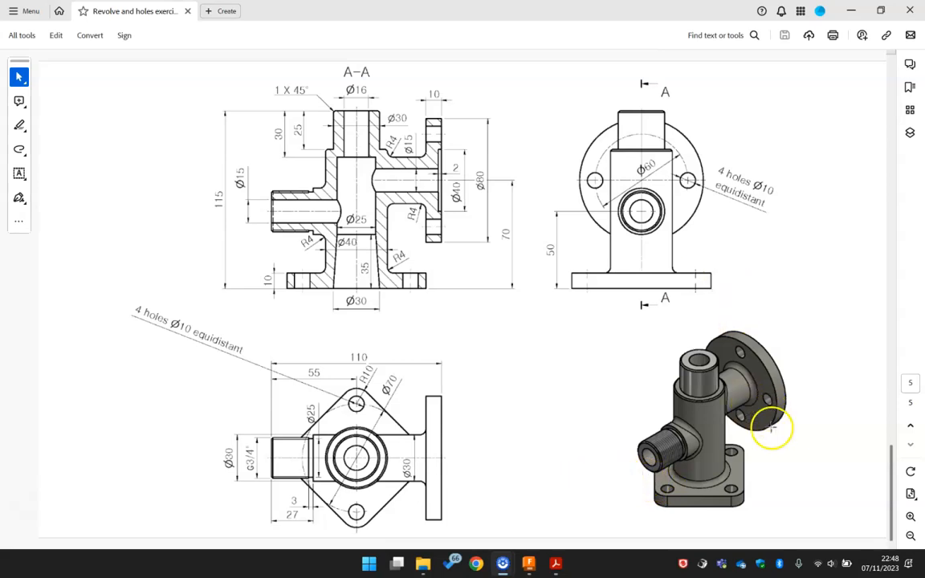
- Capture a screen snip of the part's shaded isometric view on page 5 of the drawing
{"action": "scroll", "coordinate": [771, 426], "scroll_direction": "up", "scroll_amount": 5}
{"action": "scroll", "coordinate": [769, 435], "scroll_direction": "down", "scroll_amount": 5}
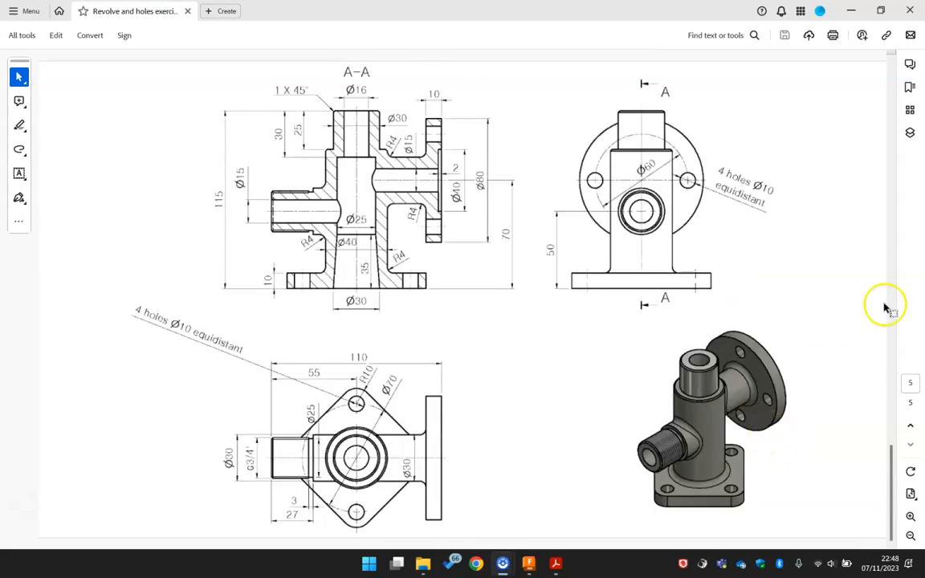
{"action": "left_click", "coordinate": [911, 516]}
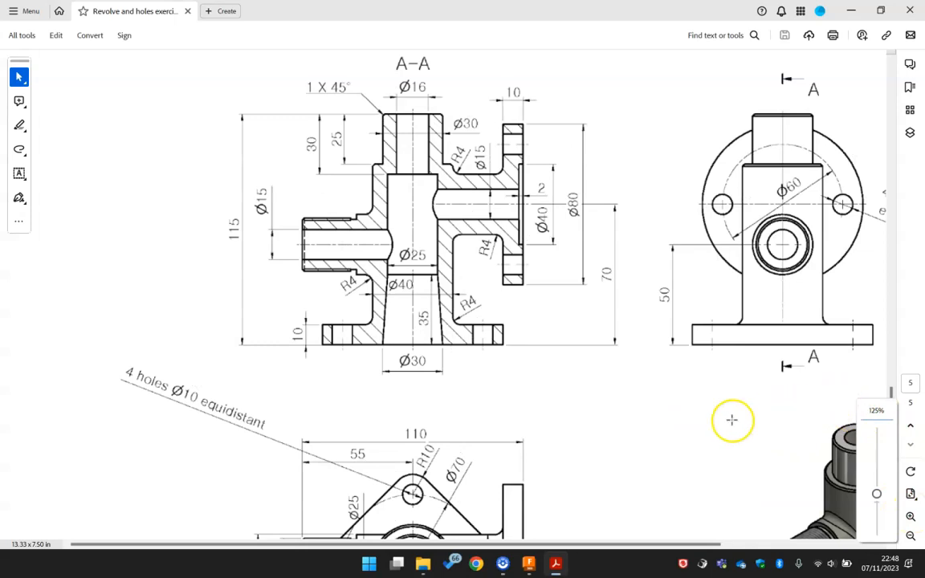
{"action": "scroll", "coordinate": [745, 426], "scroll_direction": "down", "scroll_amount": 3}
{"action": "scroll", "coordinate": [745, 426], "scroll_direction": "right", "scroll_amount": 4}
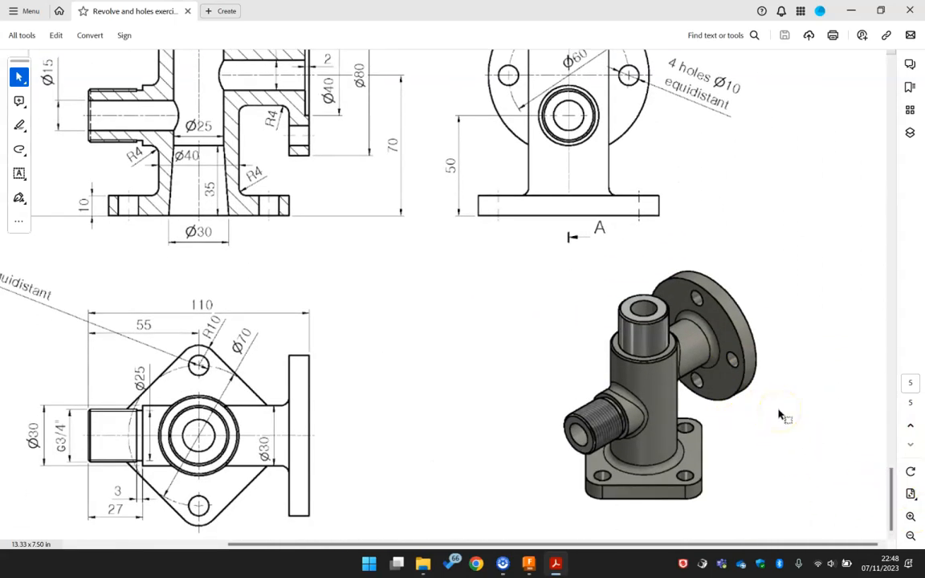
{"action": "key", "text": "super+shift+s"}
{"action": "left_click_drag", "start_coordinate": [771, 256], "coordinate": [496, 518]}
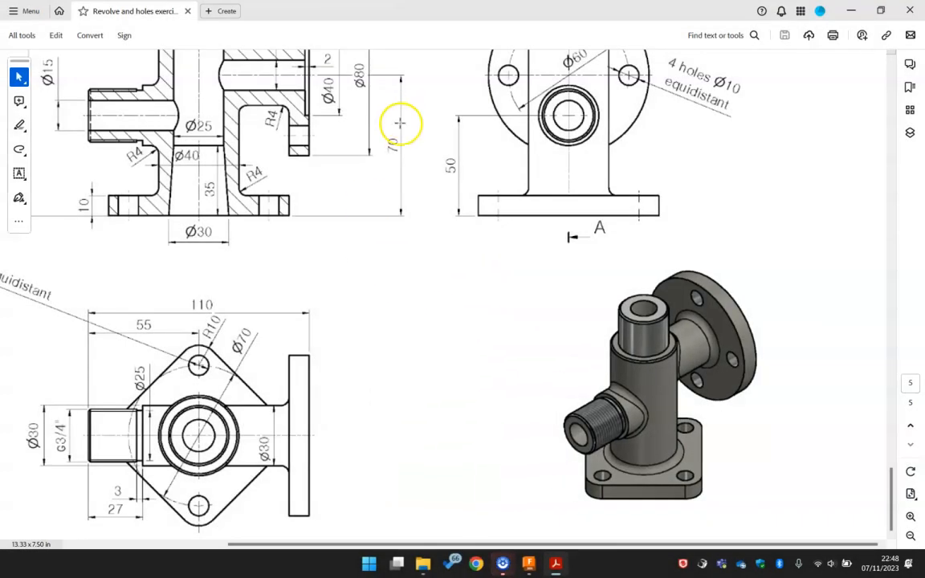
- Open the captured isometric view in Snipping Tool and enlarge the window and the image
{"action": "left_click", "coordinate": [906, 562]}
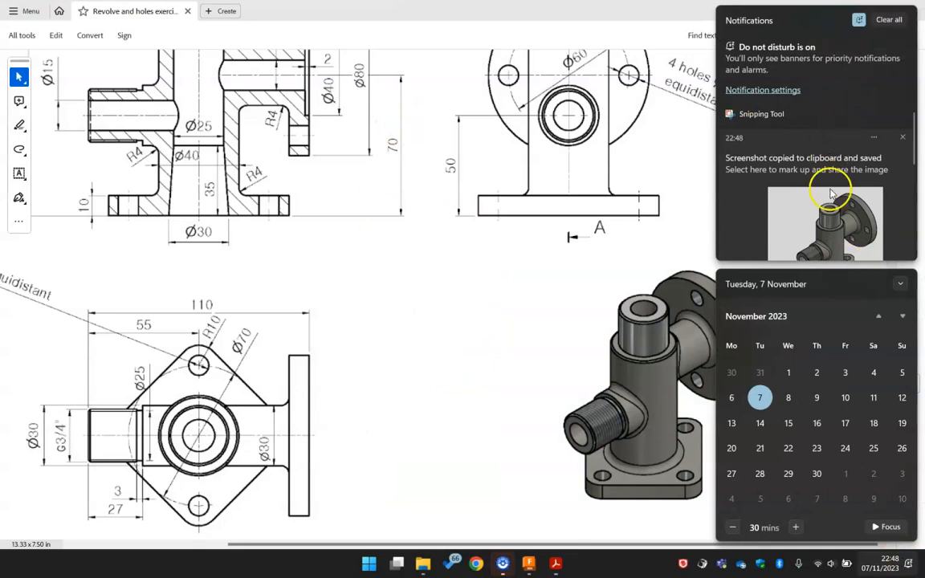
{"action": "left_click", "coordinate": [833, 239]}
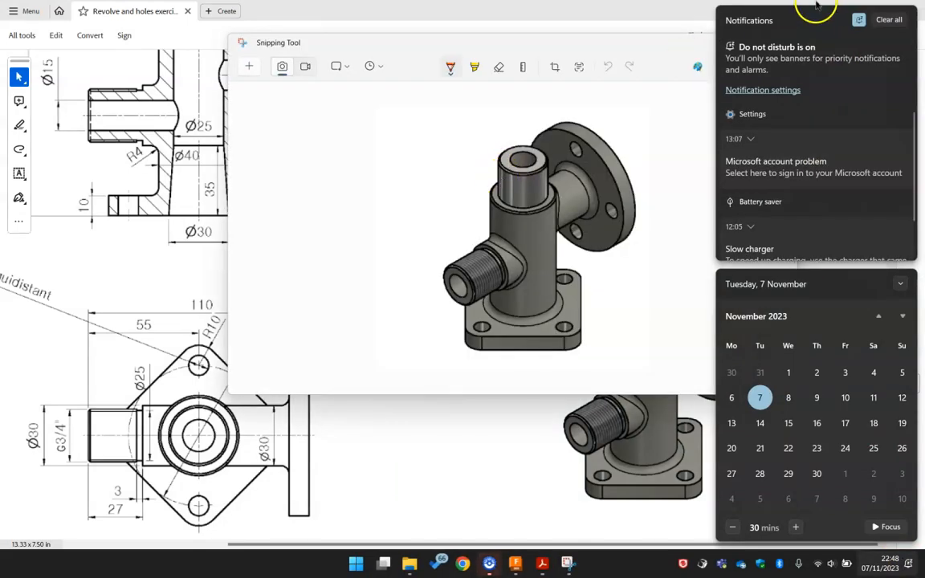
{"action": "left_click", "coordinate": [671, 7]}
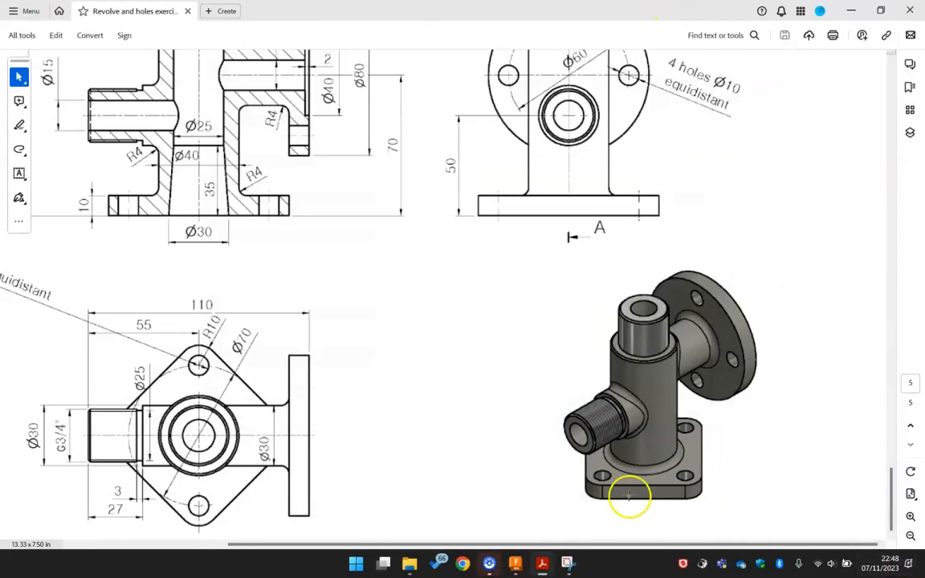
{"action": "left_click", "coordinate": [568, 563]}
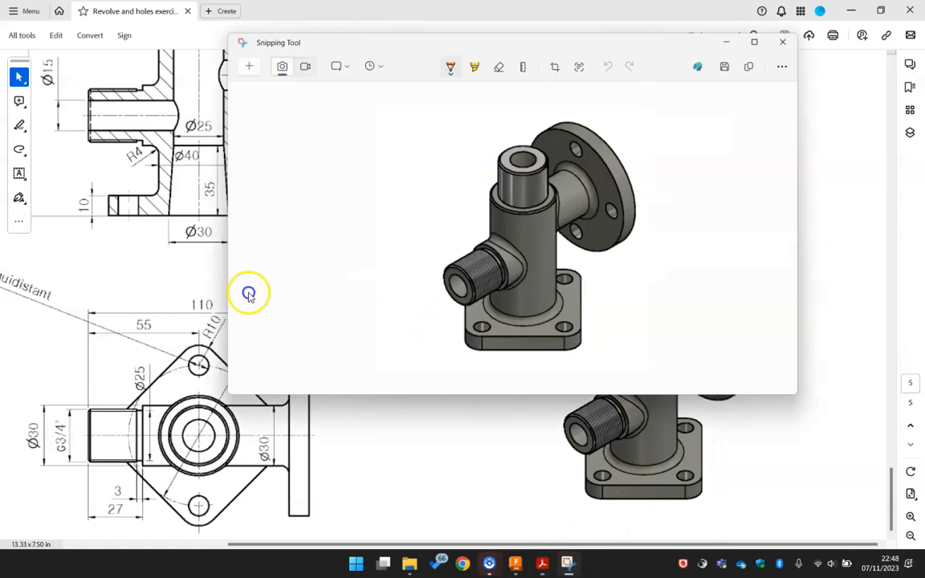
{"action": "left_click_drag", "start_coordinate": [228, 397], "coordinate": [115, 497]}
{"action": "scroll", "coordinate": [534, 323], "scroll_direction": "up", "scroll_amount": 2, "text": "ctrl"}
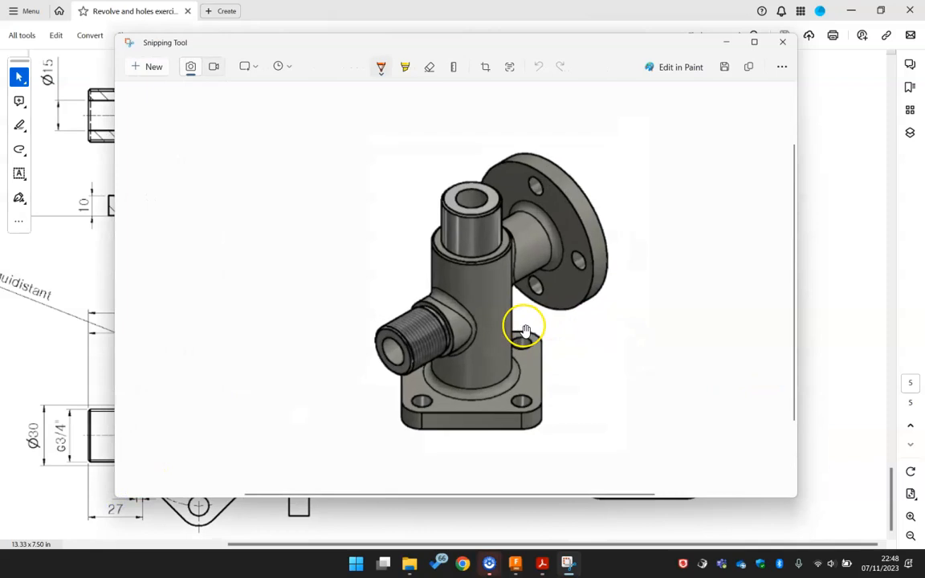
- Outline the base plate's top face and front thickness on the snip with a dark pink pen
{"action": "left_click", "coordinate": [383, 71]}
{"action": "left_click", "coordinate": [304, 155]}
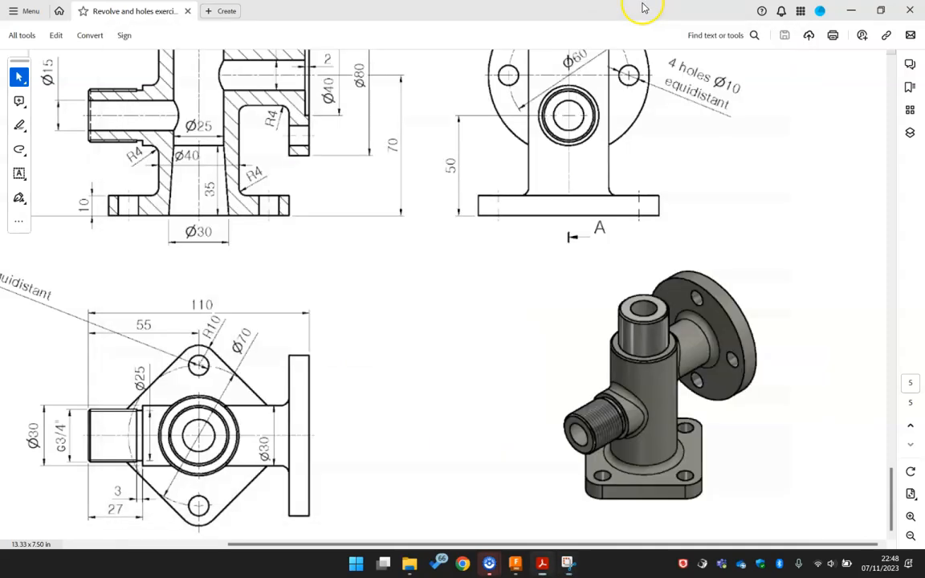
{"action": "left_click", "coordinate": [577, 20]}
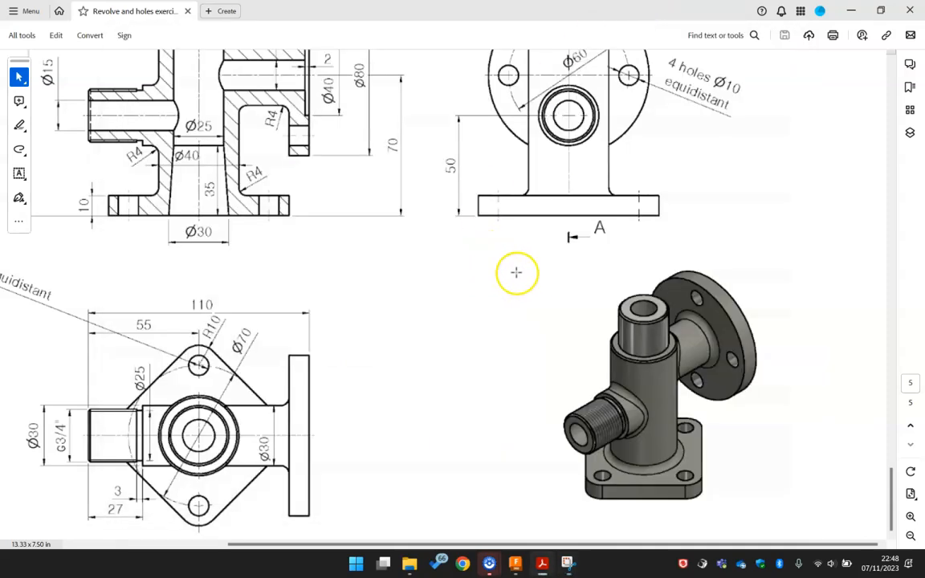
{"action": "left_click", "coordinate": [910, 537]}
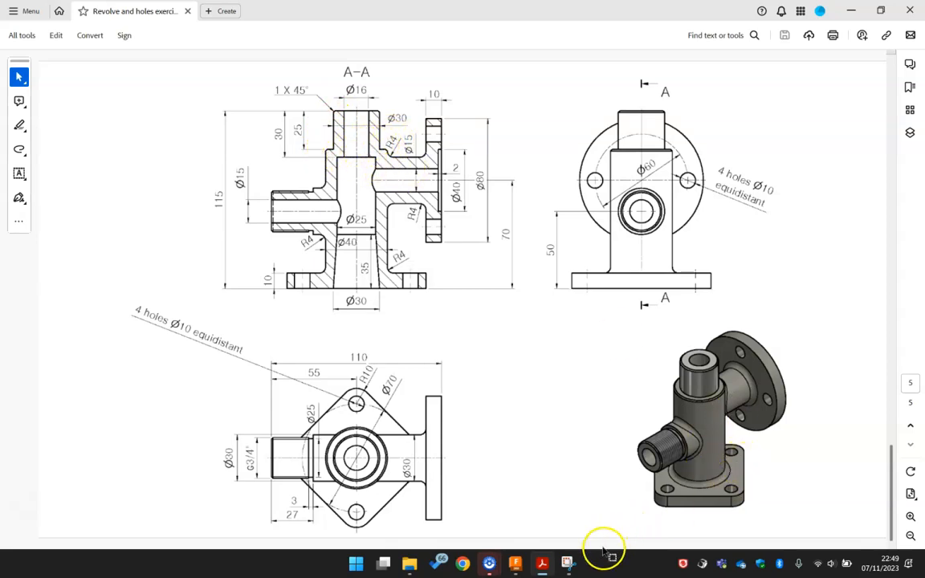
{"action": "left_click", "coordinate": [569, 562]}
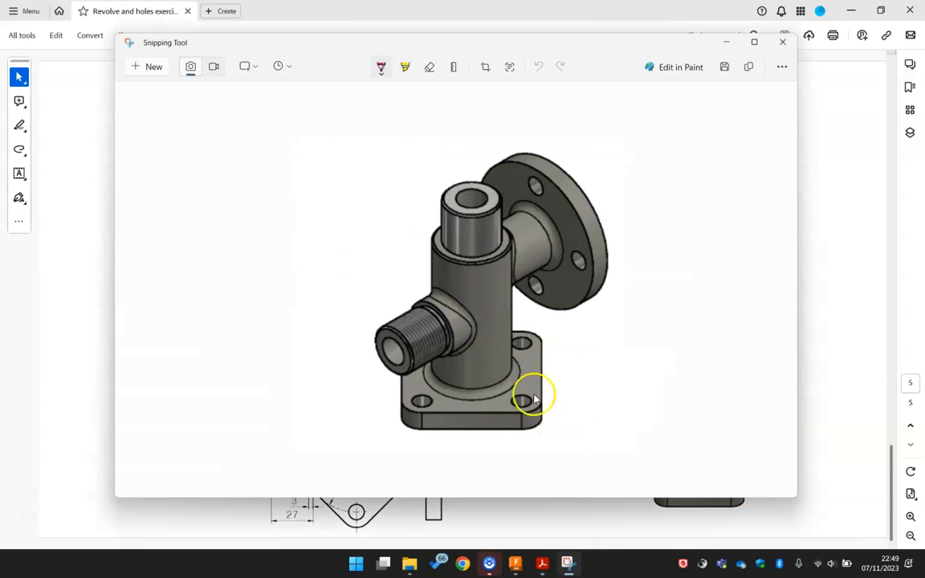
{"action": "mouse_move", "coordinate": [542, 337]}
{"action": "left_mouse_down"}
{"action": "mouse_move", "coordinate": [543, 393]}
{"action": "mouse_move", "coordinate": [503, 411]}
{"action": "mouse_move", "coordinate": [427, 412]}
{"action": "mouse_move", "coordinate": [405, 402]}
{"action": "mouse_move", "coordinate": [407, 336]}
{"action": "mouse_move", "coordinate": [539, 344]}
{"action": "left_mouse_up"}
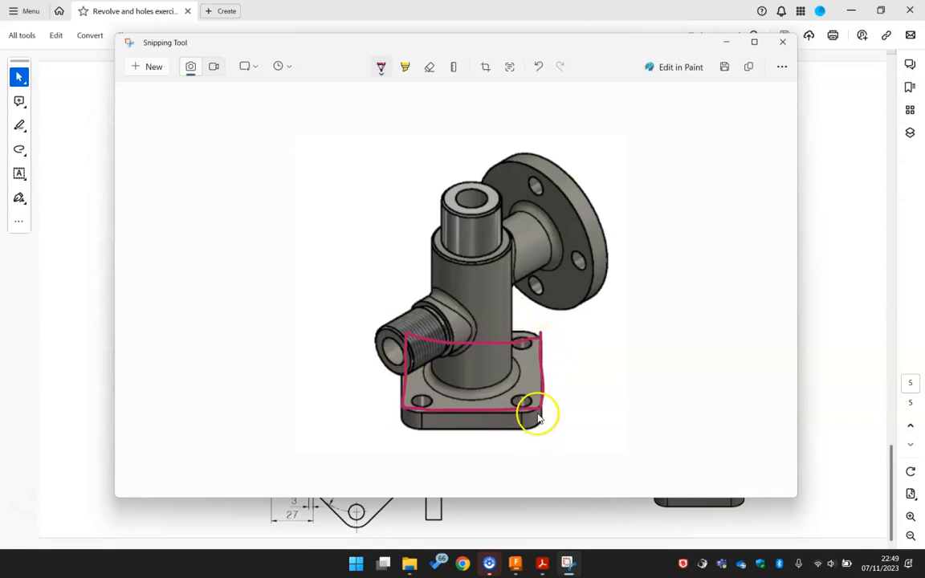
{"action": "left_click_drag", "start_coordinate": [408, 429], "coordinate": [537, 429]}
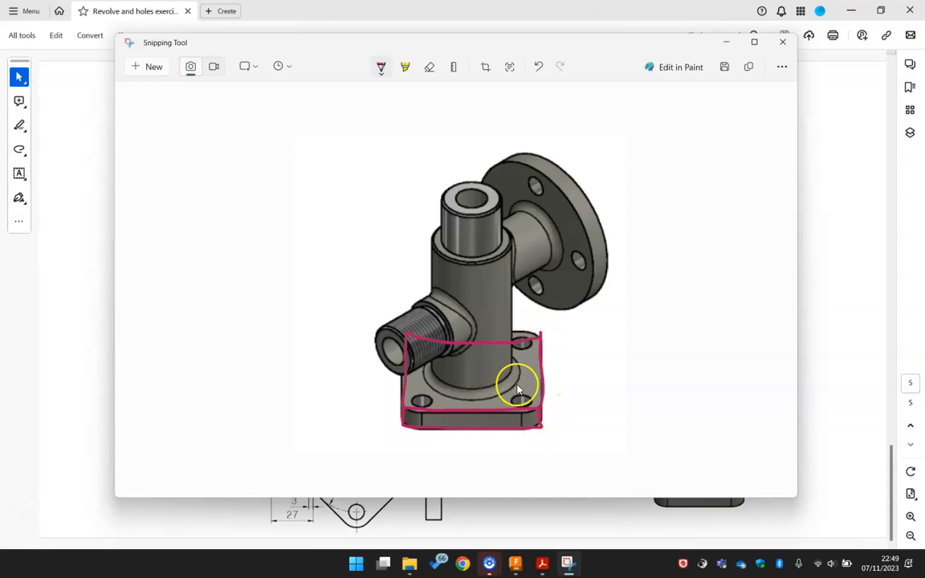
- Trace the vertical cylinder's stepped outer profile and its inner bore profile with a red pen
{"action": "left_click", "coordinate": [382, 70]}
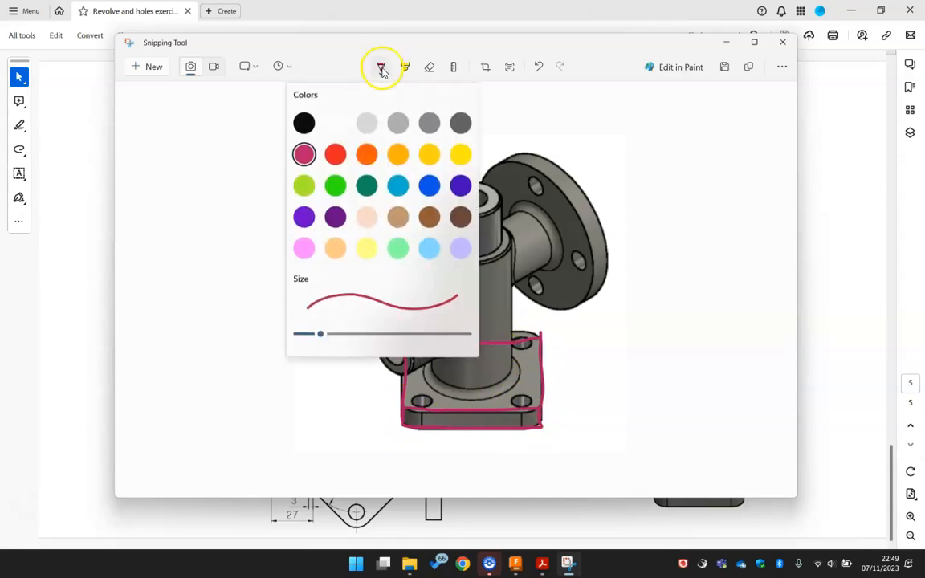
{"action": "left_click", "coordinate": [306, 153]}
{"action": "mouse_move", "coordinate": [512, 371]}
{"action": "left_mouse_down"}
{"action": "mouse_move", "coordinate": [517, 254]}
{"action": "mouse_move", "coordinate": [500, 200]}
{"action": "mouse_move", "coordinate": [450, 189]}
{"action": "mouse_move", "coordinate": [431, 296]}
{"action": "mouse_move", "coordinate": [432, 371]}
{"action": "left_mouse_up"}
{"action": "left_click_drag", "start_coordinate": [458, 201], "coordinate": [446, 374]}
{"action": "mouse_move", "coordinate": [456, 241]}
{"action": "left_mouse_down"}
{"action": "mouse_move", "coordinate": [462, 196]}
{"action": "mouse_move", "coordinate": [485, 196]}
{"action": "mouse_move", "coordinate": [505, 373]}
{"action": "left_mouse_up"}
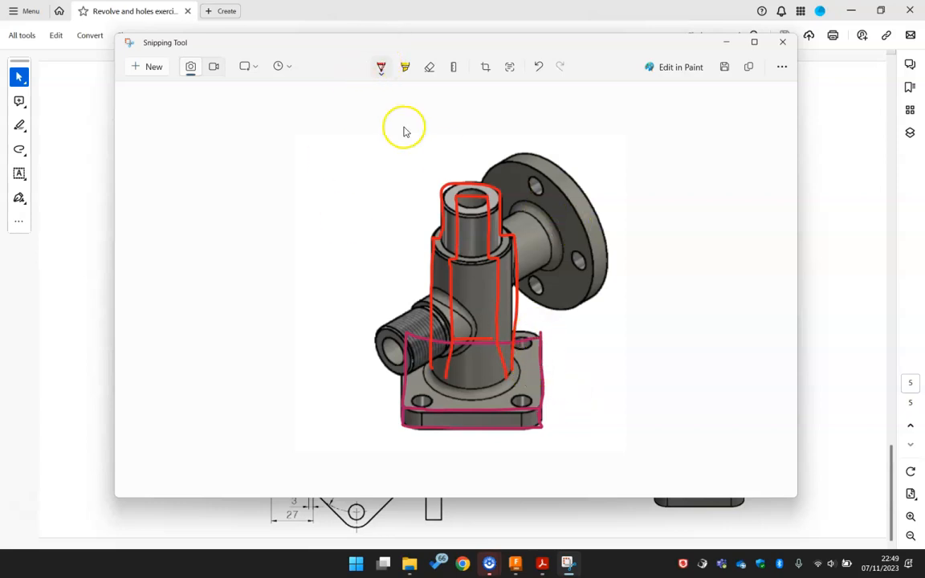
- Set the pen colour to bright green
{"action": "left_click", "coordinate": [381, 70]}
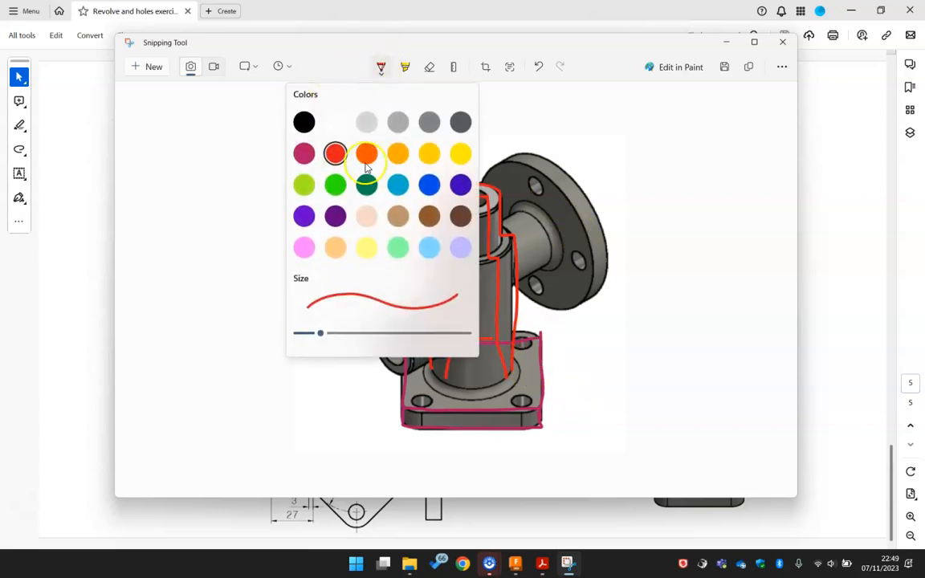
{"action": "left_click", "coordinate": [329, 186]}
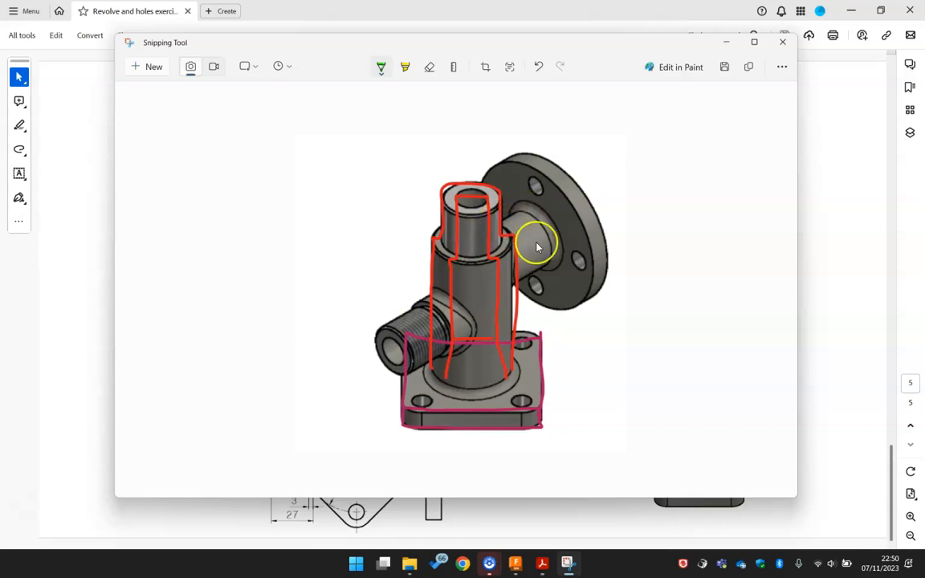
{"action": "left_click_drag", "start_coordinate": [515, 281], "coordinate": [557, 260]}
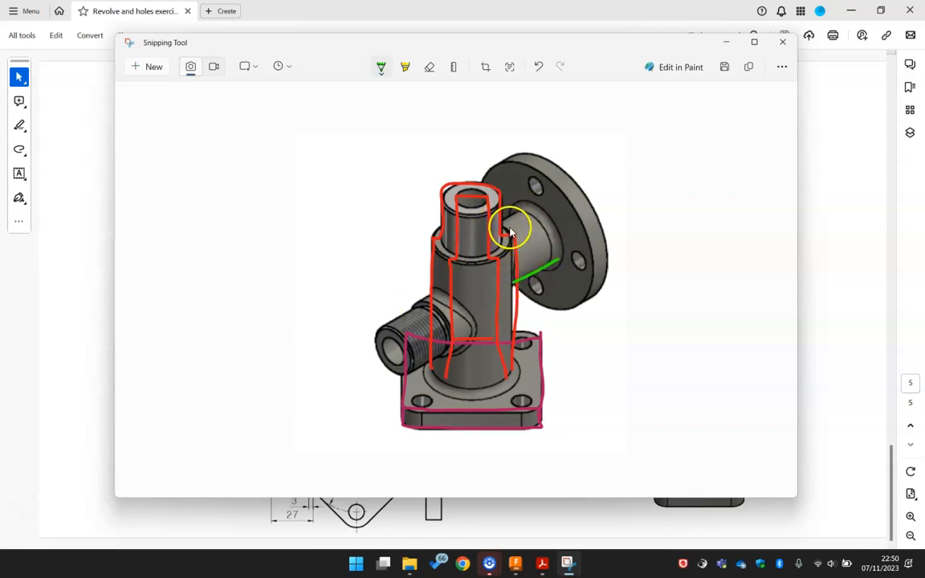
{"action": "mouse_move", "coordinate": [510, 221]}
{"action": "left_mouse_down"}
{"action": "mouse_move", "coordinate": [535, 213]}
{"action": "mouse_move", "coordinate": [560, 256]}
{"action": "left_mouse_up"}
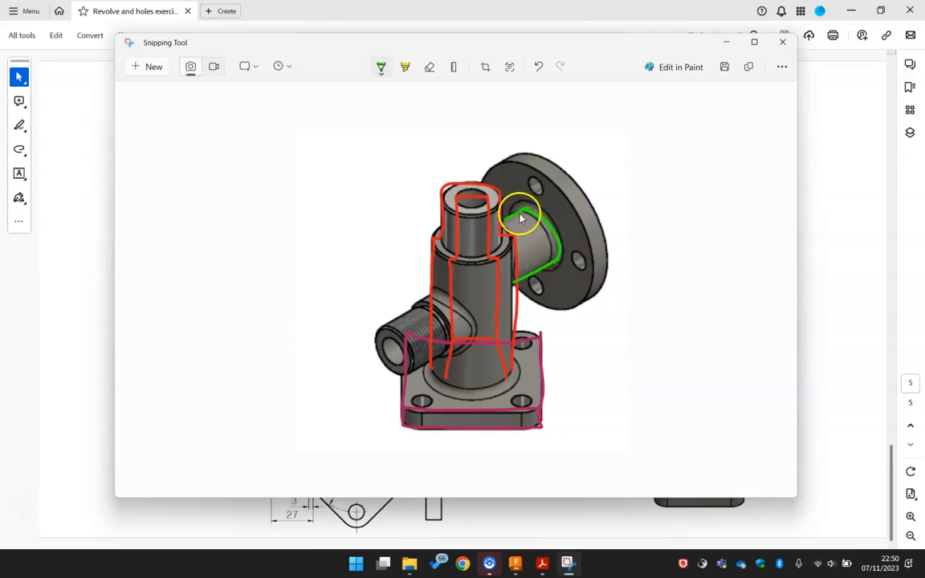
{"action": "mouse_move", "coordinate": [552, 182]}
{"action": "left_mouse_down"}
{"action": "mouse_move", "coordinate": [592, 241]}
{"action": "mouse_move", "coordinate": [590, 295]}
{"action": "mouse_move", "coordinate": [553, 310]}
{"action": "mouse_move", "coordinate": [522, 289]}
{"action": "left_mouse_up"}
{"action": "mouse_move", "coordinate": [485, 171]}
{"action": "left_mouse_down"}
{"action": "mouse_move", "coordinate": [498, 161]}
{"action": "mouse_move", "coordinate": [563, 193]}
{"action": "left_mouse_up"}
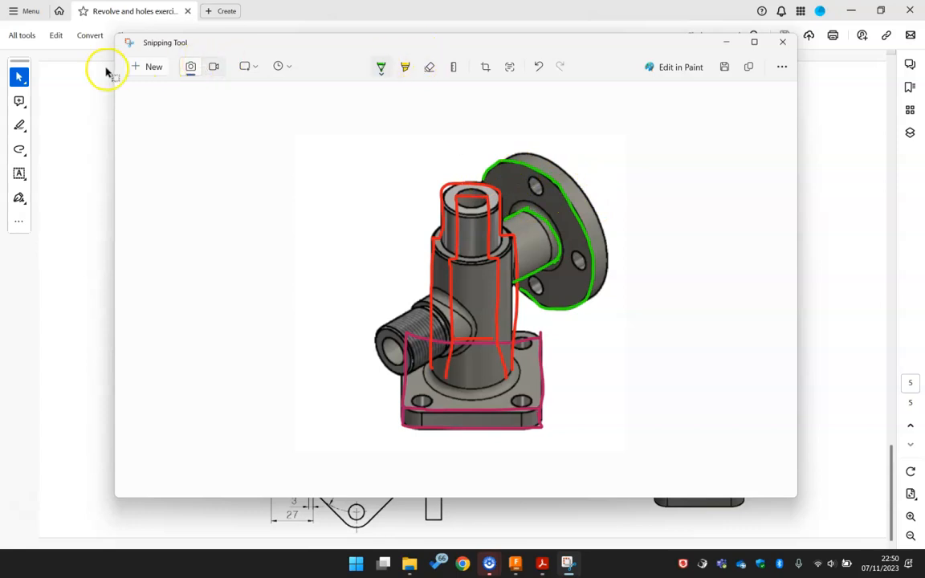
{"action": "left_click", "coordinate": [538, 71]}
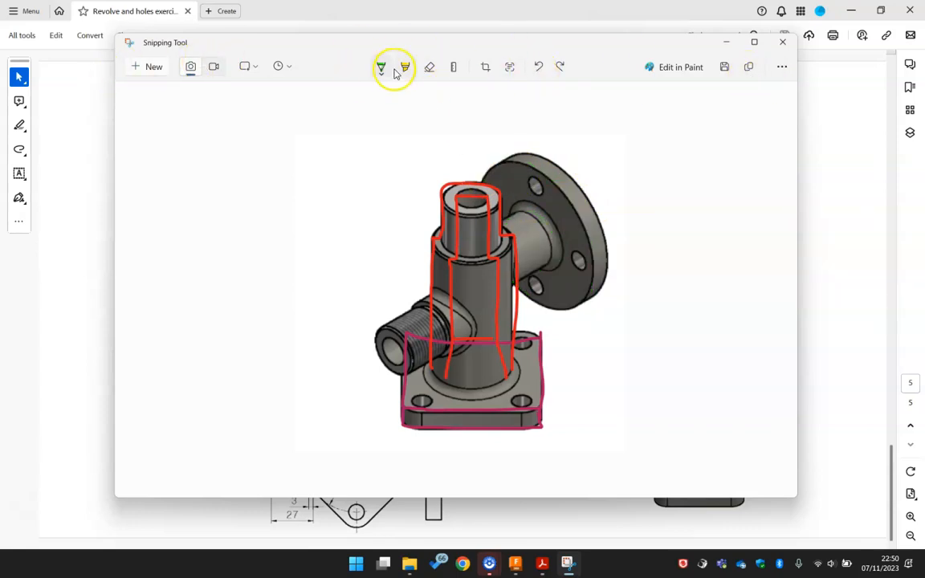
- Sketch the round side flange's section profile in bright green, with hatching on its upper half and a dashed centre axis
{"action": "mouse_move", "coordinate": [503, 227]}
{"action": "left_mouse_down"}
{"action": "mouse_move", "coordinate": [518, 221]}
{"action": "mouse_move", "coordinate": [530, 168]}
{"action": "mouse_move", "coordinate": [544, 159]}
{"action": "mouse_move", "coordinate": [553, 166]}
{"action": "left_mouse_up"}
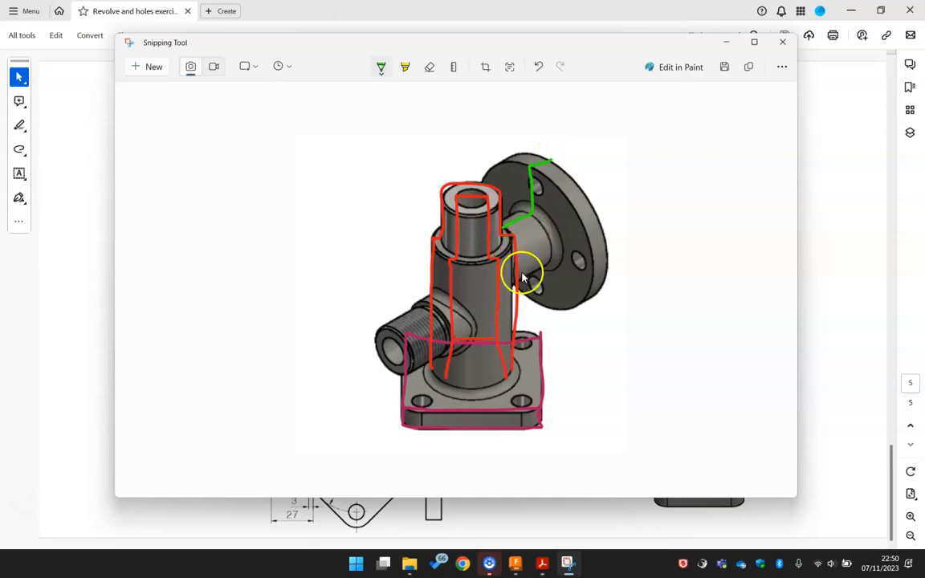
{"action": "mouse_move", "coordinate": [511, 275]}
{"action": "left_mouse_down"}
{"action": "mouse_move", "coordinate": [531, 263]}
{"action": "mouse_move", "coordinate": [538, 306]}
{"action": "mouse_move", "coordinate": [551, 159]}
{"action": "mouse_move", "coordinate": [562, 311]}
{"action": "left_mouse_up"}
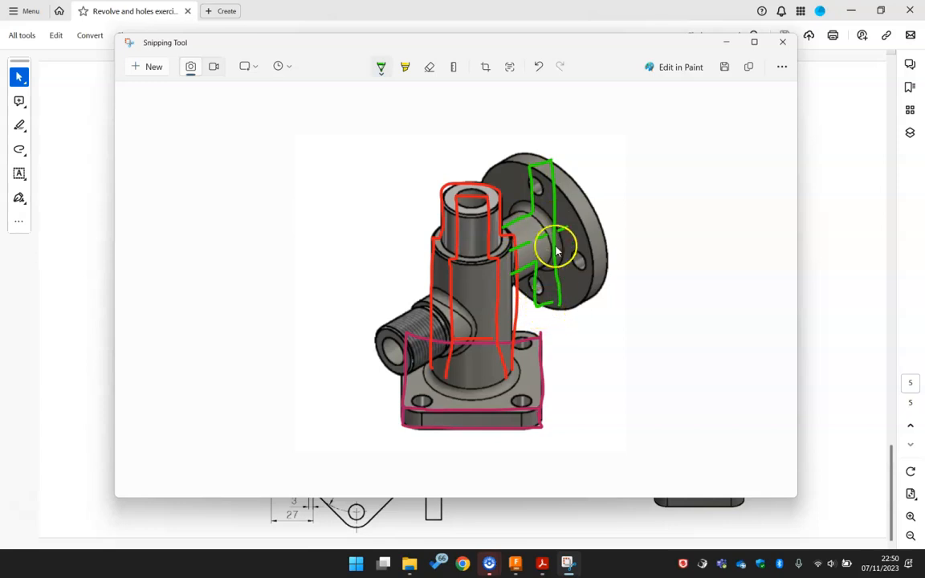
{"action": "mouse_move", "coordinate": [532, 184]}
{"action": "left_mouse_down"}
{"action": "mouse_move", "coordinate": [532, 198]}
{"action": "mouse_move", "coordinate": [551, 207]}
{"action": "mouse_move", "coordinate": [545, 227]}
{"action": "mouse_move", "coordinate": [524, 226]}
{"action": "left_mouse_up"}
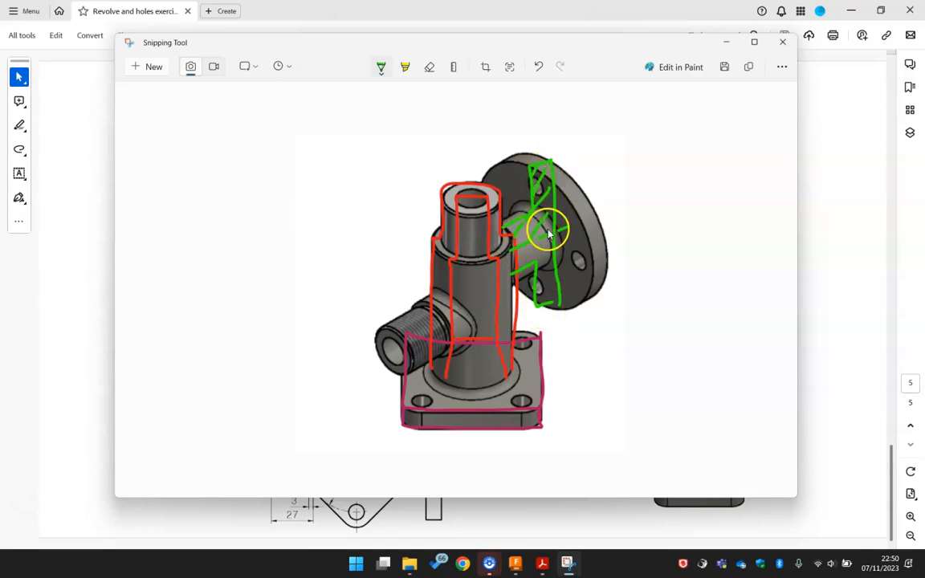
{"action": "left_click_drag", "start_coordinate": [607, 213], "coordinate": [575, 232]}
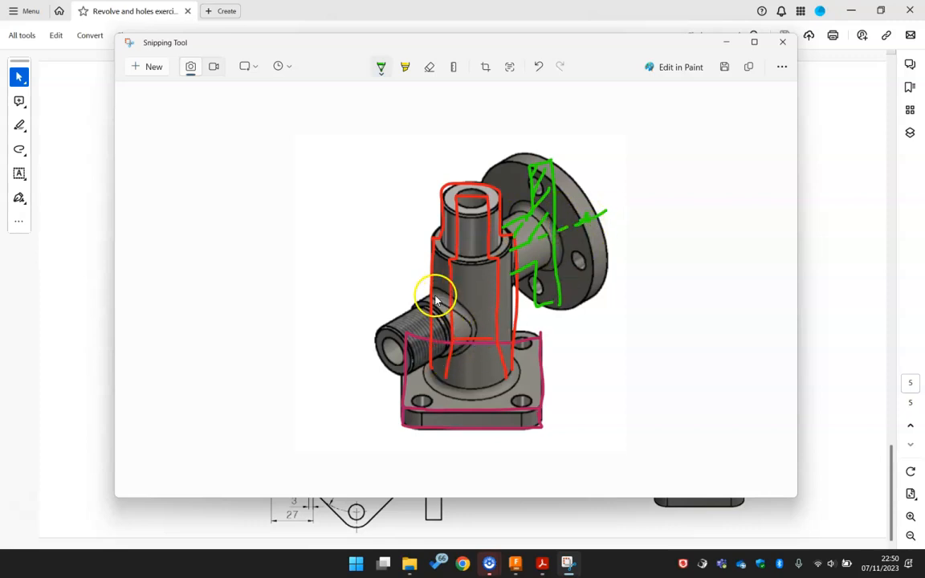
- Sketch the threaded branch's upper half-section in dark green, with hatching and a dashed centre axis
{"action": "left_click", "coordinate": [381, 68]}
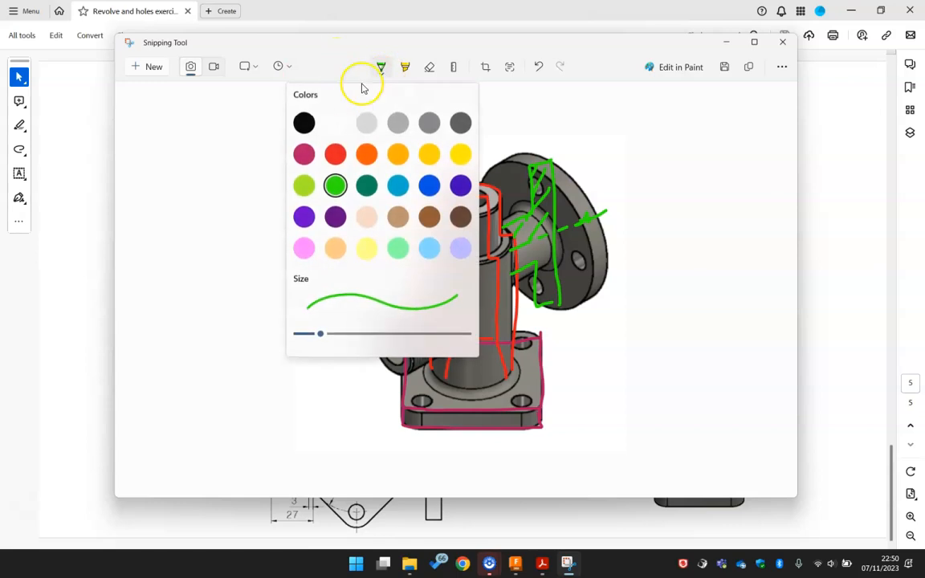
{"action": "left_click", "coordinate": [367, 183]}
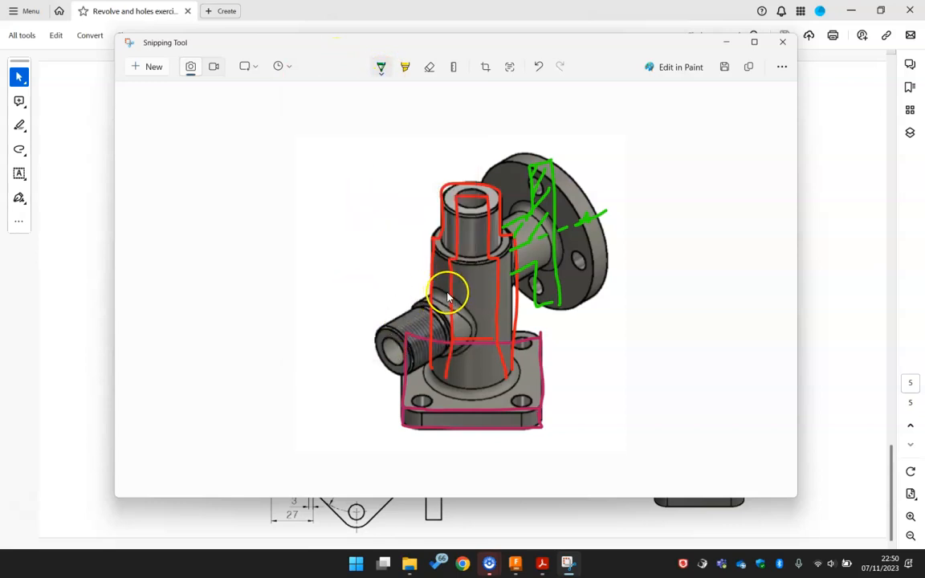
{"action": "left_click_drag", "start_coordinate": [449, 294], "coordinate": [396, 328]}
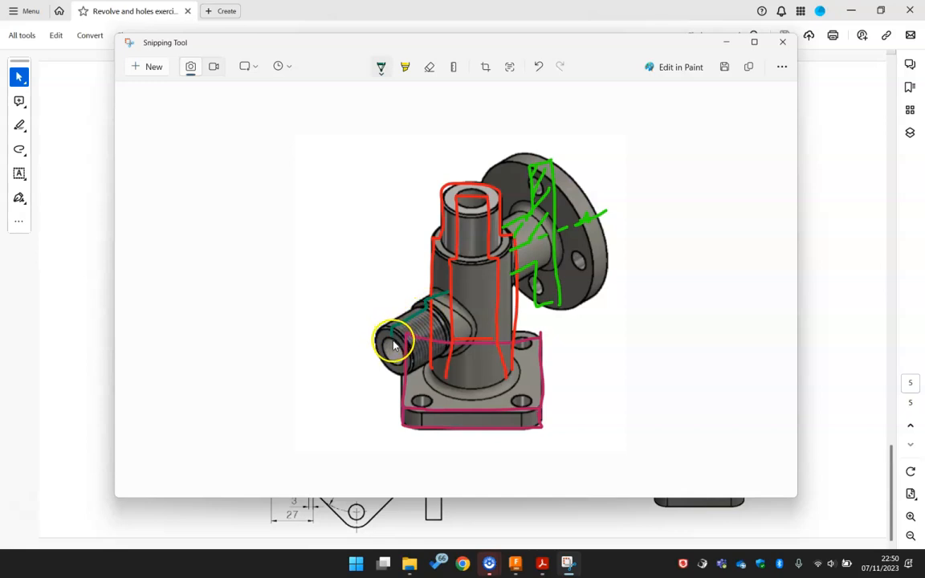
{"action": "left_click_drag", "start_coordinate": [400, 339], "coordinate": [466, 302]}
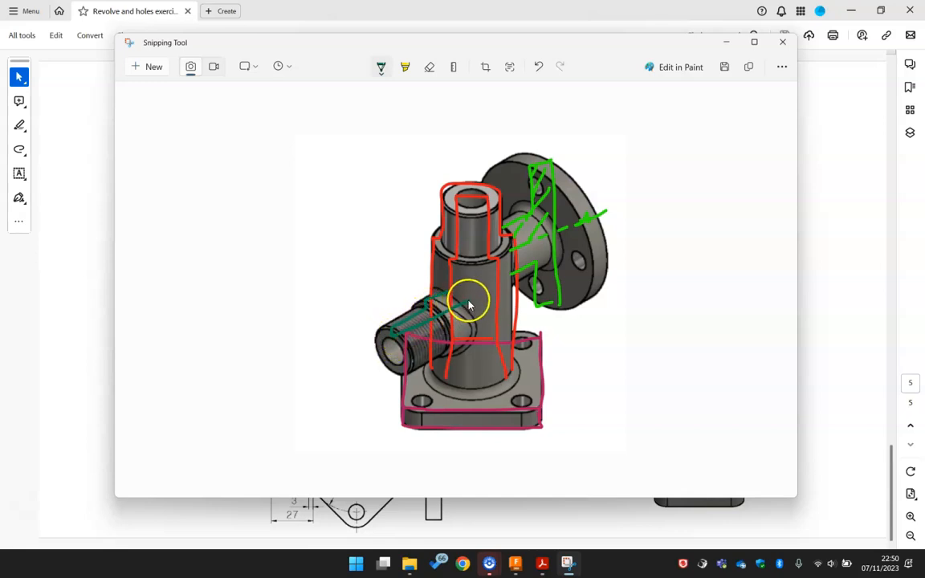
{"action": "left_click_drag", "start_coordinate": [368, 364], "coordinate": [425, 343]}
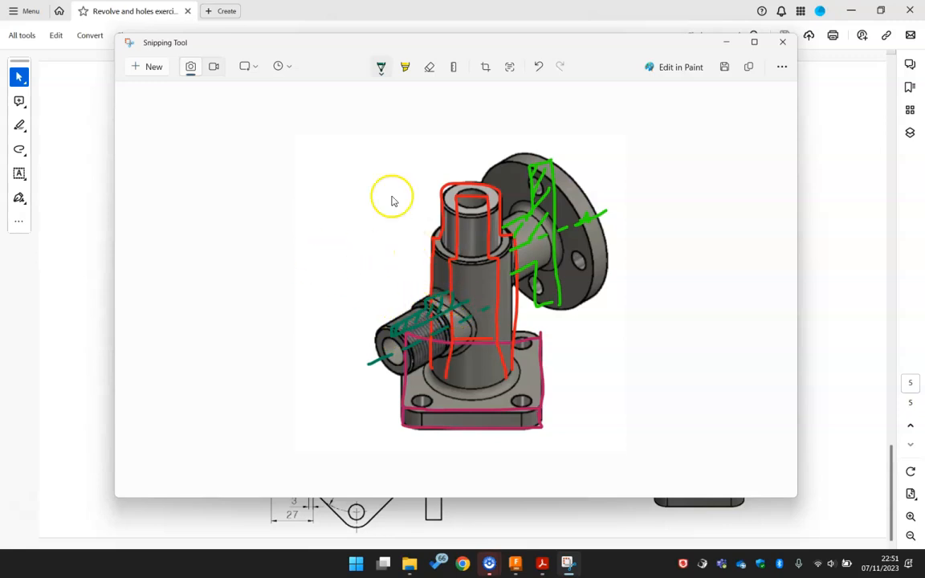
- Label the base plate with an arrow and the number 1 in dark pink
{"action": "left_click", "coordinate": [382, 68]}
{"action": "left_click", "coordinate": [303, 153]}
{"action": "mouse_move", "coordinate": [591, 362]}
{"action": "left_mouse_down"}
{"action": "mouse_move", "coordinate": [554, 381]}
{"action": "mouse_move", "coordinate": [560, 382]}
{"action": "left_mouse_up"}
{"action": "left_click_drag", "start_coordinate": [608, 348], "coordinate": [608, 363]}
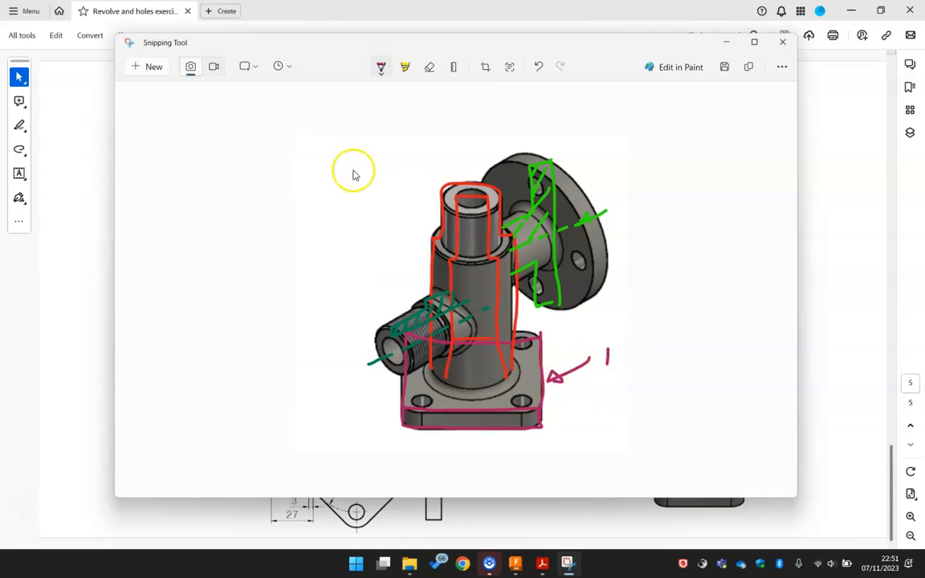
- Label the vertical cylinder with an arrow and the number 2 in red
{"action": "left_click", "coordinate": [382, 67]}
{"action": "left_click", "coordinate": [335, 155]}
{"action": "left_click_drag", "start_coordinate": [396, 191], "coordinate": [434, 218]}
{"action": "left_click_drag", "start_coordinate": [426, 208], "coordinate": [431, 220]}
{"action": "left_click_drag", "start_coordinate": [371, 176], "coordinate": [409, 184]}
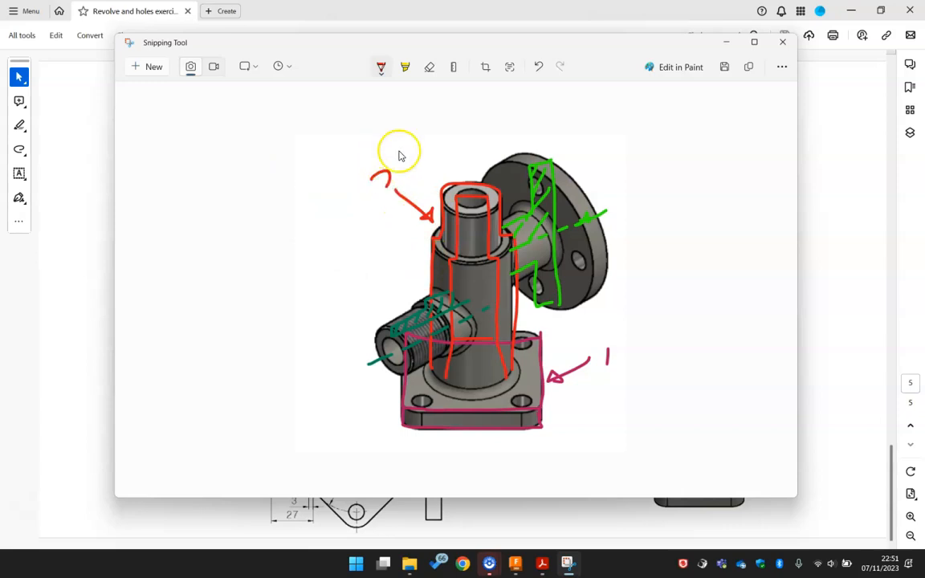
{"action": "left_click", "coordinate": [382, 71]}
{"action": "left_click", "coordinate": [337, 151]}
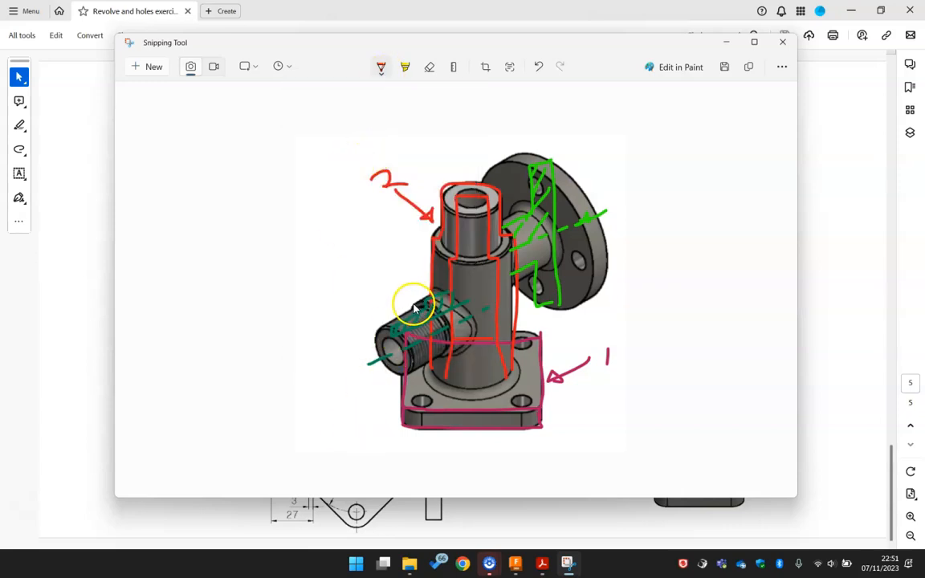
- Label the round side flange with an arrow and the number 3 in bright green
{"action": "left_click", "coordinate": [382, 69]}
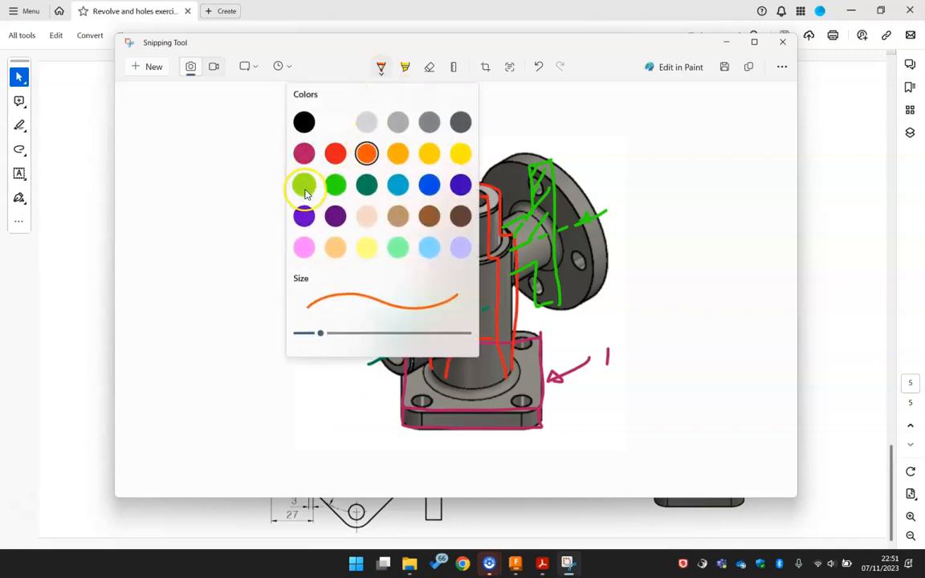
{"action": "left_click", "coordinate": [337, 187]}
{"action": "mouse_move", "coordinate": [598, 146]}
{"action": "left_mouse_down"}
{"action": "mouse_move", "coordinate": [554, 175]}
{"action": "mouse_move", "coordinate": [565, 185]}
{"action": "left_mouse_up"}
{"action": "mouse_move", "coordinate": [603, 134]}
{"action": "left_mouse_down"}
{"action": "mouse_move", "coordinate": [623, 149]}
{"action": "mouse_move", "coordinate": [603, 160]}
{"action": "left_mouse_up"}
- Label the threaded branch with an arrow and the number 4 in dark green
{"action": "left_click", "coordinate": [383, 71]}
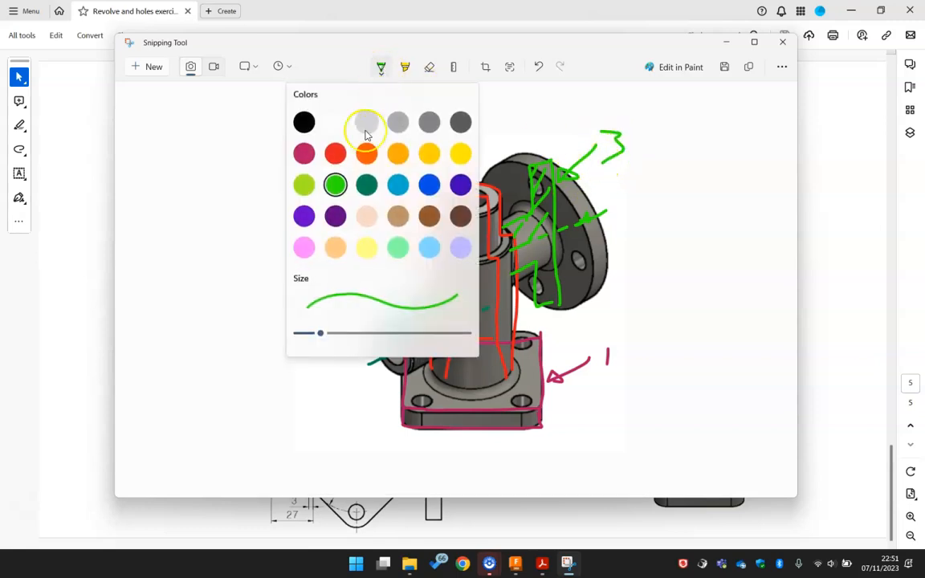
{"action": "left_click", "coordinate": [334, 183]}
{"action": "mouse_move", "coordinate": [338, 293]}
{"action": "left_mouse_down"}
{"action": "mouse_move", "coordinate": [386, 324]}
{"action": "mouse_move", "coordinate": [366, 315]}
{"action": "left_mouse_up"}
{"action": "left_click_drag", "start_coordinate": [317, 243], "coordinate": [329, 283]}
- In blue, circle the cylinder's top rim and three base plate holes, and point arrows at the branch thread and the side flange's neck
{"action": "left_click", "coordinate": [383, 69]}
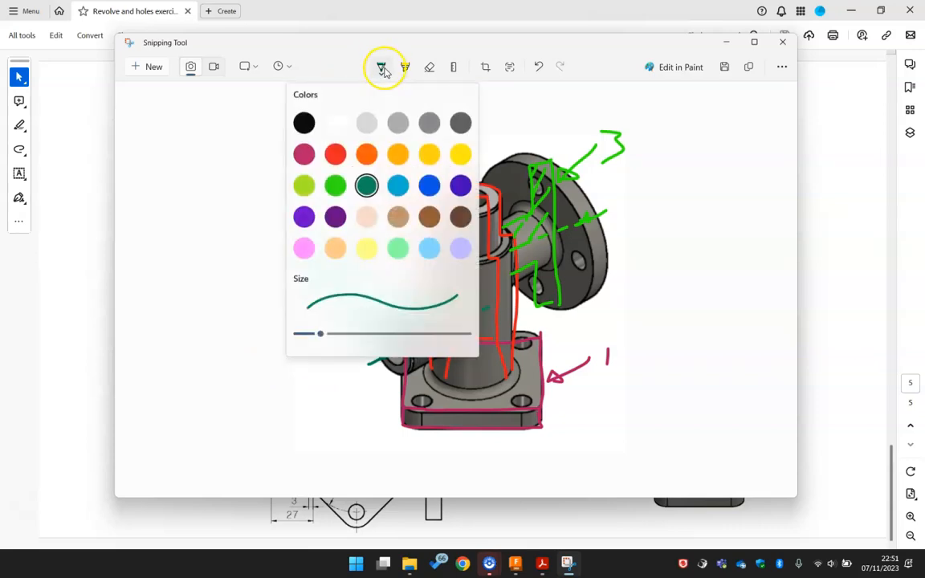
{"action": "left_click", "coordinate": [370, 182]}
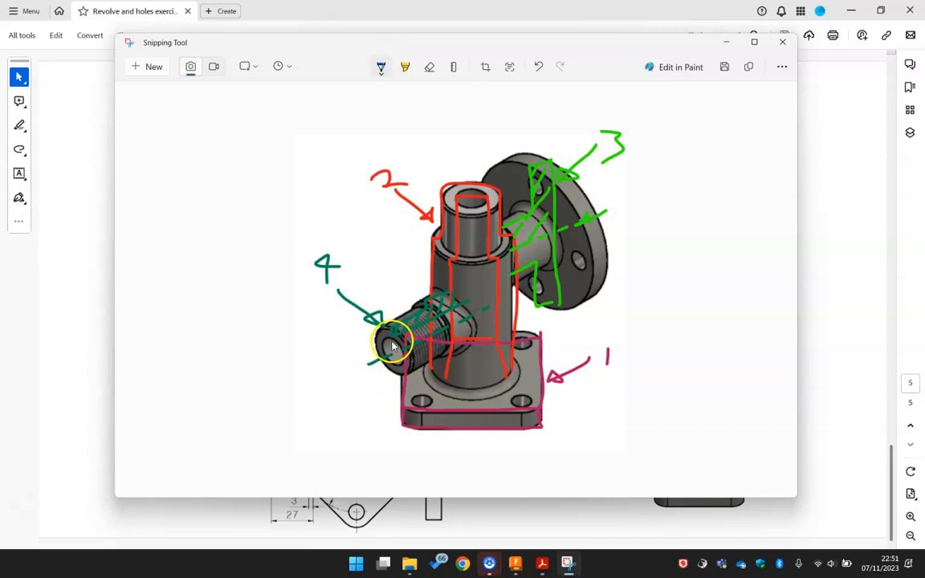
{"action": "mouse_move", "coordinate": [453, 189]}
{"action": "left_mouse_down"}
{"action": "mouse_move", "coordinate": [450, 200]}
{"action": "mouse_move", "coordinate": [471, 178]}
{"action": "left_mouse_up"}
{"action": "left_click_drag", "start_coordinate": [529, 394], "coordinate": [531, 399]}
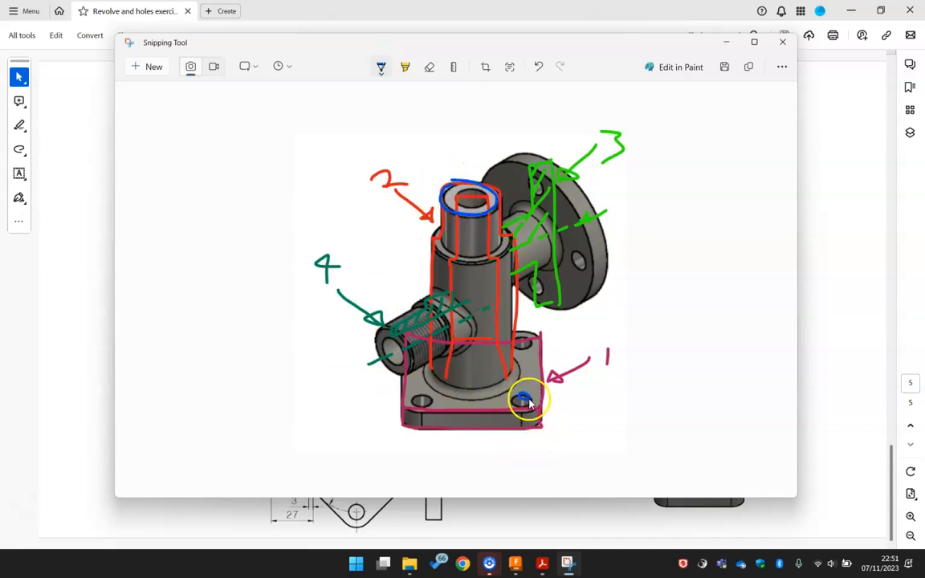
{"action": "left_click_drag", "start_coordinate": [527, 338], "coordinate": [522, 341]}
{"action": "left_click_drag", "start_coordinate": [432, 402], "coordinate": [440, 397]}
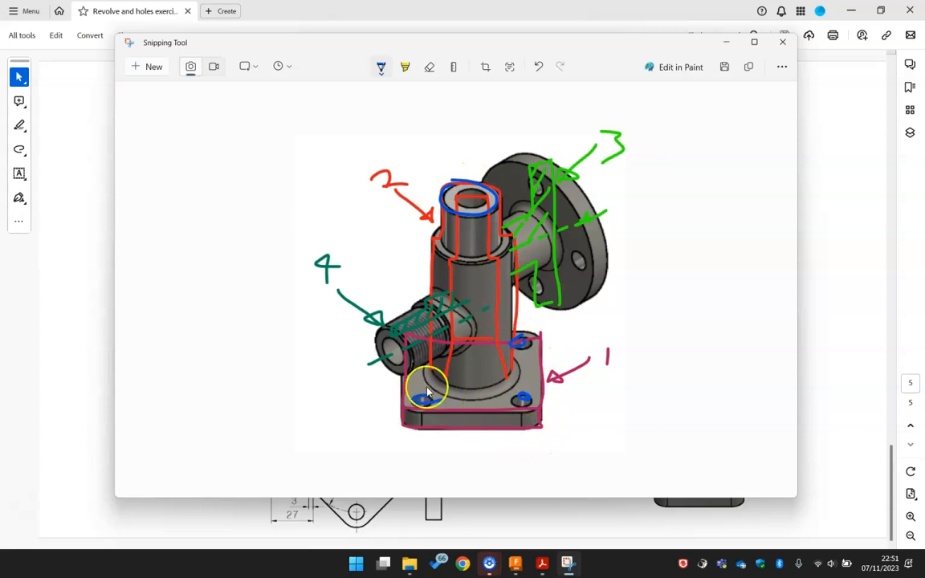
{"action": "mouse_move", "coordinate": [391, 292]}
{"action": "left_mouse_down"}
{"action": "mouse_move", "coordinate": [406, 322]}
{"action": "mouse_move", "coordinate": [402, 314]}
{"action": "left_mouse_up"}
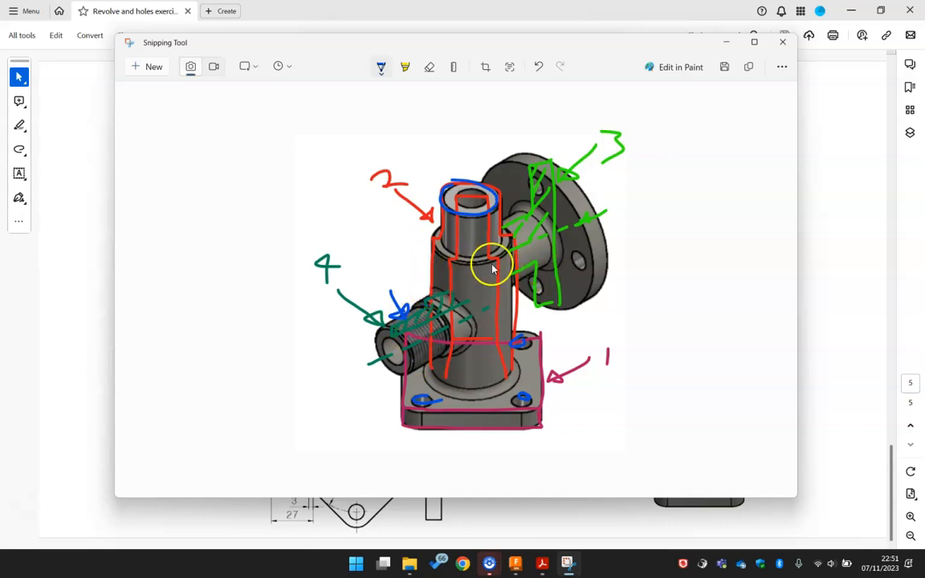
{"action": "left_click_drag", "start_coordinate": [474, 149], "coordinate": [518, 201]}
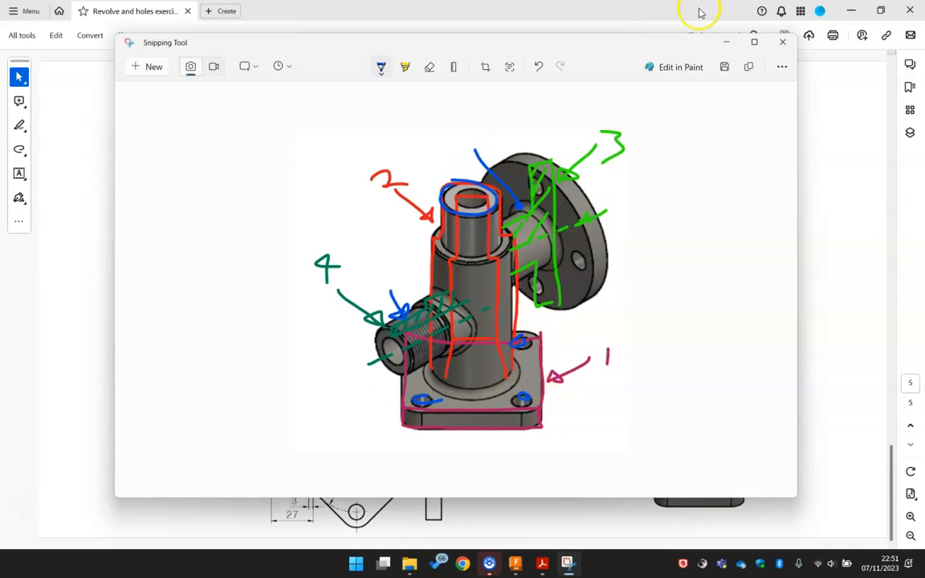
- Put the annotated image and PDF drawing aside, switch to Fusion 360, and create an activated internal standard component in the empty design
{"action": "left_click", "coordinate": [726, 42]}
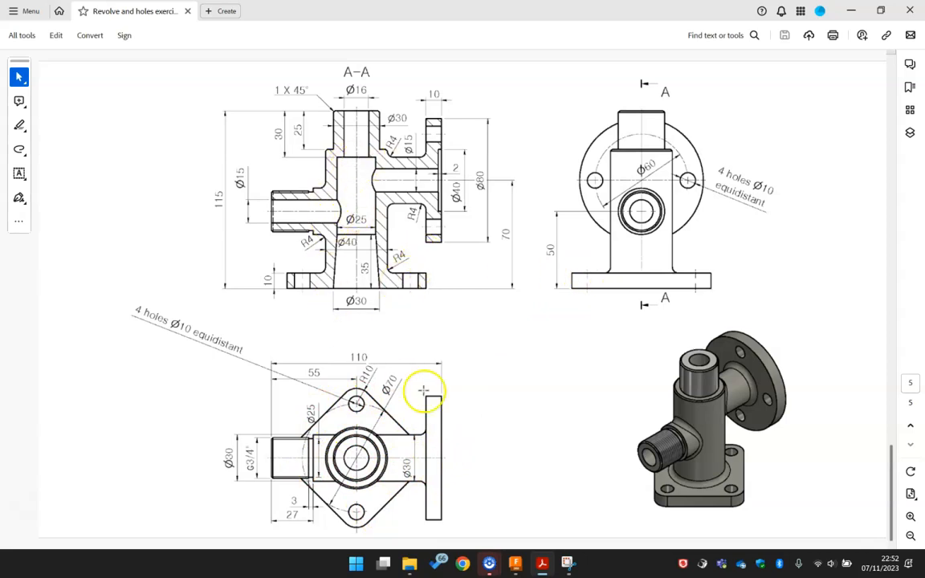
{"action": "left_click", "coordinate": [852, 10]}
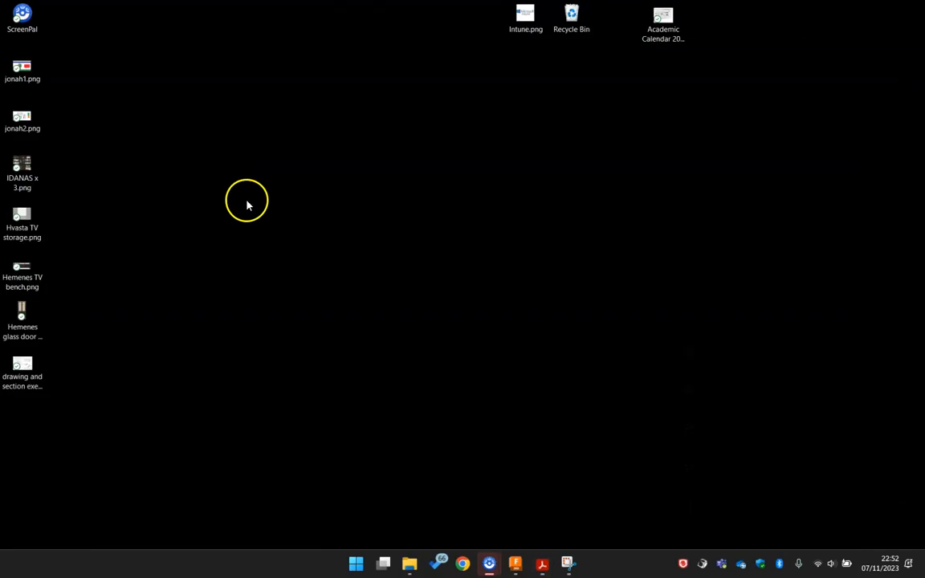
{"action": "left_click", "coordinate": [516, 563]}
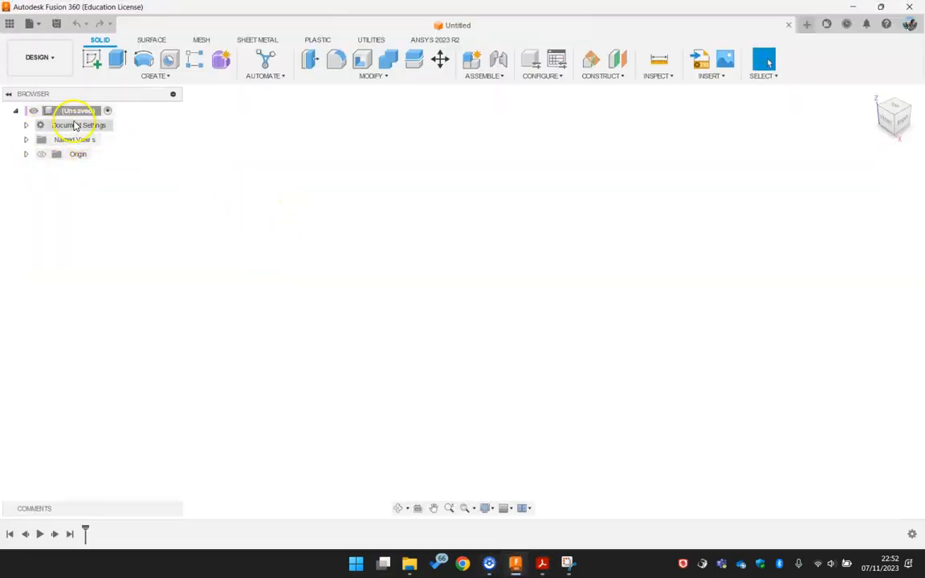
{"action": "right_click", "coordinate": [72, 111]}
{"action": "left_click", "coordinate": [90, 121]}
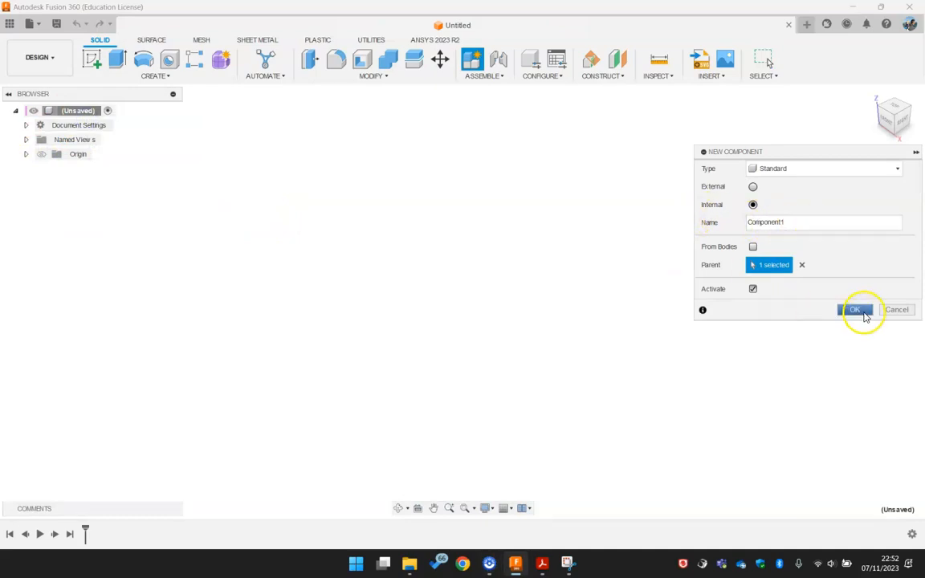
{"action": "left_click", "coordinate": [856, 310]}
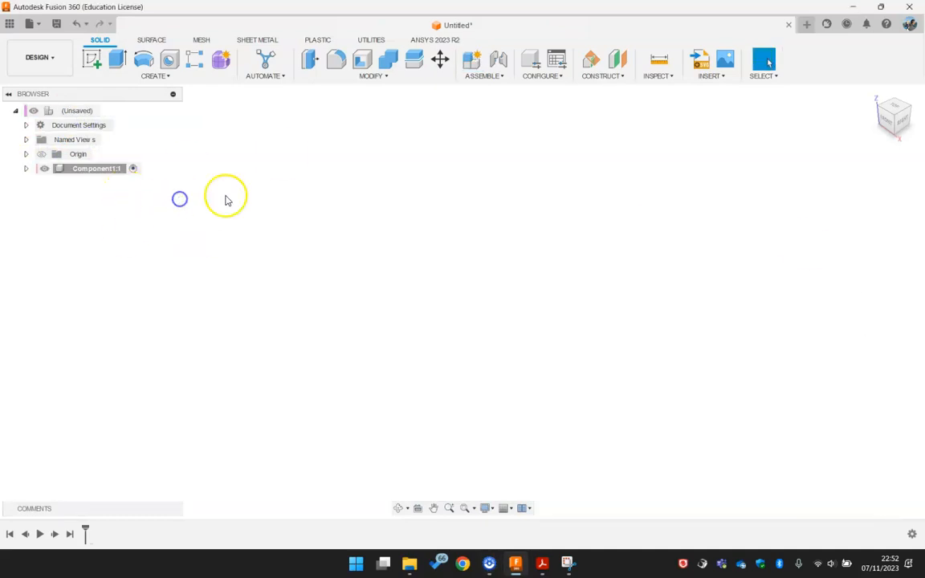
- Switch to the PDF drawing and review the fitting's views and dimensions
{"action": "left_click", "coordinate": [516, 562]}
{"action": "left_click", "coordinate": [543, 564]}
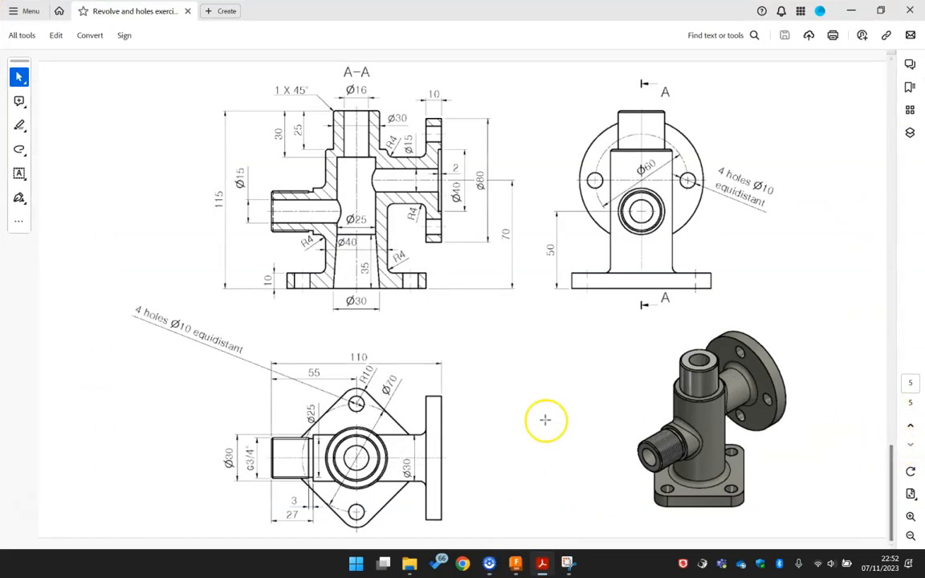
{"action": "left_click", "coordinate": [910, 519]}
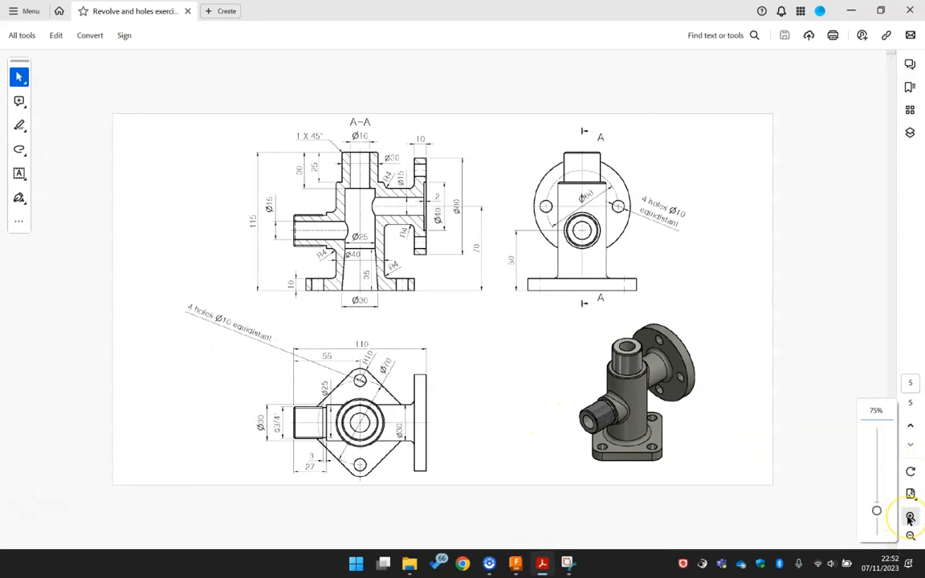
{"action": "left_click", "coordinate": [910, 518]}
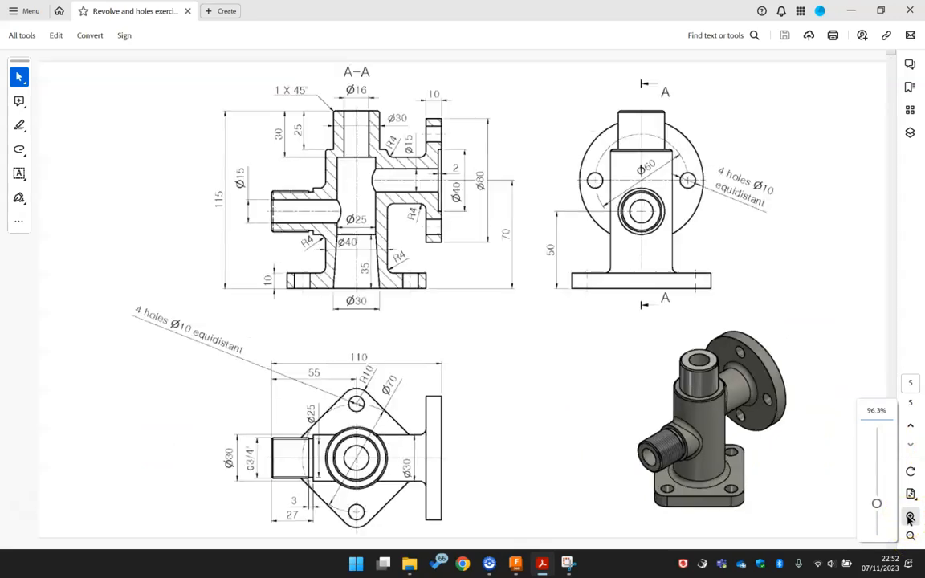
- Return to Fusion 360, expand the new component, and start a sketch in it
{"action": "left_click", "coordinate": [518, 565]}
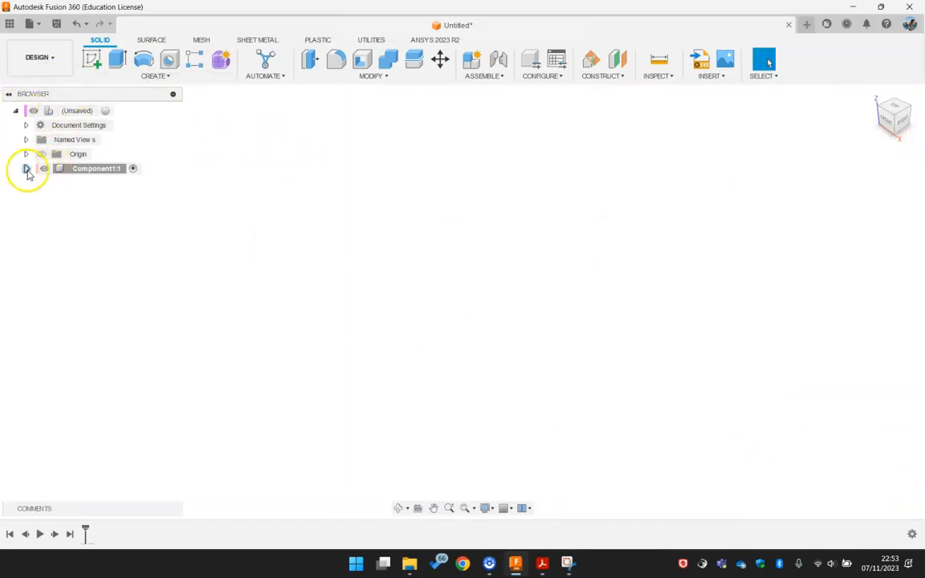
{"action": "left_click", "coordinate": [27, 169]}
{"action": "left_click", "coordinate": [87, 56]}
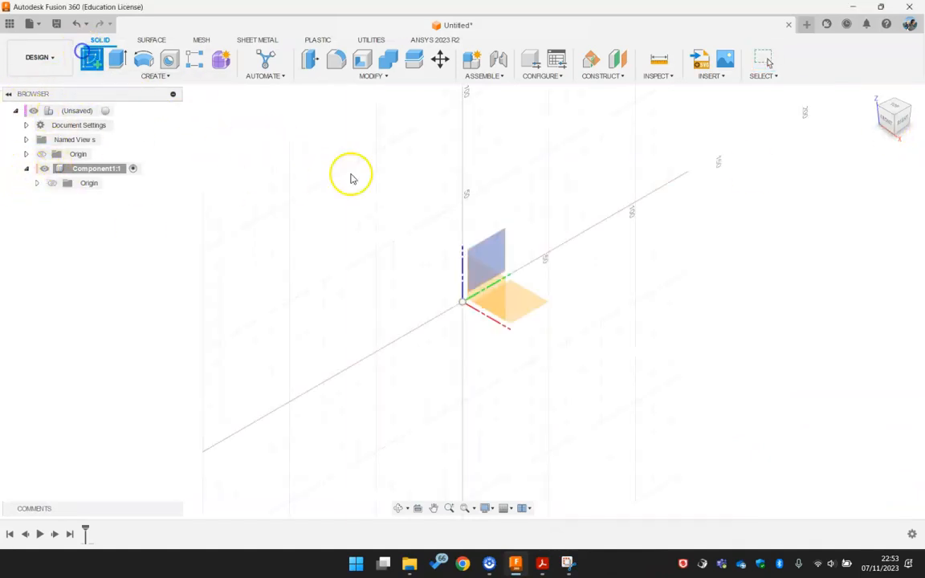
- Bring back the annotated image in Snipping Tool and mark the fitting's viewing direction from above with a purple arrow labelled TOP
{"action": "left_click", "coordinate": [543, 563]}
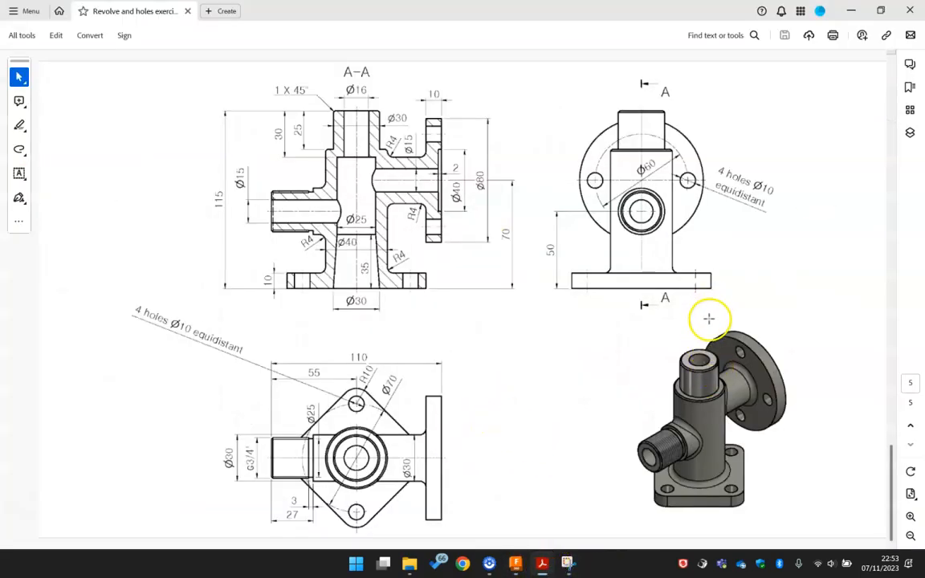
{"action": "left_click", "coordinate": [567, 562]}
{"action": "left_click", "coordinate": [243, 69]}
{"action": "left_click", "coordinate": [379, 67]}
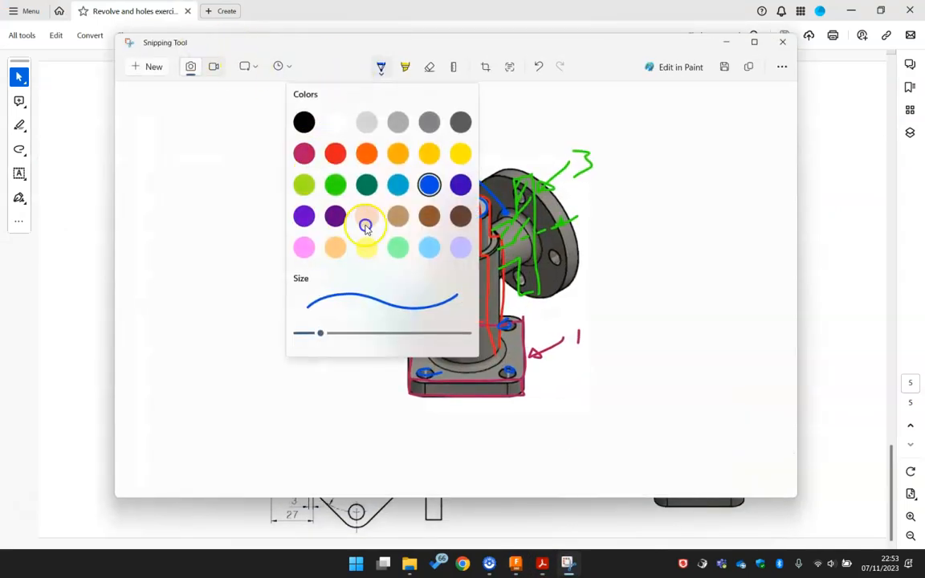
{"action": "left_click", "coordinate": [431, 207]}
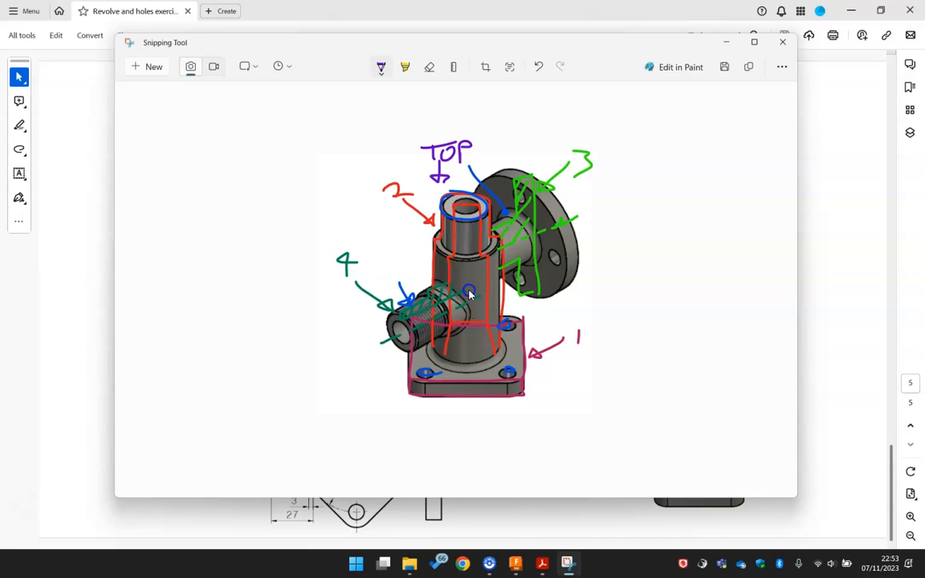
- Add purple arrows labelled Front, towards the cylinder's body, and Side, towards the threaded branch
{"action": "left_click", "coordinate": [534, 344]}
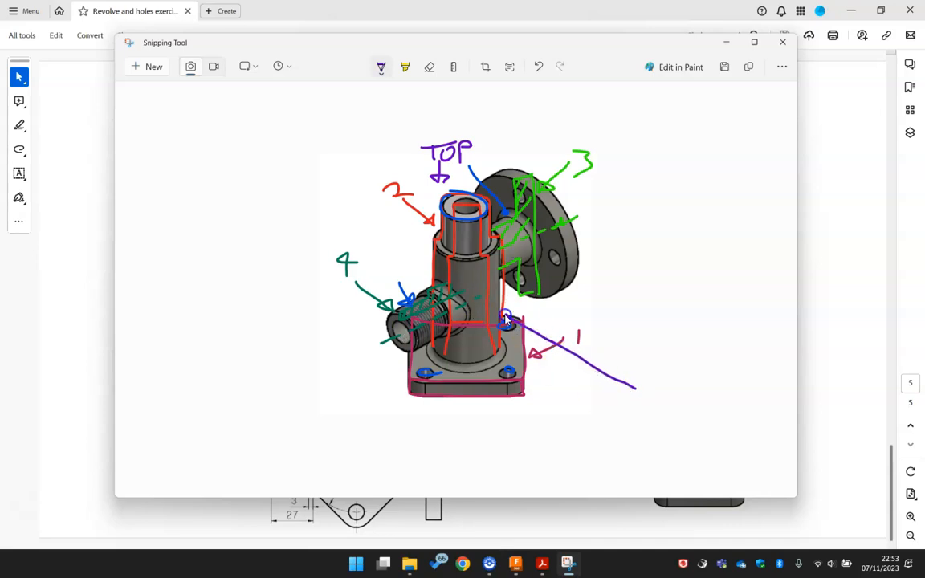
{"action": "mouse_move", "coordinate": [495, 306]}
{"action": "left_mouse_down"}
{"action": "mouse_move", "coordinate": [500, 323]}
{"action": "mouse_move", "coordinate": [512, 310]}
{"action": "left_mouse_up"}
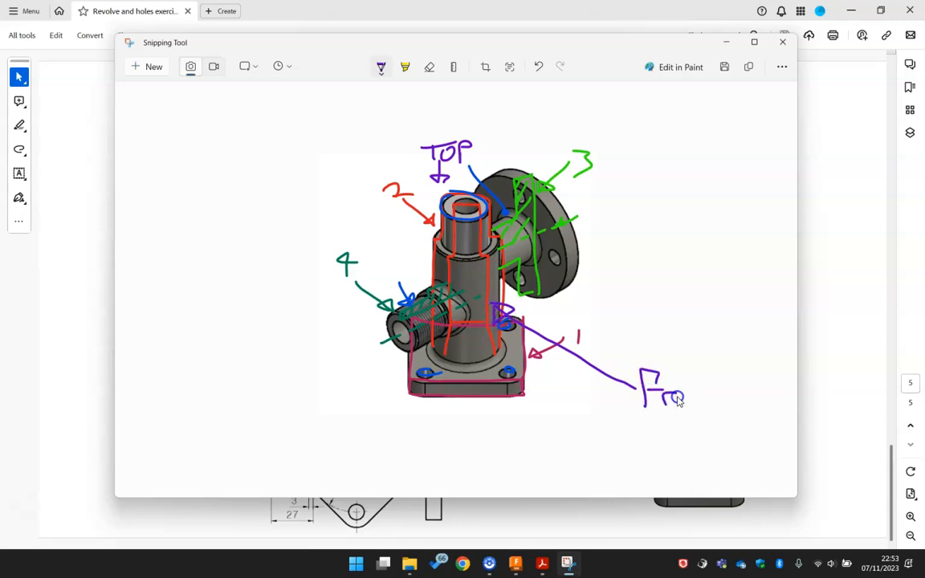
{"action": "left_click_drag", "start_coordinate": [706, 396], "coordinate": [741, 392]}
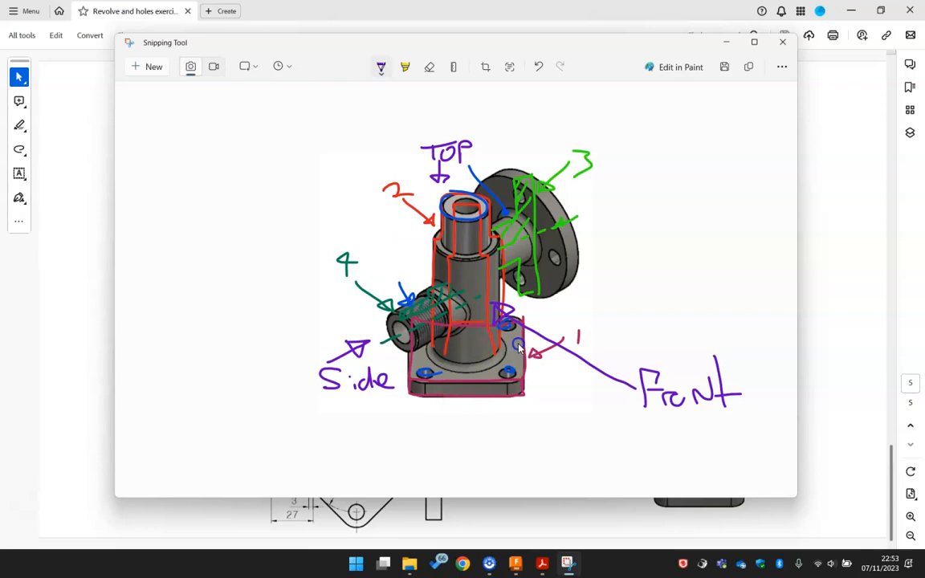
- Switch to Fusion 360, look at the model from the top, and place the sketch on the horizontal origin plane
{"action": "left_click", "coordinate": [516, 564]}
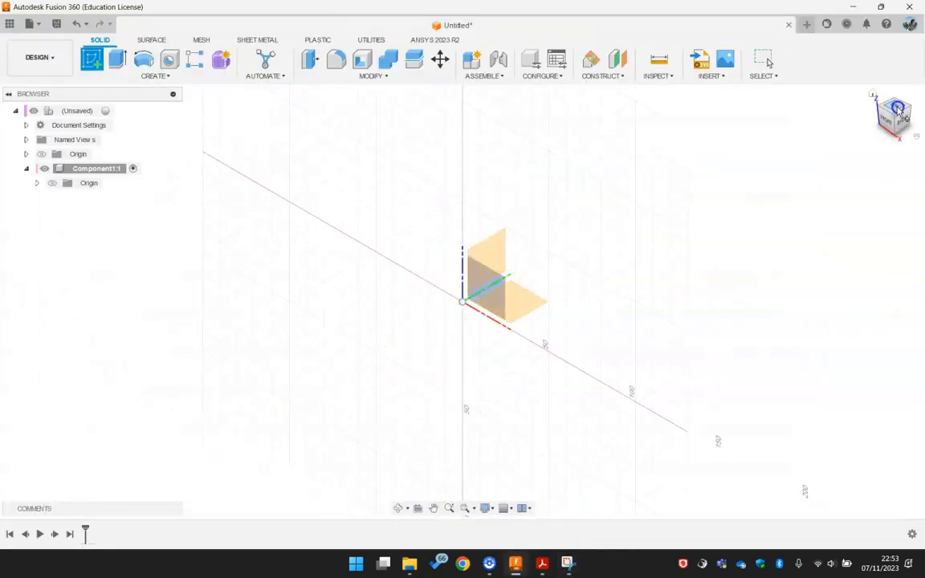
{"action": "left_click", "coordinate": [897, 110]}
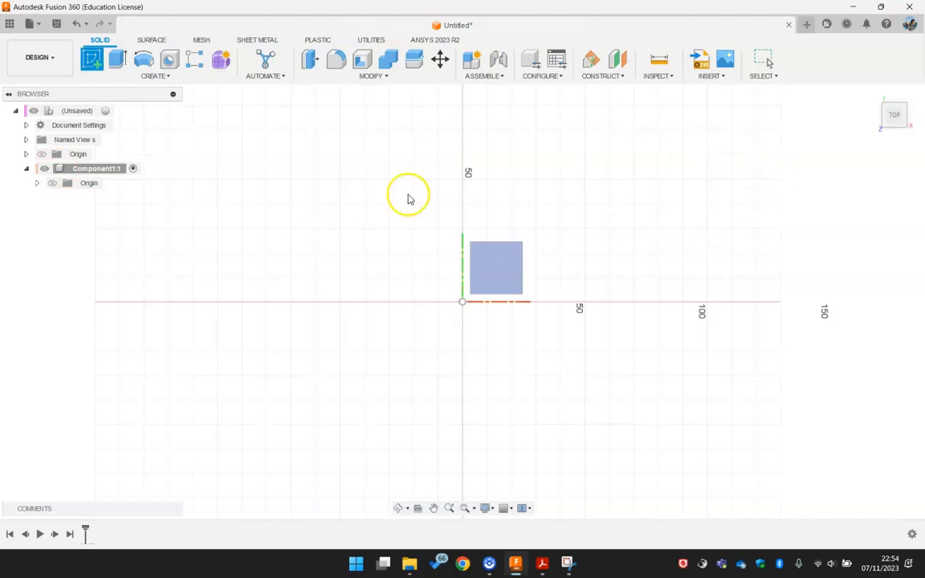
{"action": "left_click", "coordinate": [483, 266]}
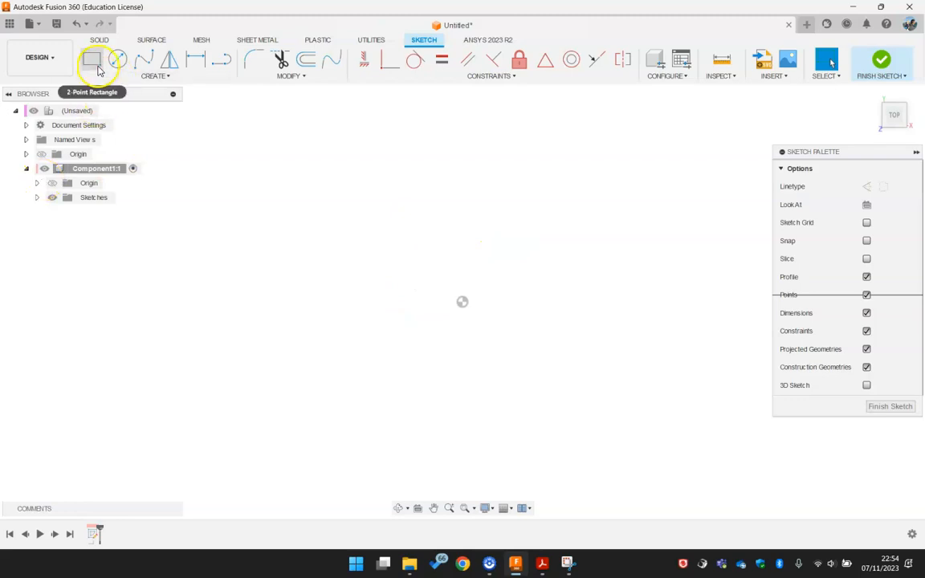
- Draw a tilted 3-Point Rectangle around the origin as the base plate outline
{"action": "left_click", "coordinate": [157, 78]}
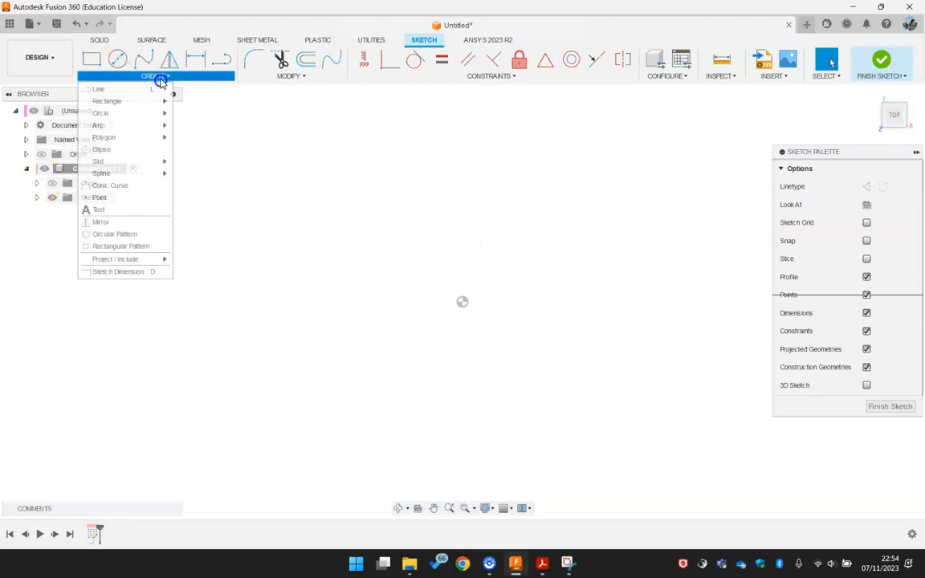
{"action": "mouse_move", "coordinate": [149, 102]}
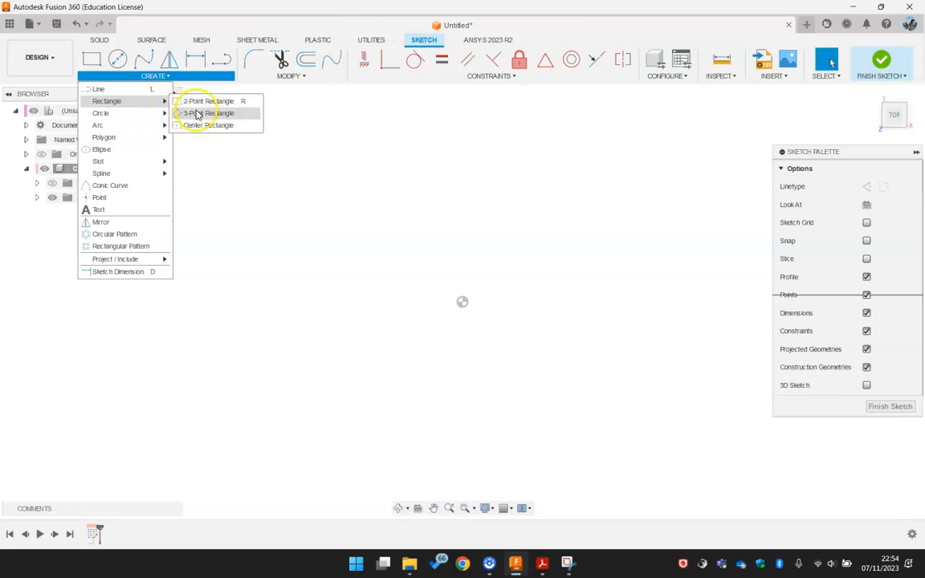
{"action": "left_click", "coordinate": [193, 116]}
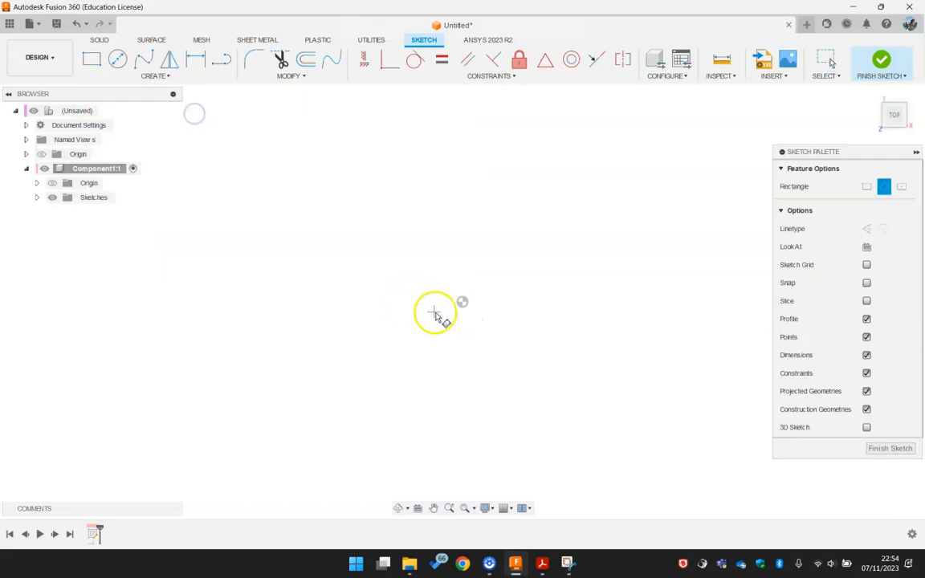
{"action": "left_click", "coordinate": [386, 304]}
{"action": "left_click", "coordinate": [471, 196]}
{"action": "left_click", "coordinate": [532, 311]}
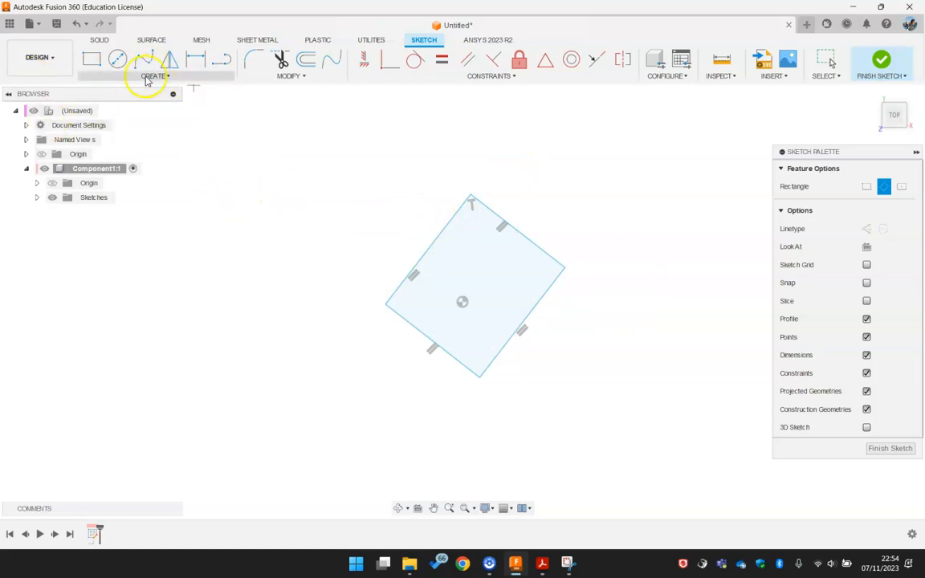
- Draw a circle inside the tilted rectangle and dimension its diameter to 70 mm
{"action": "left_click", "coordinate": [118, 59]}
{"action": "left_click", "coordinate": [471, 284]}
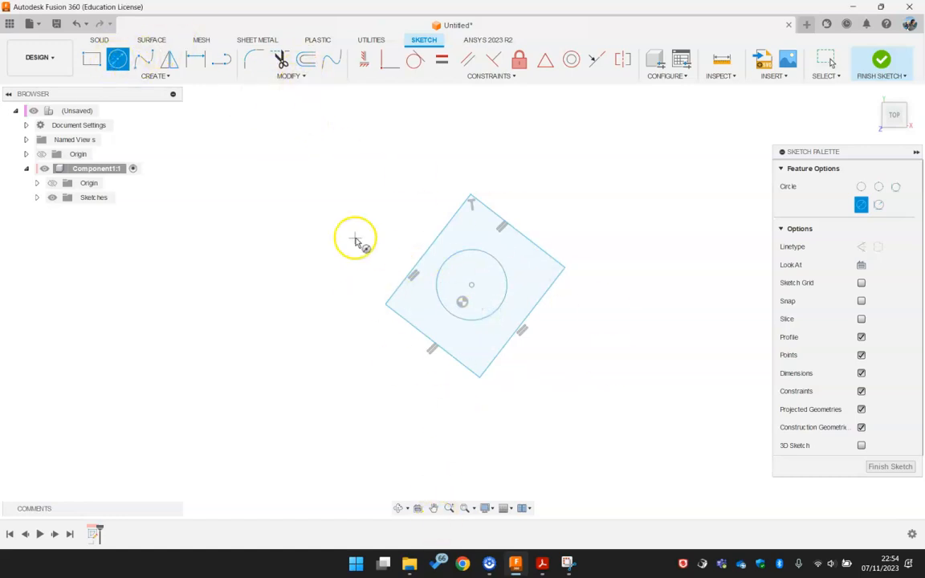
{"action": "key", "text": "s"}
{"action": "left_click", "coordinate": [456, 267]}
{"action": "left_click", "coordinate": [471, 285]}
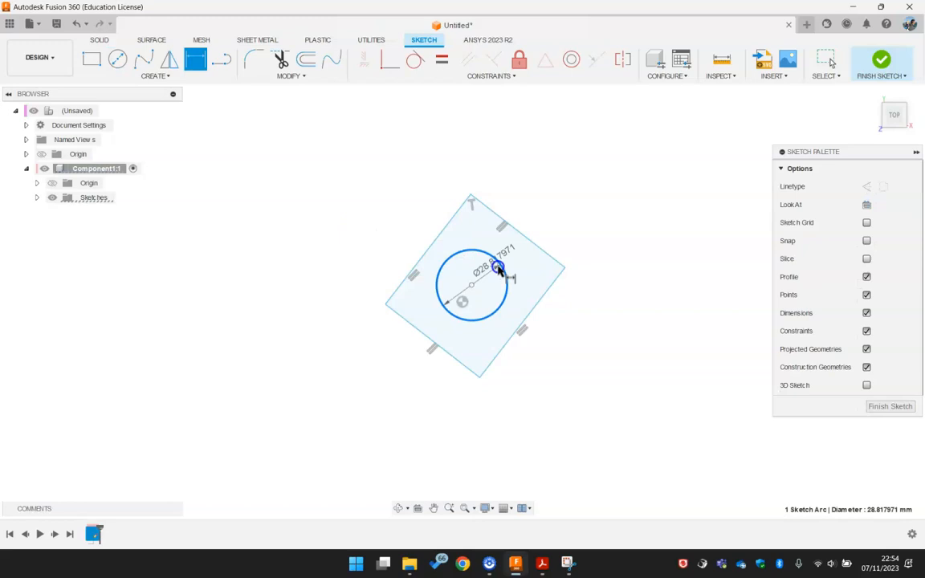
{"action": "left_click", "coordinate": [550, 213]}
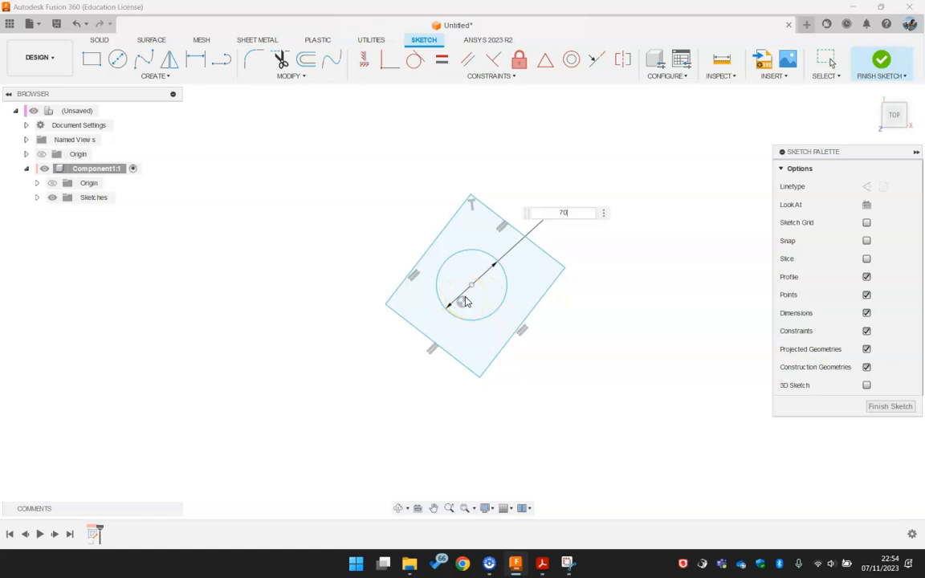
{"action": "type", "text": "70"}
{"action": "key", "text": "Return"}
{"action": "left_click", "coordinate": [385, 319]}
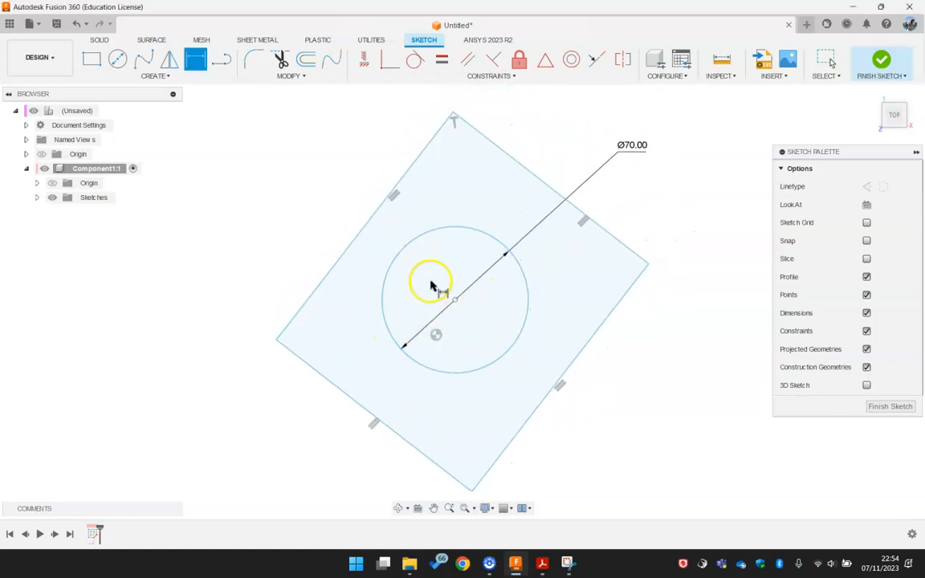
- Move the 70 mm circle slightly by its centre to test its freedom inside the tilted rectangle
{"action": "key", "text": "Escape"}
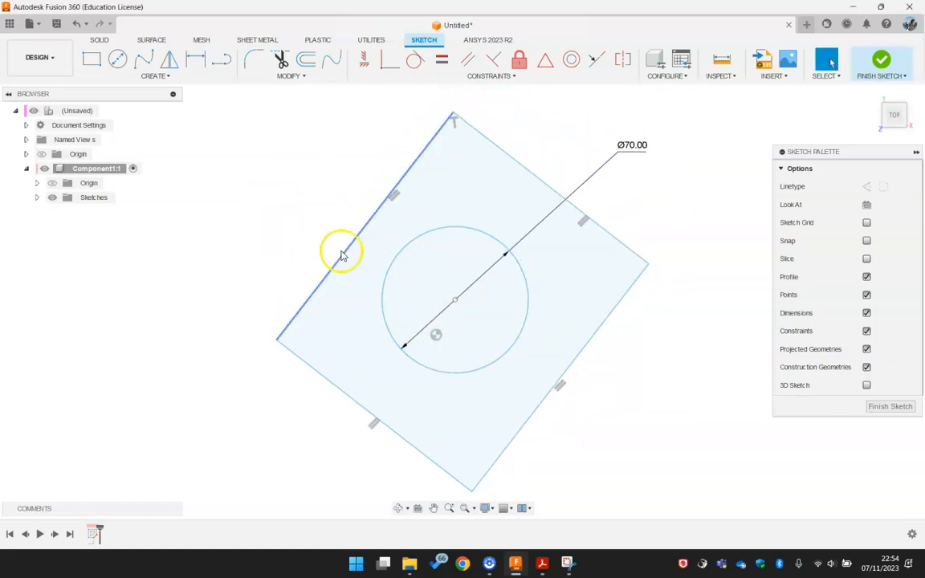
{"action": "left_click", "coordinate": [519, 262]}
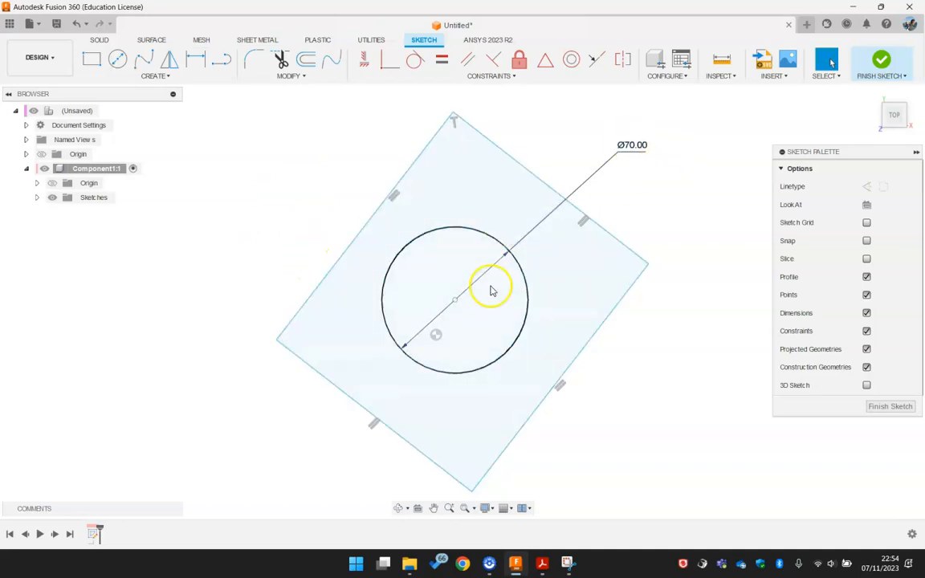
{"action": "mouse_move", "coordinate": [454, 303]}
{"action": "left_mouse_down"}
{"action": "mouse_move", "coordinate": [466, 347]}
{"action": "mouse_move", "coordinate": [440, 347]}
{"action": "mouse_move", "coordinate": [463, 264]}
{"action": "mouse_move", "coordinate": [504, 278]}
{"action": "mouse_move", "coordinate": [512, 269]}
{"action": "mouse_move", "coordinate": [462, 288]}
{"action": "left_mouse_up"}
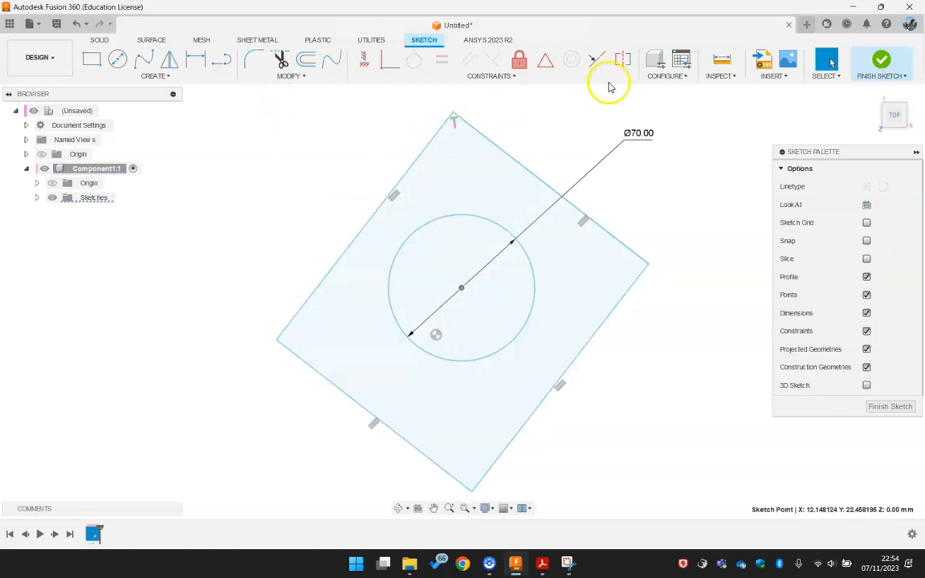
{"action": "left_click", "coordinate": [532, 124]}
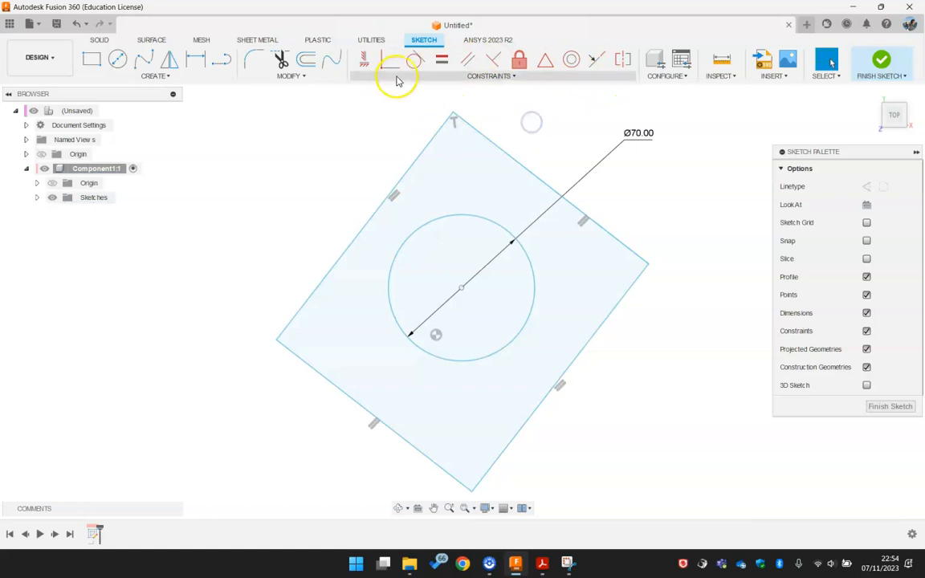
- Make the circle tangent to all four sides of the tilted rectangle, and move the shape to test the constraints
{"action": "left_click", "coordinate": [415, 62]}
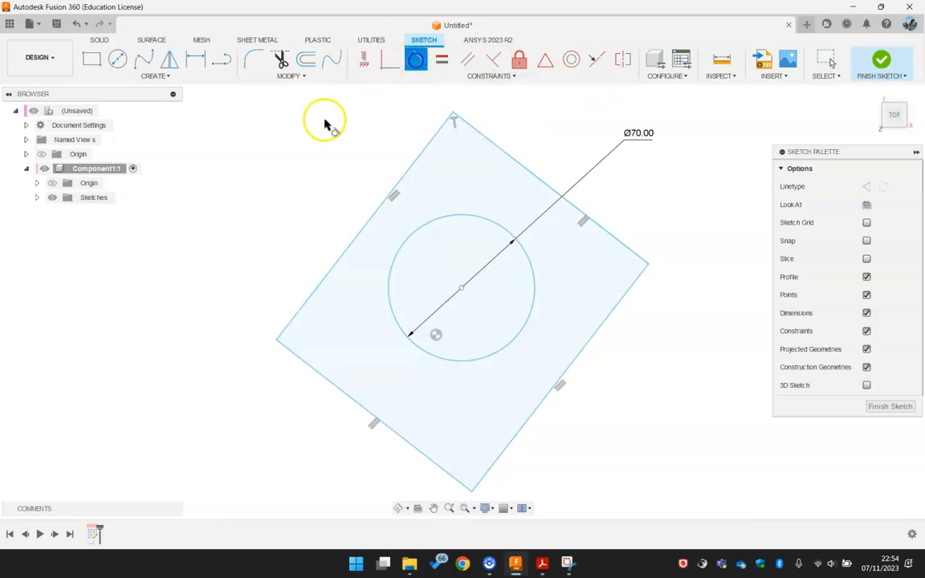
{"action": "left_click", "coordinate": [368, 222]}
{"action": "left_click", "coordinate": [398, 254]}
{"action": "left_click", "coordinate": [471, 202]}
{"action": "left_click", "coordinate": [509, 170]}
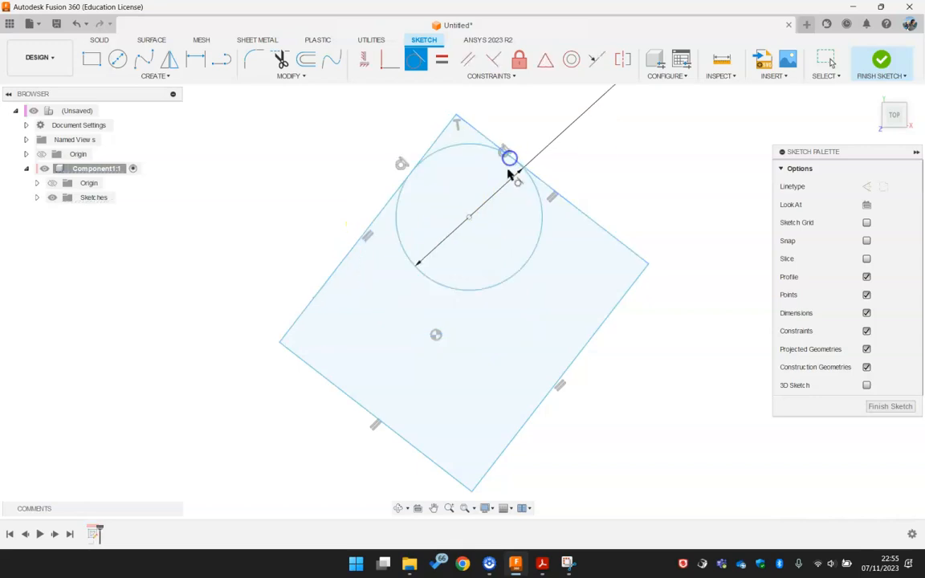
{"action": "left_click", "coordinate": [533, 257]}
{"action": "left_click", "coordinate": [595, 332]}
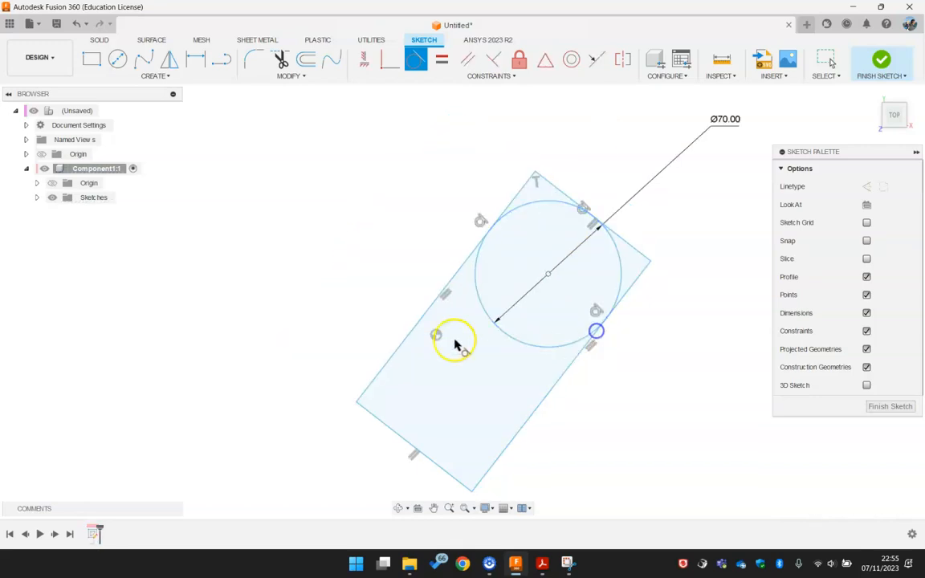
{"action": "left_click", "coordinate": [501, 335]}
{"action": "left_click", "coordinate": [406, 446]}
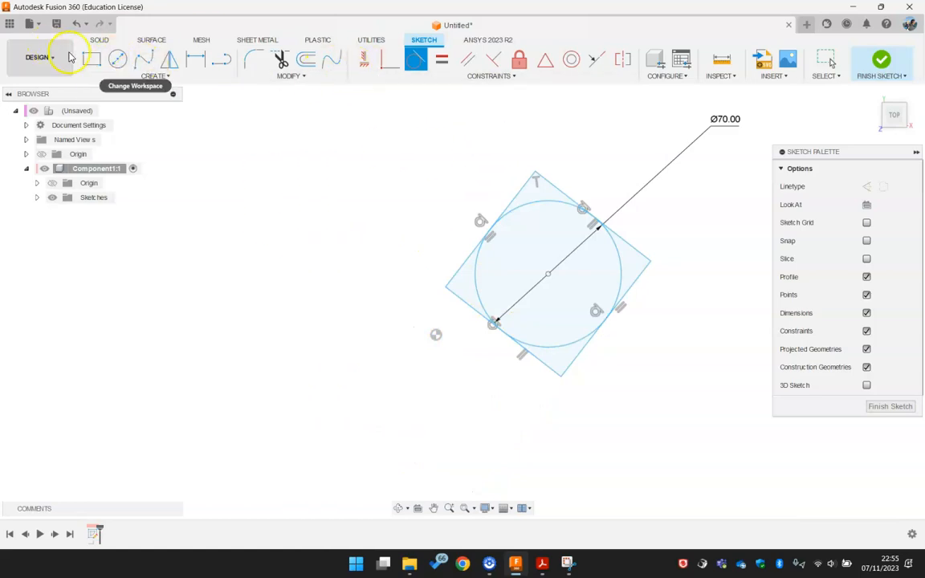
{"action": "right_click", "coordinate": [341, 250]}
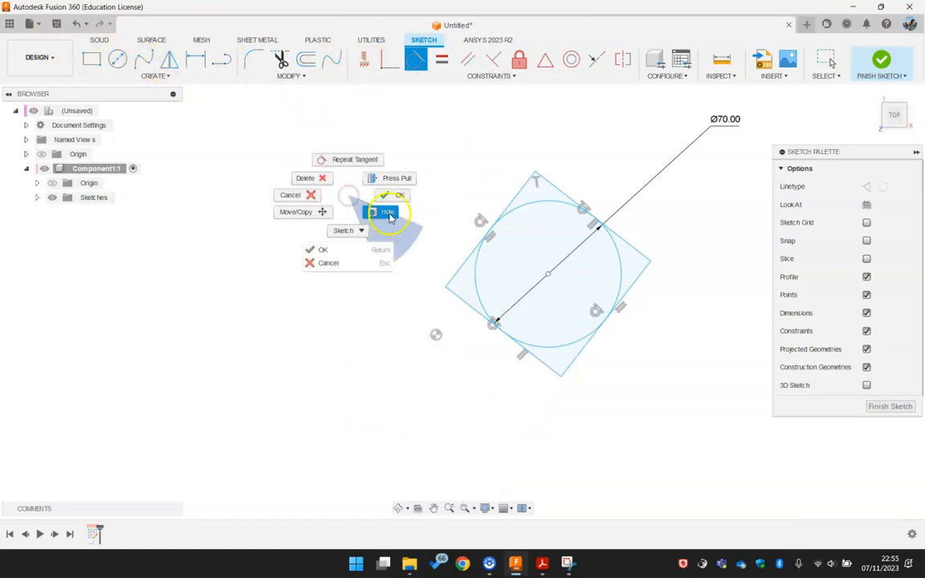
{"action": "left_click", "coordinate": [325, 248]}
{"action": "left_click_drag", "start_coordinate": [554, 277], "coordinate": [522, 293]}
{"action": "mouse_move", "coordinate": [512, 196]}
{"action": "left_mouse_down"}
{"action": "mouse_move", "coordinate": [506, 191]}
{"action": "mouse_move", "coordinate": [525, 186]}
{"action": "mouse_move", "coordinate": [547, 205]}
{"action": "mouse_move", "coordinate": [558, 238]}
{"action": "mouse_move", "coordinate": [568, 186]}
{"action": "mouse_move", "coordinate": [473, 171]}
{"action": "mouse_move", "coordinate": [544, 162]}
{"action": "mouse_move", "coordinate": [529, 163]}
{"action": "left_mouse_up"}
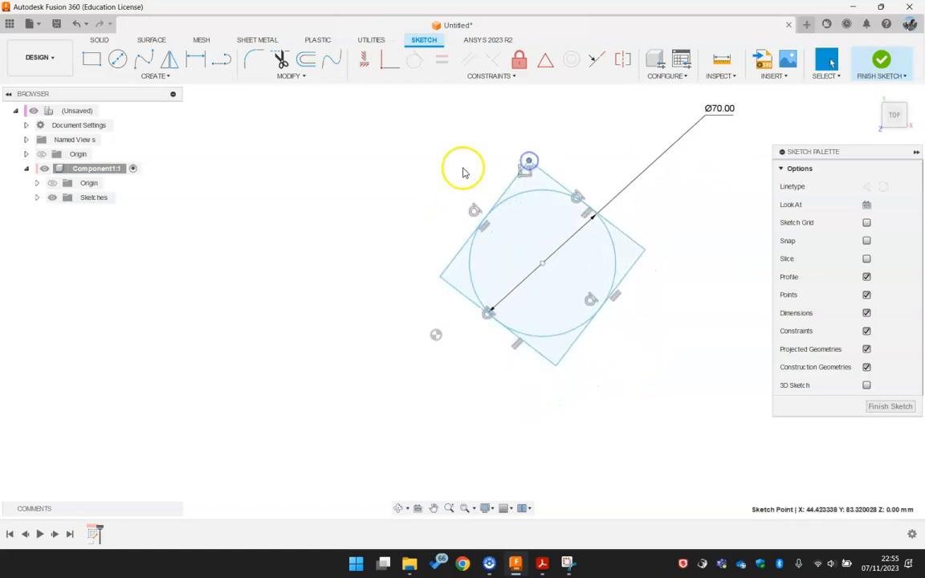
- Draw a construction line between the upper and lower corners of the square around the circle
{"action": "left_click", "coordinate": [868, 187]}
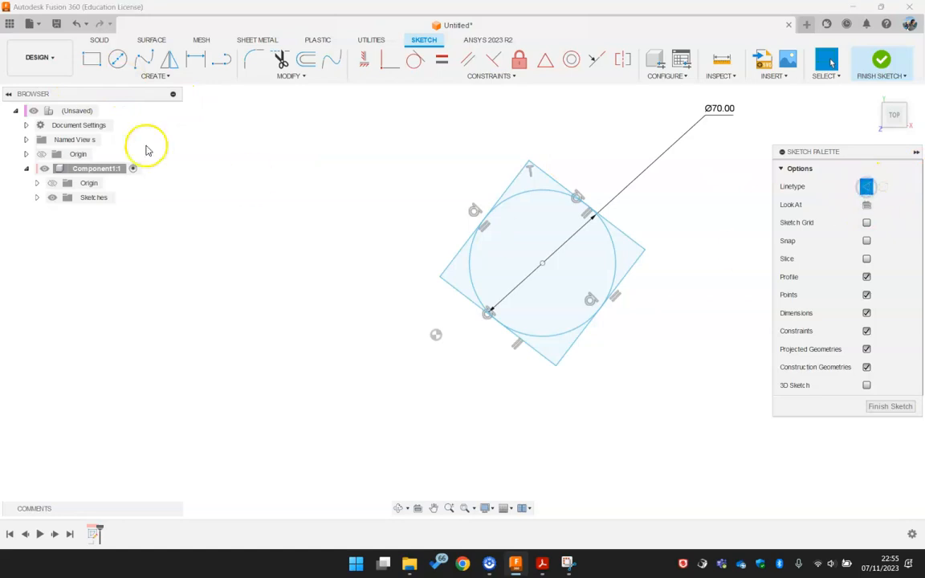
{"action": "left_click", "coordinate": [221, 60]}
{"action": "left_click", "coordinate": [529, 165]}
{"action": "left_click", "coordinate": [557, 365]}
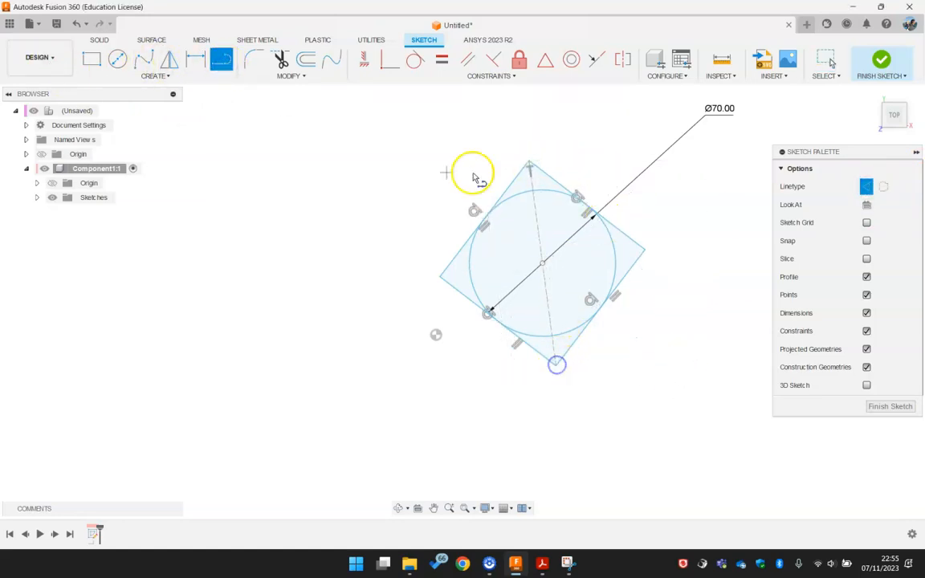
{"action": "right_click", "coordinate": [372, 172]}
{"action": "left_click", "coordinate": [407, 171]}
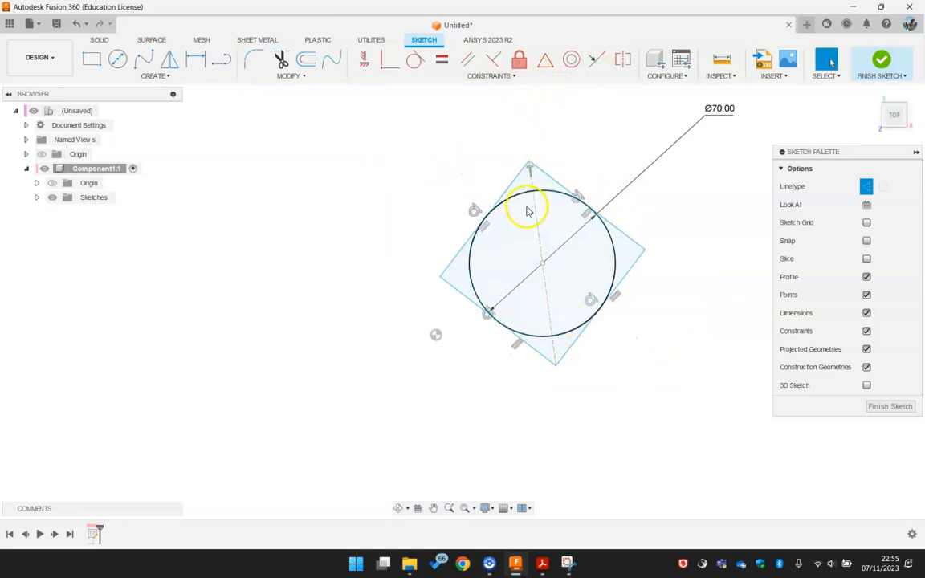
- Apply a Horizontal/Vertical constraint to the construction diagonal so the square stands upright on its corner
{"action": "left_click", "coordinate": [371, 110]}
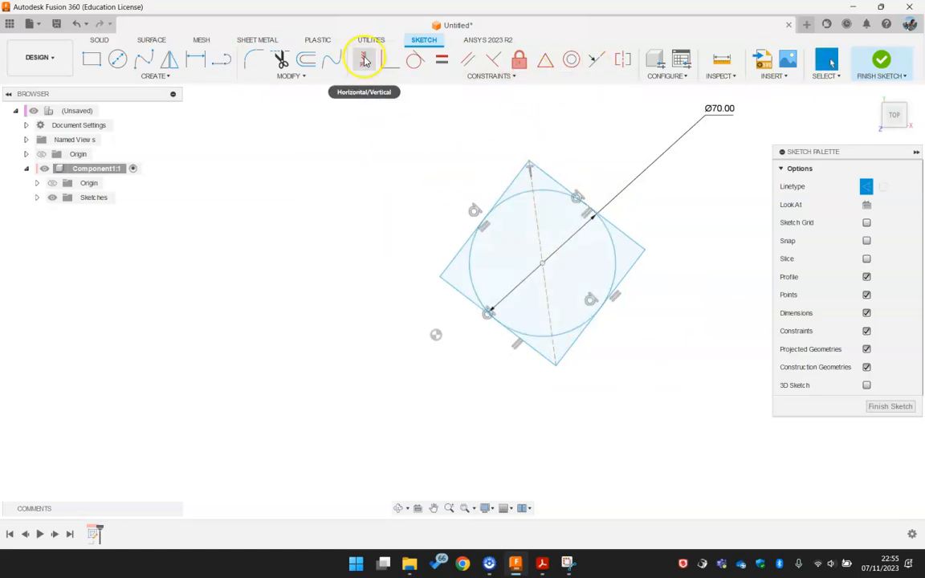
{"action": "left_click", "coordinate": [364, 60]}
{"action": "left_click", "coordinate": [538, 215]}
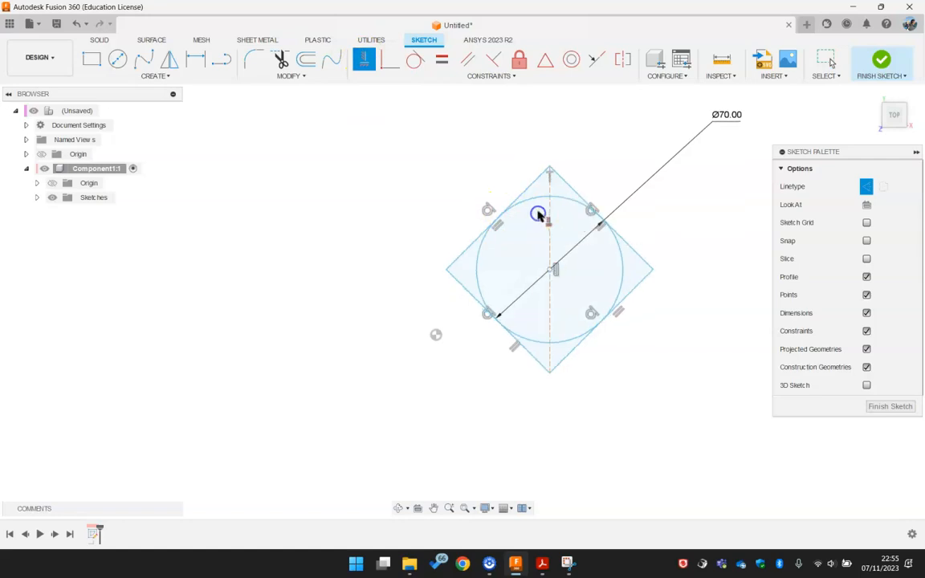
{"action": "key", "text": "Escape"}
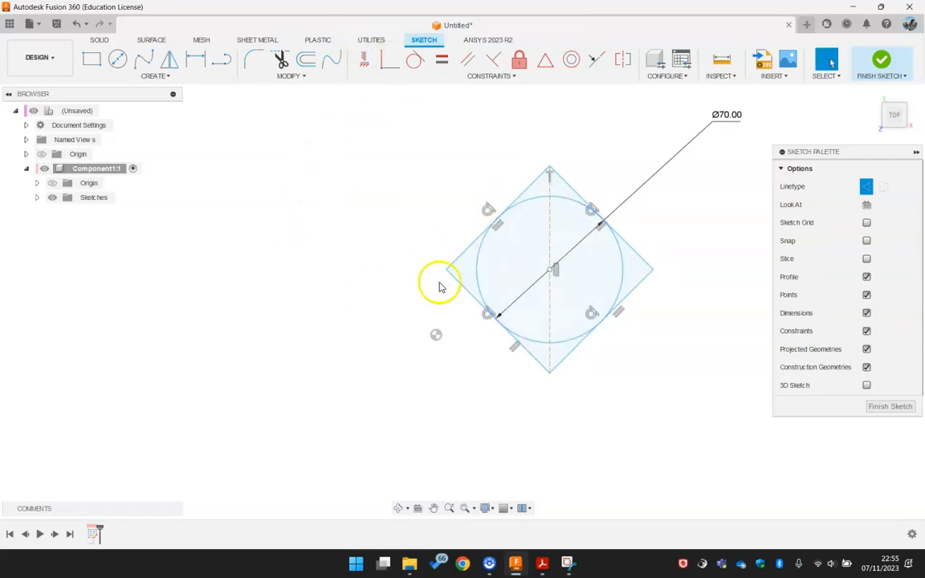
- Move the square and circle by a corner and an edge to test which freedom the sketch still has
{"action": "mouse_move", "coordinate": [447, 272]}
{"action": "left_mouse_down"}
{"action": "mouse_move", "coordinate": [427, 293]}
{"action": "mouse_move", "coordinate": [452, 268]}
{"action": "mouse_move", "coordinate": [450, 227]}
{"action": "mouse_move", "coordinate": [448, 257]}
{"action": "mouse_move", "coordinate": [496, 241]}
{"action": "mouse_move", "coordinate": [446, 242]}
{"action": "mouse_move", "coordinate": [456, 270]}
{"action": "mouse_move", "coordinate": [440, 276]}
{"action": "left_mouse_up"}
{"action": "left_click", "coordinate": [285, 283]}
{"action": "left_click_drag", "start_coordinate": [594, 222], "coordinate": [541, 277]}
{"action": "left_click", "coordinate": [425, 124]}
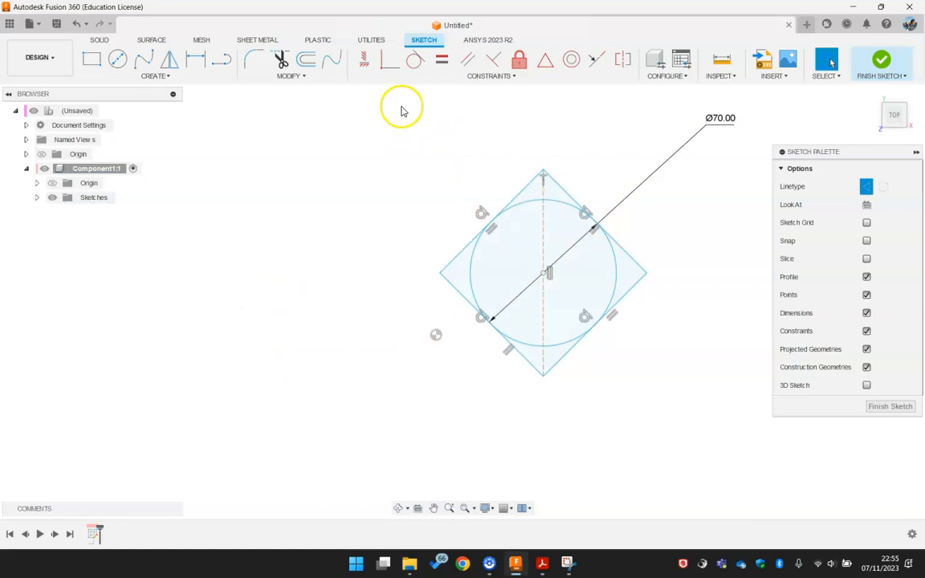
{"action": "left_click_drag", "start_coordinate": [615, 249], "coordinate": [620, 248]}
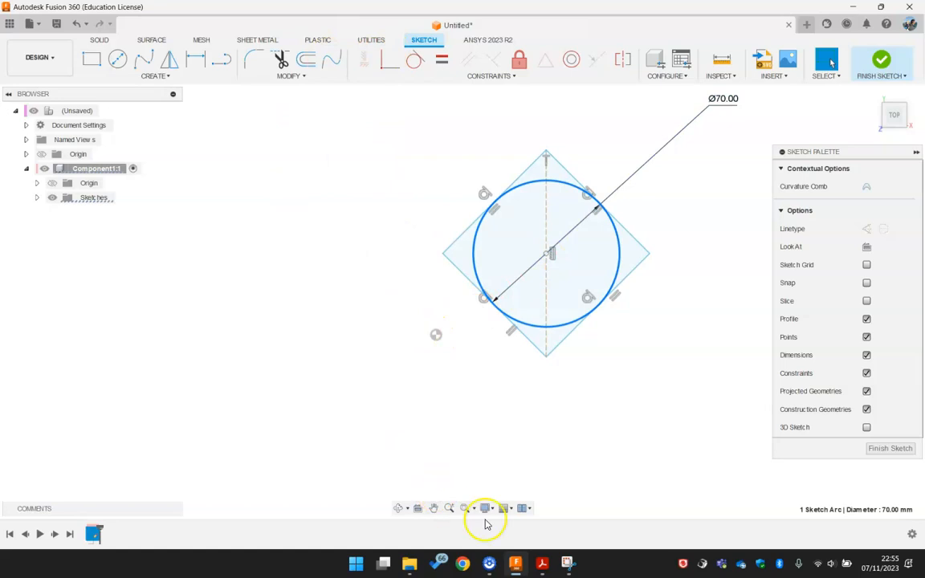
- Switch to the PDF drawing, examine the base plate's centre in the top view, and return to Fusion 360
{"action": "left_click", "coordinate": [543, 564]}
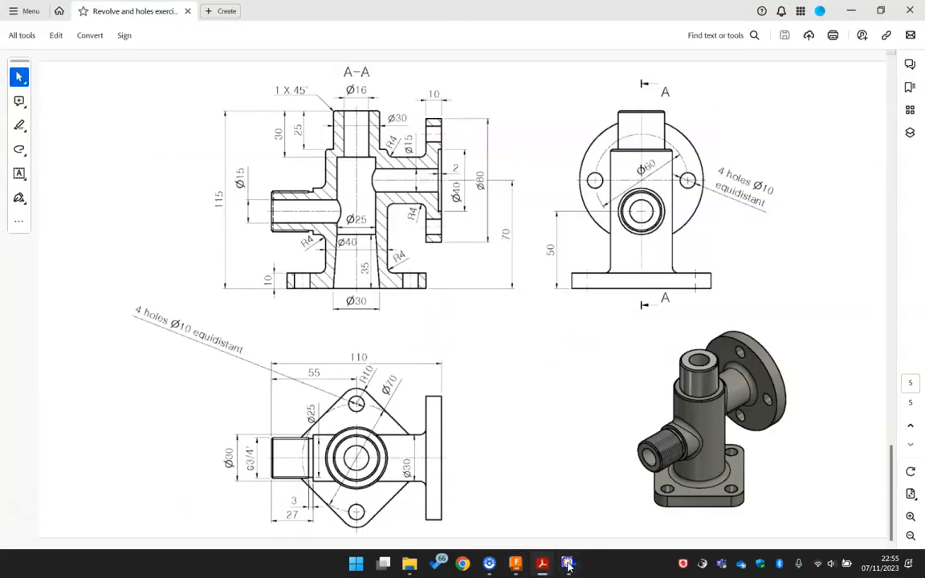
{"action": "left_click", "coordinate": [568, 565]}
{"action": "left_click", "coordinate": [543, 566]}
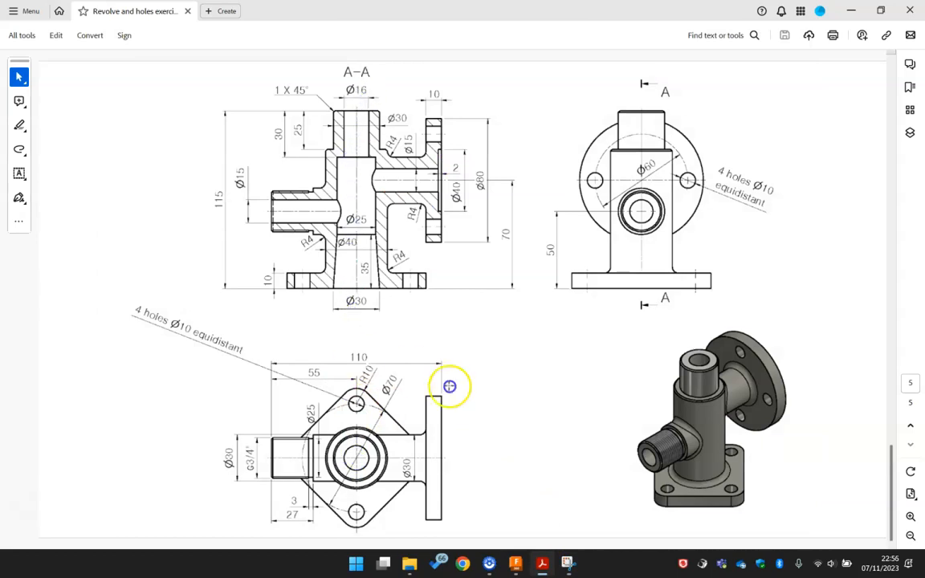
{"action": "left_click", "coordinate": [317, 454]}
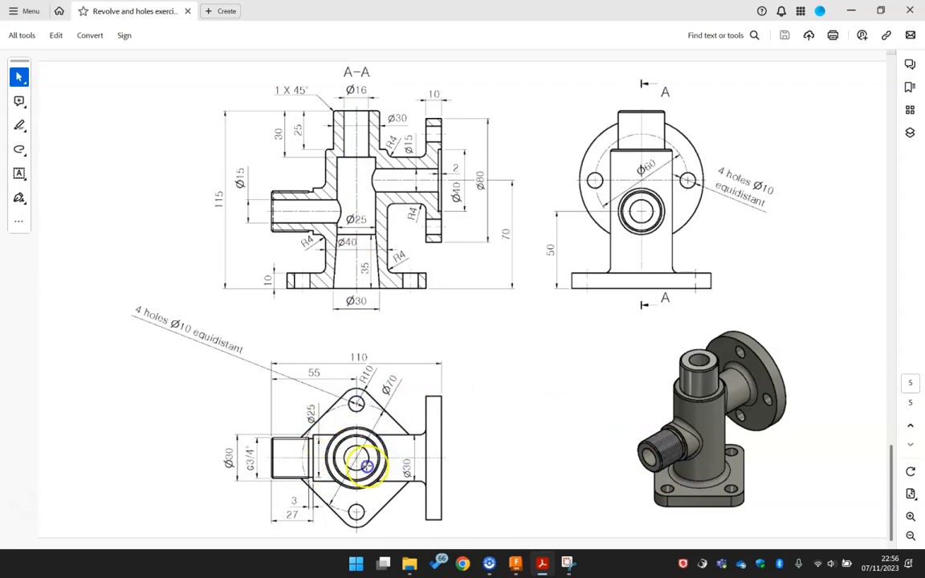
{"action": "left_click", "coordinate": [860, 13]}
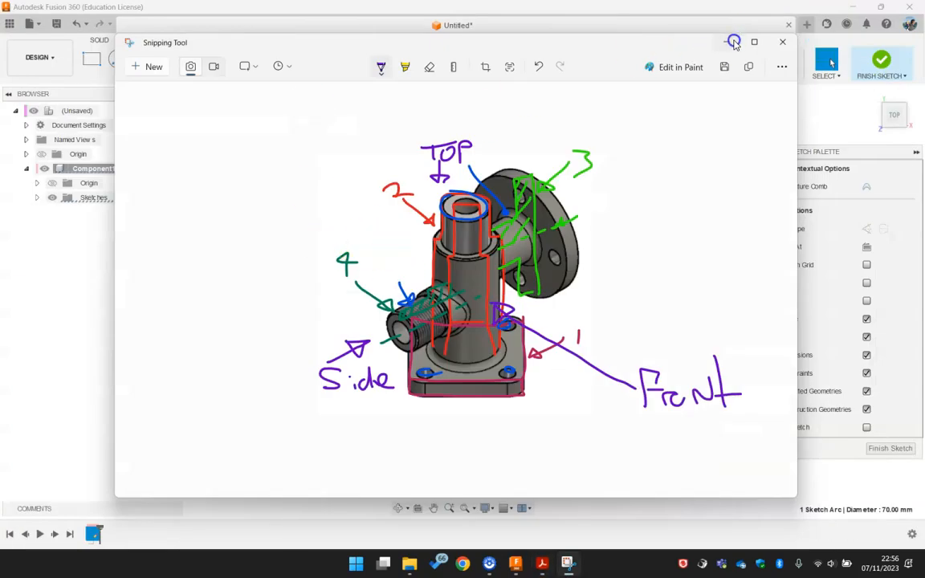
{"action": "left_click", "coordinate": [732, 42]}
- Make the circle's centre coincident with the sketch origin
{"action": "left_click", "coordinate": [343, 161]}
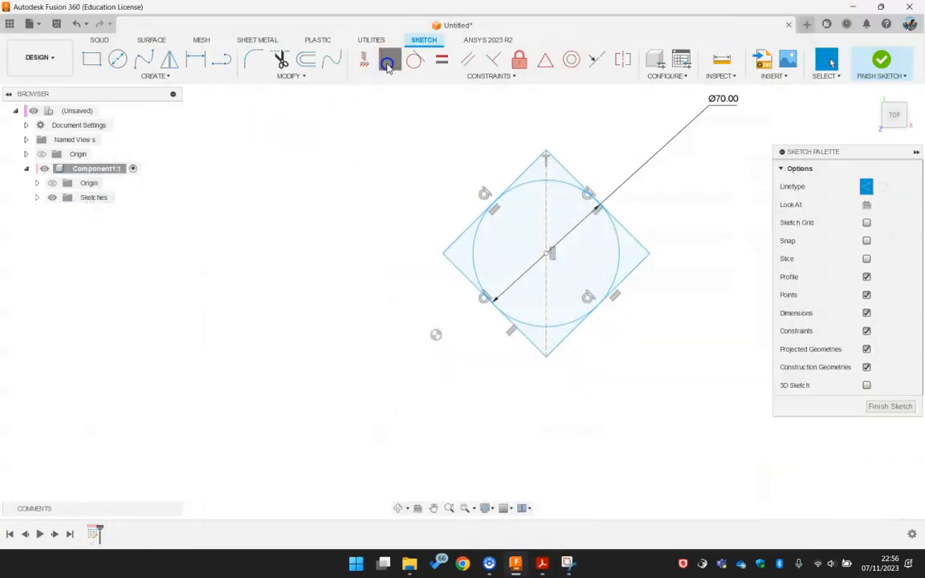
{"action": "left_click", "coordinate": [387, 63]}
{"action": "left_click", "coordinate": [547, 253]}
{"action": "left_click", "coordinate": [435, 350]}
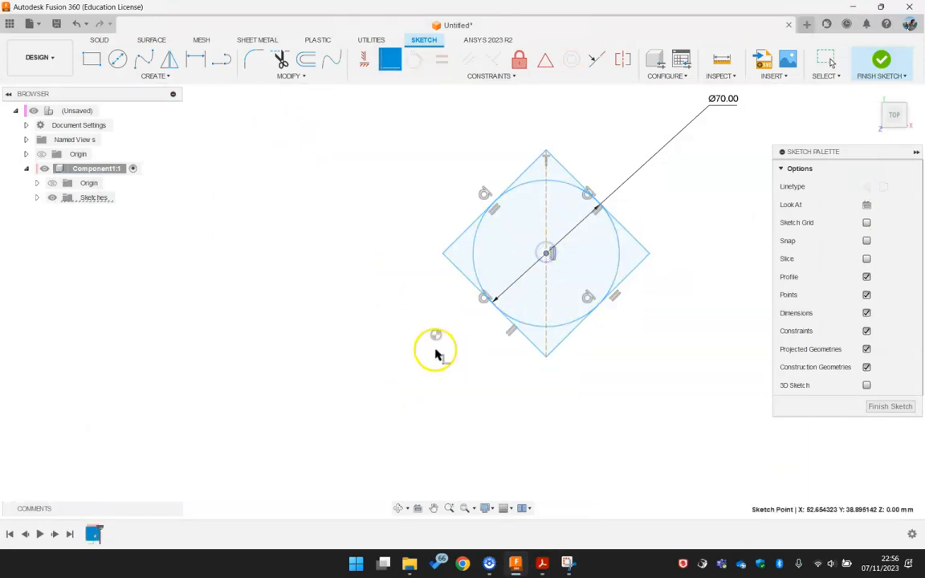
{"action": "left_click", "coordinate": [434, 335]}
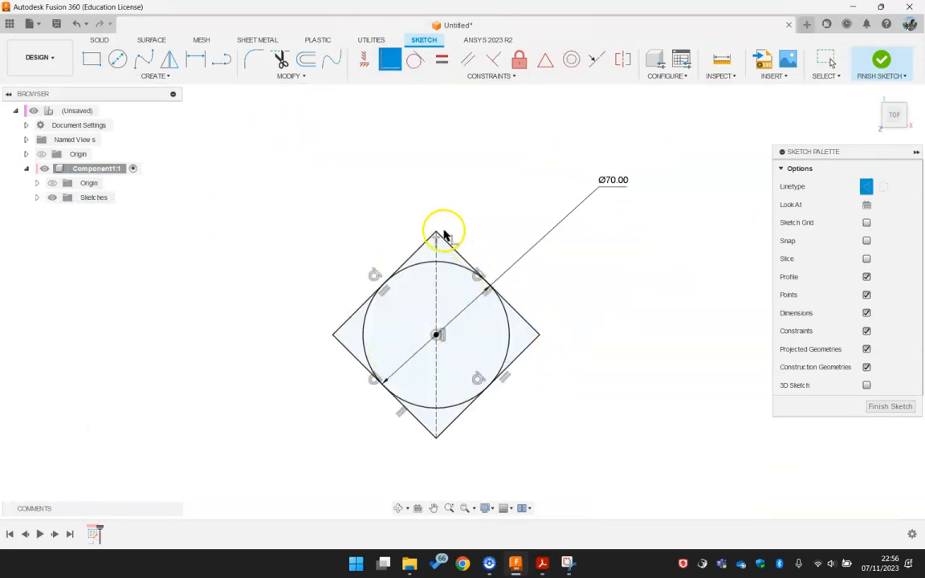
{"action": "key", "text": "Escape"}
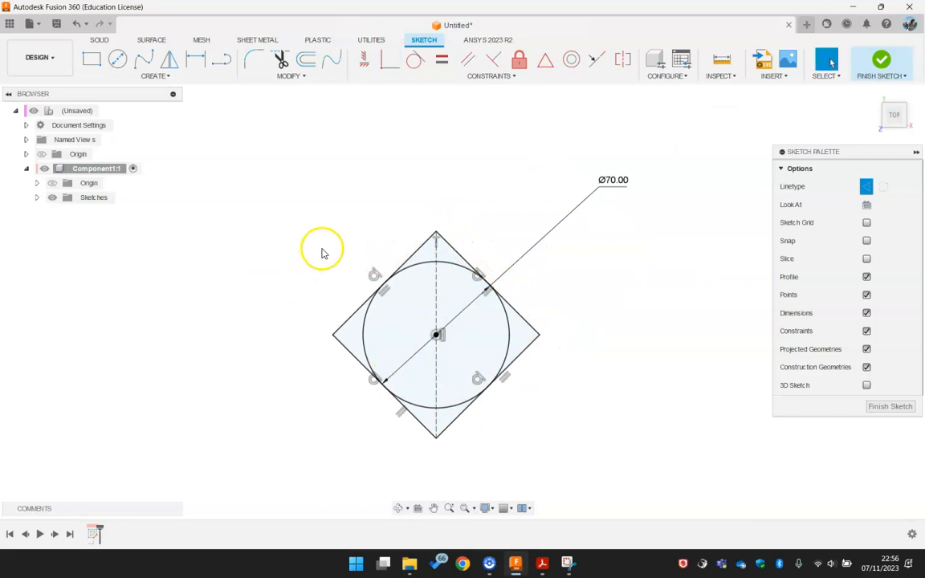
- Test the square's upper corner for movement, finish the base plate sketch, and view it at an angle
{"action": "left_click", "coordinate": [435, 233]}
{"action": "left_click", "coordinate": [593, 340]}
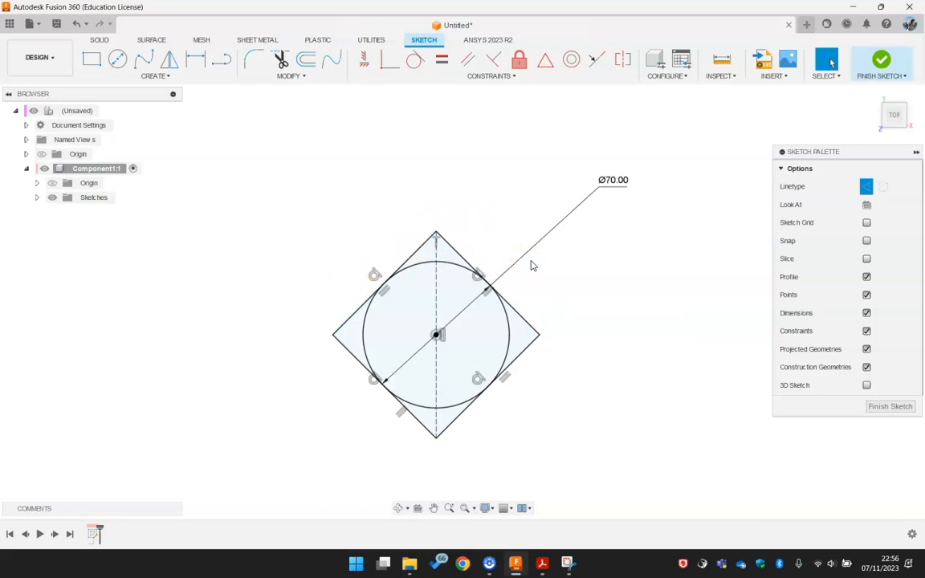
{"action": "left_click", "coordinate": [876, 407]}
{"action": "middle_click_drag", "start_coordinate": [392, 293], "coordinate": [388, 287], "text": "shift"}
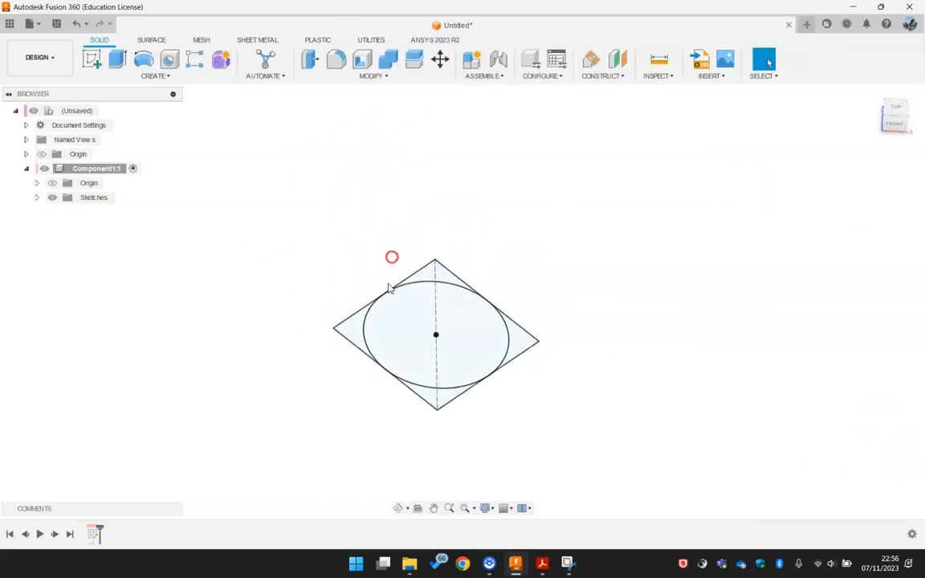
- Switch to the PDF drawing, check the base plate's dimensions, and return to Fusion 360
{"action": "left_click", "coordinate": [541, 563]}
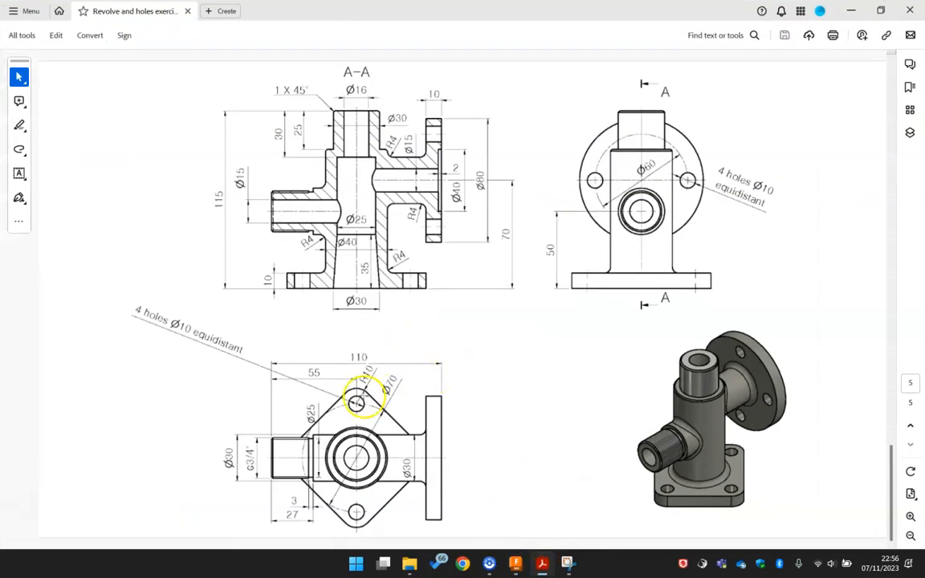
{"action": "left_click", "coordinate": [851, 8]}
{"action": "left_click", "coordinate": [308, 178]}
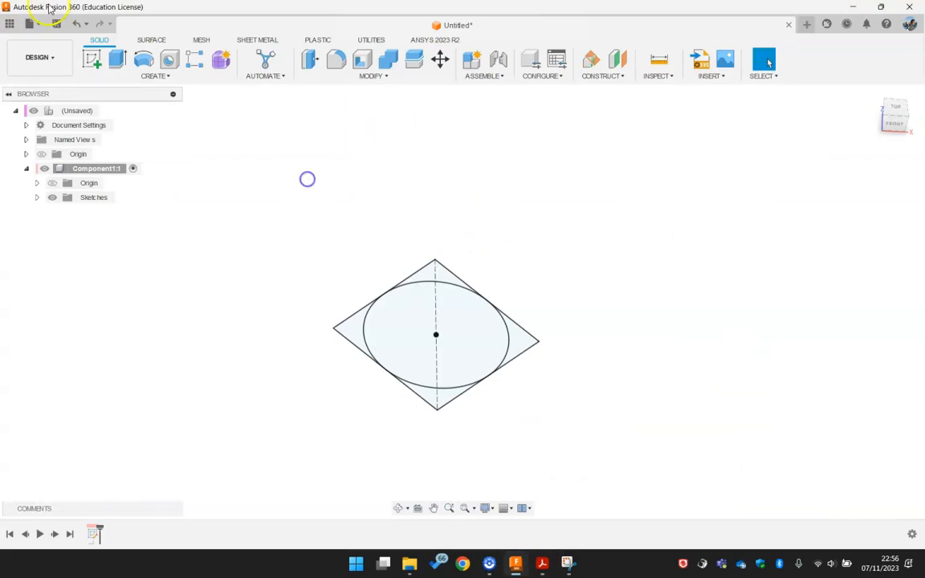
{"action": "left_click", "coordinate": [114, 58]}
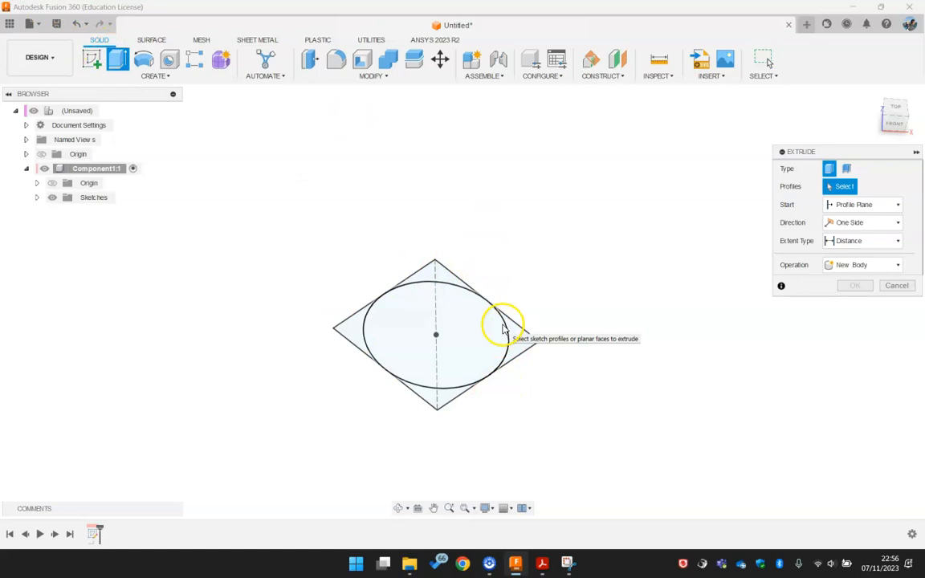
{"action": "left_click", "coordinate": [435, 277]}
{"action": "left_click", "coordinate": [347, 310]}
{"action": "left_click", "coordinate": [393, 320]}
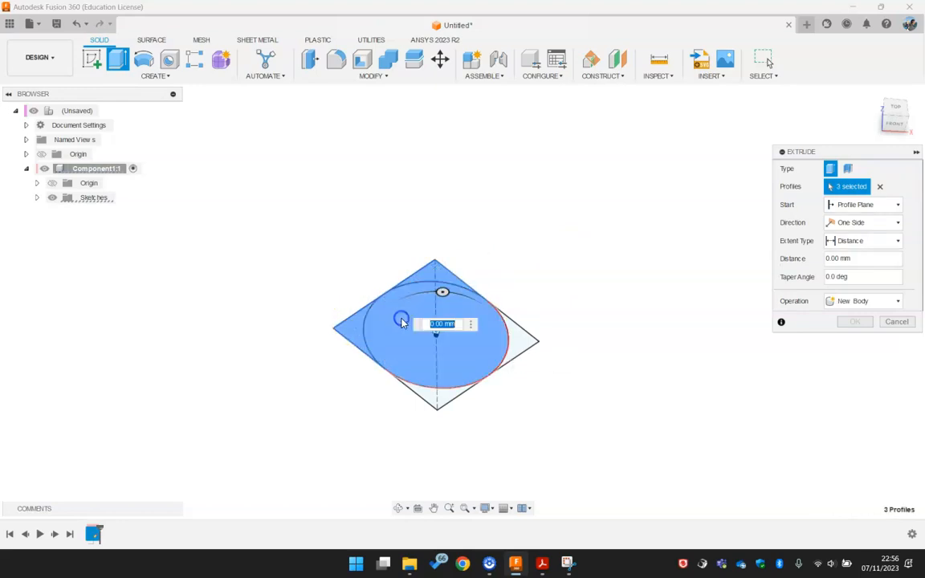
{"action": "left_click", "coordinate": [524, 337]}
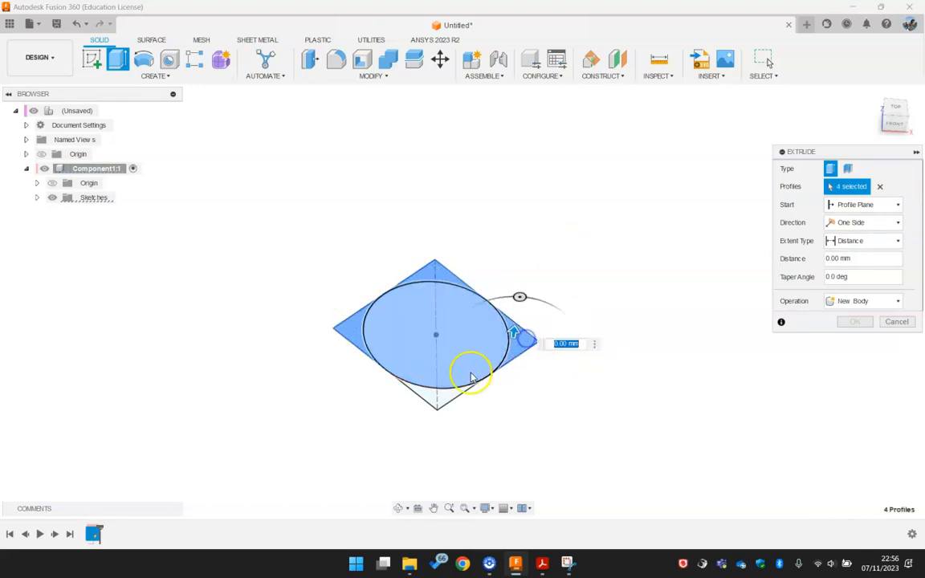
{"action": "left_click", "coordinate": [447, 404]}
{"action": "left_click_drag", "start_coordinate": [437, 383], "coordinate": [440, 368]}
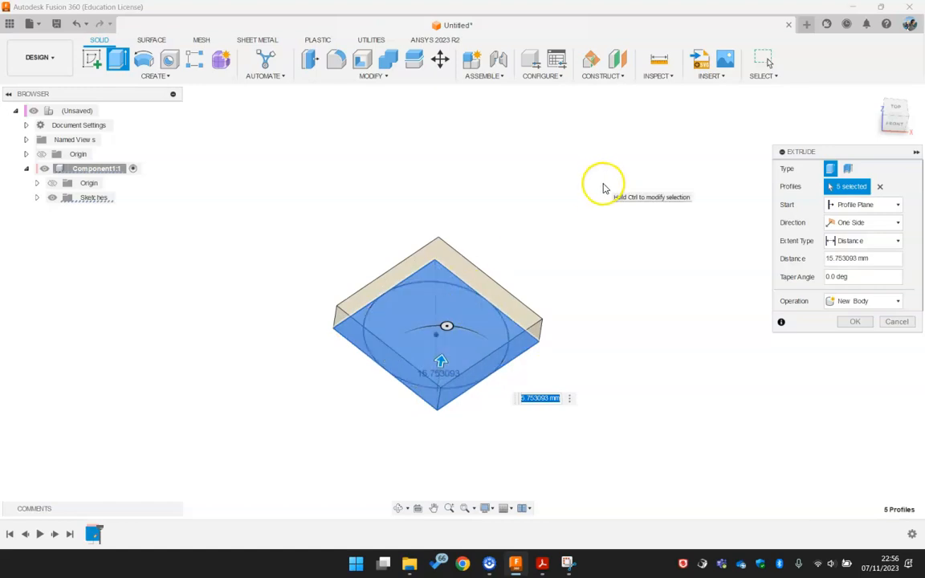
{"action": "left_click", "coordinate": [425, 272]}
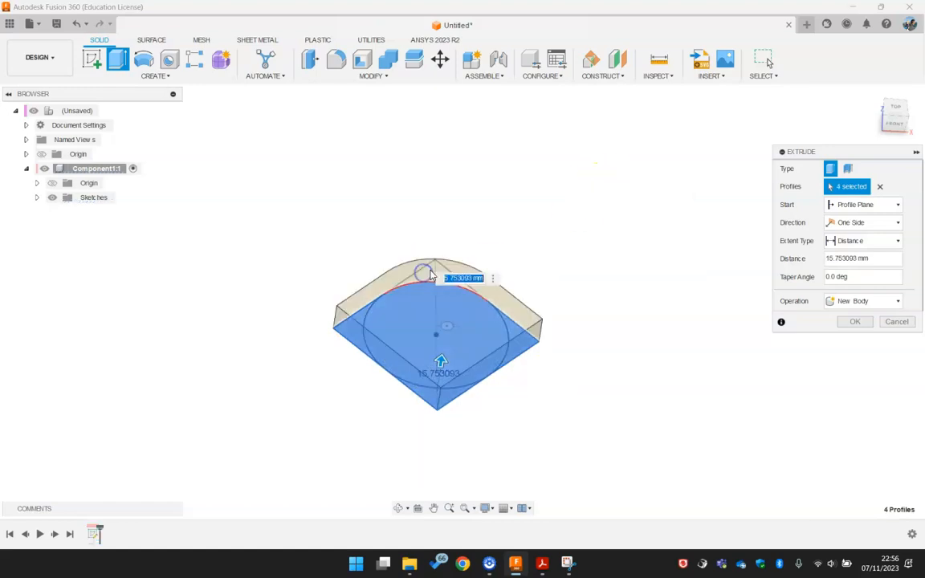
{"action": "middle_click_drag", "start_coordinate": [545, 283], "coordinate": [544, 257], "text": "shift"}
{"action": "left_click", "coordinate": [519, 325]}
{"action": "left_click", "coordinate": [481, 329]}
{"action": "left_click", "coordinate": [892, 324]}
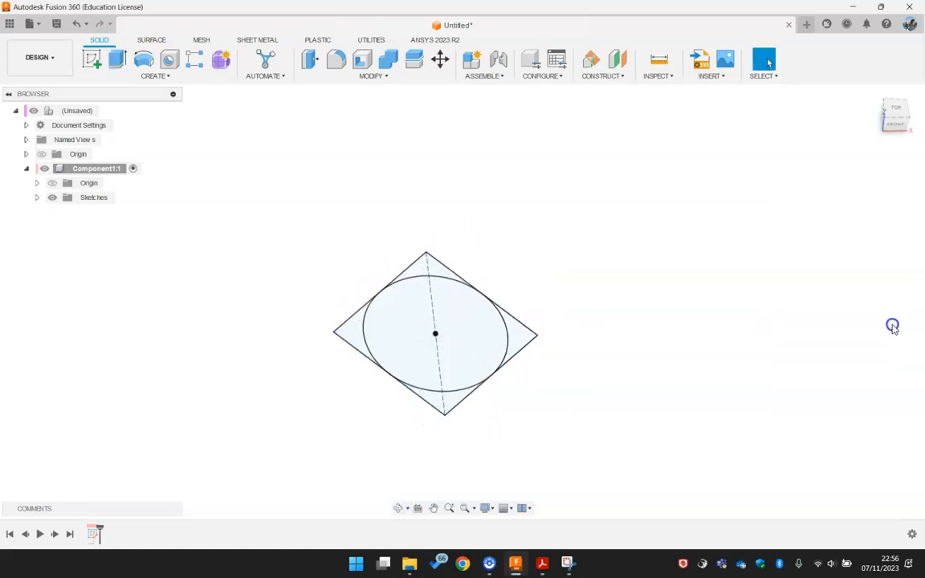
- Edit the base plate sketch, convert the 70 mm circle to construction geometry, and finish the sketch
{"action": "right_click", "coordinate": [94, 533]}
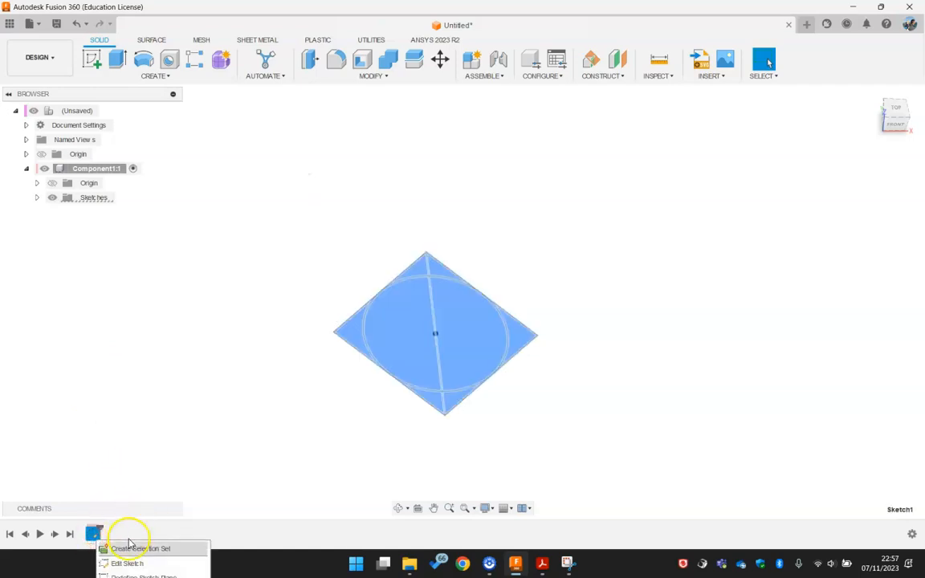
{"action": "left_click", "coordinate": [128, 564]}
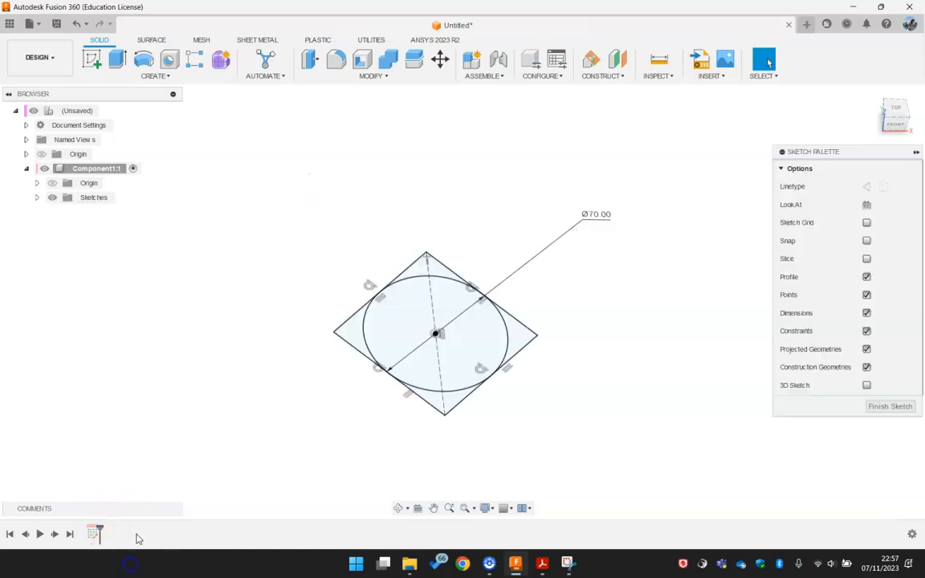
{"action": "left_click", "coordinate": [435, 278]}
{"action": "left_click", "coordinate": [867, 228]}
{"action": "left_click", "coordinate": [455, 207]}
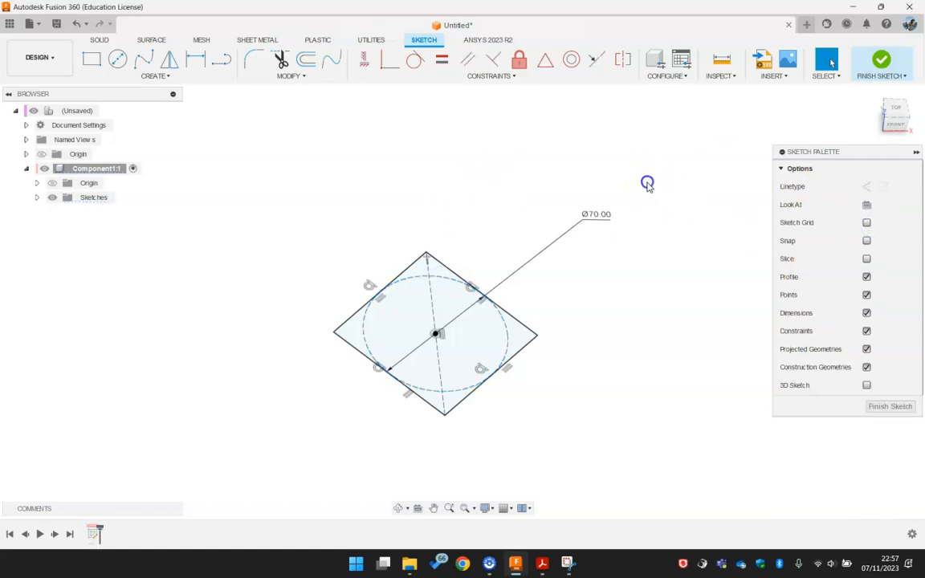
{"action": "left_click", "coordinate": [881, 406]}
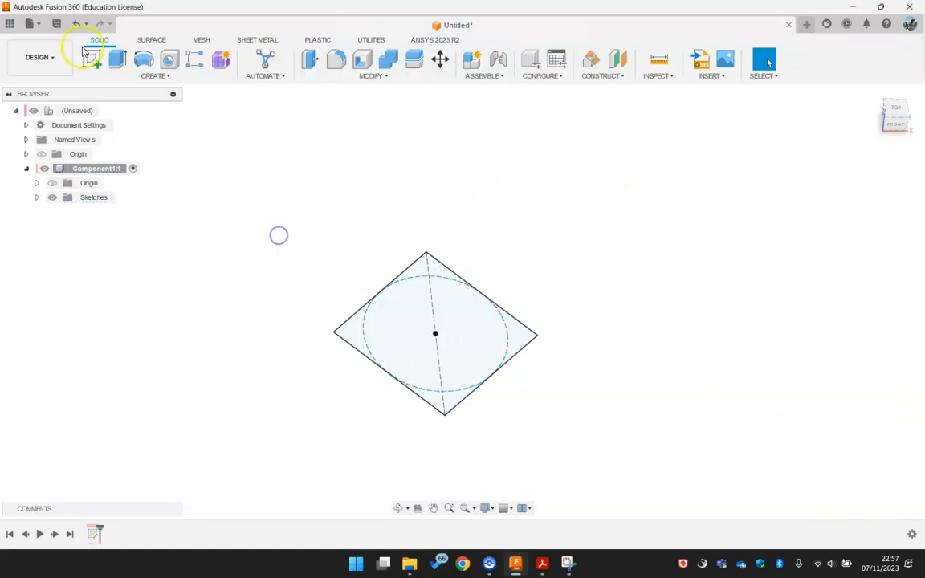
- Extrude the square base plate profile 10 mm upward as a new body
{"action": "left_click", "coordinate": [118, 59]}
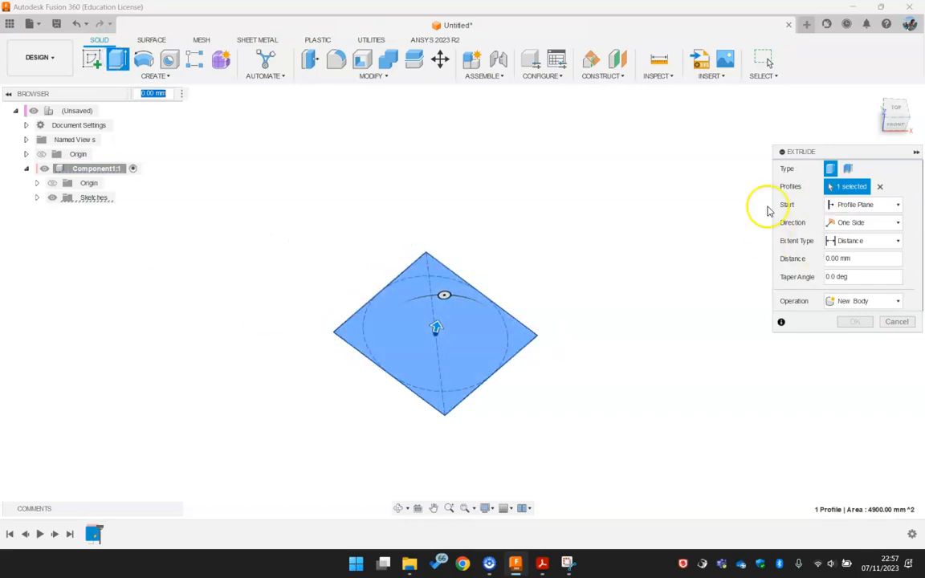
{"action": "middle_click_drag", "start_coordinate": [492, 388], "coordinate": [480, 368], "text": "shift"}
{"action": "left_click_drag", "start_coordinate": [436, 324], "coordinate": [411, 327]}
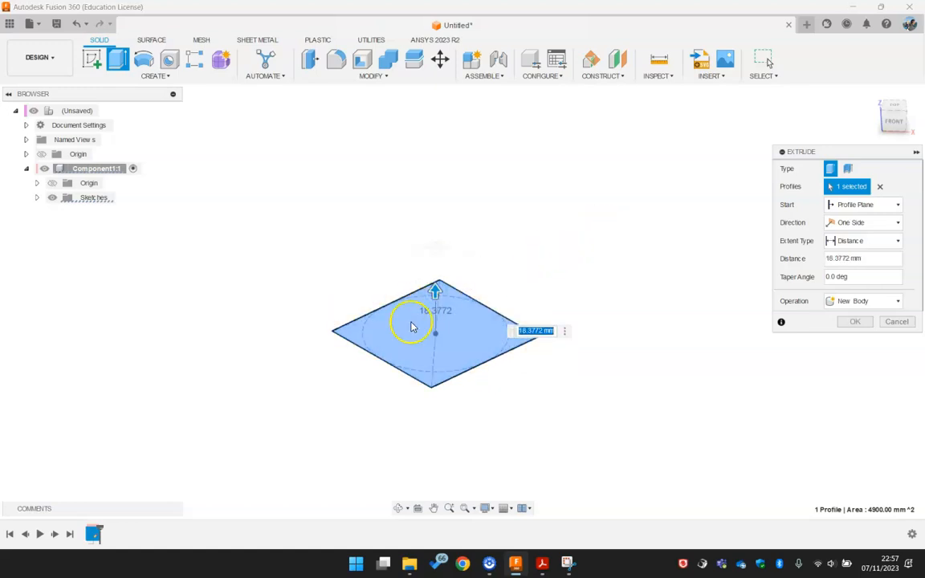
{"action": "left_click", "coordinate": [360, 329]}
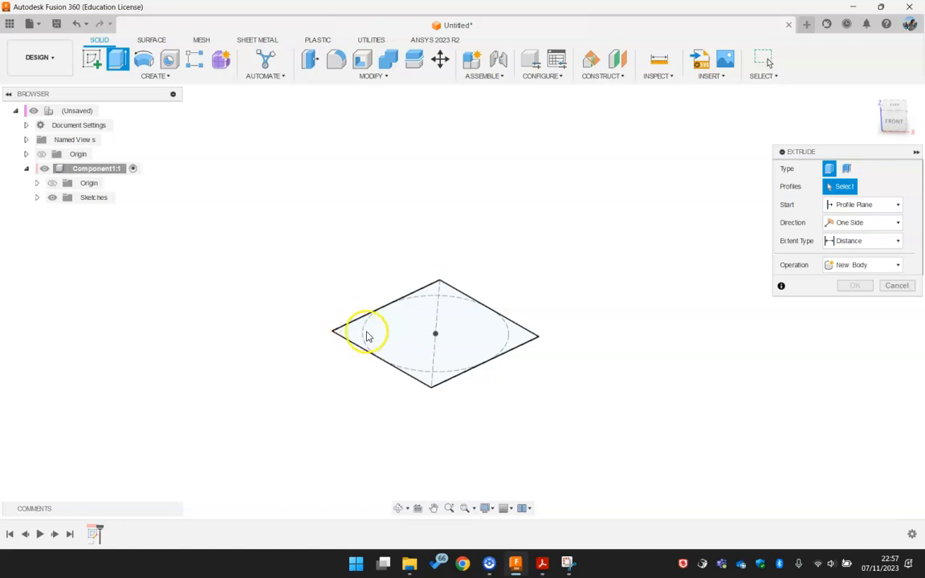
{"action": "left_click", "coordinate": [369, 337]}
{"action": "middle_click_drag", "start_coordinate": [522, 240], "coordinate": [527, 267], "text": "shift"}
{"action": "middle_click_drag", "start_coordinate": [419, 376], "coordinate": [409, 326], "text": "shift"}
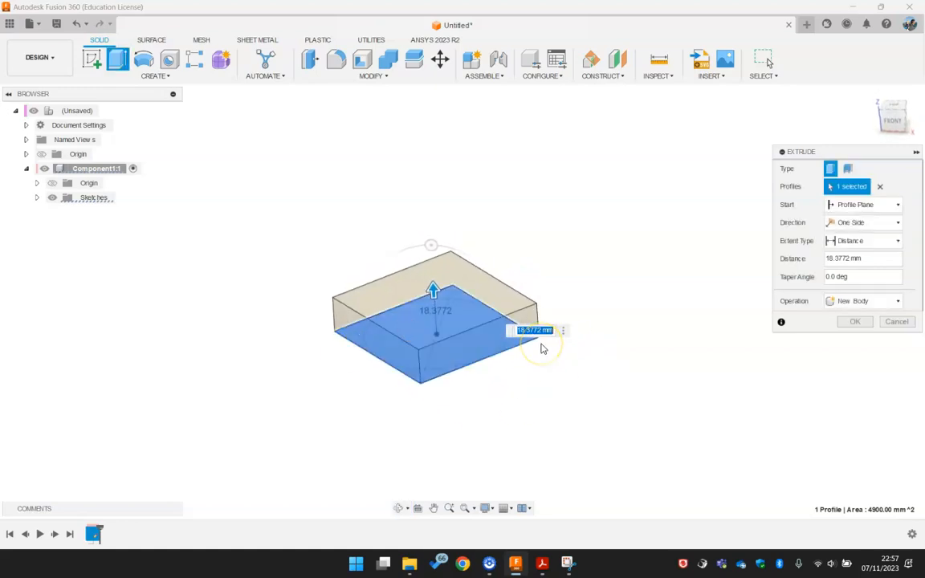
{"action": "key", "text": "Return"}
{"action": "key", "text": "Return"}
{"action": "left_click", "coordinate": [270, 405]}
- Switch to the PDF drawing, examine the annotated part image in Snipping Tool and section A-A for the central column, and return to Fusion 360
{"action": "left_click", "coordinate": [543, 563]}
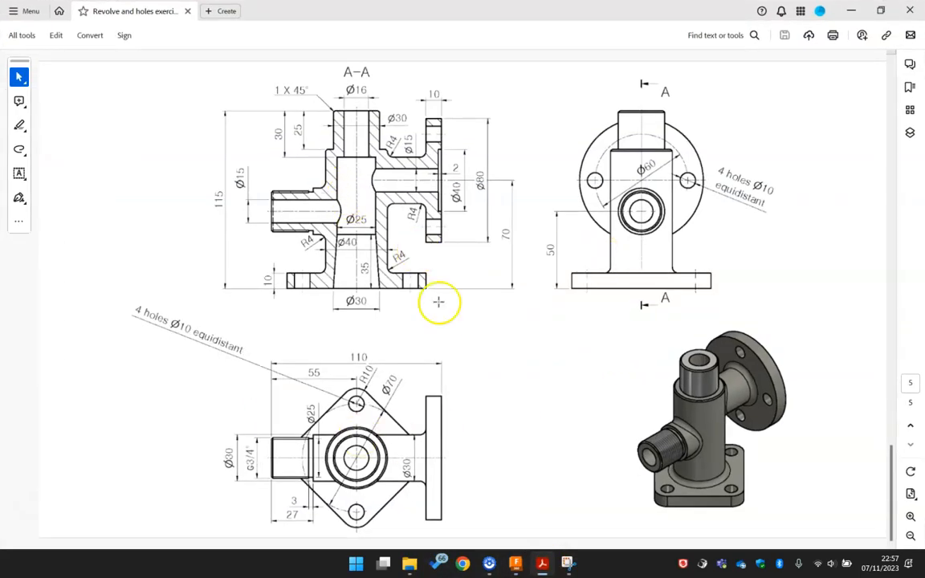
{"action": "left_click", "coordinate": [567, 564]}
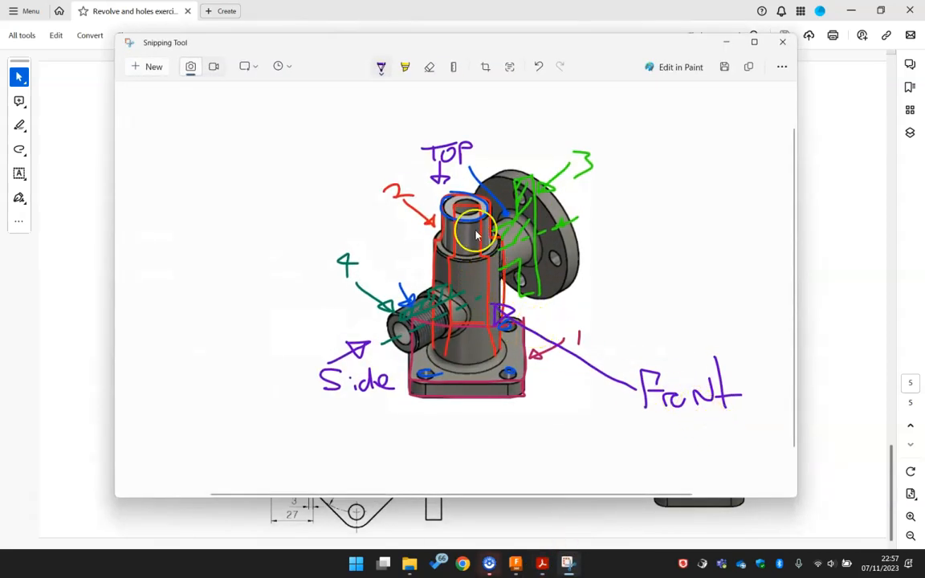
{"action": "left_click", "coordinate": [731, 44]}
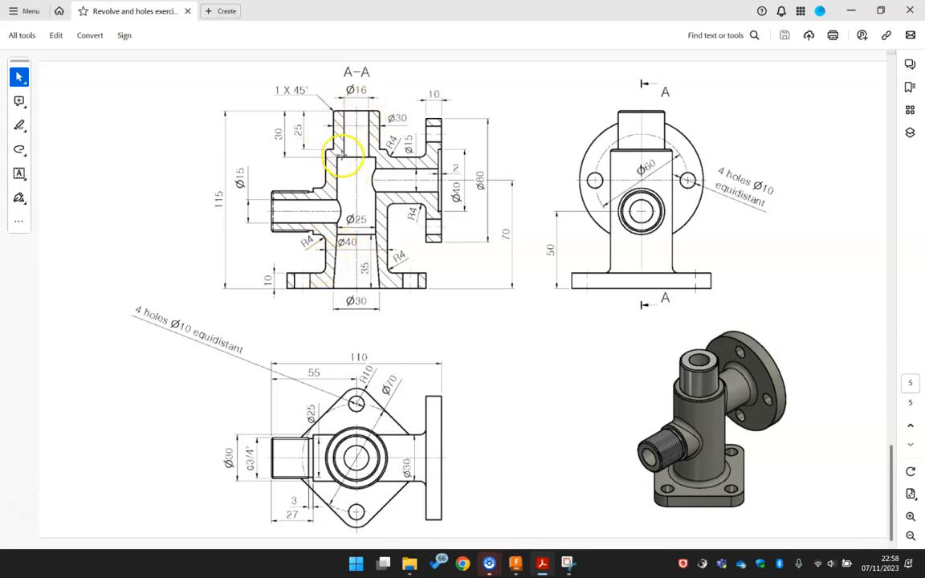
{"action": "left_click", "coordinate": [854, 11]}
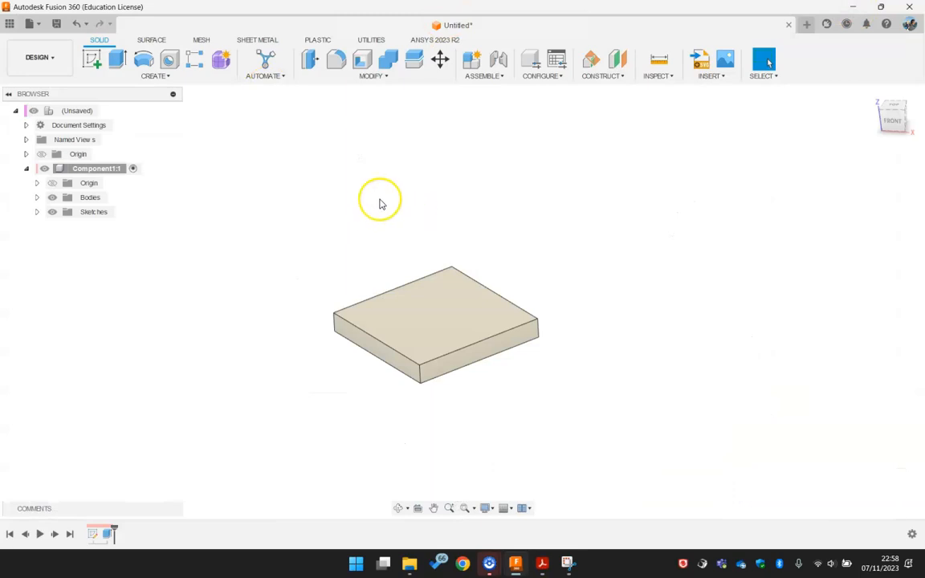
- Face the front of the base plate and start a new sketch on the vertical front plane through the origin
{"action": "left_click", "coordinate": [896, 124]}
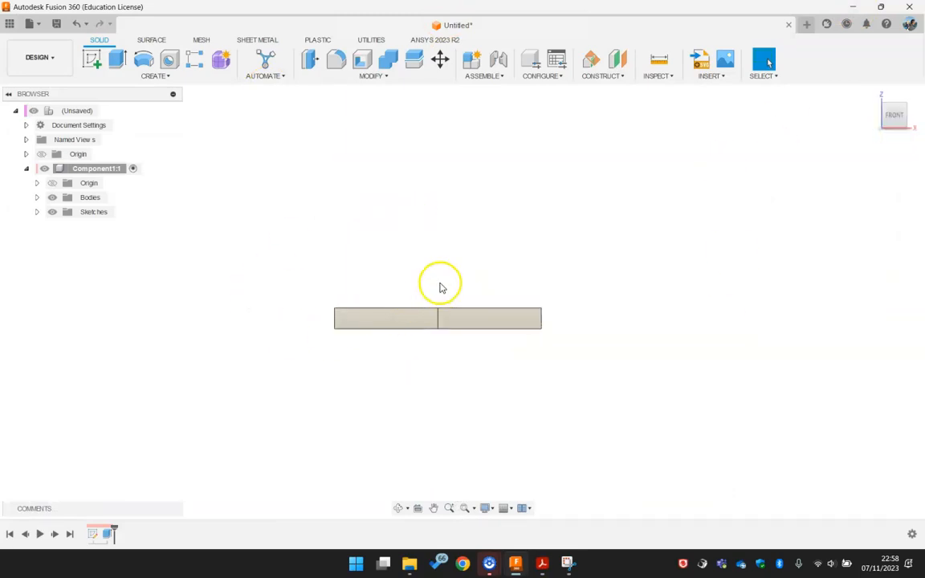
{"action": "left_click_drag", "start_coordinate": [486, 267], "coordinate": [485, 278]}
{"action": "key", "text": "Escape"}
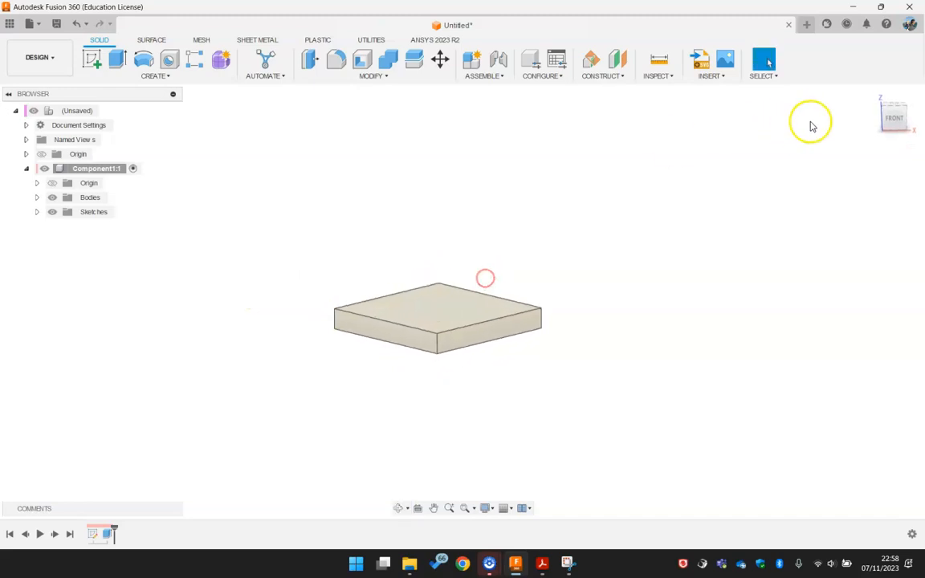
{"action": "left_click", "coordinate": [892, 119]}
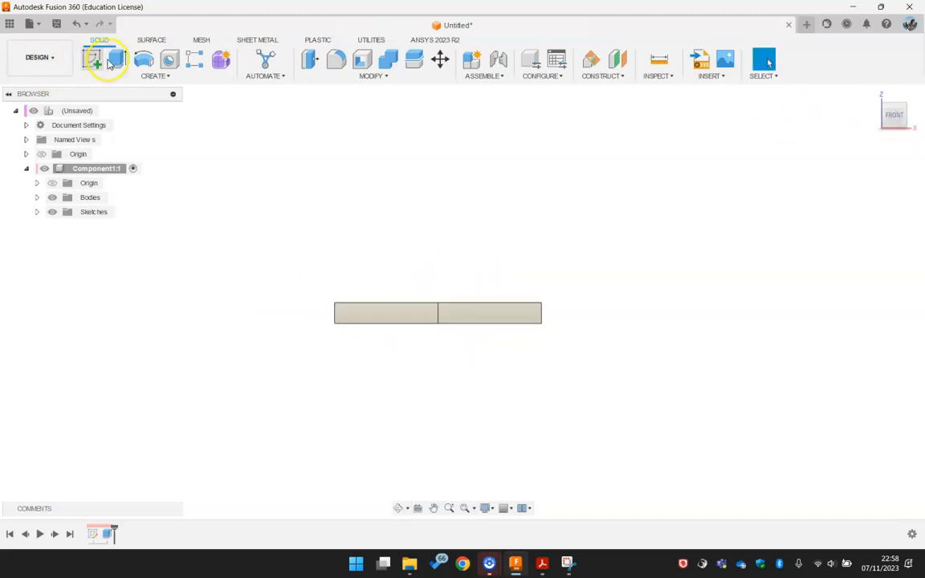
{"action": "left_click", "coordinate": [93, 63]}
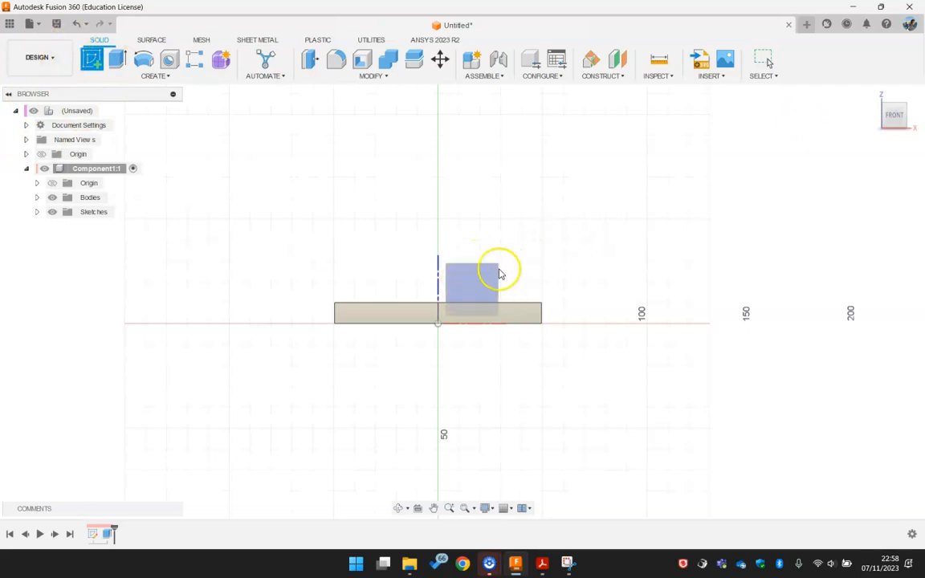
{"action": "left_click", "coordinate": [463, 287]}
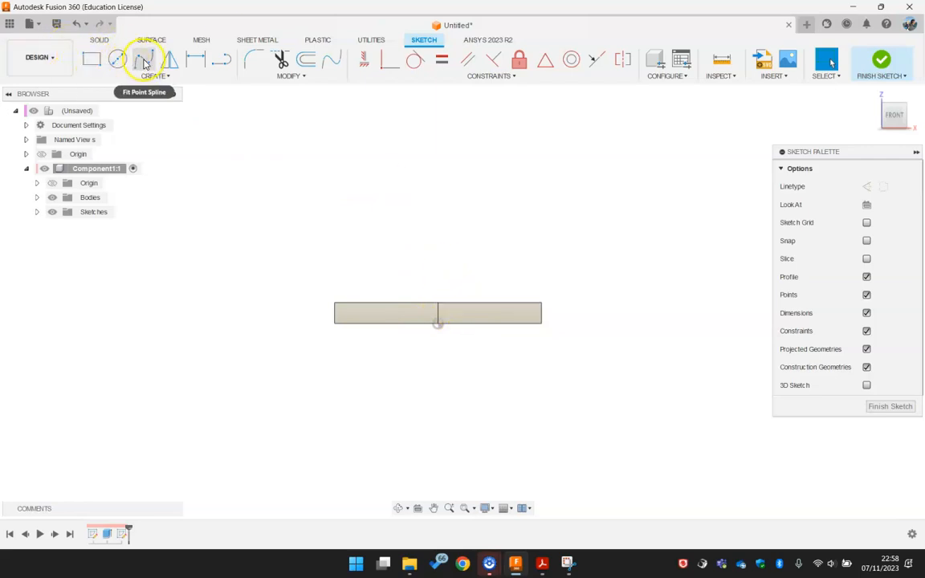
{"action": "left_click", "coordinate": [222, 59]}
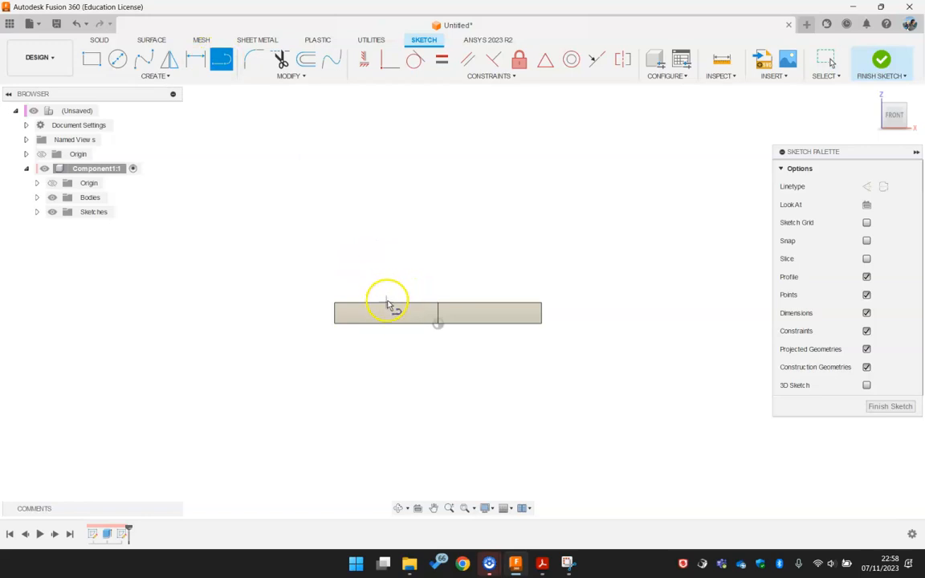
{"action": "key", "text": "Escape"}
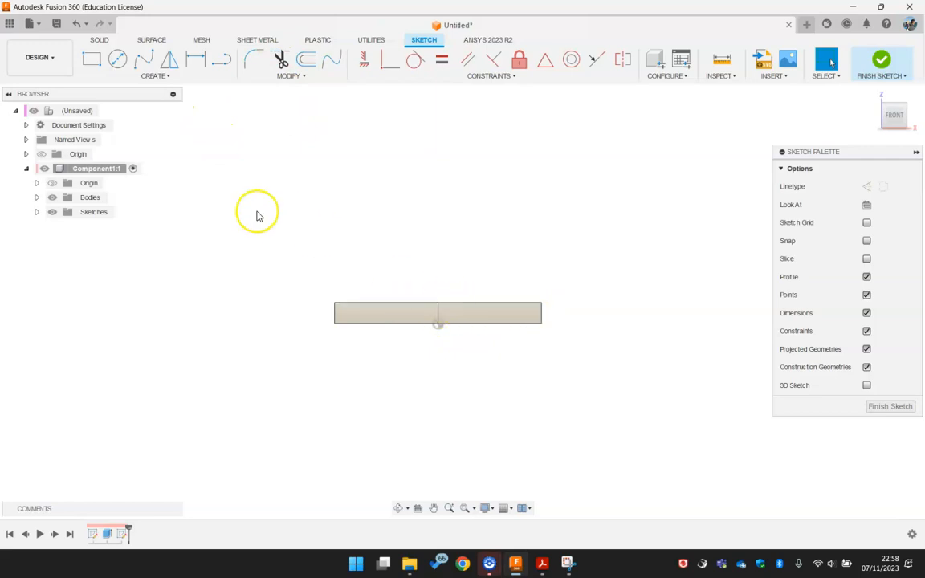
- Project the base plate's two front upper edges into the sketch with the projection link enabled
{"action": "left_click", "coordinate": [155, 75]}
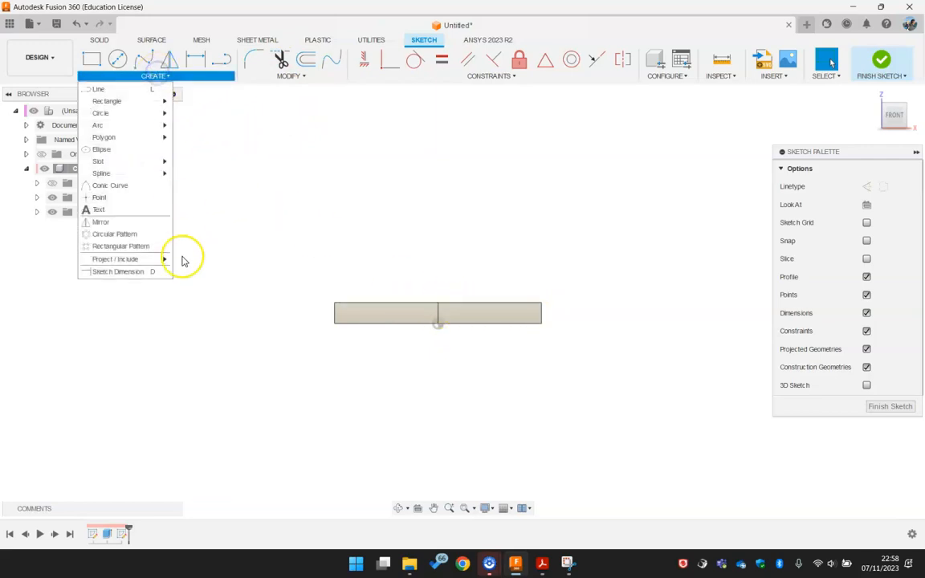
{"action": "mouse_move", "coordinate": [121, 260]}
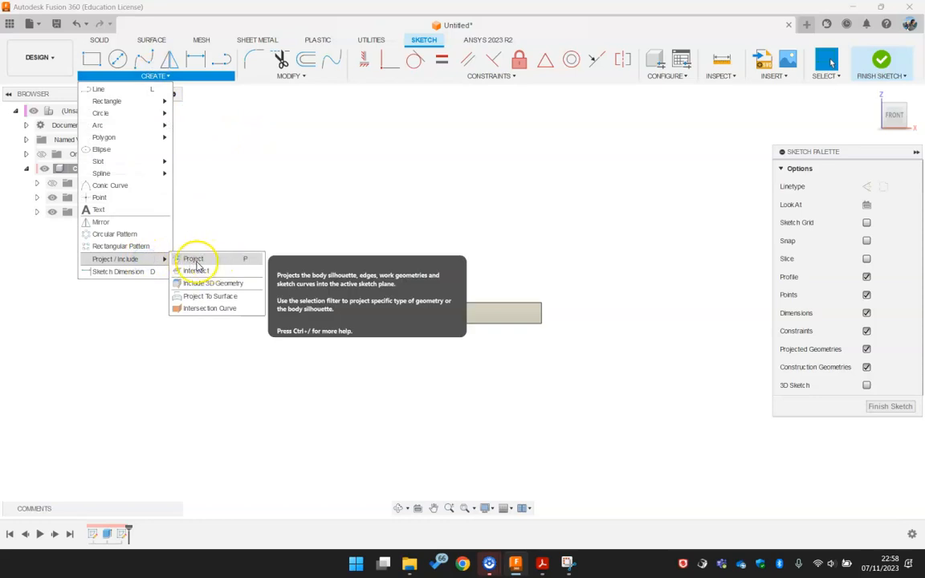
{"action": "left_click", "coordinate": [249, 260]}
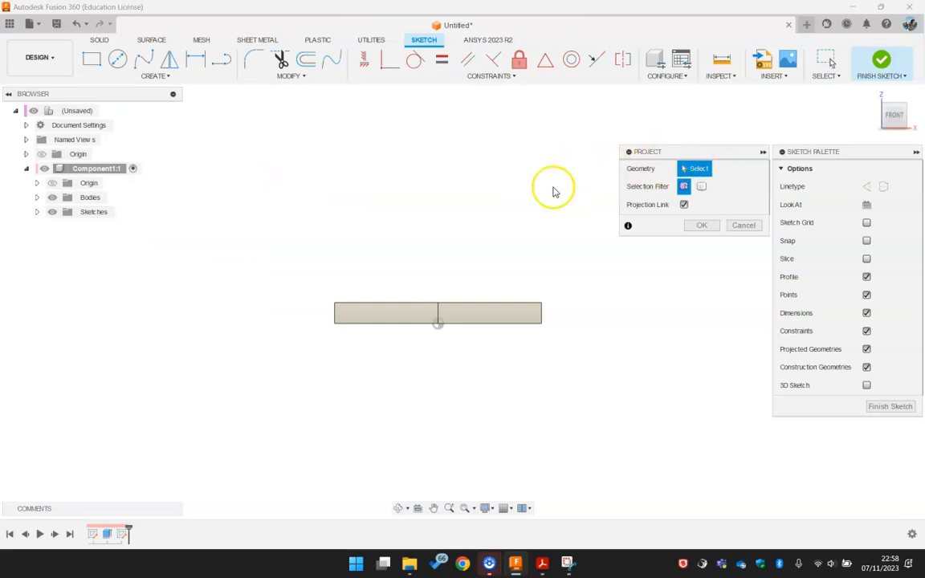
{"action": "left_click", "coordinate": [472, 304]}
{"action": "left_click", "coordinate": [407, 303]}
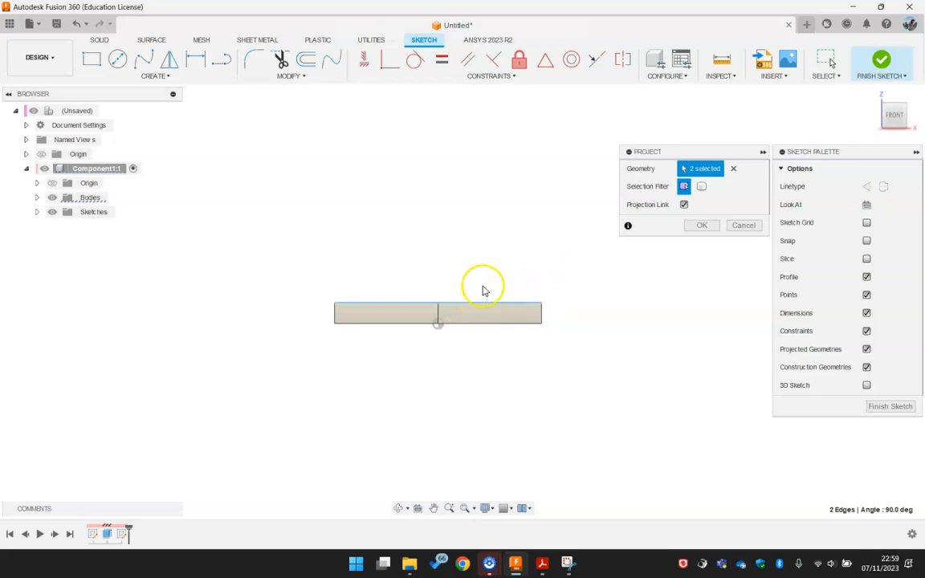
{"action": "left_click", "coordinate": [696, 225]}
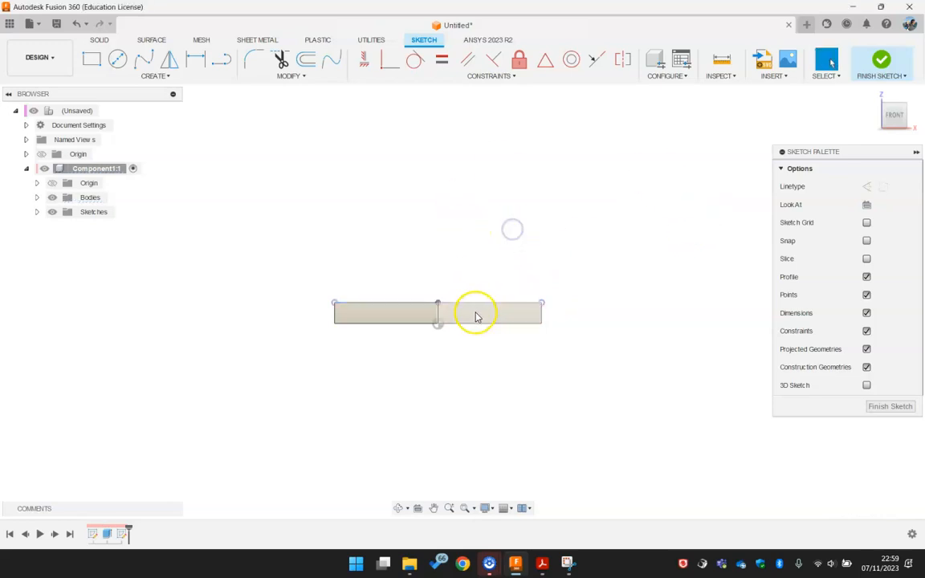
- Inspect the projected lines from an angle and delete the one on the left half of the plate's upper face
{"action": "scroll", "coordinate": [475, 313], "scroll_direction": "up", "scroll_amount": 1}
{"action": "middle_click_drag", "start_coordinate": [494, 287], "coordinate": [493, 313], "text": "shift"}
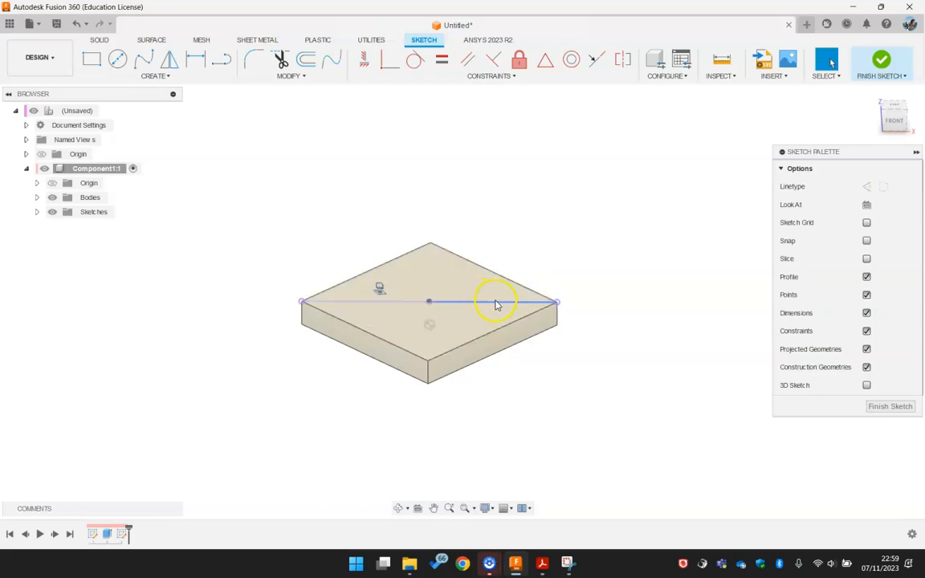
{"action": "left_click", "coordinate": [893, 119]}
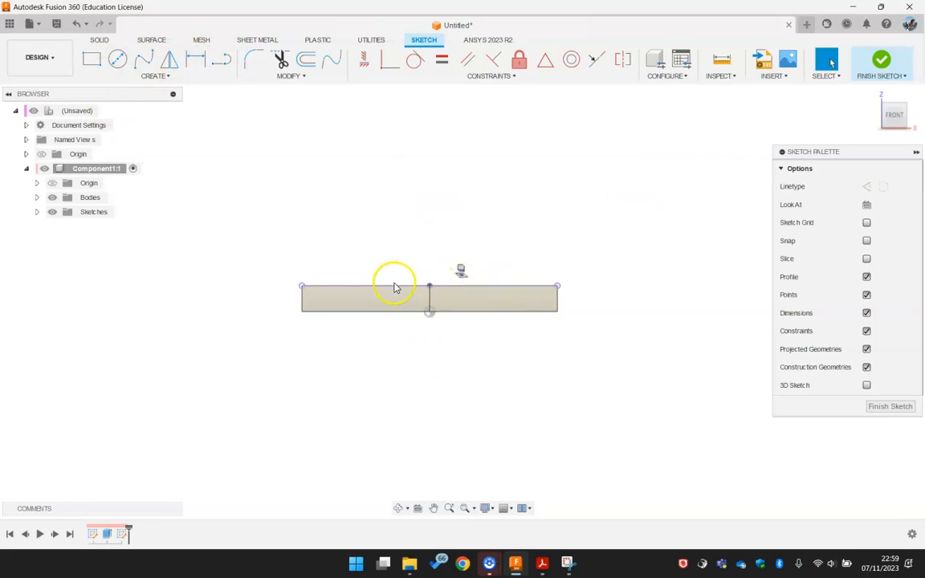
{"action": "mouse_move", "coordinate": [394, 287]}
{"action": "middle_mouse_down", "text": "shift"}
{"action": "mouse_move", "coordinate": [402, 283]}
{"action": "mouse_move", "coordinate": [392, 293]}
{"action": "middle_mouse_up", "text": "shift"}
{"action": "key", "text": "Delete"}
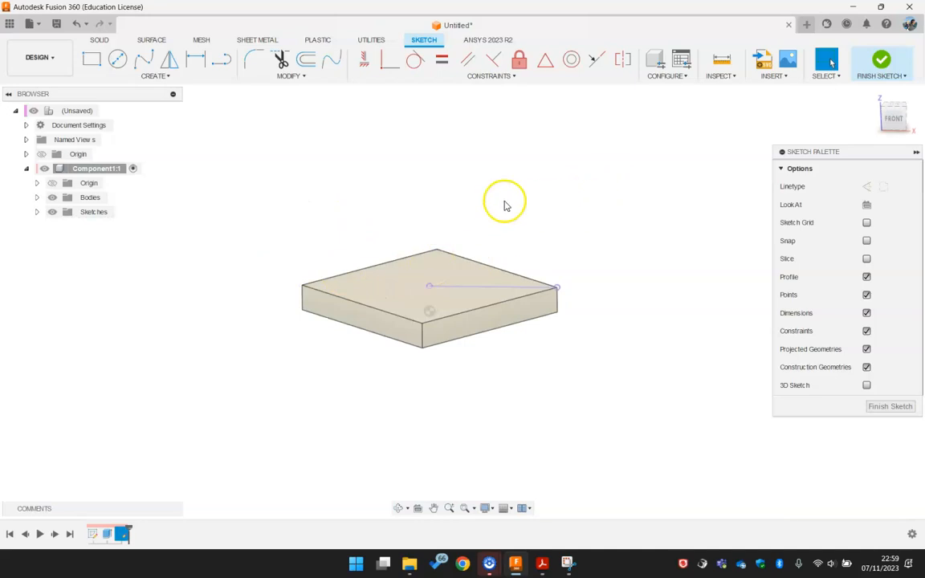
- Draw a vertical line about 42 mm long straight down from the centre of the plate's upper edge in the front view
{"action": "left_click", "coordinate": [895, 118]}
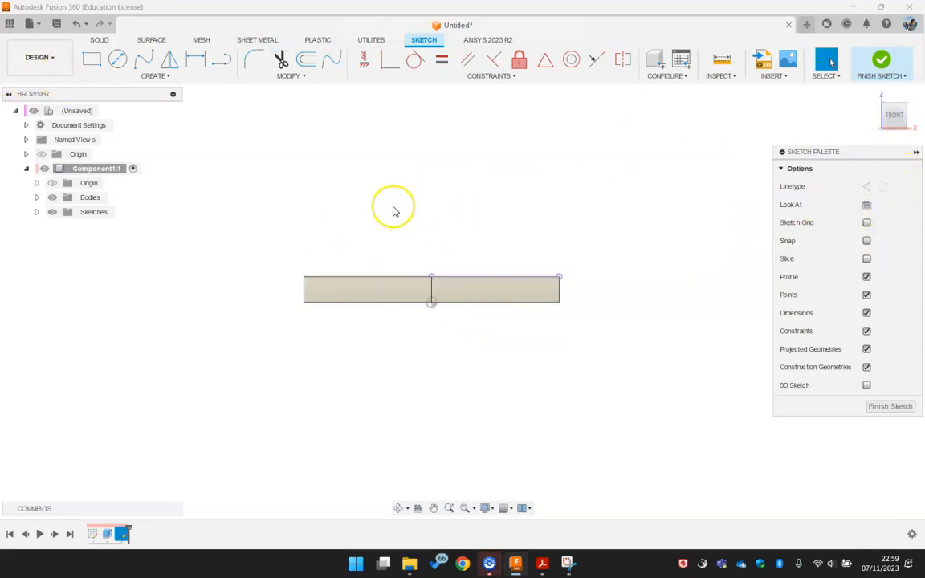
{"action": "left_click", "coordinate": [220, 74]}
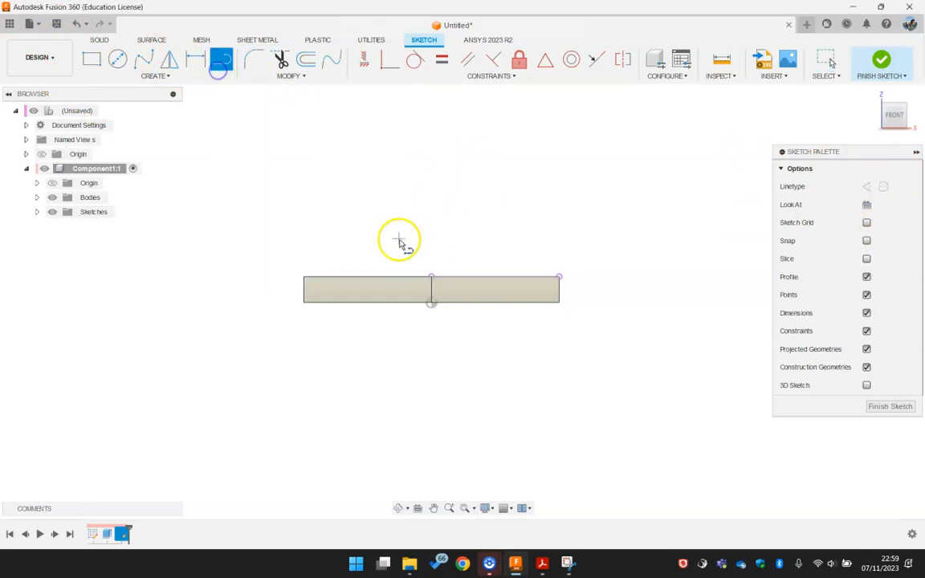
{"action": "left_click", "coordinate": [431, 277]}
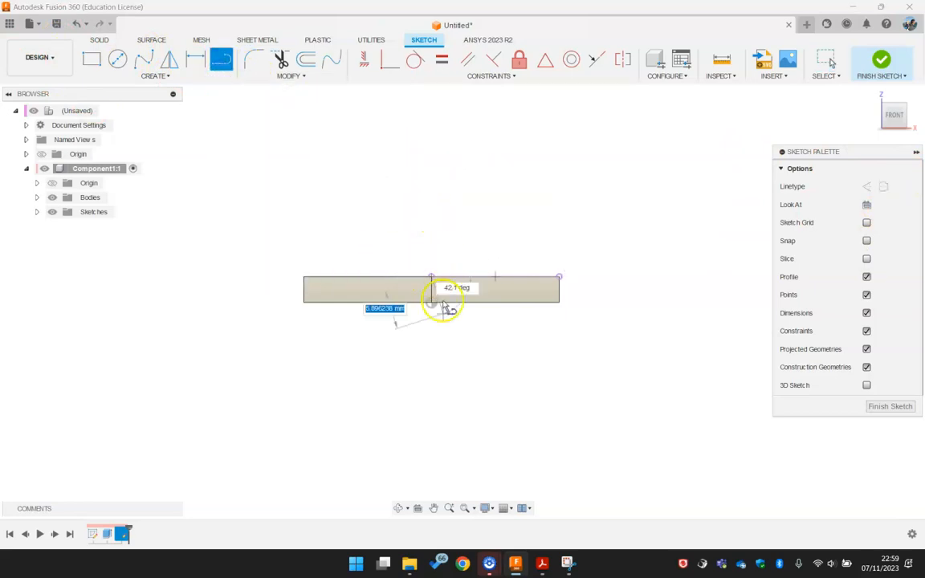
{"action": "left_click", "coordinate": [431, 384]}
{"action": "key", "text": "Escape"}
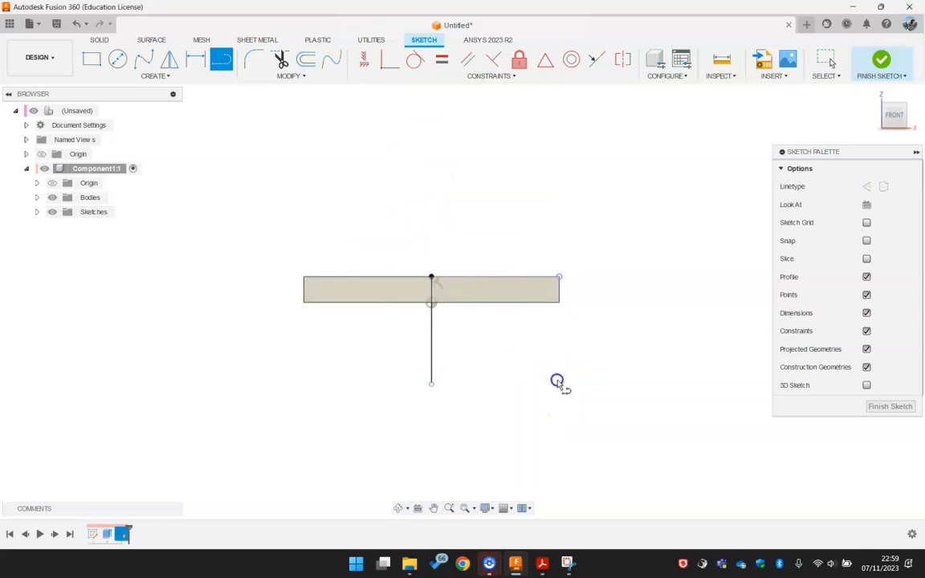
{"action": "key", "text": "Escape"}
- Convert the vertical line to a centerline and stretch its lower end downward to a total length of about 50 mm
{"action": "left_click", "coordinate": [429, 332]}
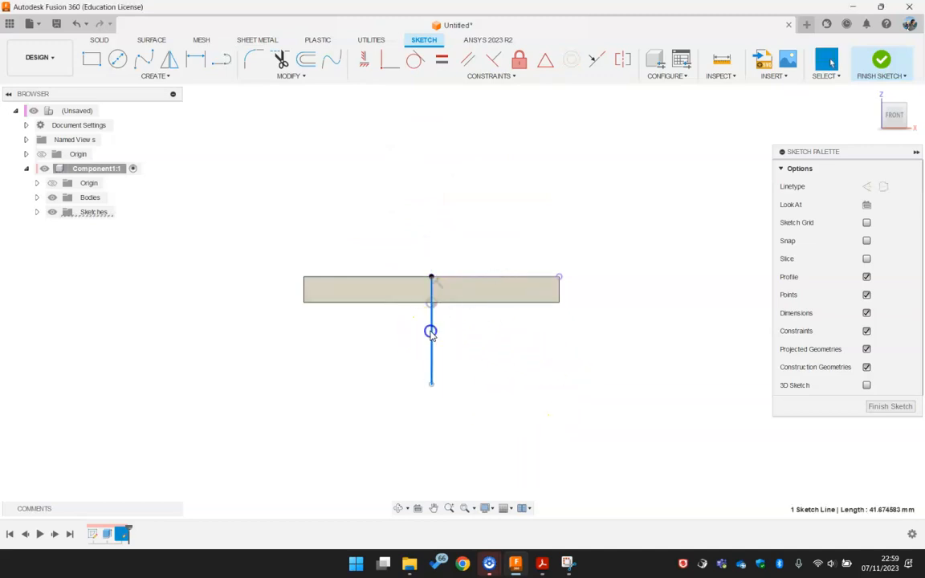
{"action": "left_click", "coordinate": [884, 186]}
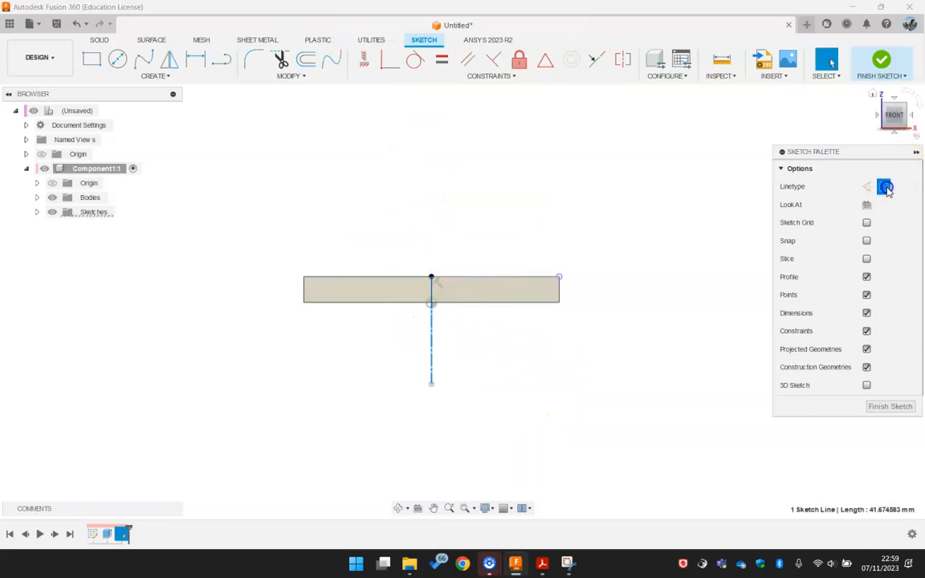
{"action": "left_click", "coordinate": [687, 368]}
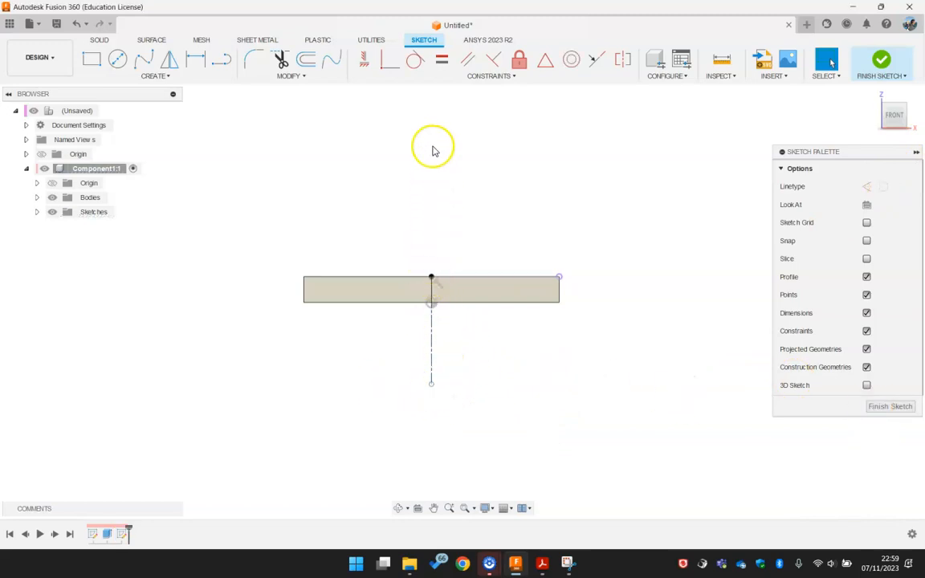
{"action": "left_click_drag", "start_coordinate": [433, 385], "coordinate": [435, 411]}
{"action": "middle_click_drag", "start_coordinate": [497, 205], "coordinate": [469, 276]}
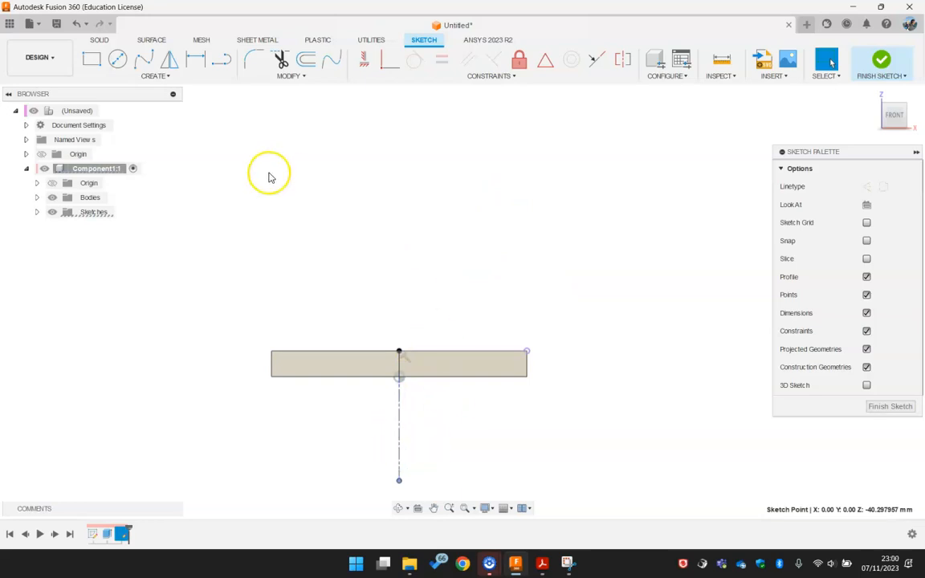
{"action": "key", "text": "s"}
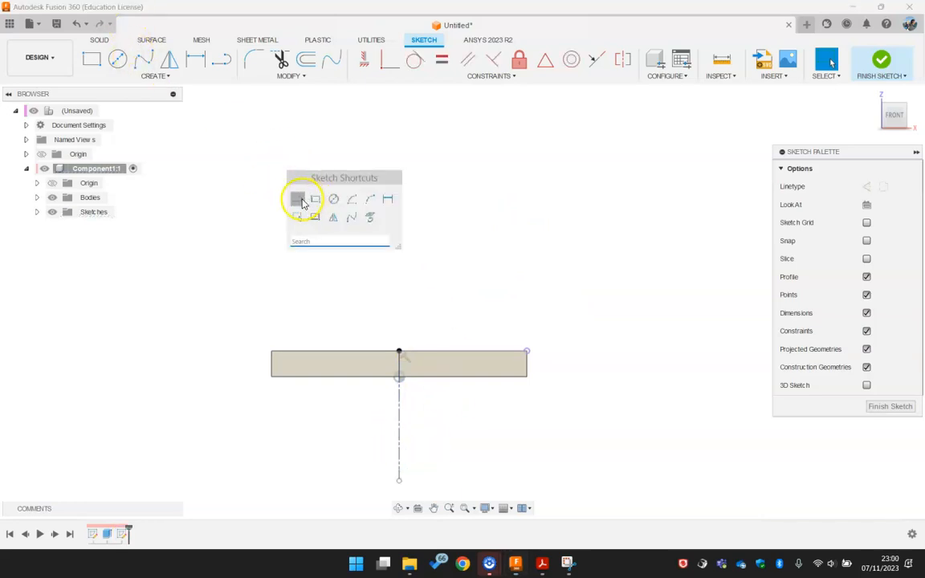
{"action": "left_click", "coordinate": [299, 200]}
{"action": "mouse_move", "coordinate": [417, 336]}
{"action": "middle_mouse_down"}
{"action": "mouse_move", "coordinate": [423, 363]}
{"action": "mouse_move", "coordinate": [388, 383]}
{"action": "middle_mouse_up"}
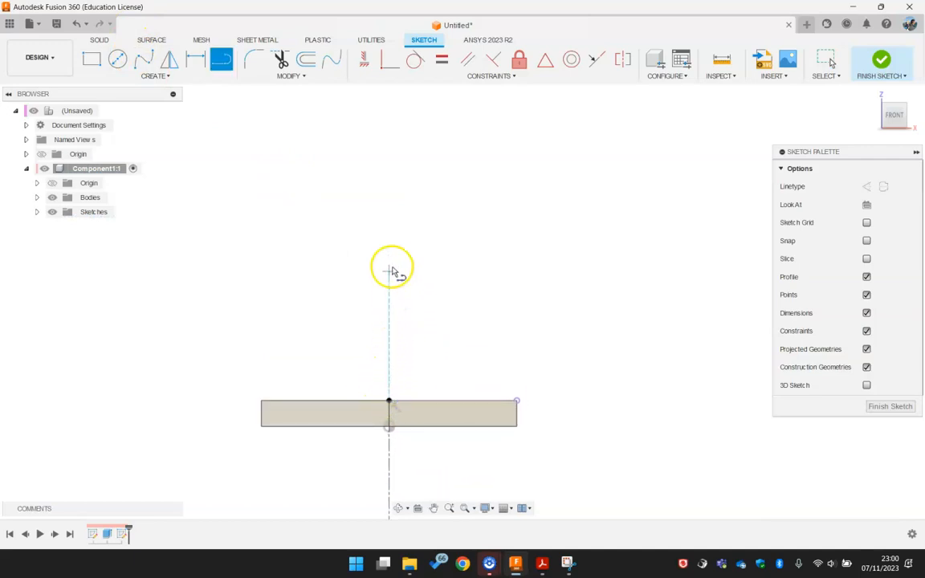
{"action": "key", "text": "Escape"}
{"action": "middle_click_drag", "start_coordinate": [414, 378], "coordinate": [413, 247]}
- Sketch the column profile's stepped outer side up from the plate's upper edge, right of the centerline, ending with the short top edge
{"action": "key", "text": "l"}
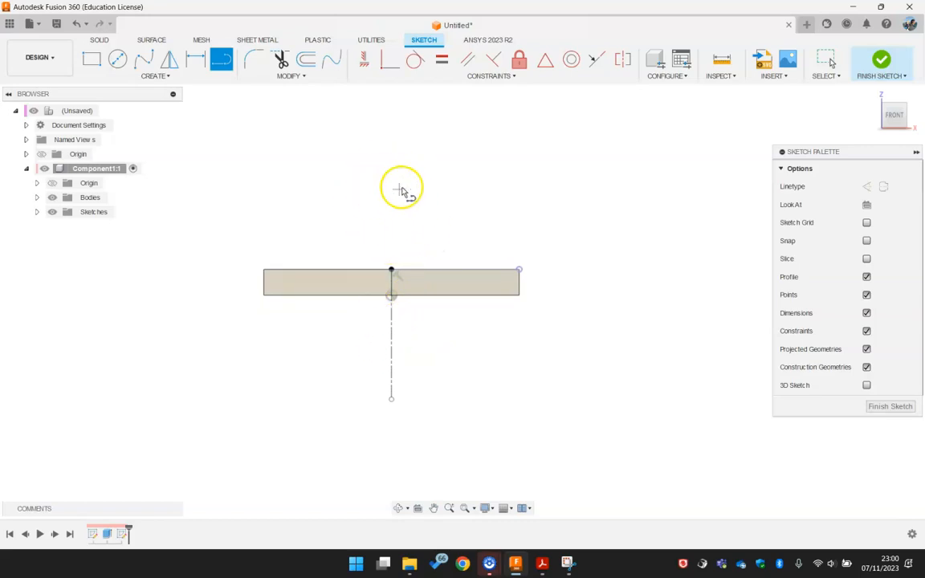
{"action": "middle_click_drag", "start_coordinate": [477, 202], "coordinate": [451, 222]}
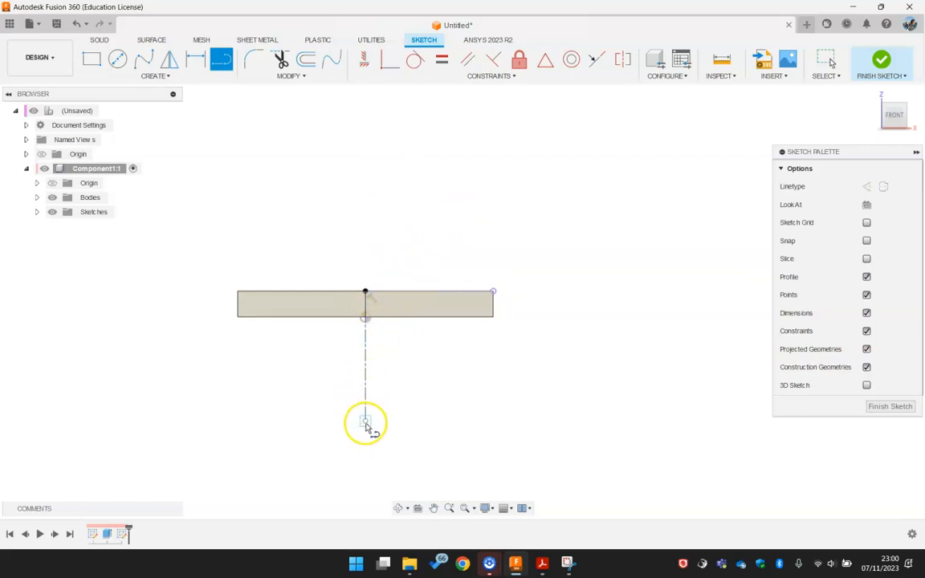
{"action": "middle_click_drag", "start_coordinate": [415, 268], "coordinate": [390, 298]}
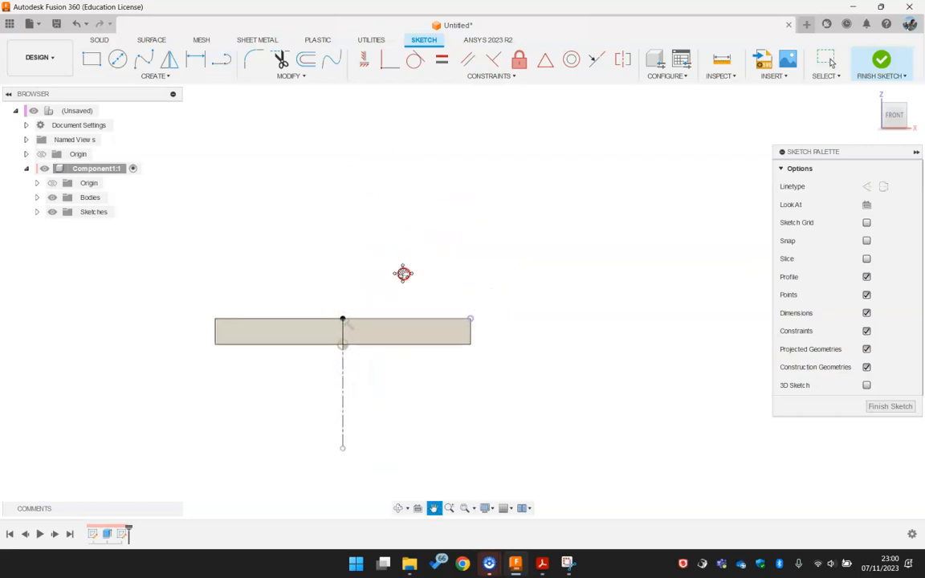
{"action": "left_click", "coordinate": [414, 320]}
{"action": "middle_click_drag", "start_coordinate": [421, 223], "coordinate": [411, 313]}
{"action": "left_click", "coordinate": [404, 251]}
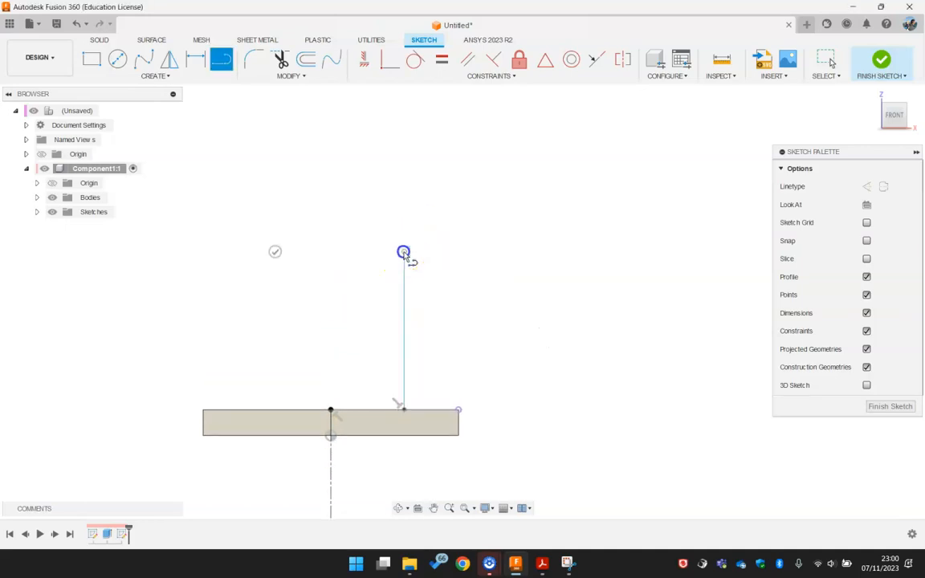
{"action": "left_click", "coordinate": [390, 252]}
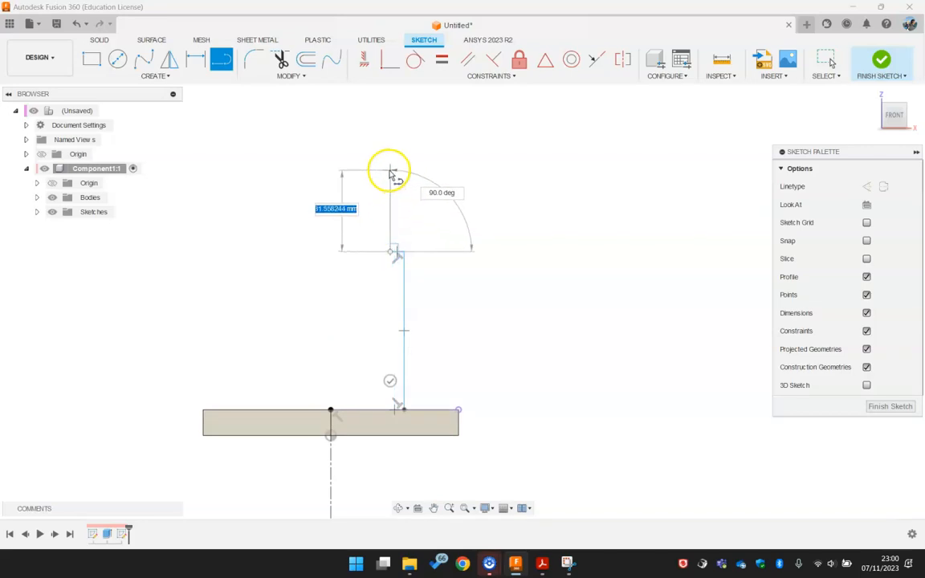
{"action": "left_click", "coordinate": [389, 166]}
{"action": "left_click", "coordinate": [374, 168]}
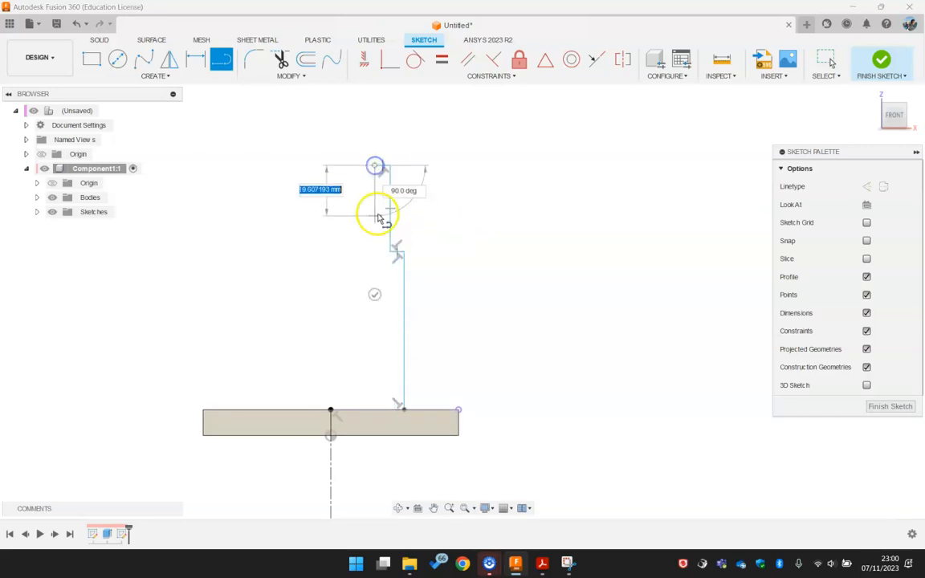
- Continue the profile down its stepped inner side and close it with a tapered line ending on the projected plate edge inside the outer wall
{"action": "left_click", "coordinate": [375, 269]}
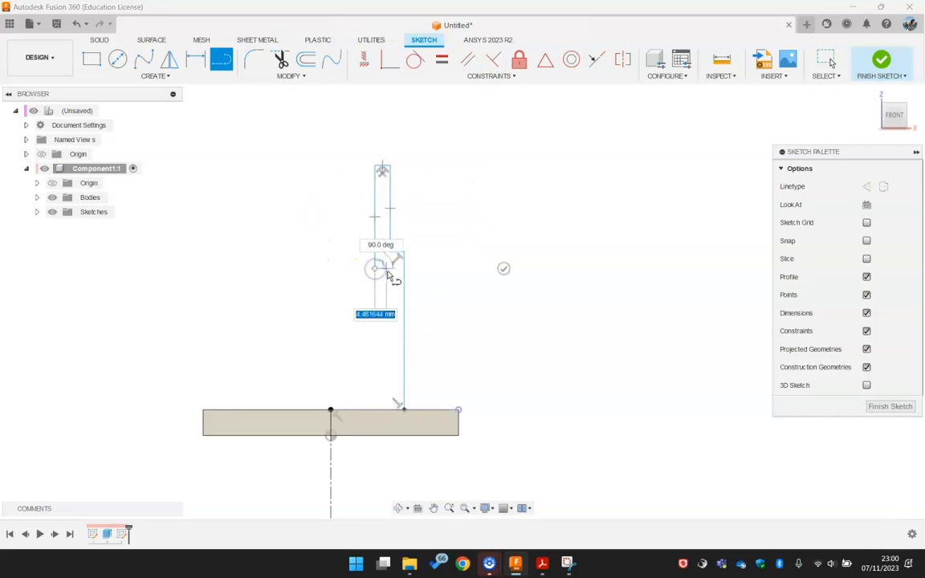
{"action": "left_click", "coordinate": [387, 270]}
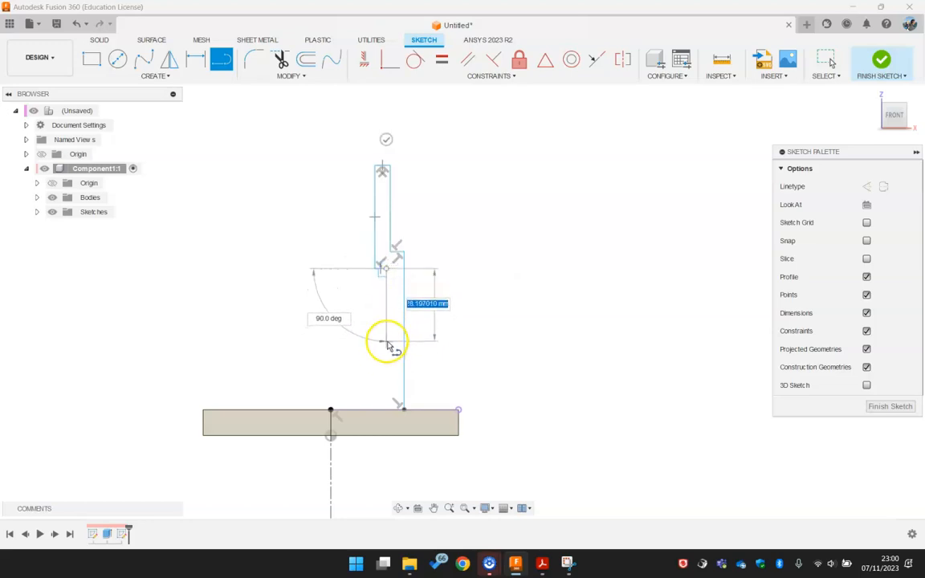
{"action": "left_click", "coordinate": [386, 348]}
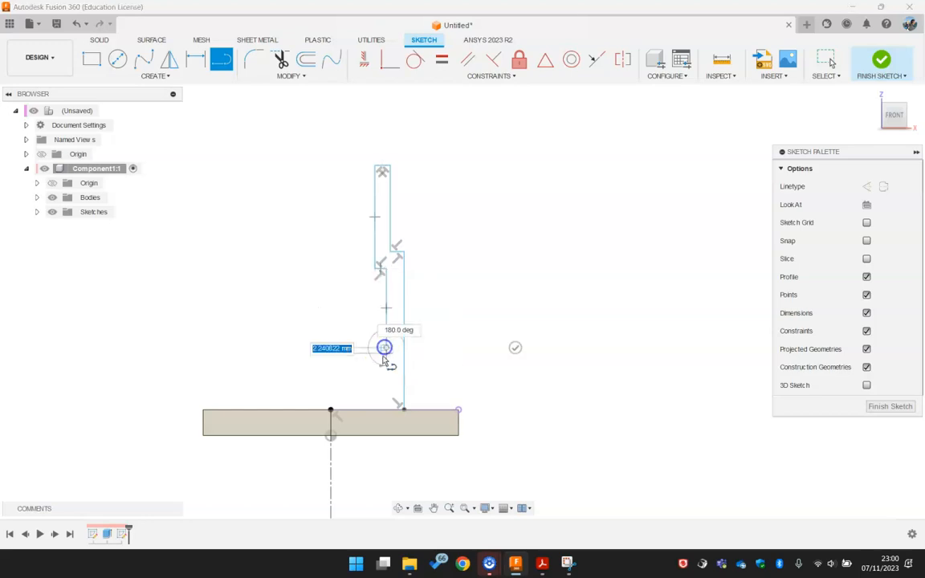
{"action": "scroll", "coordinate": [393, 409], "scroll_direction": "up", "scroll_amount": 5}
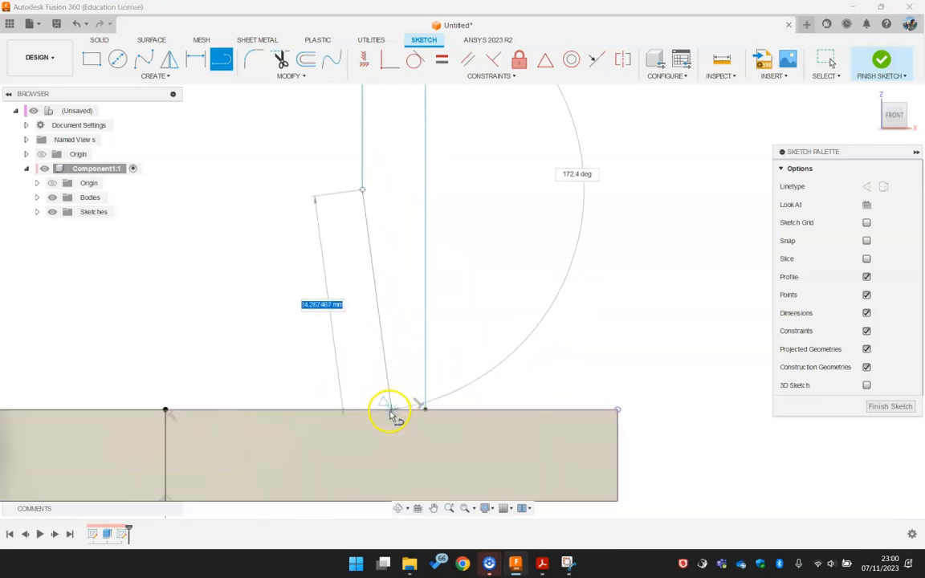
{"action": "left_click", "coordinate": [405, 409]}
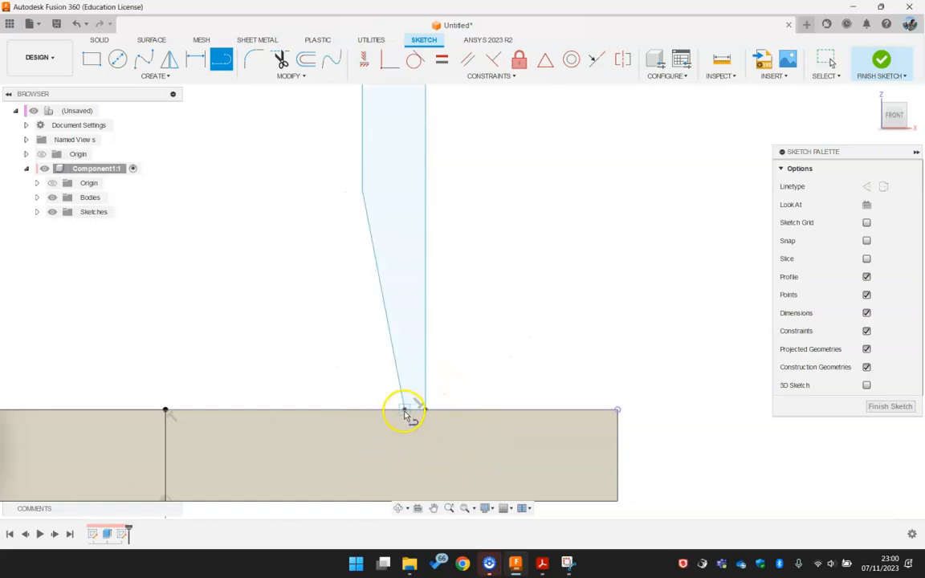
{"action": "middle_click_drag", "start_coordinate": [510, 336], "coordinate": [500, 351], "text": "shift"}
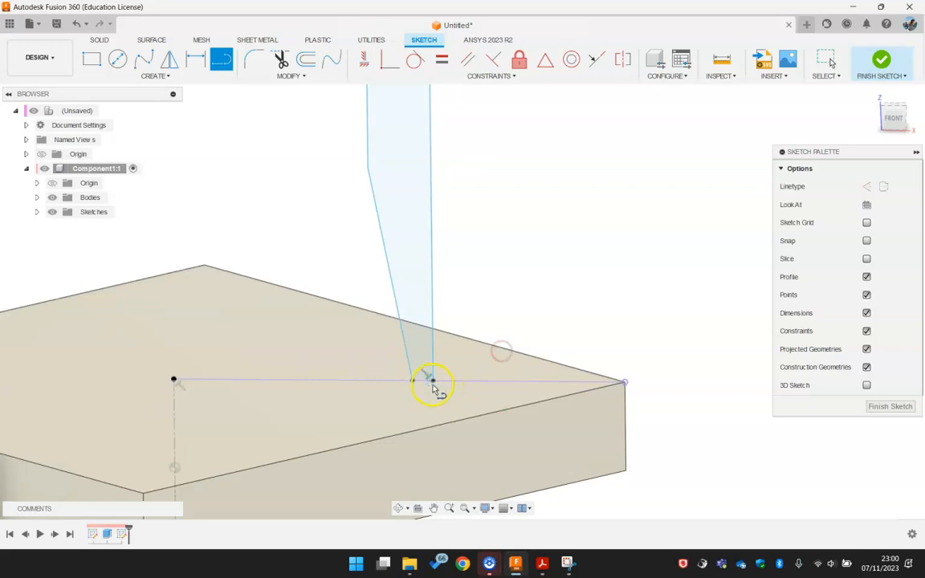
{"action": "key", "text": "Escape"}
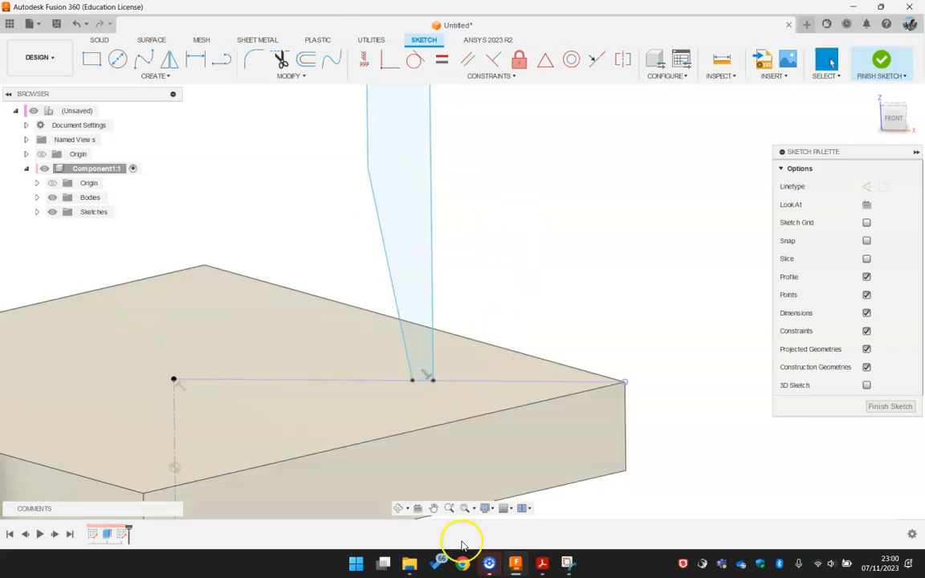
- Switch to the PDF drawing to check the column dimensions in section A-A, then return to Fusion 360 and face the sketch from the front
{"action": "left_click", "coordinate": [543, 565]}
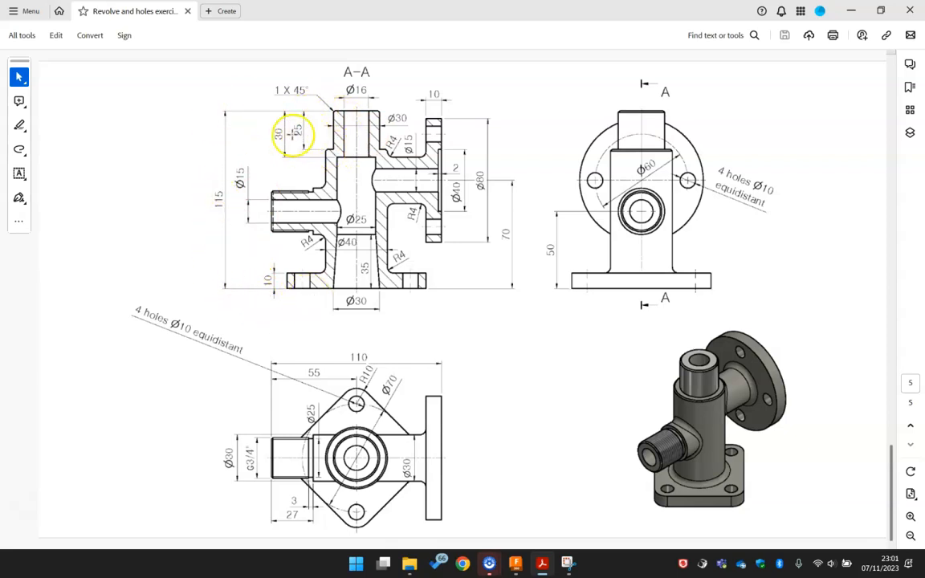
{"action": "left_click", "coordinate": [849, 11]}
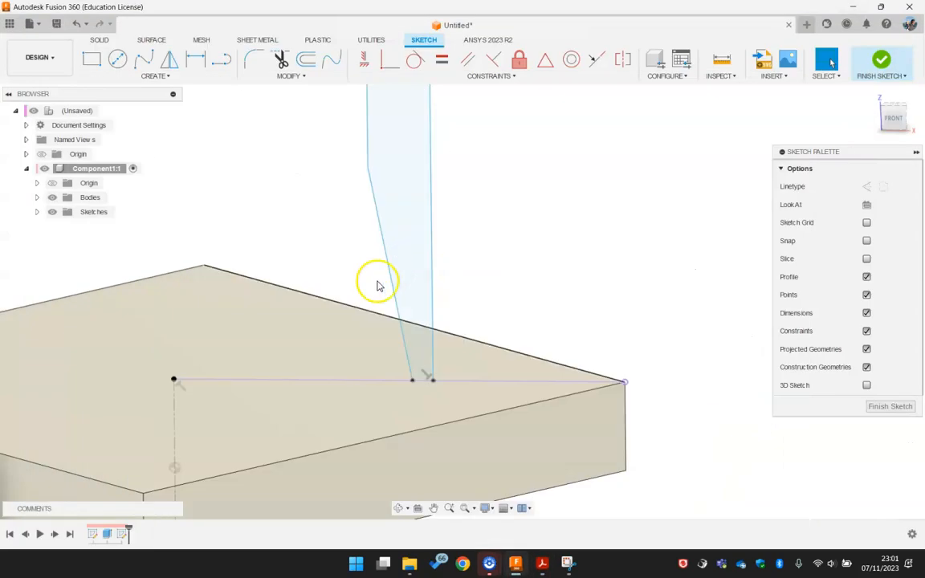
{"action": "scroll", "coordinate": [518, 260], "scroll_direction": "down", "scroll_amount": 2}
{"action": "left_click", "coordinate": [896, 119]}
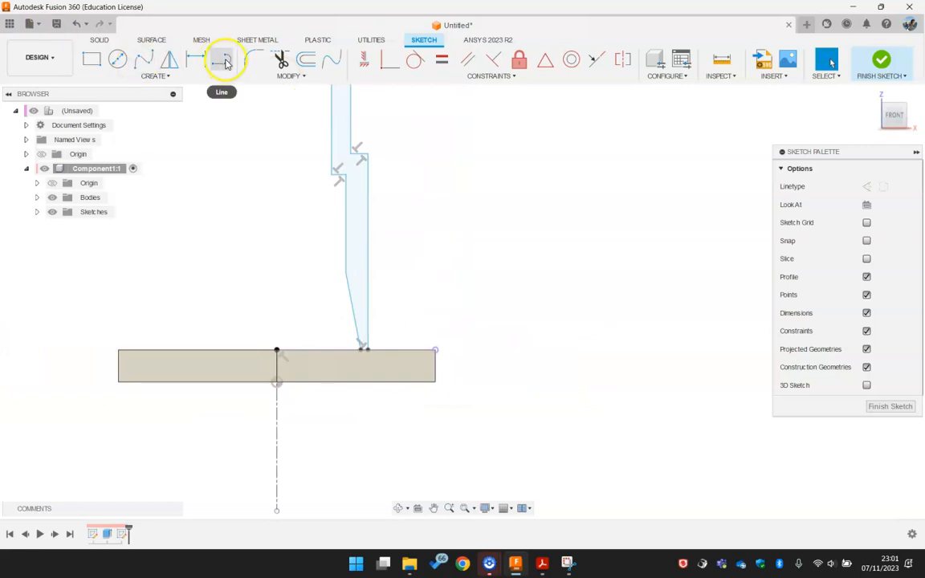
- Dimension the column's lower outer wall as a diameter about the centerline and set it to 40 mm
{"action": "left_click", "coordinate": [195, 59]}
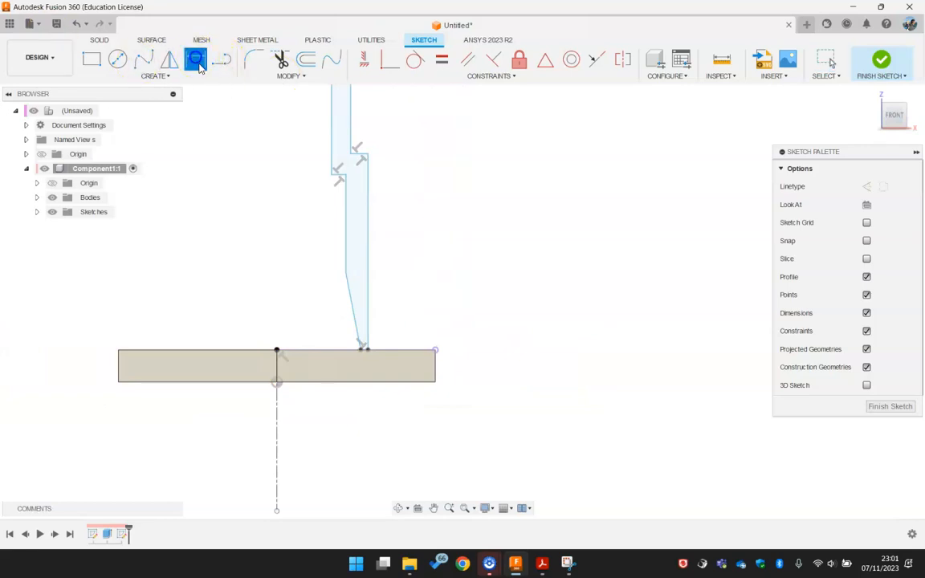
{"action": "left_click", "coordinate": [276, 432]}
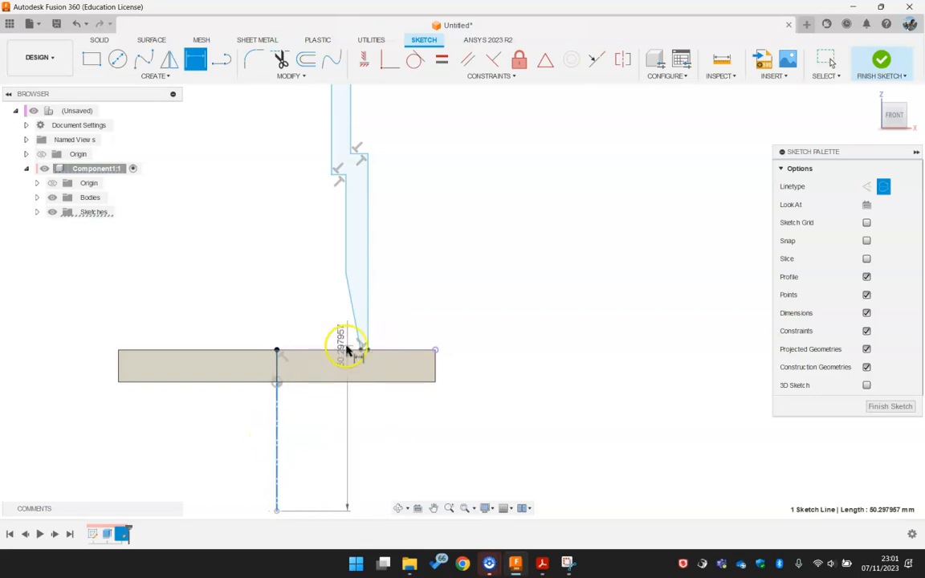
{"action": "left_click", "coordinate": [368, 333]}
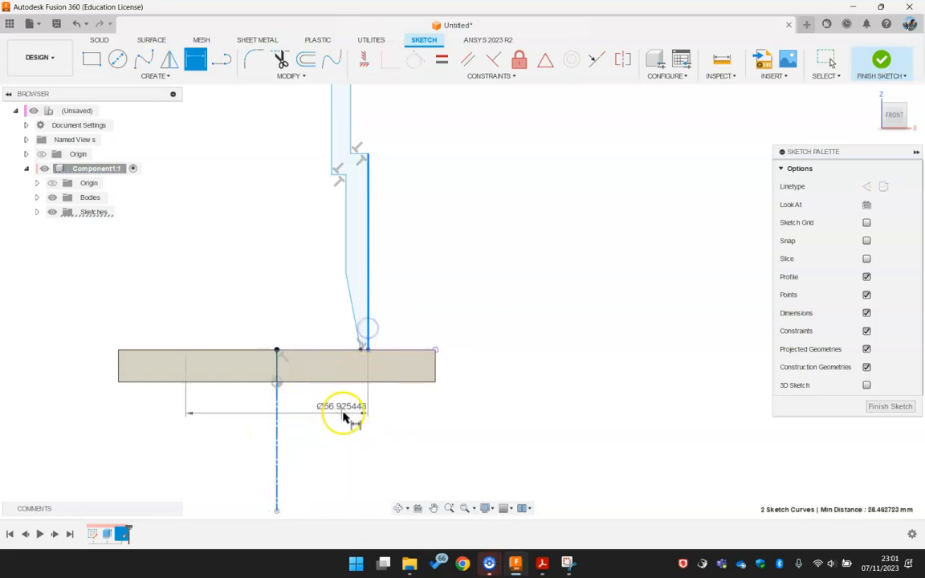
{"action": "left_click", "coordinate": [310, 427]}
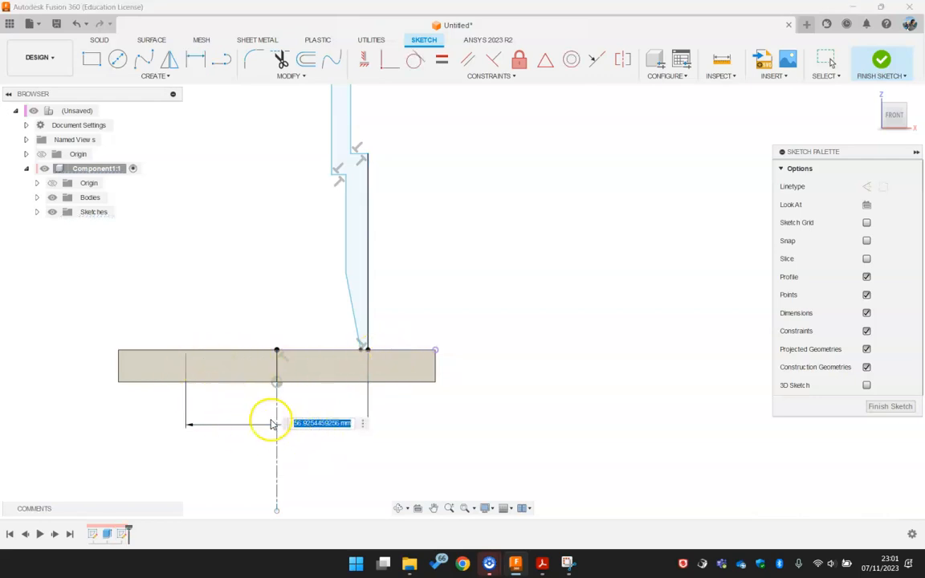
{"action": "type", "text": "40"}
{"action": "key", "text": "Return"}
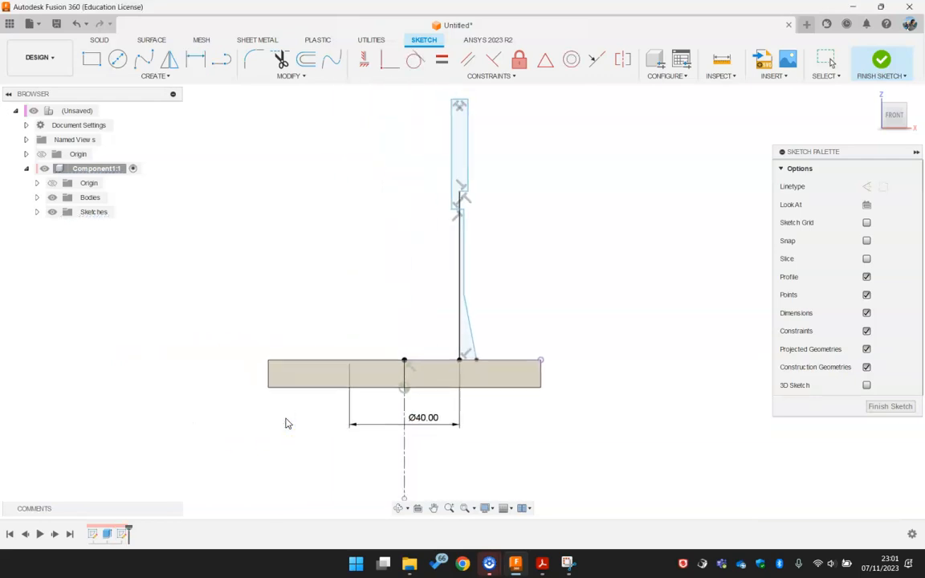
- Move the profile's inner walls and the taper's lower end toward the centerline, inside the outer wall, and lower the taper's upper corner
{"action": "scroll", "coordinate": [516, 345], "scroll_direction": "down", "scroll_amount": 2}
{"action": "scroll", "coordinate": [517, 347], "scroll_direction": "up", "scroll_amount": 4}
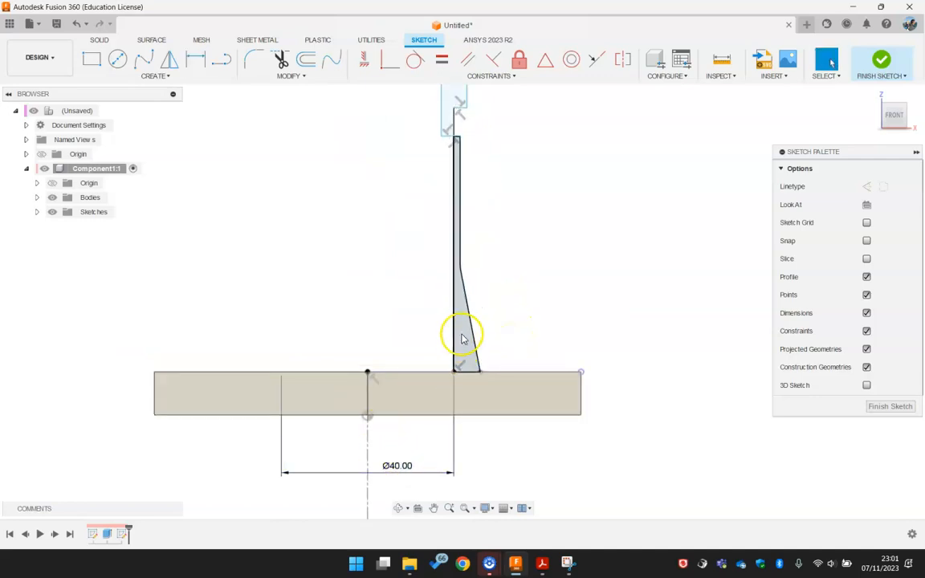
{"action": "scroll", "coordinate": [456, 366], "scroll_direction": "down", "scroll_amount": 2}
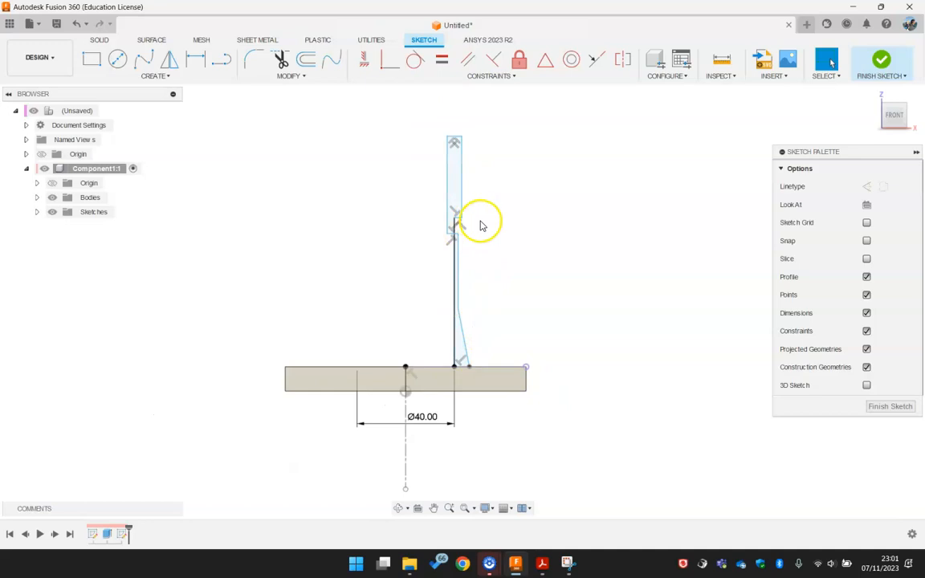
{"action": "middle_click_drag", "start_coordinate": [481, 223], "coordinate": [434, 269]}
{"action": "scroll", "coordinate": [432, 300], "scroll_direction": "up", "scroll_amount": 1}
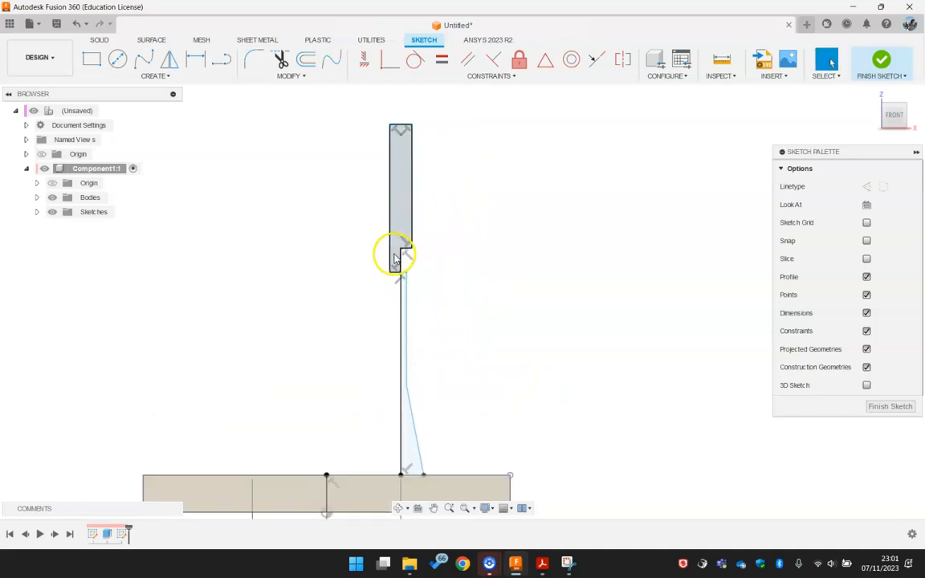
{"action": "left_click_drag", "start_coordinate": [389, 254], "coordinate": [362, 253]}
{"action": "mouse_move", "coordinate": [409, 299]}
{"action": "left_mouse_down"}
{"action": "mouse_move", "coordinate": [378, 298]}
{"action": "mouse_move", "coordinate": [397, 314]}
{"action": "mouse_move", "coordinate": [397, 336]}
{"action": "mouse_move", "coordinate": [381, 340]}
{"action": "left_mouse_up"}
{"action": "left_click_drag", "start_coordinate": [424, 476], "coordinate": [388, 475]}
{"action": "left_click_drag", "start_coordinate": [381, 342], "coordinate": [375, 378]}
{"action": "left_click", "coordinate": [447, 150]}
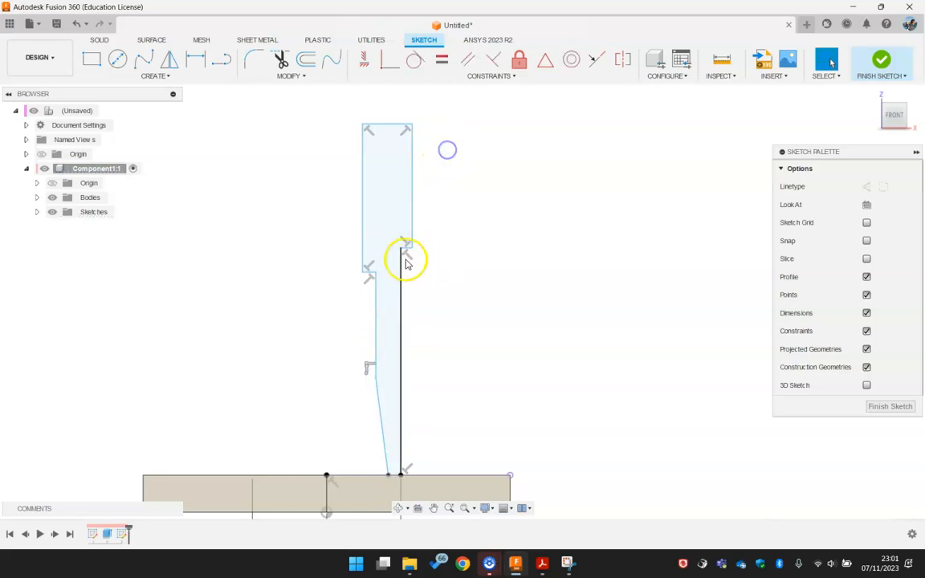
- Move the column's upper outer wall toward the centerline and dimension it as a 30 mm diameter about the centerline
{"action": "left_click_drag", "start_coordinate": [412, 212], "coordinate": [388, 207]}
{"action": "left_click", "coordinate": [479, 195]}
{"action": "scroll", "coordinate": [472, 209], "scroll_direction": "down", "scroll_amount": 2}
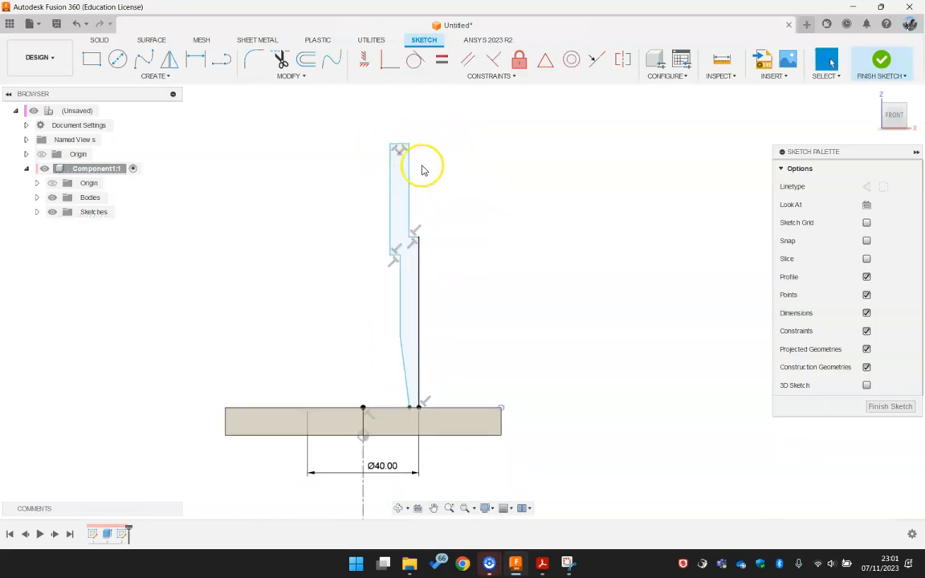
{"action": "left_click", "coordinate": [195, 59]}
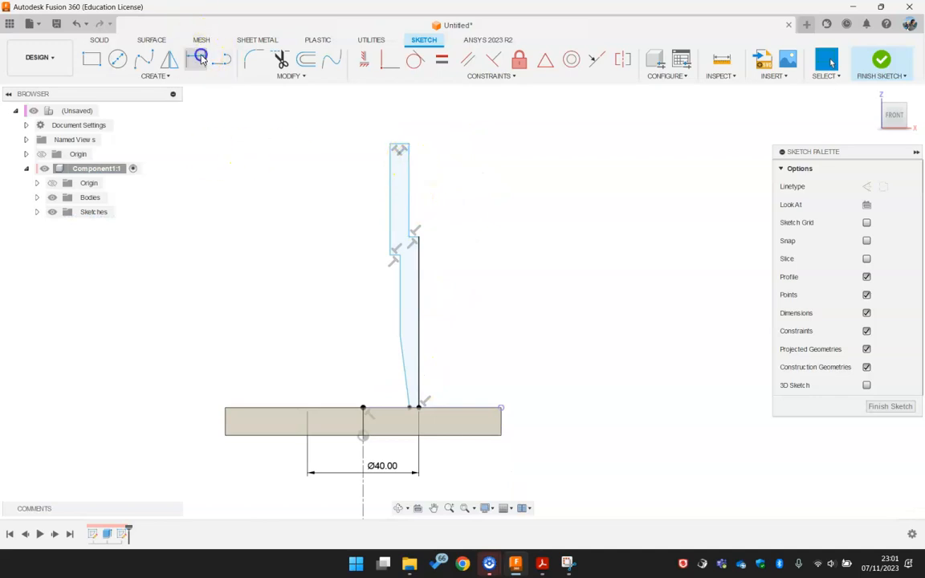
{"action": "left_click", "coordinate": [363, 458]}
{"action": "left_click", "coordinate": [412, 181]}
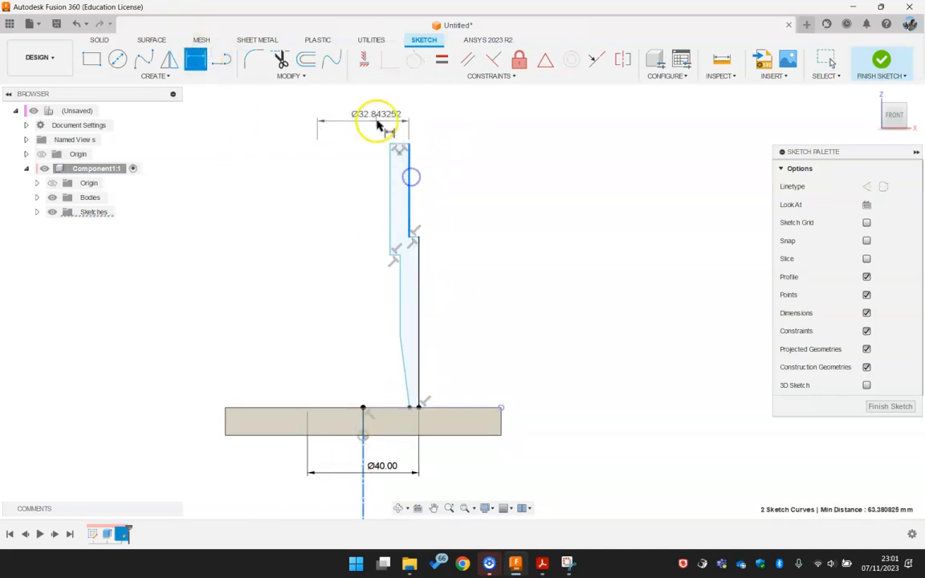
{"action": "left_click", "coordinate": [376, 117]}
{"action": "type", "text": "30"}
{"action": "key", "text": "Return"}
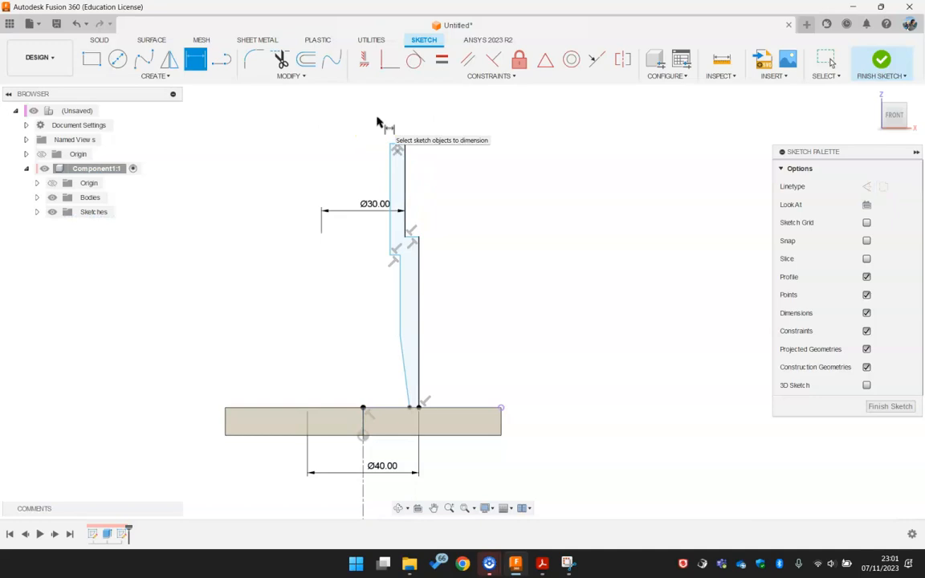
- Check the PDF drawing, then dimension the overall height from the plate's bottom edge to the profile's top edge as 115 mm
{"action": "left_click", "coordinate": [544, 567]}
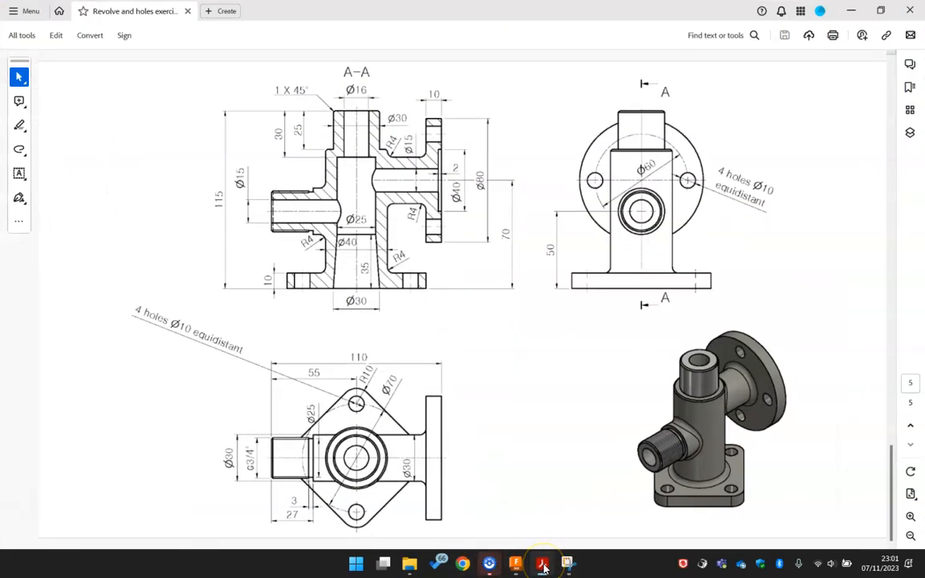
{"action": "left_click", "coordinate": [516, 565]}
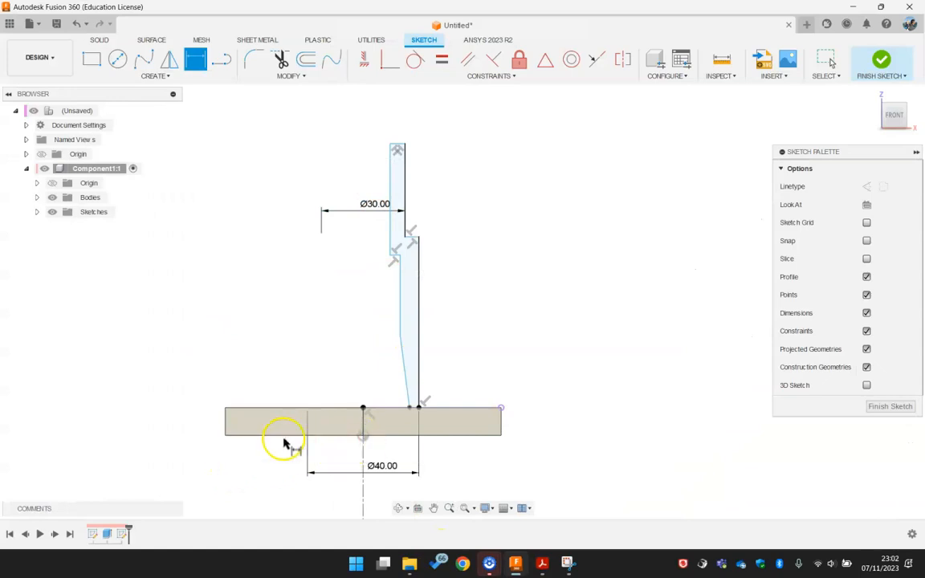
{"action": "left_click", "coordinate": [465, 436]}
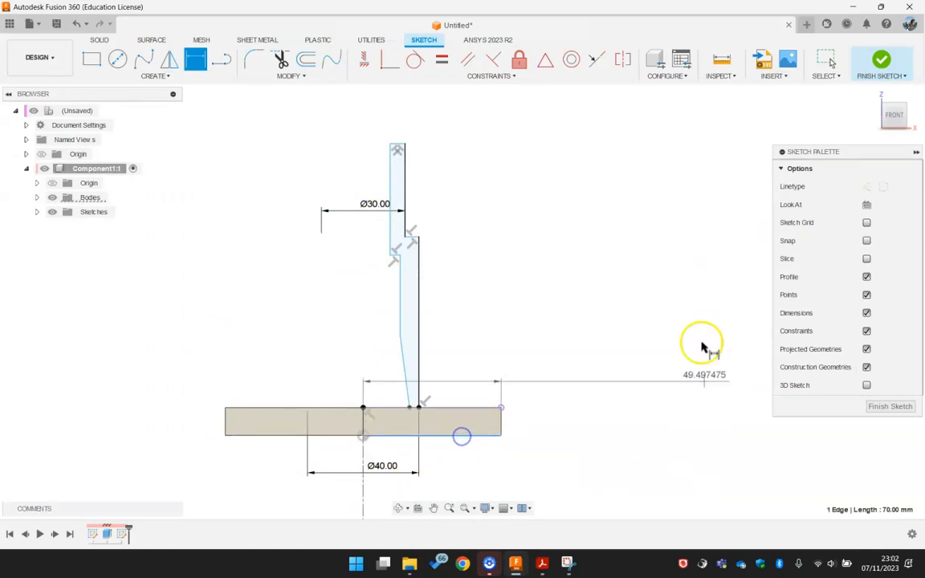
{"action": "left_click", "coordinate": [395, 146]}
{"action": "left_click", "coordinate": [518, 243]}
{"action": "type", "text": "115"}
{"action": "key", "text": "Return"}
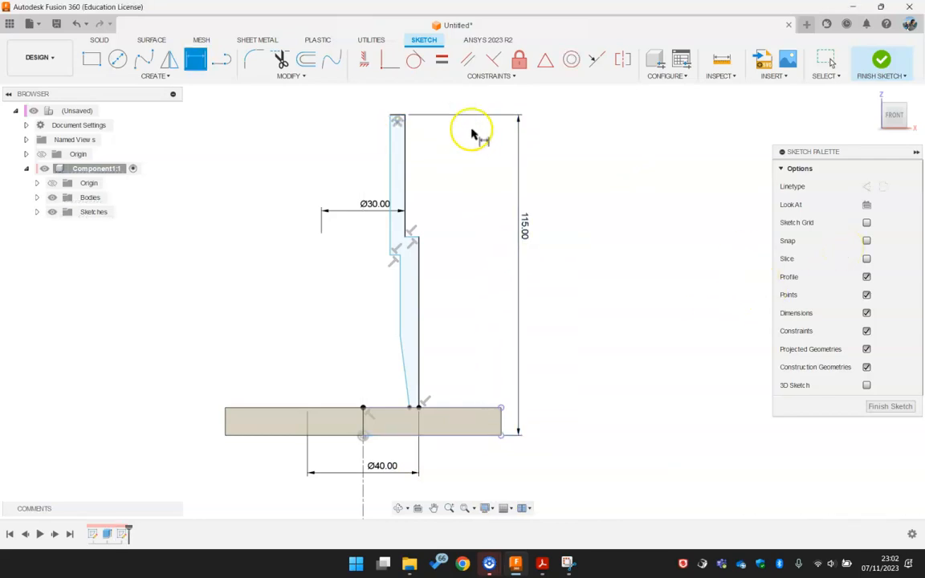
- Consult the PDF drawing and dimension the height from the profile's top edge down to the outer shoulder as 25 mm
{"action": "left_click", "coordinate": [542, 563]}
{"action": "left_click", "coordinate": [545, 564]}
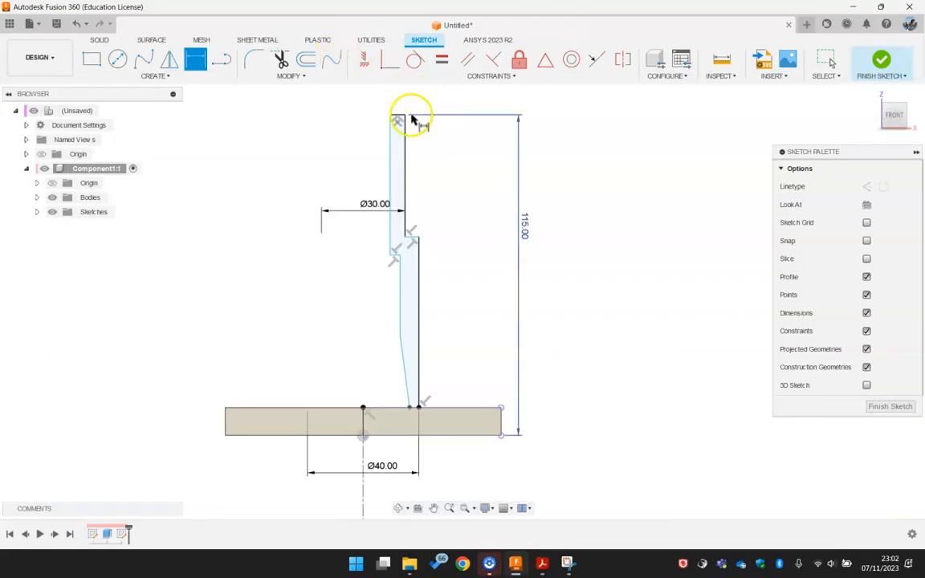
{"action": "left_click", "coordinate": [398, 116]}
{"action": "scroll", "coordinate": [442, 243], "scroll_direction": "up", "scroll_amount": 5}
{"action": "left_click", "coordinate": [383, 228]}
{"action": "left_click", "coordinate": [490, 155]}
{"action": "type", "text": "2"}
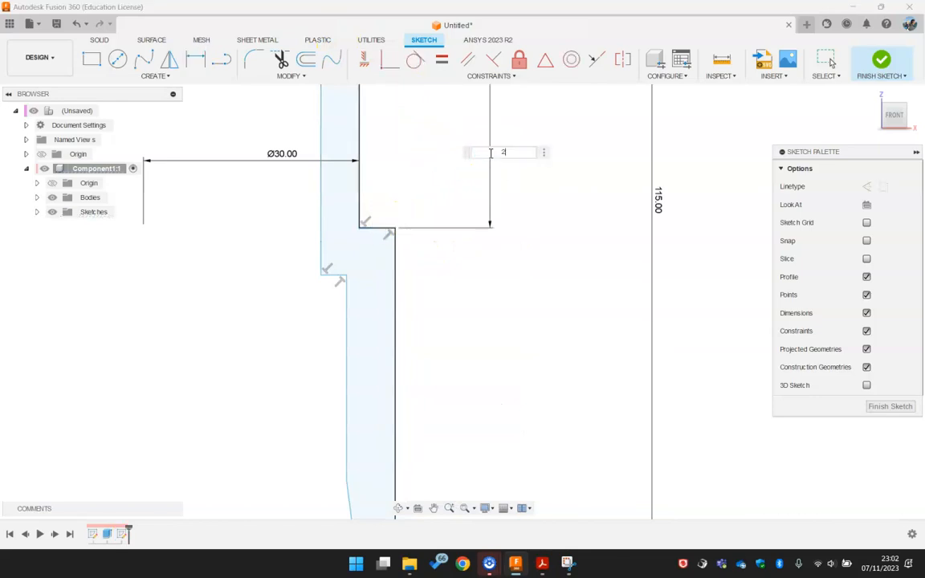
{"action": "type", "text": "5"}
{"action": "key", "text": "Return"}
{"action": "scroll", "coordinate": [478, 250], "scroll_direction": "down", "scroll_amount": 5}
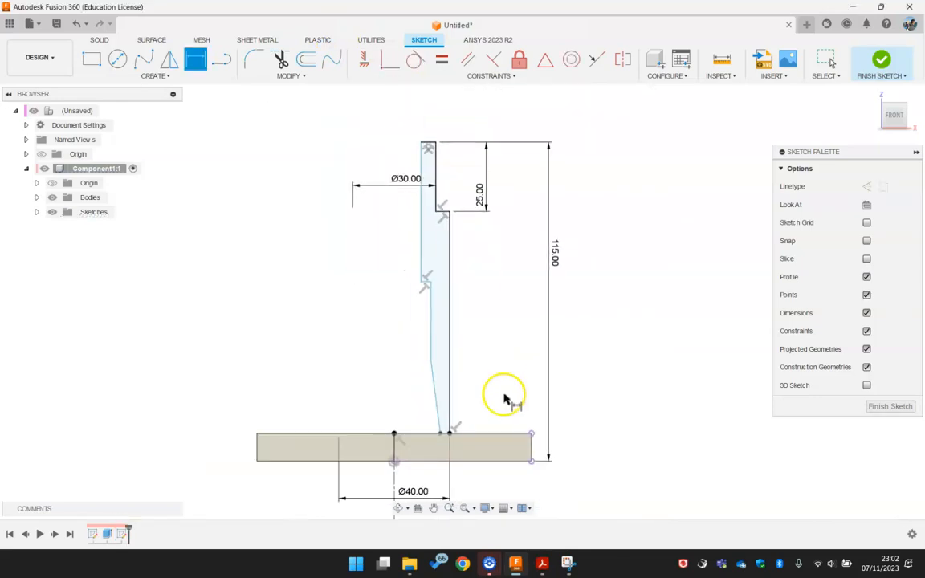
- Check the PDF drawing, then dimension the profile's upper inner wall as a 16 mm diameter about the centerline
{"action": "left_click", "coordinate": [537, 565]}
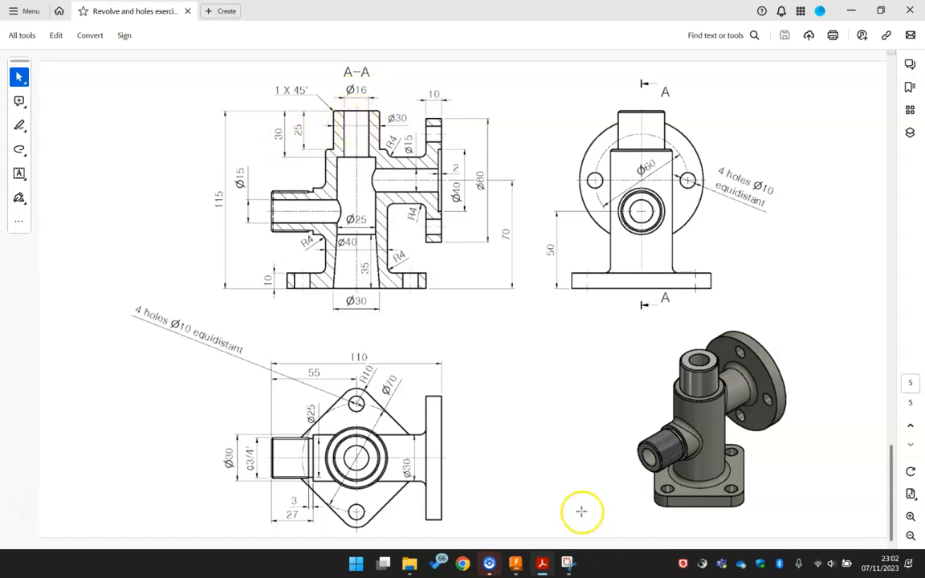
{"action": "left_click", "coordinate": [542, 563]}
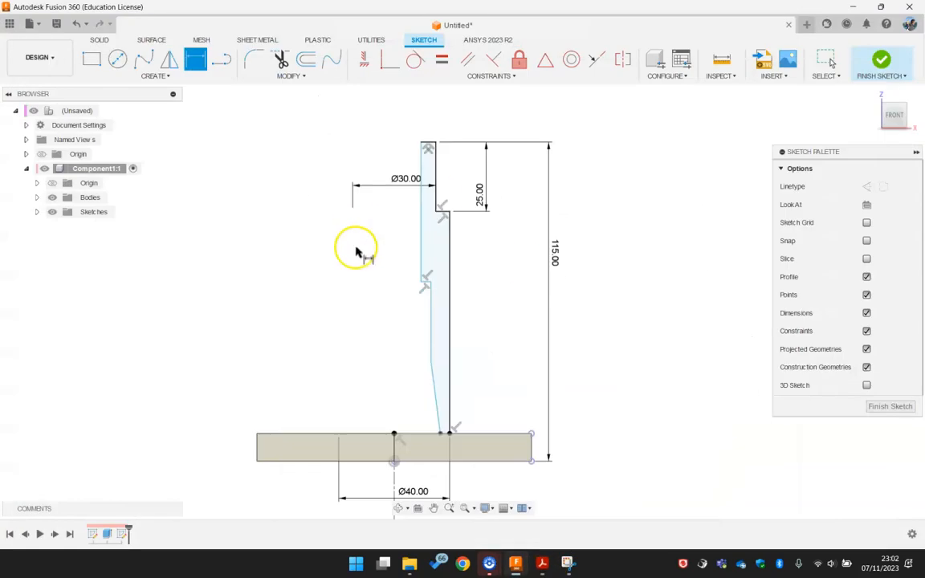
{"action": "left_click", "coordinate": [421, 157]}
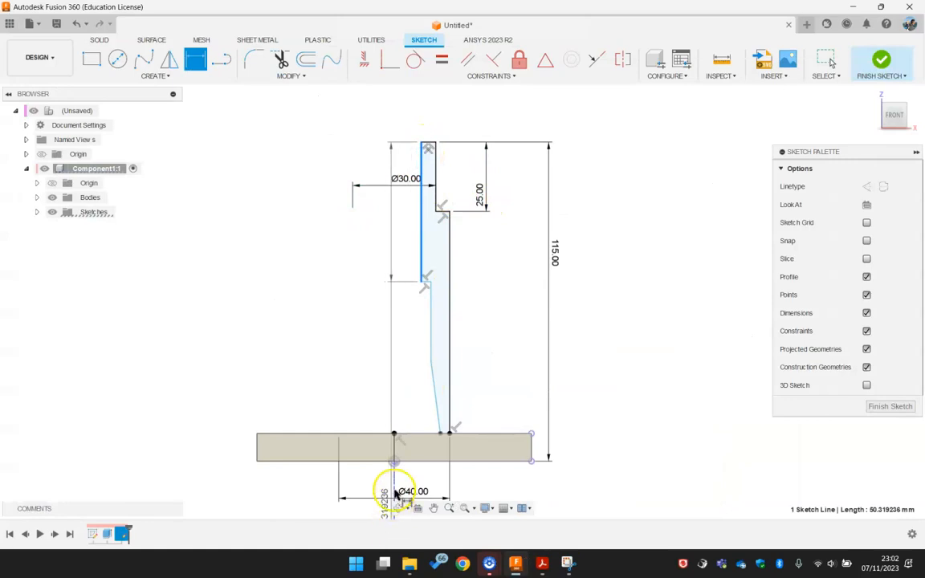
{"action": "left_click", "coordinate": [400, 123]}
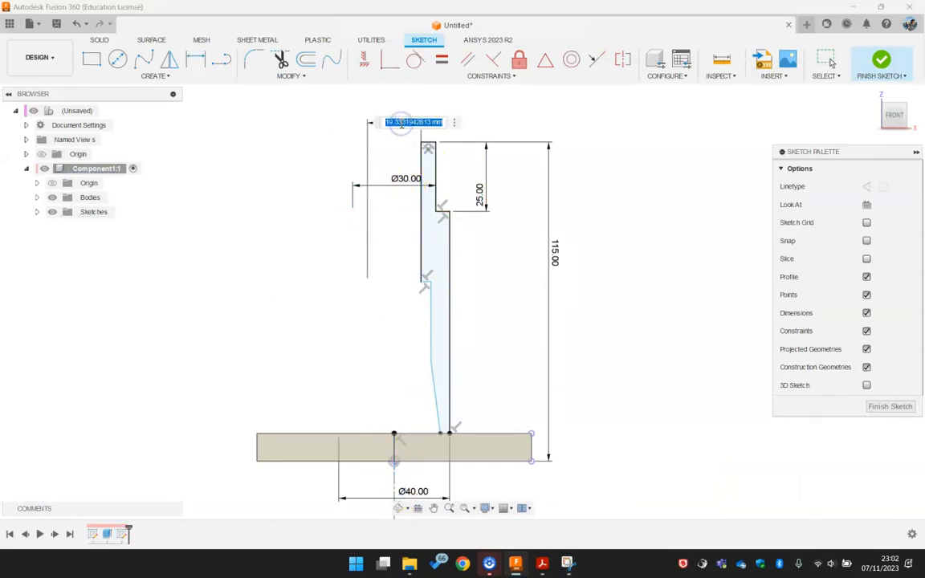
{"action": "type", "text": "16"}
{"action": "key", "text": "Return"}
- Dimension the upper inner wall's length and set it to 30 mm
{"action": "left_click", "coordinate": [416, 167]}
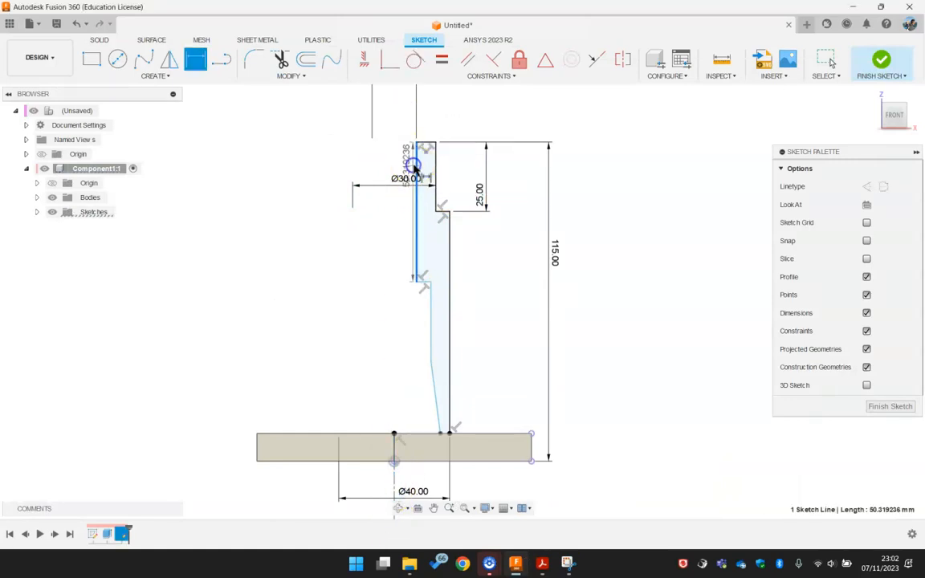
{"action": "left_click", "coordinate": [393, 161]}
{"action": "type", "text": "30"}
{"action": "key", "text": "Return"}
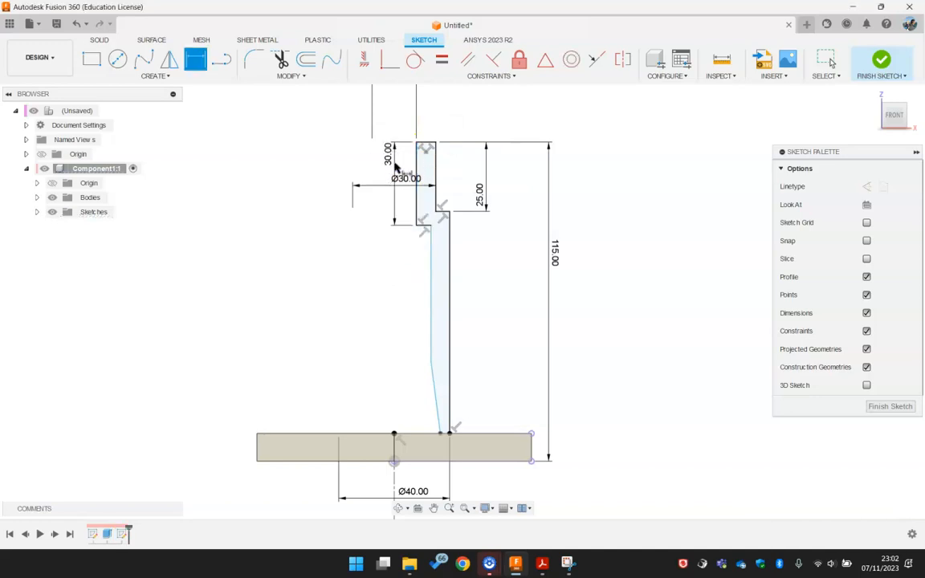
{"action": "key", "text": "Escape"}
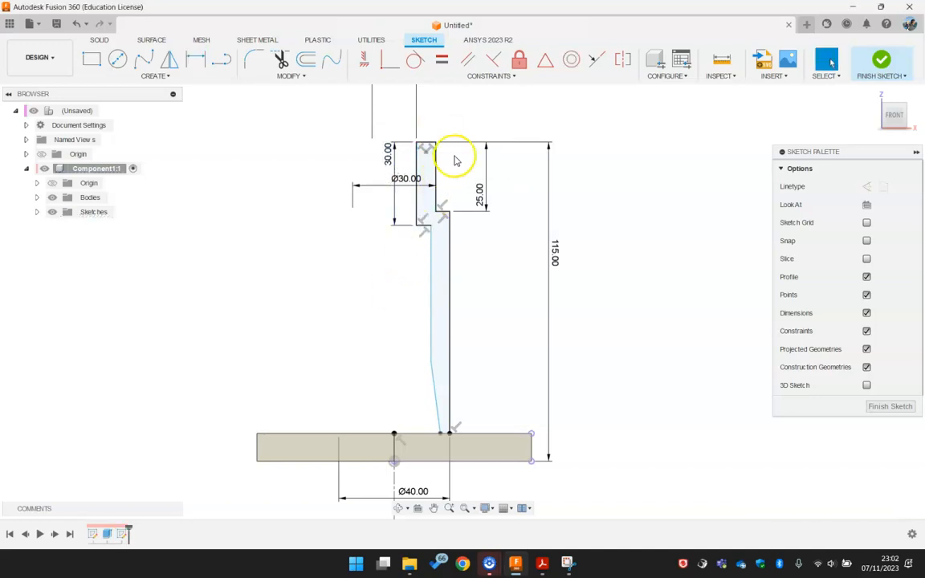
- Rearrange the dimensions so both upper diameters sit above the profile and the 30 mm length sits beside the 25 mm one
{"action": "middle_click_drag", "start_coordinate": [455, 155], "coordinate": [442, 274]}
{"action": "left_click_drag", "start_coordinate": [383, 94], "coordinate": [383, 217]}
{"action": "left_click_drag", "start_coordinate": [387, 301], "coordinate": [387, 217]}
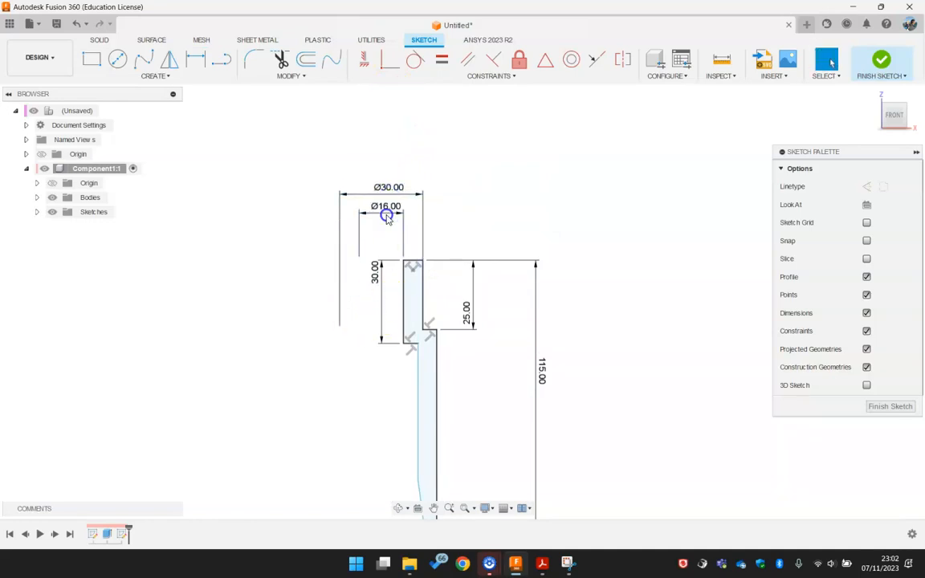
{"action": "left_click_drag", "start_coordinate": [377, 288], "coordinate": [491, 282]}
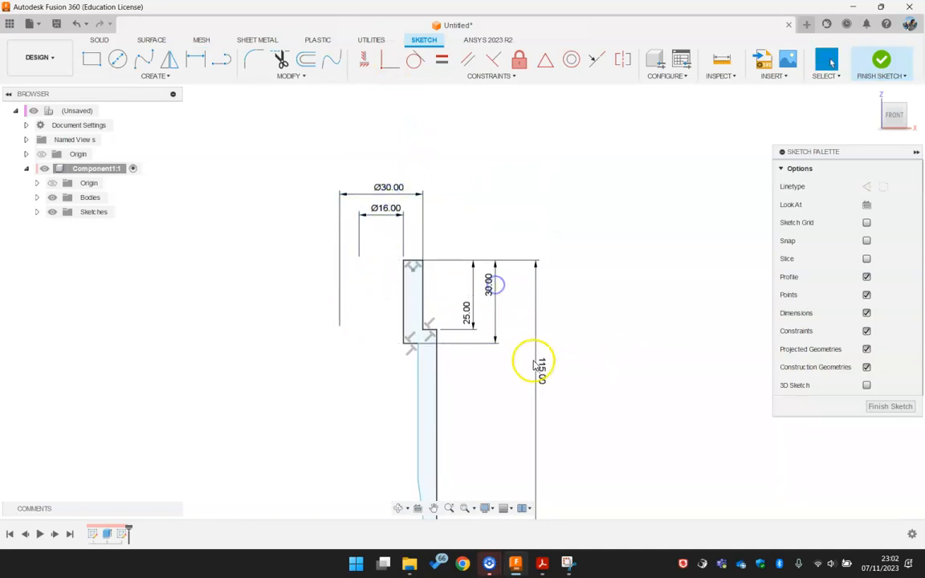
- Try to dimension the taper's upper corner from the plate's top edge, compare with the PDF drawing, and delete that dimension
{"action": "left_click", "coordinate": [541, 568]}
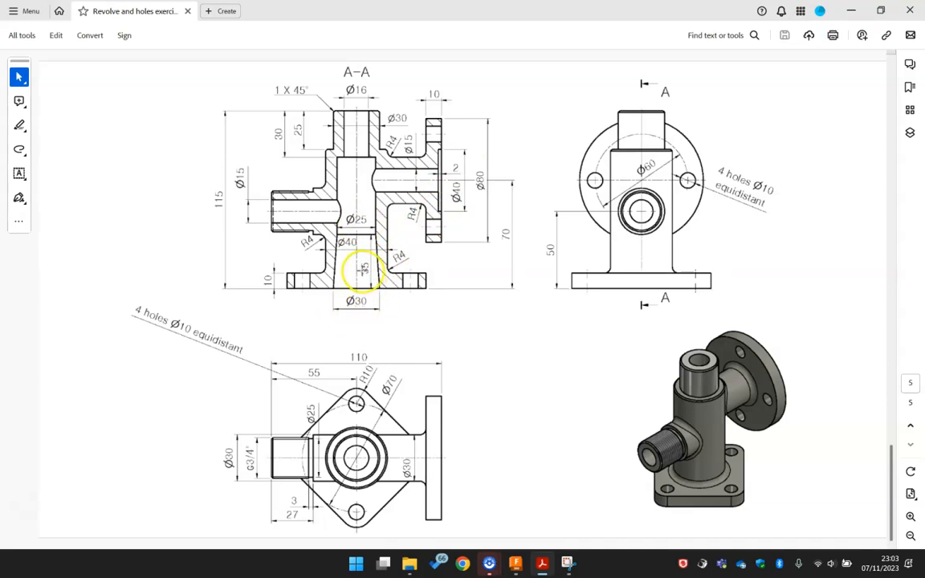
{"action": "left_click", "coordinate": [852, 11]}
{"action": "middle_click_drag", "start_coordinate": [462, 408], "coordinate": [456, 289]}
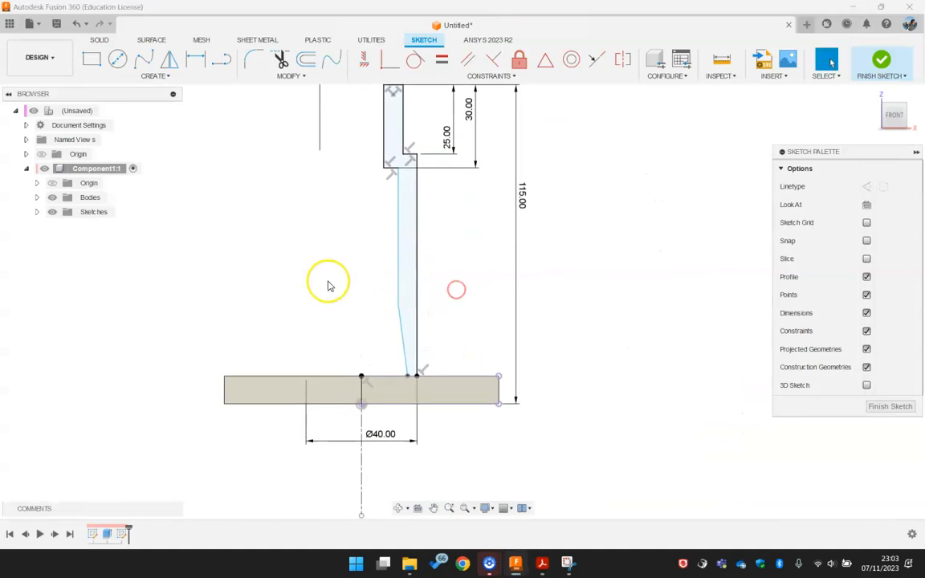
{"action": "key", "text": "s"}
{"action": "left_click", "coordinate": [427, 311]}
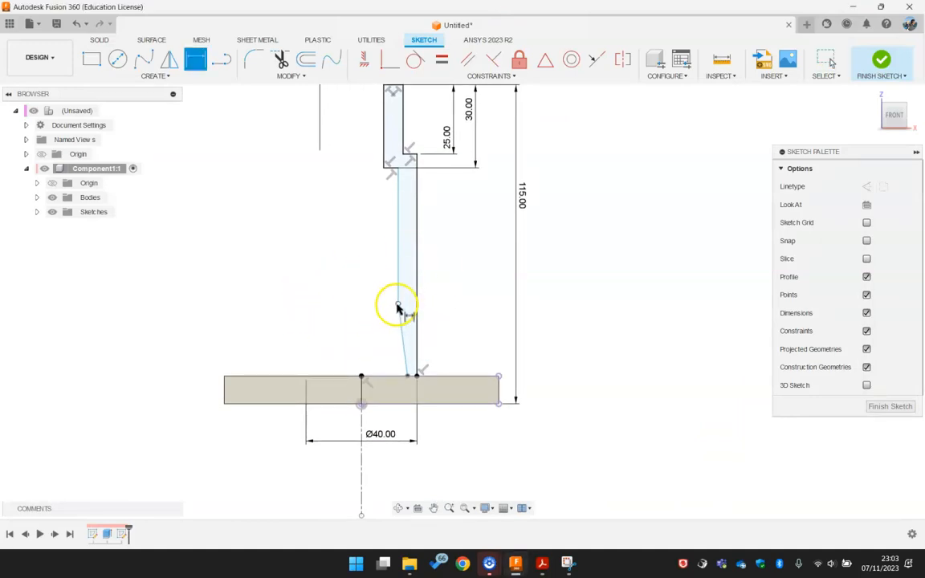
{"action": "left_click", "coordinate": [397, 303]}
{"action": "left_click", "coordinate": [460, 379]}
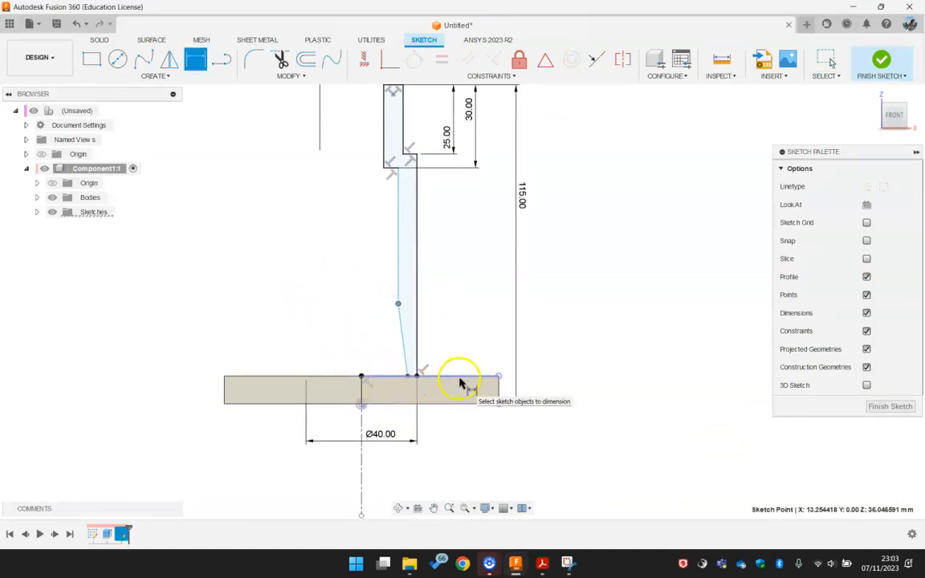
{"action": "left_click", "coordinate": [460, 344]}
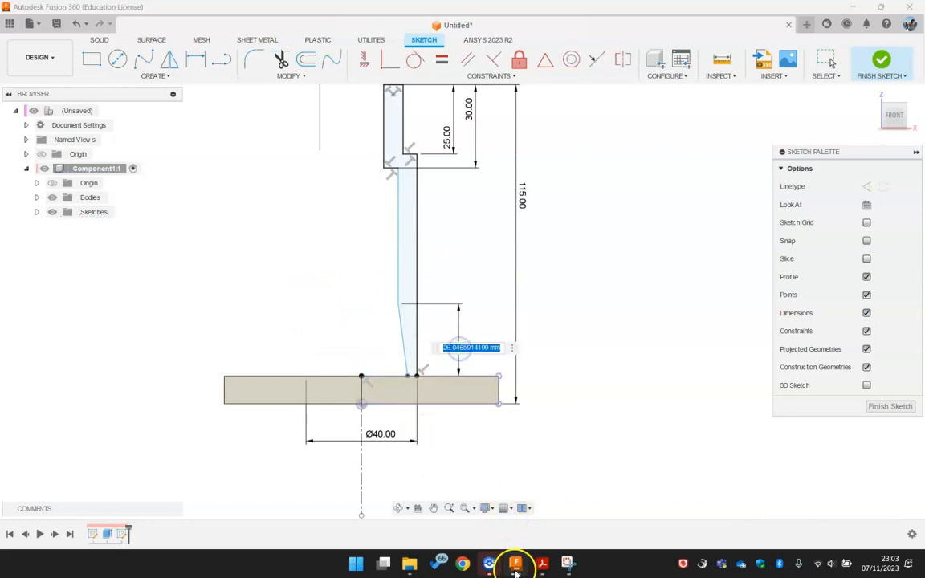
{"action": "left_click", "coordinate": [542, 562]}
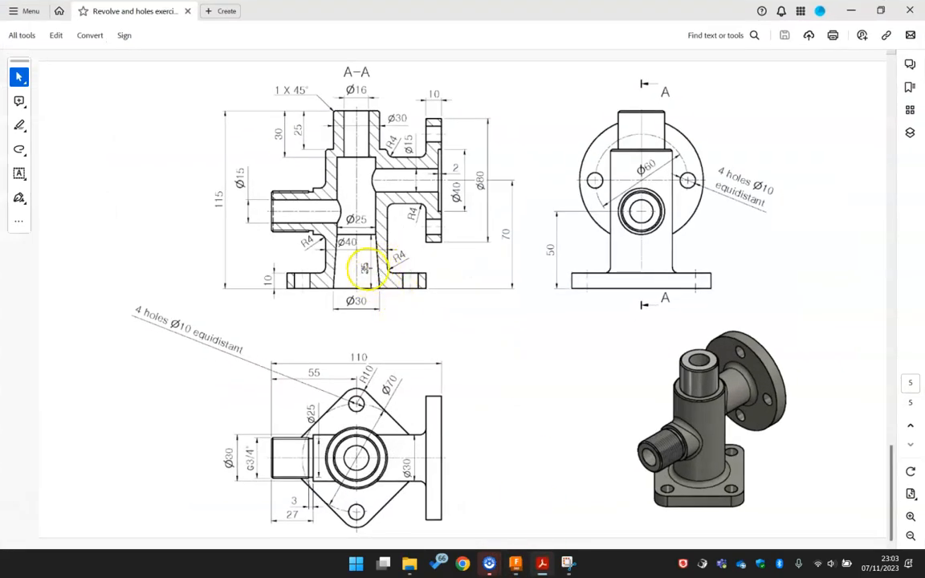
{"action": "left_click", "coordinate": [516, 562]}
{"action": "key", "text": "Return"}
{"action": "key", "text": "Escape"}
{"action": "left_click", "coordinate": [452, 347]}
{"action": "key", "text": "Delete"}
- Dimension the taper's upper corner from the plate's bottom edge and set the height to 35 mm
{"action": "key", "text": "s"}
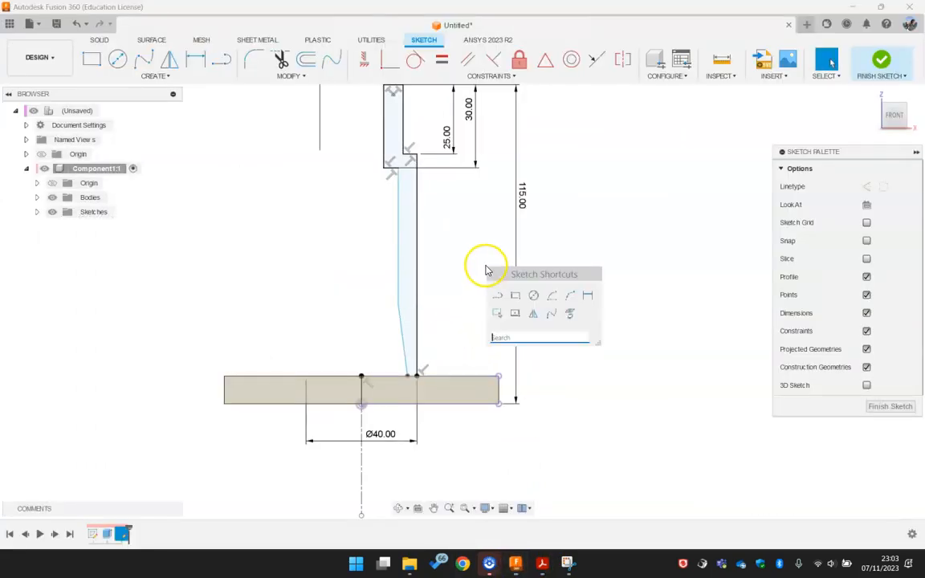
{"action": "left_click", "coordinate": [588, 296]}
{"action": "left_click", "coordinate": [468, 404]}
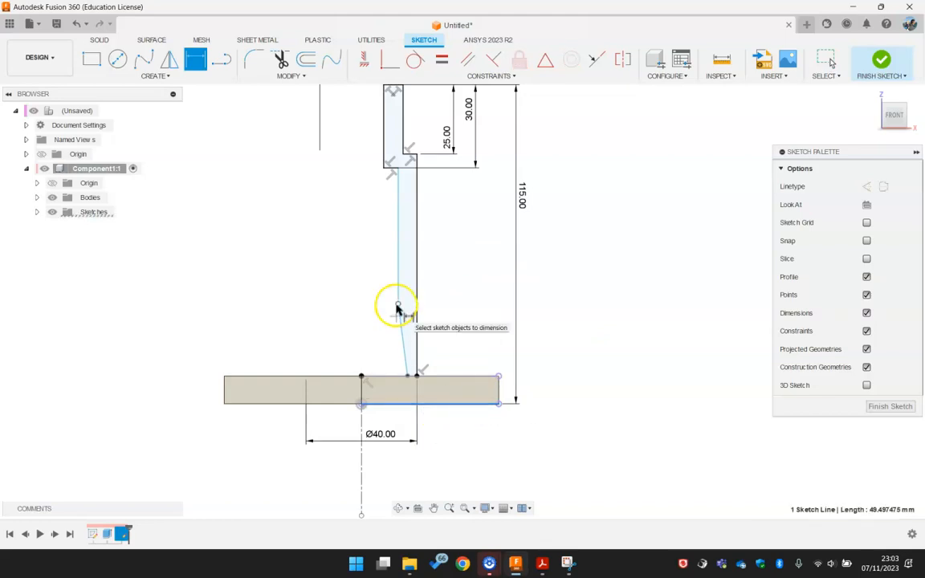
{"action": "left_click", "coordinate": [397, 306]}
{"action": "left_click", "coordinate": [463, 336]}
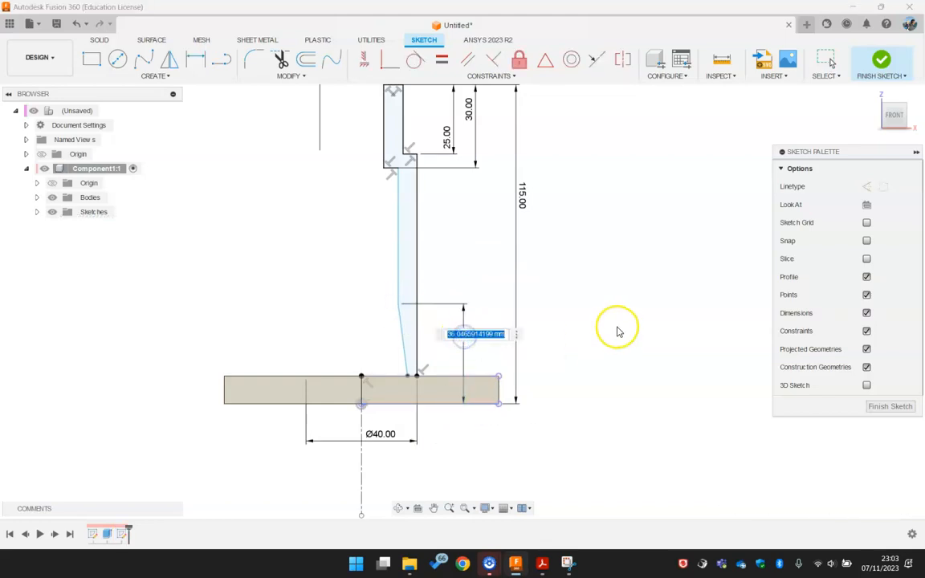
{"action": "type", "text": "35"}
{"action": "key", "text": "Return"}
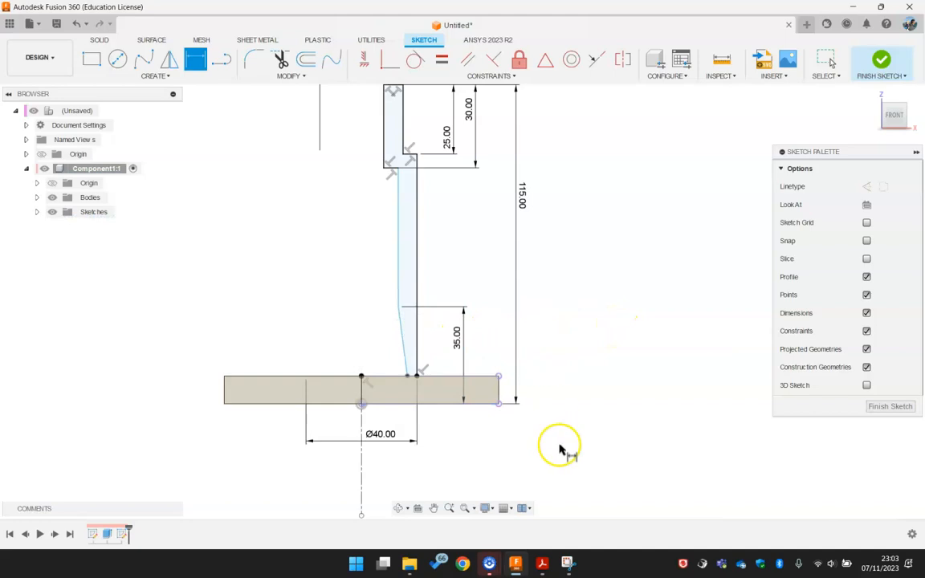
- Check the PDF drawing, then dimension the profile's lower vertical inner wall as a 25 mm diameter about the centerline
{"action": "left_click", "coordinate": [542, 562]}
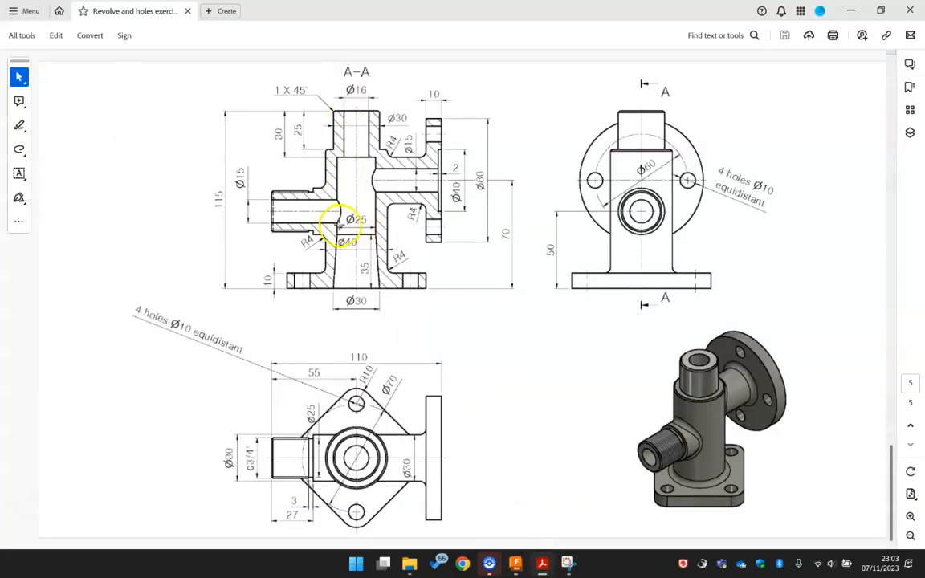
{"action": "left_click", "coordinate": [542, 562]}
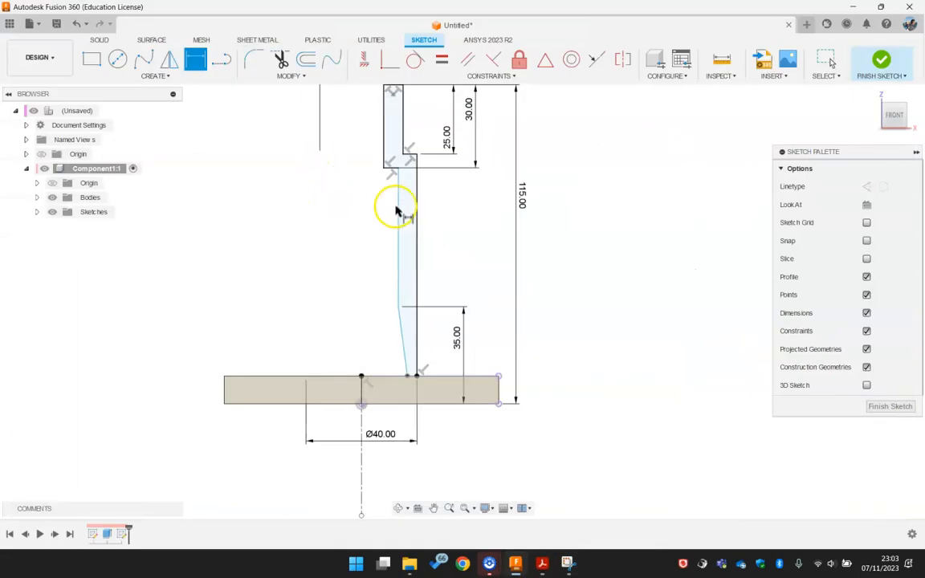
{"action": "left_click", "coordinate": [398, 204]}
{"action": "left_click", "coordinate": [362, 486]}
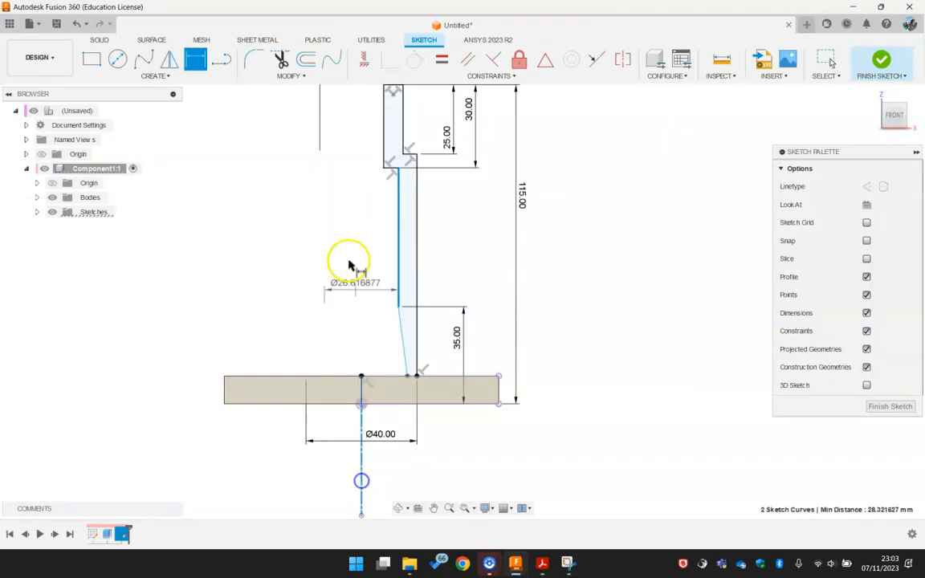
{"action": "left_click", "coordinate": [356, 242]}
{"action": "type", "text": "25"}
{"action": "key", "text": "Return"}
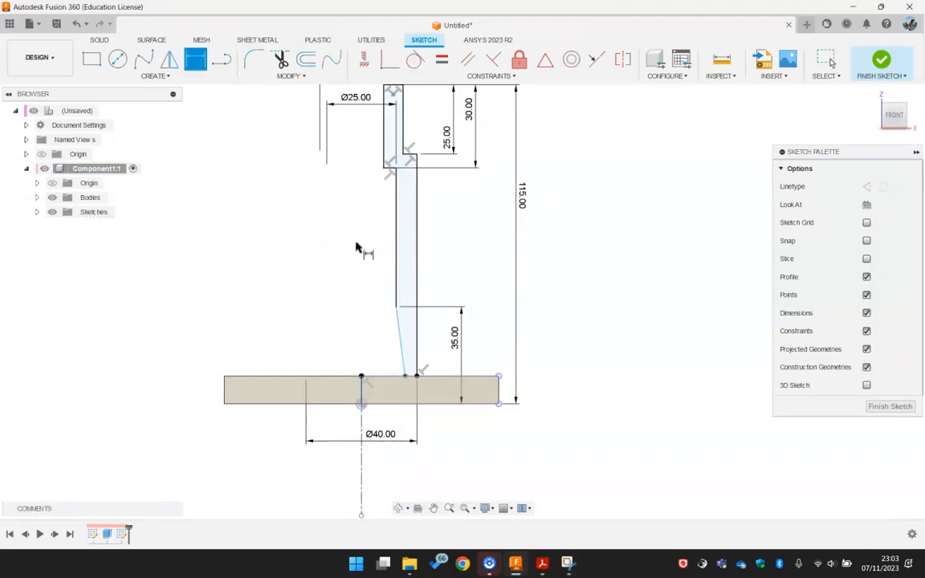
- Check the PDF drawing, then dimension the taper's lower end as a 30 mm diameter about the centerline
{"action": "left_click", "coordinate": [542, 563]}
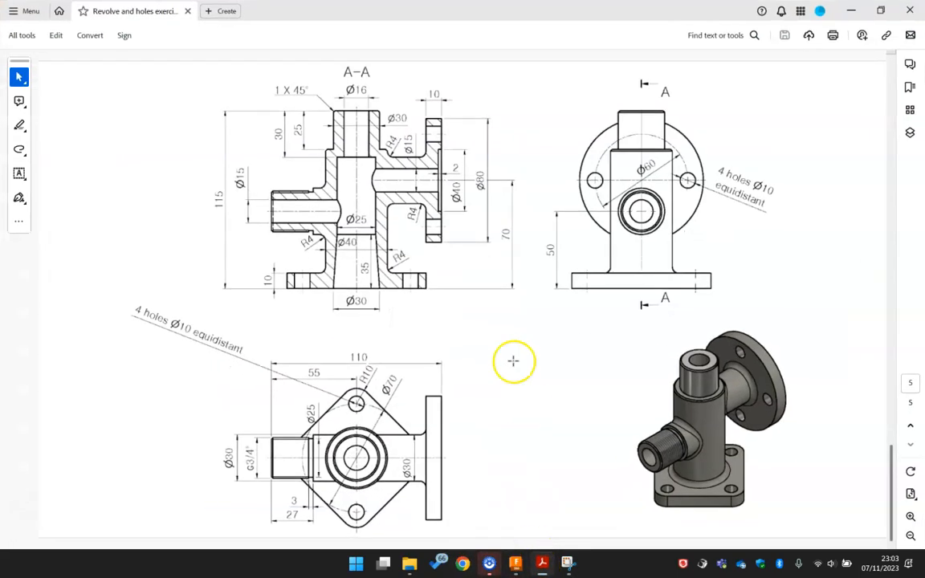
{"action": "left_click", "coordinate": [542, 563]}
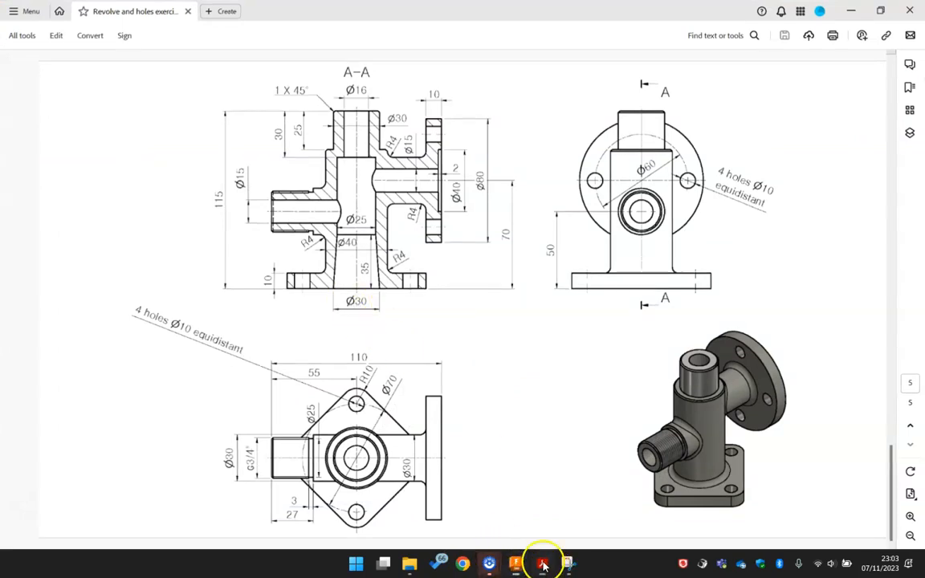
{"action": "left_click", "coordinate": [403, 376]}
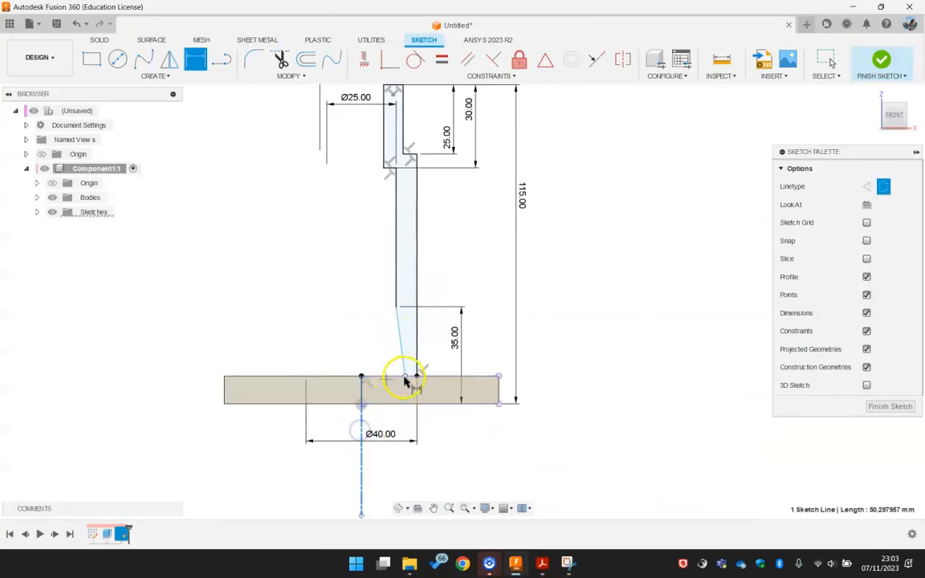
{"action": "type", "text": "30"}
{"action": "key", "text": "Return"}
{"action": "key", "text": "Escape"}
- Move the 25 mm diameter dimension down beside the inner wall and raise the lower 30 mm one slightly, checking the PDF drawing
{"action": "scroll", "coordinate": [459, 256], "scroll_direction": "down", "scroll_amount": 2}
{"action": "scroll", "coordinate": [416, 119], "scroll_direction": "down", "scroll_amount": 2}
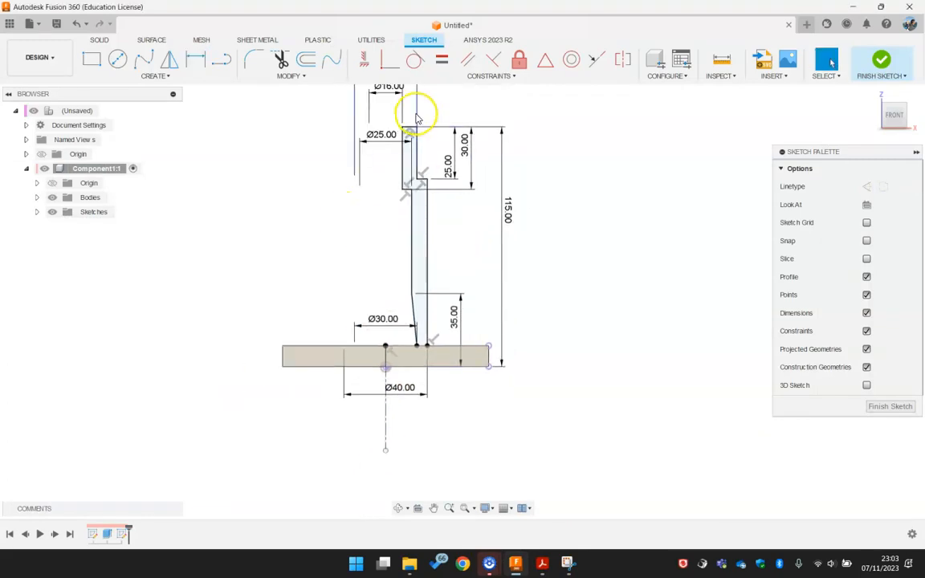
{"action": "scroll", "coordinate": [412, 134], "scroll_direction": "up", "scroll_amount": 3}
{"action": "left_click_drag", "start_coordinate": [352, 213], "coordinate": [307, 288]}
{"action": "scroll", "coordinate": [506, 311], "scroll_direction": "down", "scroll_amount": 3}
{"action": "middle_click_drag", "start_coordinate": [504, 330], "coordinate": [481, 315]}
{"action": "scroll", "coordinate": [470, 334], "scroll_direction": "up", "scroll_amount": 3}
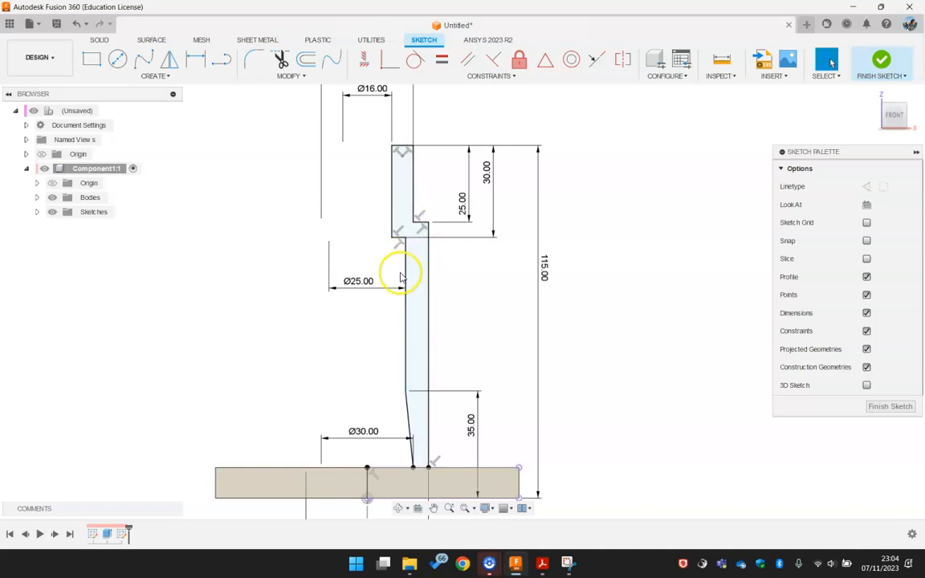
{"action": "scroll", "coordinate": [408, 294], "scroll_direction": "down", "scroll_amount": 2}
{"action": "left_click", "coordinate": [538, 567]}
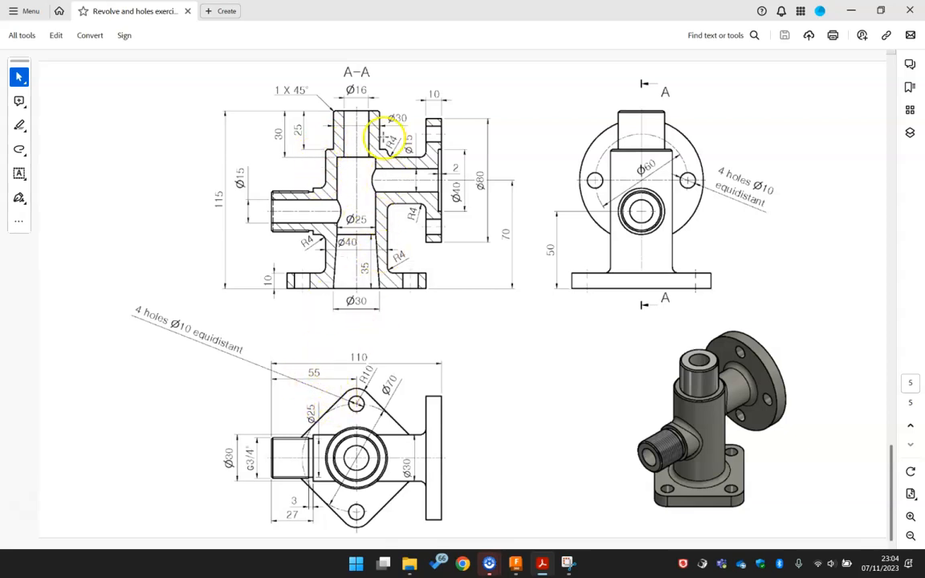
{"action": "left_click", "coordinate": [851, 10]}
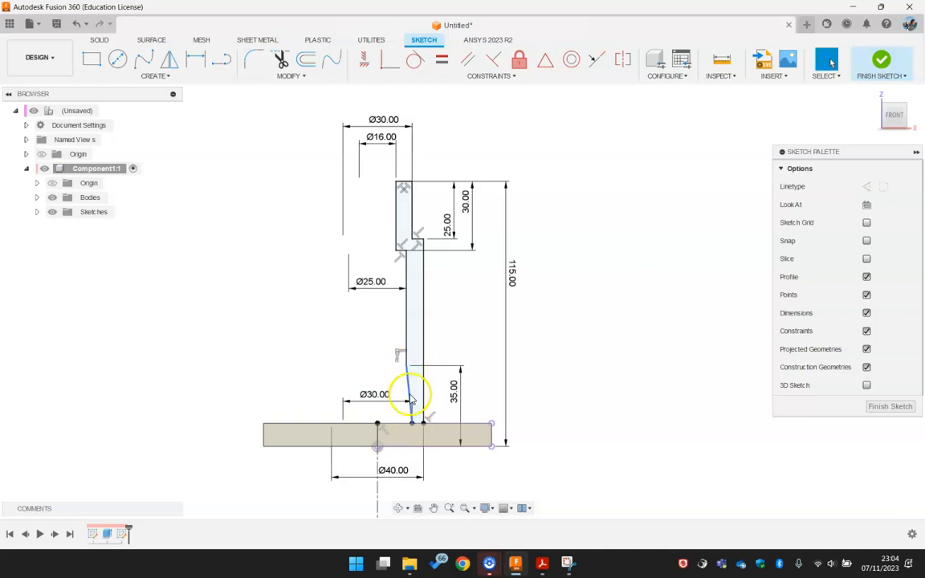
{"action": "left_click_drag", "start_coordinate": [375, 393], "coordinate": [372, 387]}
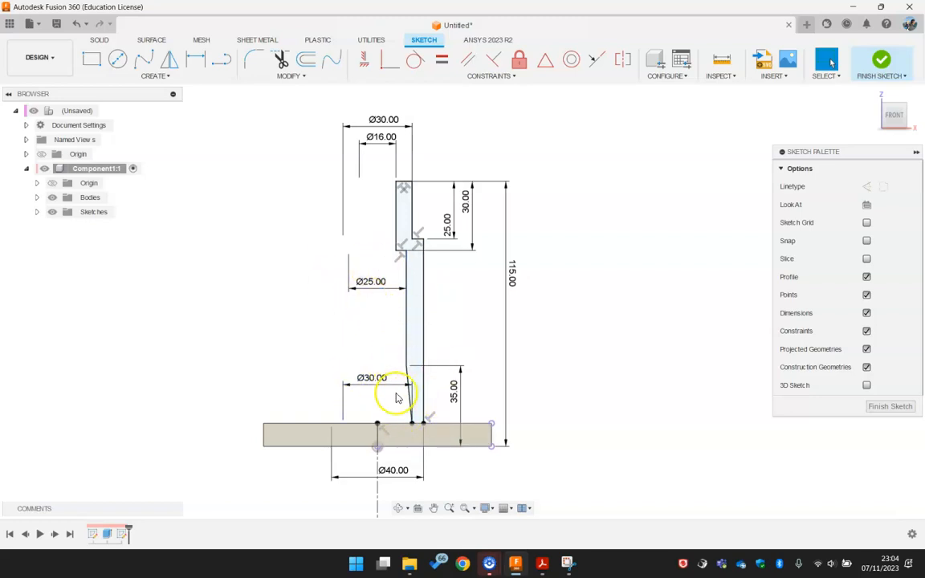
- Finish the sketch and revolve the column profile 360 degrees about the vertical centerline, joining it to the base plate
{"action": "left_click", "coordinate": [878, 60]}
{"action": "mouse_move", "coordinate": [483, 294]}
{"action": "middle_mouse_down", "text": "shift"}
{"action": "mouse_move", "coordinate": [520, 240]}
{"action": "mouse_move", "coordinate": [506, 260]}
{"action": "middle_mouse_up", "text": "shift"}
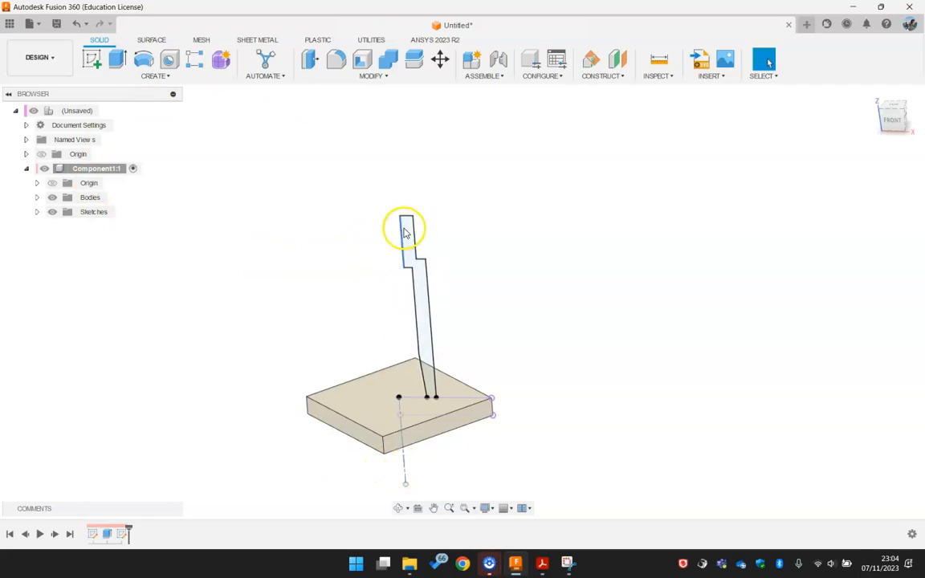
{"action": "left_click", "coordinate": [143, 61]}
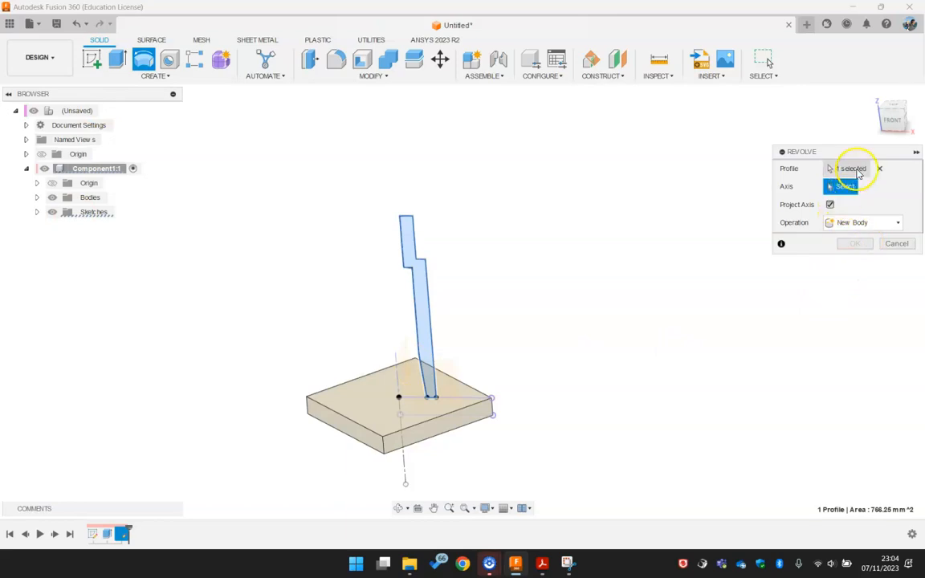
{"action": "left_click", "coordinate": [405, 470]}
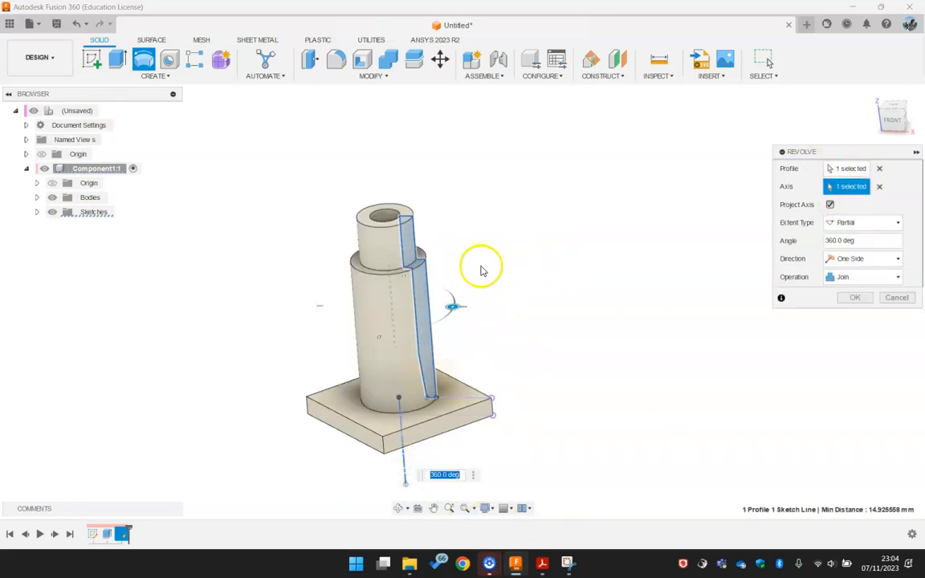
{"action": "mouse_move", "coordinate": [489, 273]}
{"action": "middle_mouse_down", "text": "shift"}
{"action": "mouse_move", "coordinate": [494, 338]}
{"action": "mouse_move", "coordinate": [479, 329]}
{"action": "mouse_move", "coordinate": [493, 330]}
{"action": "mouse_move", "coordinate": [492, 192]}
{"action": "mouse_move", "coordinate": [494, 267]}
{"action": "middle_mouse_up", "text": "shift"}
{"action": "mouse_move", "coordinate": [444, 417]}
{"action": "middle_mouse_down", "text": "shift"}
{"action": "mouse_move", "coordinate": [494, 394]}
{"action": "mouse_move", "coordinate": [479, 419]}
{"action": "mouse_move", "coordinate": [473, 371]}
{"action": "mouse_move", "coordinate": [472, 402]}
{"action": "mouse_move", "coordinate": [434, 380]}
{"action": "middle_mouse_up", "text": "shift"}
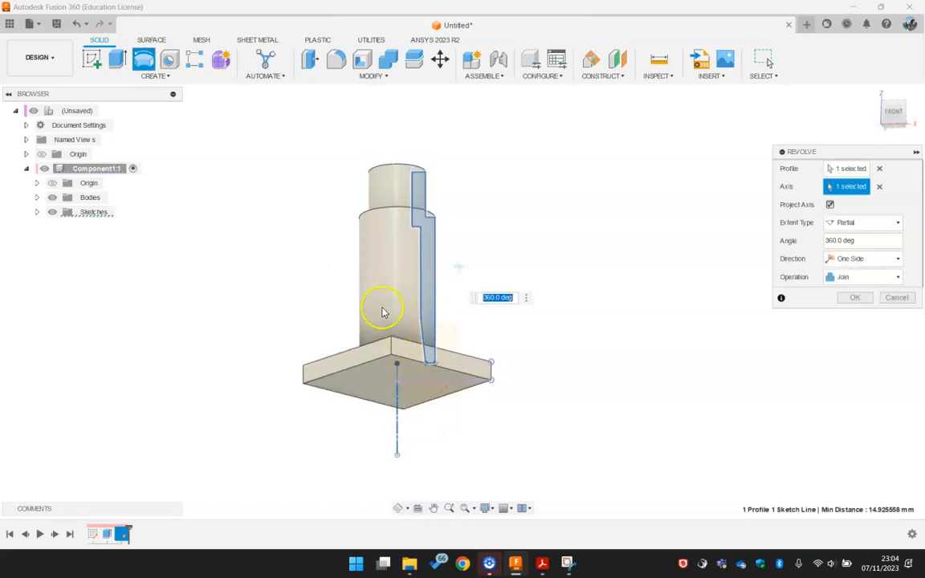
{"action": "middle_click_drag", "start_coordinate": [450, 308], "coordinate": [440, 340], "text": "shift"}
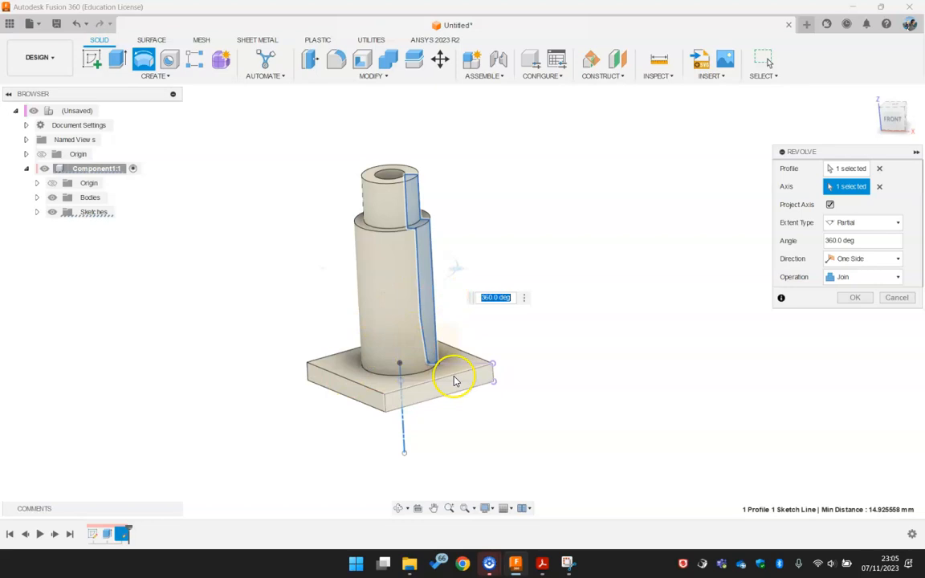
{"action": "mouse_move", "coordinate": [438, 300]}
{"action": "middle_mouse_down", "text": "shift"}
{"action": "mouse_move", "coordinate": [437, 326]}
{"action": "mouse_move", "coordinate": [431, 291]}
{"action": "middle_mouse_up", "text": "shift"}
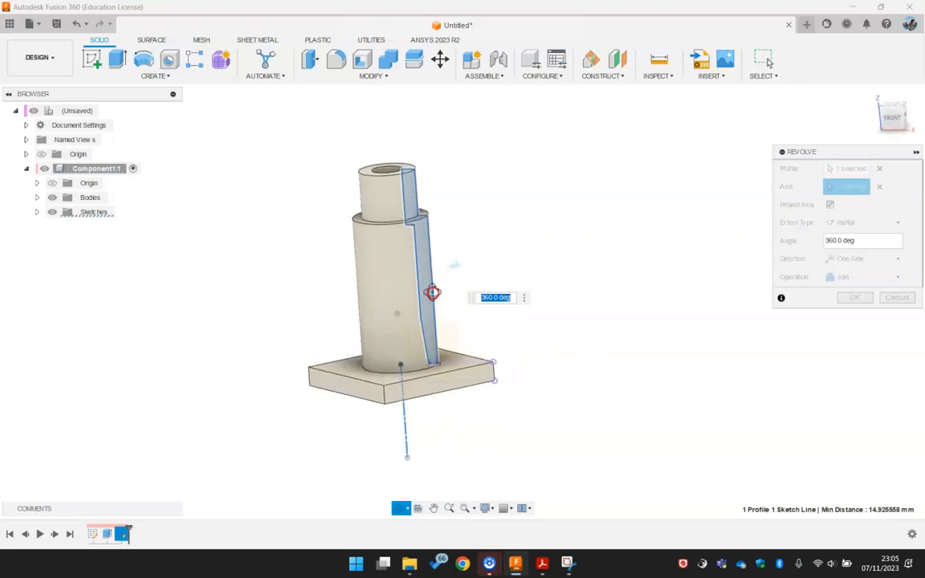
{"action": "left_click", "coordinate": [858, 297]}
- Reopen the column's profile sketch in the front view and compare the bottom of the taper with the PDF drawing
{"action": "middle_click_drag", "start_coordinate": [484, 275], "coordinate": [489, 332], "text": "shift"}
{"action": "right_click", "coordinate": [132, 532]}
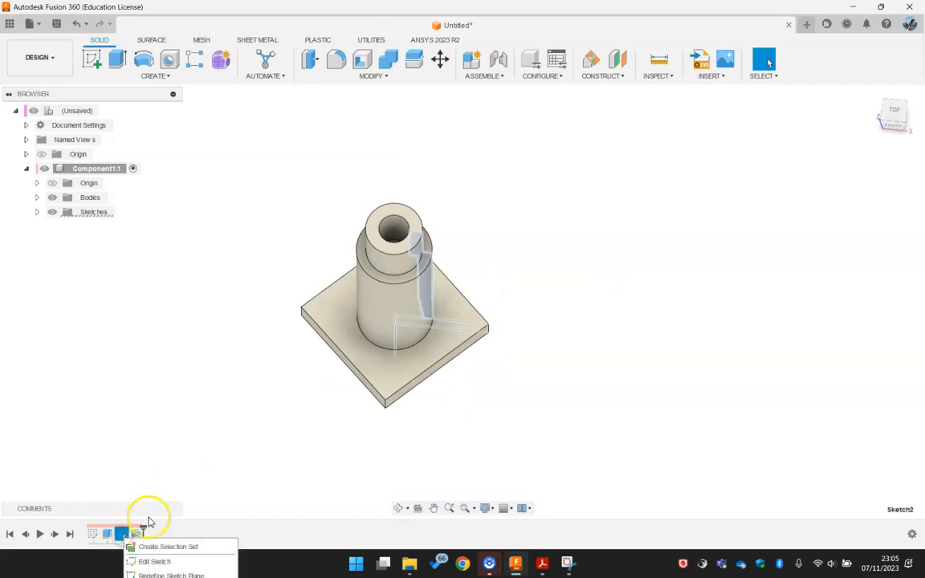
{"action": "left_click", "coordinate": [153, 558]}
{"action": "left_click", "coordinate": [455, 324]}
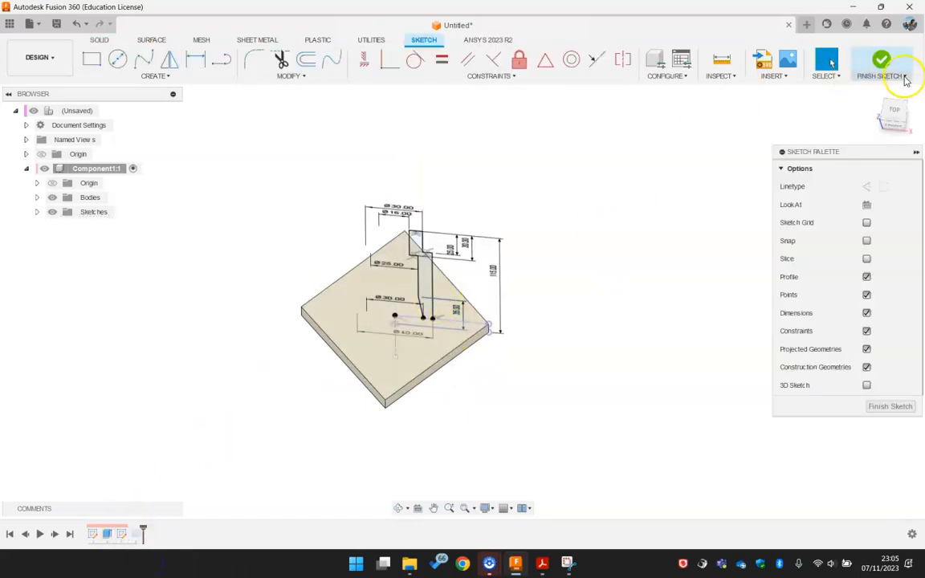
{"action": "left_click", "coordinate": [893, 125]}
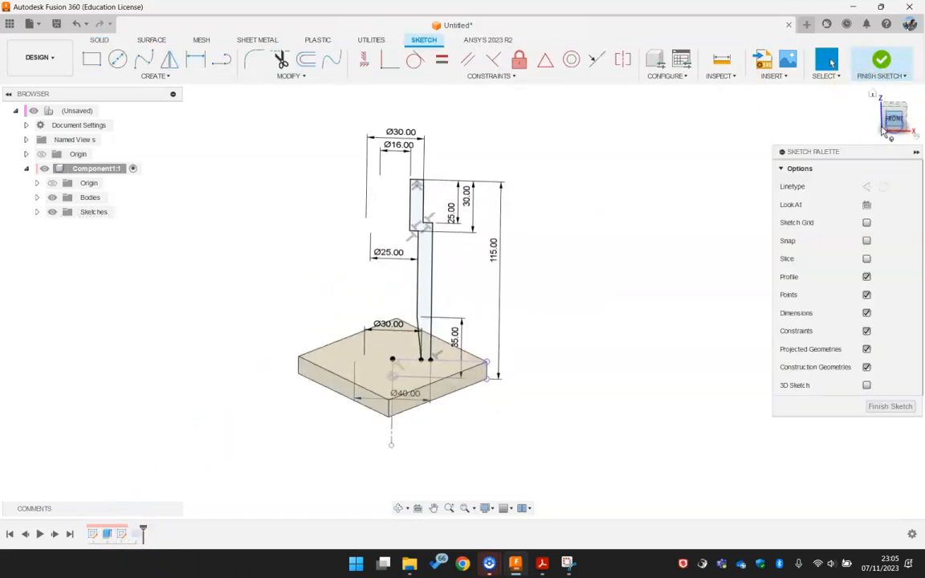
{"action": "scroll", "coordinate": [446, 398], "scroll_direction": "up", "scroll_amount": 5}
{"action": "scroll", "coordinate": [432, 408], "scroll_direction": "up", "scroll_amount": 1}
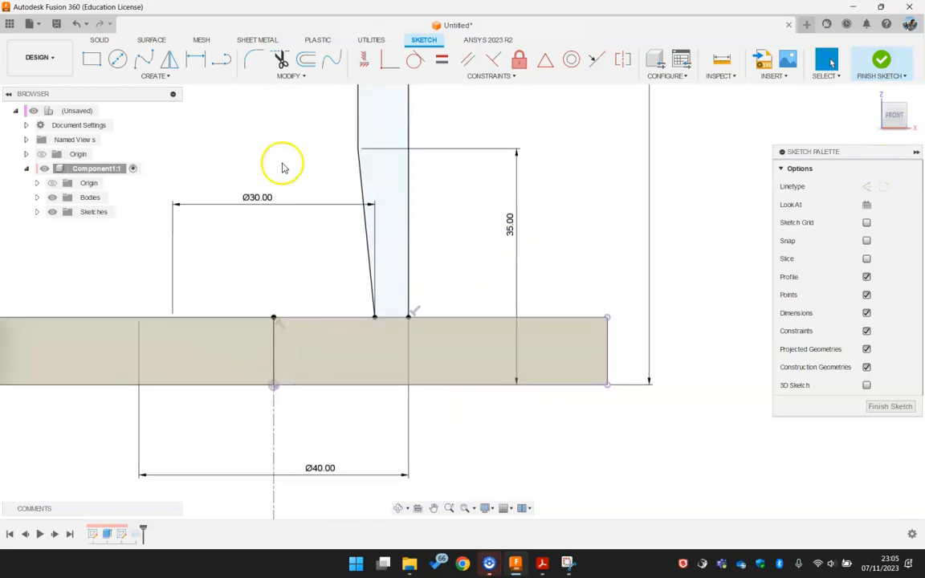
{"action": "left_click", "coordinate": [542, 563]}
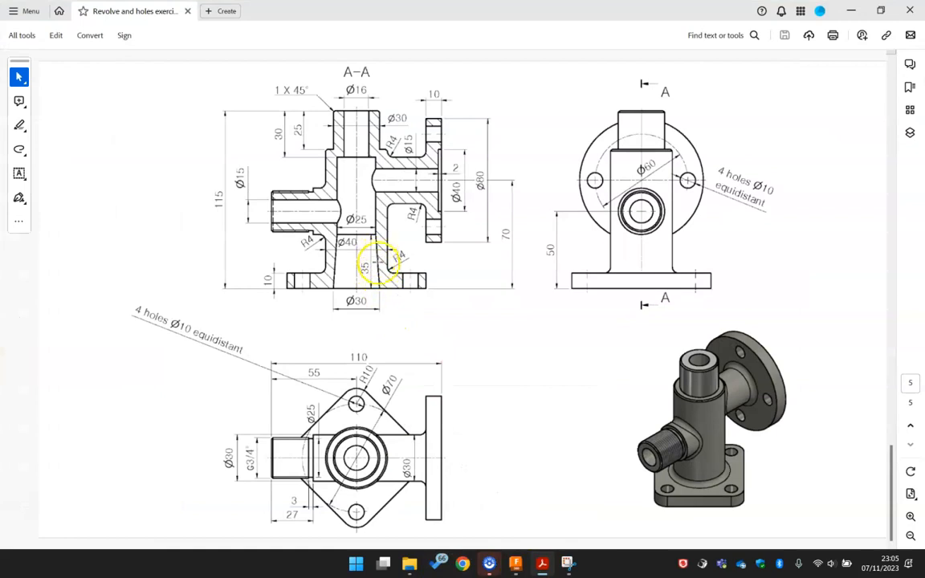
{"action": "left_click", "coordinate": [852, 10]}
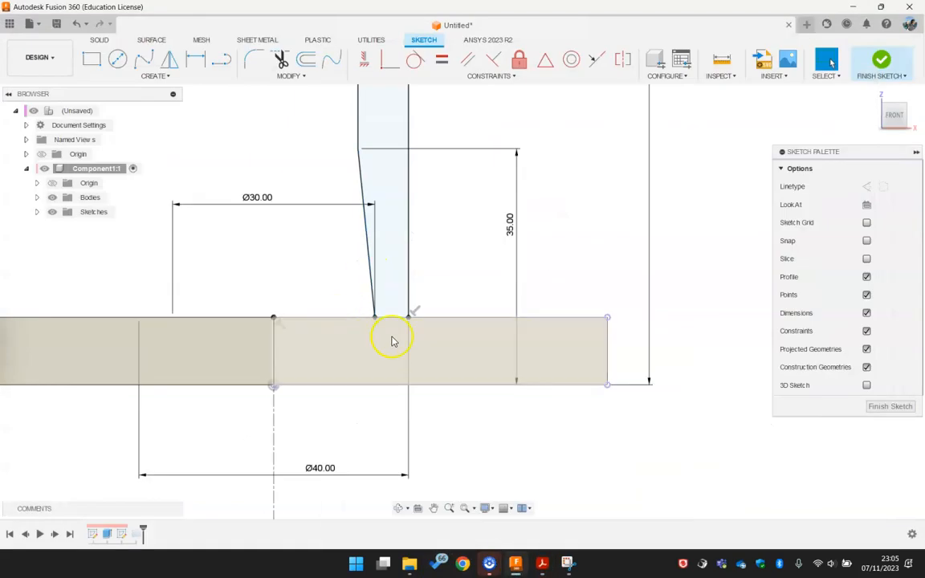
- Draw a line about 10 mm long continuing the taper's direction from the plate's top edge down to its bottom edge
{"action": "left_click", "coordinate": [221, 59]}
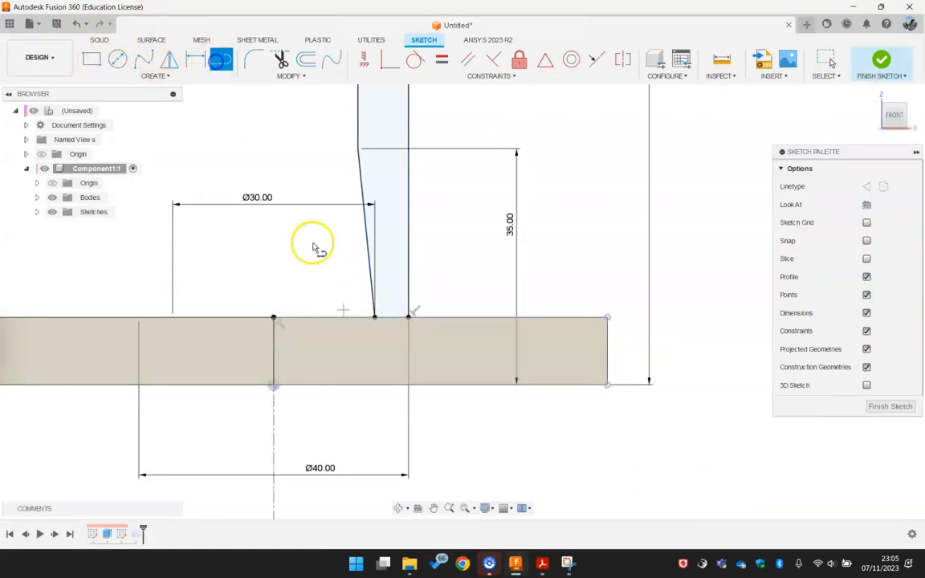
{"action": "left_click", "coordinate": [377, 319]}
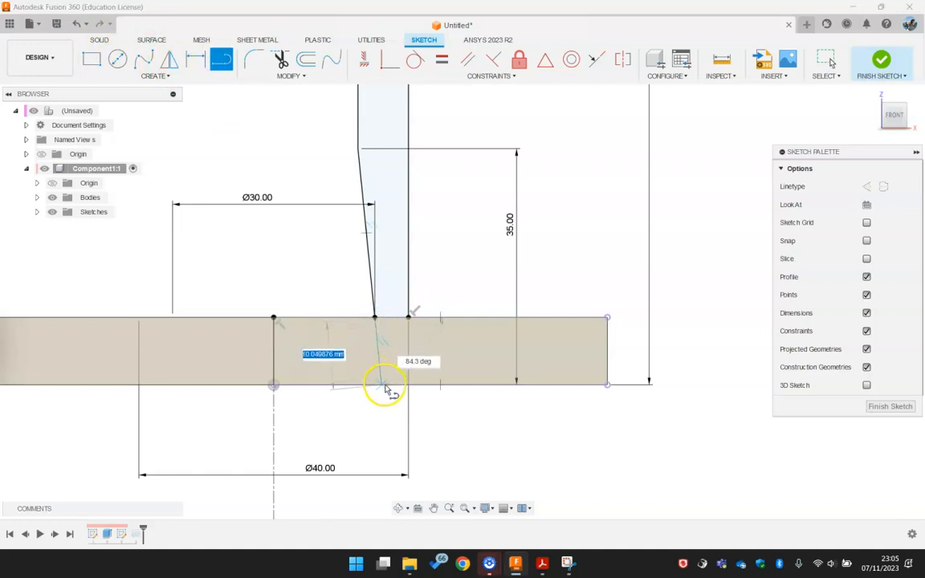
{"action": "left_click", "coordinate": [384, 384]}
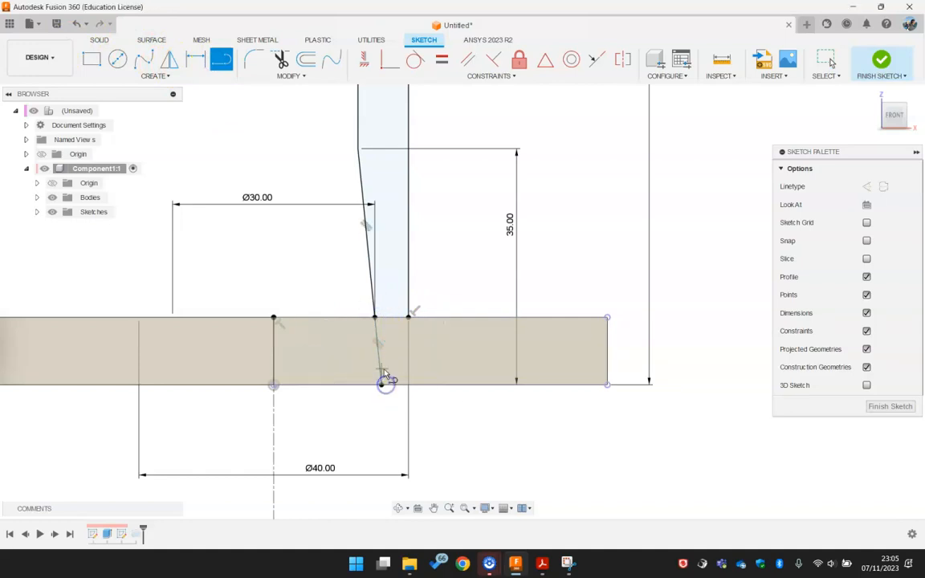
{"action": "left_click", "coordinate": [409, 317]}
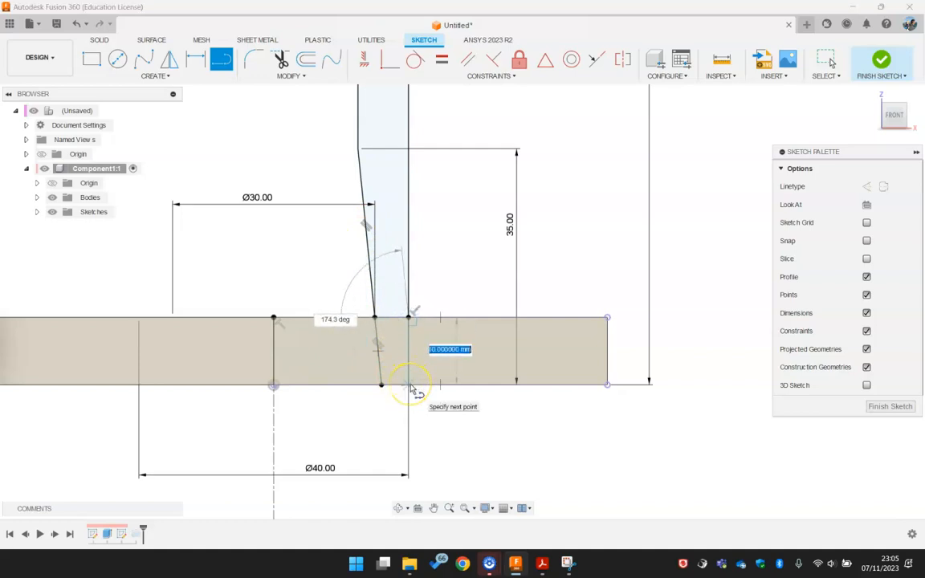
{"action": "key", "text": "Escape"}
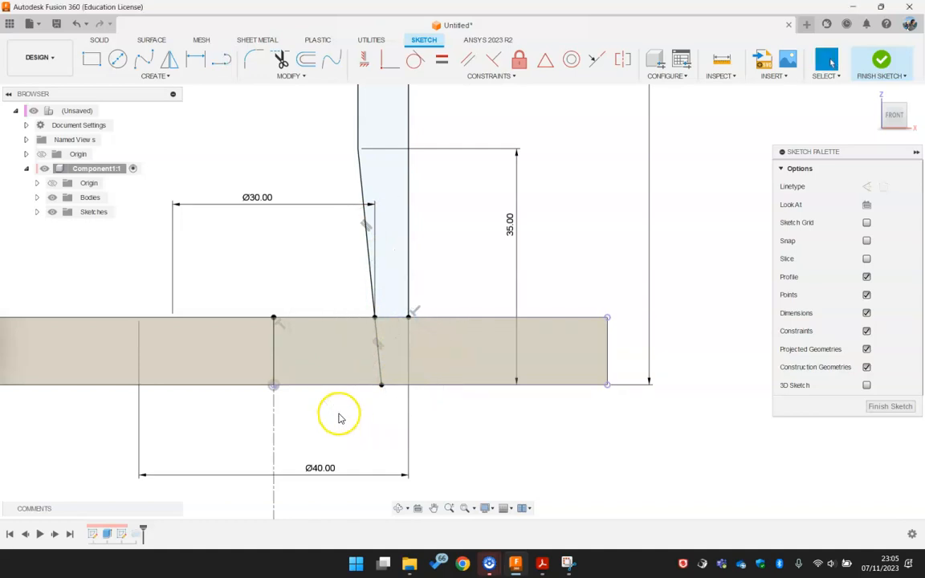
- Inspect the sketch's closed regions with the bodies hidden and profile shading toggled, then restore the bodies and finish the sketch
{"action": "middle_click_drag", "start_coordinate": [386, 314], "coordinate": [394, 344], "text": "shift"}
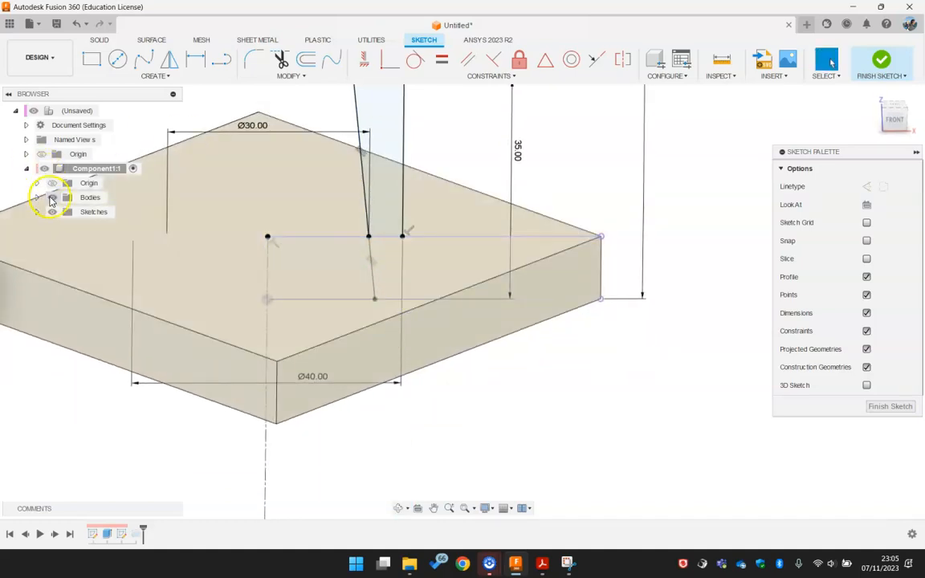
{"action": "left_click", "coordinate": [52, 198]}
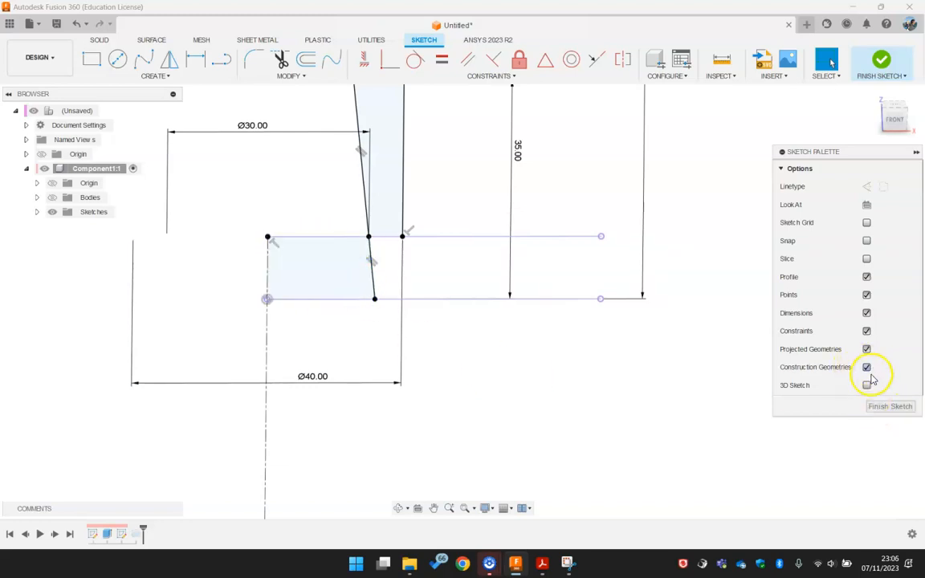
{"action": "left_click", "coordinate": [867, 277]}
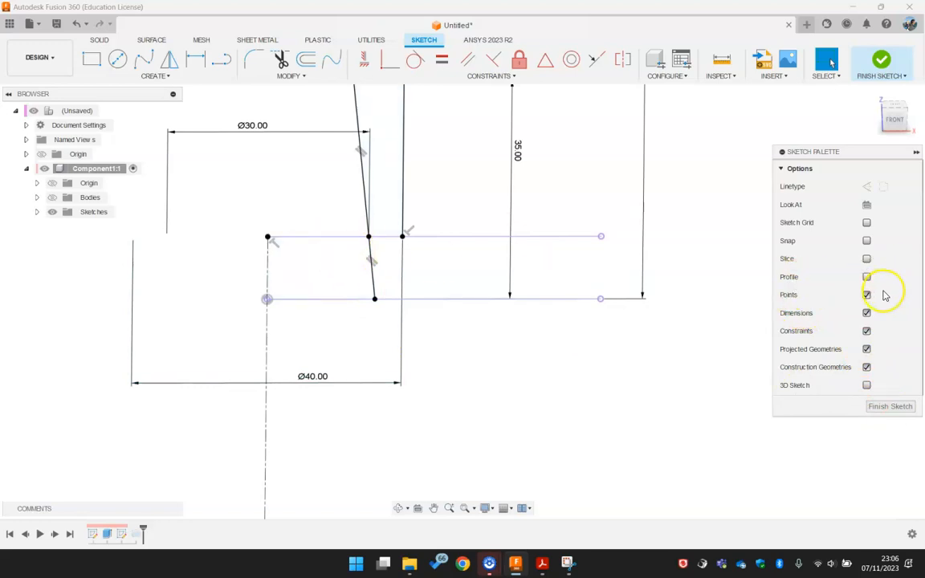
{"action": "left_click", "coordinate": [868, 278]}
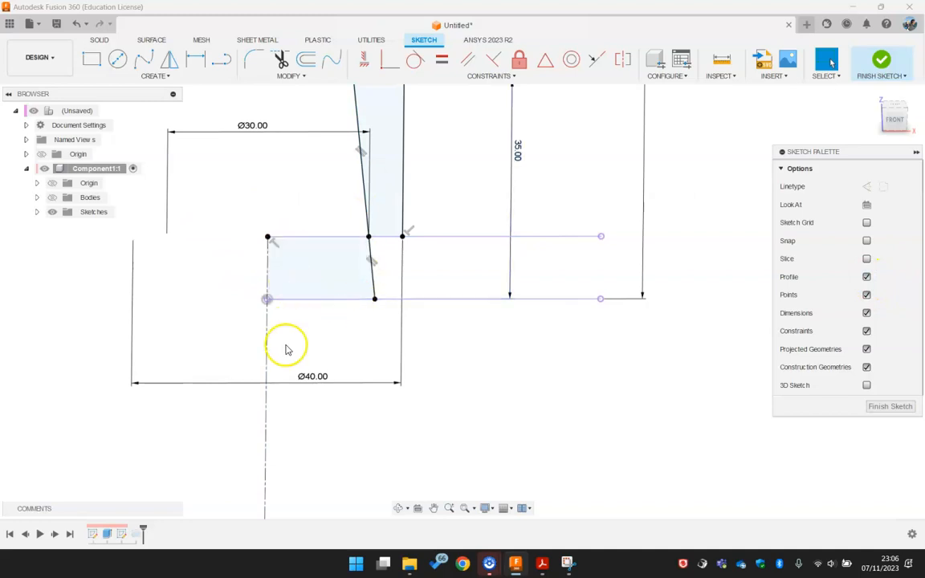
{"action": "scroll", "coordinate": [289, 347], "scroll_direction": "down", "scroll_amount": 2}
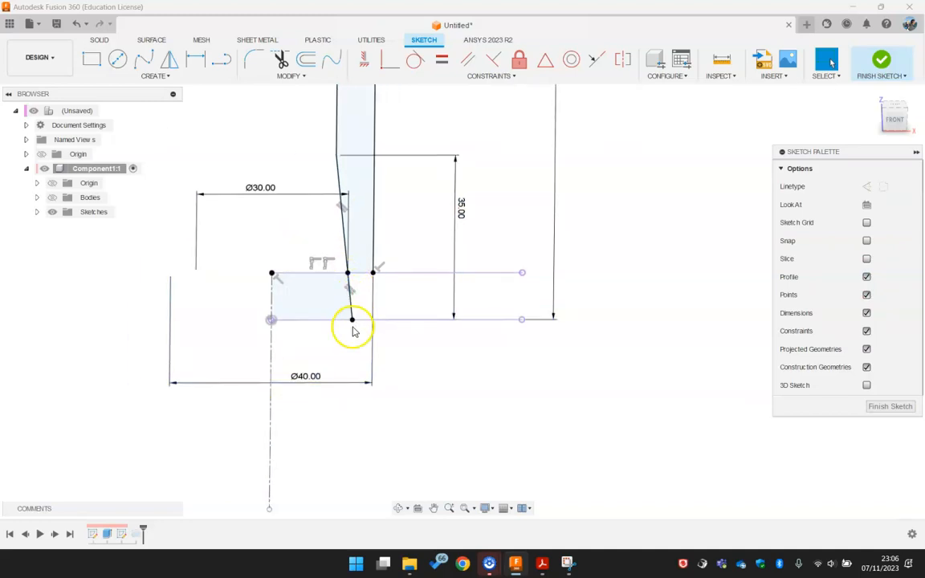
{"action": "left_click", "coordinate": [53, 198]}
{"action": "left_click", "coordinate": [882, 61]}
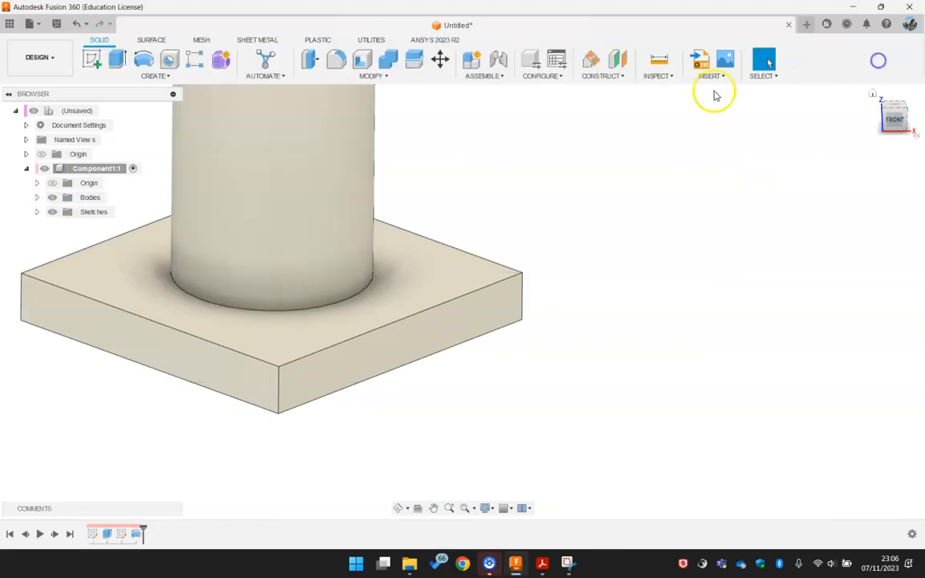
- Identify the column's sketch and revolve in the design history, and make Sketch2 visible in the model
{"action": "left_click", "coordinate": [122, 534]}
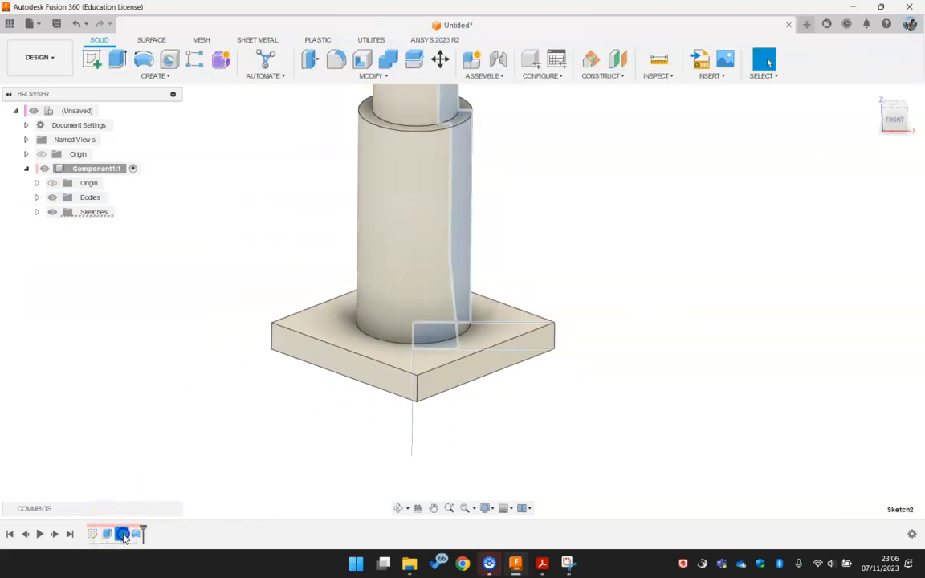
{"action": "left_click", "coordinate": [222, 449]}
{"action": "left_click", "coordinate": [137, 535]}
{"action": "left_click", "coordinate": [257, 419]}
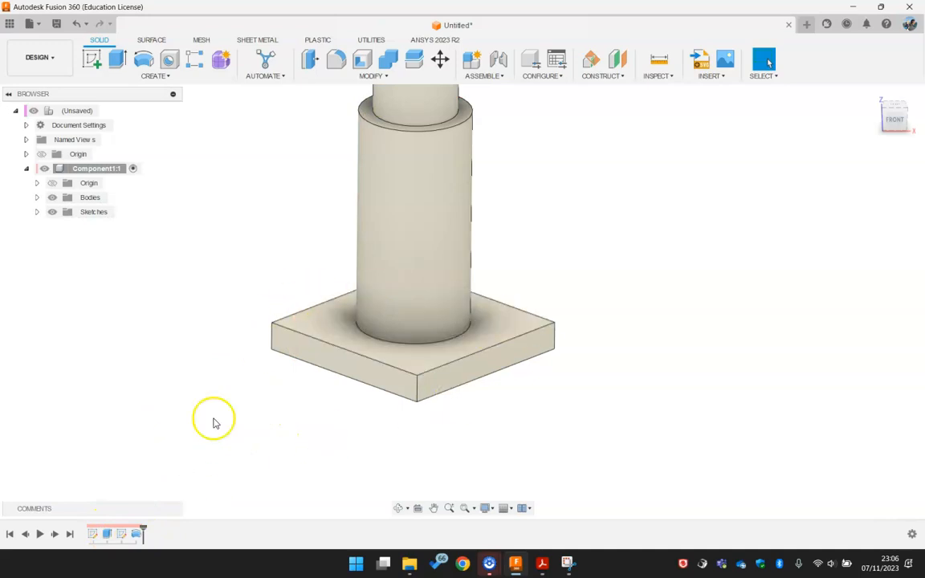
{"action": "left_click", "coordinate": [37, 212]}
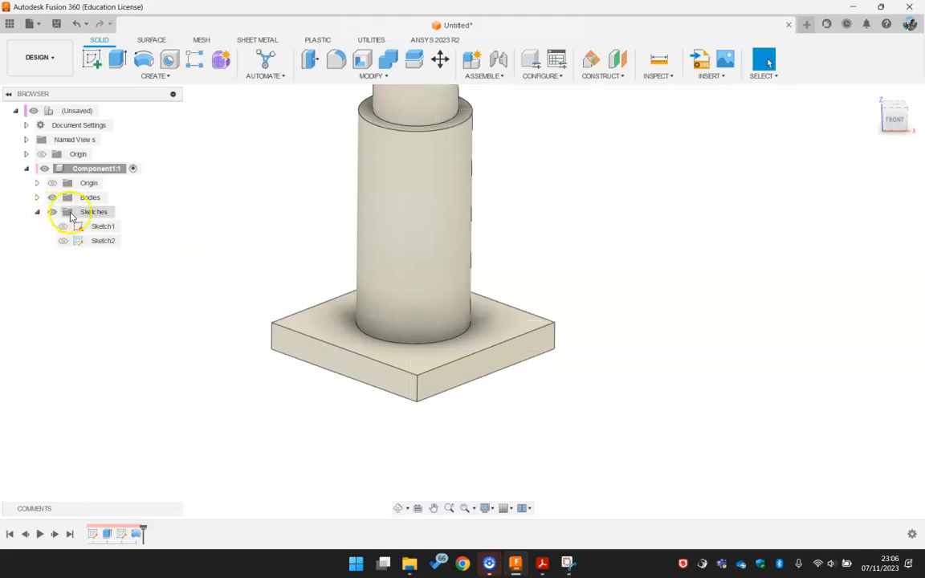
{"action": "left_click", "coordinate": [63, 242]}
{"action": "left_click", "coordinate": [63, 242]}
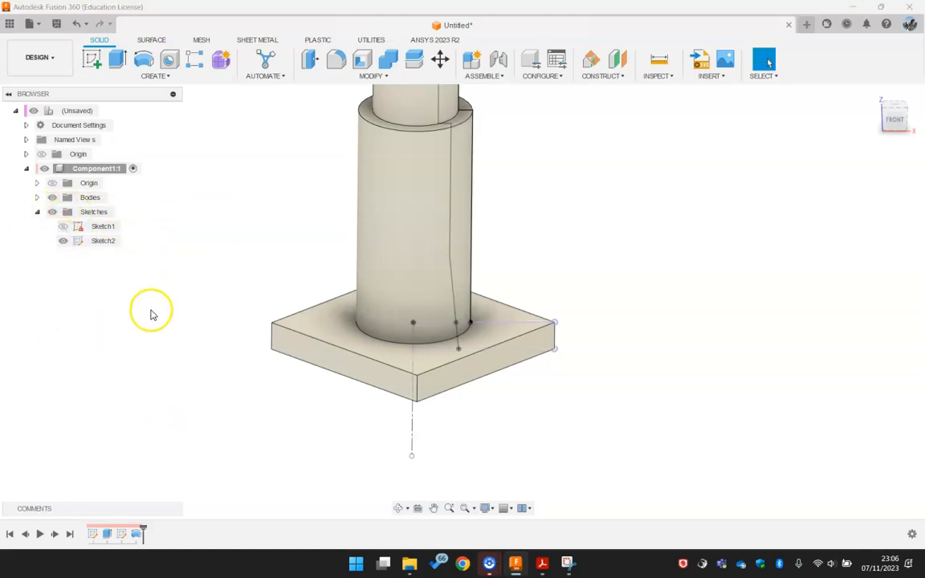
- Revolve the closed sketch region inside the base plate 360° about the vertical centreline as a cut
{"action": "middle_click_drag", "start_coordinate": [184, 353], "coordinate": [216, 312], "text": "shift"}
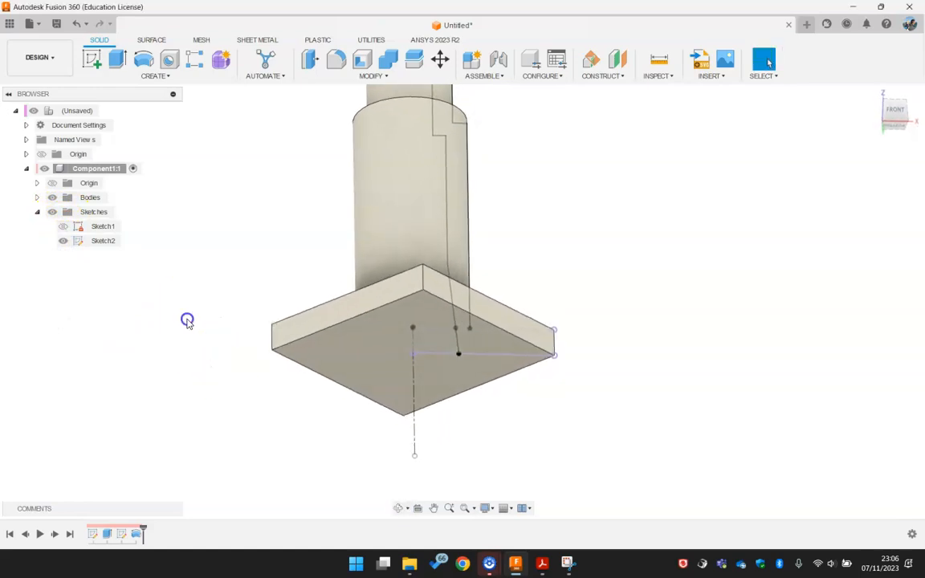
{"action": "left_click", "coordinate": [151, 60]}
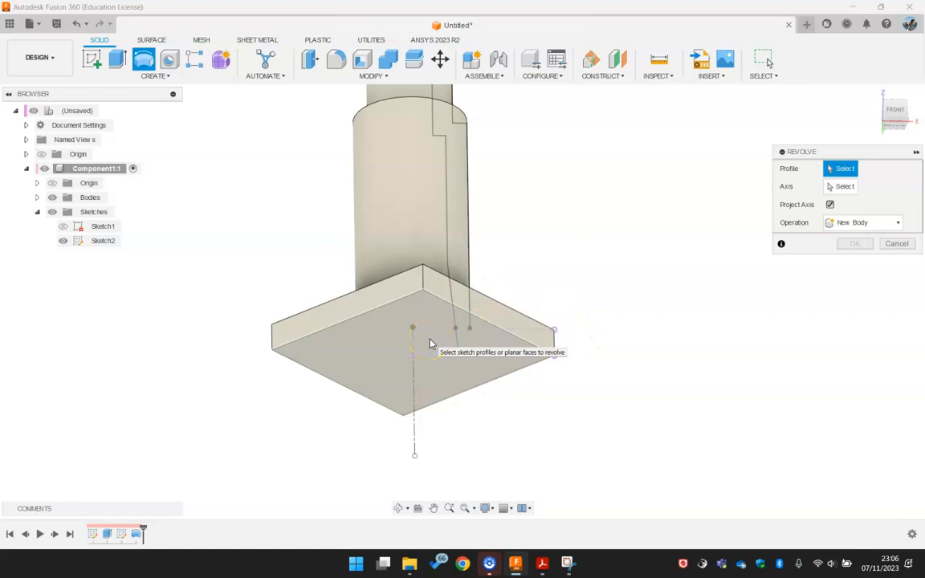
{"action": "left_click", "coordinate": [429, 341]}
{"action": "left_click", "coordinate": [445, 371]}
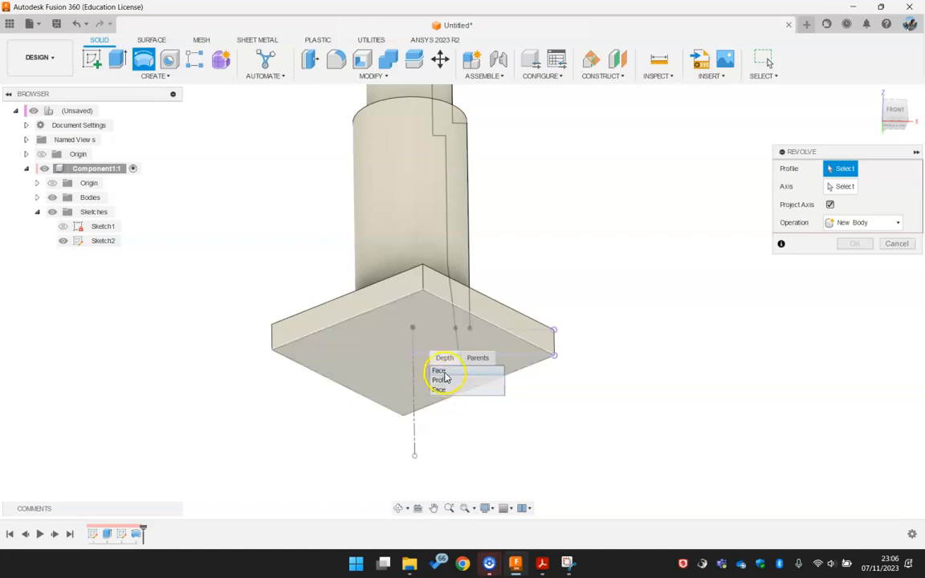
{"action": "left_click", "coordinate": [444, 383]}
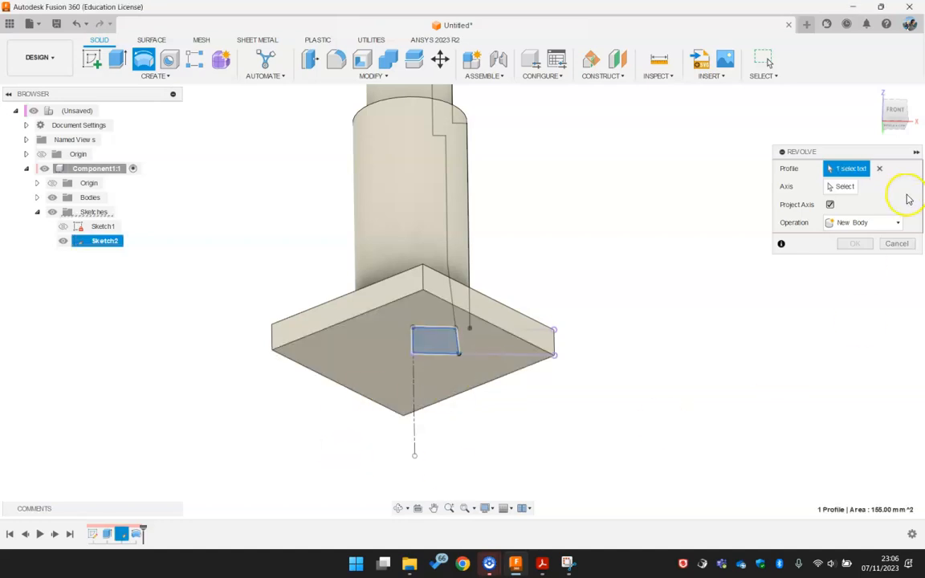
{"action": "left_click", "coordinate": [856, 190]}
{"action": "left_click", "coordinate": [415, 428]}
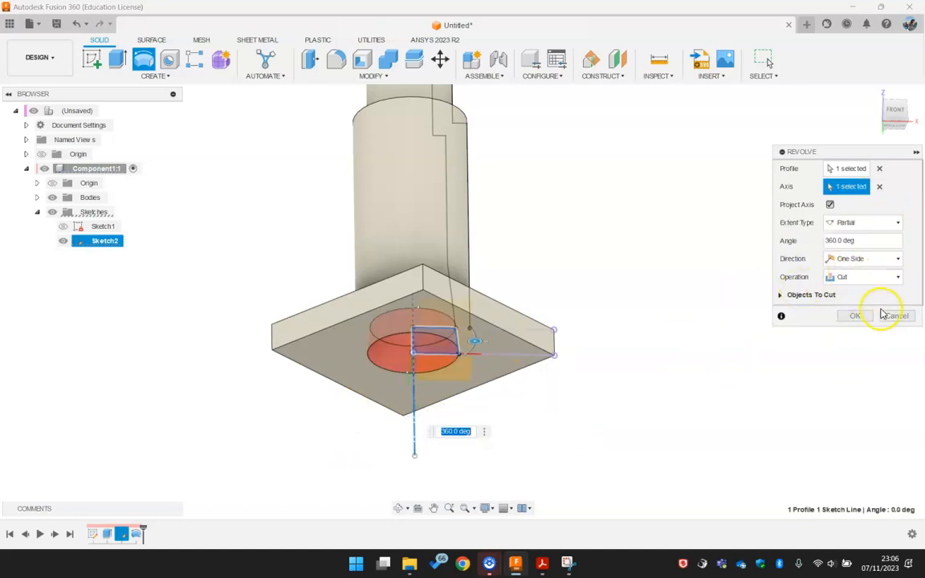
{"action": "left_click", "coordinate": [857, 316]}
- Inspect the base opening and column, then check the side flange in the PDF drawing and the annotated part picture
{"action": "middle_click_drag", "start_coordinate": [665, 257], "coordinate": [601, 331], "text": "shift"}
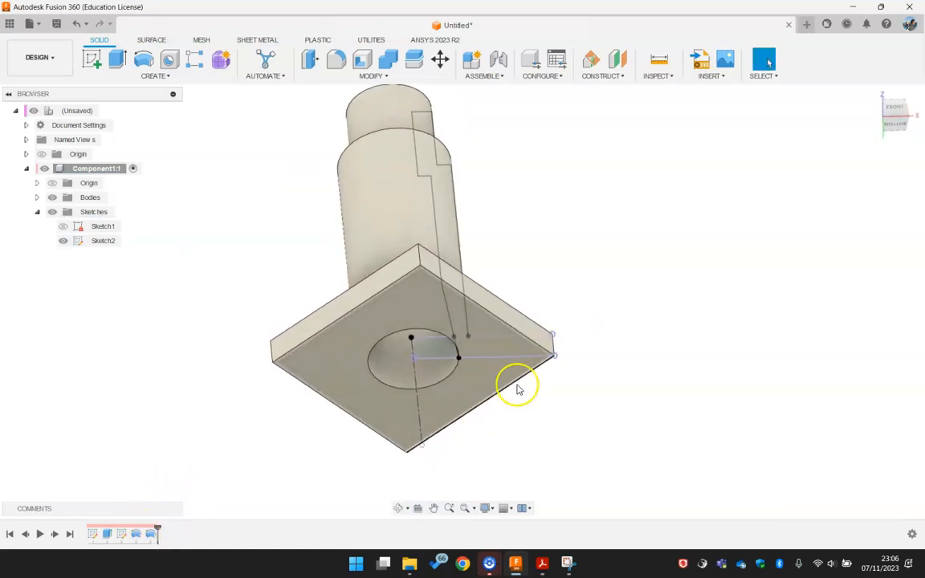
{"action": "mouse_move", "coordinate": [369, 240]}
{"action": "middle_mouse_down", "text": "shift"}
{"action": "mouse_move", "coordinate": [410, 303]}
{"action": "mouse_move", "coordinate": [377, 291]}
{"action": "middle_mouse_up", "text": "shift"}
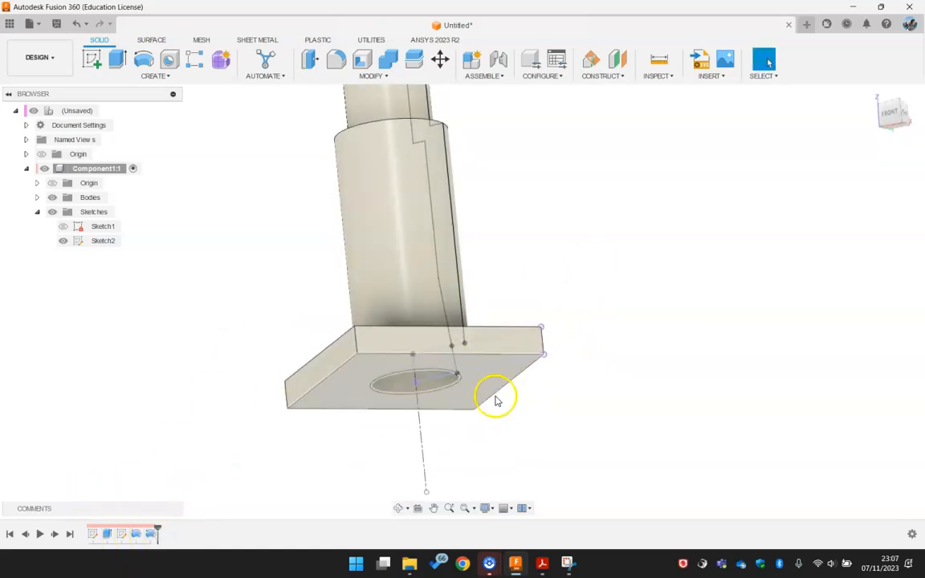
{"action": "scroll", "coordinate": [493, 386], "scroll_direction": "down", "scroll_amount": 2}
{"action": "middle_click_drag", "start_coordinate": [535, 296], "coordinate": [534, 318], "text": "shift"}
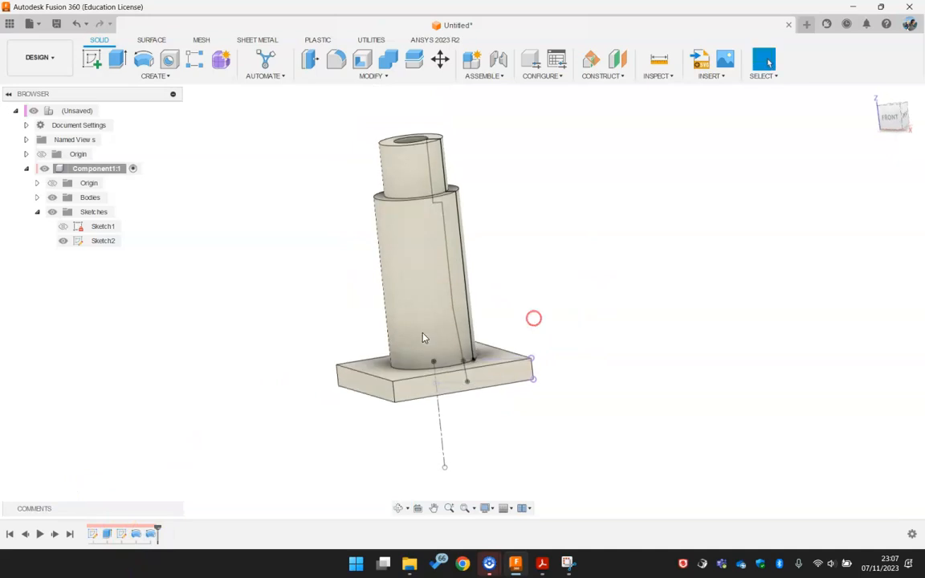
{"action": "left_click", "coordinate": [543, 565]}
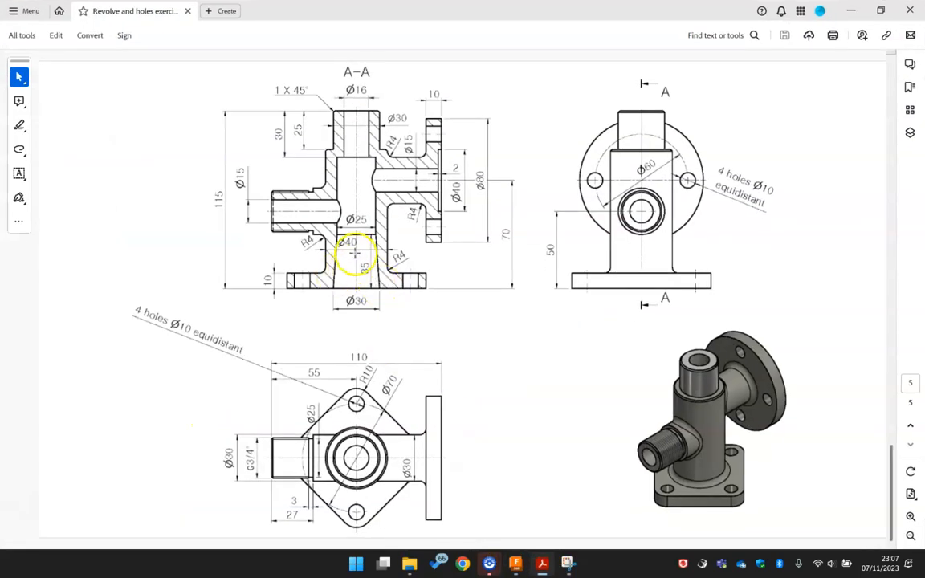
{"action": "left_click", "coordinate": [568, 563]}
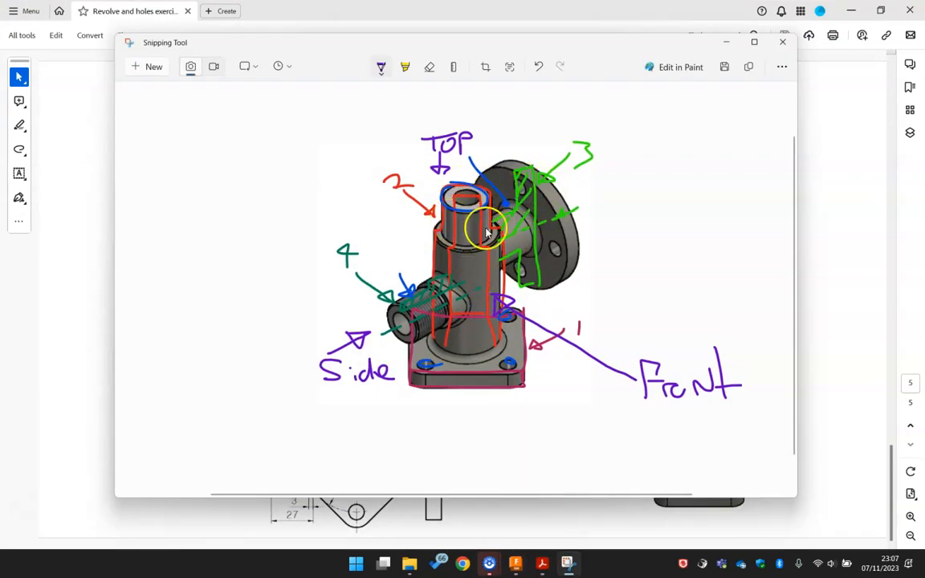
{"action": "left_click", "coordinate": [690, 15]}
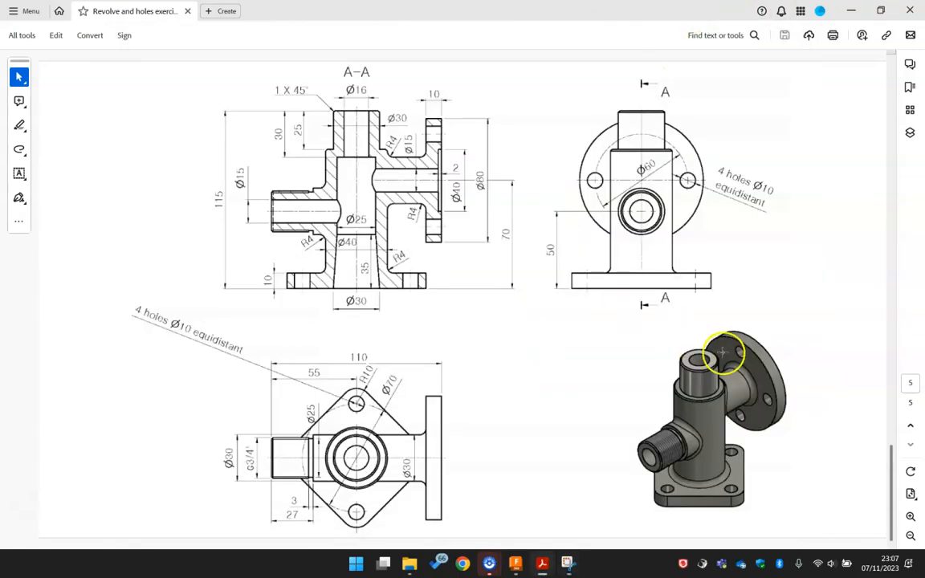
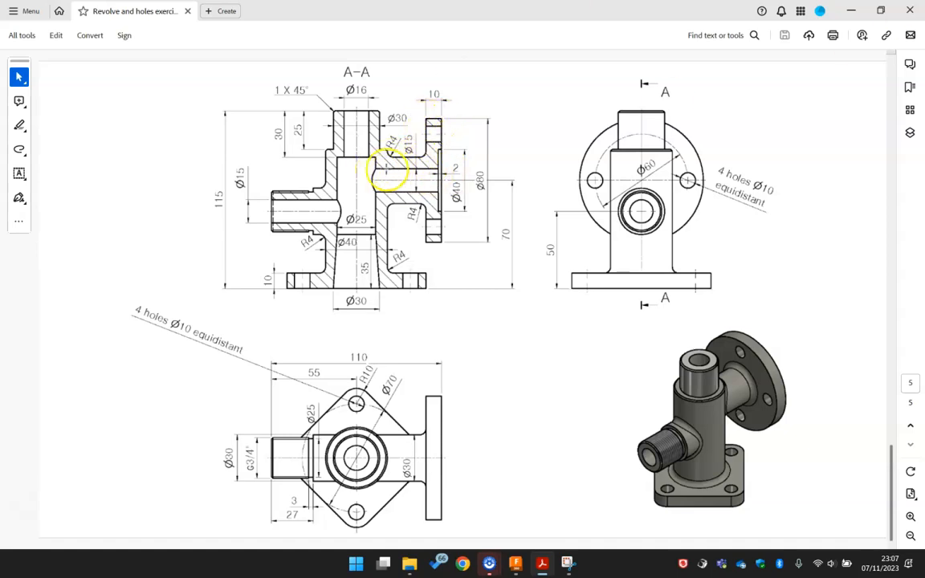
{"action": "left_click", "coordinate": [857, 11]}
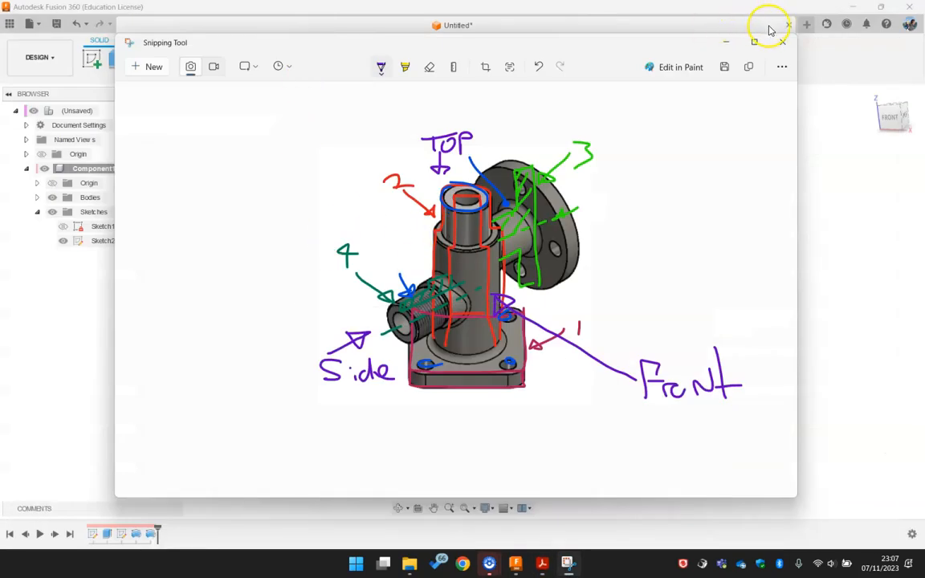
{"action": "left_click", "coordinate": [769, 30]}
- Hide Sketch2 and show the component's origin planes around the column
{"action": "mouse_move", "coordinate": [543, 312]}
{"action": "middle_mouse_down", "text": "shift"}
{"action": "mouse_move", "coordinate": [553, 260]}
{"action": "mouse_move", "coordinate": [516, 185]}
{"action": "mouse_move", "coordinate": [482, 249]}
{"action": "mouse_move", "coordinate": [485, 234]}
{"action": "mouse_move", "coordinate": [485, 258]}
{"action": "middle_mouse_up", "text": "shift"}
{"action": "left_click", "coordinate": [63, 244]}
{"action": "left_click", "coordinate": [63, 242]}
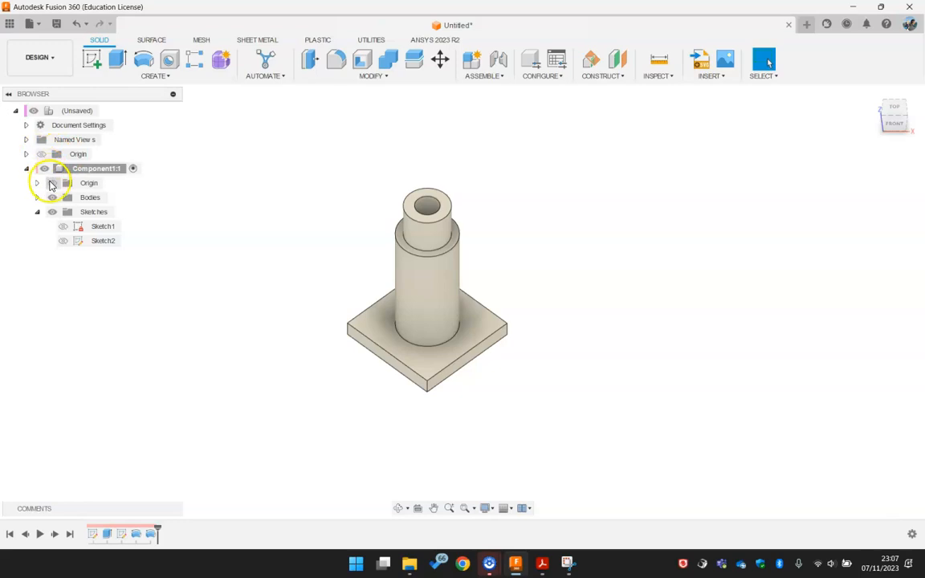
{"action": "left_click", "coordinate": [52, 184]}
{"action": "middle_click_drag", "start_coordinate": [506, 217], "coordinate": [555, 196], "text": "shift"}
{"action": "middle_click_drag", "start_coordinate": [498, 302], "coordinate": [833, 190], "text": "shift"}
{"action": "mouse_move", "coordinate": [590, 252]}
{"action": "middle_mouse_down", "text": "shift"}
{"action": "mouse_move", "coordinate": [591, 268]}
{"action": "mouse_move", "coordinate": [594, 250]}
{"action": "middle_mouse_up", "text": "shift"}
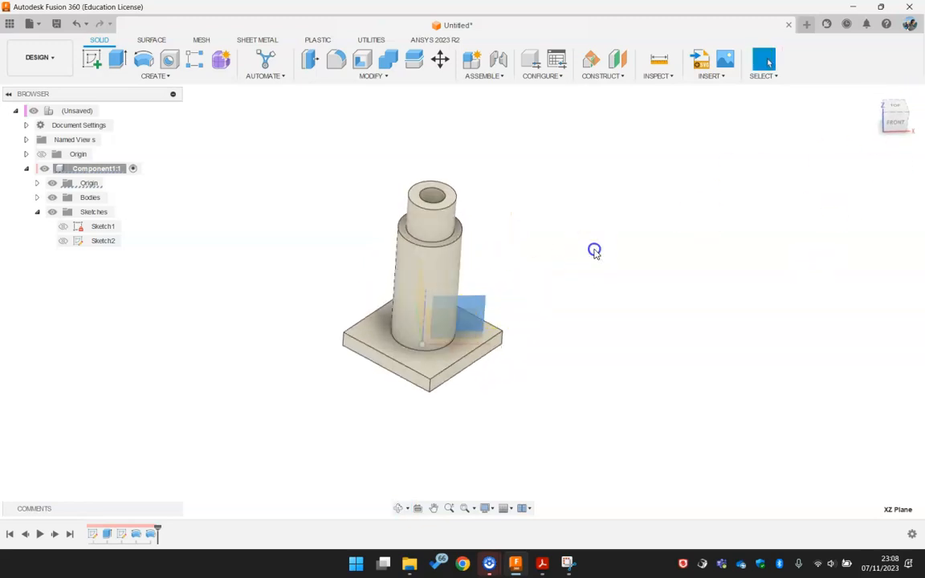
- Start a new sketch on the component's XZ plane and hide the origin planes
{"action": "left_click", "coordinate": [91, 61]}
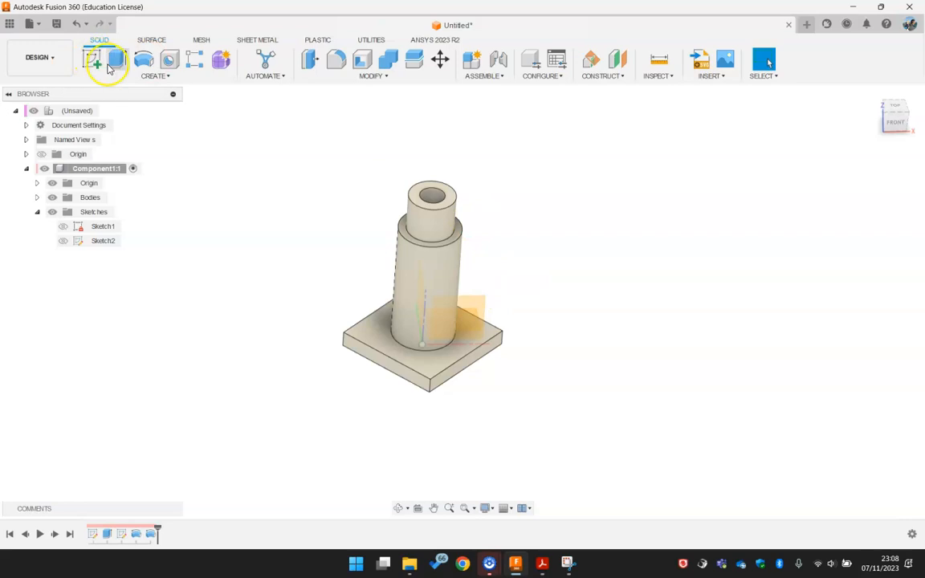
{"action": "right_click", "coordinate": [479, 304]}
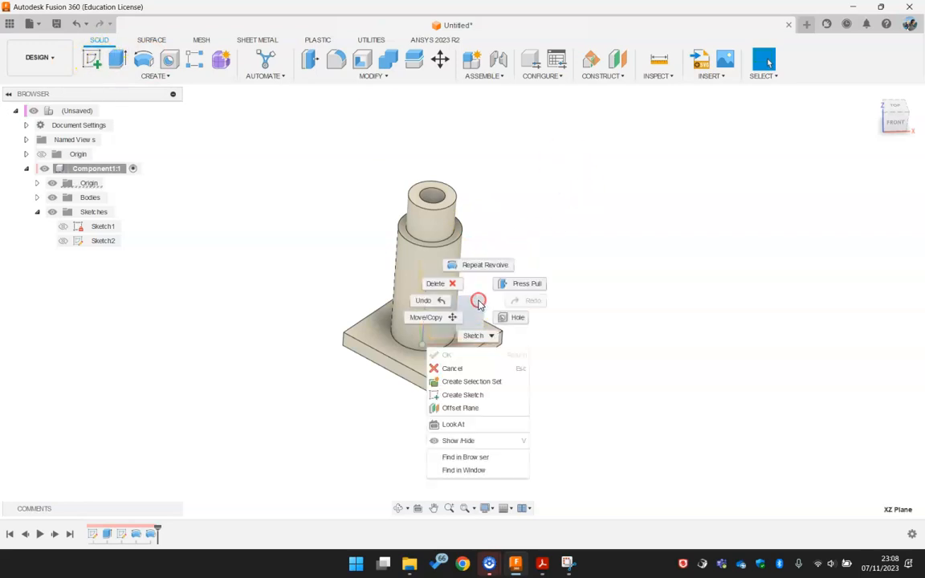
{"action": "left_click", "coordinate": [467, 394]}
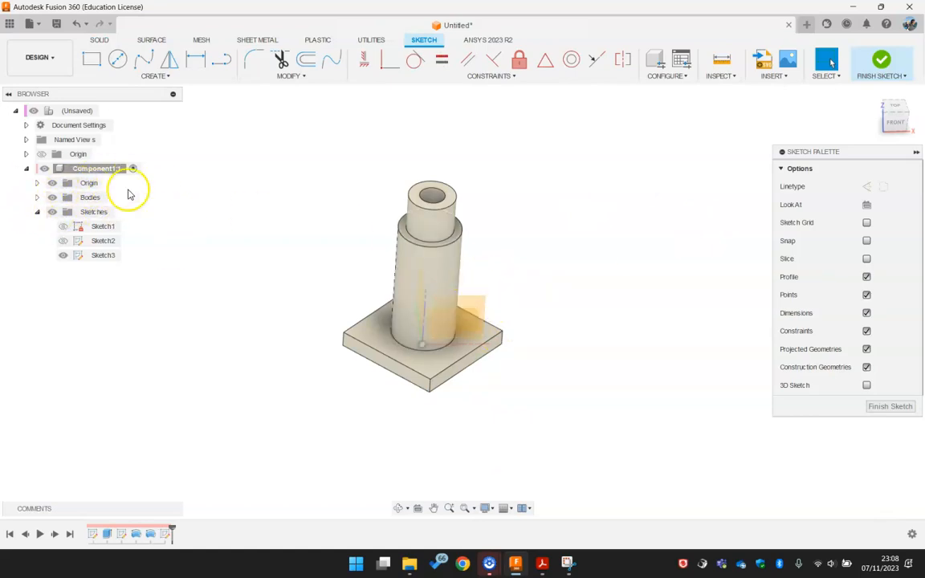
{"action": "left_click", "coordinate": [89, 183]}
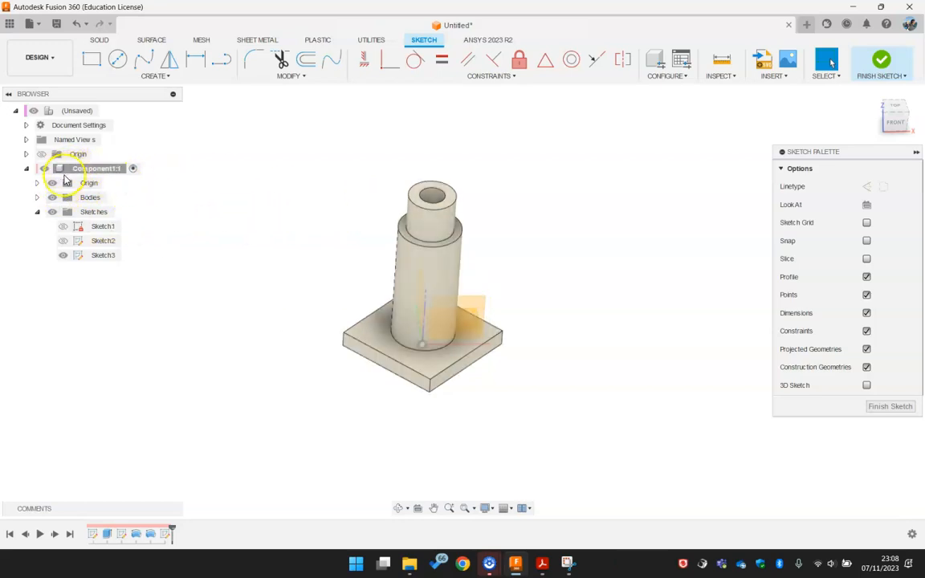
{"action": "left_click", "coordinate": [51, 184]}
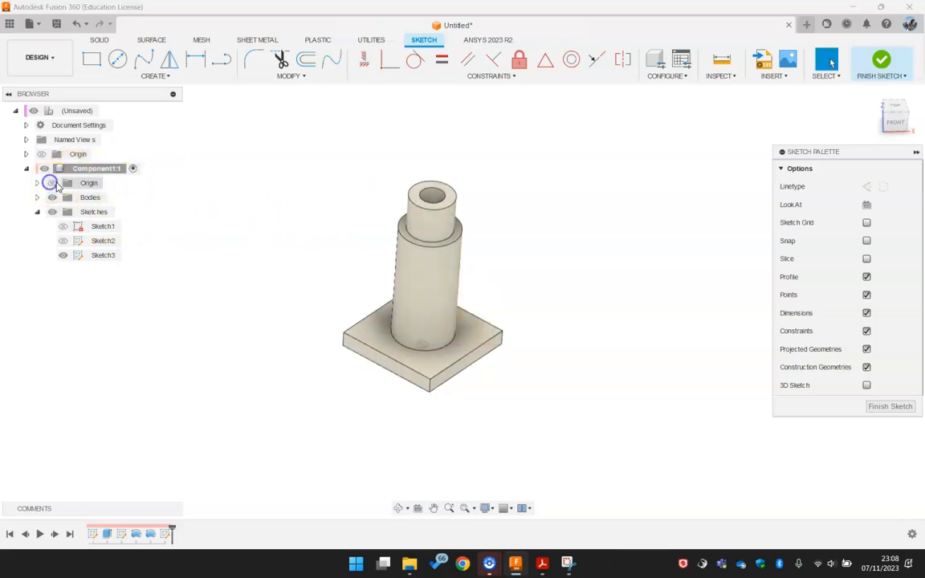
- Draw a vertical line about 41 mm long straight down from the origin in the front view, then finish the sketch
{"action": "left_click", "coordinate": [897, 122]}
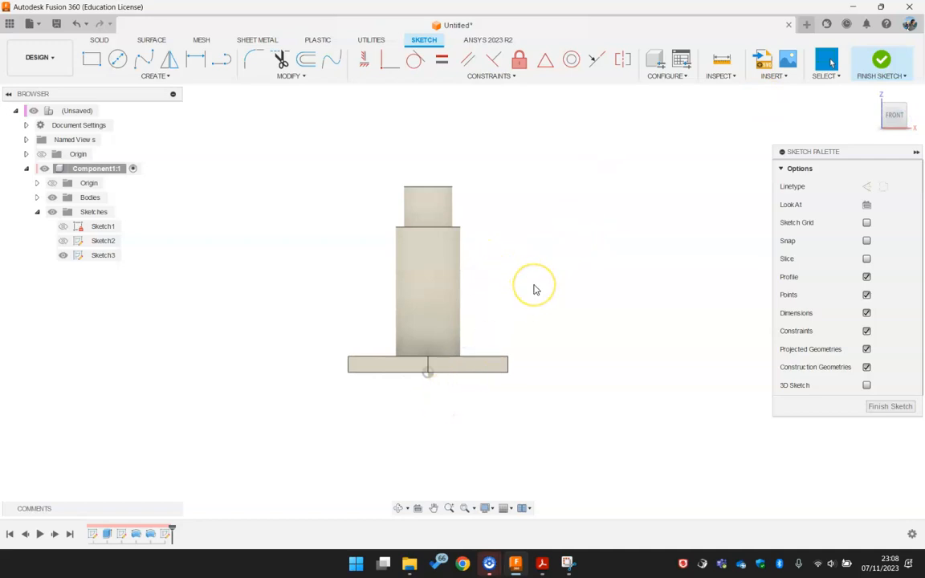
{"action": "middle_click_drag", "start_coordinate": [536, 291], "coordinate": [514, 306], "text": "shift"}
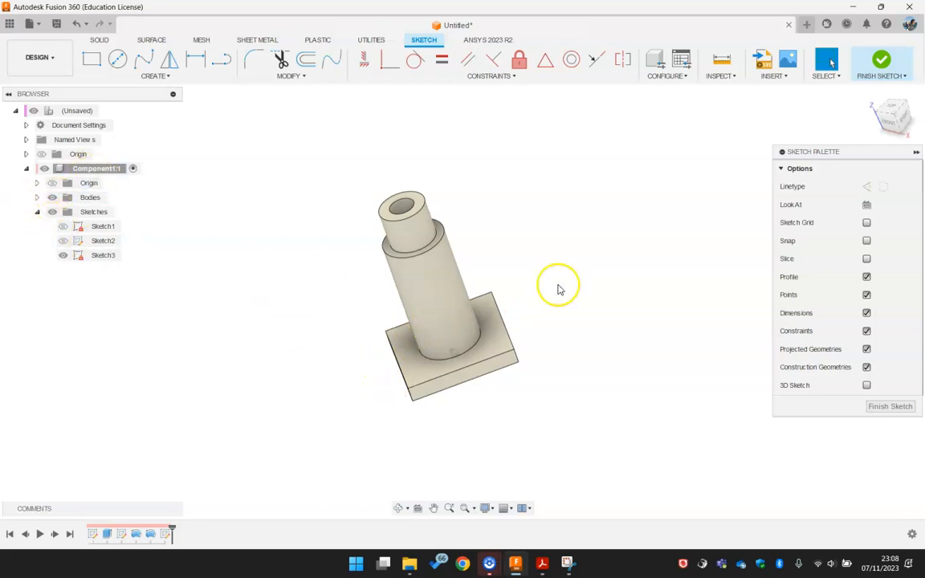
{"action": "left_click", "coordinate": [868, 207]}
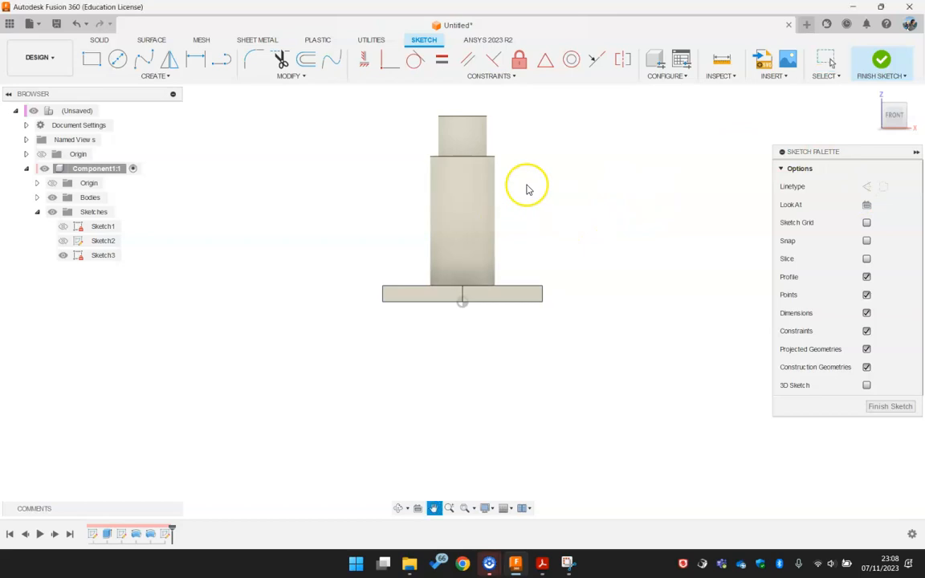
{"action": "middle_click_drag", "start_coordinate": [529, 199], "coordinate": [486, 254]}
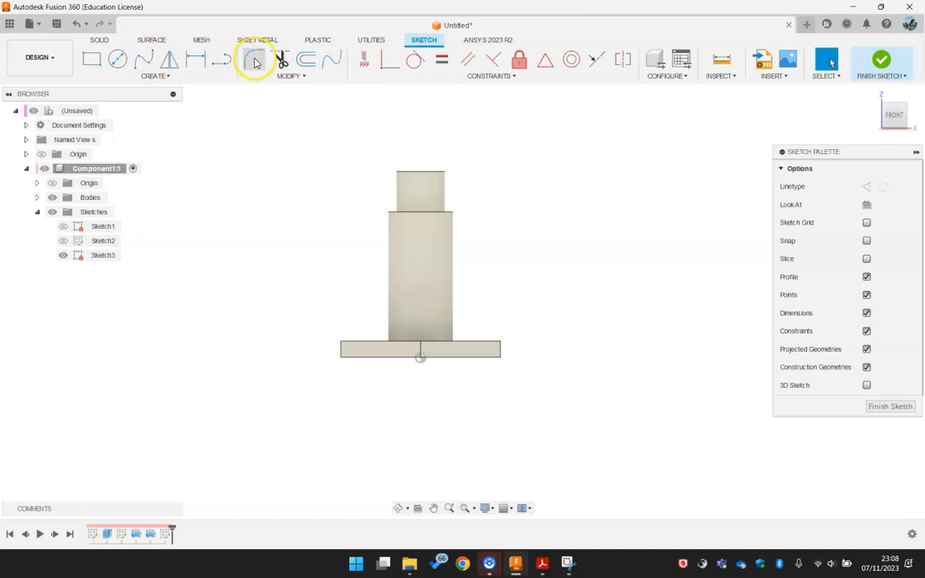
{"action": "left_click", "coordinate": [222, 59]}
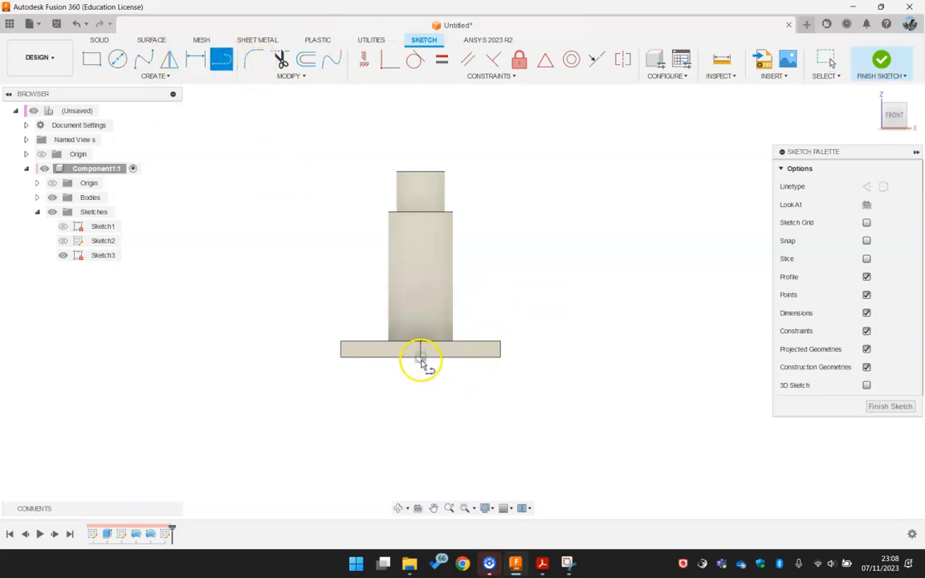
{"action": "left_click", "coordinate": [420, 360]}
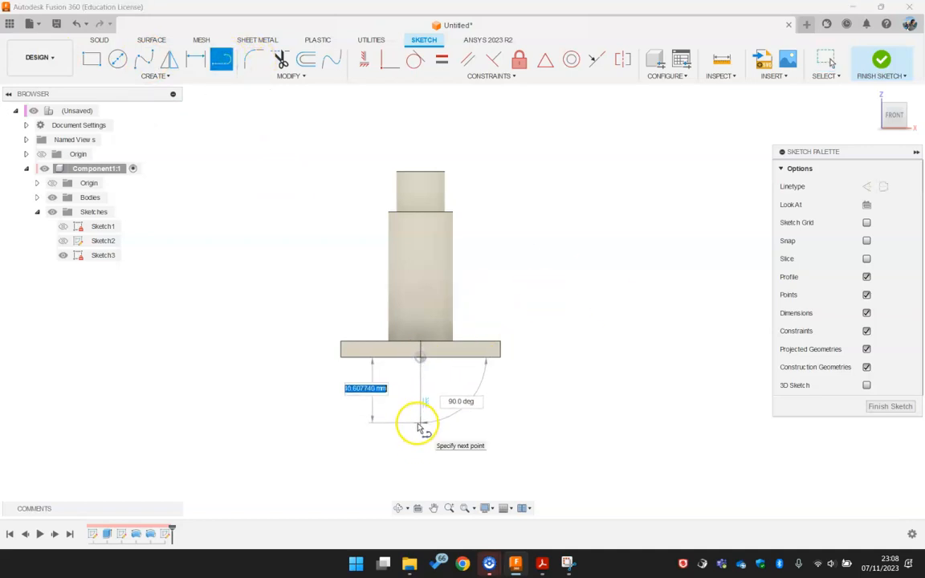
{"action": "left_click", "coordinate": [419, 423]}
{"action": "left_click", "coordinate": [502, 424]}
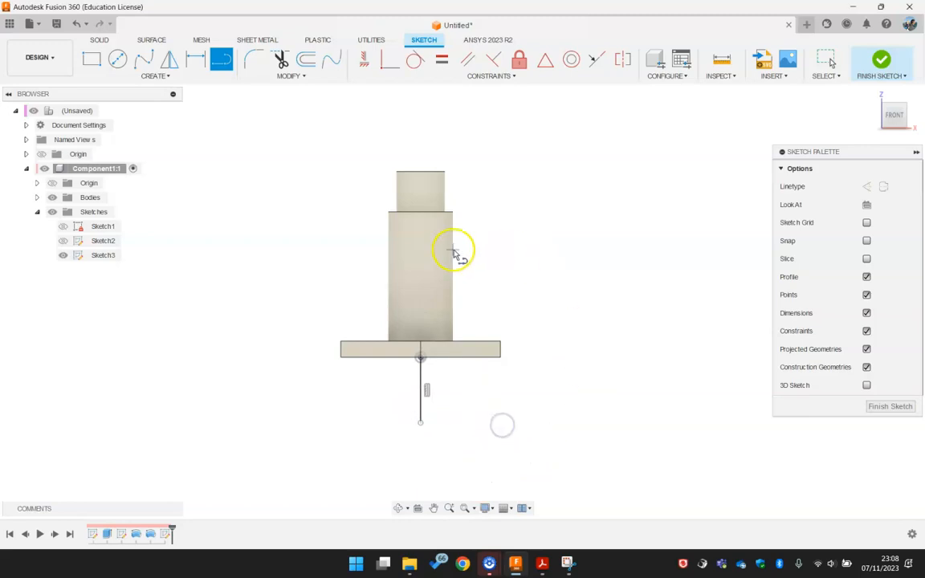
{"action": "scroll", "coordinate": [454, 254], "scroll_direction": "up", "scroll_amount": 2}
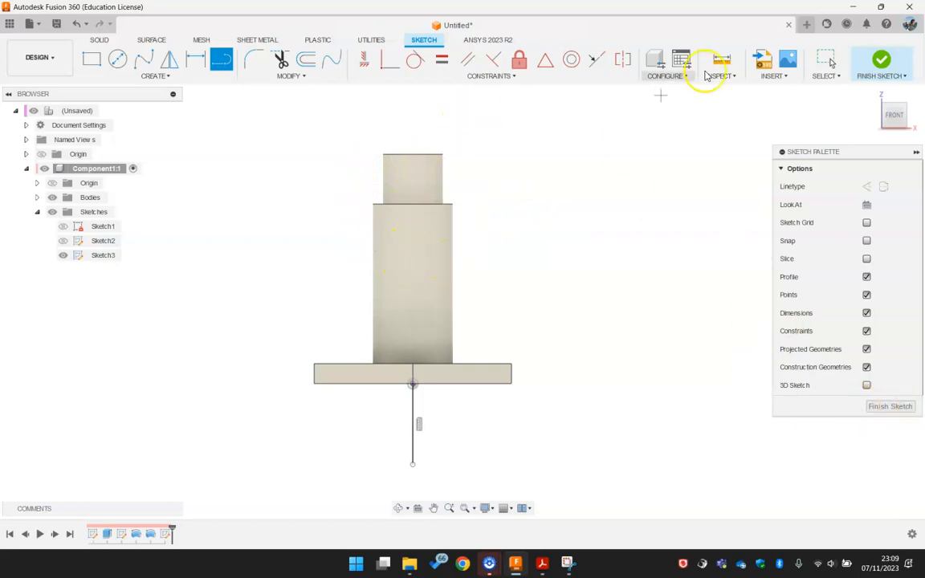
{"action": "left_click", "coordinate": [882, 60]}
{"action": "mouse_move", "coordinate": [215, 248]}
{"action": "middle_mouse_down", "text": "shift"}
{"action": "mouse_move", "coordinate": [251, 189]}
{"action": "mouse_move", "coordinate": [250, 213]}
{"action": "middle_mouse_up", "text": "shift"}
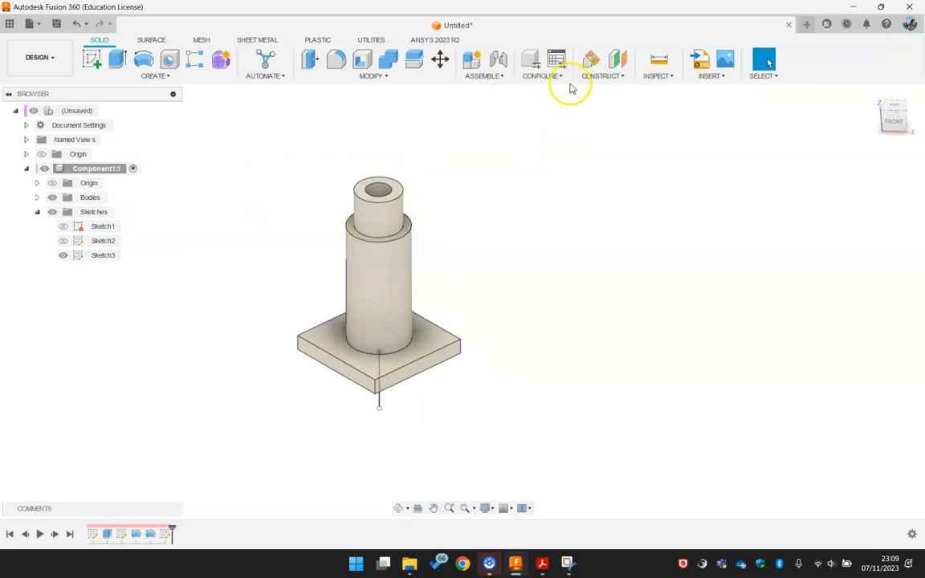
{"action": "left_click", "coordinate": [613, 80]}
{"action": "left_click", "coordinate": [611, 78]}
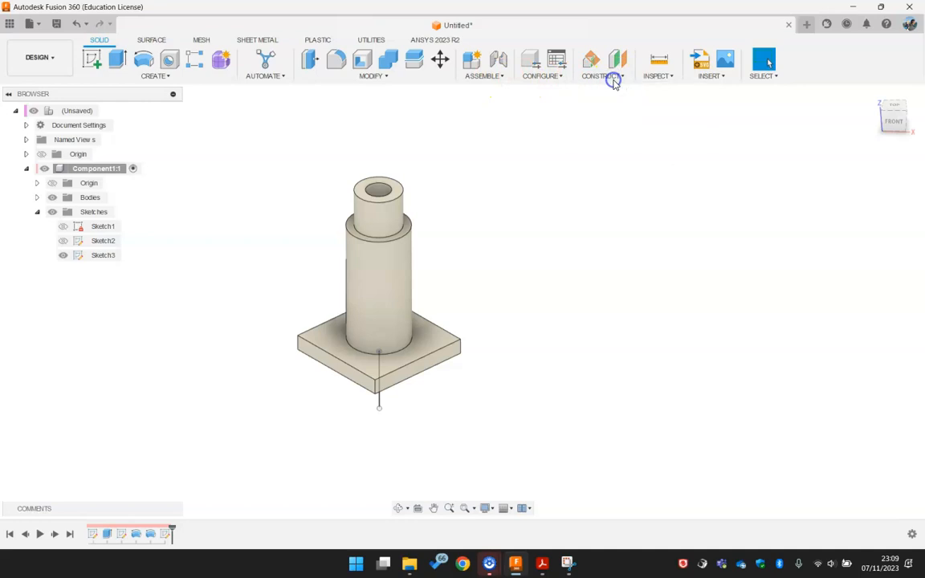
{"action": "left_click", "coordinate": [663, 79]}
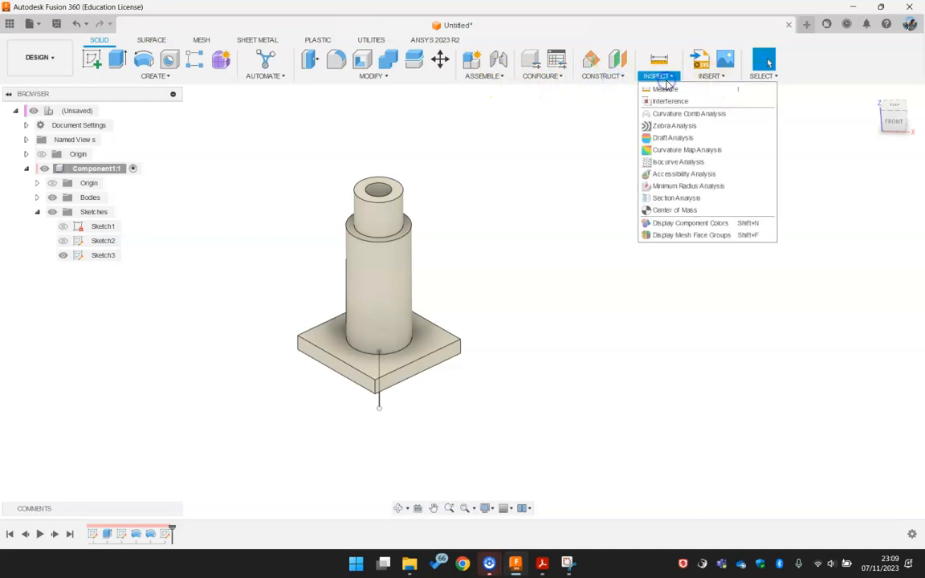
{"action": "left_click", "coordinate": [666, 200]}
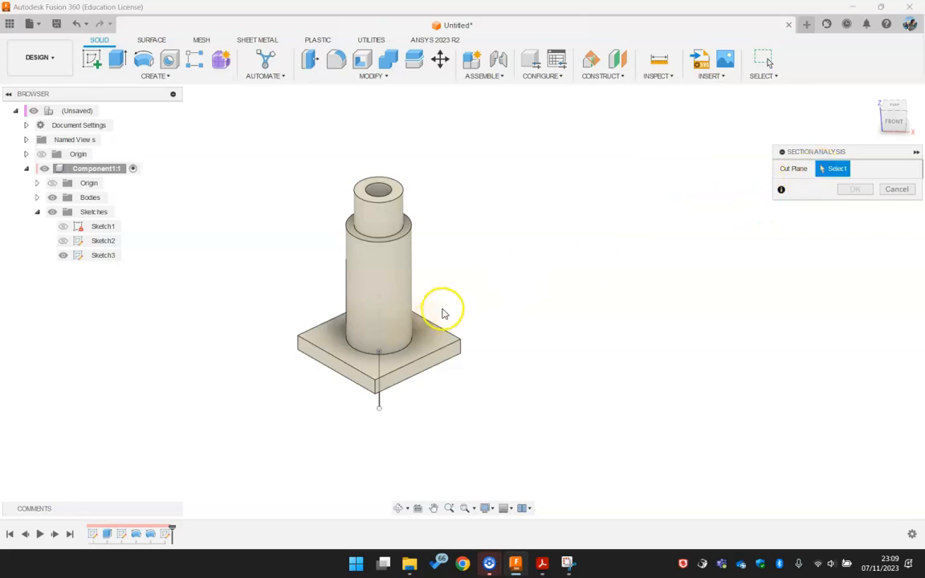
{"action": "middle_click_drag", "start_coordinate": [474, 280], "coordinate": [510, 290], "text": "shift"}
{"action": "left_click", "coordinate": [53, 183]}
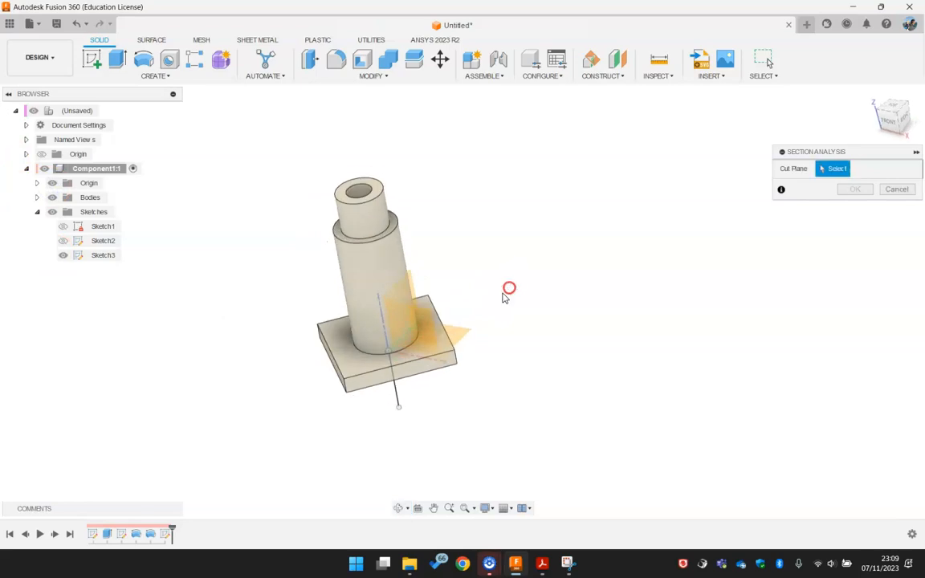
{"action": "left_click", "coordinate": [423, 321]}
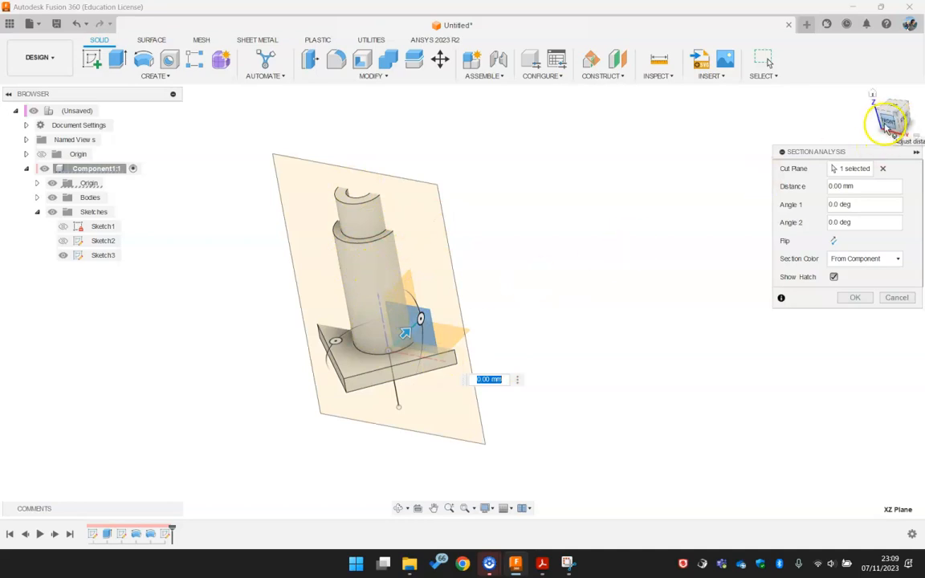
{"action": "left_click", "coordinate": [835, 242]}
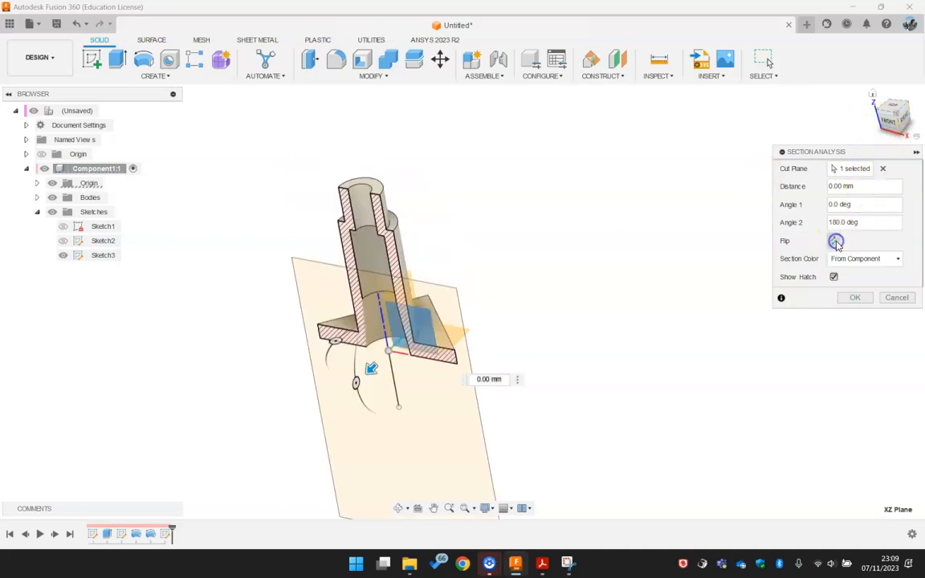
{"action": "left_click", "coordinate": [894, 298]}
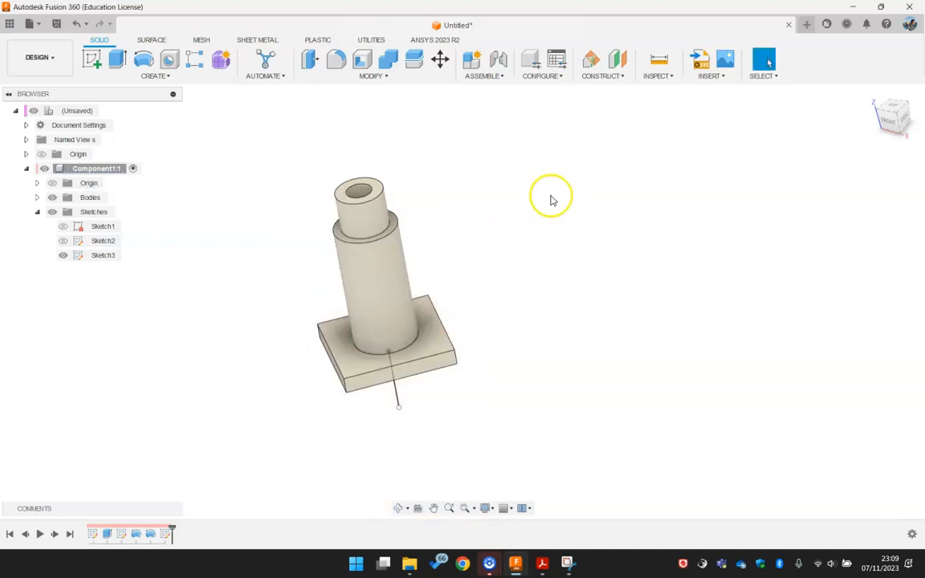
- Try a section cut about 32 mm in from the base plate's side face, and replace it with a flipped cut on the XZ plane
{"action": "left_click", "coordinate": [659, 77]}
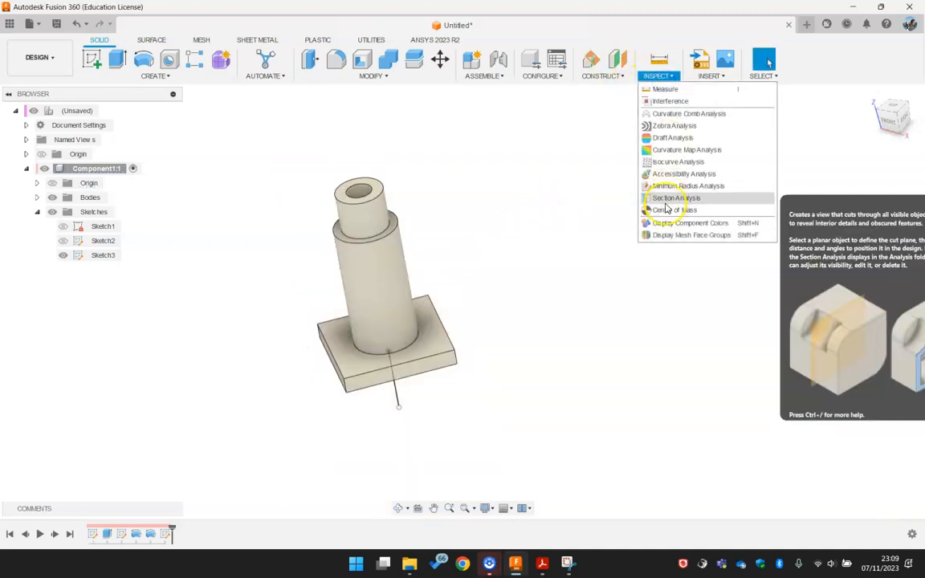
{"action": "left_click", "coordinate": [668, 199]}
{"action": "left_click", "coordinate": [421, 373]}
{"action": "left_click_drag", "start_coordinate": [427, 382], "coordinate": [416, 358]}
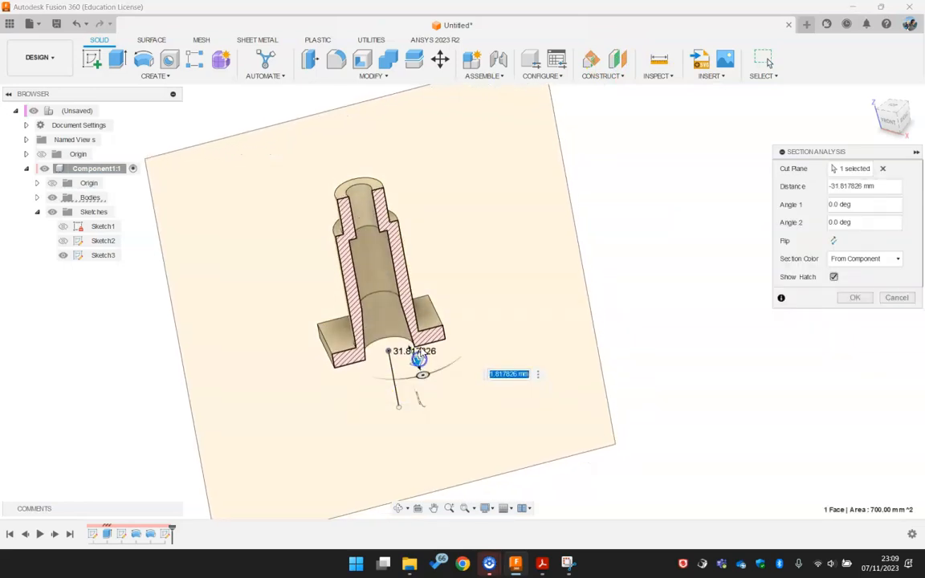
{"action": "left_click", "coordinate": [883, 169]}
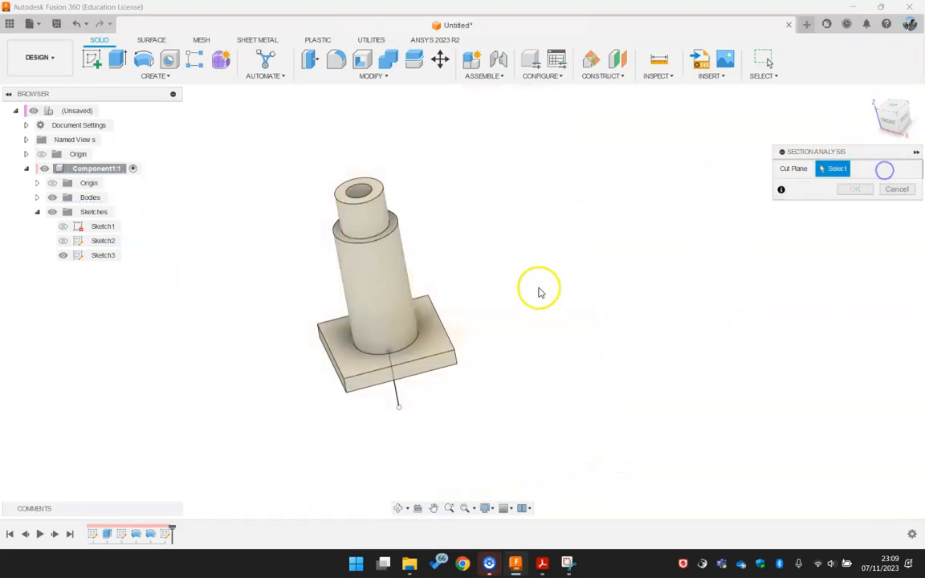
{"action": "left_click", "coordinate": [428, 324]}
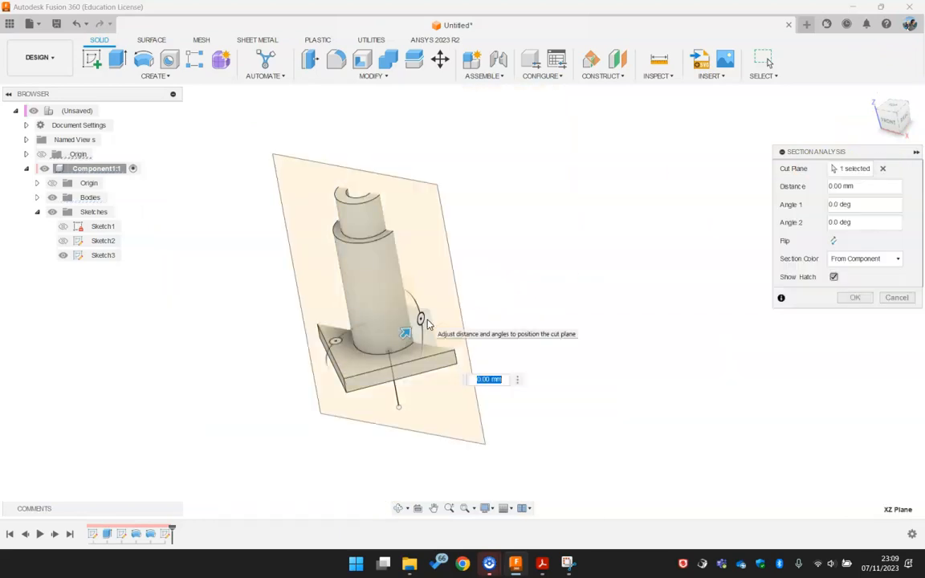
{"action": "left_click", "coordinate": [834, 243]}
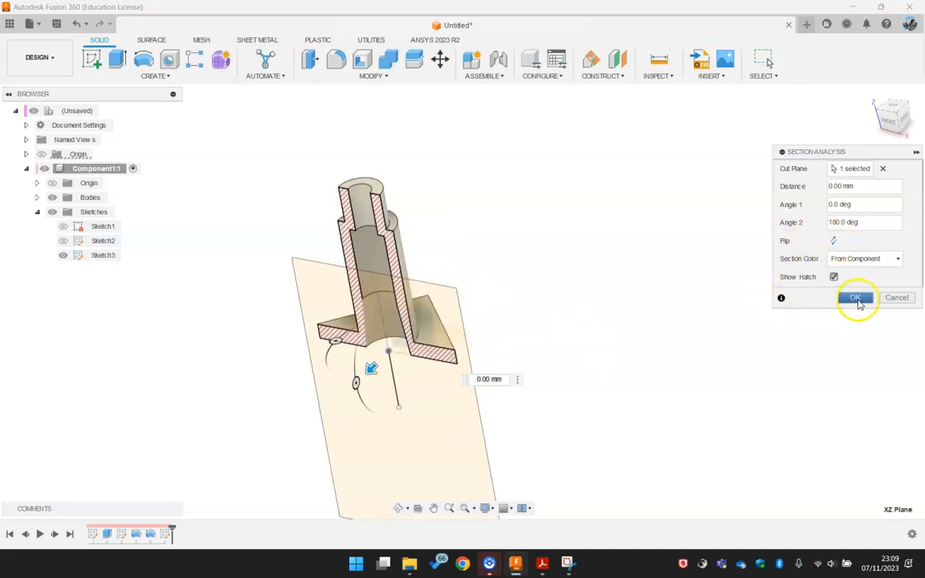
{"action": "left_click", "coordinate": [855, 298]}
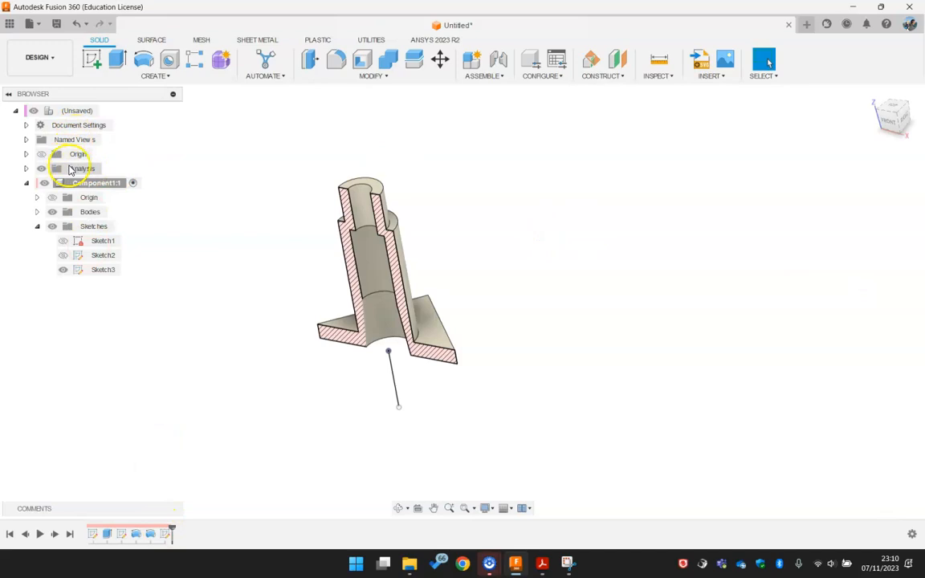
{"action": "left_click", "coordinate": [27, 169]}
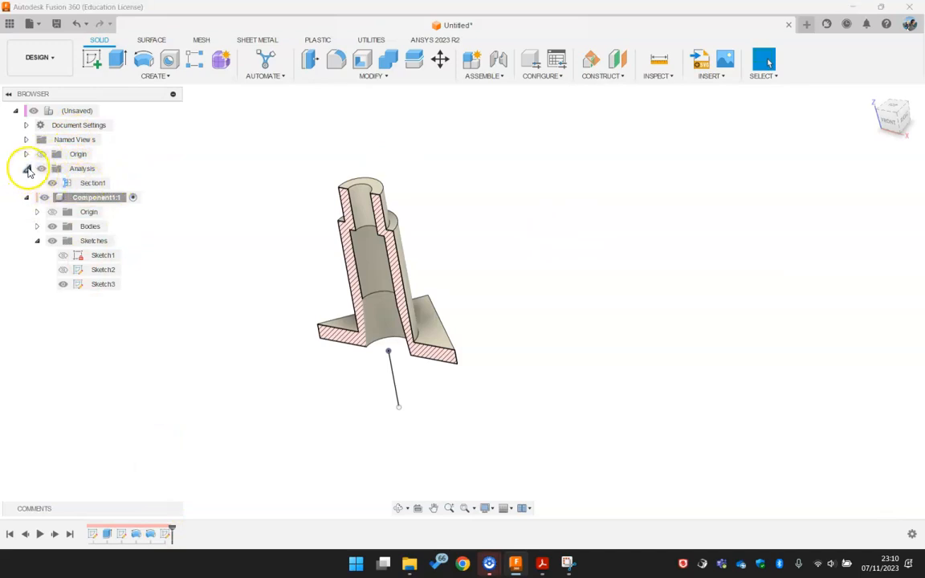
{"action": "left_click", "coordinate": [26, 168]}
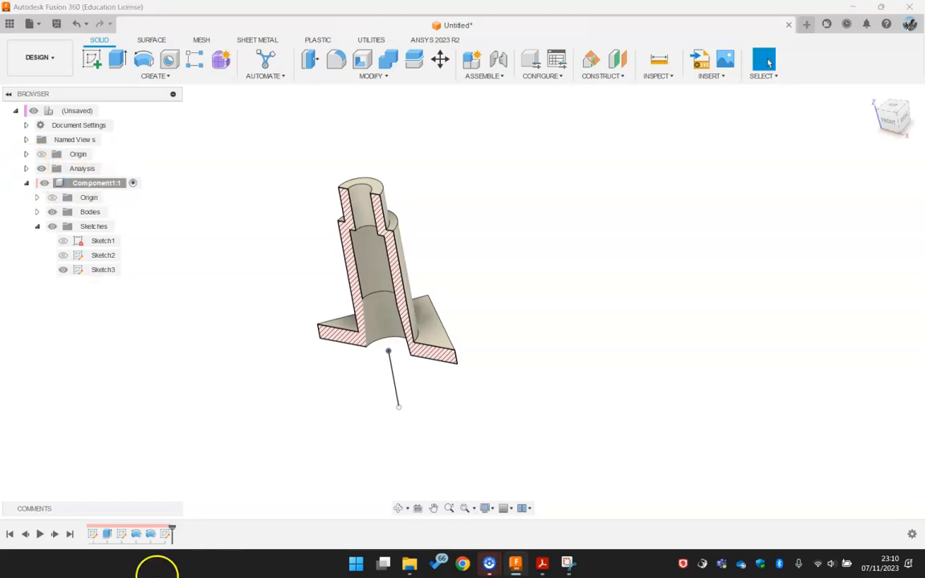
- Reopen Sketch3 for editing and view its plane head-on with the sectioned column
{"action": "left_click", "coordinate": [165, 534]}
{"action": "right_click", "coordinate": [164, 534]}
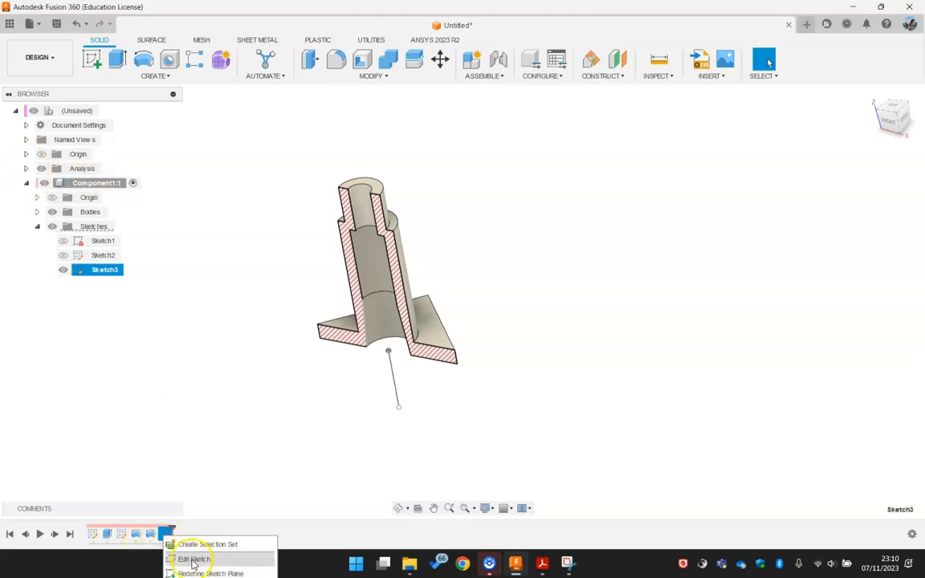
{"action": "left_click", "coordinate": [192, 560]}
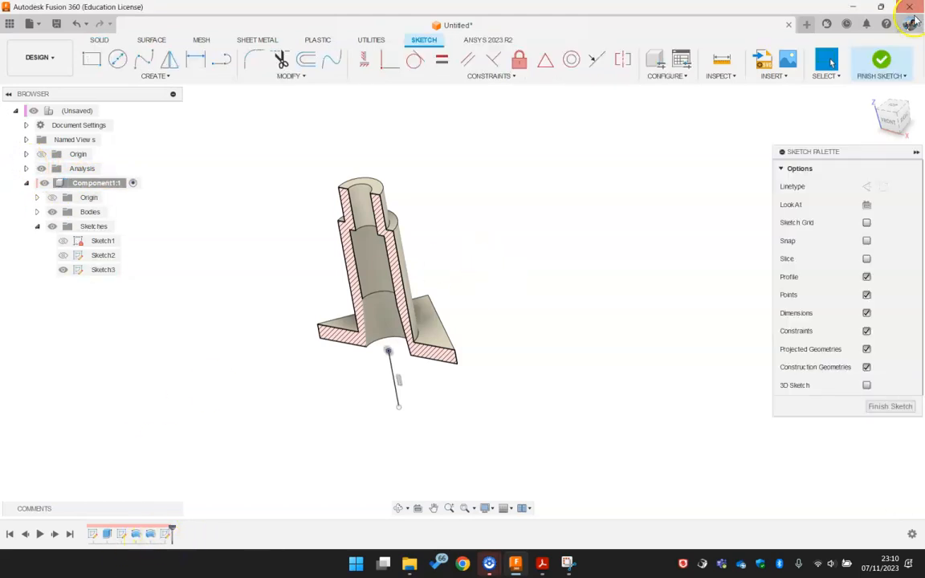
{"action": "left_click", "coordinate": [882, 7]}
{"action": "left_click", "coordinate": [853, 142]}
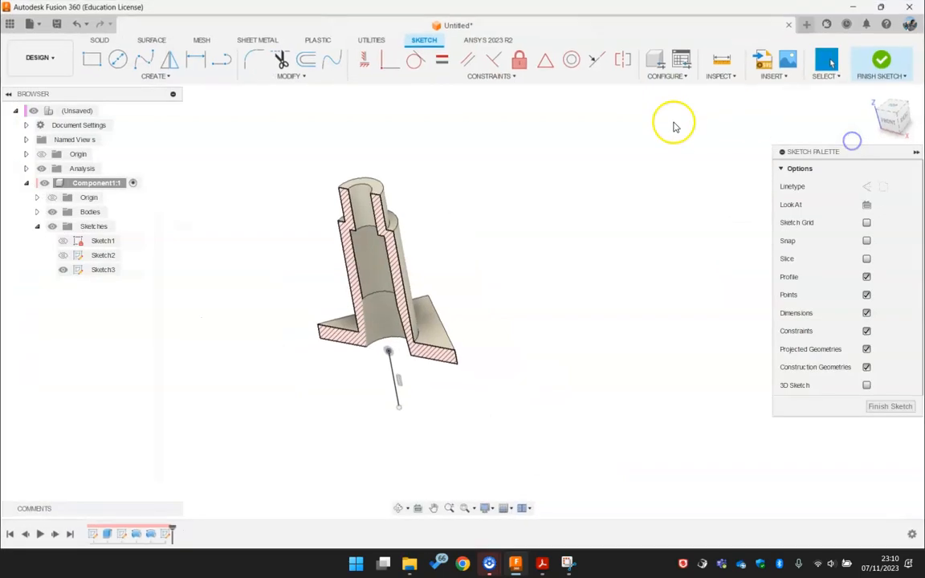
{"action": "left_click", "coordinate": [867, 205]}
{"action": "middle_click_drag", "start_coordinate": [542, 154], "coordinate": [458, 200]}
{"action": "scroll", "coordinate": [441, 225], "scroll_direction": "up", "scroll_amount": 3}
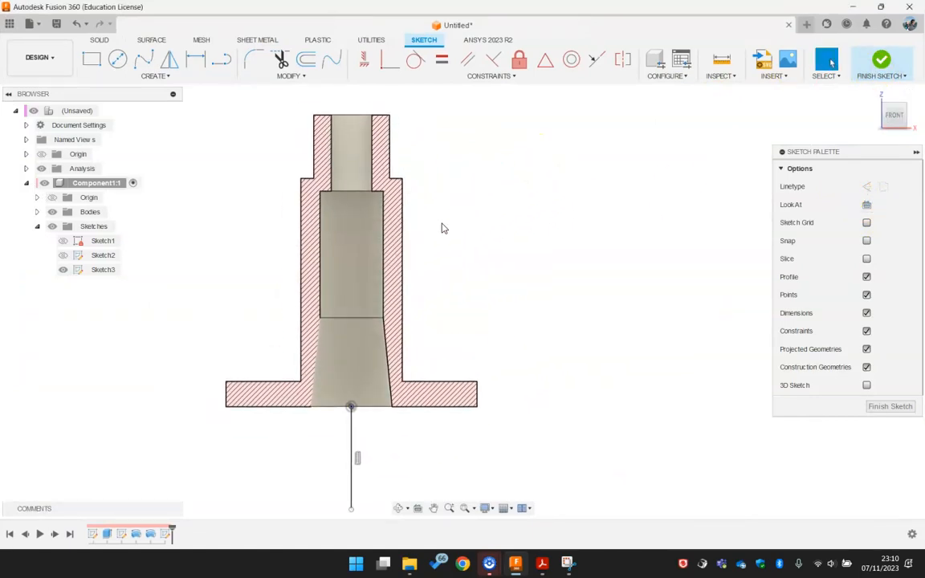
- Draw an open flange profile from the column's right wall: horizontally outward, a short step down, about 10 mm outward, and up past the starting height
{"action": "left_click", "coordinate": [224, 59]}
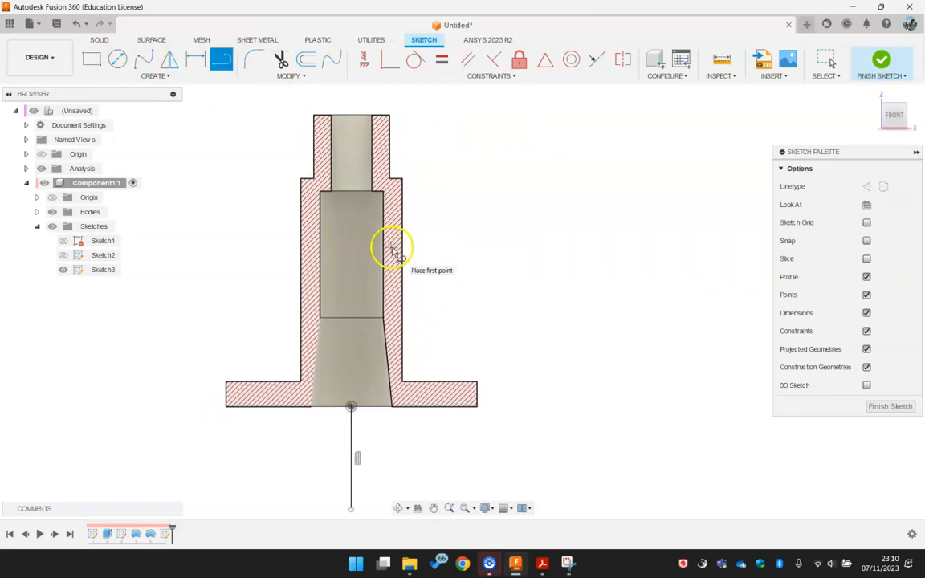
{"action": "left_click", "coordinate": [391, 249]}
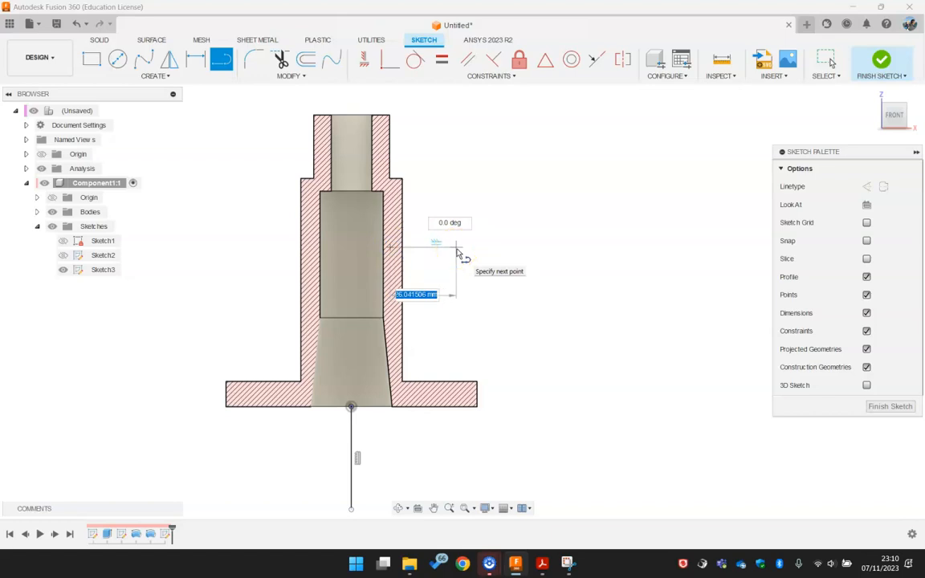
{"action": "left_click", "coordinate": [500, 247]}
{"action": "left_click", "coordinate": [501, 275]}
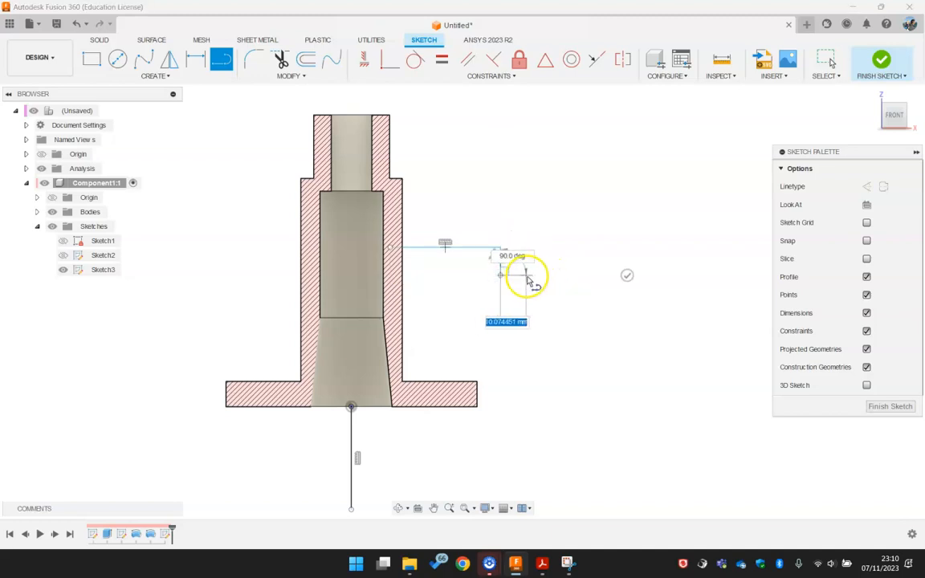
{"action": "left_click", "coordinate": [526, 276]}
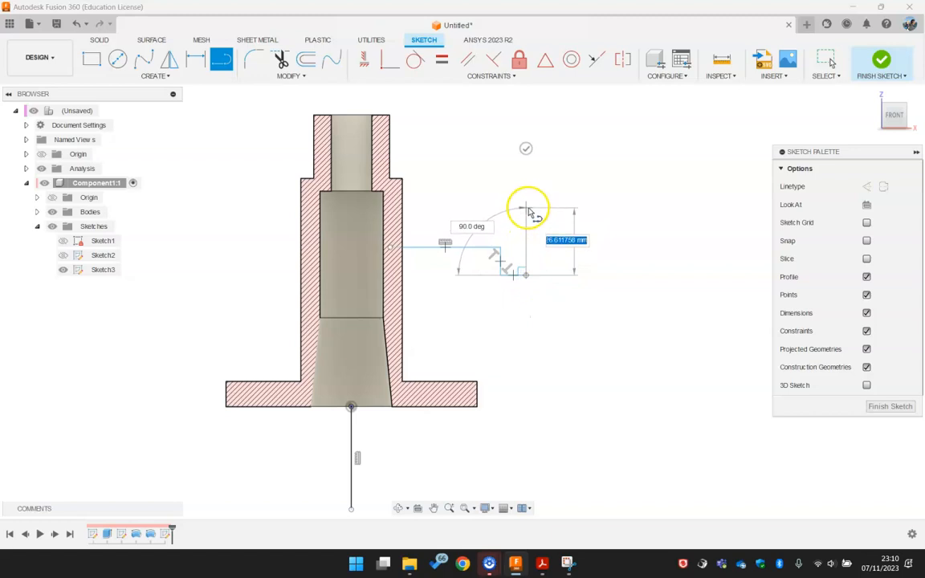
{"action": "left_click", "coordinate": [526, 203]}
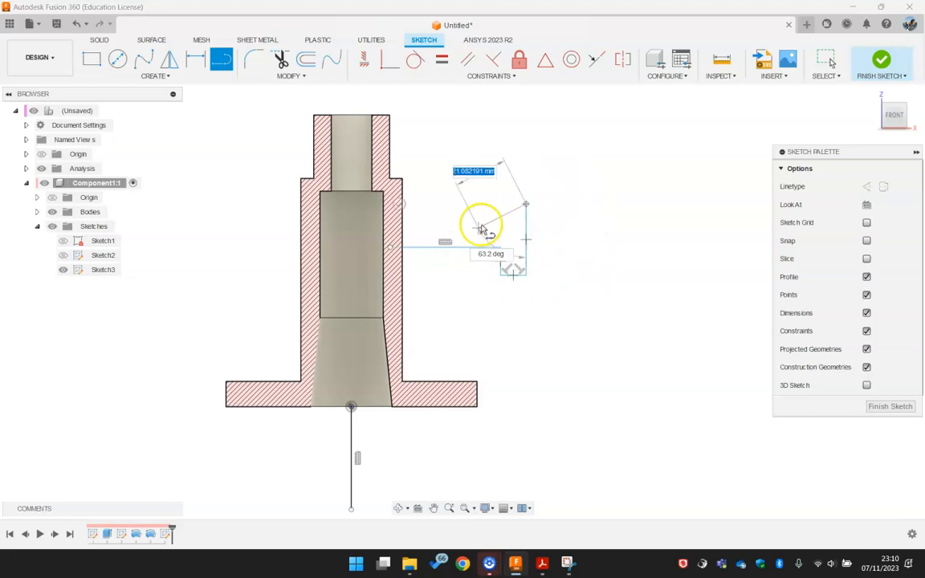
{"action": "right_click", "coordinate": [603, 163]}
{"action": "left_click", "coordinate": [568, 233]}
- Delete the vertical line below the origin and draw a horizontal line about 63 mm long from the profile's upper end into the column's bore
{"action": "left_click", "coordinate": [350, 435]}
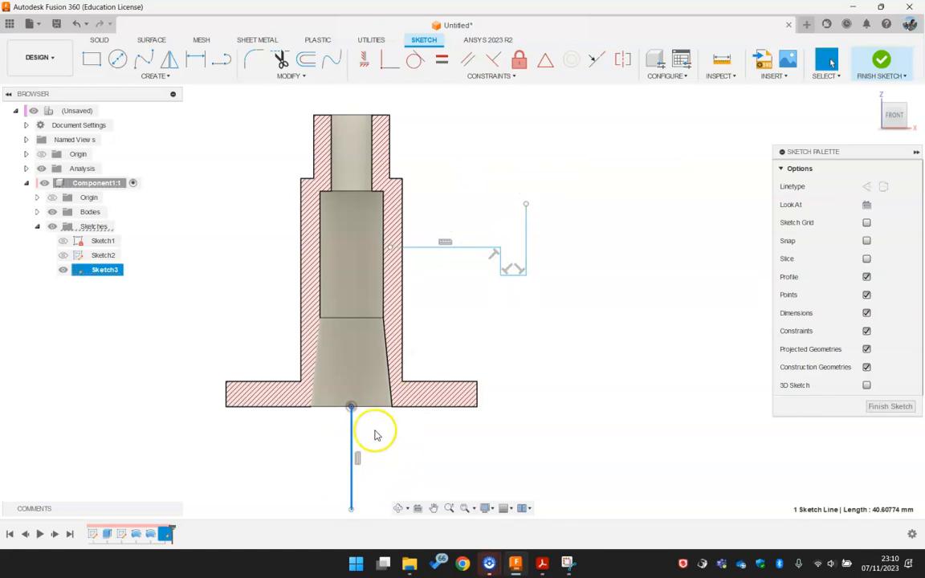
{"action": "key", "text": "Delete"}
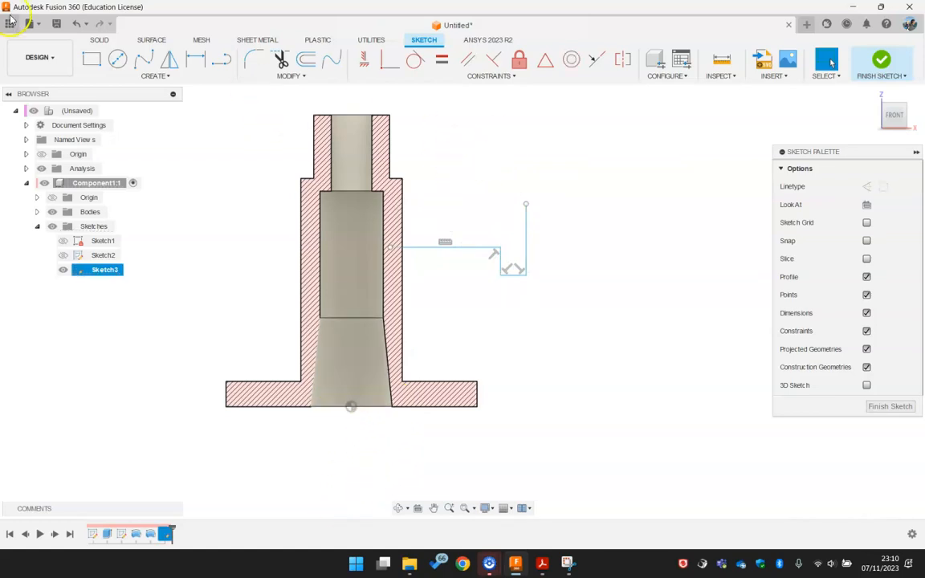
{"action": "right_click", "coordinate": [482, 193]}
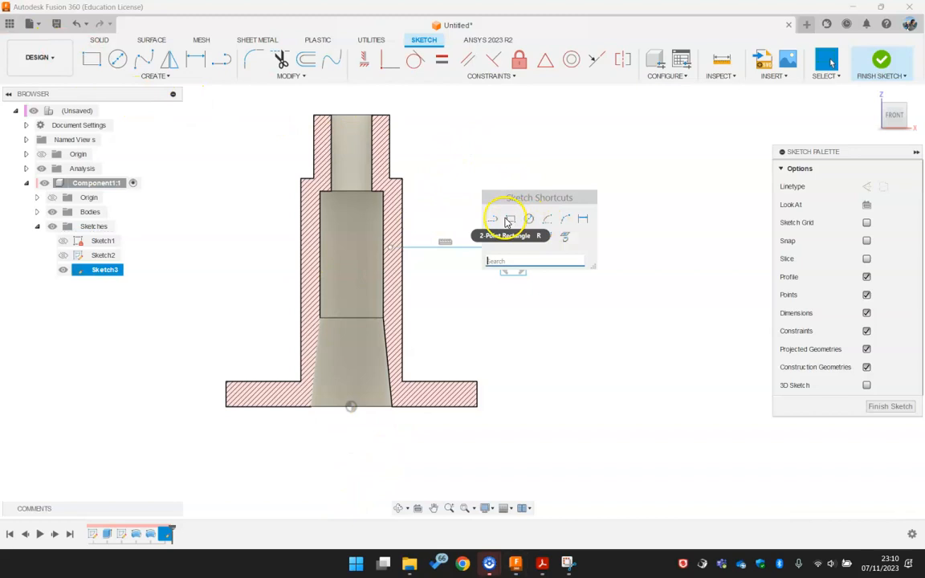
{"action": "left_click", "coordinate": [496, 214]}
{"action": "left_click", "coordinate": [526, 206]}
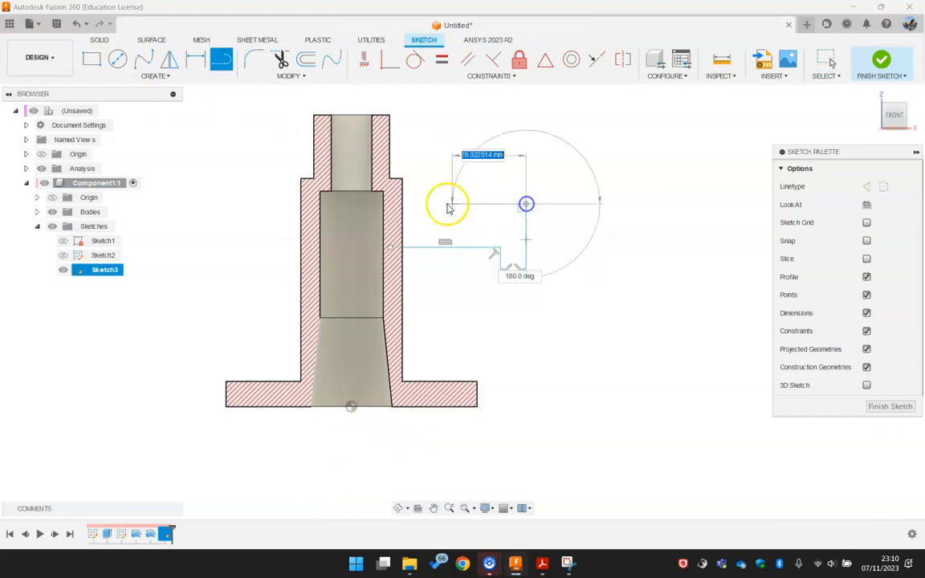
{"action": "left_click", "coordinate": [365, 203]}
{"action": "key", "text": "Escape"}
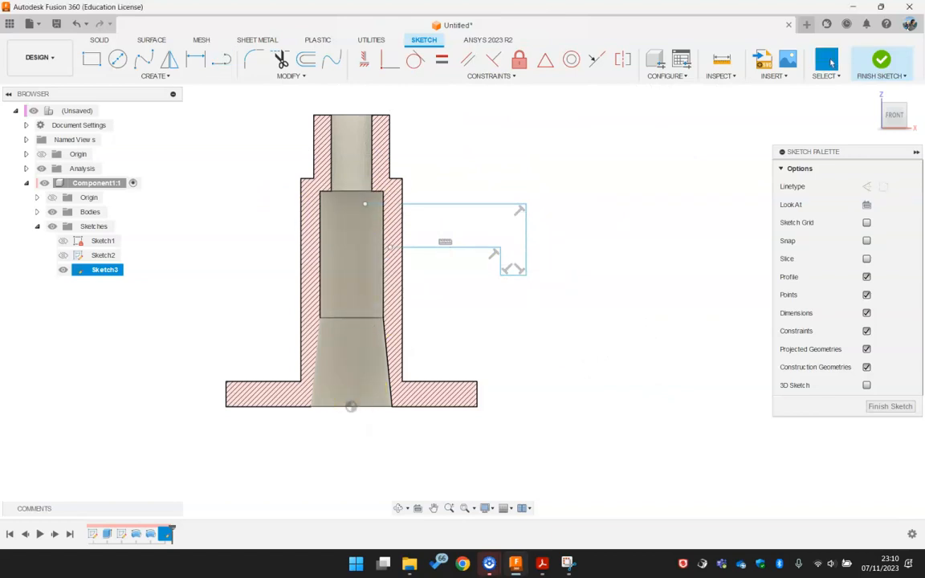
- Constrain the inner endpoint of the upper horizontal line vertically in line with the origin
{"action": "left_click", "coordinate": [366, 59]}
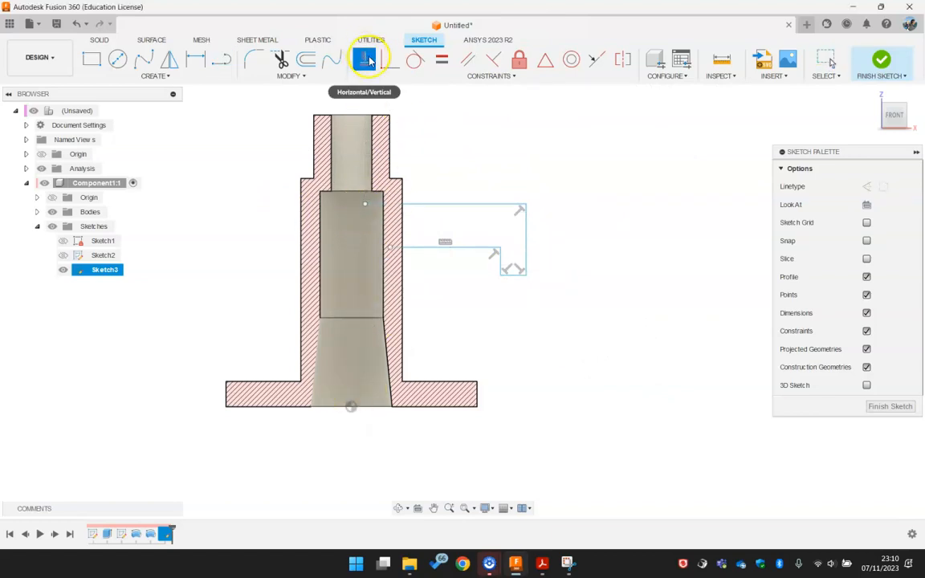
{"action": "left_click", "coordinate": [363, 206]}
{"action": "left_click", "coordinate": [350, 407]}
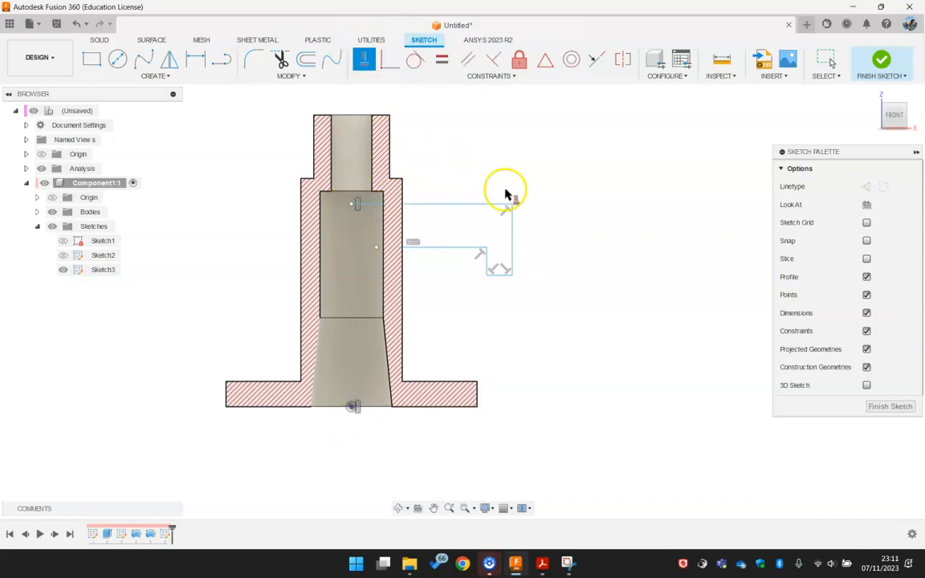
{"action": "key", "text": "Escape"}
- Convert the upper horizontal line of the flange profile to a centerline
{"action": "left_click", "coordinate": [456, 205]}
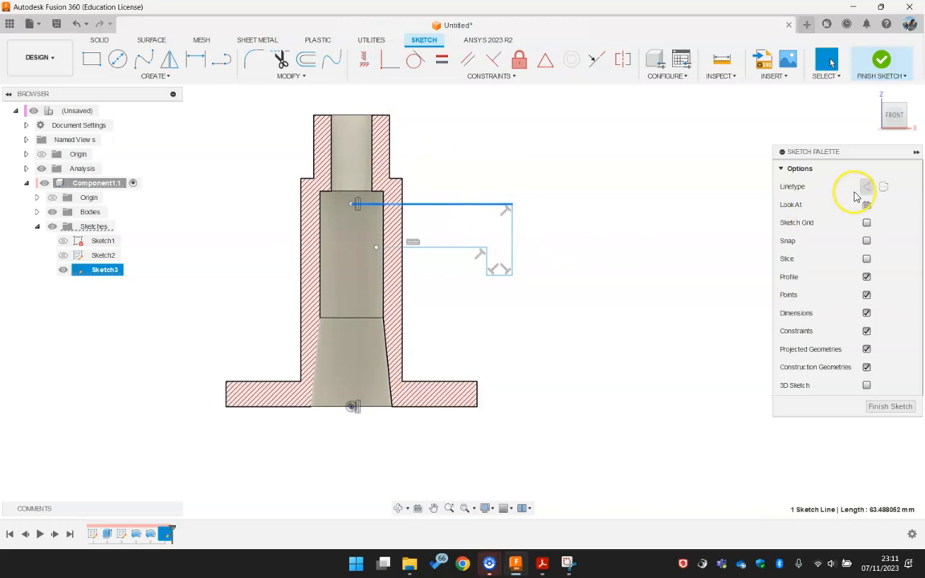
{"action": "left_click", "coordinate": [884, 187]}
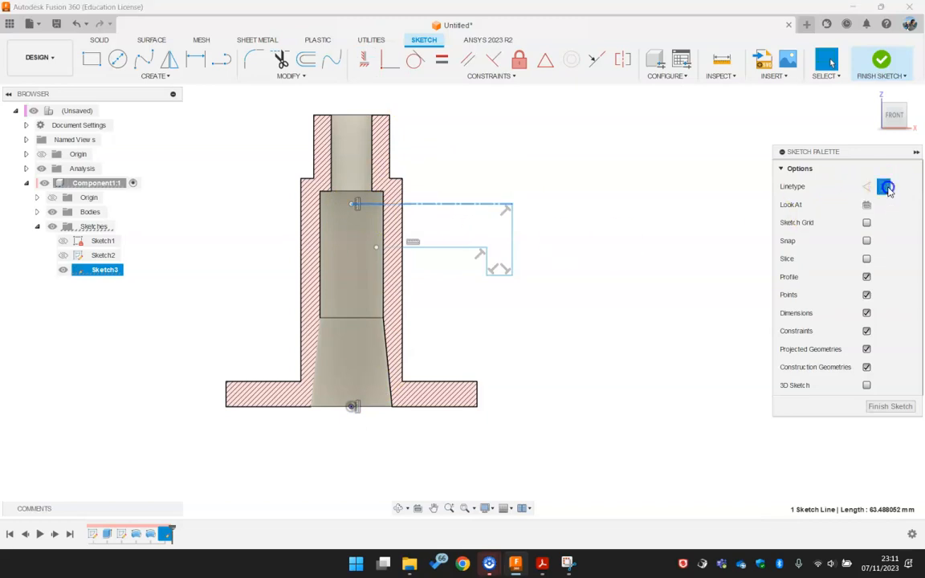
{"action": "left_click", "coordinate": [579, 191]}
{"action": "scroll", "coordinate": [460, 185], "scroll_direction": "up", "scroll_amount": 2}
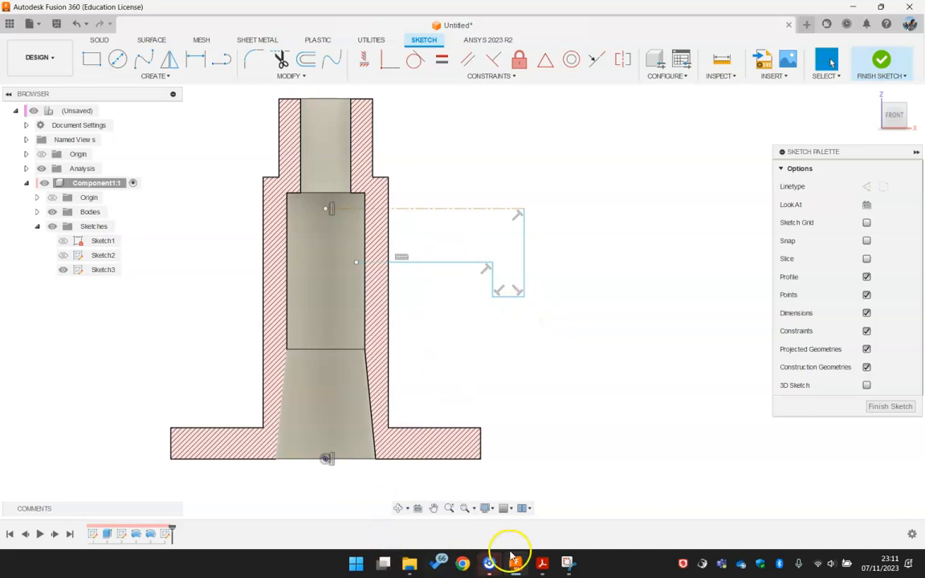
- Check the side pipe's sizes in the PDF drawing and dimension the profile's lower horizontal line as a 30 mm diameter about the centerline
{"action": "left_click", "coordinate": [543, 564]}
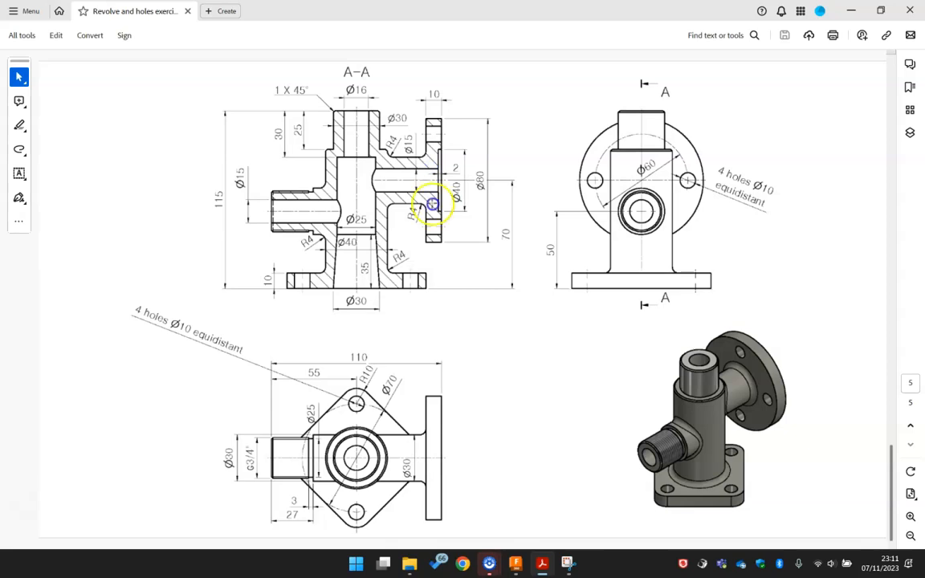
{"action": "left_click", "coordinate": [542, 573]}
{"action": "key", "text": "s"}
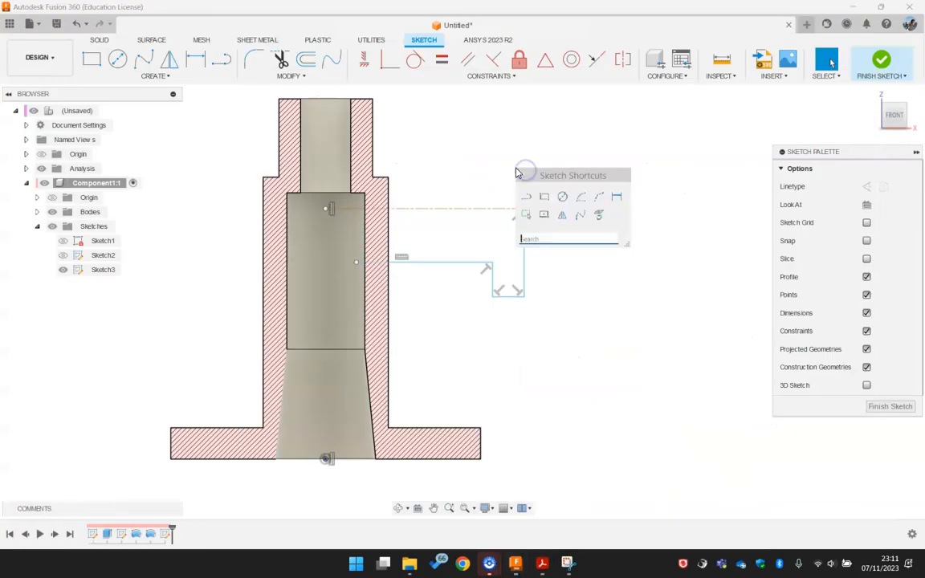
{"action": "left_click", "coordinate": [623, 200]}
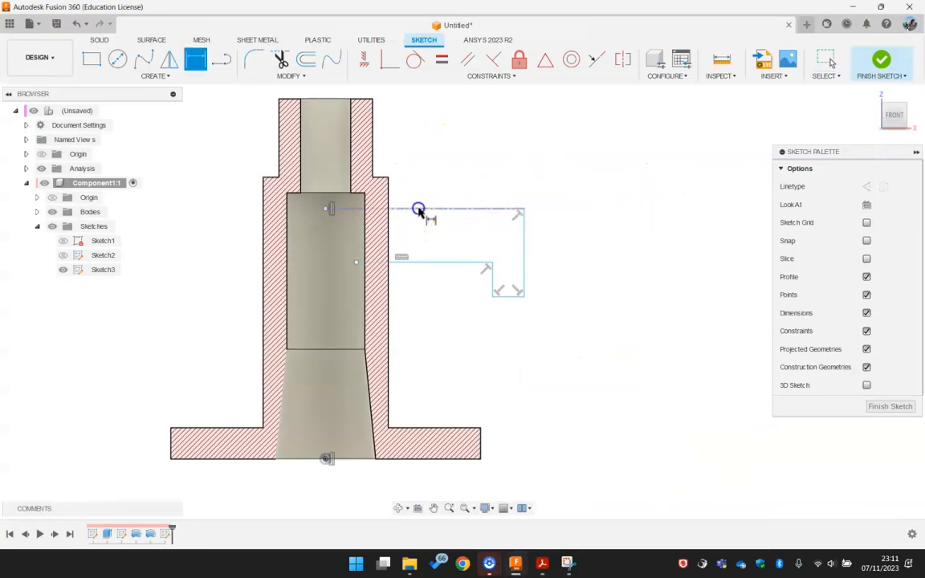
{"action": "left_click", "coordinate": [419, 209]}
{"action": "left_click", "coordinate": [423, 262]}
{"action": "left_click", "coordinate": [439, 229]}
{"action": "type", "text": "30"}
{"action": "key", "text": "Return"}
{"action": "scroll", "coordinate": [440, 234], "scroll_direction": "up", "scroll_amount": 3}
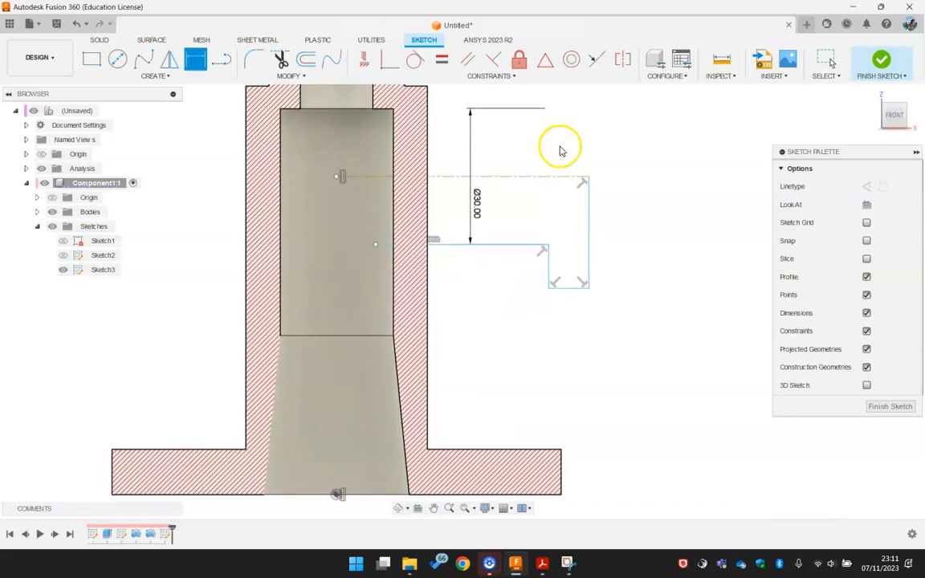
{"action": "key", "text": "Escape"}
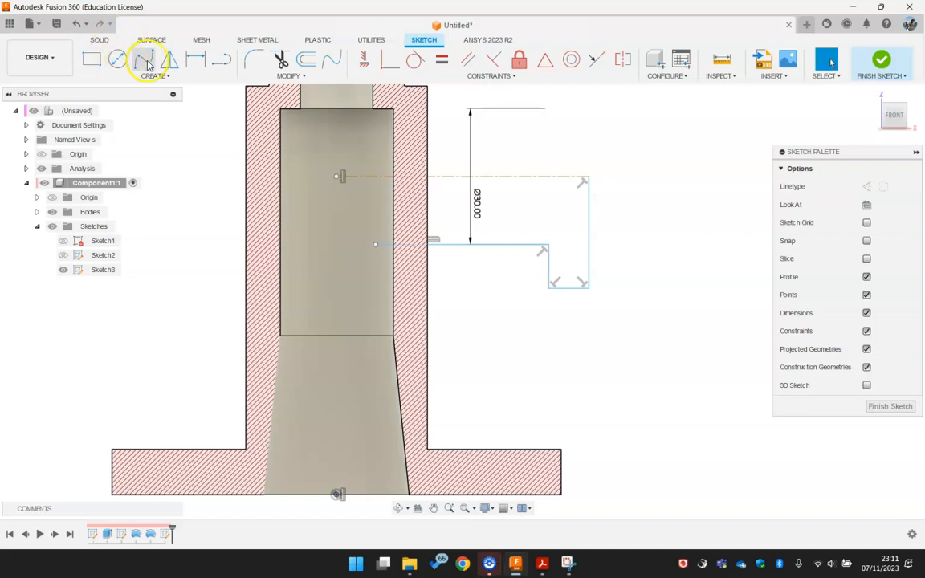
- Draw a horizontal line inward from the flange's outer vertical edge, between the centerline and the pipe's outer line, ending short of the column
{"action": "left_click", "coordinate": [221, 59]}
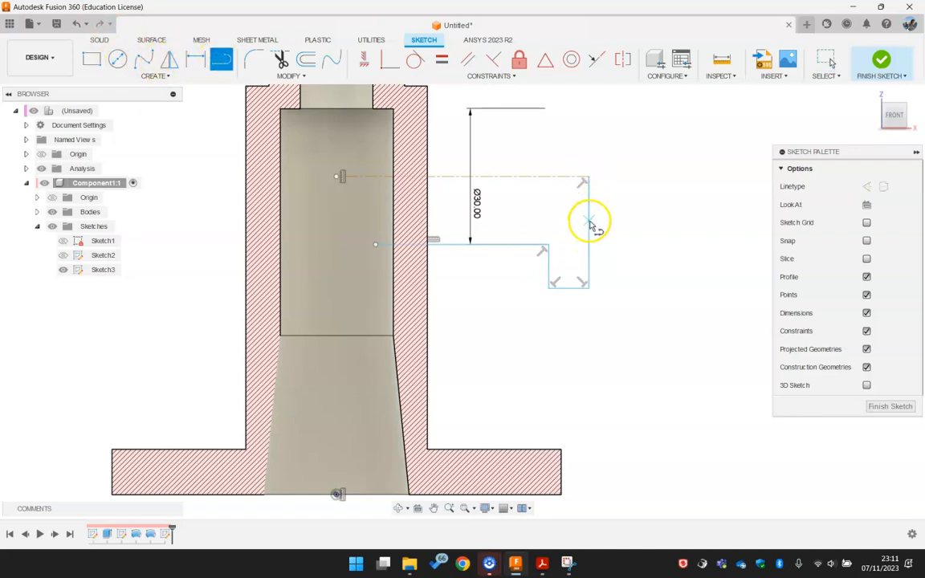
{"action": "left_click", "coordinate": [590, 212]}
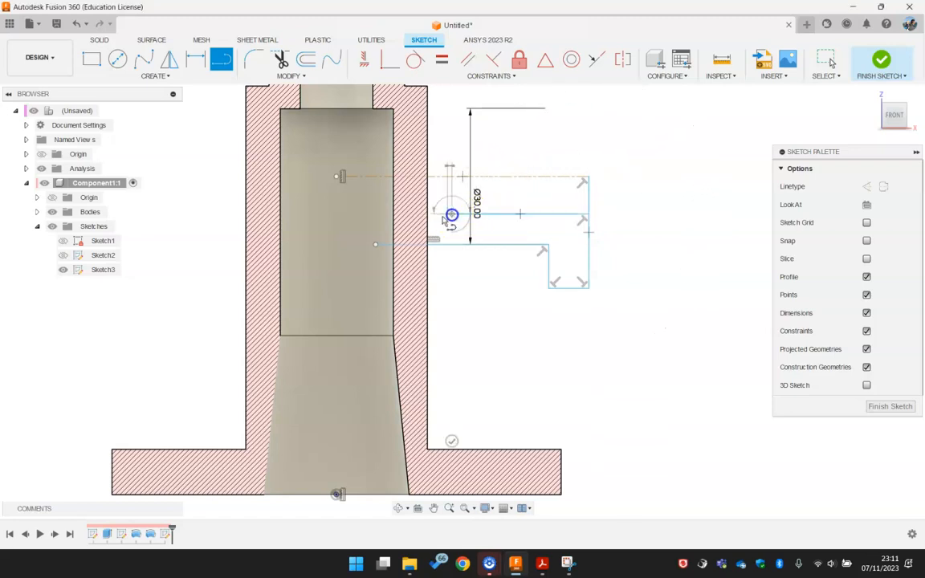
{"action": "key", "text": "Escape"}
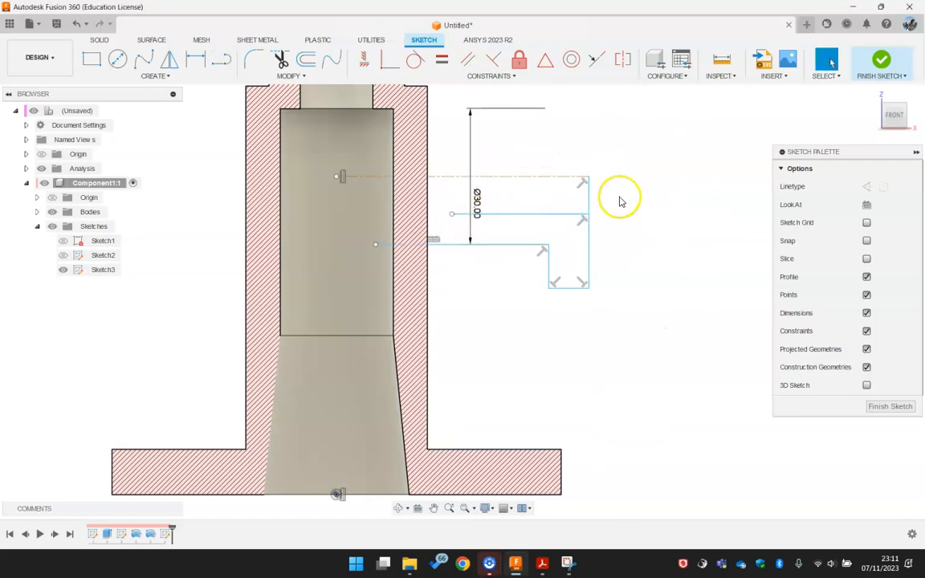
- Dimension the new horizontal line as a 15 mm diameter about the centerline
{"action": "key", "text": "s"}
{"action": "left_click", "coordinate": [722, 234]}
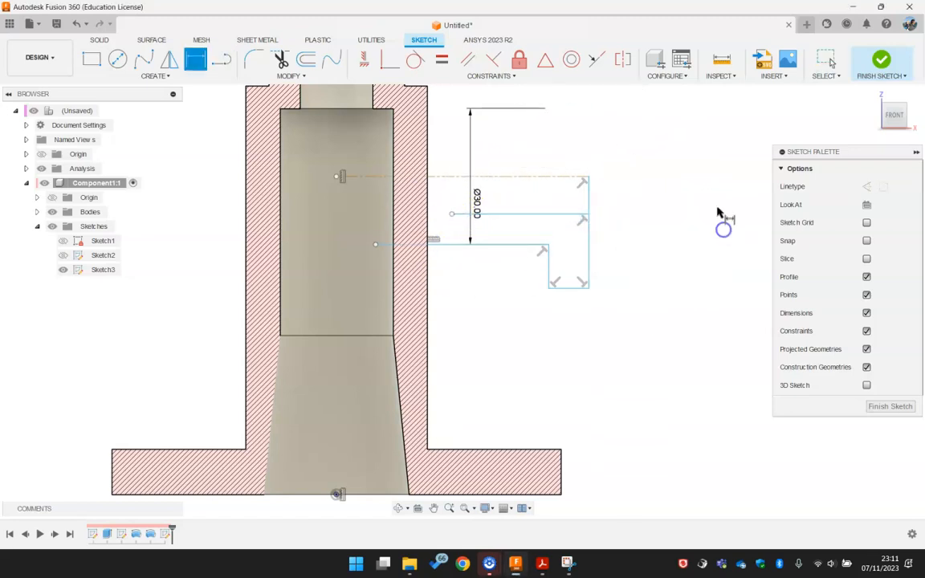
{"action": "left_click", "coordinate": [528, 214]}
{"action": "left_click", "coordinate": [528, 178]}
{"action": "left_click", "coordinate": [528, 193]}
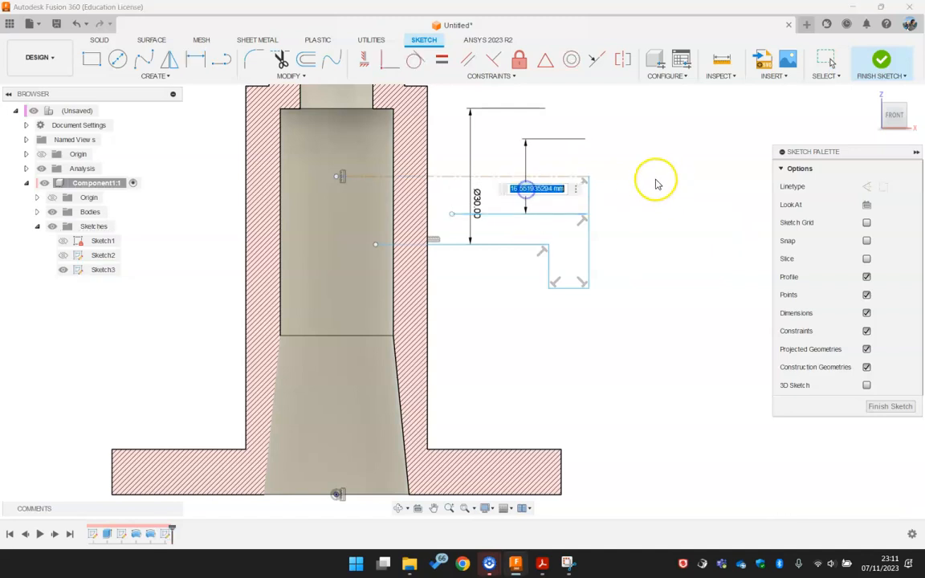
{"action": "key", "text": "Return"}
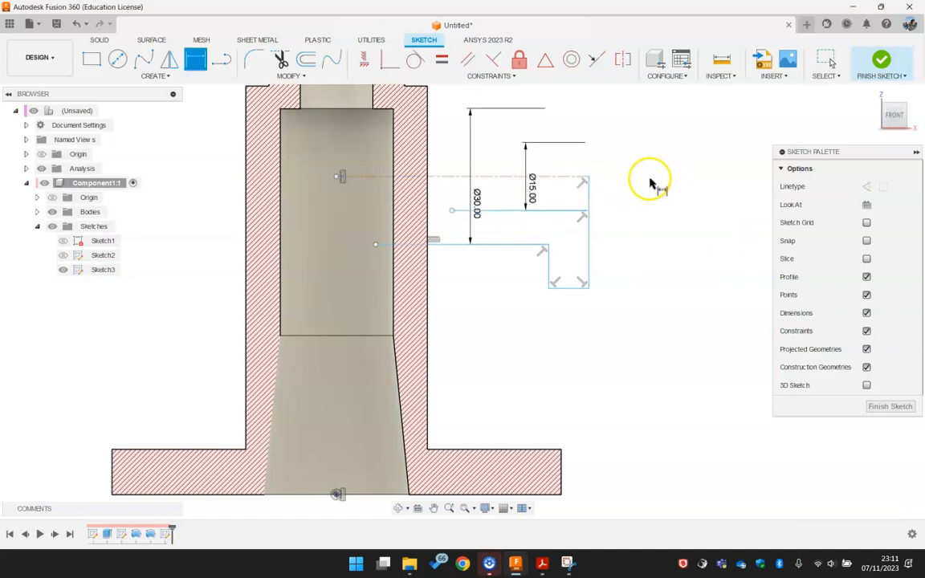
{"action": "key", "text": "Escape"}
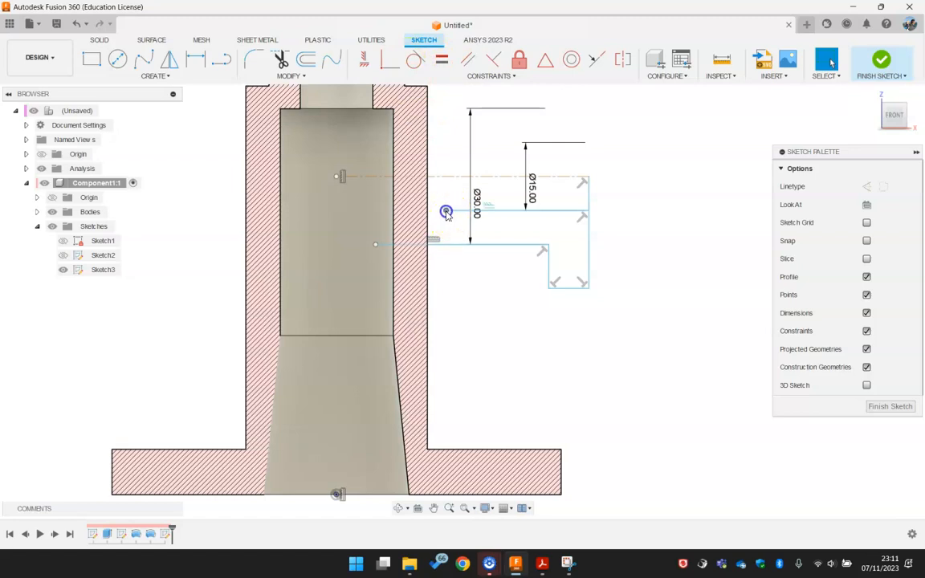
- Extend the 15 mm diameter line into the column's bore and constrain its inner endpoint vertically in line with the centerline's inner endpoint
{"action": "left_click_drag", "start_coordinate": [447, 211], "coordinate": [347, 211]}
{"action": "left_click", "coordinate": [364, 59]}
{"action": "left_click", "coordinate": [335, 178]}
{"action": "left_click", "coordinate": [345, 210]}
{"action": "key", "text": "Escape"}
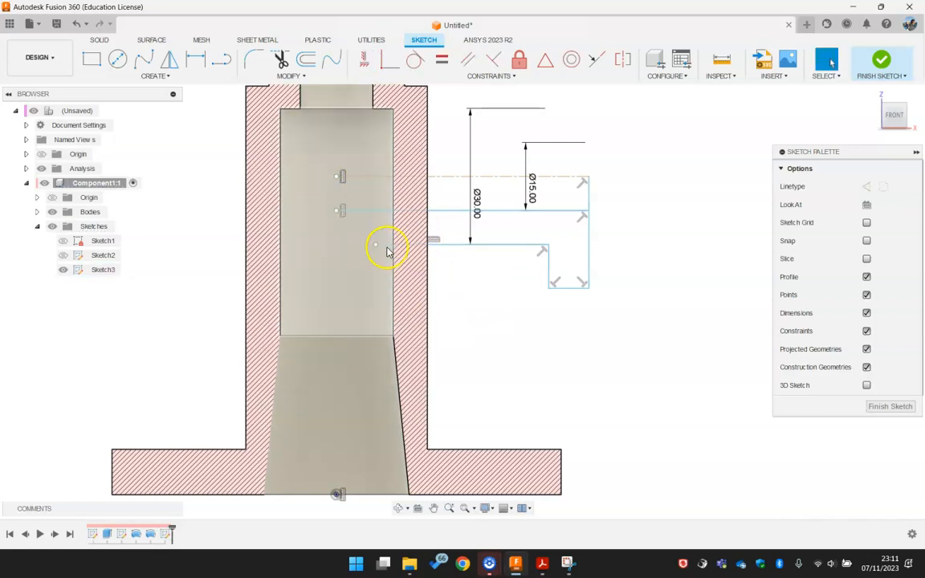
- Move the 30 mm diameter line's inner endpoint into the column wall and close the profile with a vertical line up to the 15 mm diameter line
{"action": "left_click_drag", "start_coordinate": [373, 244], "coordinate": [410, 245]}
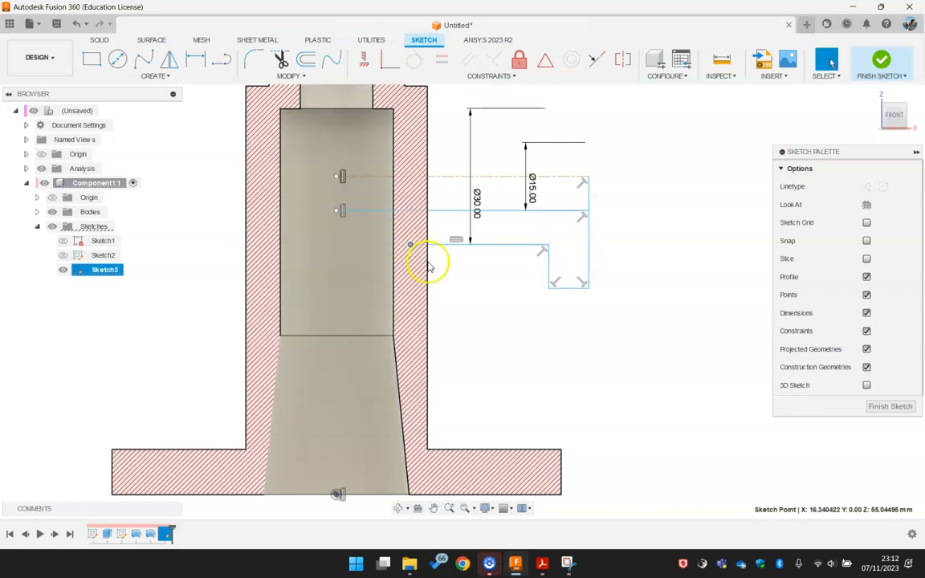
{"action": "scroll", "coordinate": [444, 274], "scroll_direction": "up", "scroll_amount": 2}
{"action": "left_click", "coordinate": [465, 260]}
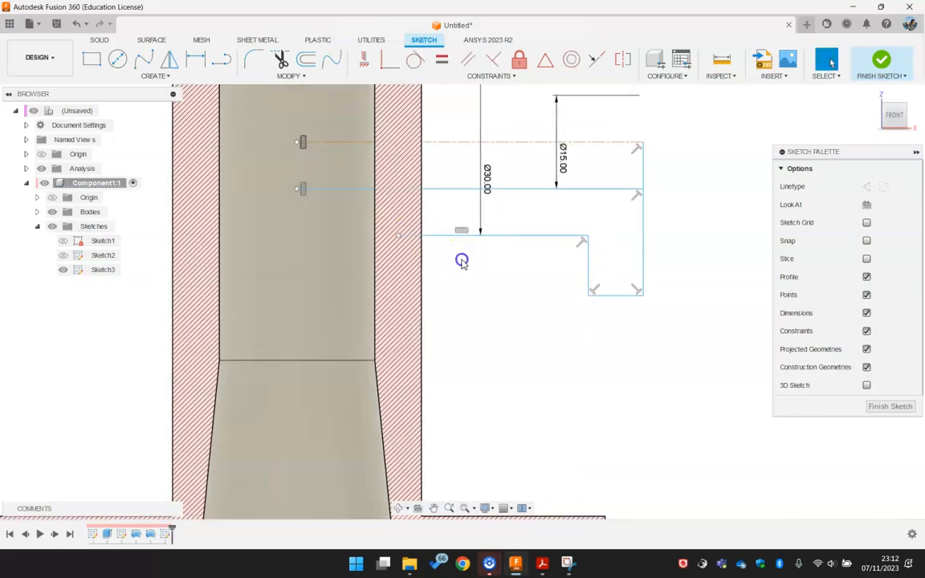
{"action": "key", "text": "s"}
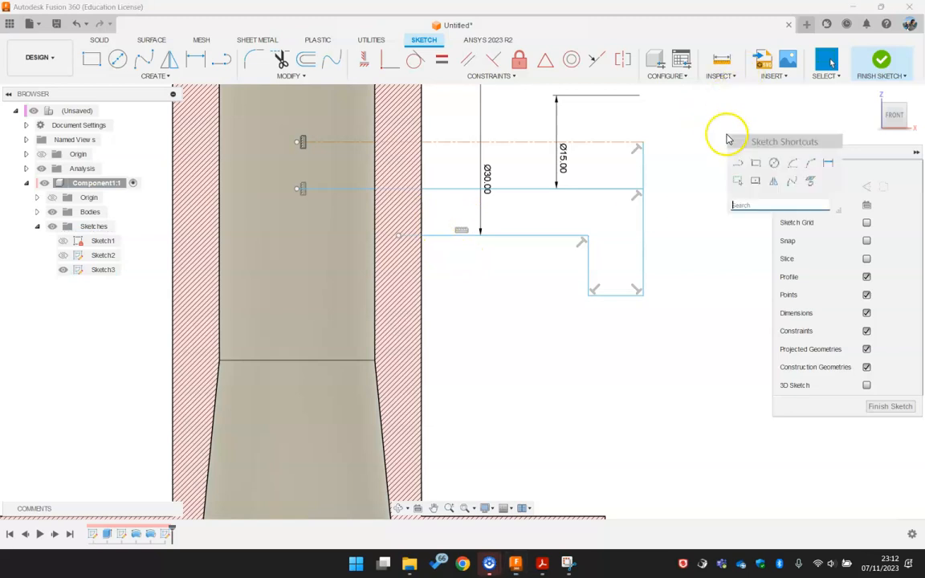
{"action": "left_click", "coordinate": [738, 165]}
{"action": "left_click", "coordinate": [401, 198]}
{"action": "key", "text": "Return"}
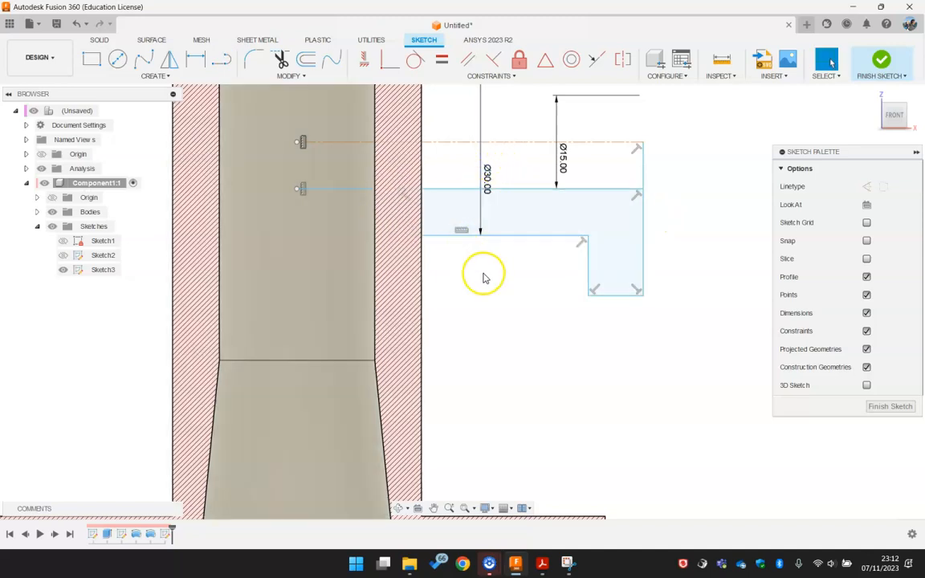
{"action": "scroll", "coordinate": [464, 283], "scroll_direction": "down", "scroll_amount": 2}
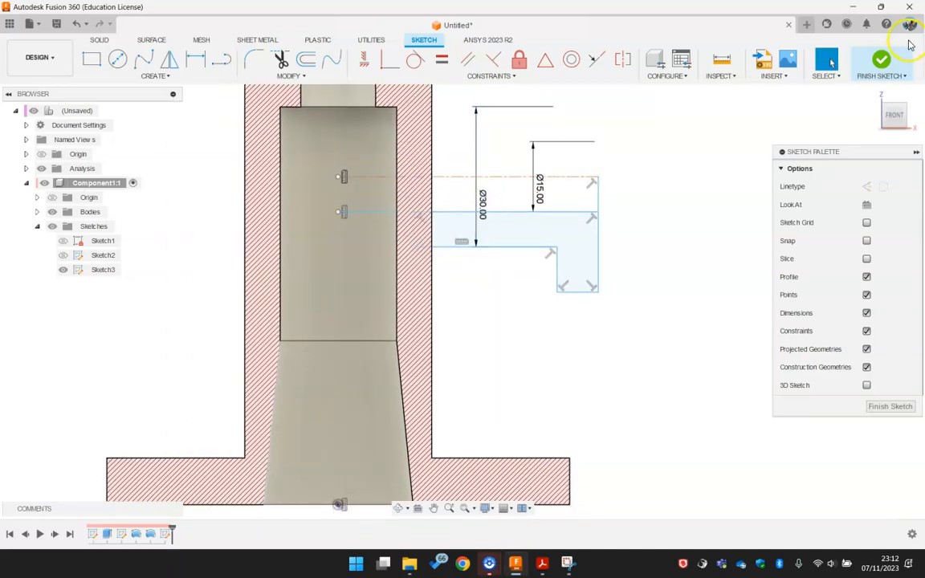
- Finish the flange profile sketch and hide the section analysis to show the whole body
{"action": "left_click", "coordinate": [889, 61]}
{"action": "scroll", "coordinate": [496, 236], "scroll_direction": "down", "scroll_amount": 2}
{"action": "middle_click_drag", "start_coordinate": [544, 221], "coordinate": [506, 249], "text": "shift"}
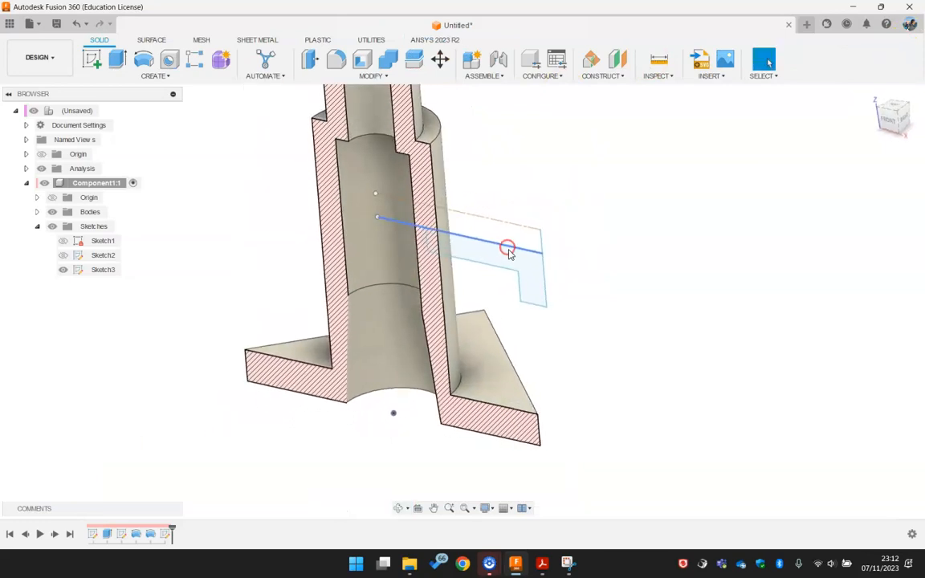
{"action": "left_click", "coordinate": [42, 169]}
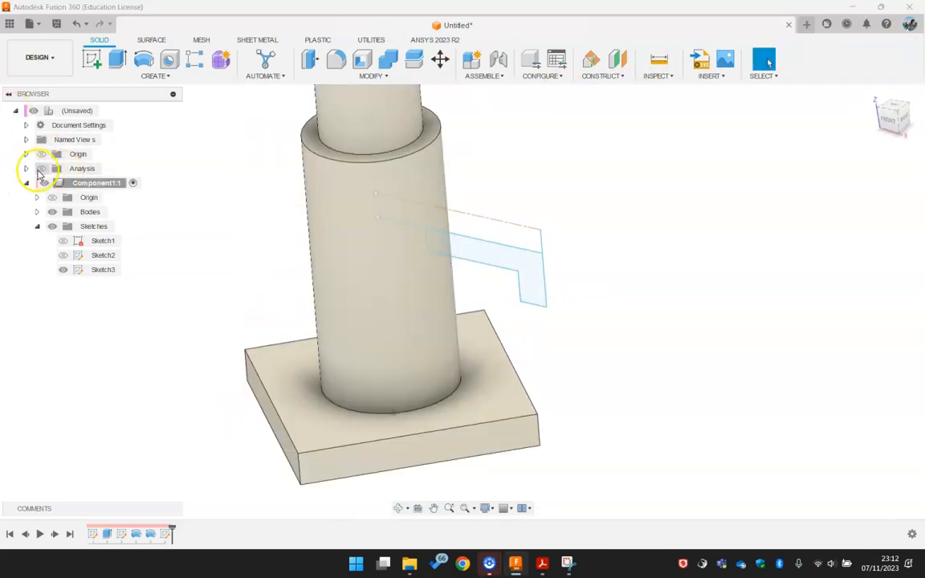
{"action": "left_click", "coordinate": [103, 382]}
- Revolve the closed flange profile 360 degrees about the sketch centerline, joined to the column
{"action": "left_click", "coordinate": [146, 61]}
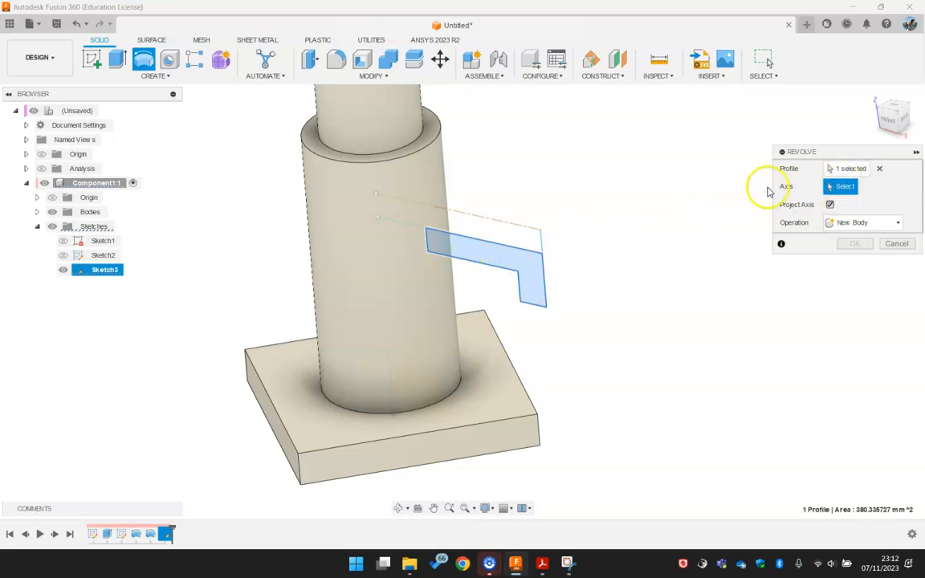
{"action": "left_click", "coordinate": [496, 220]}
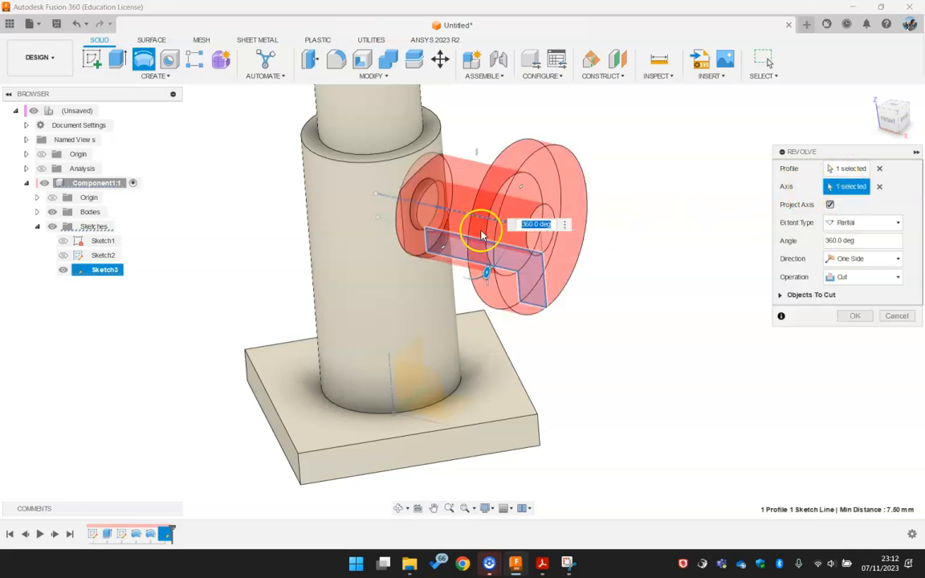
{"action": "left_click", "coordinate": [864, 276]}
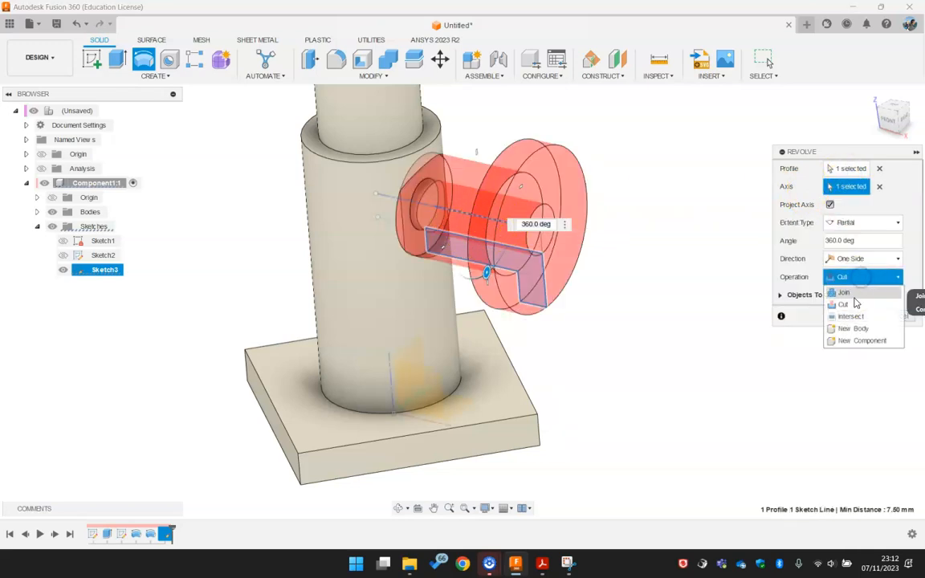
{"action": "left_click", "coordinate": [850, 292]}
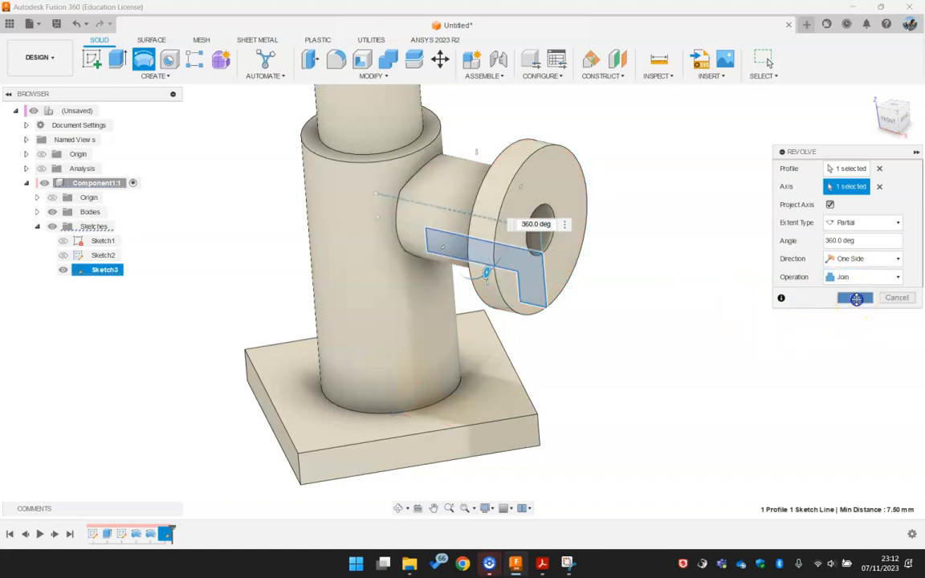
{"action": "left_click", "coordinate": [856, 298]}
- Show the section analysis again and examine the junction between the side pipe and the column's wall and bore
{"action": "scroll", "coordinate": [419, 178], "scroll_direction": "up", "scroll_amount": 5}
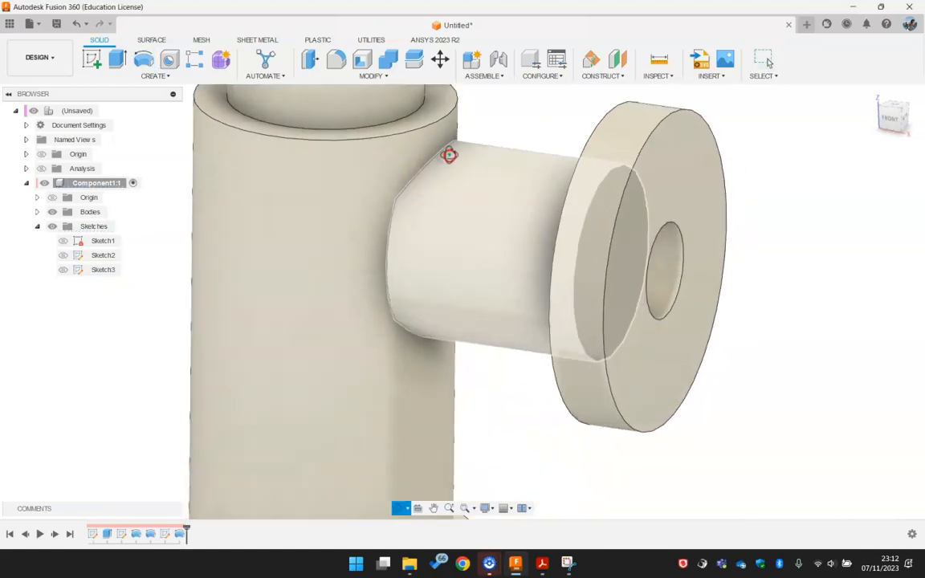
{"action": "middle_click_drag", "start_coordinate": [449, 155], "coordinate": [464, 138], "text": "shift"}
{"action": "middle_click_drag", "start_coordinate": [393, 222], "coordinate": [459, 211], "text": "shift"}
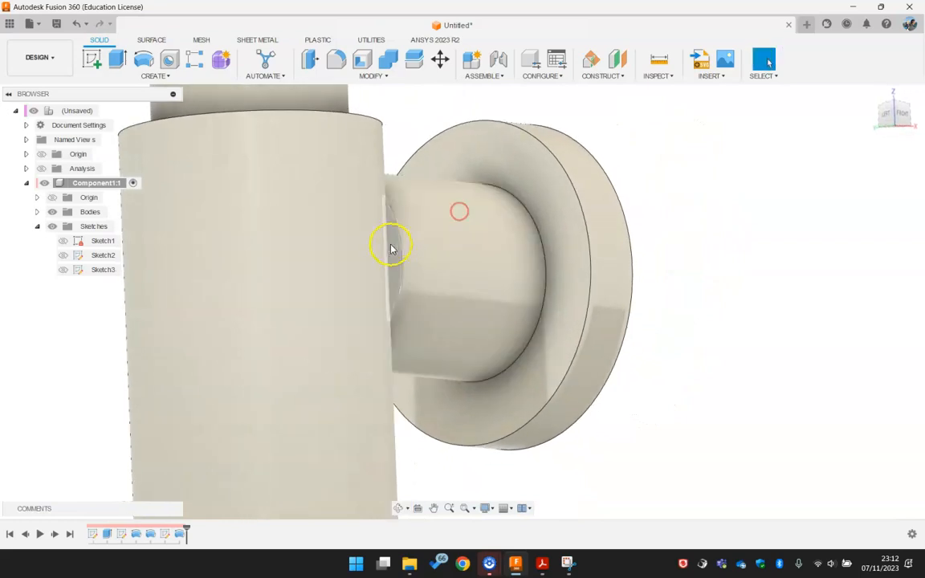
{"action": "scroll", "coordinate": [423, 244], "scroll_direction": "down", "scroll_amount": 5}
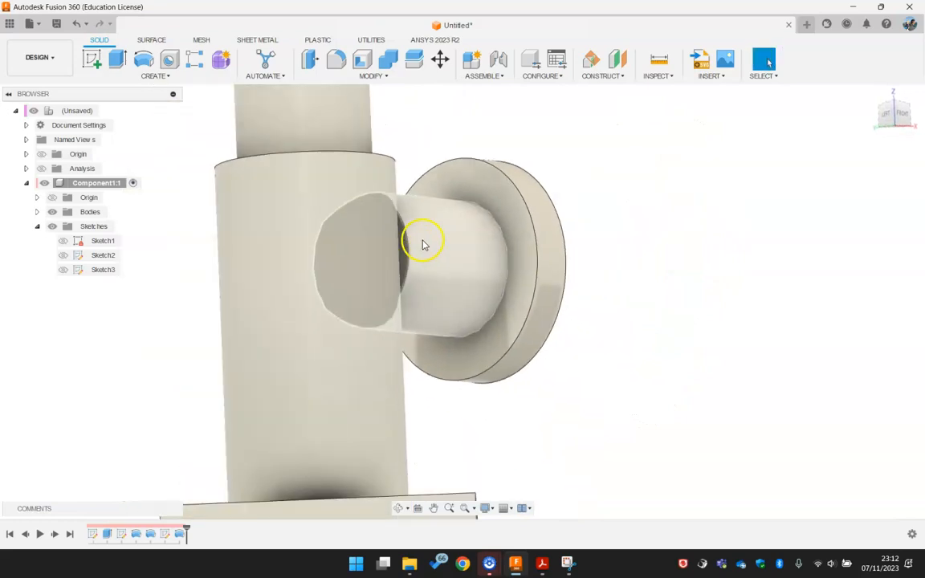
{"action": "left_click", "coordinate": [41, 169]}
{"action": "mouse_move", "coordinate": [490, 192]}
{"action": "middle_mouse_down", "text": "shift"}
{"action": "mouse_move", "coordinate": [498, 149]}
{"action": "mouse_move", "coordinate": [470, 163]}
{"action": "mouse_move", "coordinate": [425, 165]}
{"action": "mouse_move", "coordinate": [415, 188]}
{"action": "middle_mouse_up", "text": "shift"}
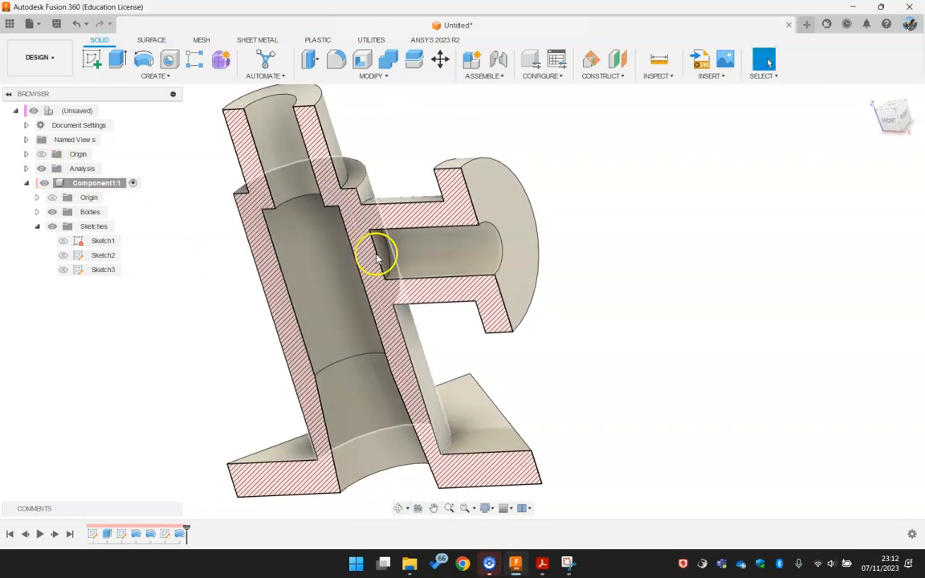
{"action": "scroll", "coordinate": [363, 255], "scroll_direction": "up", "scroll_amount": 2}
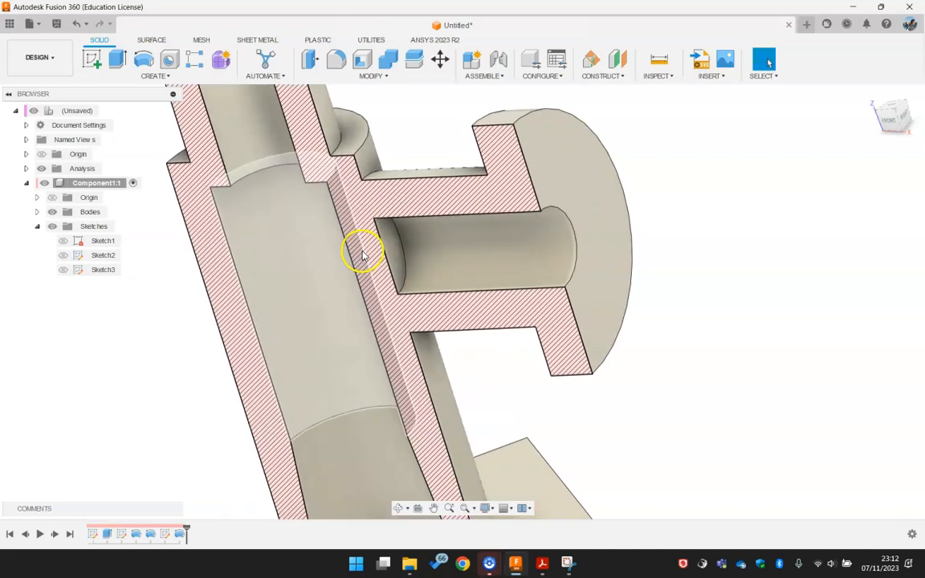
{"action": "scroll", "coordinate": [366, 241], "scroll_direction": "up", "scroll_amount": 3}
{"action": "middle_click_drag", "start_coordinate": [352, 193], "coordinate": [383, 213], "text": "shift"}
{"action": "scroll", "coordinate": [375, 217], "scroll_direction": "down", "scroll_amount": 3}
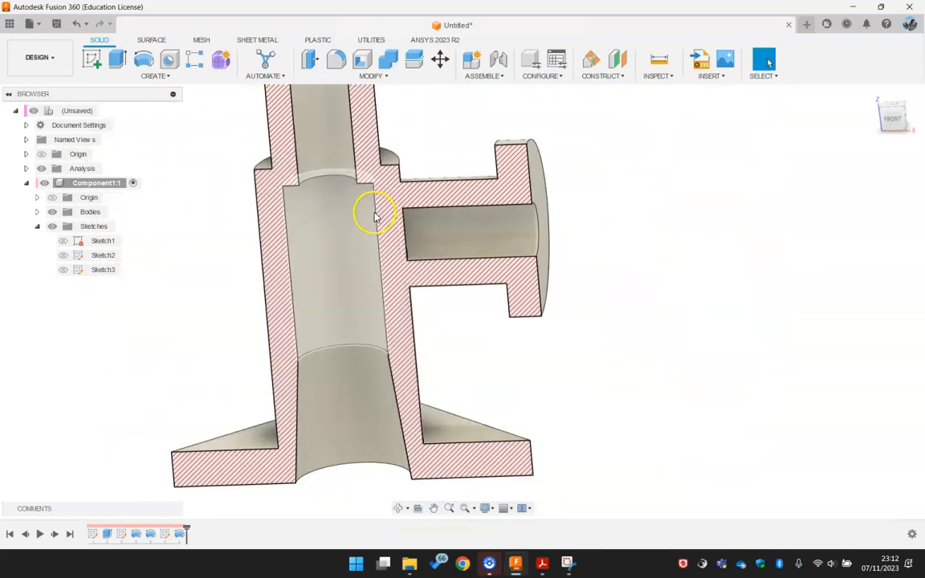
- Edit the flange profile sketch, move the closing vertical line past the wall into the column's bore, and inspect the updated junction in section
{"action": "right_click", "coordinate": [165, 534]}
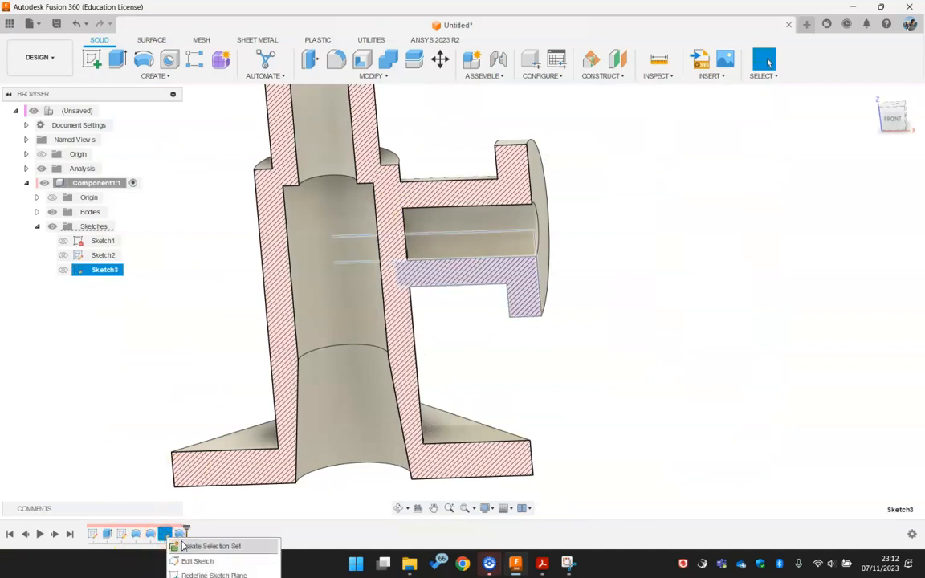
{"action": "left_click", "coordinate": [196, 561]}
{"action": "scroll", "coordinate": [377, 273], "scroll_direction": "up", "scroll_amount": 5}
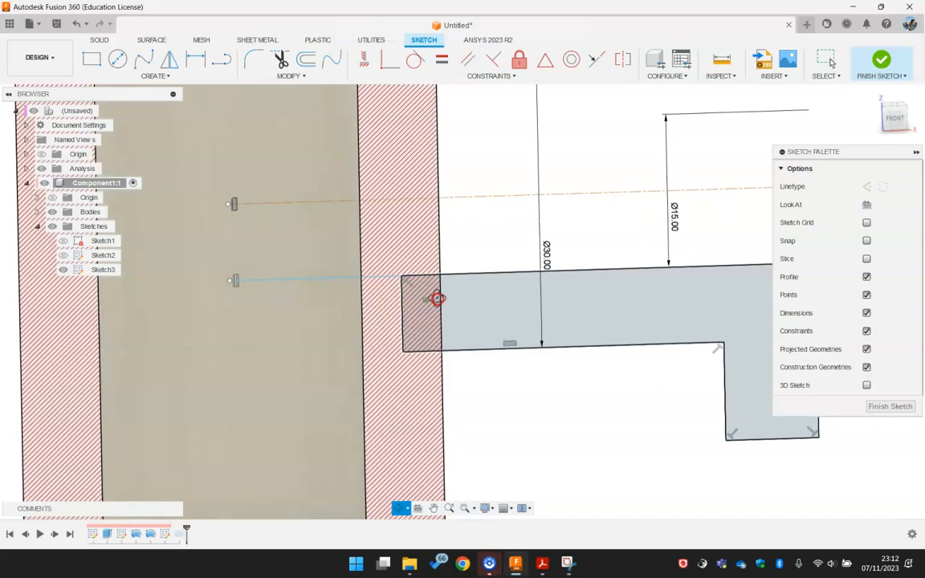
{"action": "left_click", "coordinate": [390, 298]}
{"action": "left_click_drag", "start_coordinate": [387, 297], "coordinate": [351, 297]}
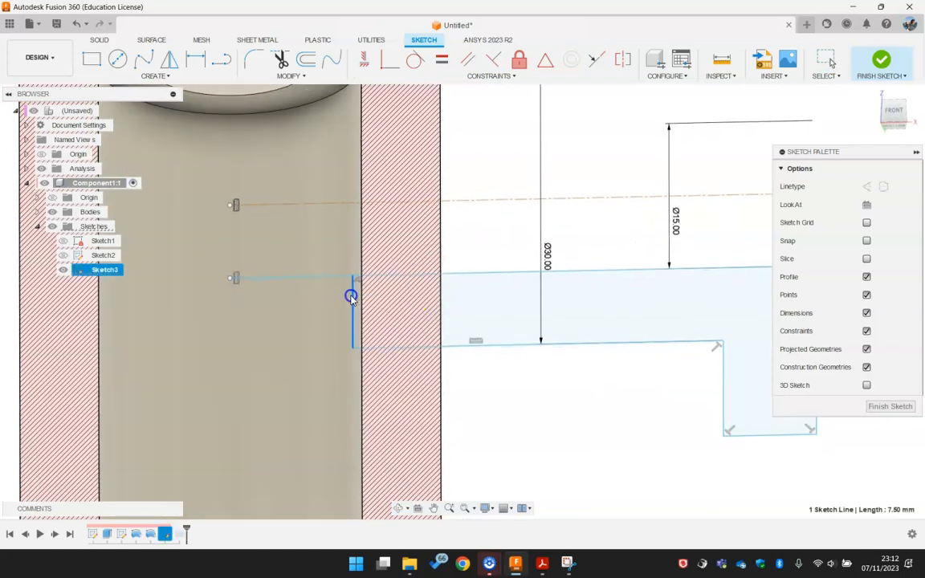
{"action": "left_click", "coordinate": [889, 404]}
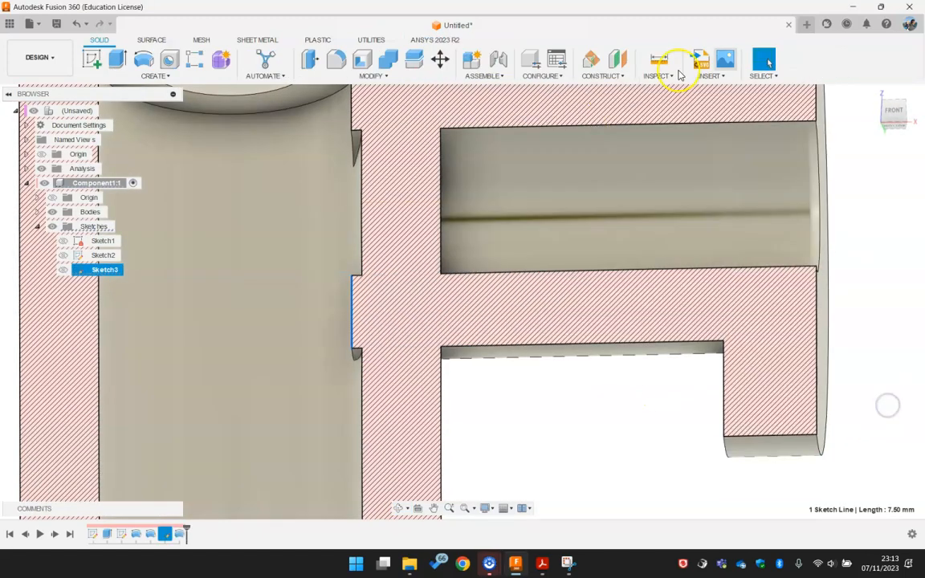
{"action": "scroll", "coordinate": [335, 273], "scroll_direction": "down", "scroll_amount": 2}
{"action": "mouse_move", "coordinate": [335, 273]}
{"action": "middle_mouse_down", "text": "shift"}
{"action": "mouse_move", "coordinate": [364, 182]}
{"action": "mouse_move", "coordinate": [386, 217]}
{"action": "middle_mouse_up", "text": "shift"}
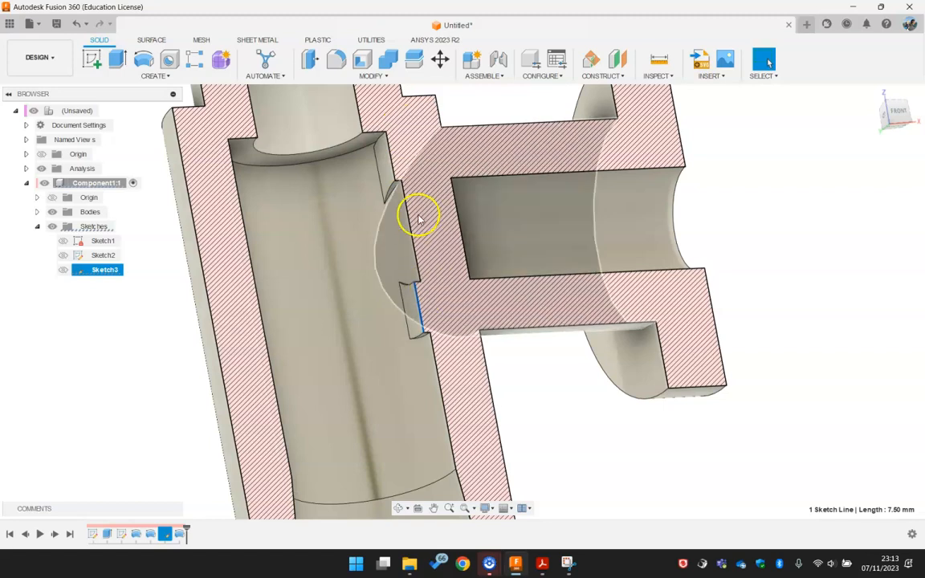
- Hide the section analysis and reopen the flange profile sketch for editing, viewed straight on beside the whole column
{"action": "left_click", "coordinate": [763, 213]}
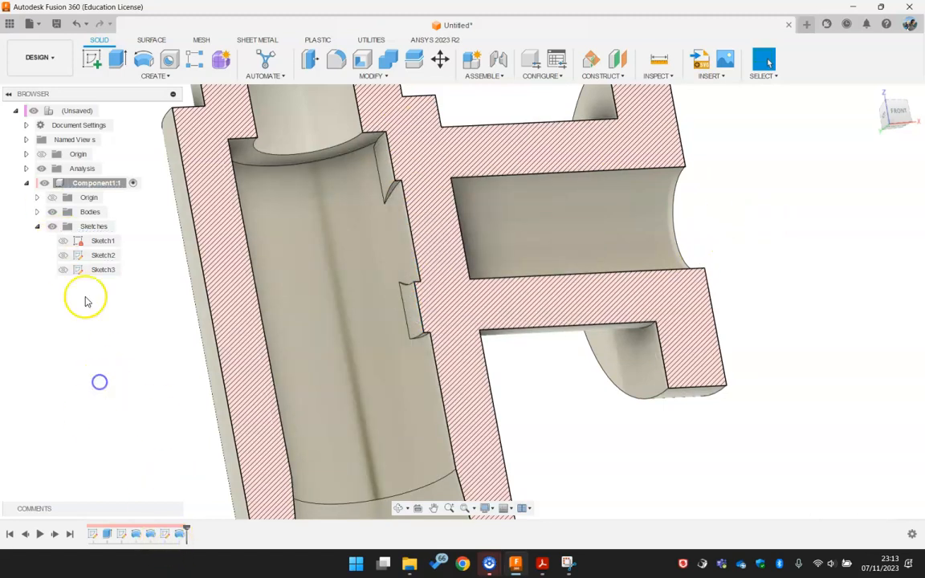
{"action": "left_click", "coordinate": [41, 168]}
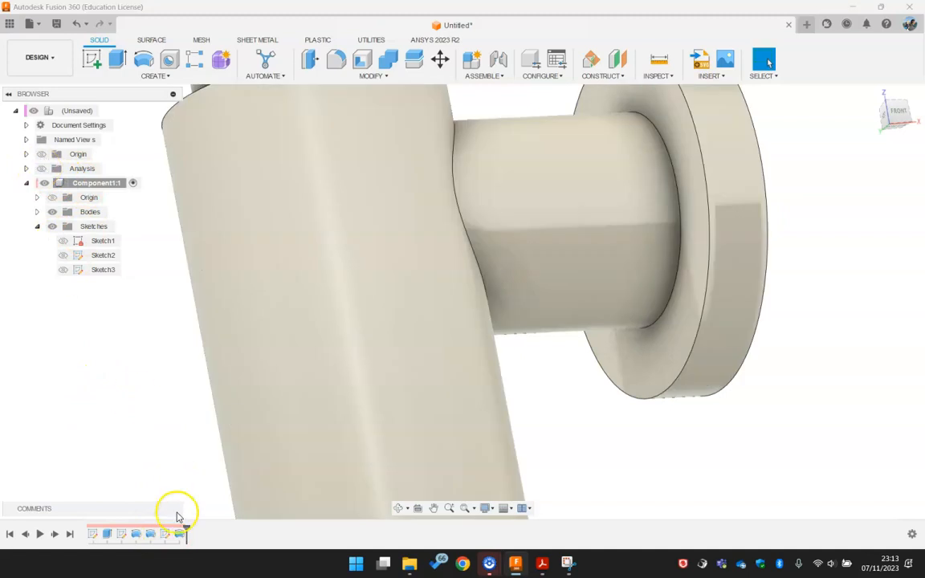
{"action": "right_click", "coordinate": [166, 534]}
{"action": "left_click", "coordinate": [187, 557]}
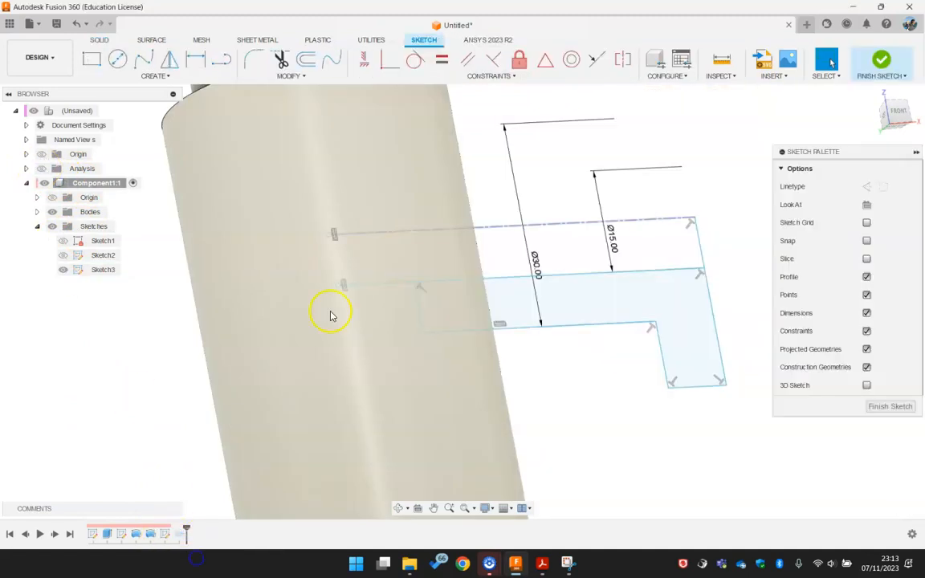
{"action": "left_click", "coordinate": [866, 205]}
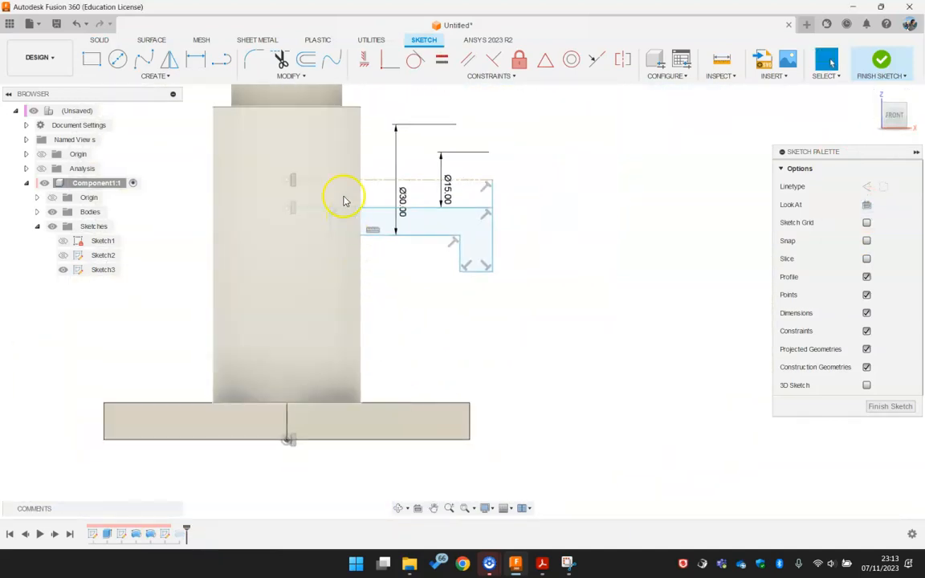
{"action": "scroll", "coordinate": [353, 152], "scroll_direction": "up", "scroll_amount": 3}
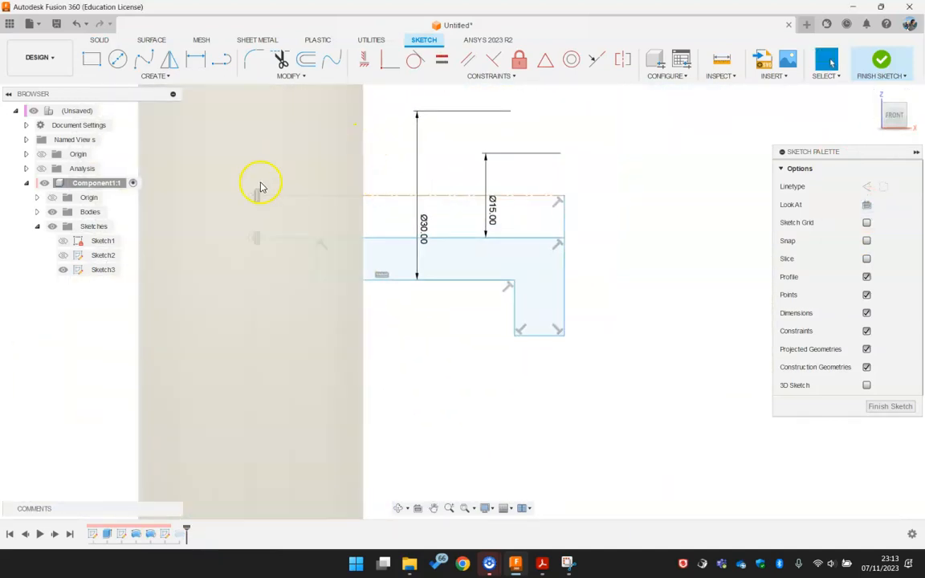
{"action": "left_click", "coordinate": [42, 169]}
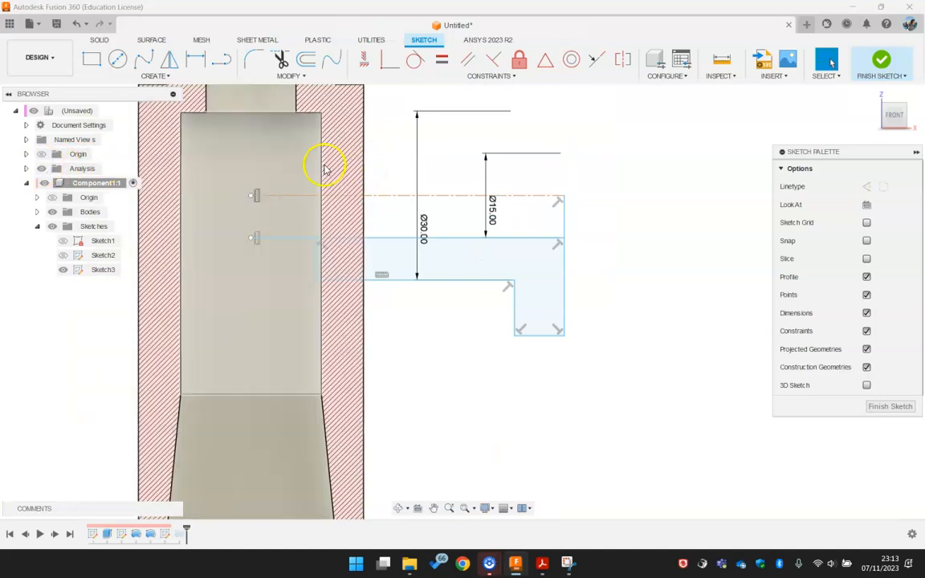
{"action": "left_click", "coordinate": [42, 168]}
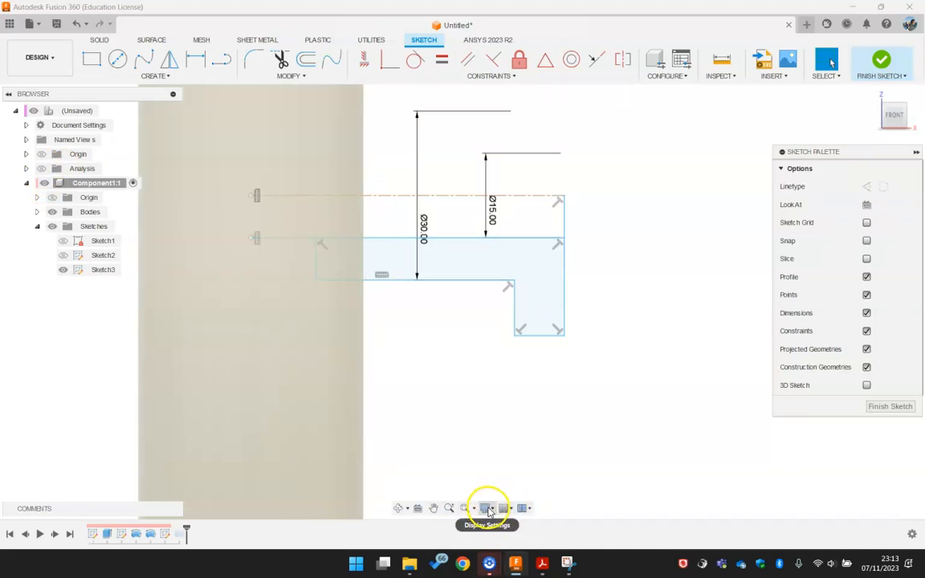
- Switch the visual style to wireframe so the column's inner bore edges show behind the flange profile
{"action": "left_click", "coordinate": [490, 509]}
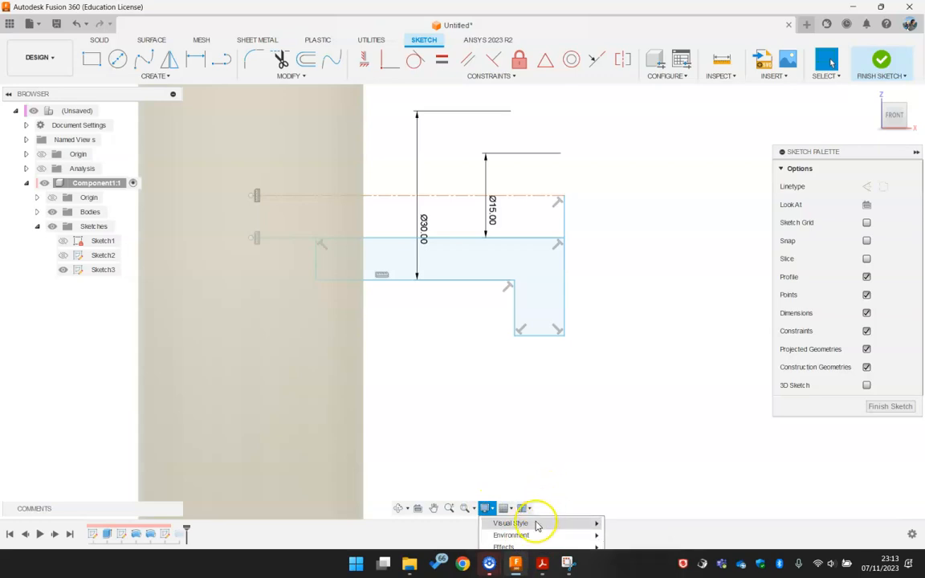
{"action": "mouse_move", "coordinate": [536, 526]}
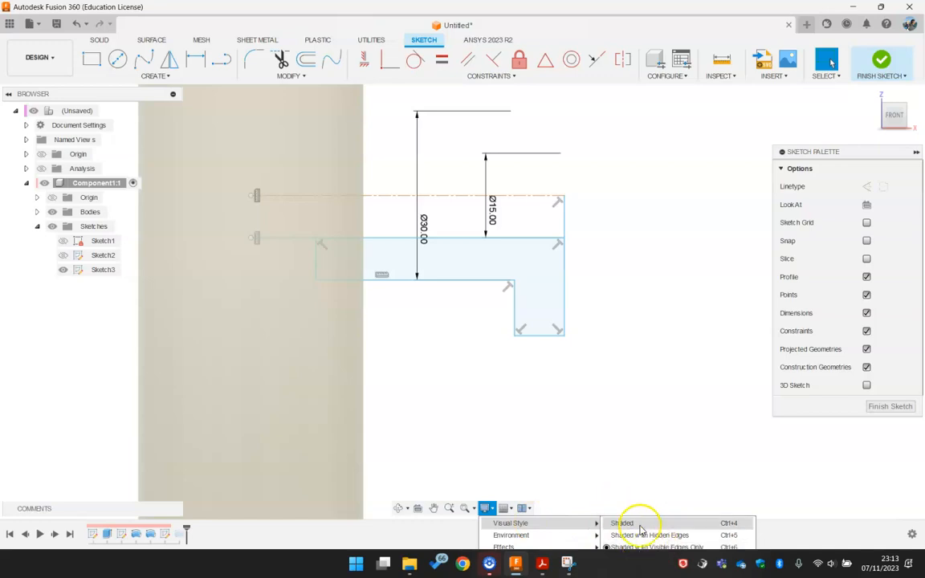
{"action": "left_click", "coordinate": [559, 461]}
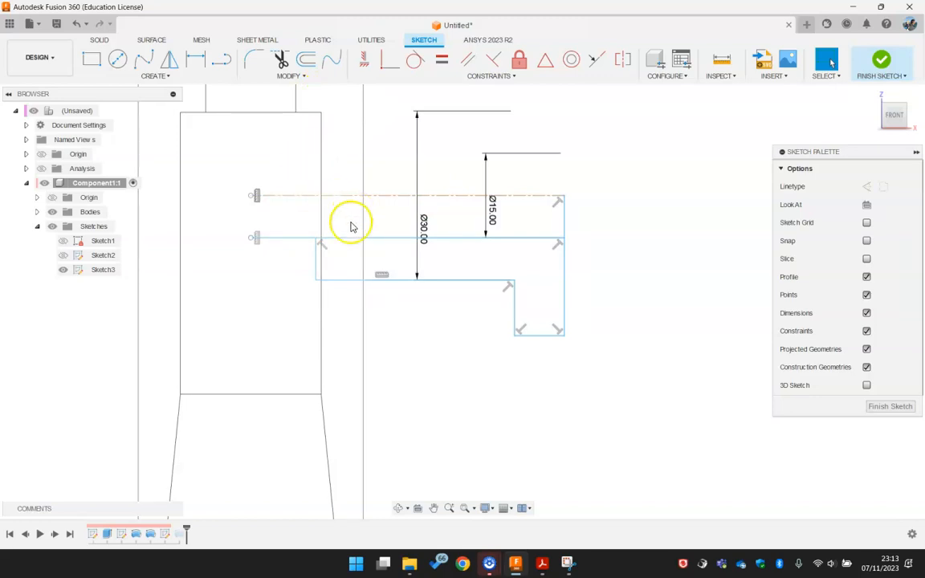
{"action": "left_click", "coordinate": [406, 278]}
{"action": "scroll", "coordinate": [395, 275], "scroll_direction": "down", "scroll_amount": 2}
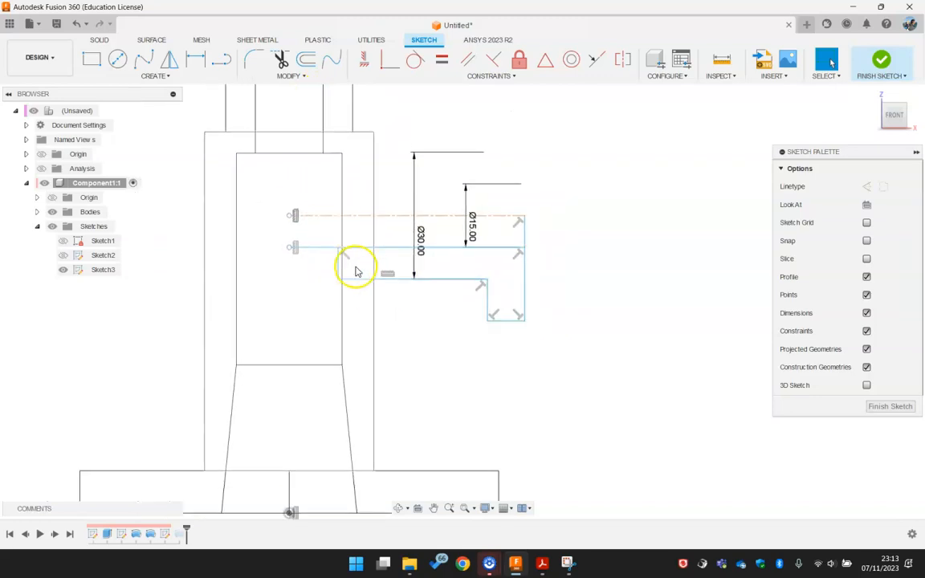
{"action": "scroll", "coordinate": [366, 261], "scroll_direction": "up", "scroll_amount": 4}
{"action": "left_click", "coordinate": [432, 382]}
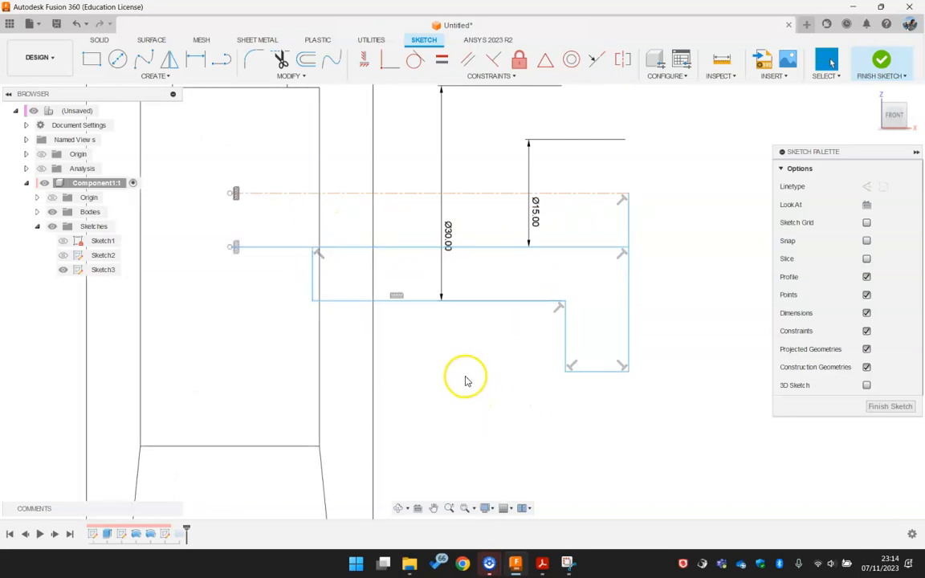
{"action": "key", "text": "p"}
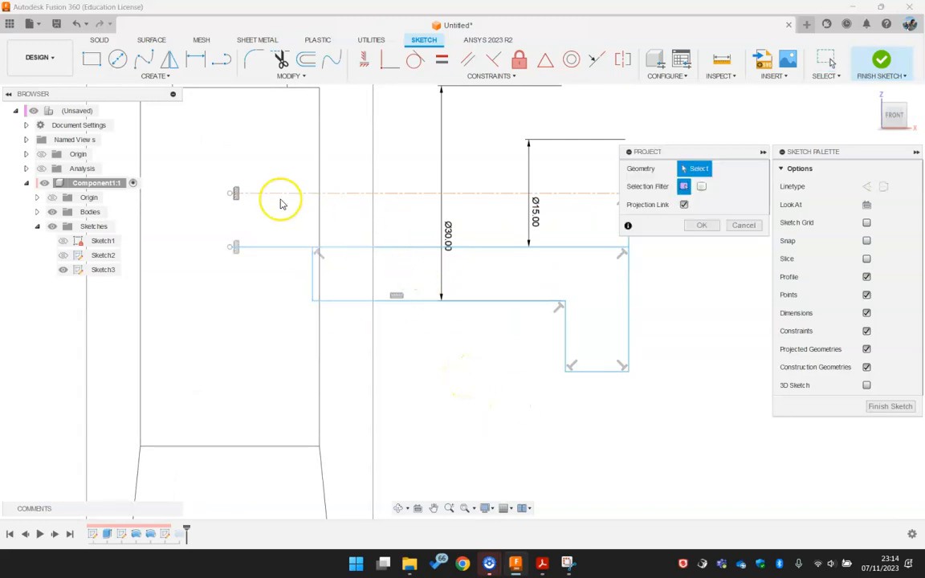
{"action": "left_click", "coordinate": [318, 216]}
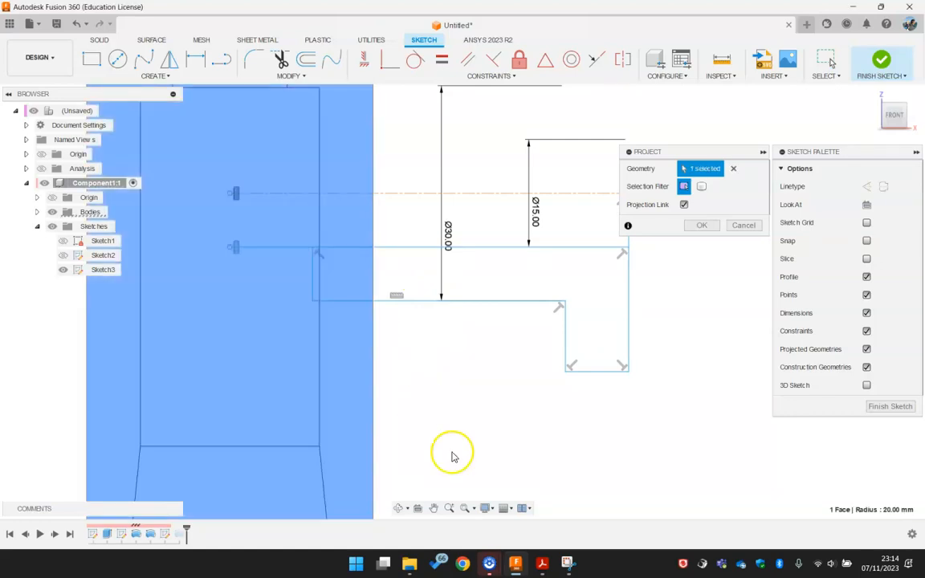
{"action": "left_click", "coordinate": [755, 226]}
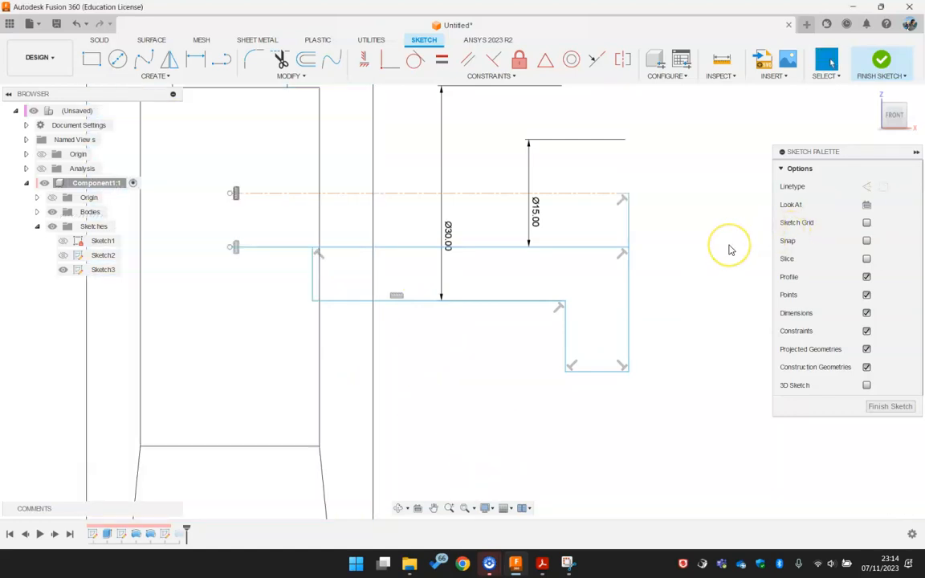
- Project the upper and lower corner vertices of the column's bore wall, on the flange side, into the sketch with the projection link on
{"action": "key", "text": "p"}
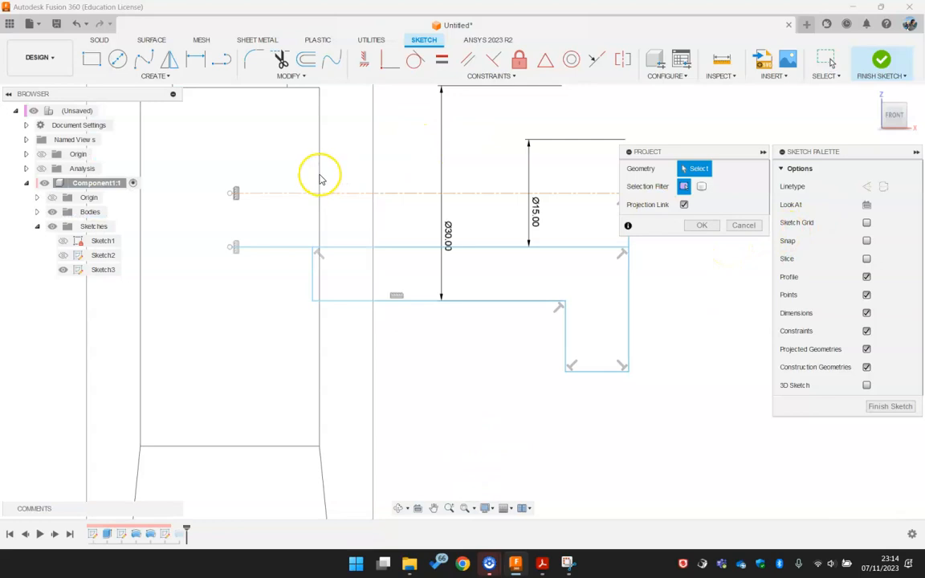
{"action": "left_click_drag", "start_coordinate": [320, 178], "coordinate": [332, 213]}
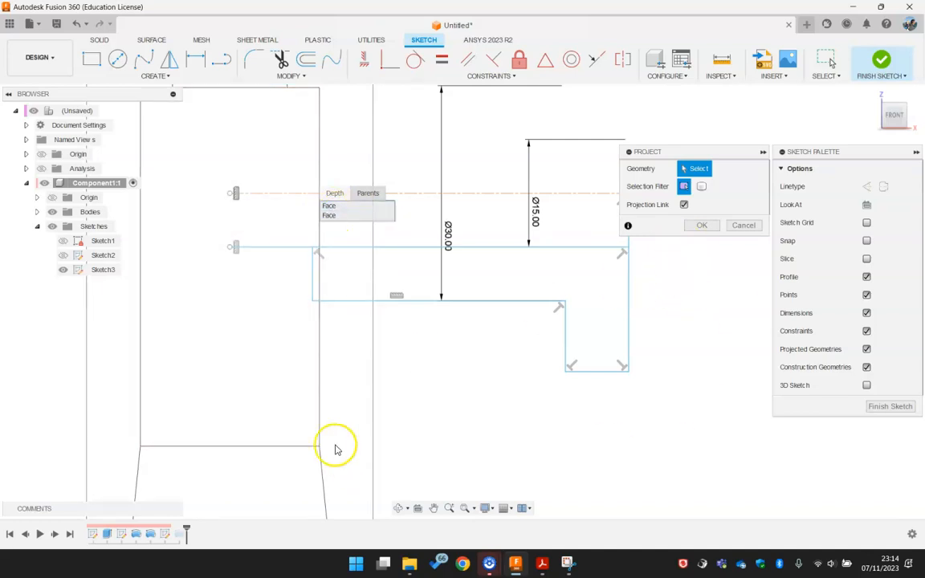
{"action": "left_click", "coordinate": [450, 408]}
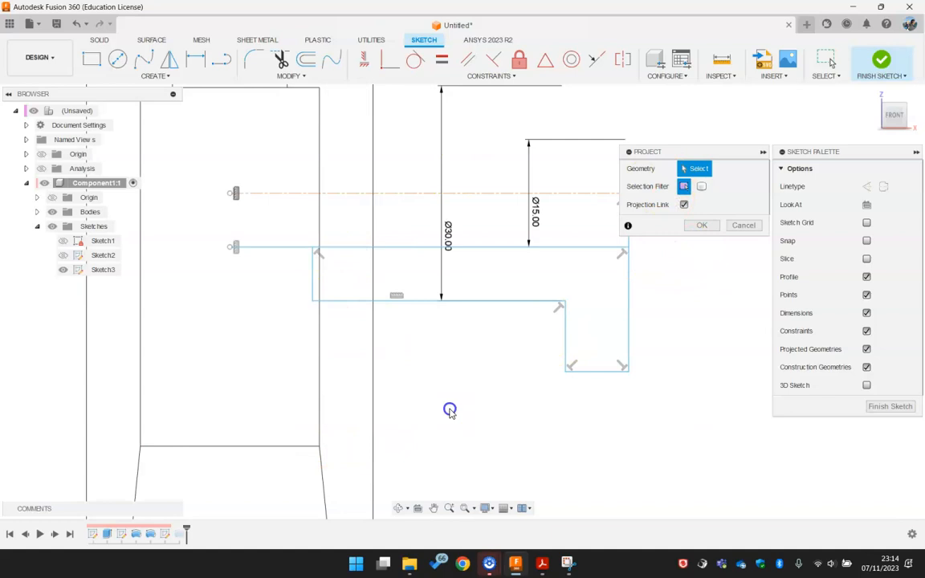
{"action": "left_click", "coordinate": [319, 448]}
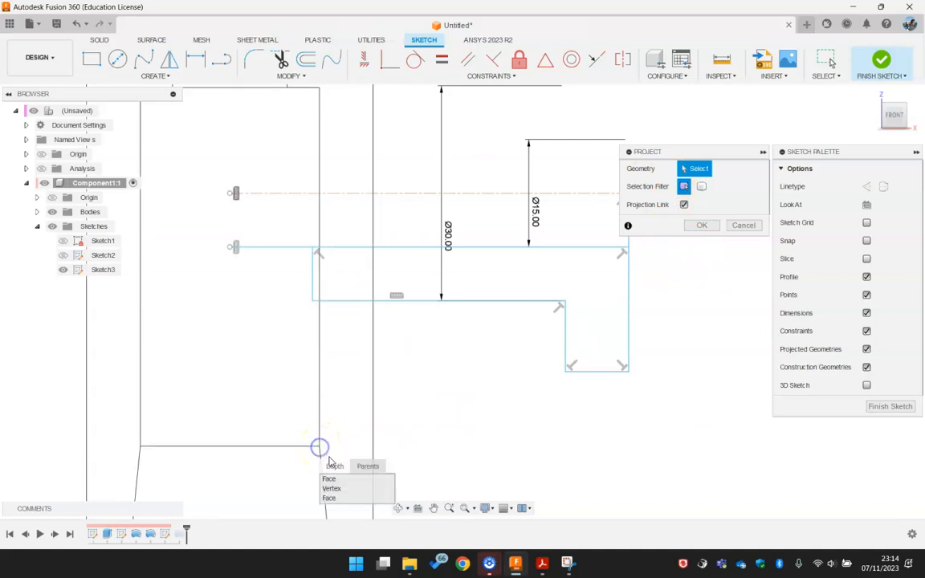
{"action": "left_click", "coordinate": [338, 490]}
{"action": "scroll", "coordinate": [413, 409], "scroll_direction": "down", "scroll_amount": 2}
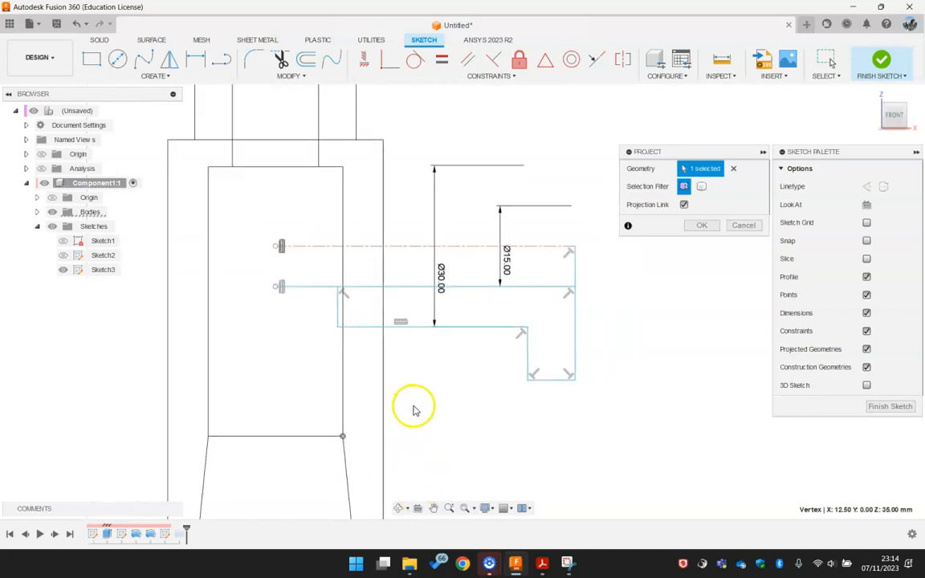
{"action": "left_click", "coordinate": [343, 171]}
{"action": "left_click", "coordinate": [354, 208]}
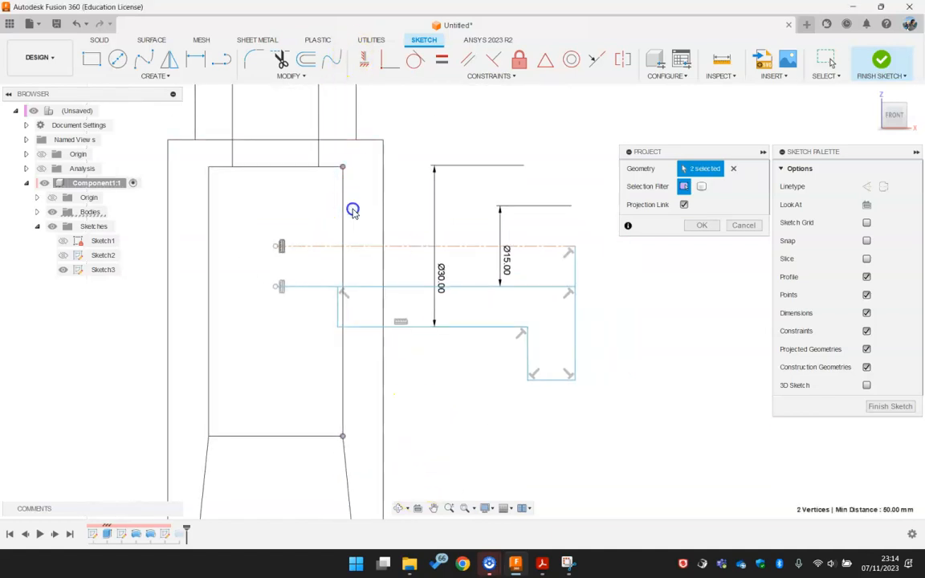
{"action": "left_click", "coordinate": [703, 226]}
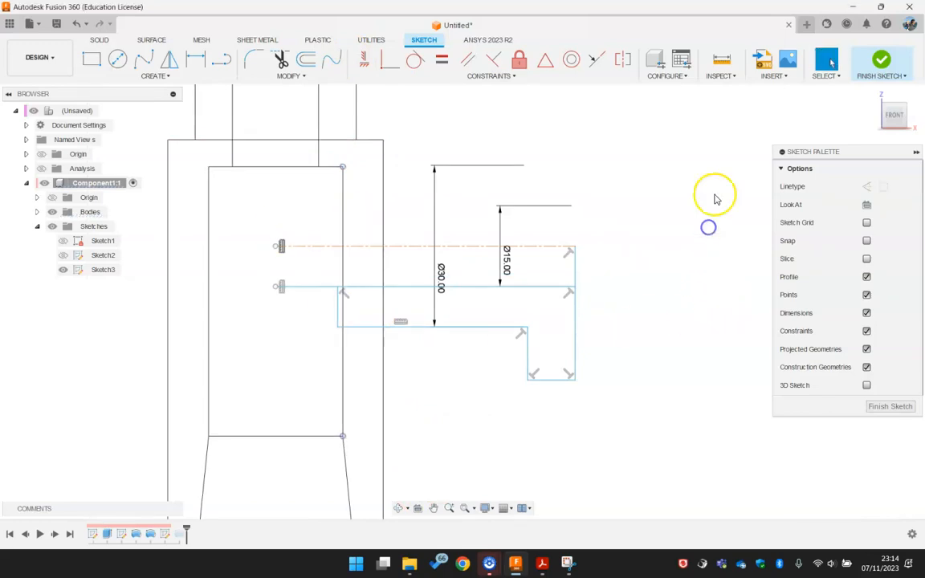
- Constrain the short inner edge of the branch profile vertically in line with the projected upper corner of the main bore
{"action": "scroll", "coordinate": [520, 163], "scroll_direction": "up", "scroll_amount": 1}
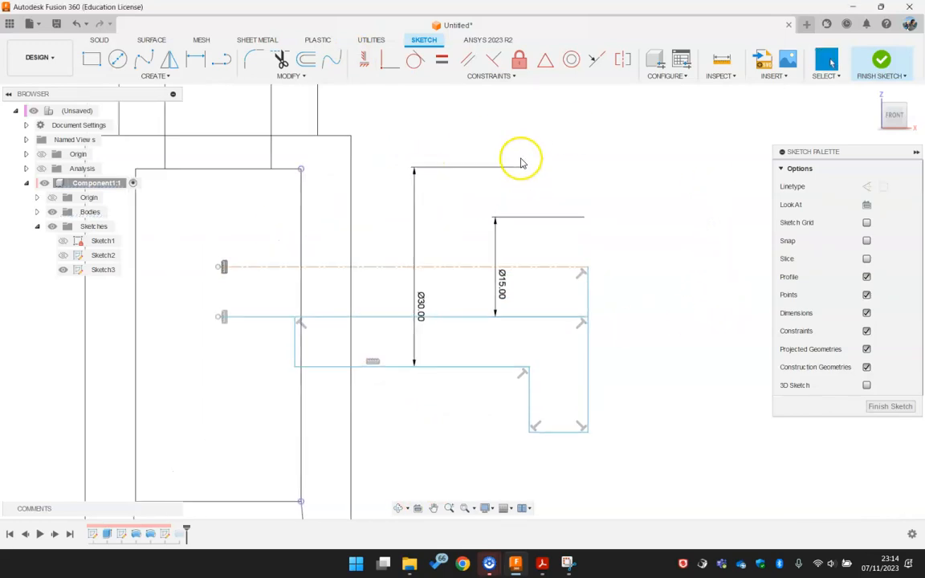
{"action": "left_click", "coordinate": [363, 63]}
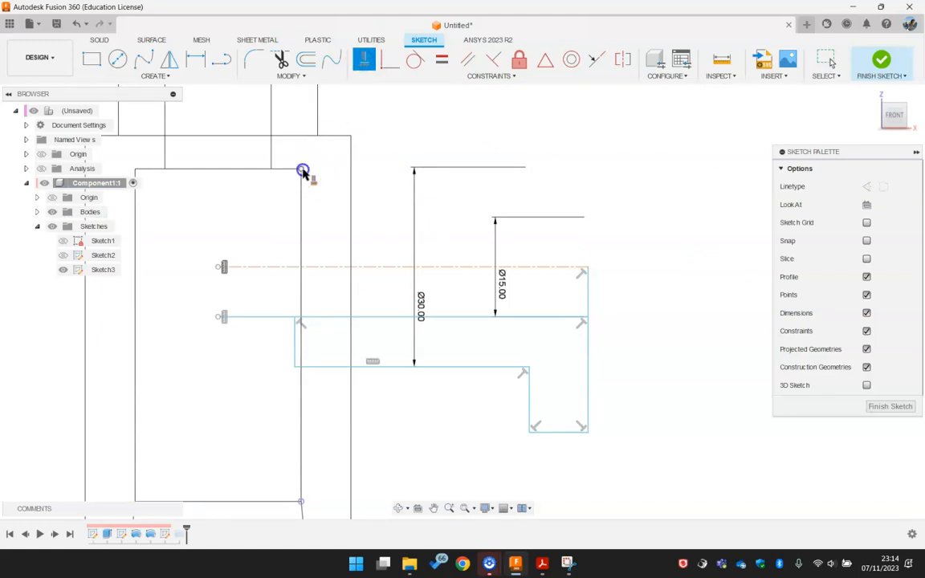
{"action": "left_click", "coordinate": [295, 338]}
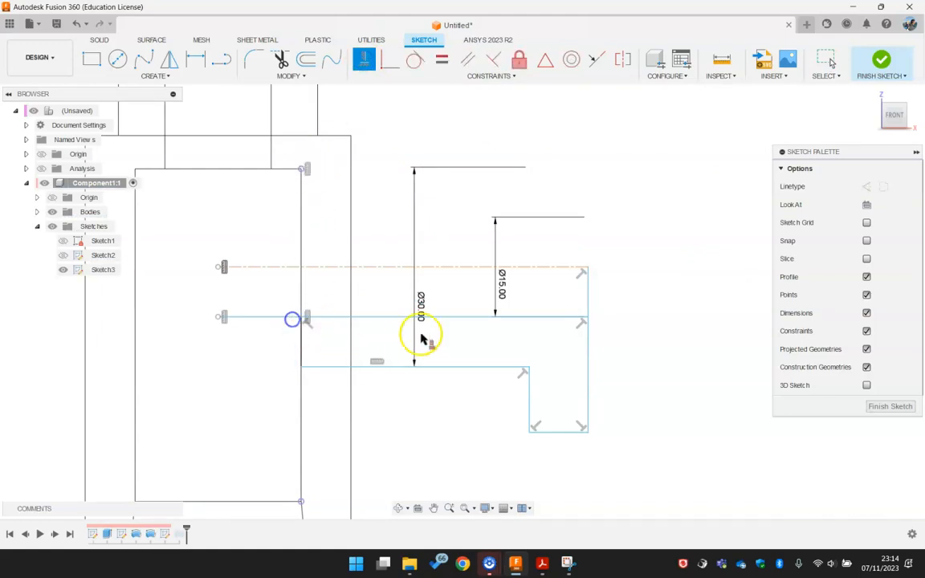
{"action": "key", "text": "Escape"}
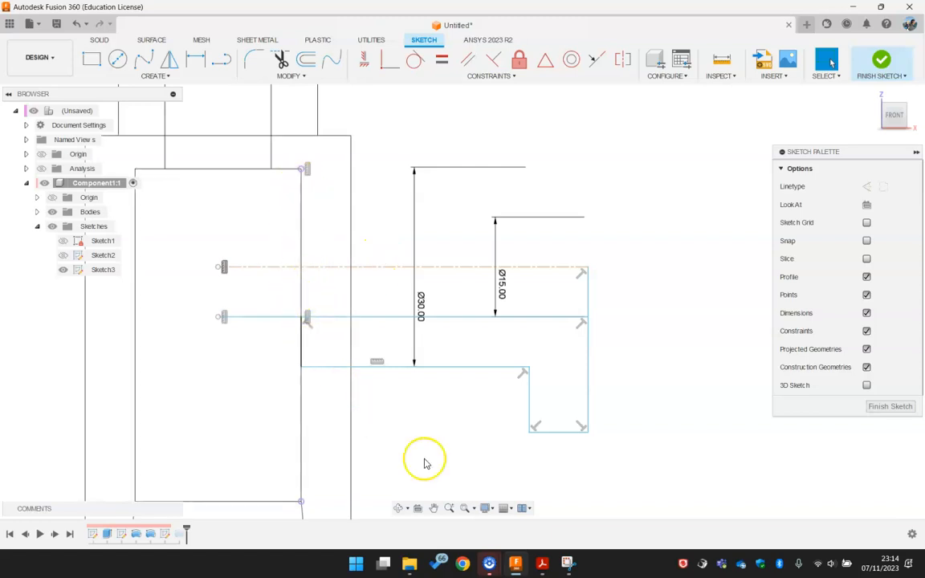
- Change the visual style to Shaded with Visible Edges Only
{"action": "left_click", "coordinate": [495, 512]}
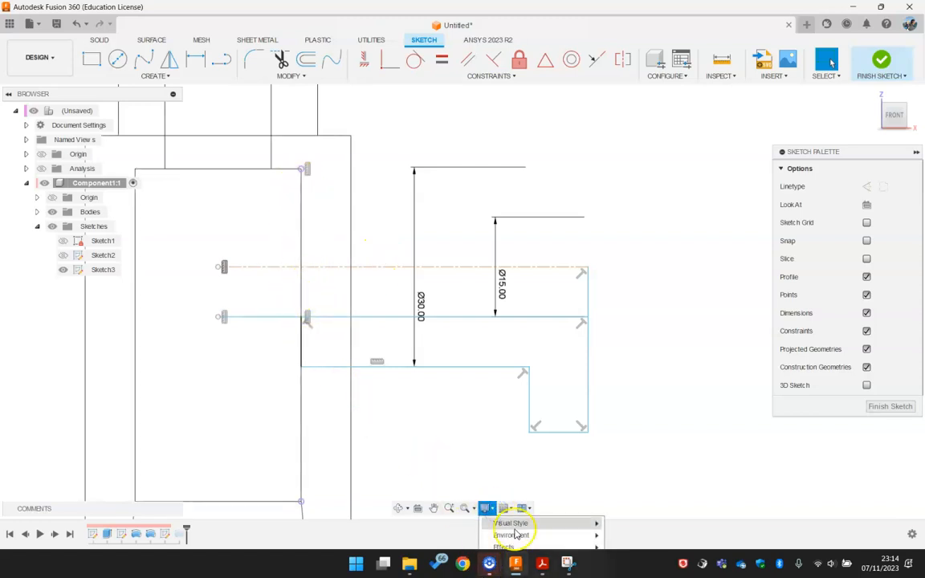
{"action": "mouse_move", "coordinate": [516, 524]}
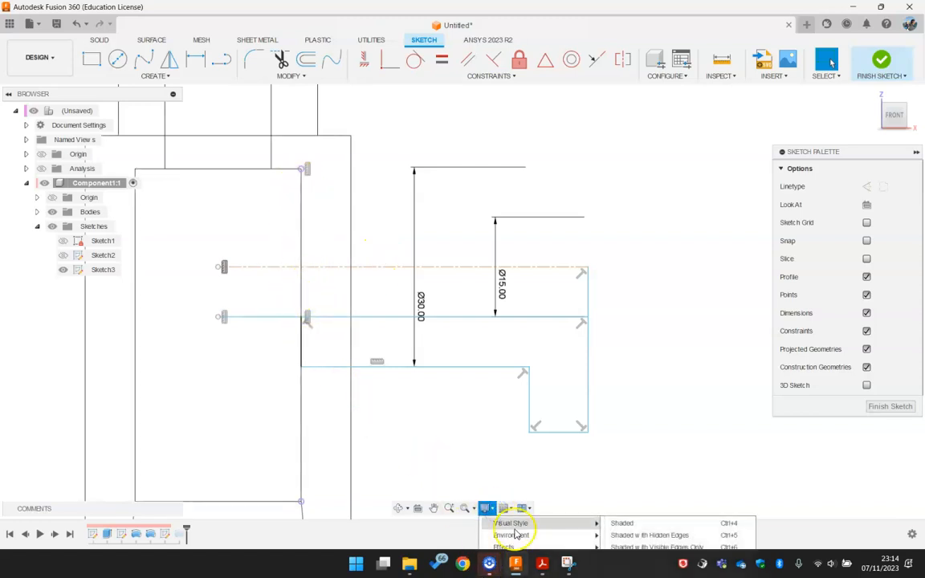
{"action": "left_click", "coordinate": [678, 548]}
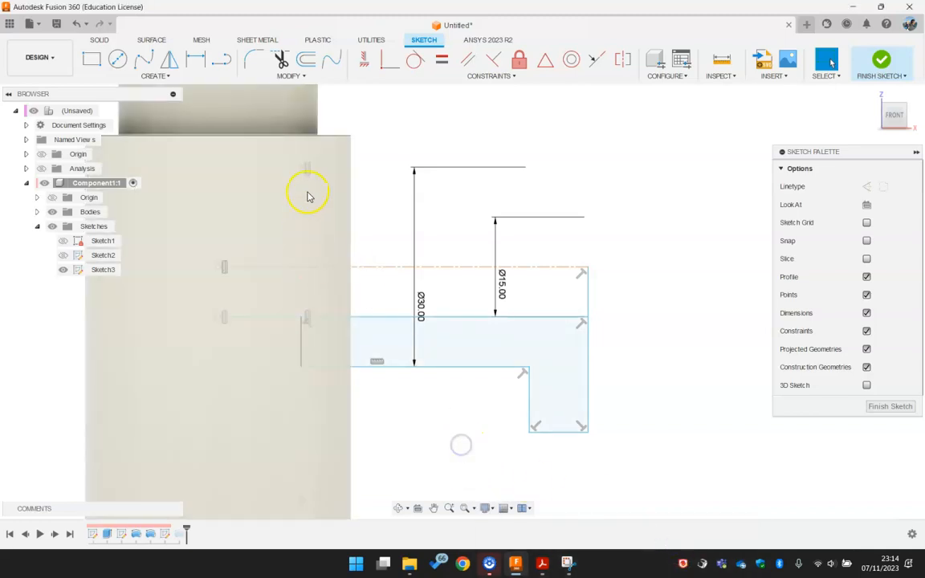
- Turn on the section analysis and finish the sketch to inspect where the revolved branch meets the main bore
{"action": "scroll", "coordinate": [371, 242], "scroll_direction": "down", "scroll_amount": 2}
{"action": "left_click", "coordinate": [42, 168]}
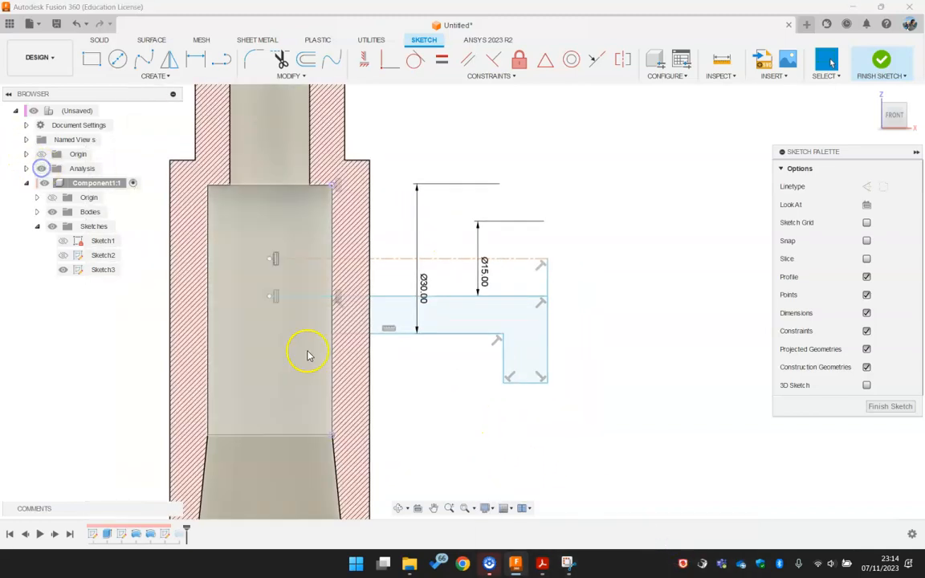
{"action": "scroll", "coordinate": [357, 312], "scroll_direction": "up", "scroll_amount": 3}
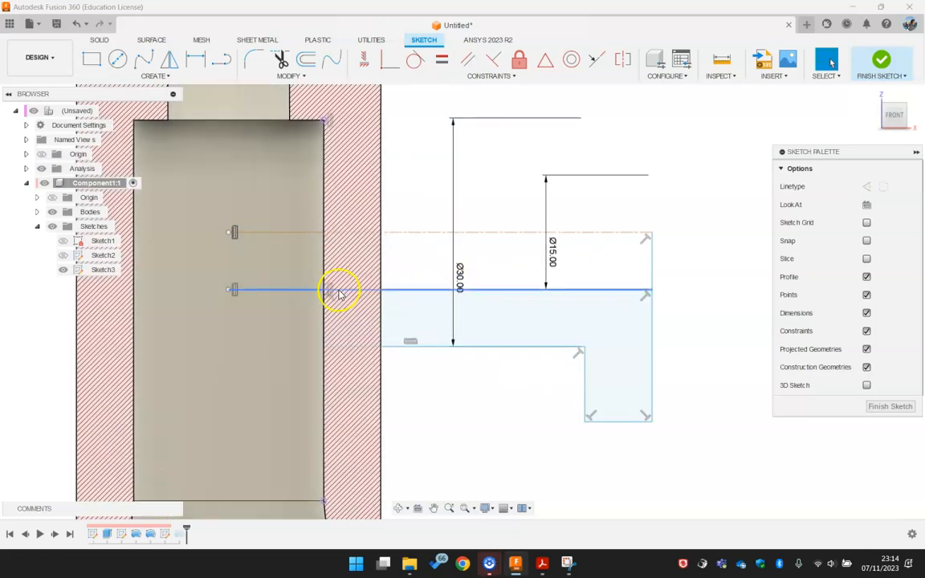
{"action": "scroll", "coordinate": [367, 322], "scroll_direction": "down", "scroll_amount": 3}
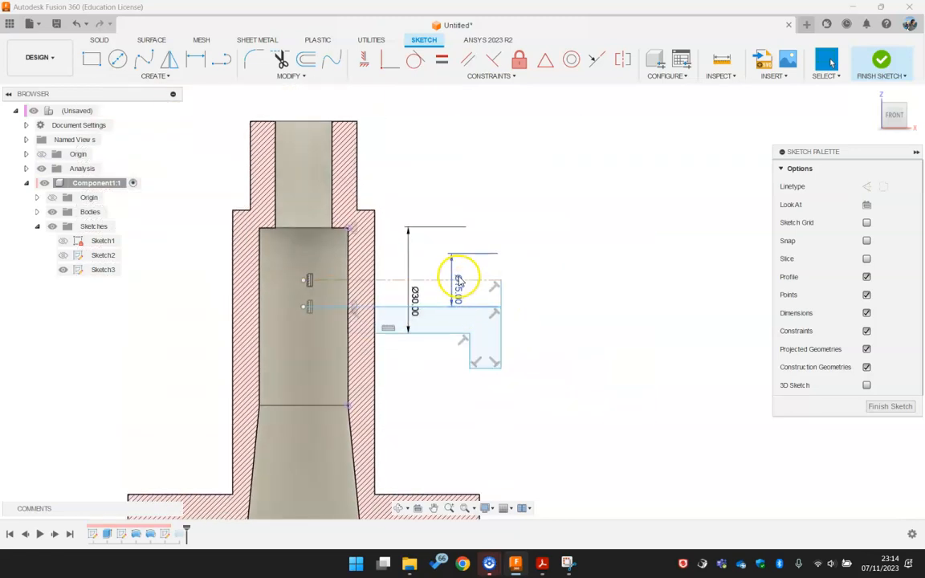
{"action": "left_click", "coordinate": [884, 63]}
{"action": "mouse_move", "coordinate": [418, 359]}
{"action": "middle_mouse_down", "text": "shift"}
{"action": "mouse_move", "coordinate": [464, 330]}
{"action": "mouse_move", "coordinate": [457, 344]}
{"action": "middle_mouse_up", "text": "shift"}
{"action": "scroll", "coordinate": [381, 299], "scroll_direction": "up", "scroll_amount": 2}
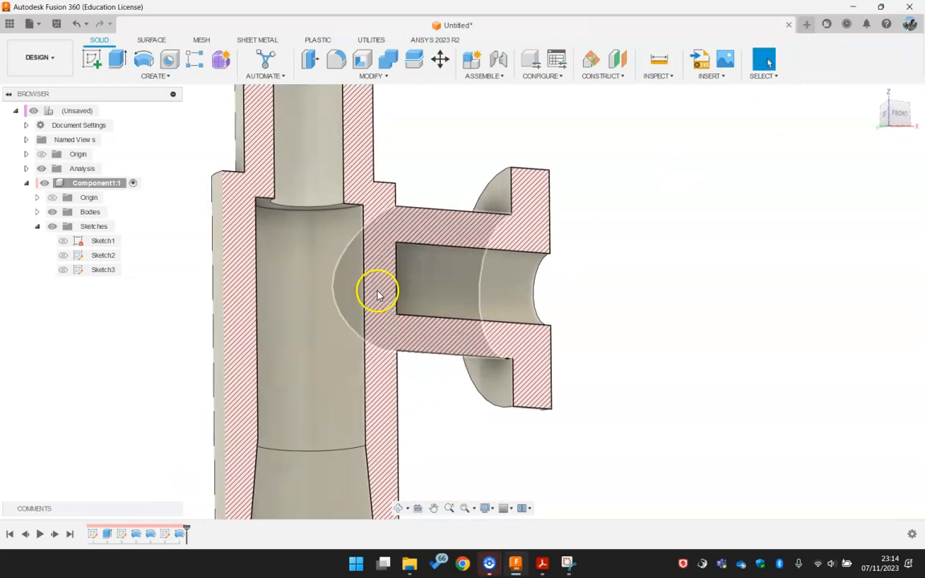
{"action": "mouse_move", "coordinate": [394, 270]}
{"action": "middle_mouse_down", "text": "shift"}
{"action": "mouse_move", "coordinate": [405, 292]}
{"action": "mouse_move", "coordinate": [312, 258]}
{"action": "mouse_move", "coordinate": [314, 296]}
{"action": "mouse_move", "coordinate": [360, 266]}
{"action": "mouse_move", "coordinate": [343, 255]}
{"action": "mouse_move", "coordinate": [420, 275]}
{"action": "mouse_move", "coordinate": [401, 265]}
{"action": "mouse_move", "coordinate": [385, 277]}
{"action": "mouse_move", "coordinate": [388, 335]}
{"action": "mouse_move", "coordinate": [326, 229]}
{"action": "mouse_move", "coordinate": [426, 318]}
{"action": "middle_mouse_up", "text": "shift"}
- Hide the section analysis and reopen the branch profile sketch for editing, viewed face-on
{"action": "left_click", "coordinate": [42, 168]}
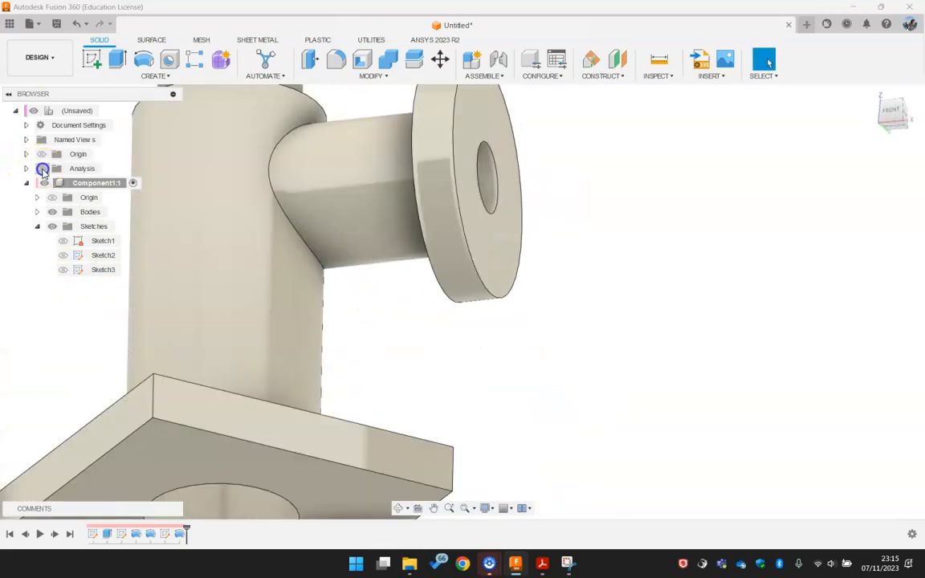
{"action": "right_click", "coordinate": [164, 540]}
{"action": "left_click", "coordinate": [197, 560]}
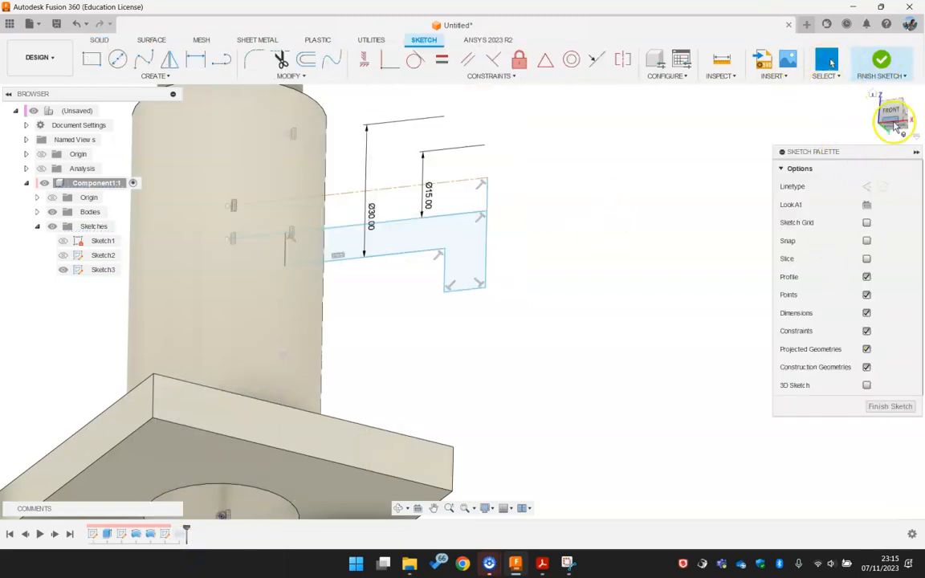
{"action": "left_click", "coordinate": [866, 205]}
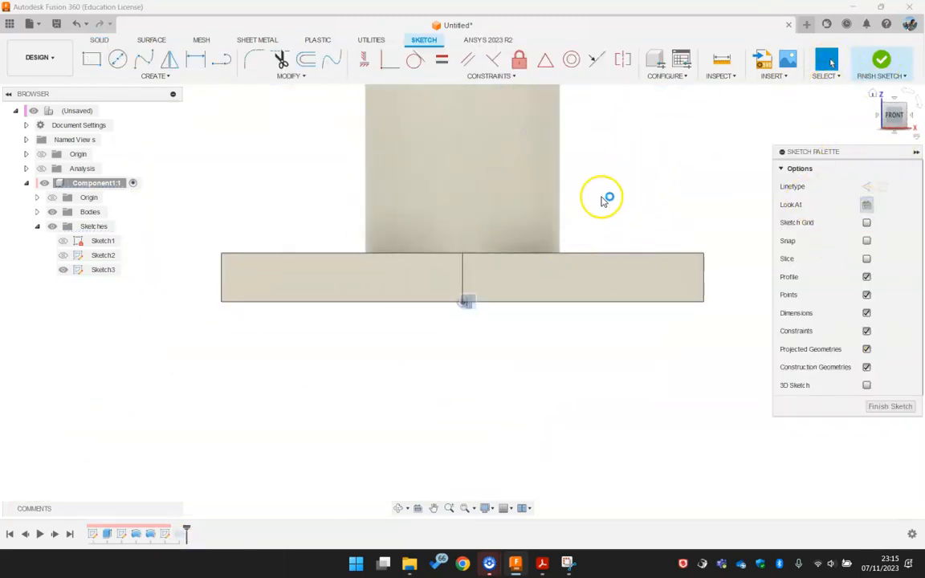
{"action": "middle_click_drag", "start_coordinate": [599, 199], "coordinate": [347, 406]}
{"action": "mouse_move", "coordinate": [339, 311]}
{"action": "middle_mouse_down"}
{"action": "mouse_move", "coordinate": [372, 359]}
{"action": "mouse_move", "coordinate": [409, 321]}
{"action": "middle_mouse_up"}
{"action": "scroll", "coordinate": [371, 363], "scroll_direction": "down", "scroll_amount": 1}
{"action": "scroll", "coordinate": [410, 323], "scroll_direction": "down", "scroll_amount": 1}
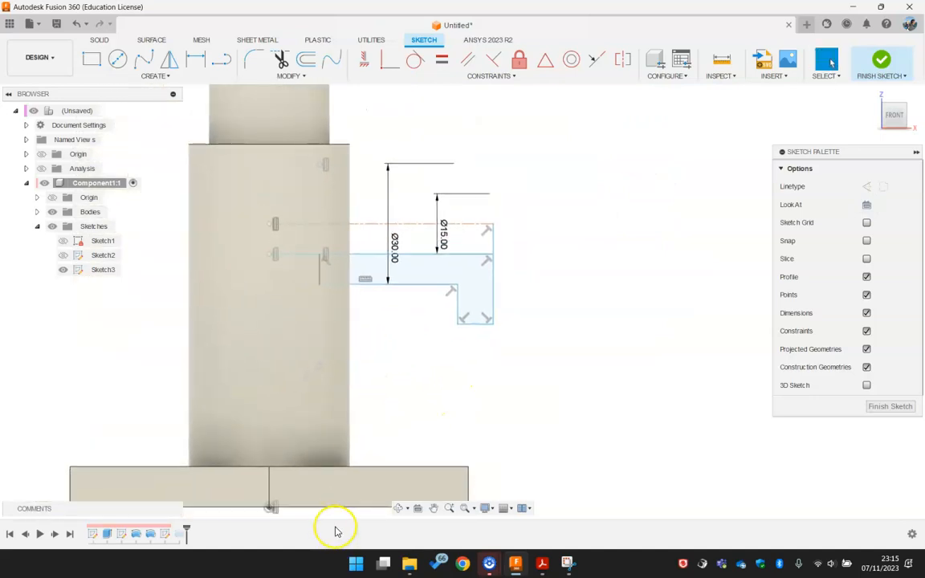
- Consult the PDF drawing and try to dimension the branch centreline from the base's bottom edge, deleting the resulting diameter dimension
{"action": "left_click", "coordinate": [540, 563]}
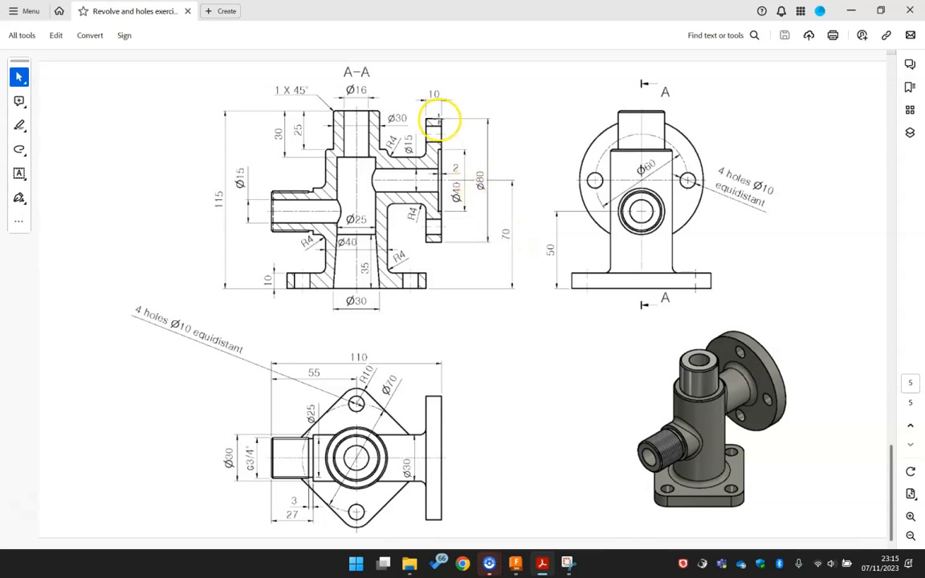
{"action": "left_click", "coordinate": [518, 563]}
{"action": "key", "text": "s"}
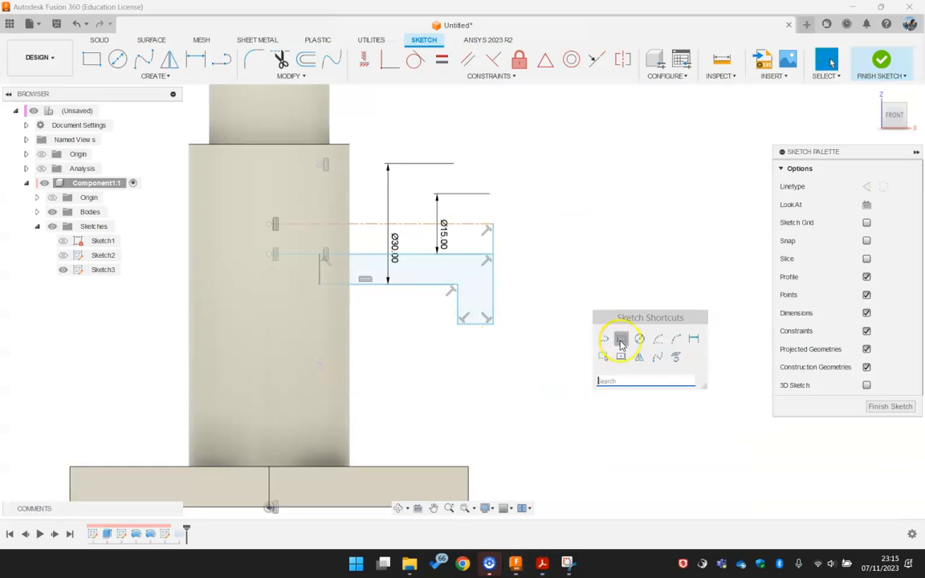
{"action": "left_click", "coordinate": [693, 337]}
{"action": "scroll", "coordinate": [419, 390], "scroll_direction": "down", "scroll_amount": 2}
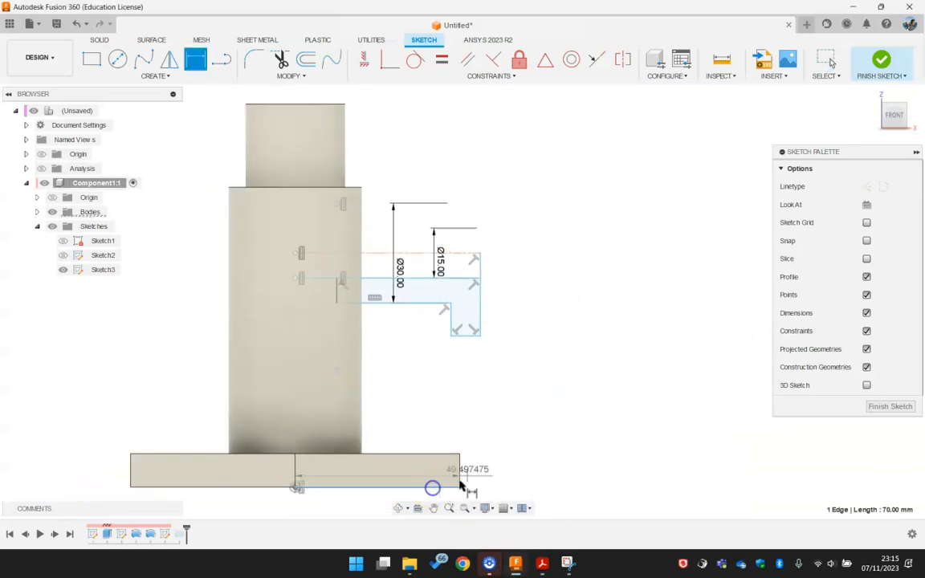
{"action": "left_click", "coordinate": [456, 254]}
{"action": "left_click", "coordinate": [545, 340]}
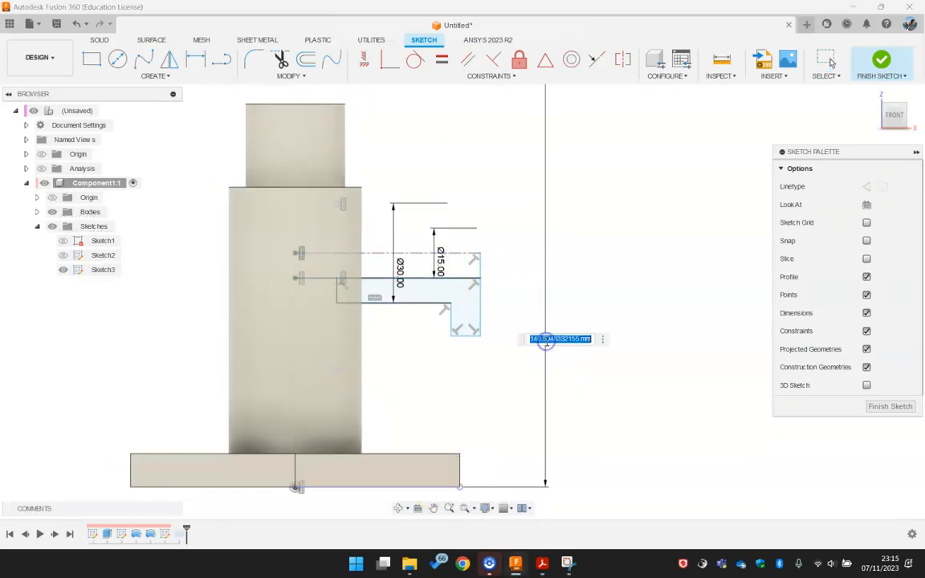
{"action": "key", "text": "Return"}
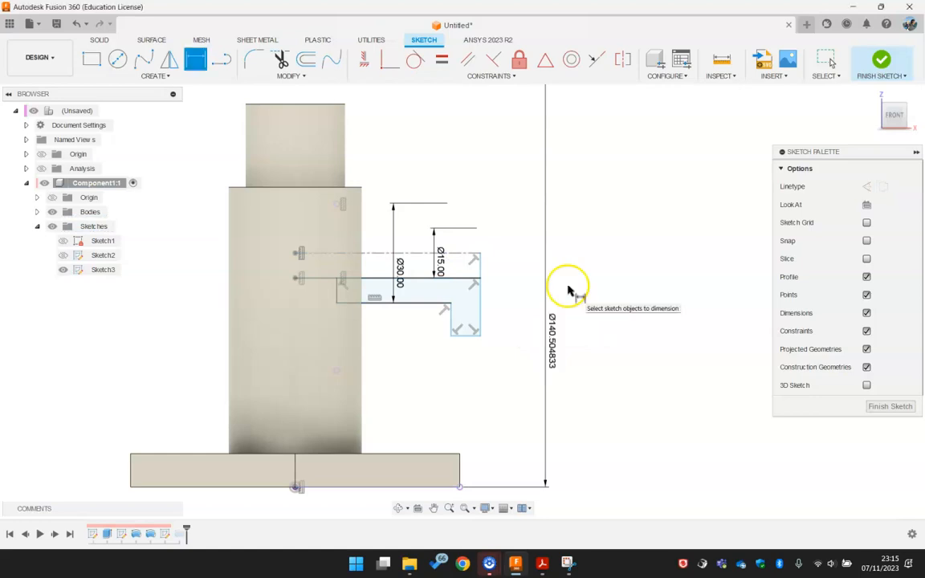
{"action": "key", "text": "Escape"}
{"action": "left_click", "coordinate": [554, 325]}
{"action": "key", "text": "Delete"}
- Dimension the height from the base's bottom edge to the end point of the branch centreline as 70 mm
{"action": "key", "text": "s"}
{"action": "left_click", "coordinate": [626, 263]}
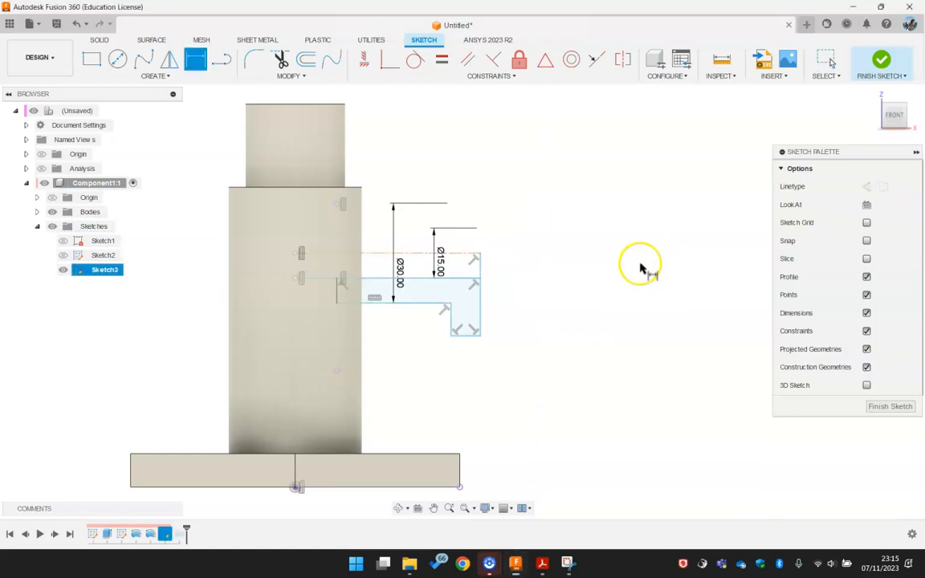
{"action": "left_click", "coordinate": [444, 486]}
{"action": "left_click", "coordinate": [480, 256]}
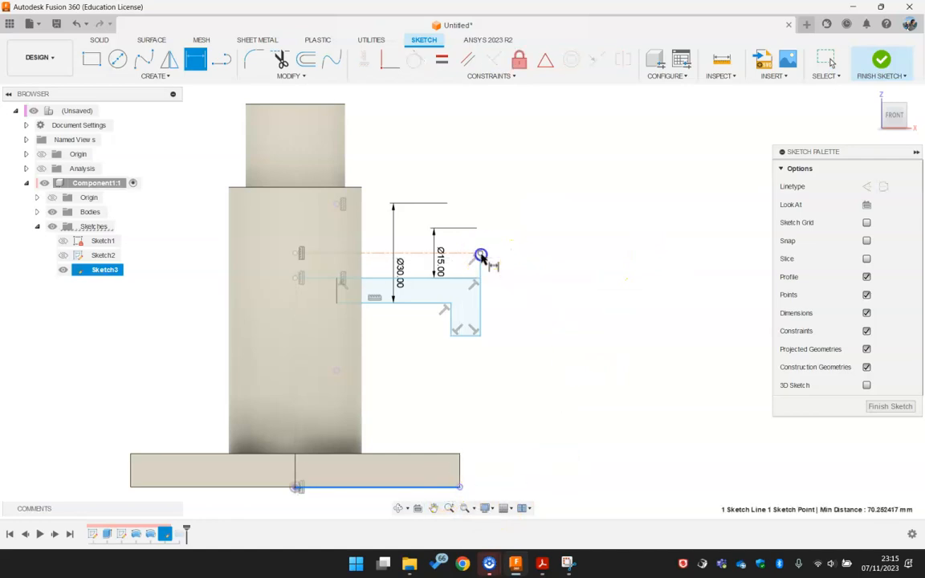
{"action": "left_click", "coordinate": [533, 324]}
{"action": "type", "text": "70"}
{"action": "key", "text": "Return"}
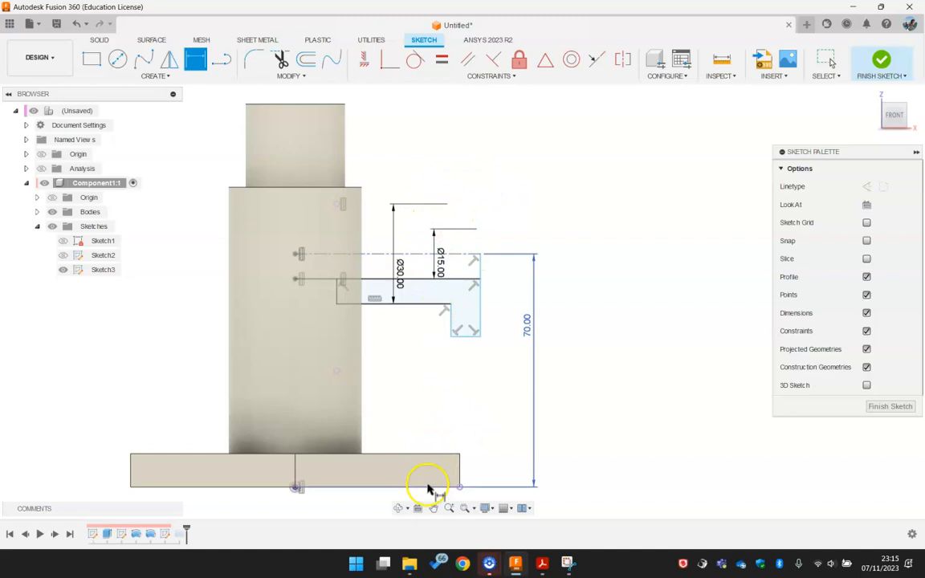
{"action": "left_click", "coordinate": [355, 488]}
{"action": "left_click", "coordinate": [409, 253]}
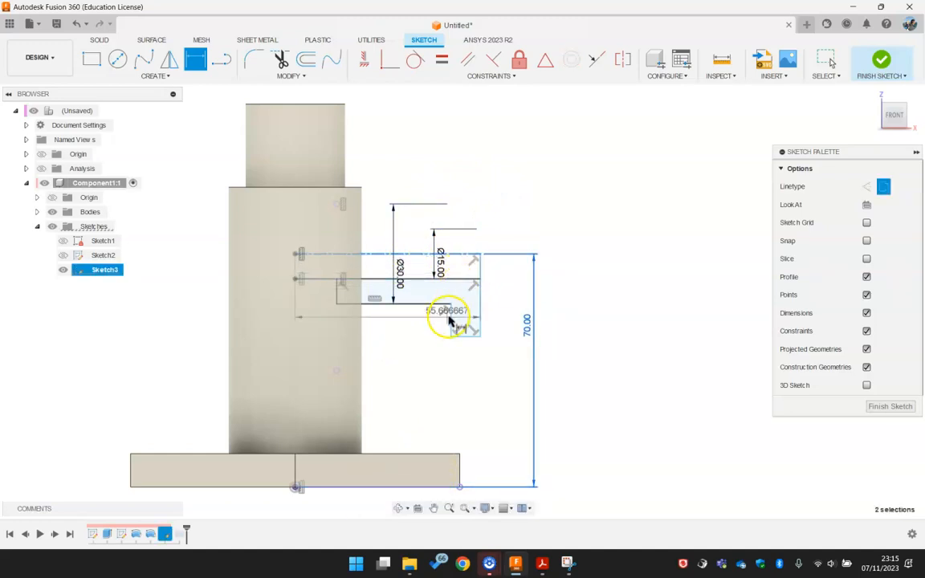
{"action": "left_click", "coordinate": [370, 487]}
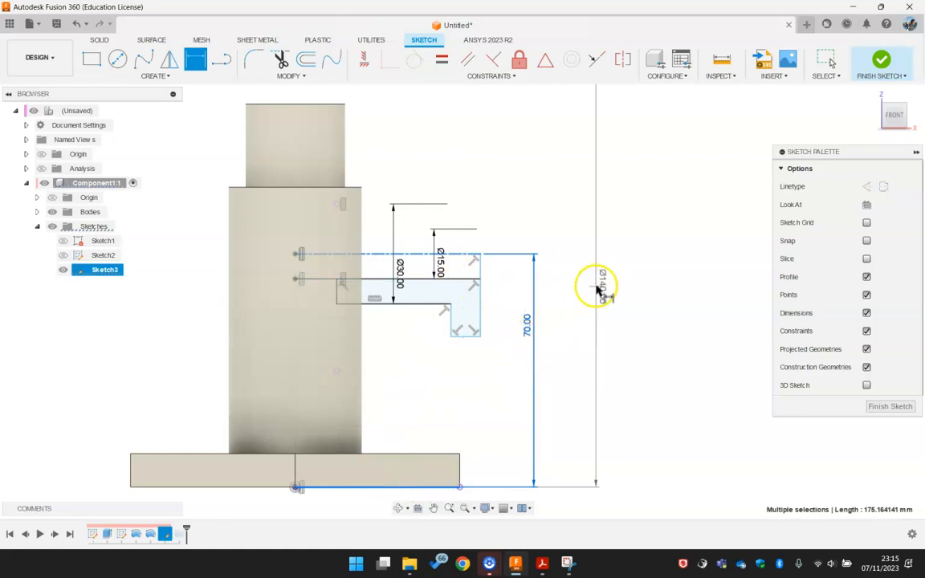
{"action": "right_click", "coordinate": [595, 286]}
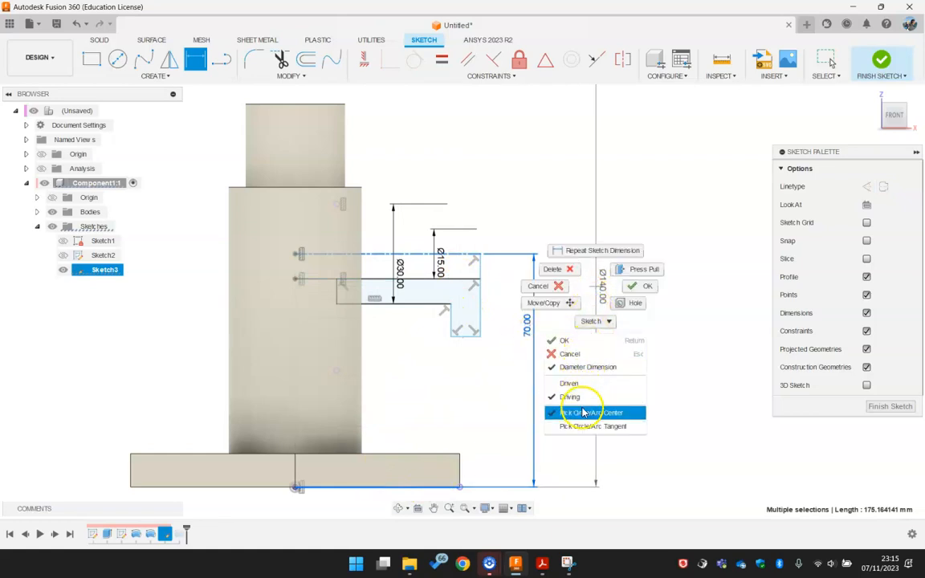
{"action": "left_click", "coordinate": [587, 370]}
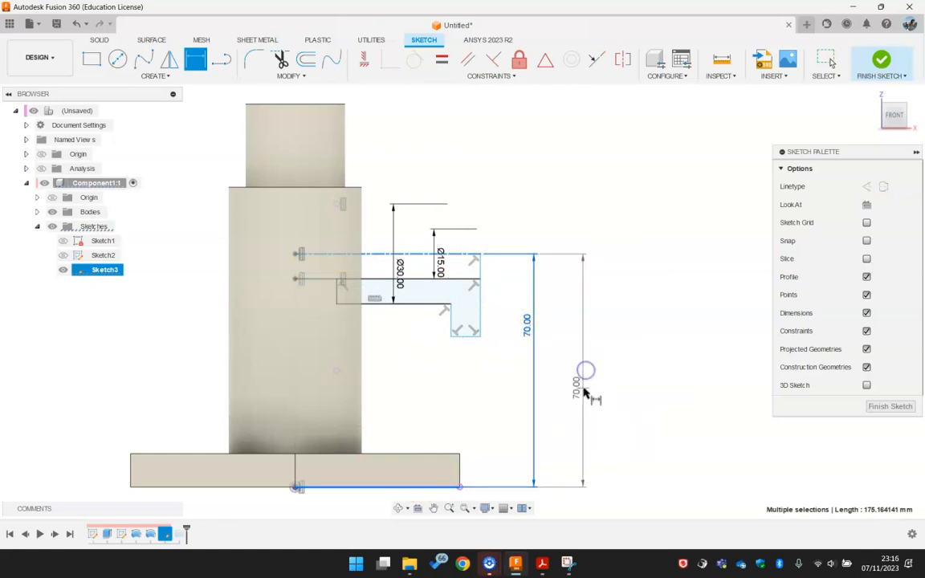
{"action": "right_click", "coordinate": [593, 334]}
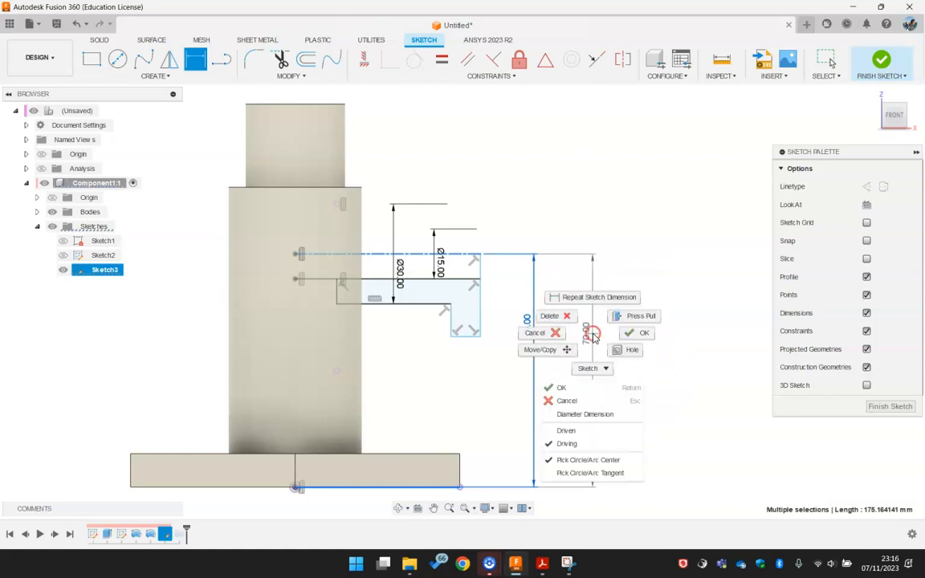
{"action": "left_click", "coordinate": [572, 416]}
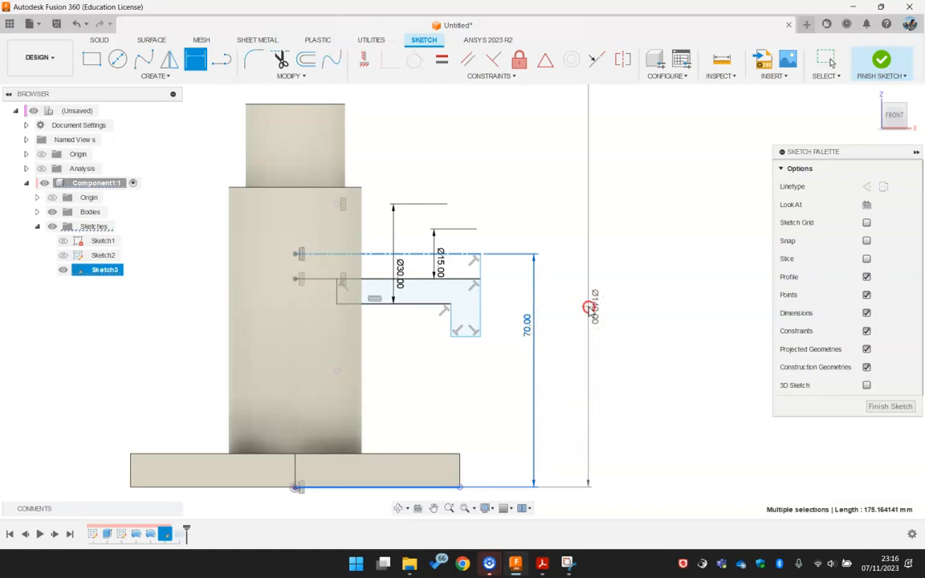
{"action": "right_click", "coordinate": [590, 306]}
{"action": "left_click", "coordinate": [576, 390]}
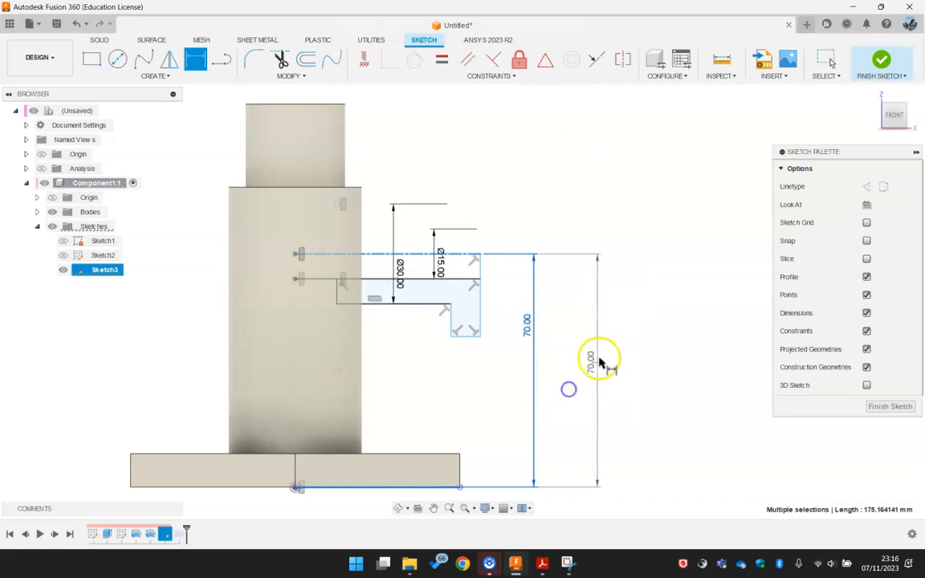
{"action": "left_click", "coordinate": [528, 325]}
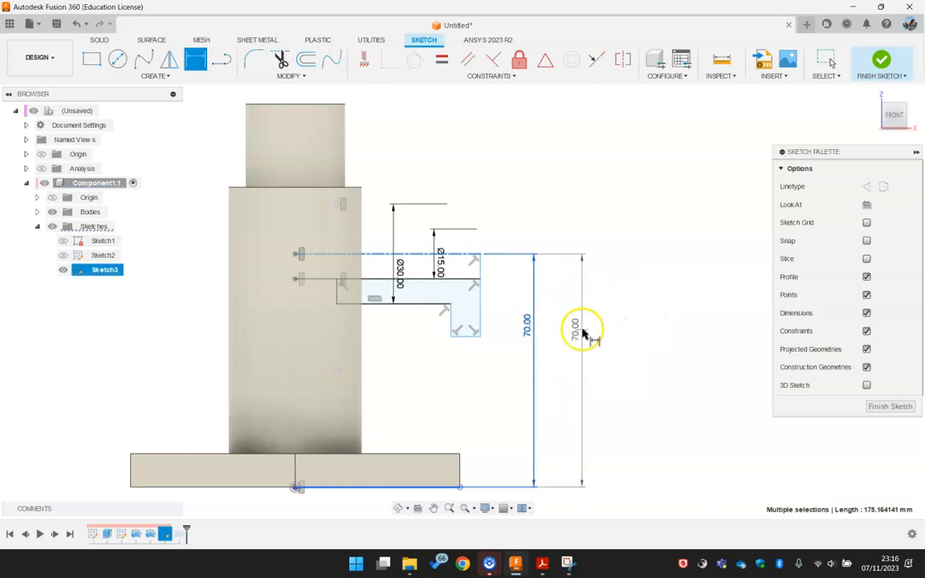
{"action": "key", "text": "Escape"}
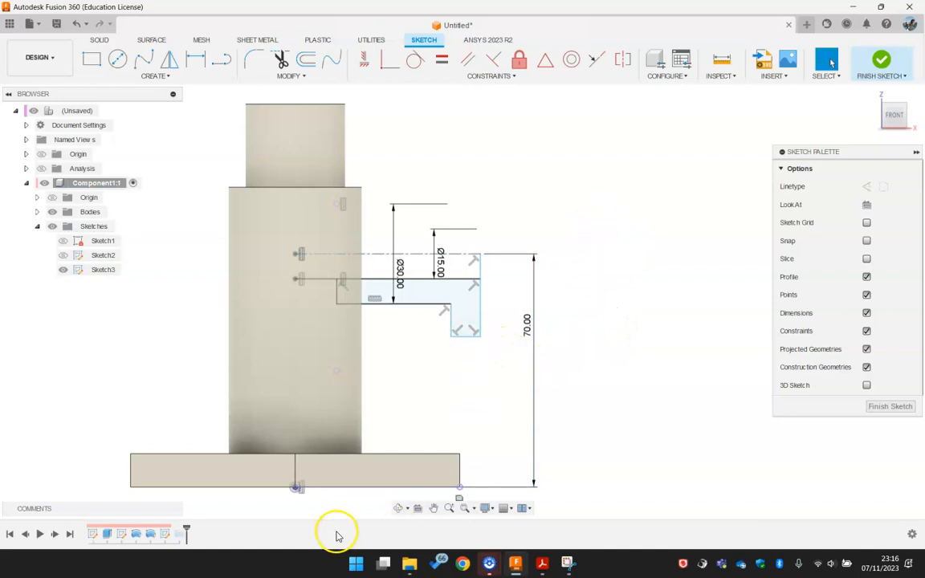
- Check the PDF drawing and dimension the flange's outer edge about the branch centreline as an 80 mm diameter
{"action": "left_click", "coordinate": [542, 565]}
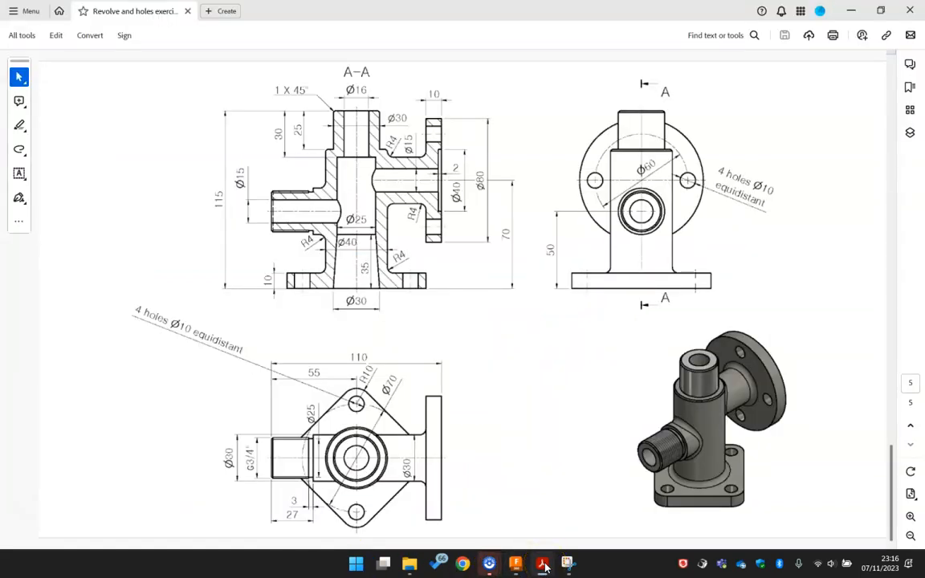
{"action": "left_click", "coordinate": [543, 566]}
{"action": "key", "text": "s"}
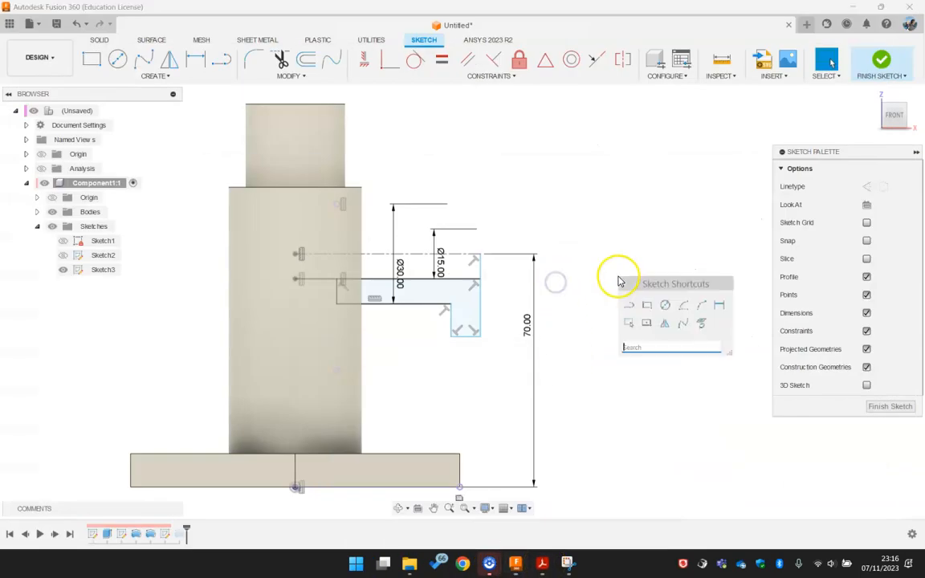
{"action": "left_click", "coordinate": [719, 306]}
{"action": "left_click", "coordinate": [470, 336]}
{"action": "left_click", "coordinate": [463, 259]}
{"action": "left_click", "coordinate": [577, 270]}
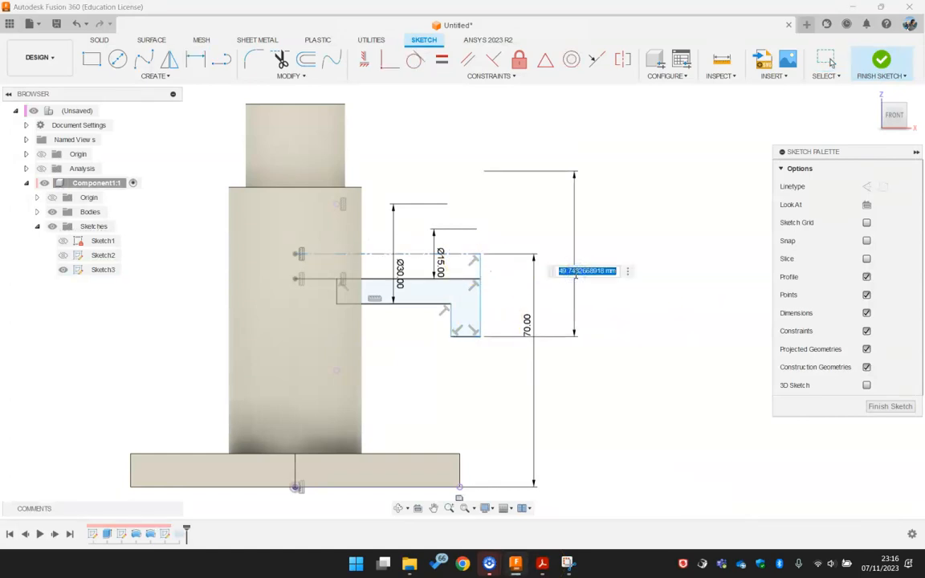
{"action": "key", "text": "Return"}
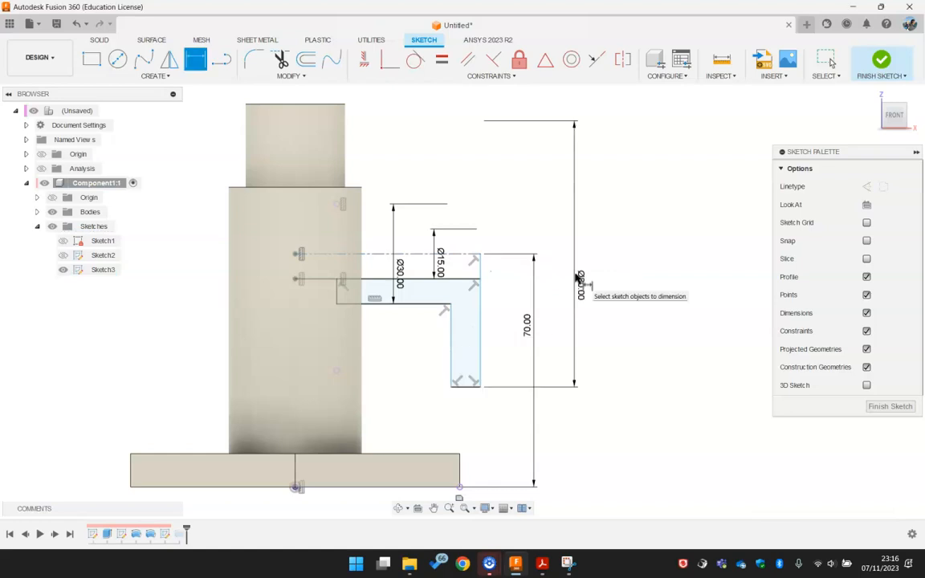
{"action": "key", "text": "Escape"}
- Consult the PDF drawing and dimension the flange thickness between its two vertical lines as 10 mm
{"action": "left_click", "coordinate": [487, 566]}
{"action": "left_click", "coordinate": [531, 563]}
{"action": "left_click", "coordinate": [457, 236]}
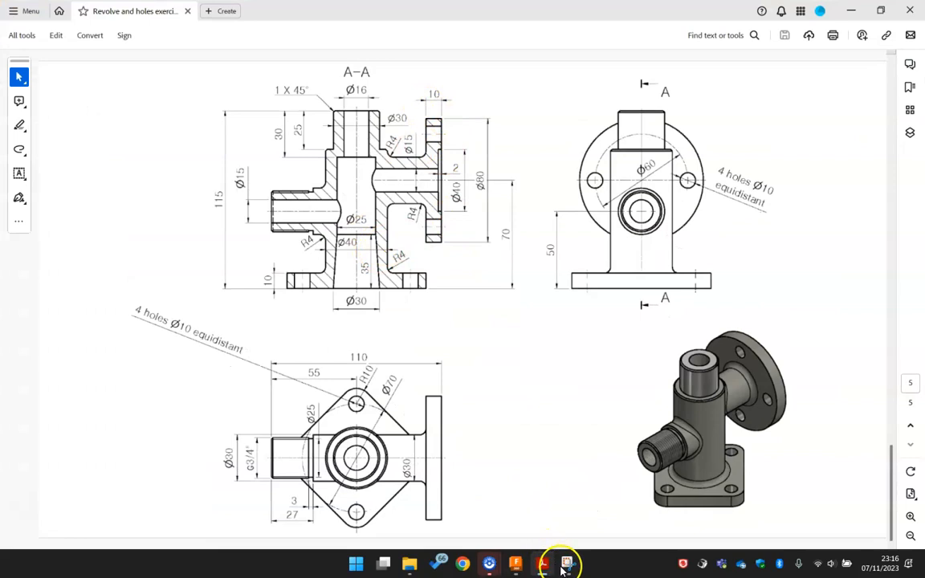
{"action": "left_click", "coordinate": [515, 564]}
{"action": "key", "text": "s"}
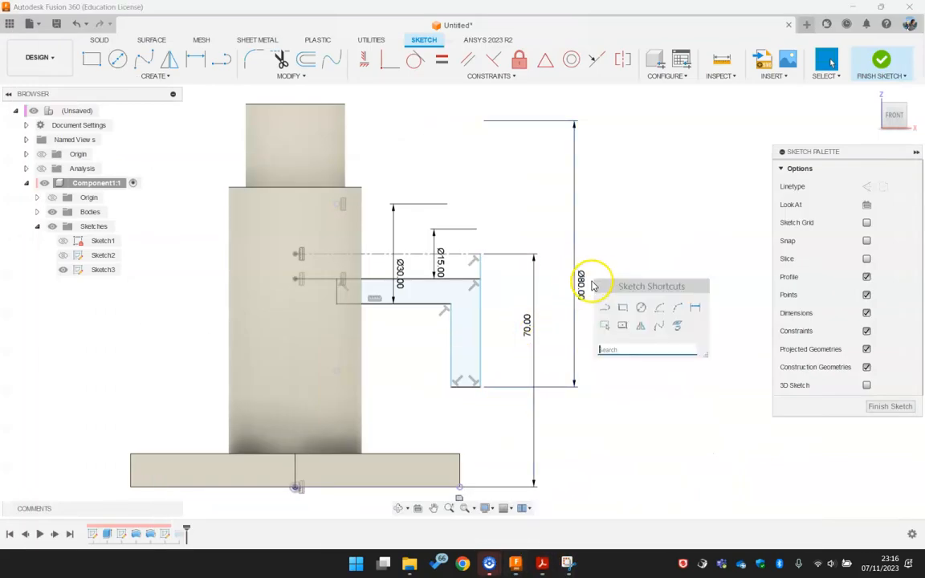
{"action": "left_click", "coordinate": [696, 308]}
{"action": "left_click", "coordinate": [450, 355]}
{"action": "left_click", "coordinate": [484, 387]}
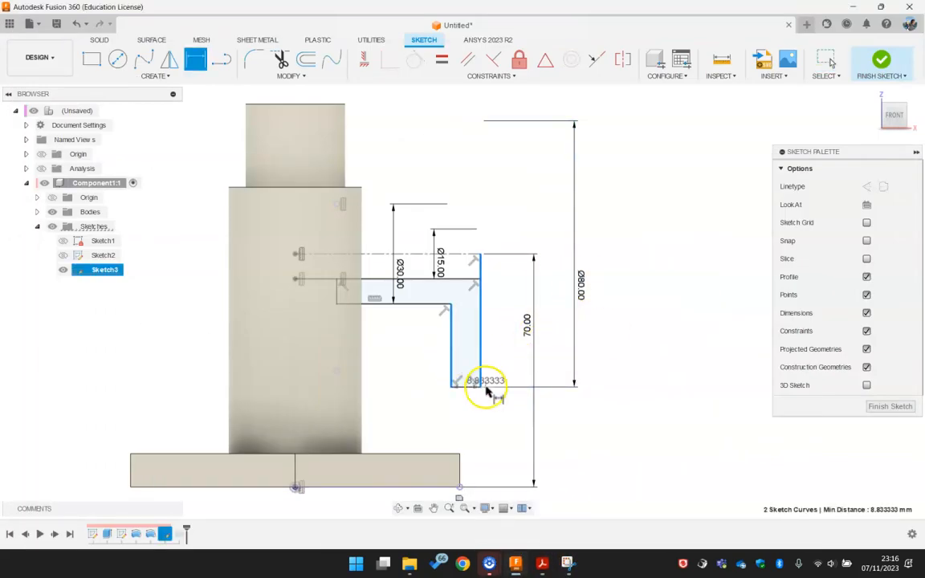
{"action": "left_click", "coordinate": [490, 411]}
{"action": "type", "text": "1"}
{"action": "key", "text": "Return"}
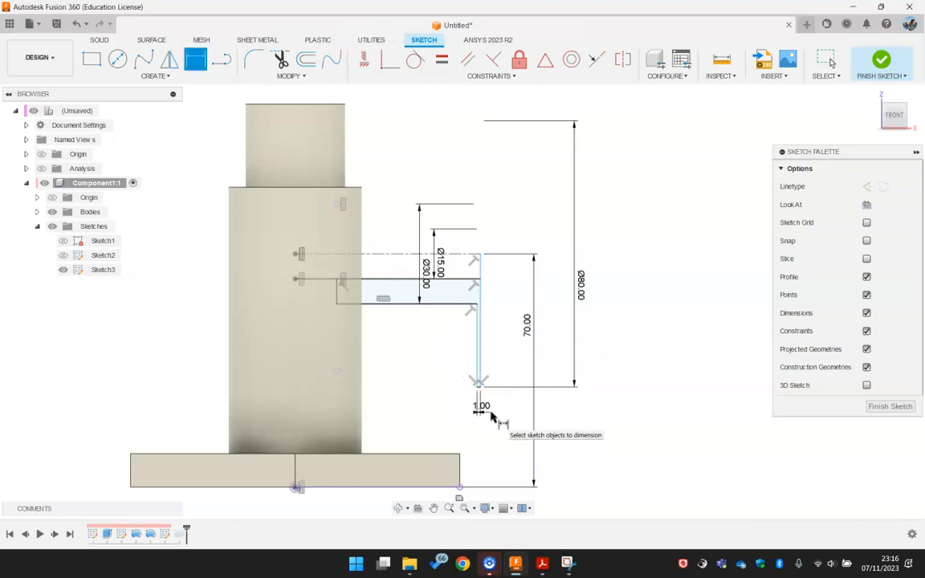
{"action": "double_click", "coordinate": [482, 407]}
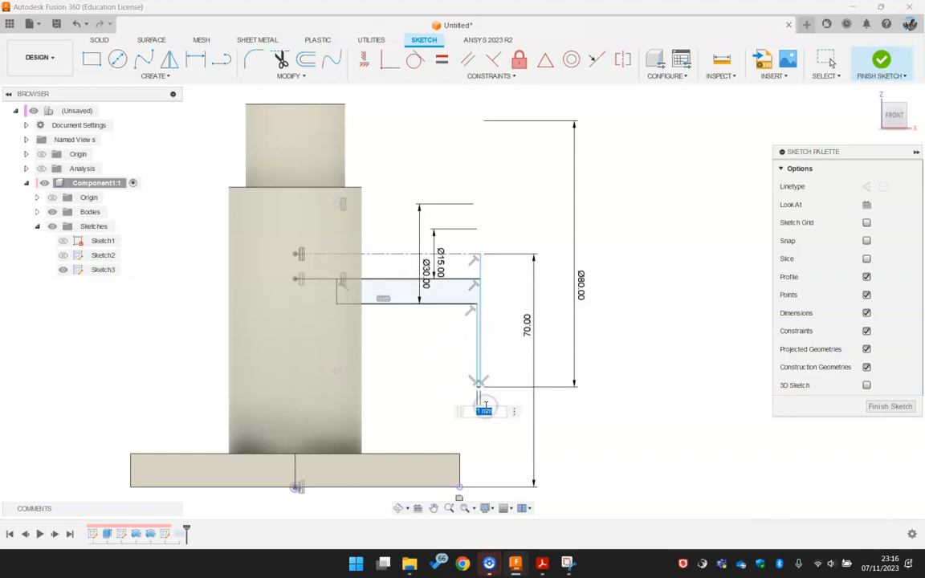
{"action": "type", "text": "10"}
{"action": "key", "text": "Return"}
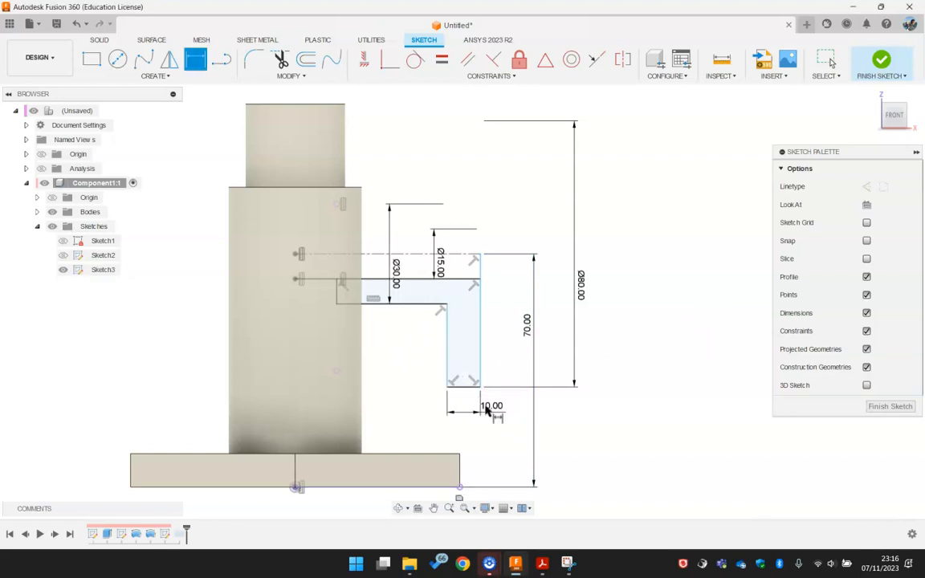
- Consult the PDF drawing and dimension the distance from the origin to the flange's outer face as 55 mm
{"action": "left_click", "coordinate": [551, 568]}
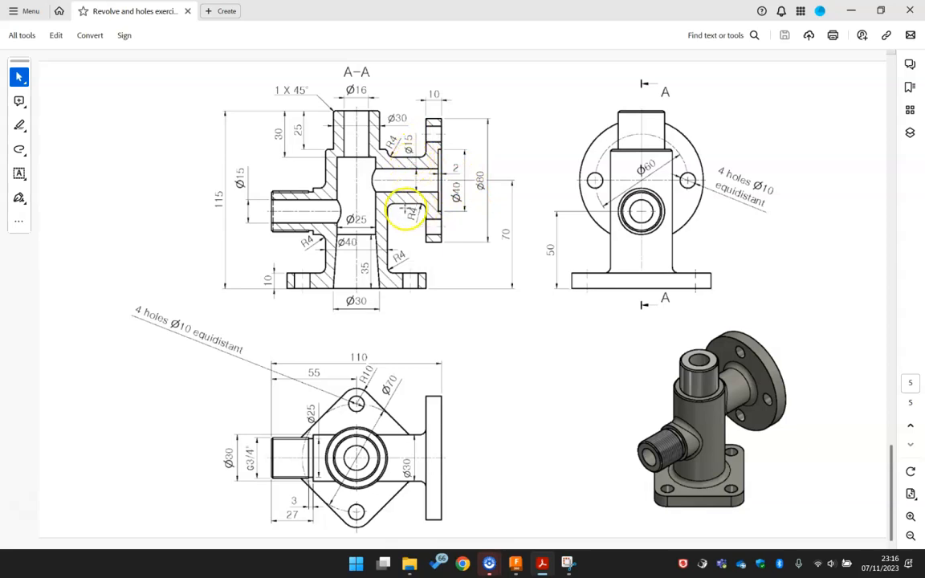
{"action": "left_click", "coordinate": [540, 566]}
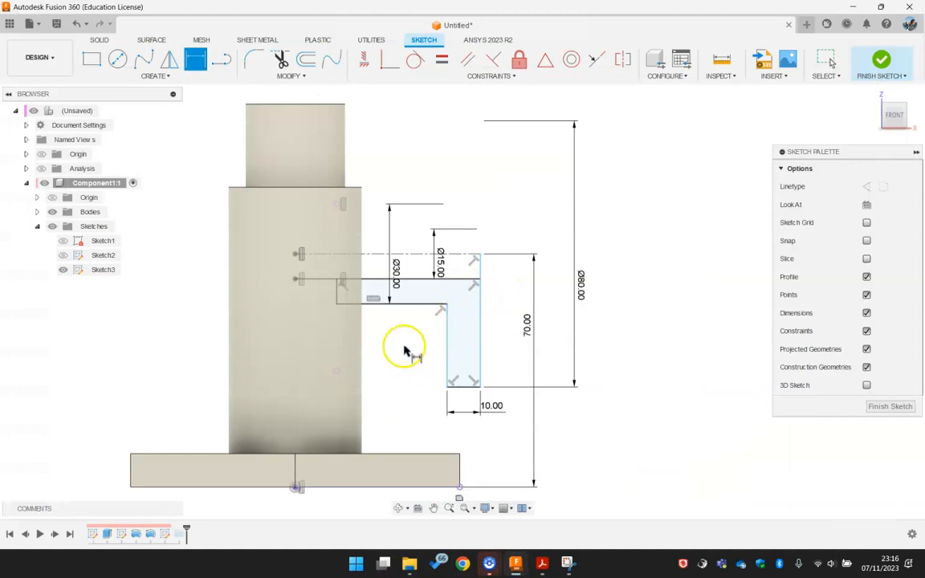
{"action": "left_click", "coordinate": [542, 563]}
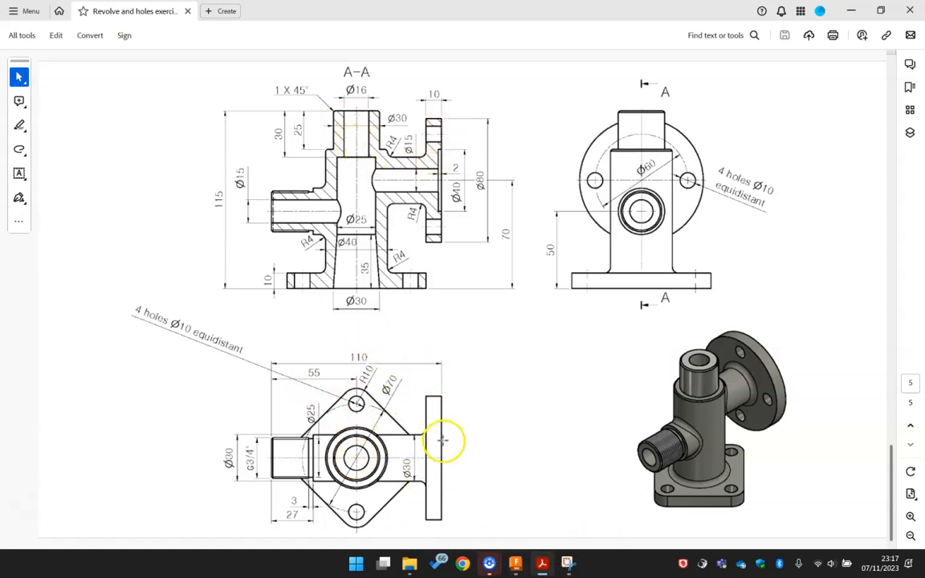
{"action": "left_click", "coordinate": [540, 567]}
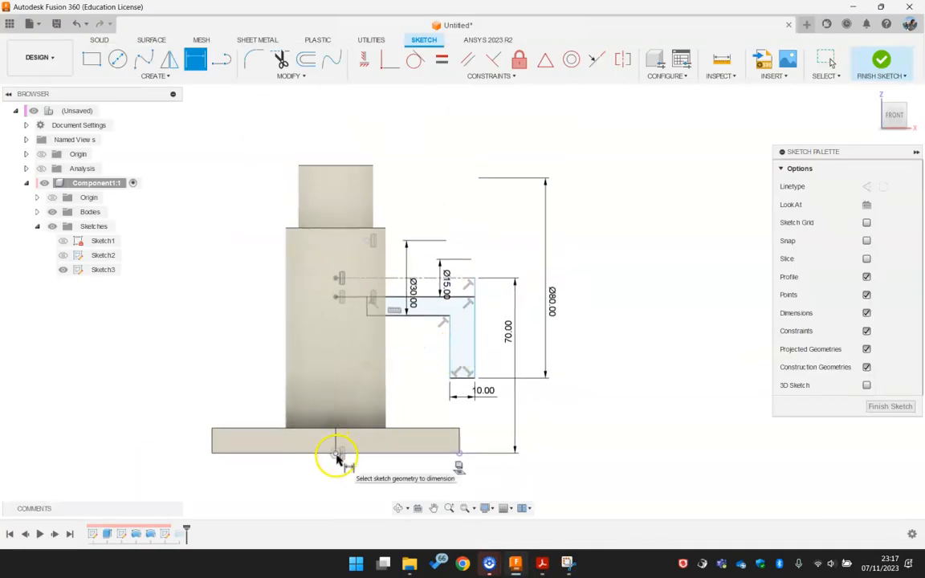
{"action": "left_click", "coordinate": [337, 455]}
{"action": "left_click", "coordinate": [475, 327]}
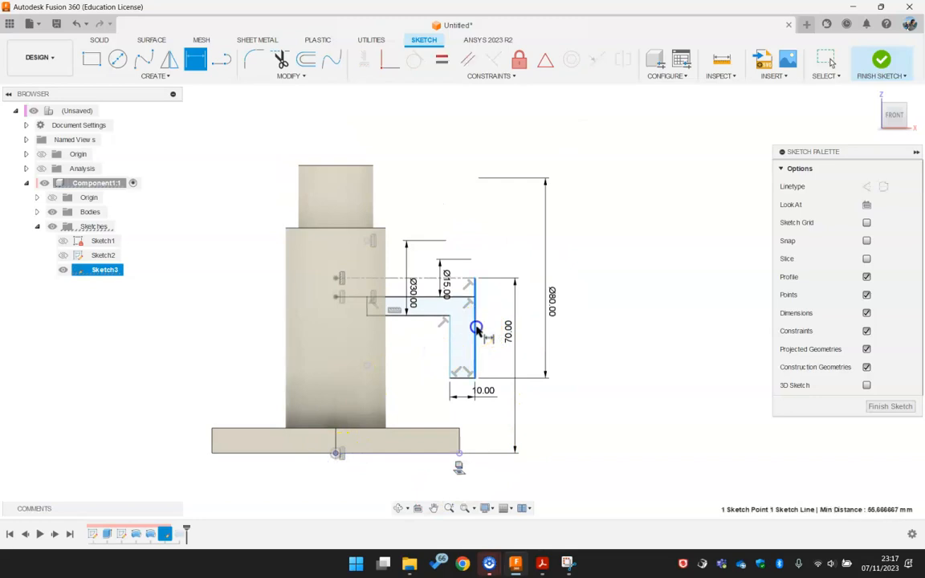
{"action": "left_click", "coordinate": [426, 486]}
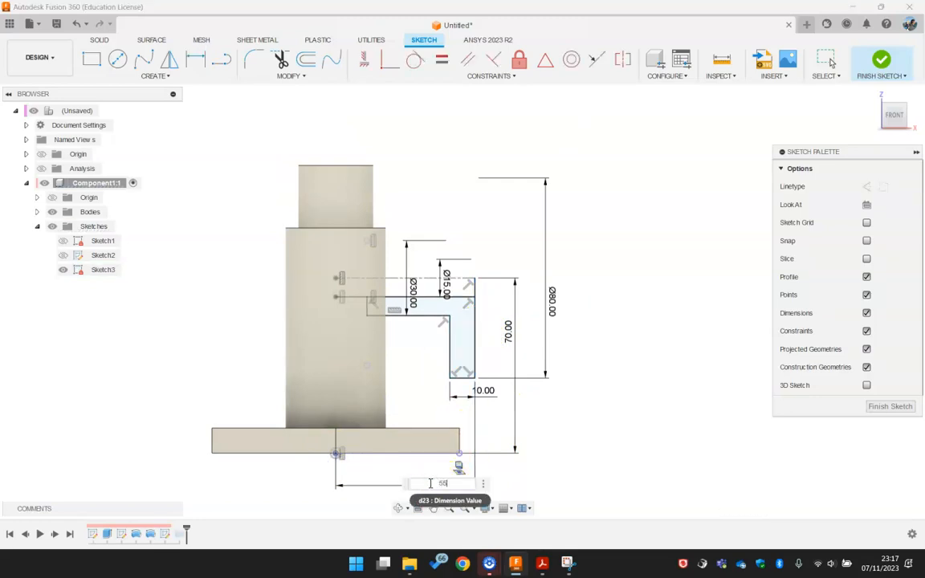
{"action": "type", "text": "55"}
{"action": "key", "text": "Return"}
- Check the PDF drawing and sketch the flange-face recess with two lines from the bore edge to the outer face, about 1.9 mm deep and 48 mm in diameter
{"action": "scroll", "coordinate": [496, 326], "scroll_direction": "up", "scroll_amount": 2}
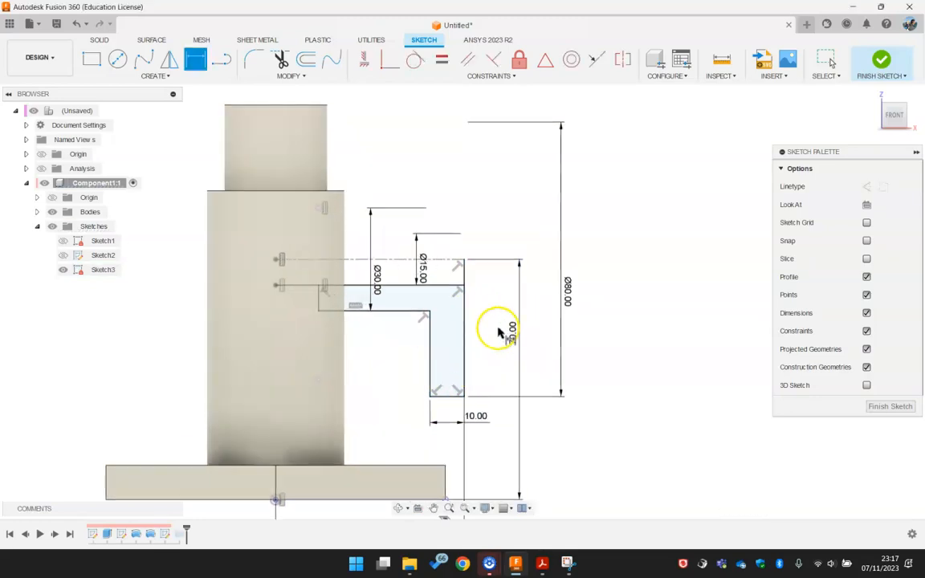
{"action": "scroll", "coordinate": [479, 279], "scroll_direction": "down", "scroll_amount": 4}
{"action": "scroll", "coordinate": [475, 320], "scroll_direction": "up", "scroll_amount": 4}
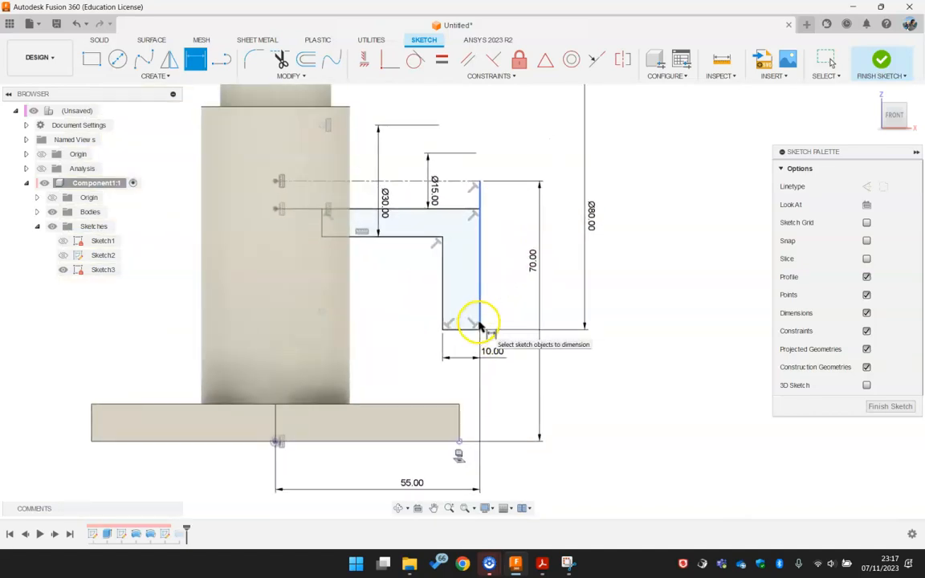
{"action": "scroll", "coordinate": [502, 326], "scroll_direction": "down", "scroll_amount": 1}
{"action": "left_click", "coordinate": [541, 564]}
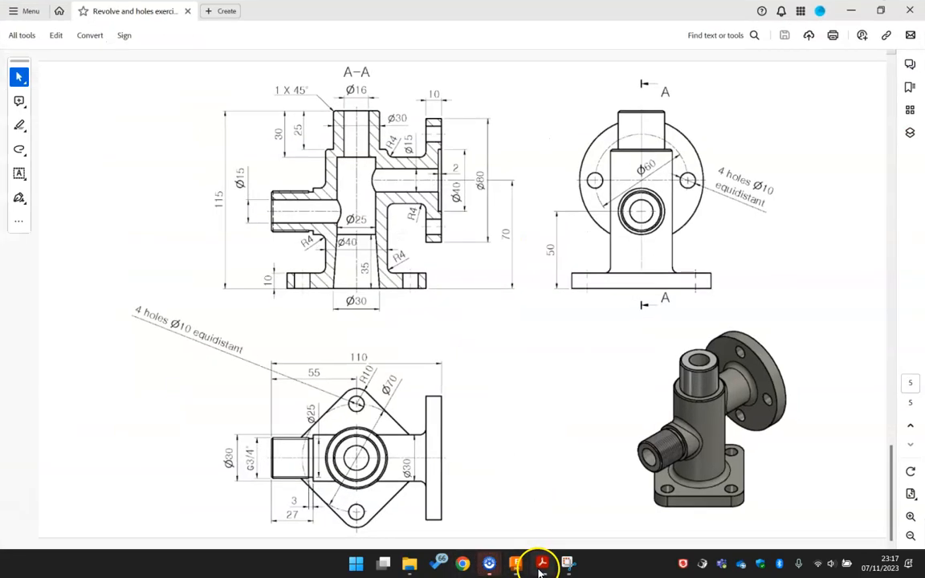
{"action": "left_click", "coordinate": [541, 565]}
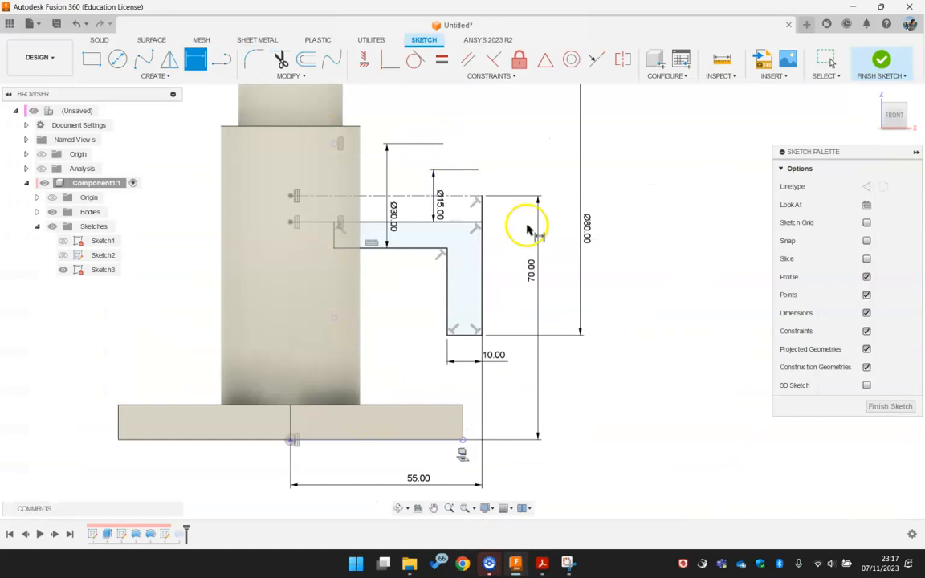
{"action": "left_click", "coordinate": [221, 60]}
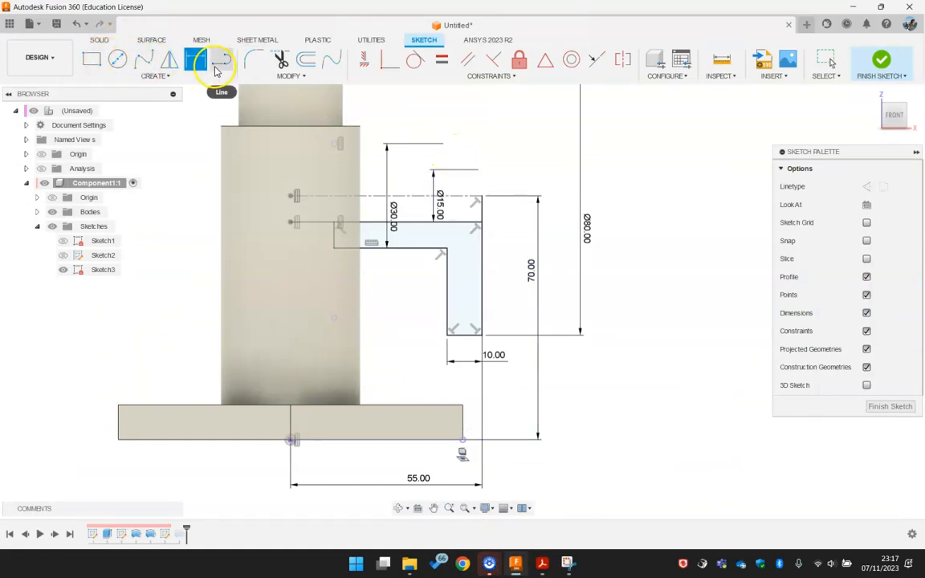
{"action": "left_click", "coordinate": [548, 566]}
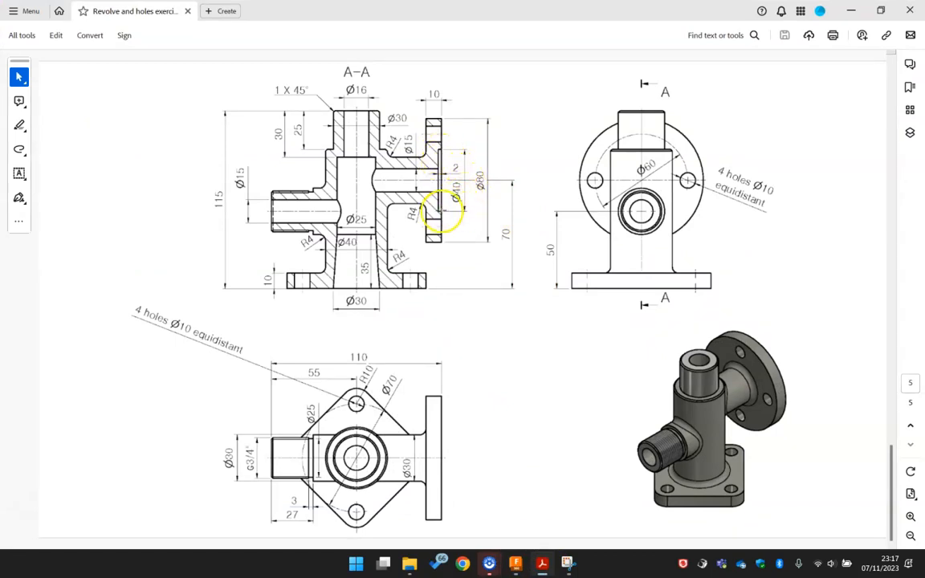
{"action": "left_click", "coordinate": [851, 10]}
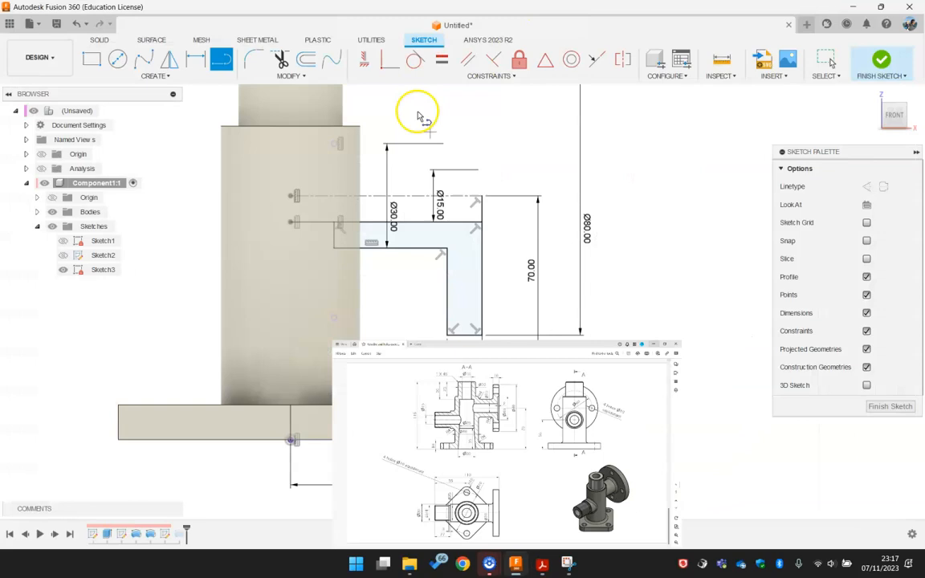
{"action": "scroll", "coordinate": [480, 249], "scroll_direction": "up", "scroll_amount": 3}
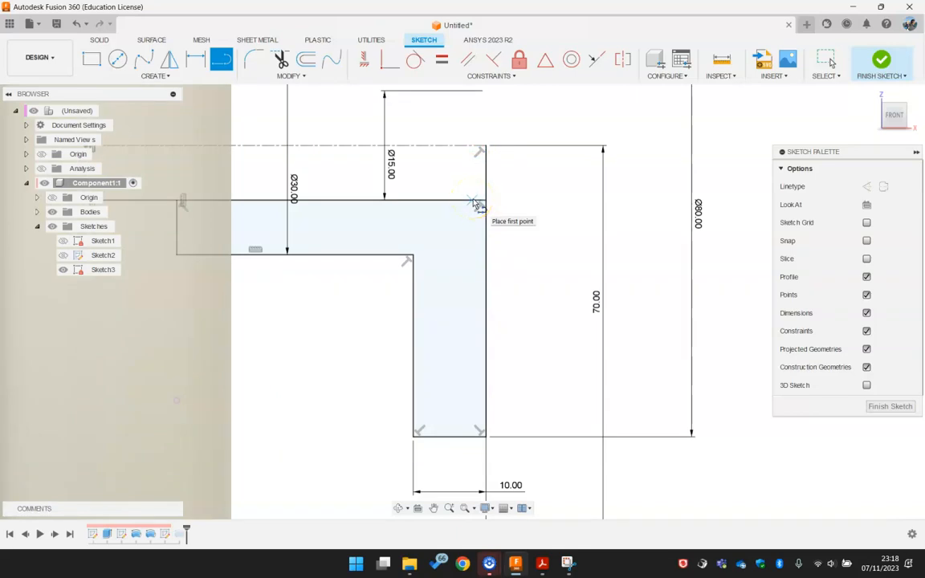
{"action": "left_click", "coordinate": [473, 201]}
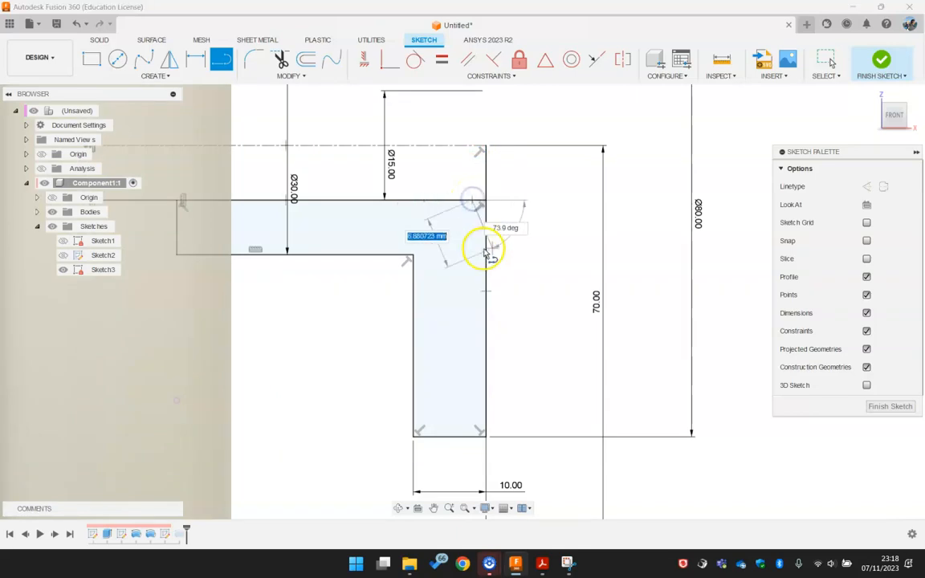
{"action": "left_click", "coordinate": [473, 317]}
{"action": "double_click", "coordinate": [485, 315]}
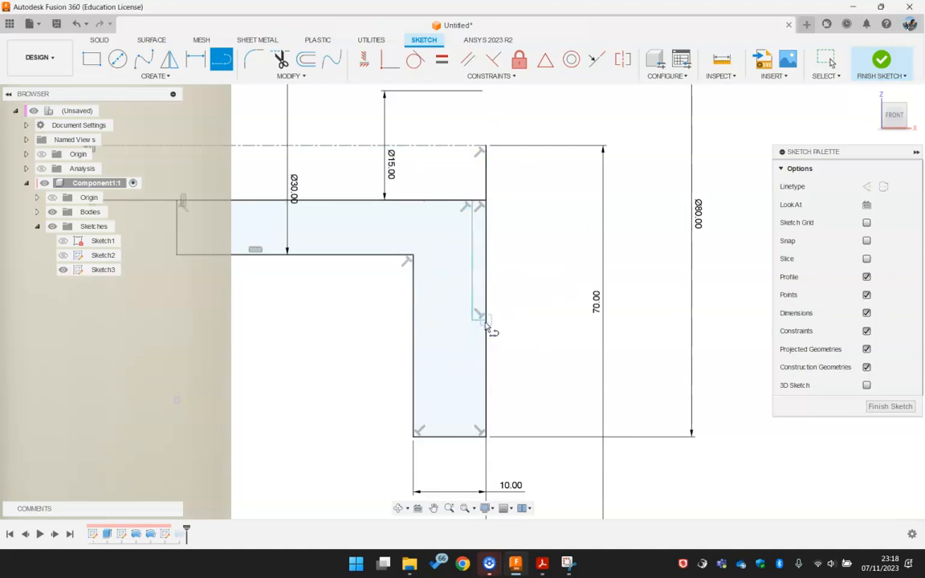
- Dimension the recess's short horizontal edge about the branch centreline as a 40 mm diameter
{"action": "key", "text": "s"}
{"action": "left_click", "coordinate": [623, 252]}
{"action": "scroll", "coordinate": [466, 233], "scroll_direction": "down", "scroll_amount": 3}
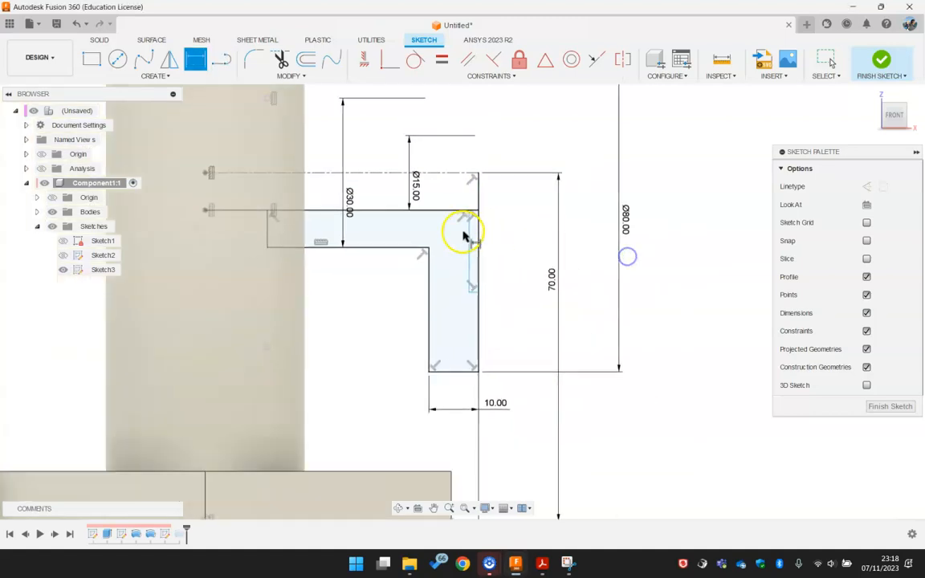
{"action": "left_click", "coordinate": [471, 182]}
{"action": "scroll", "coordinate": [488, 296], "scroll_direction": "up", "scroll_amount": 2}
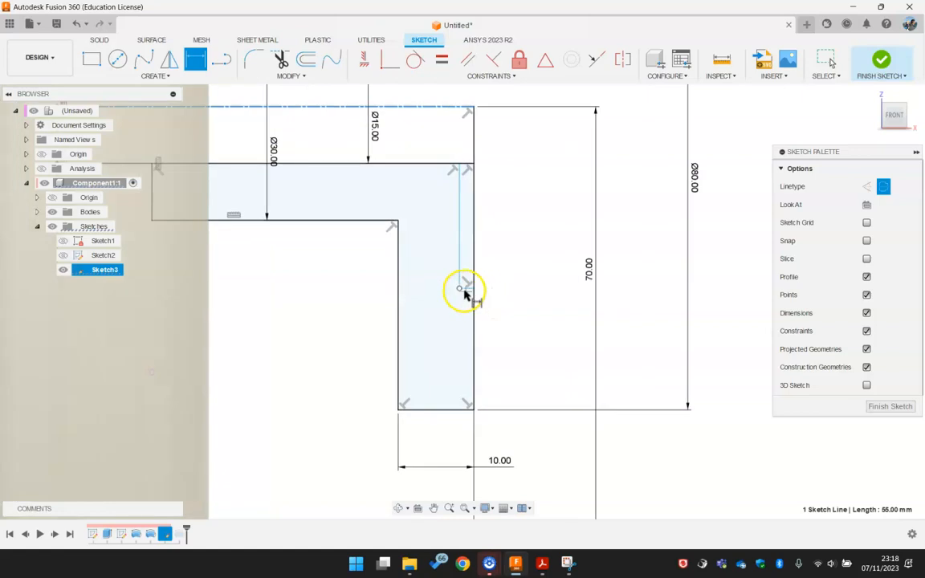
{"action": "scroll", "coordinate": [478, 287], "scroll_direction": "up", "scroll_amount": 2}
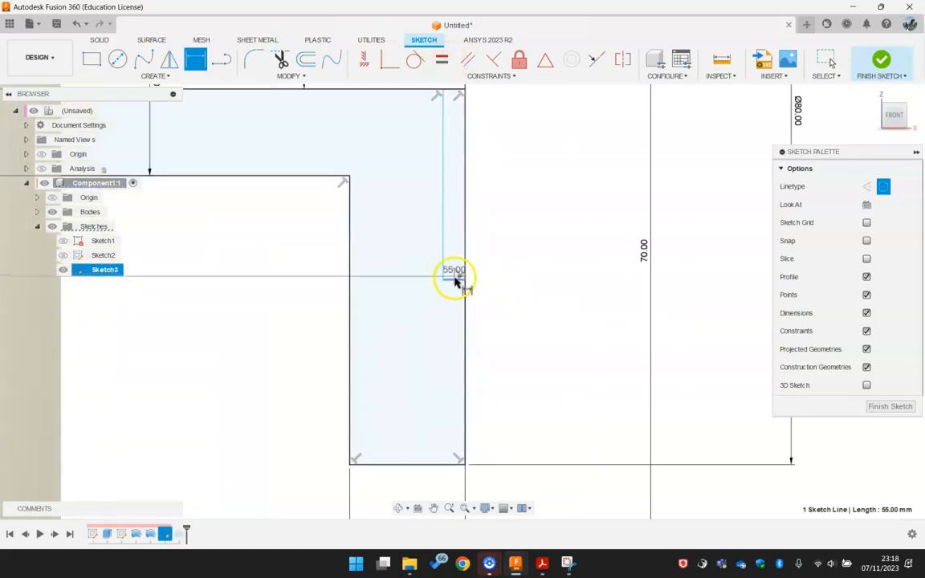
{"action": "left_click", "coordinate": [455, 281]}
{"action": "scroll", "coordinate": [456, 285], "scroll_direction": "down", "scroll_amount": 3}
{"action": "left_click", "coordinate": [500, 200]}
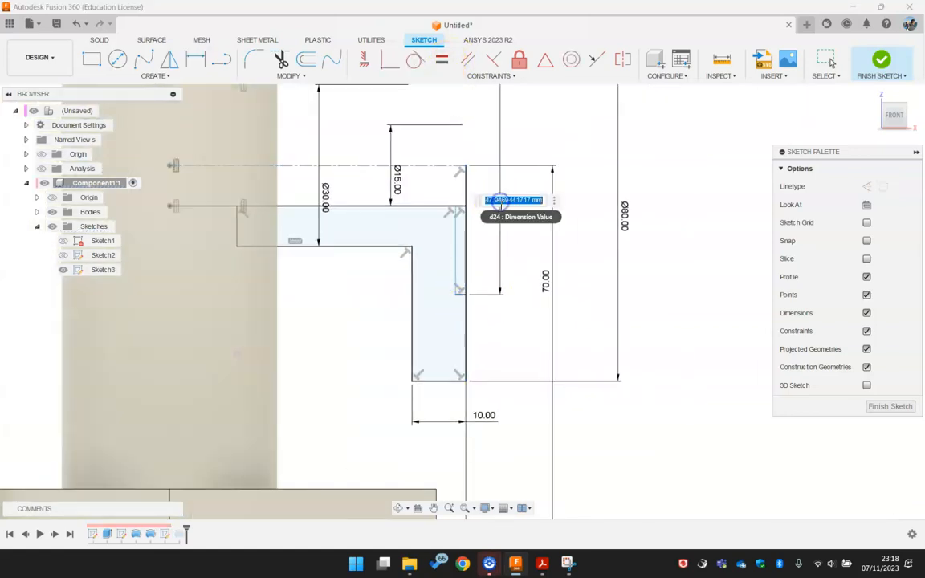
{"action": "type", "text": "40"}
{"action": "key", "text": "Return"}
- Dimension the recess depth from the flange's outer face as 2 mm and finish the sketch
{"action": "scroll", "coordinate": [501, 209], "scroll_direction": "up", "scroll_amount": 2}
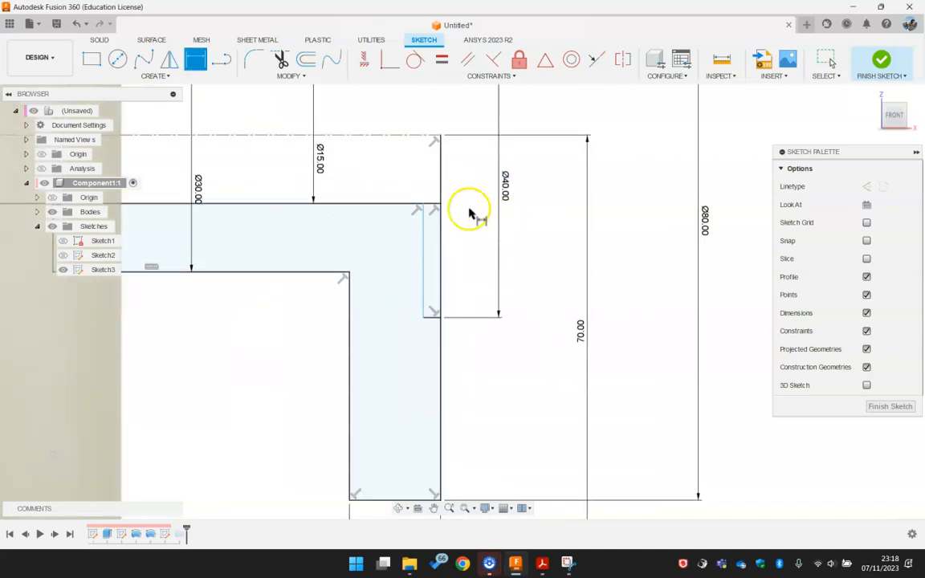
{"action": "left_click", "coordinate": [423, 229]}
{"action": "left_click", "coordinate": [440, 232]}
{"action": "left_click", "coordinate": [465, 191]}
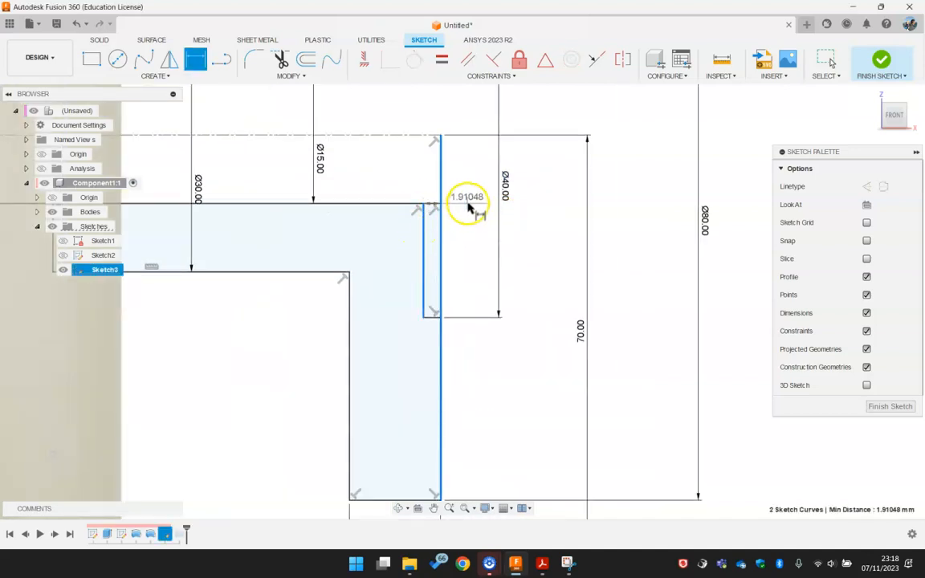
{"action": "type", "text": "2"}
{"action": "key", "text": "Return"}
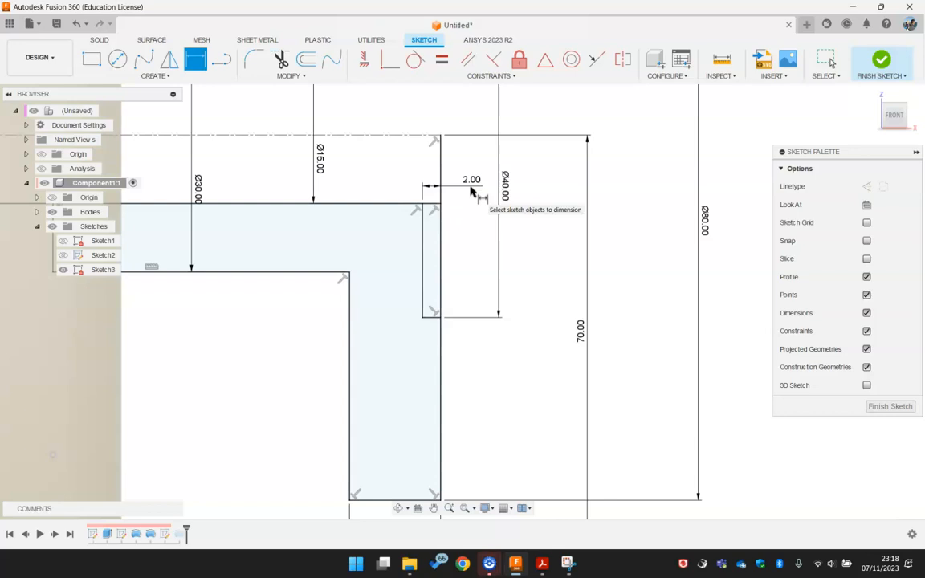
{"action": "scroll", "coordinate": [530, 346], "scroll_direction": "down", "scroll_amount": 2}
{"action": "scroll", "coordinate": [538, 347], "scroll_direction": "down", "scroll_amount": 1}
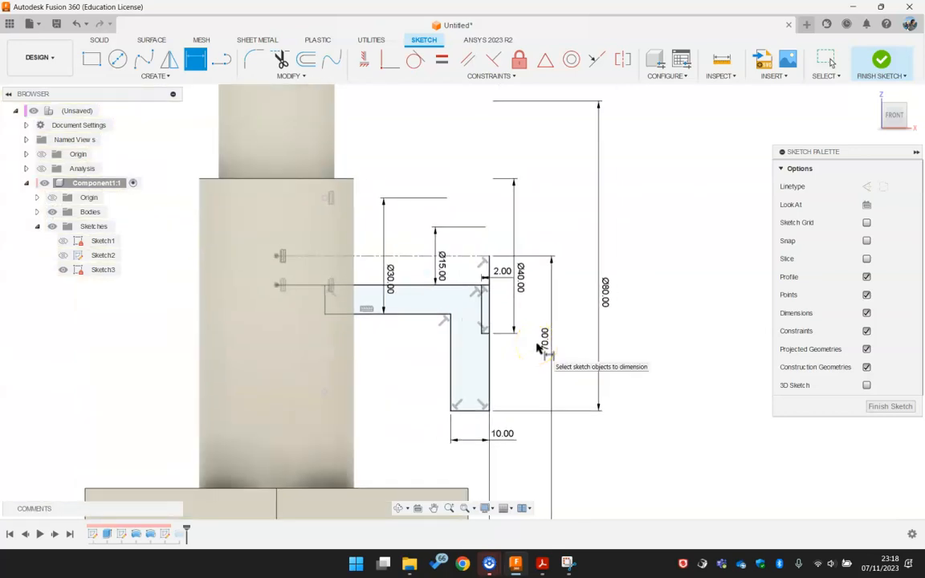
{"action": "left_click", "coordinate": [881, 59]}
{"action": "scroll", "coordinate": [527, 320], "scroll_direction": "down", "scroll_amount": 2}
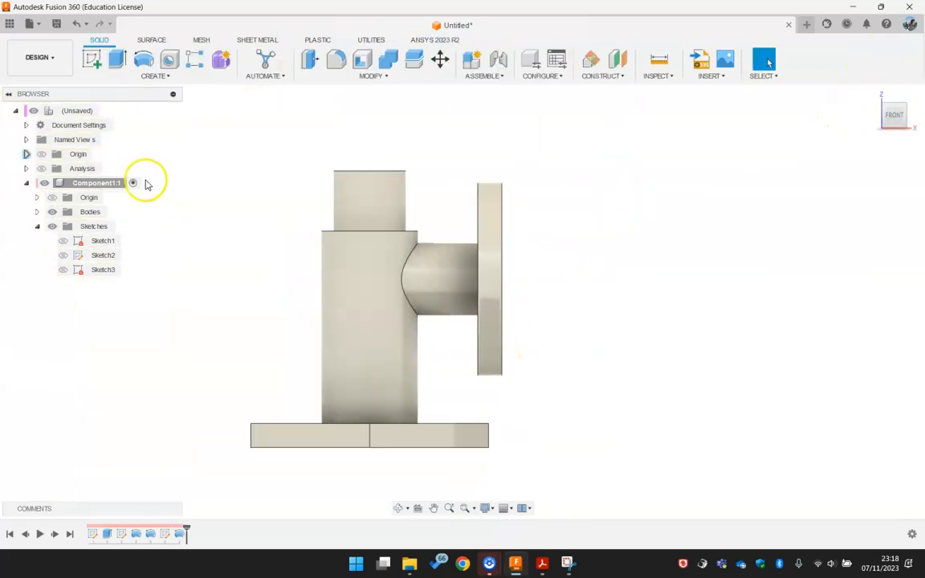
- Show the section view and edit the side-branch revolve, excluding the flange-face recess profile from the selection
{"action": "left_click", "coordinate": [41, 168]}
{"action": "scroll", "coordinate": [506, 277], "scroll_direction": "up", "scroll_amount": 2}
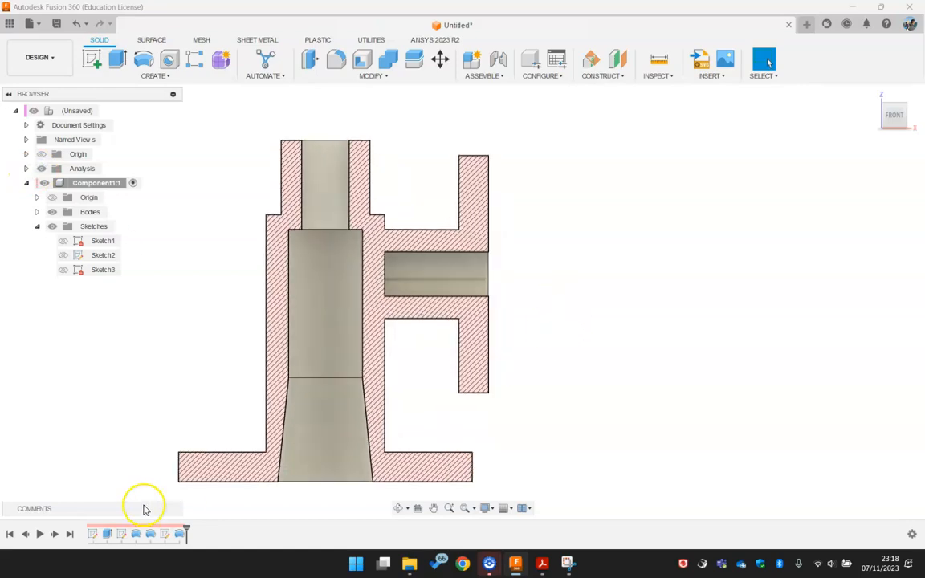
{"action": "right_click", "coordinate": [180, 535]}
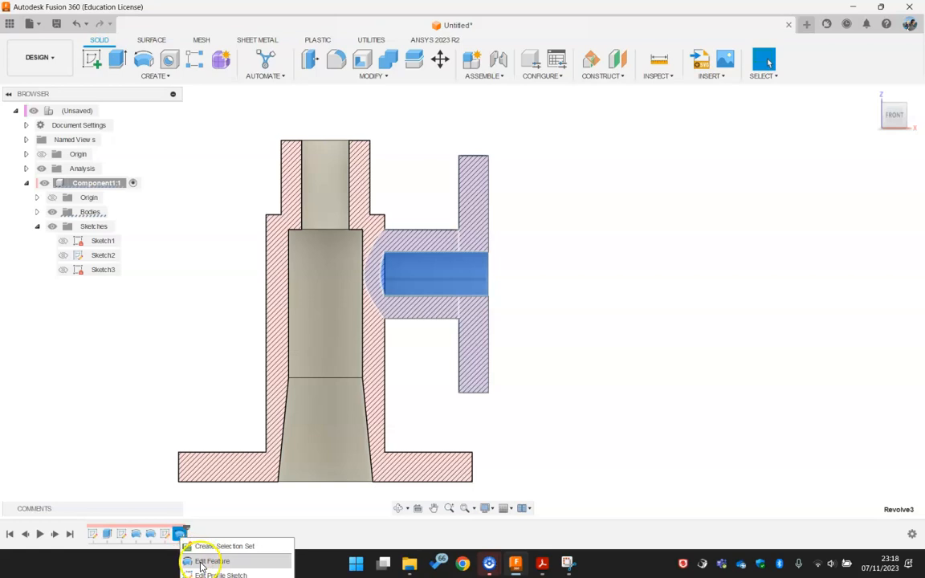
{"action": "left_click", "coordinate": [211, 561]}
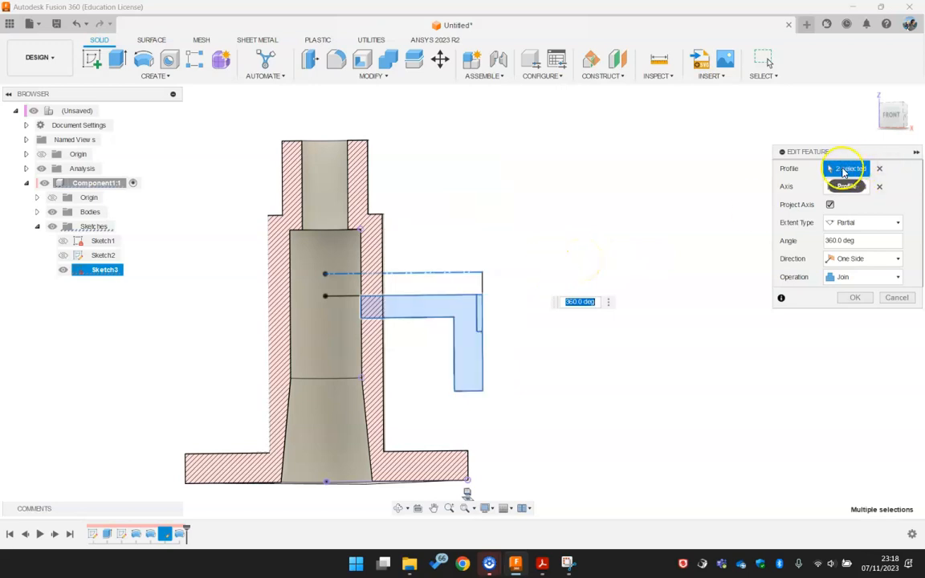
{"action": "left_click", "coordinate": [479, 310]}
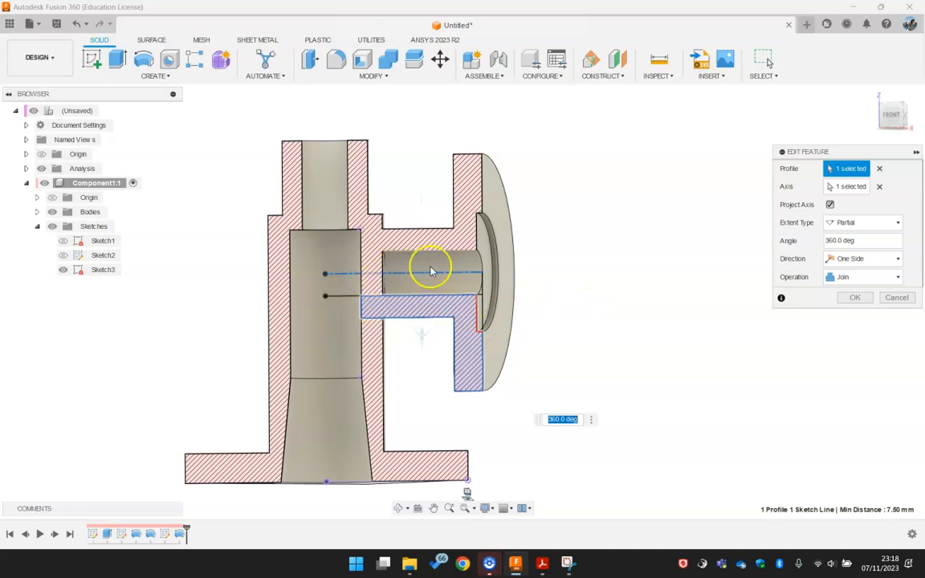
{"action": "left_click", "coordinate": [867, 297]}
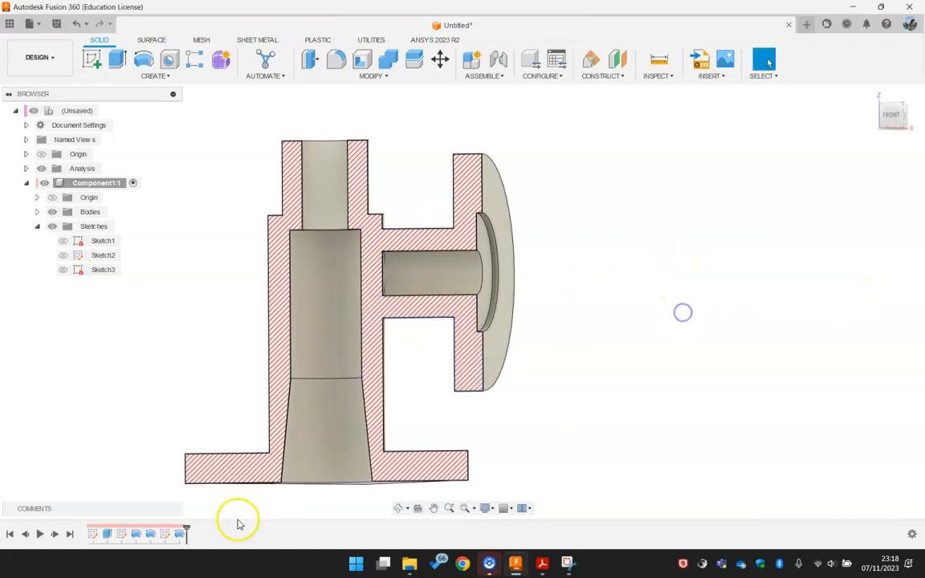
- Open the side-branch sketch for editing
{"action": "right_click", "coordinate": [165, 534]}
{"action": "left_click", "coordinate": [193, 556]}
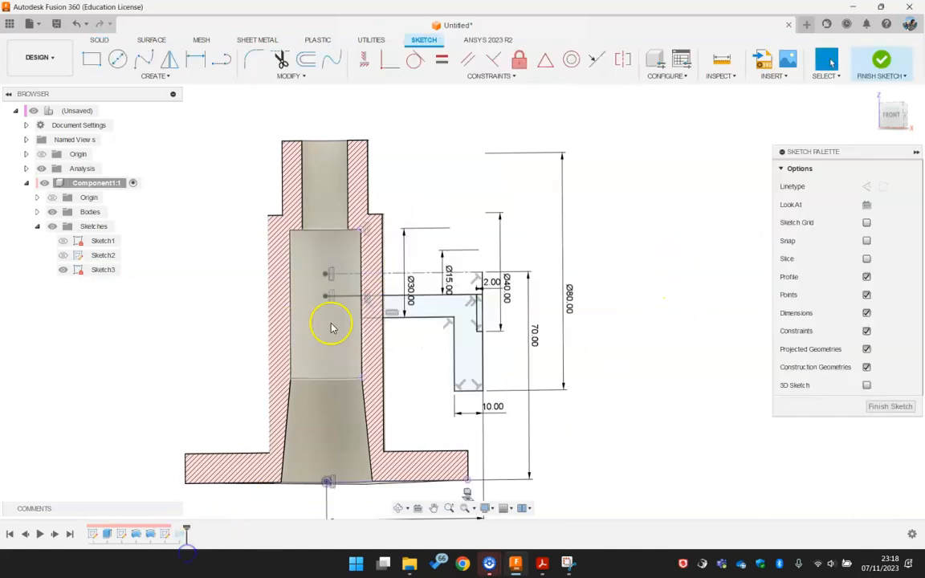
{"action": "scroll", "coordinate": [340, 296], "scroll_direction": "up", "scroll_amount": 5}
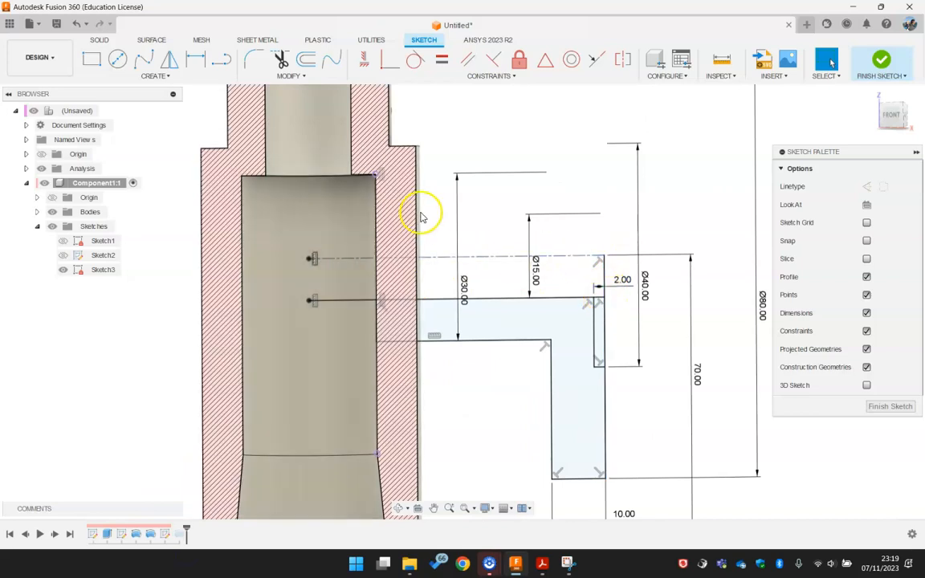
{"action": "left_click", "coordinate": [222, 61]}
{"action": "left_click", "coordinate": [305, 258]}
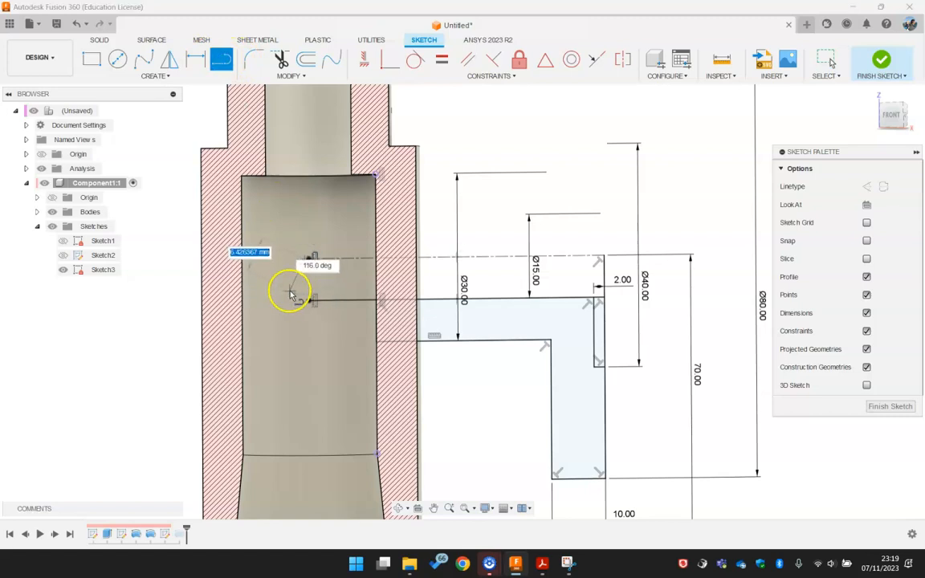
{"action": "key", "text": "Escape"}
- Close the branch bore profile with a line joining the inner ends of the centreline and bore edge, and finish the sketch
{"action": "left_click", "coordinate": [221, 59]}
{"action": "left_click", "coordinate": [312, 259]}
{"action": "double_click", "coordinate": [310, 300]}
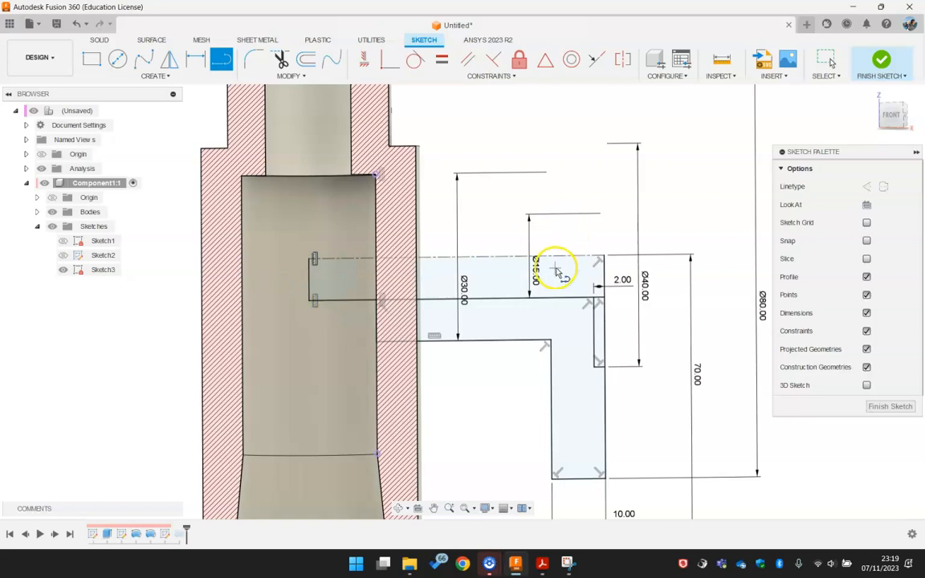
{"action": "key", "text": "Escape"}
{"action": "scroll", "coordinate": [502, 231], "scroll_direction": "down", "scroll_amount": 2}
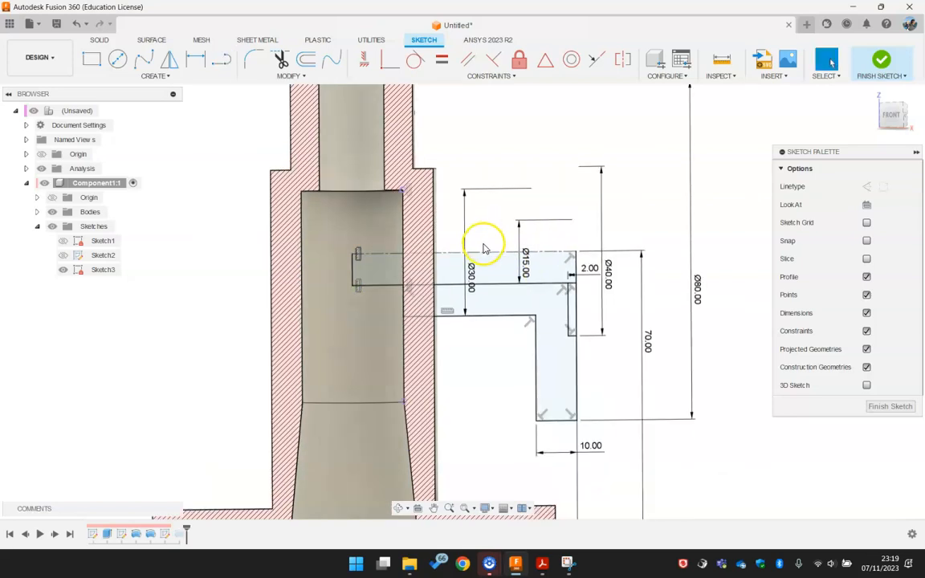
{"action": "left_click", "coordinate": [883, 66]}
{"action": "scroll", "coordinate": [572, 310], "scroll_direction": "down", "scroll_amount": 2}
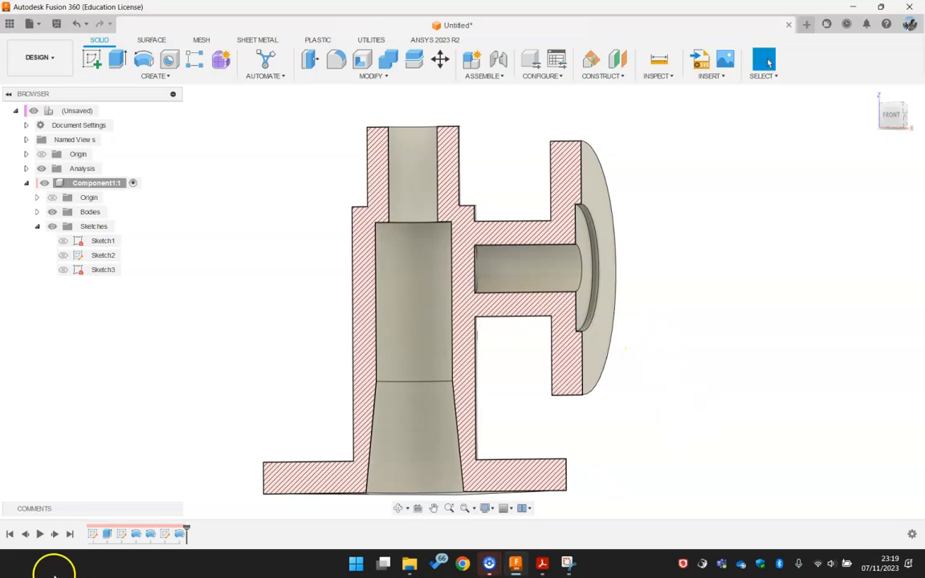
{"action": "right_click", "coordinate": [165, 534]}
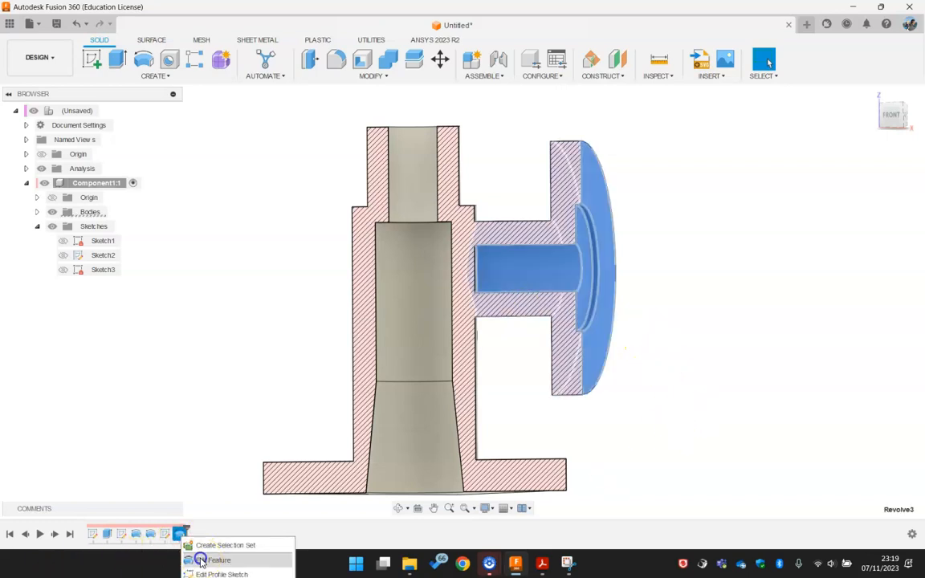
{"action": "left_click", "coordinate": [205, 558]}
{"action": "left_click", "coordinate": [522, 282]}
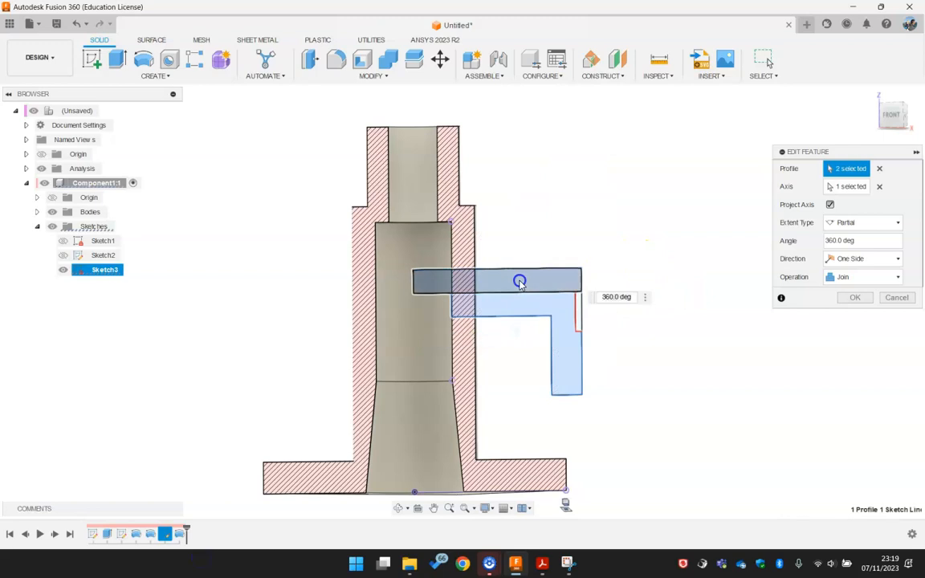
{"action": "left_click", "coordinate": [498, 283]}
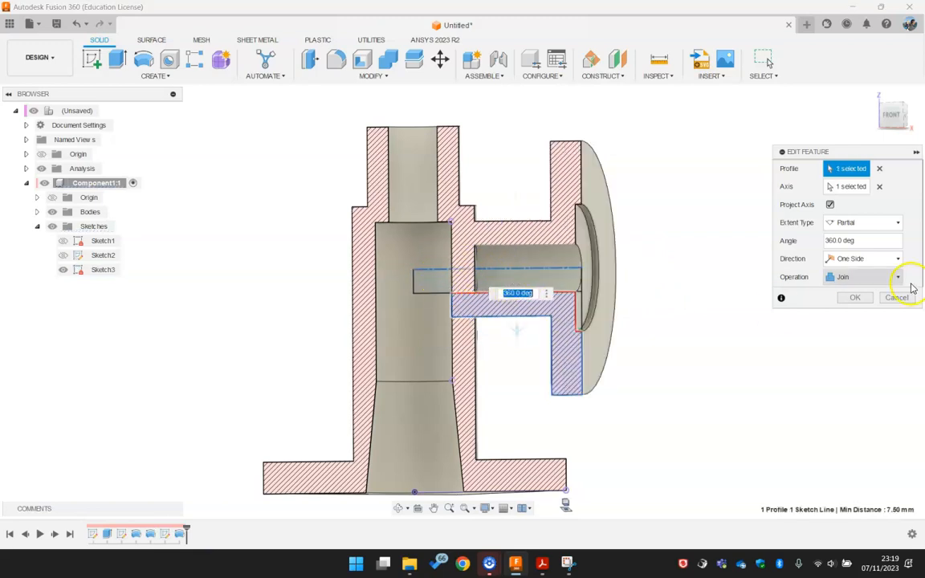
{"action": "left_click", "coordinate": [855, 297]}
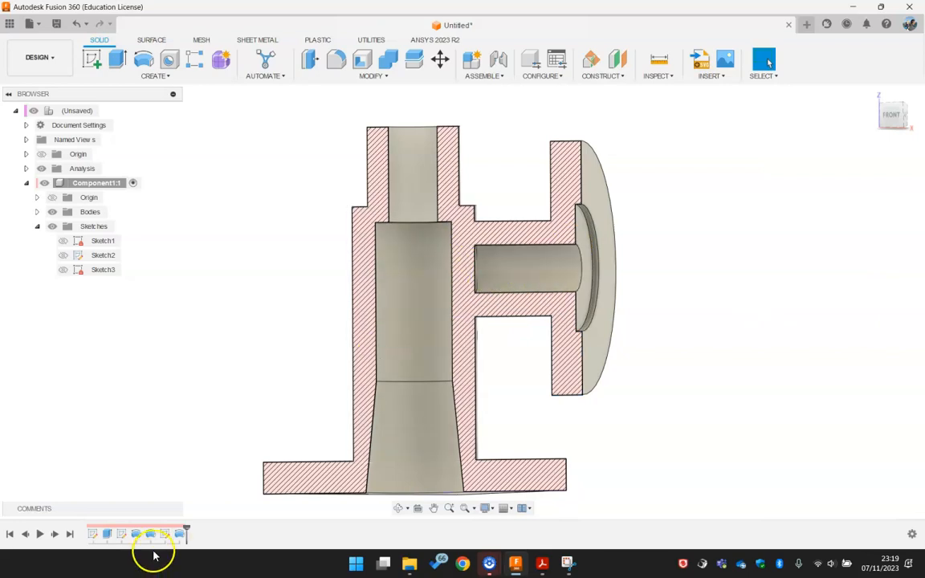
- Show the branch sketch and revolve its bore profile 360 degrees about the branch centreline as a cut into the main bore
{"action": "left_click", "coordinate": [144, 58]}
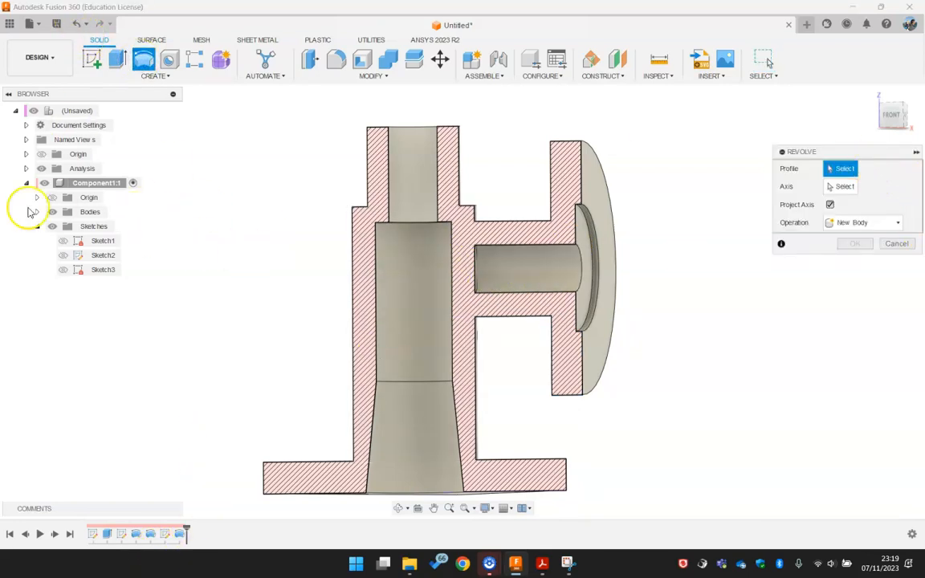
{"action": "left_click", "coordinate": [63, 271]}
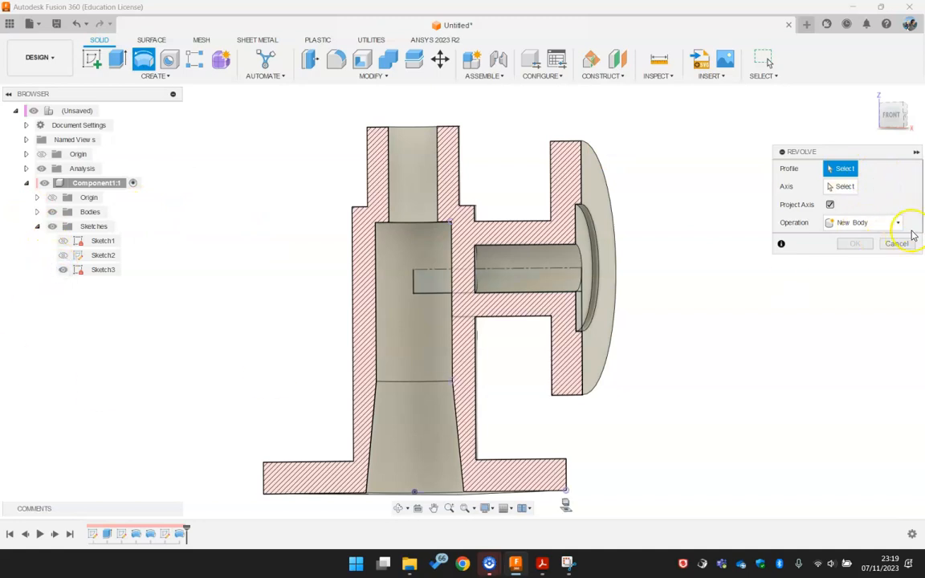
{"action": "left_click", "coordinate": [511, 277]}
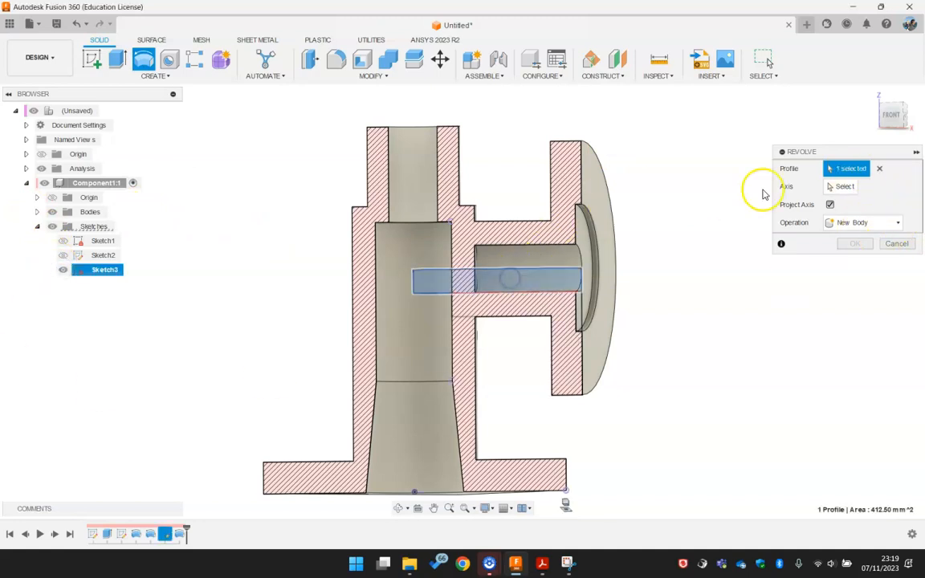
{"action": "left_click", "coordinate": [788, 186]}
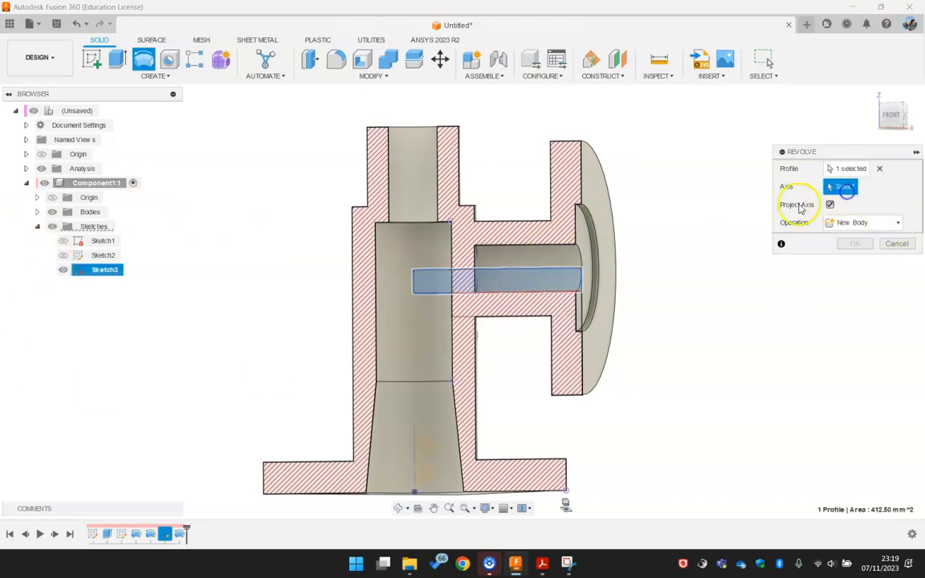
{"action": "left_click", "coordinate": [492, 271]}
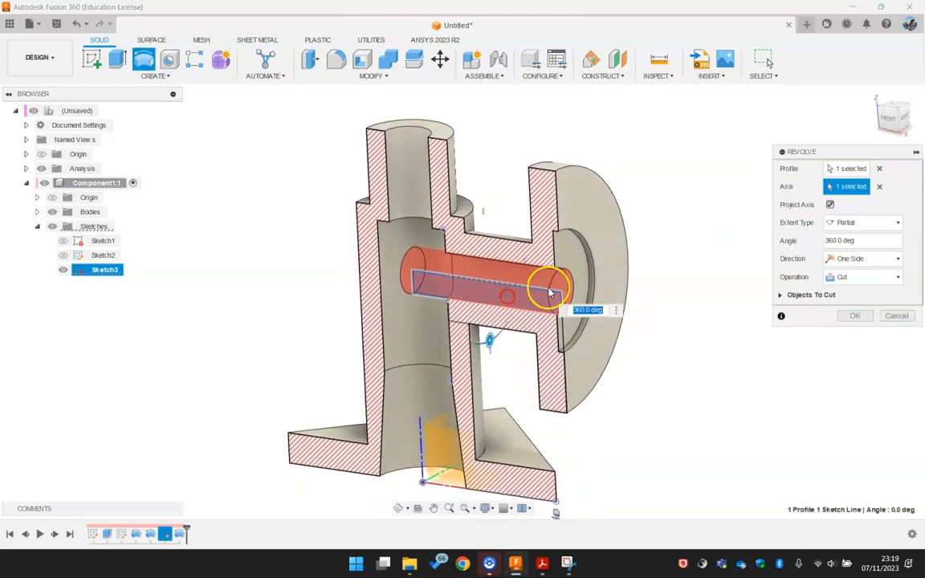
{"action": "scroll", "coordinate": [551, 292], "scroll_direction": "up", "scroll_amount": 3}
{"action": "scroll", "coordinate": [551, 292], "scroll_direction": "down", "scroll_amount": 2}
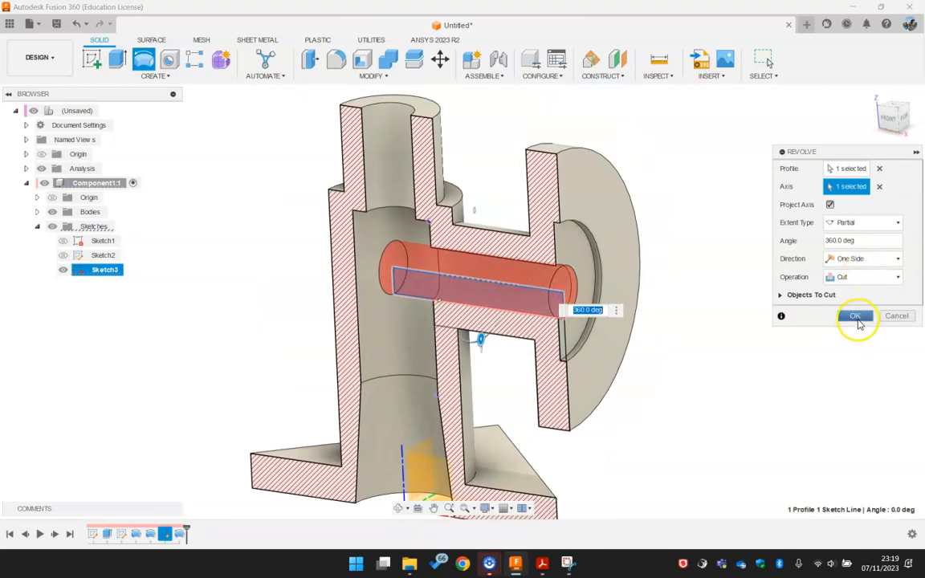
{"action": "left_click", "coordinate": [856, 317]}
{"action": "middle_click_drag", "start_coordinate": [444, 295], "coordinate": [475, 304], "text": "shift"}
{"action": "scroll", "coordinate": [466, 285], "scroll_direction": "down", "scroll_amount": 3}
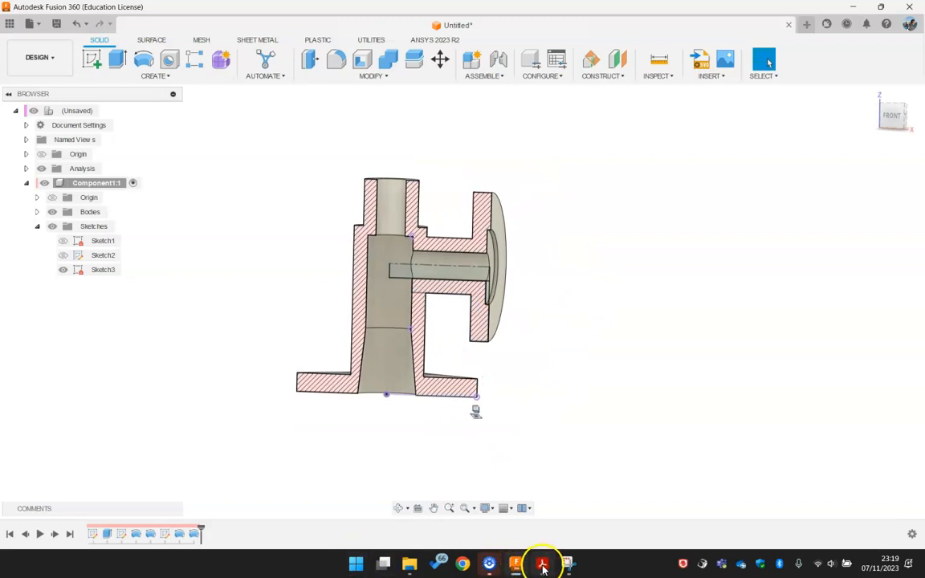
- Check the branch against the PDF drawing, and hide the section analysis and the side-branch sketch
{"action": "left_click", "coordinate": [543, 565]}
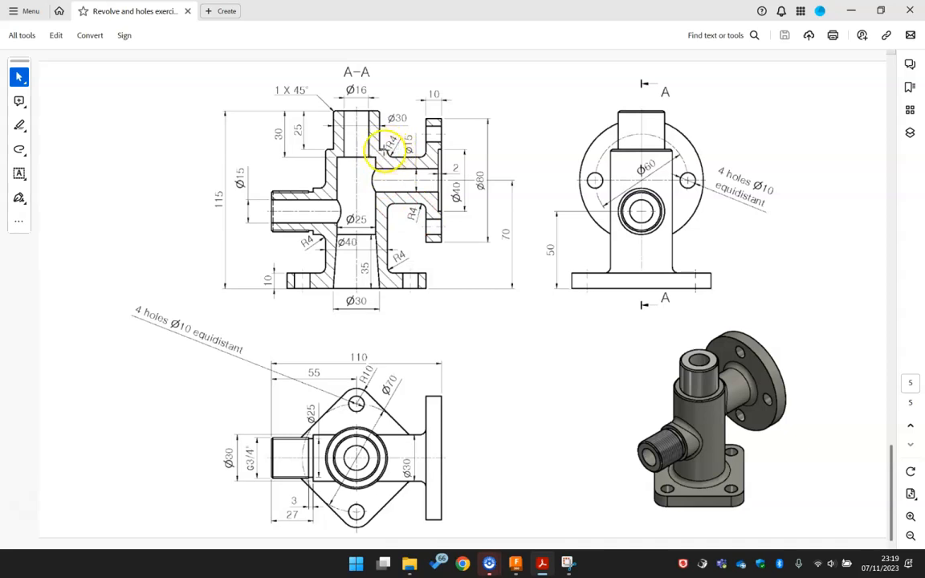
{"action": "left_click", "coordinate": [850, 10]}
{"action": "scroll", "coordinate": [423, 289], "scroll_direction": "up", "scroll_amount": 5}
{"action": "middle_click_drag", "start_coordinate": [454, 233], "coordinate": [450, 329], "text": "shift"}
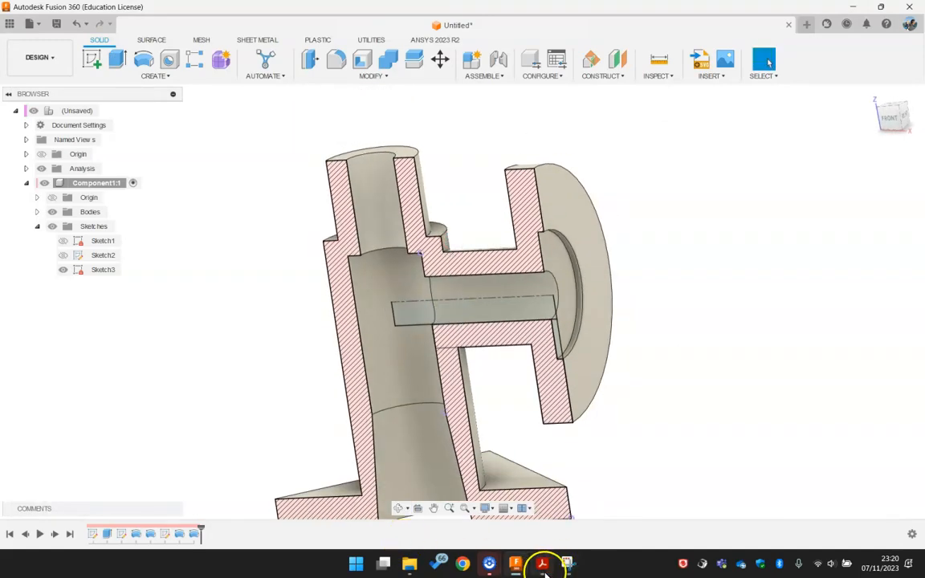
{"action": "left_click", "coordinate": [542, 564]}
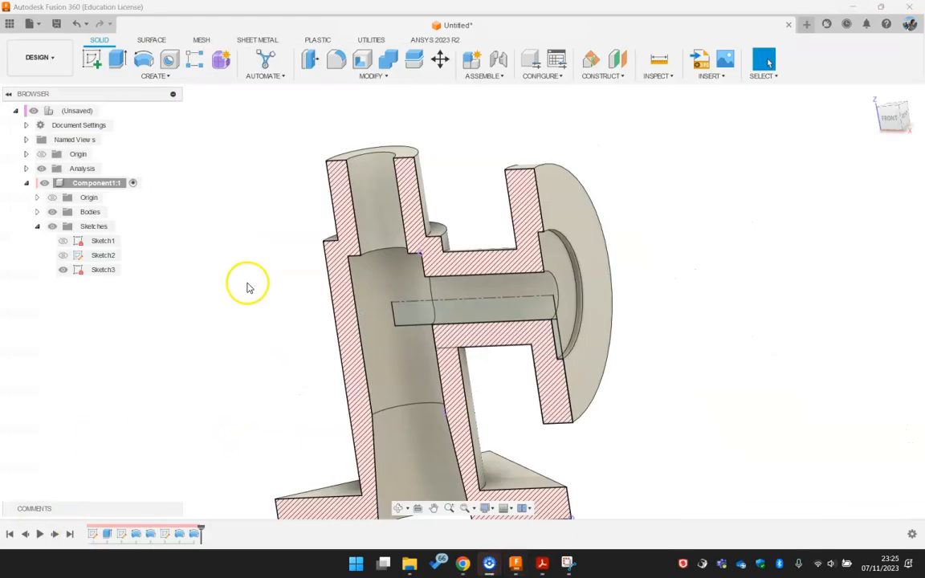
{"action": "left_click", "coordinate": [42, 169]}
{"action": "scroll", "coordinate": [392, 315], "scroll_direction": "down", "scroll_amount": 1}
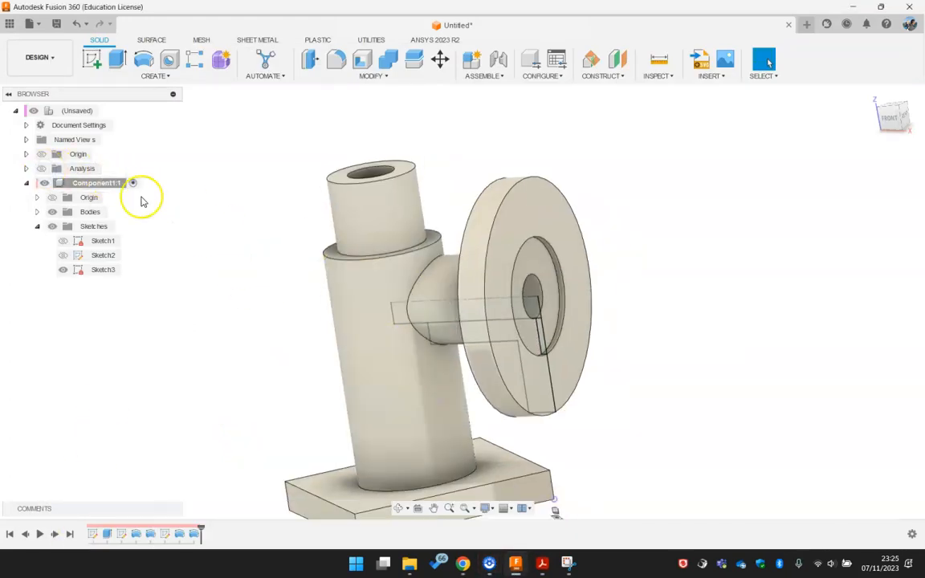
{"action": "left_click", "coordinate": [62, 270]}
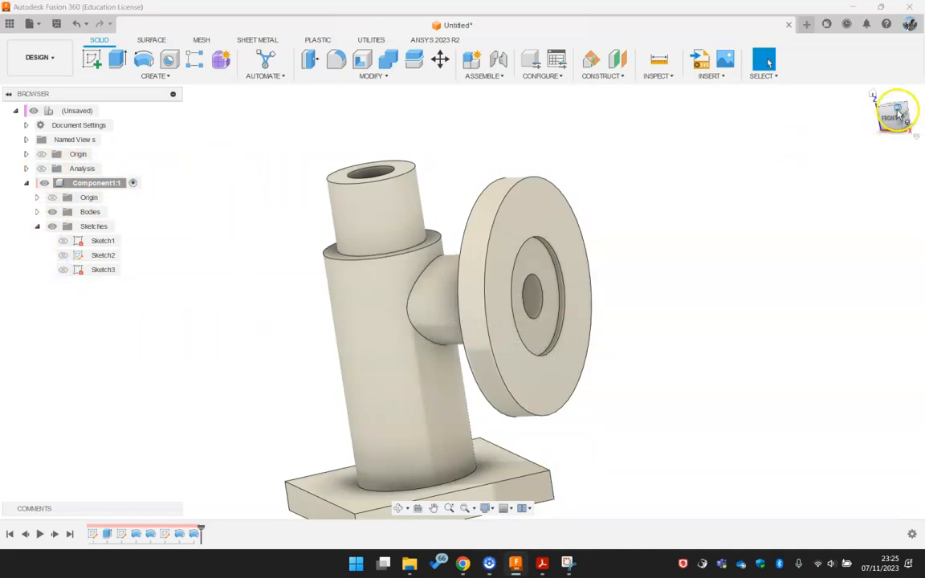
- Create a new sketch on the front origin plane through the body's axis and view it face-on
{"action": "middle_click_drag", "start_coordinate": [511, 222], "coordinate": [496, 203]}
{"action": "left_click", "coordinate": [92, 59]}
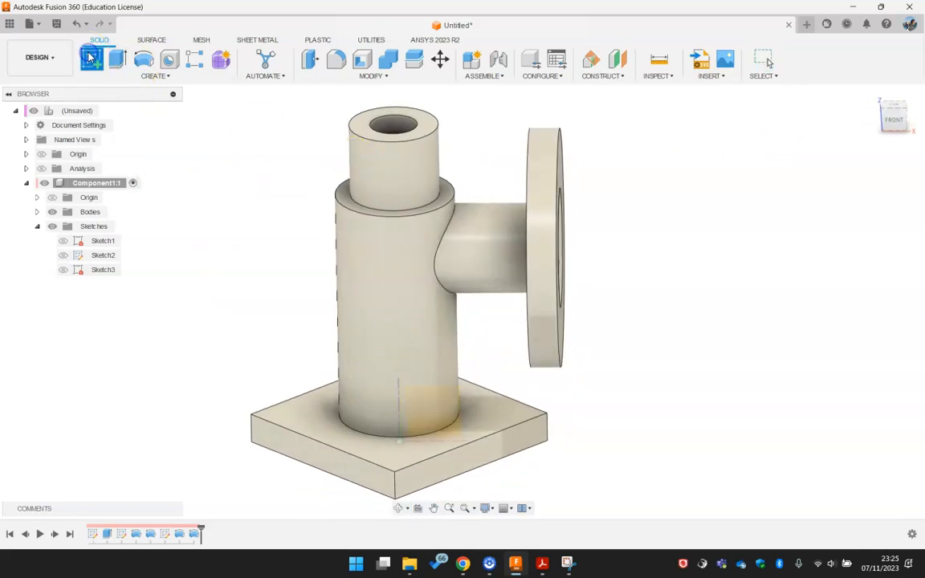
{"action": "mouse_move", "coordinate": [450, 390]}
{"action": "middle_mouse_down", "text": "shift"}
{"action": "mouse_move", "coordinate": [411, 363]}
{"action": "mouse_move", "coordinate": [478, 392]}
{"action": "middle_mouse_up", "text": "shift"}
{"action": "left_click", "coordinate": [485, 383]}
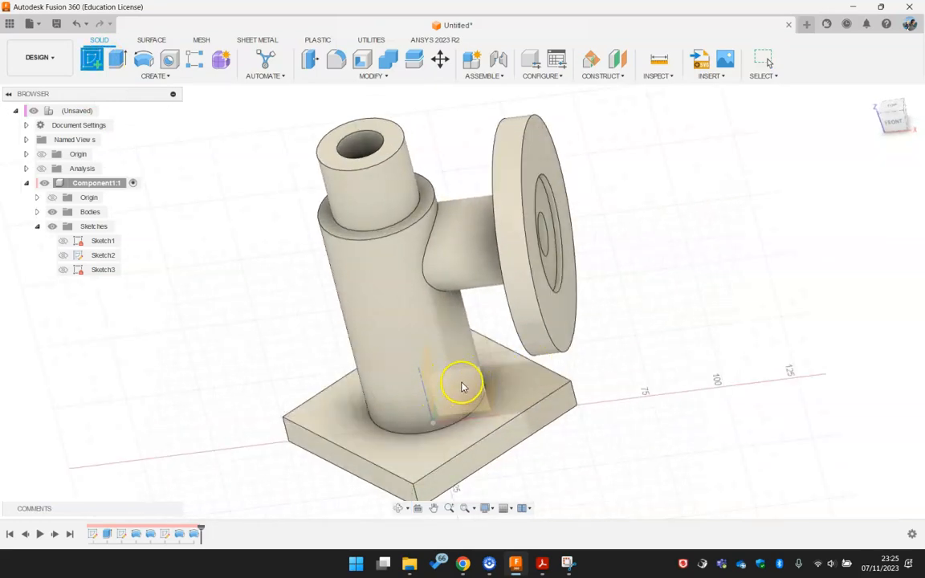
{"action": "left_click", "coordinate": [459, 387]}
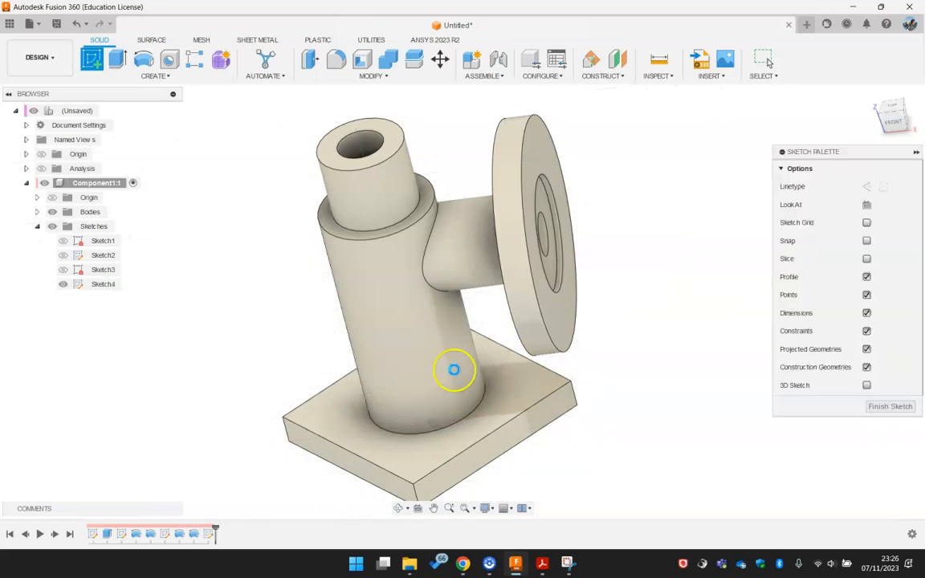
{"action": "left_click", "coordinate": [867, 207]}
{"action": "middle_click_drag", "start_coordinate": [460, 192], "coordinate": [449, 292]}
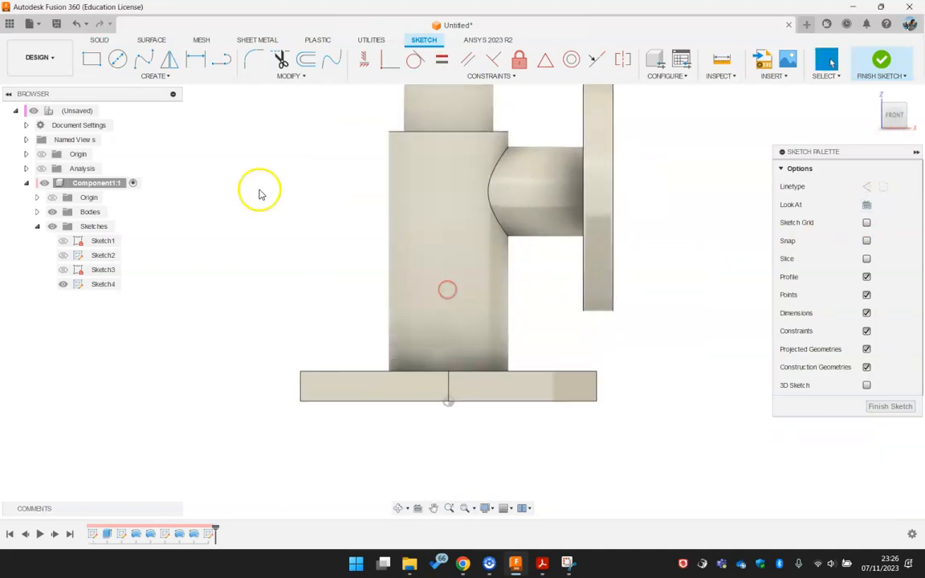
- Sketch a horizontal line about 46 mm long from inside the main body outwards, opposite the flanged branch, and make it a centreline
{"action": "left_click", "coordinate": [219, 66]}
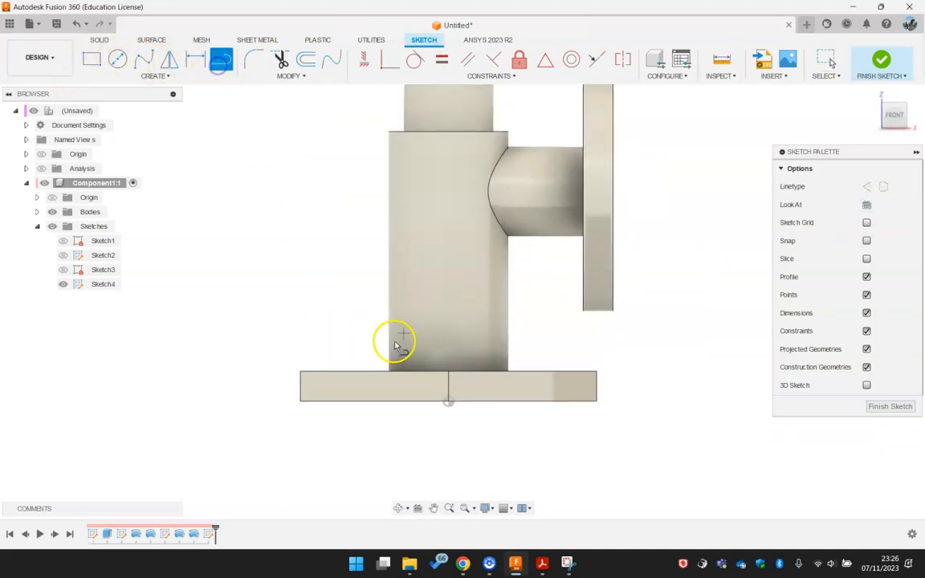
{"action": "left_click", "coordinate": [419, 281]}
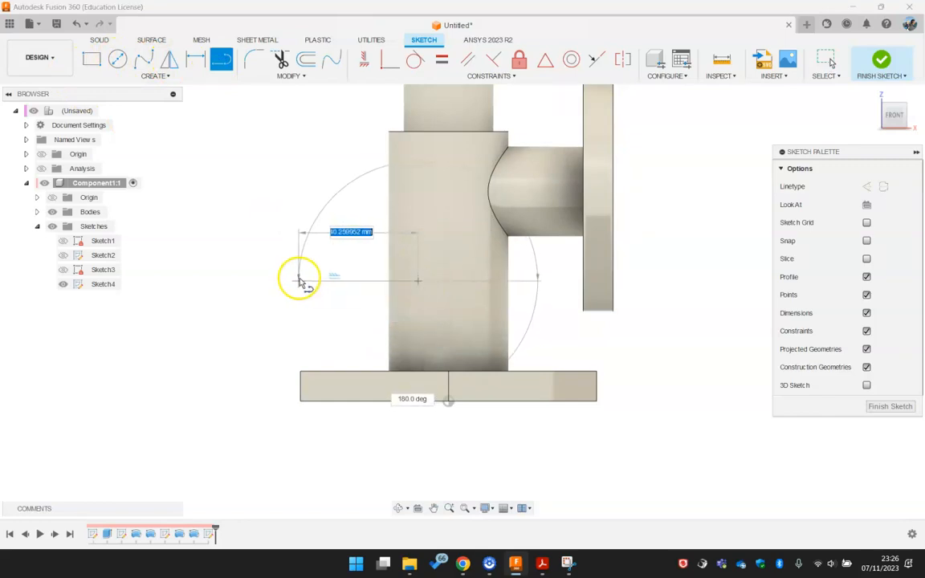
{"action": "left_click", "coordinate": [289, 280]}
{"action": "key", "text": "Escape"}
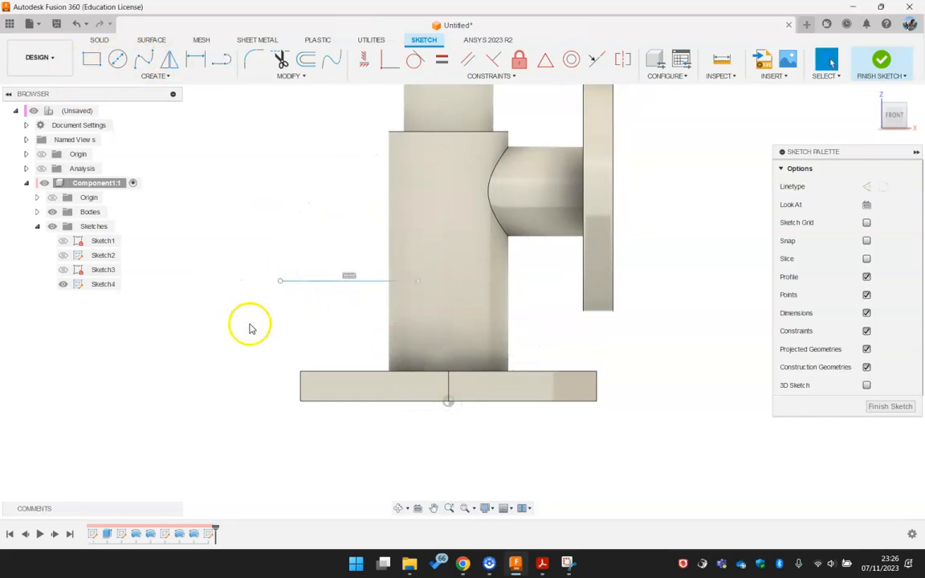
{"action": "left_click", "coordinate": [377, 282]}
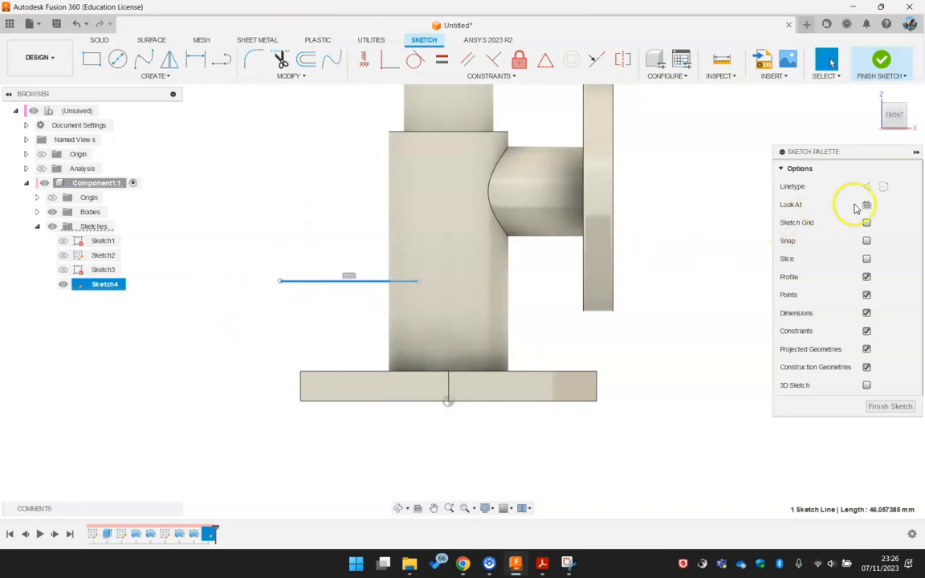
{"action": "left_click", "coordinate": [883, 186]}
{"action": "left_click", "coordinate": [319, 244]}
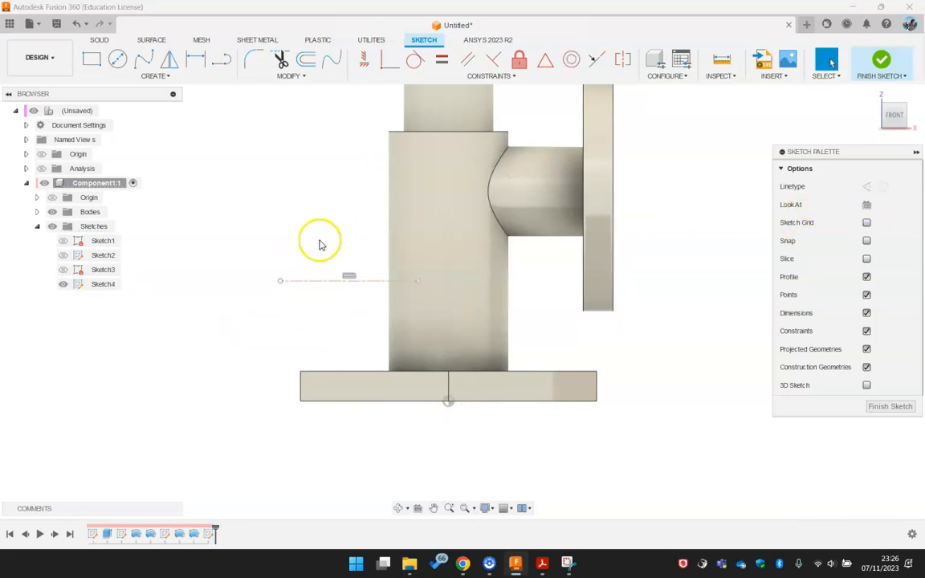
- Sketch a horizontal bore edge about 47 mm long just above the centreline, ending inside the main body
{"action": "left_click", "coordinate": [222, 59]}
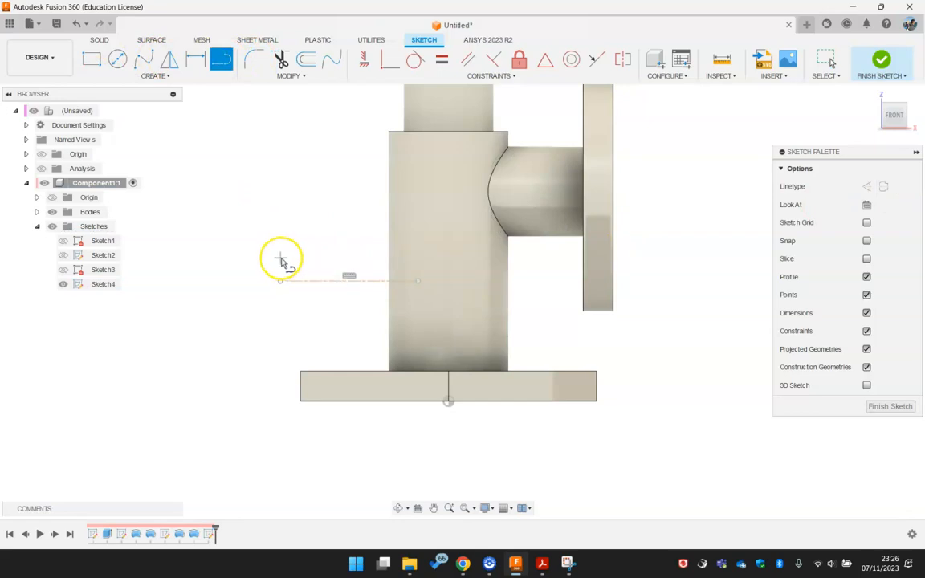
{"action": "left_click_drag", "start_coordinate": [284, 258], "coordinate": [423, 259]}
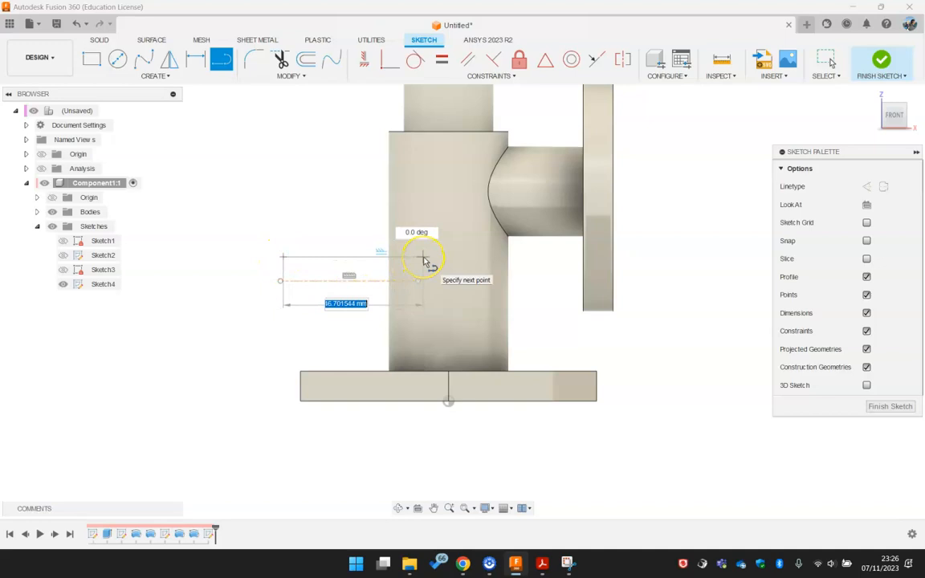
{"action": "right_click", "coordinate": [351, 220]}
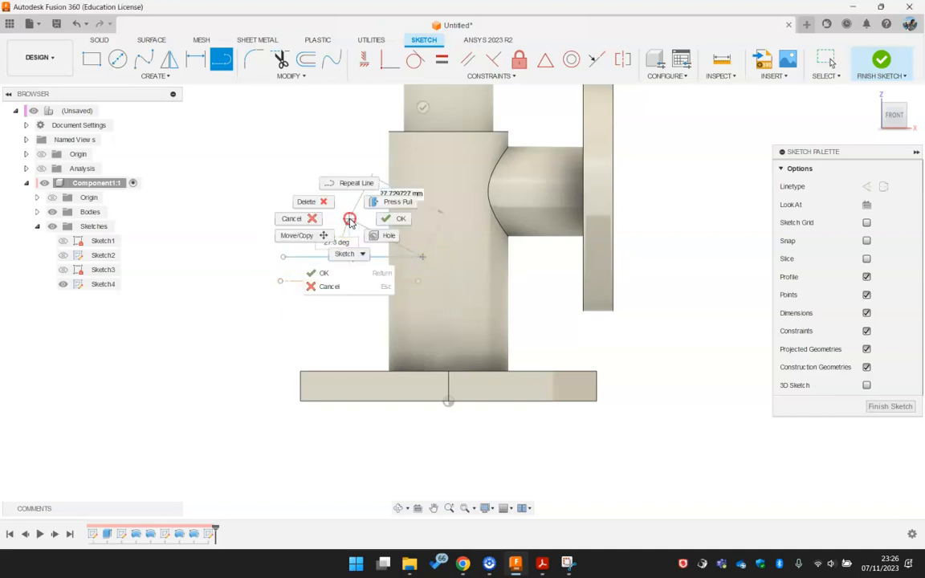
{"action": "left_click", "coordinate": [392, 220]}
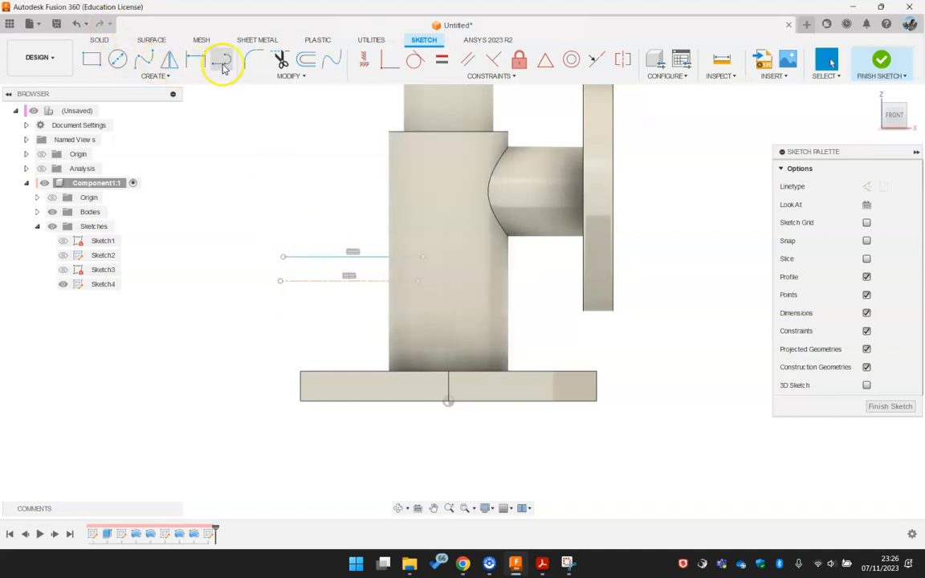
- Sketch the branch's stepped outer edge from the bore edge's outer end, stepping up midway and running about 23 mm into the body
{"action": "left_click", "coordinate": [283, 240]}
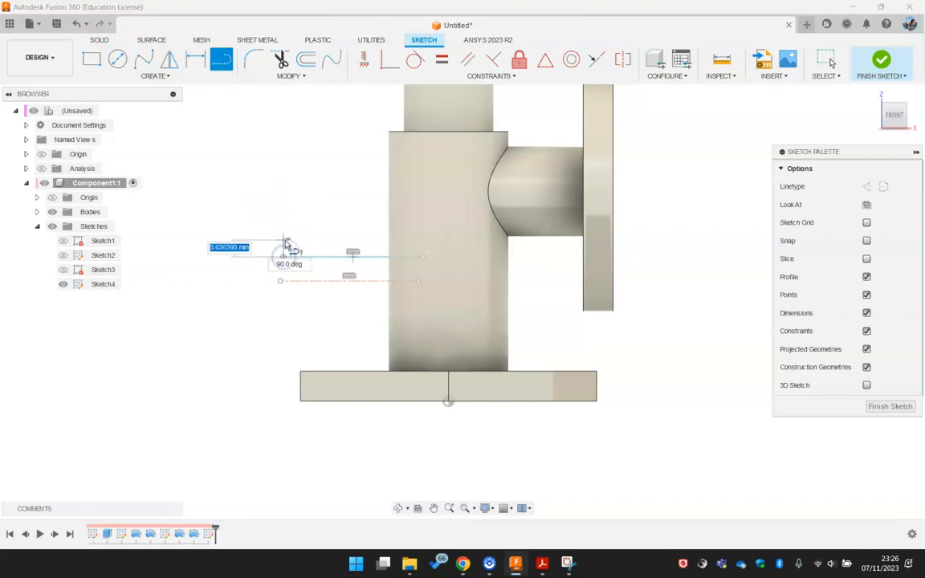
{"action": "left_click", "coordinate": [351, 241]}
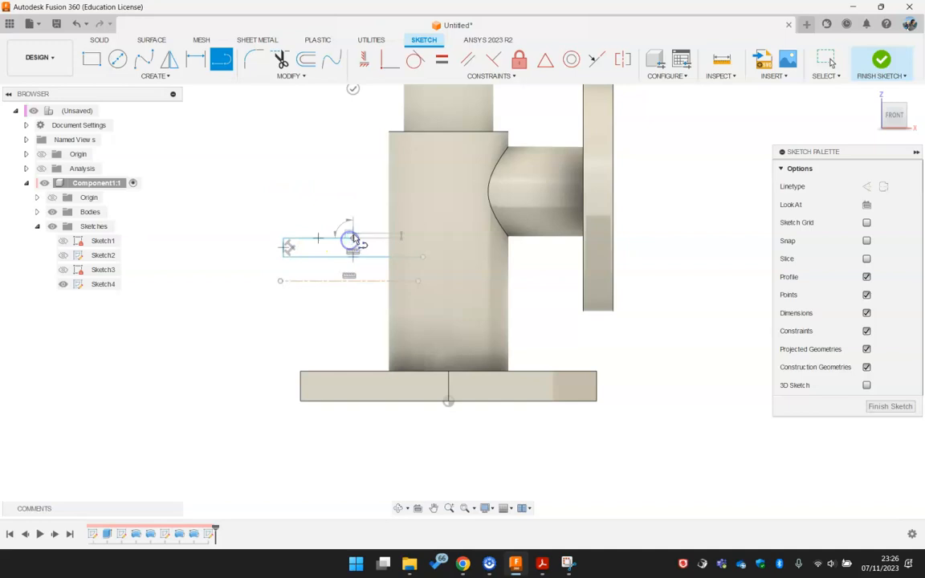
{"action": "left_click", "coordinate": [353, 231]}
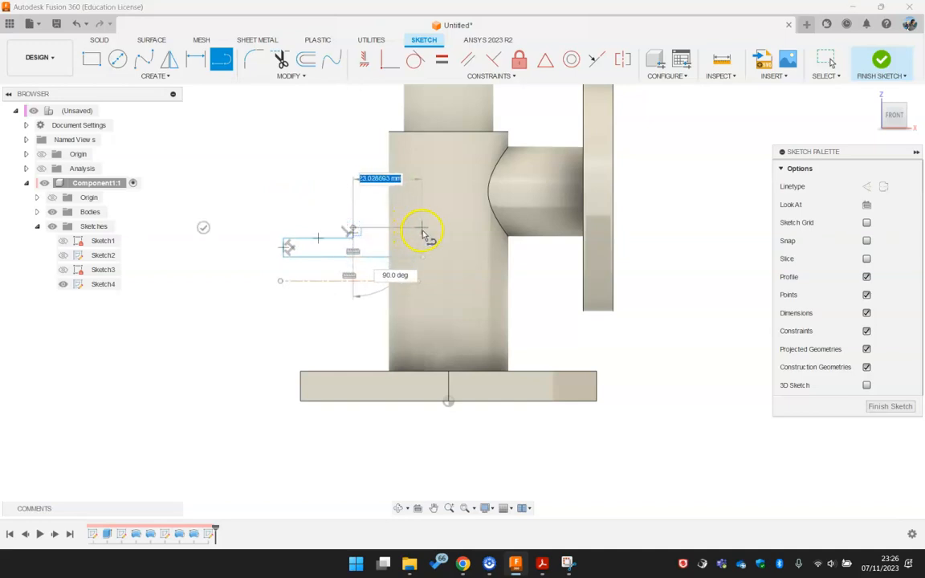
{"action": "right_click", "coordinate": [343, 210]}
{"action": "left_click", "coordinate": [385, 206]}
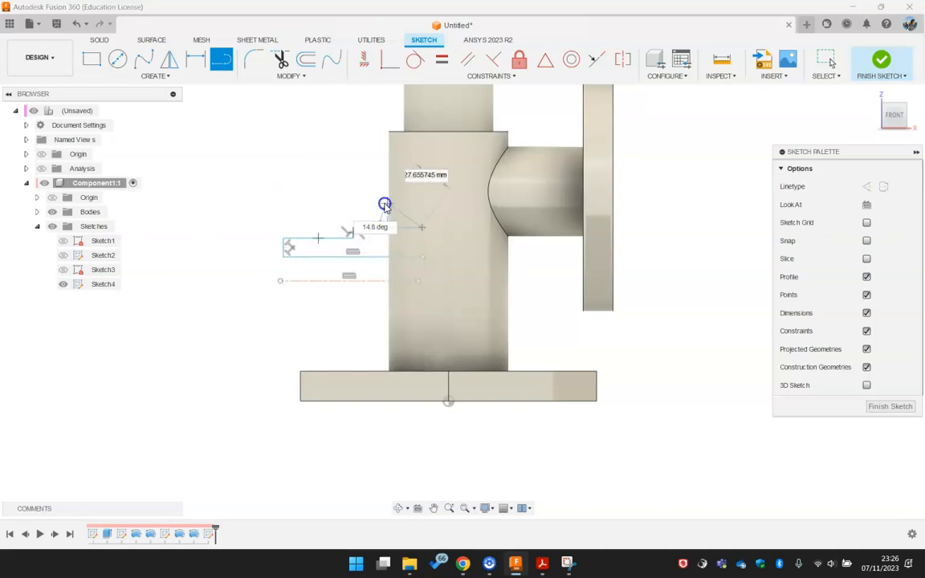
{"action": "scroll", "coordinate": [361, 289], "scroll_direction": "up", "scroll_amount": 3}
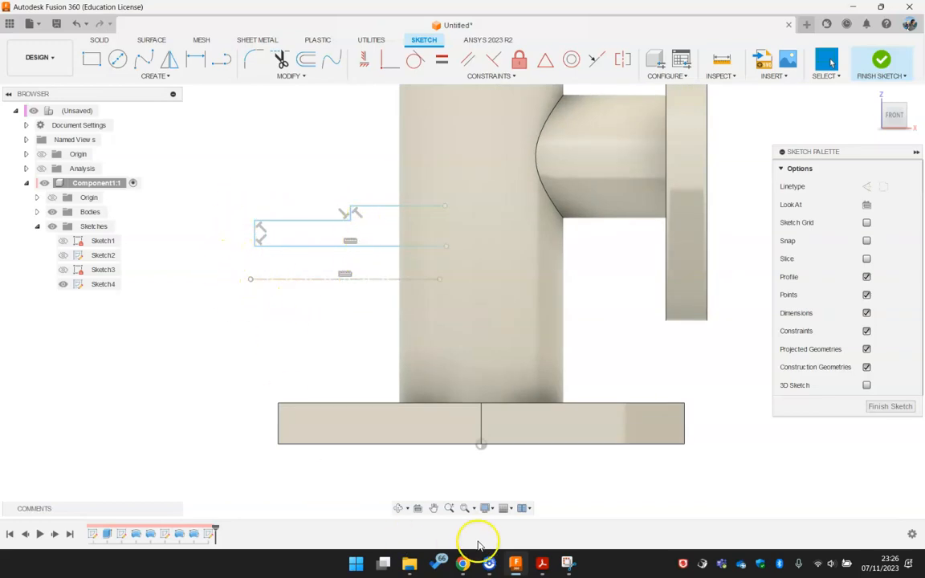
- Check the PDF drawing, dimension the upper outer edge to a 30 mm diameter about the centreline, and shift the centreline towards the body
{"action": "left_click", "coordinate": [542, 562]}
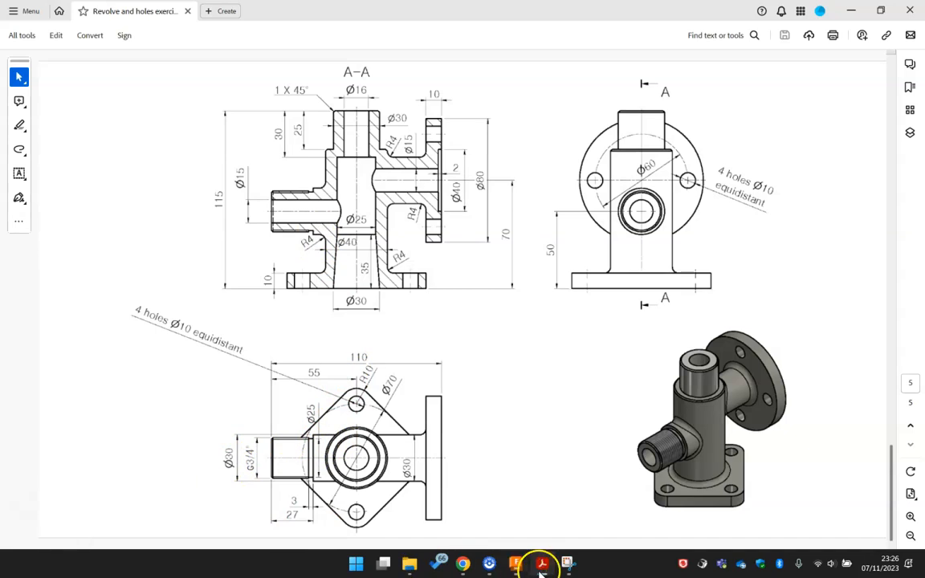
{"action": "left_click", "coordinate": [515, 562]}
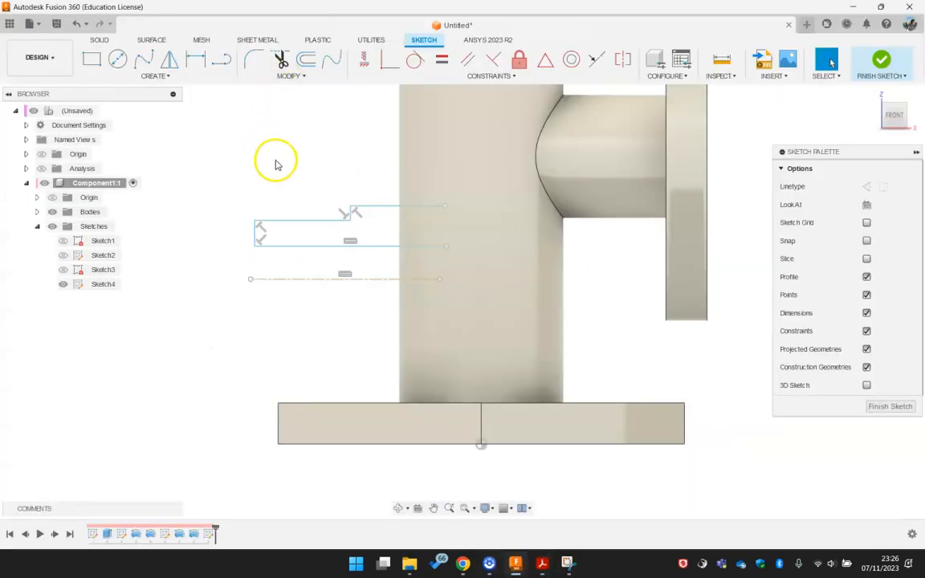
{"action": "key", "text": "s"}
{"action": "left_click", "coordinate": [377, 193]}
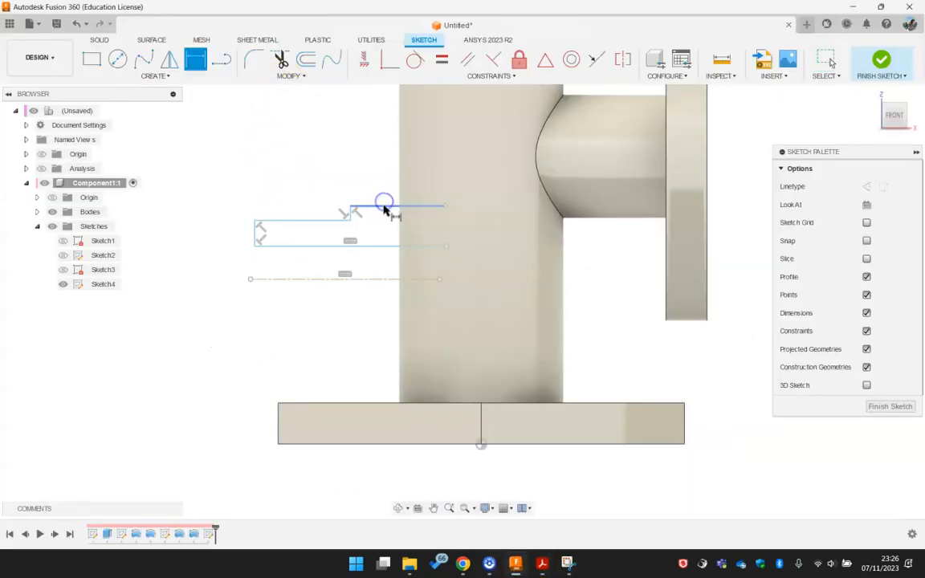
{"action": "left_click", "coordinate": [382, 206]}
{"action": "left_click", "coordinate": [372, 279]}
{"action": "left_click", "coordinate": [212, 269]}
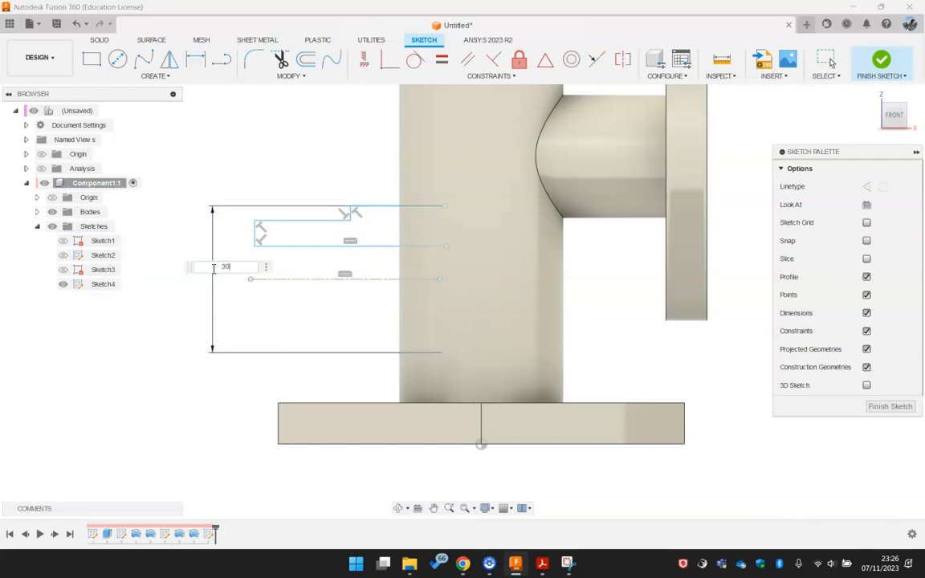
{"action": "key", "text": "Return"}
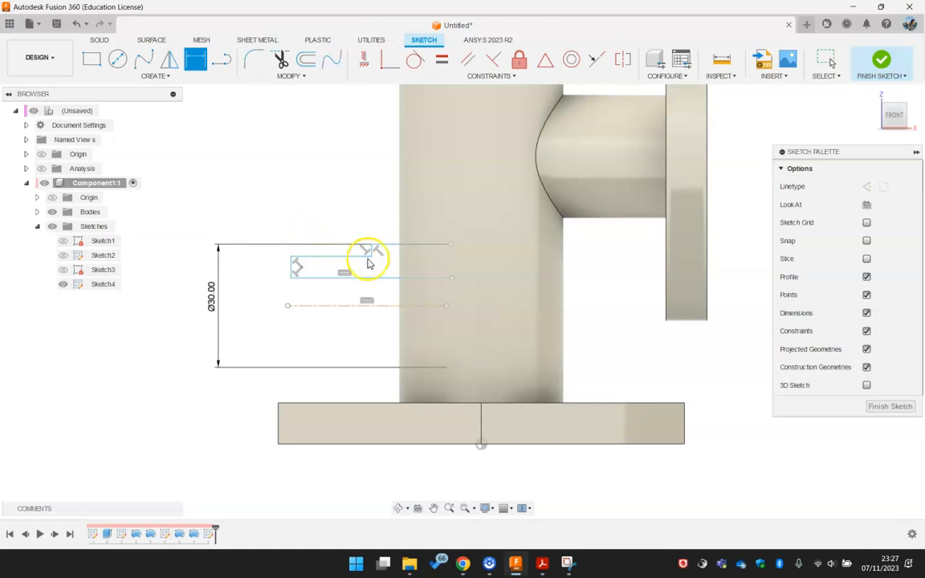
{"action": "key", "text": "Escape"}
{"action": "left_click", "coordinate": [328, 309]}
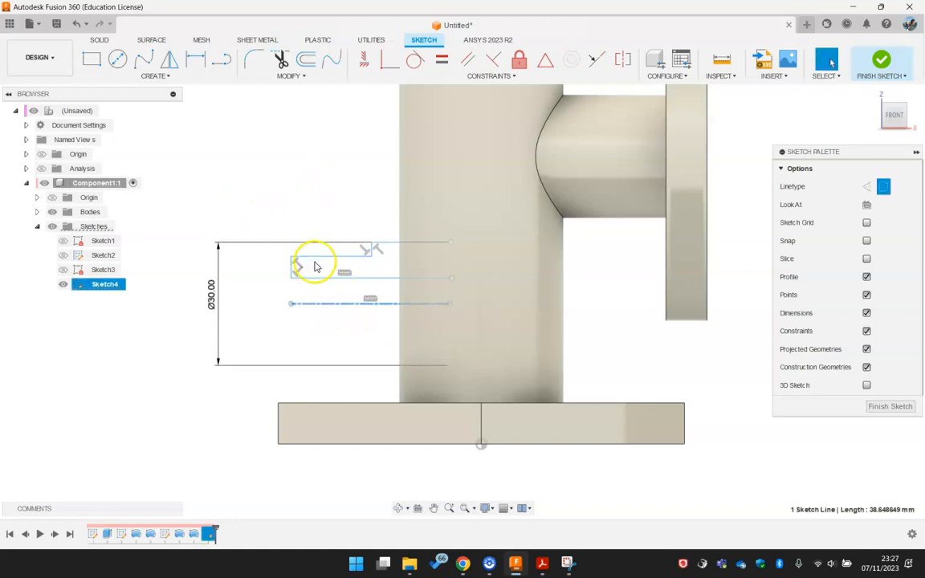
- Check the G3/4" thread callout in the PDF drawing and look up its major diameter in the browser's thread specification results
{"action": "left_click", "coordinate": [543, 565]}
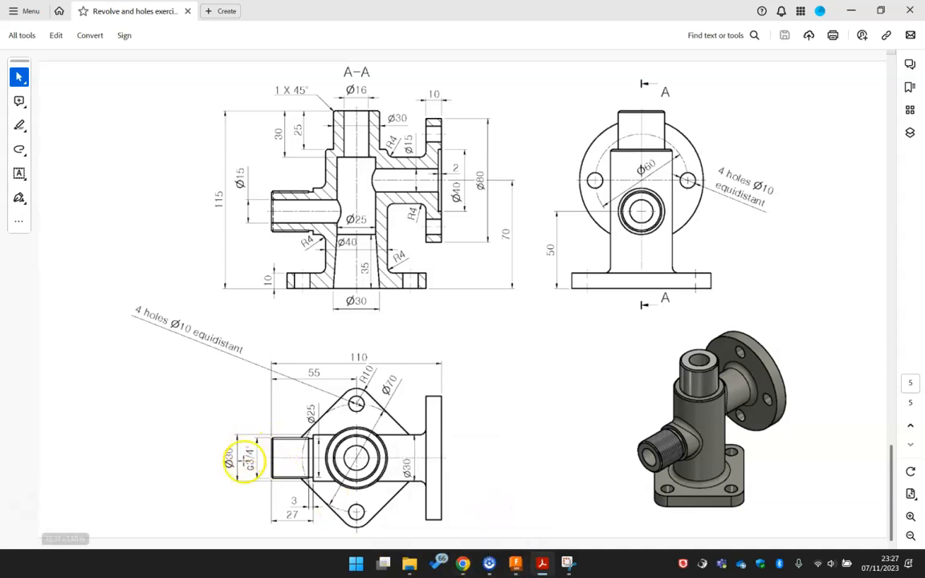
{"action": "left_click", "coordinate": [462, 563]}
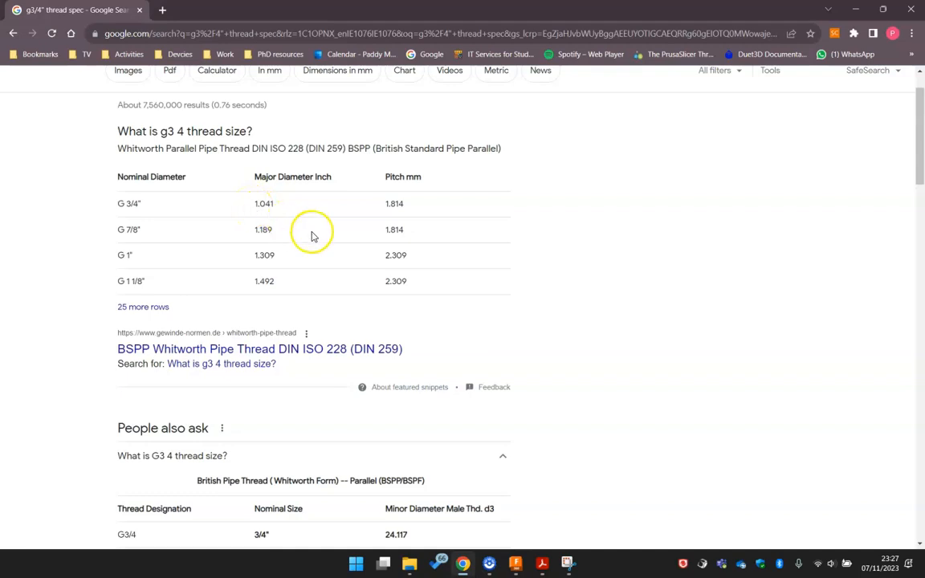
{"action": "scroll", "coordinate": [313, 236], "scroll_direction": "down", "scroll_amount": 3}
{"action": "scroll", "coordinate": [314, 235], "scroll_direction": "up", "scroll_amount": 1}
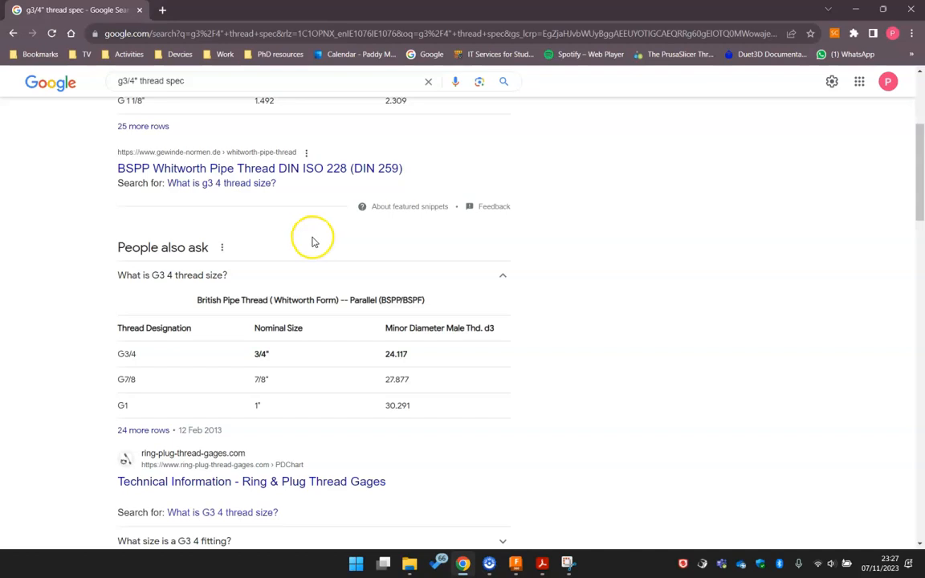
{"action": "scroll", "coordinate": [313, 239], "scroll_direction": "up", "scroll_amount": 1}
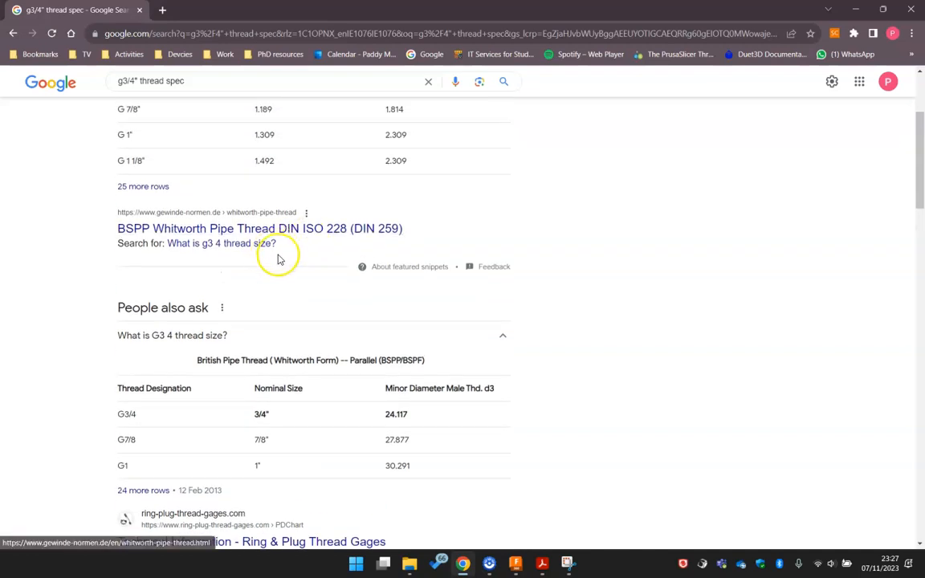
{"action": "scroll", "coordinate": [285, 259], "scroll_direction": "up", "scroll_amount": 1}
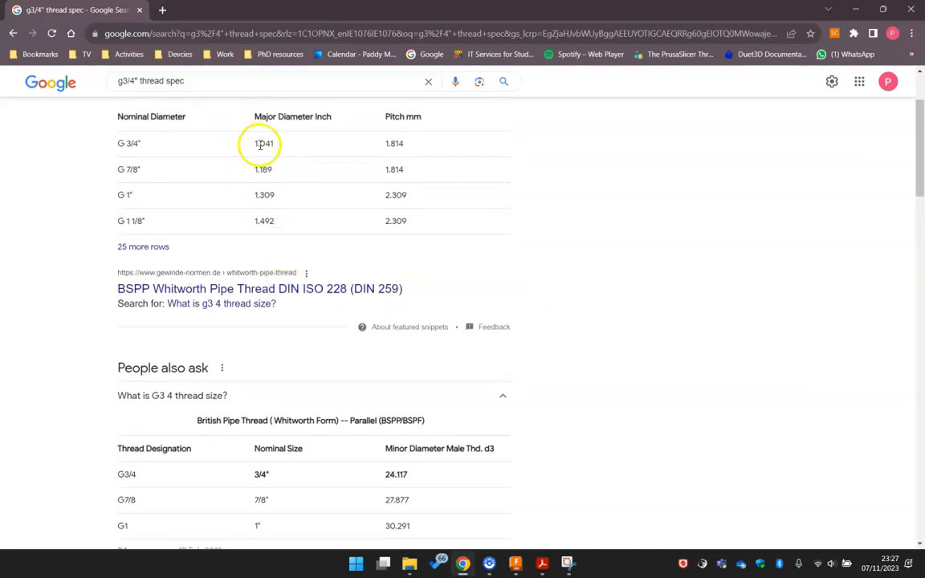
{"action": "left_click", "coordinate": [856, 10]}
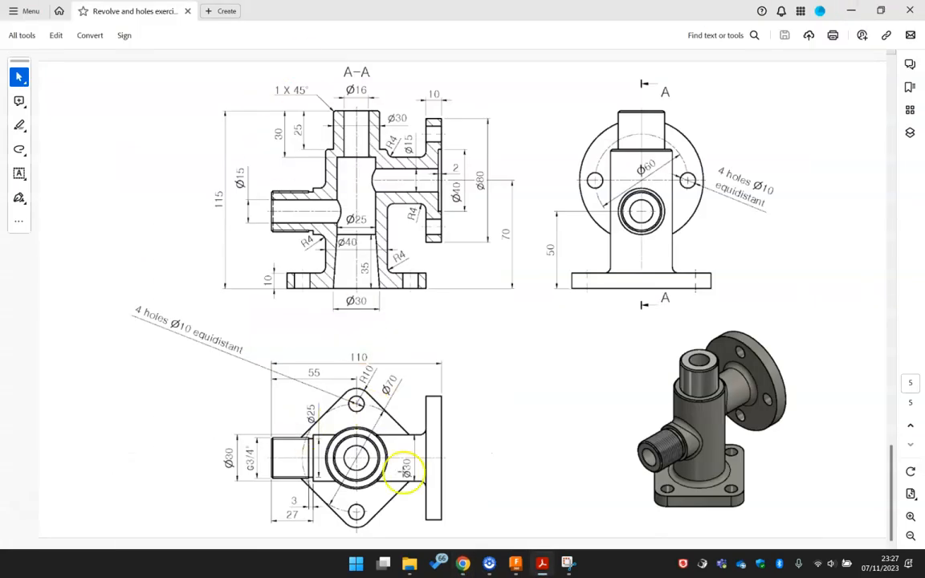
{"action": "left_click", "coordinate": [850, 9]}
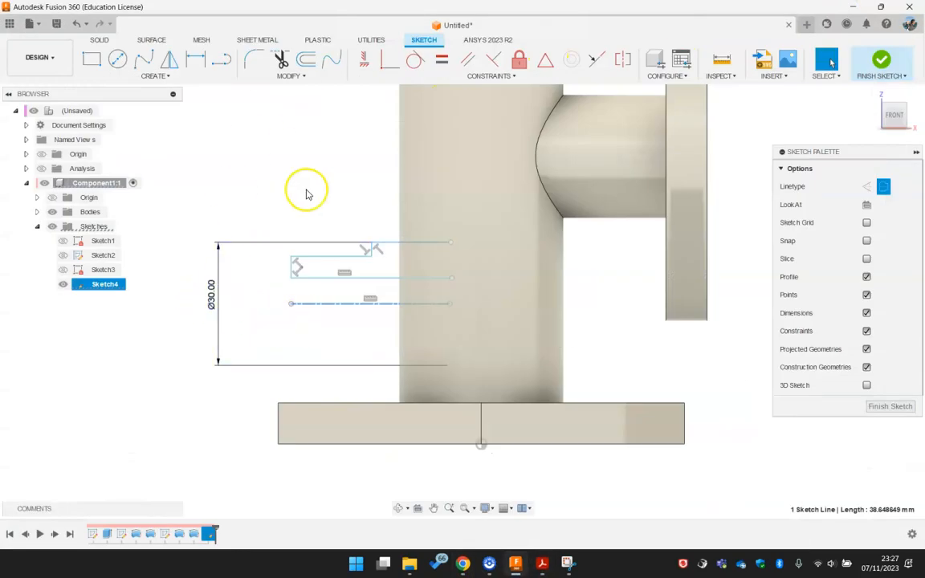
- Dimension the lower outer edge of the threaded end to a diameter of 1.041 in about the centreline
{"action": "left_click", "coordinate": [195, 57]}
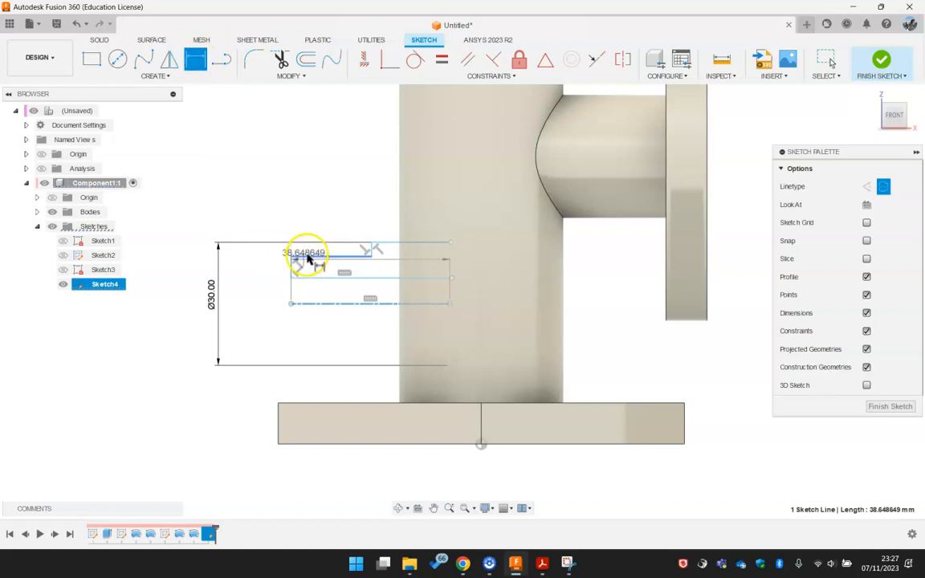
{"action": "left_click", "coordinate": [299, 302]}
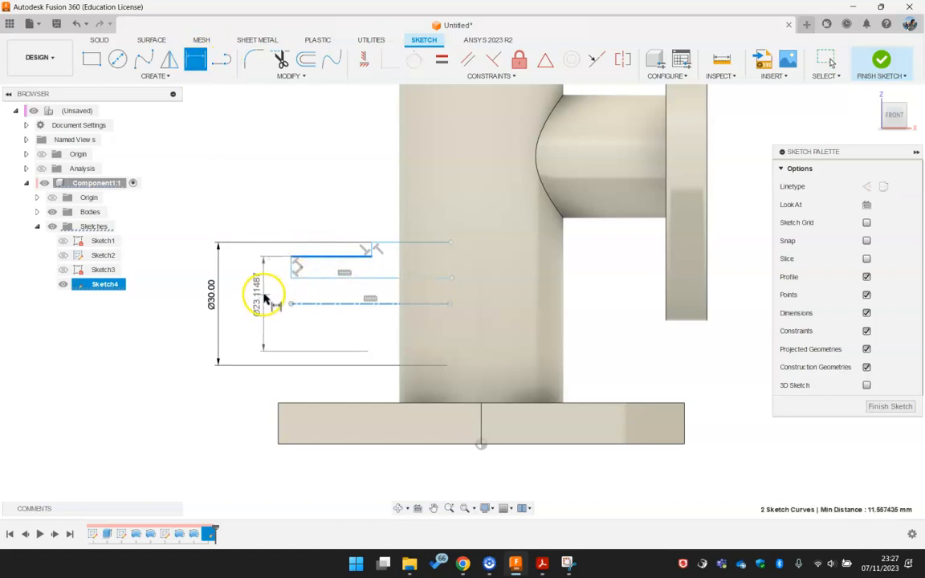
{"action": "left_click", "coordinate": [264, 294]}
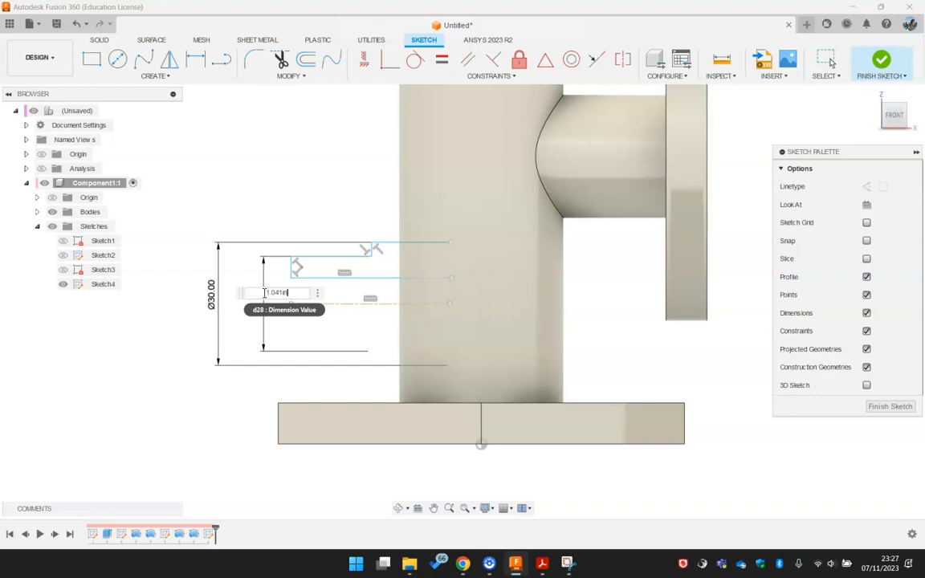
{"action": "type", "text": "1.041in"}
{"action": "key", "text": "Return"}
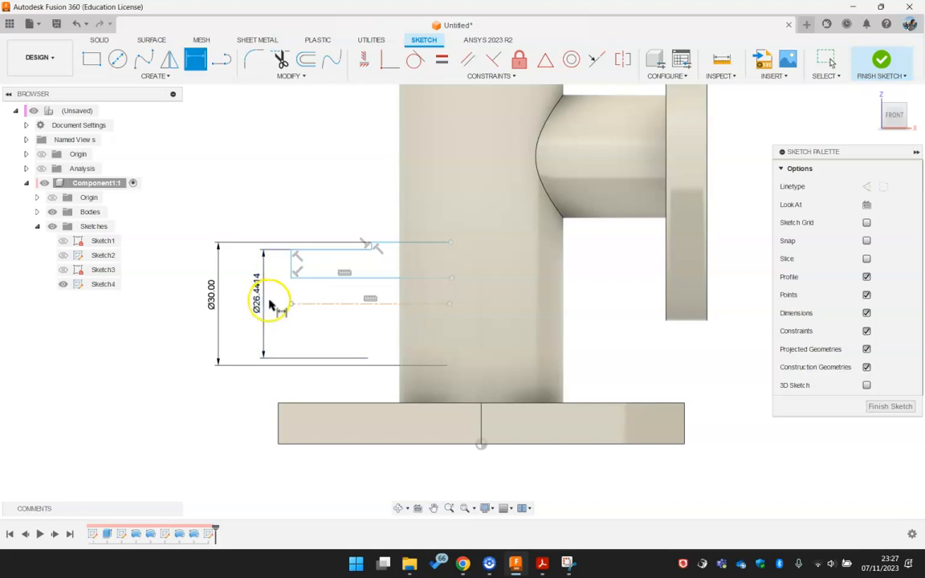
{"action": "key", "text": "Escape"}
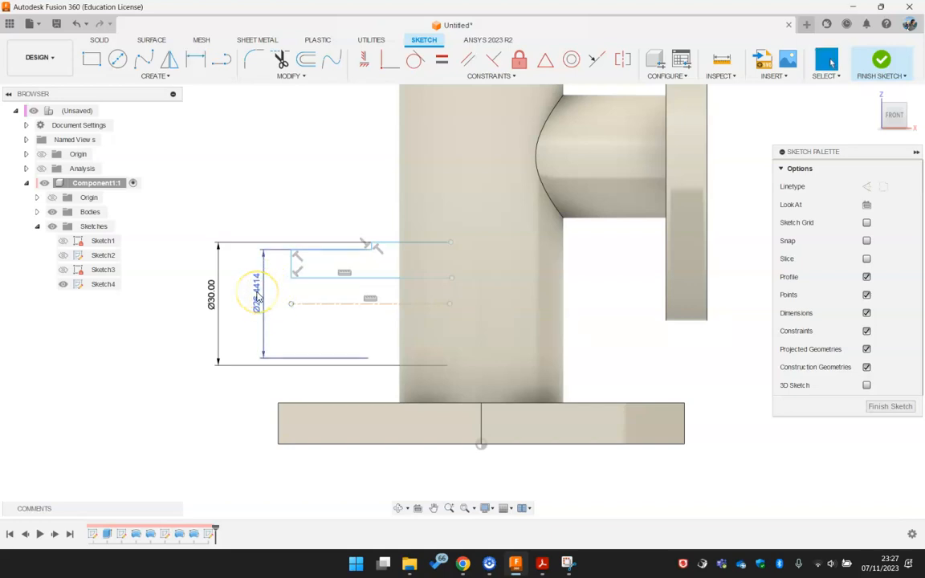
- Review the thread diameter's entered value without changing it, and move its dimension further out from the profile
{"action": "double_click", "coordinate": [257, 294]}
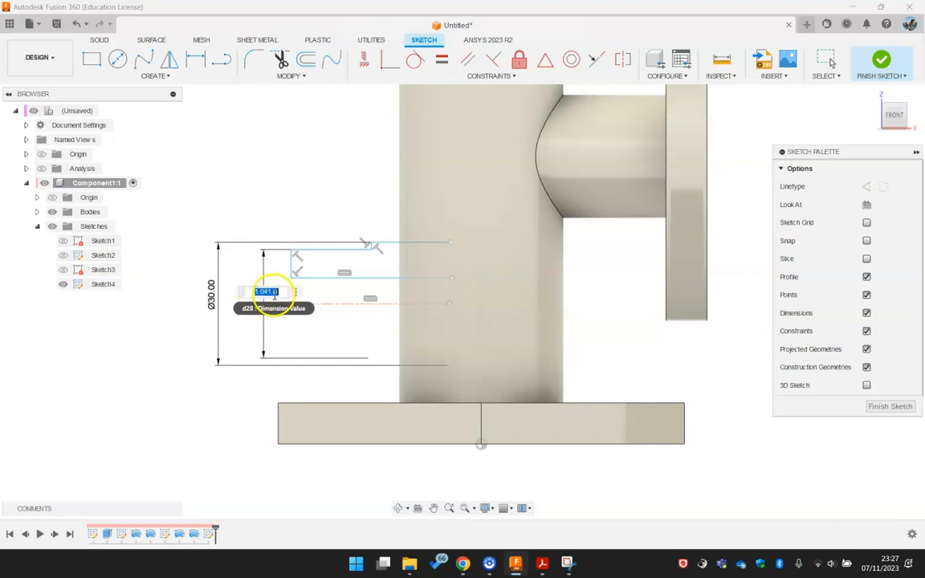
{"action": "key", "text": "Escape"}
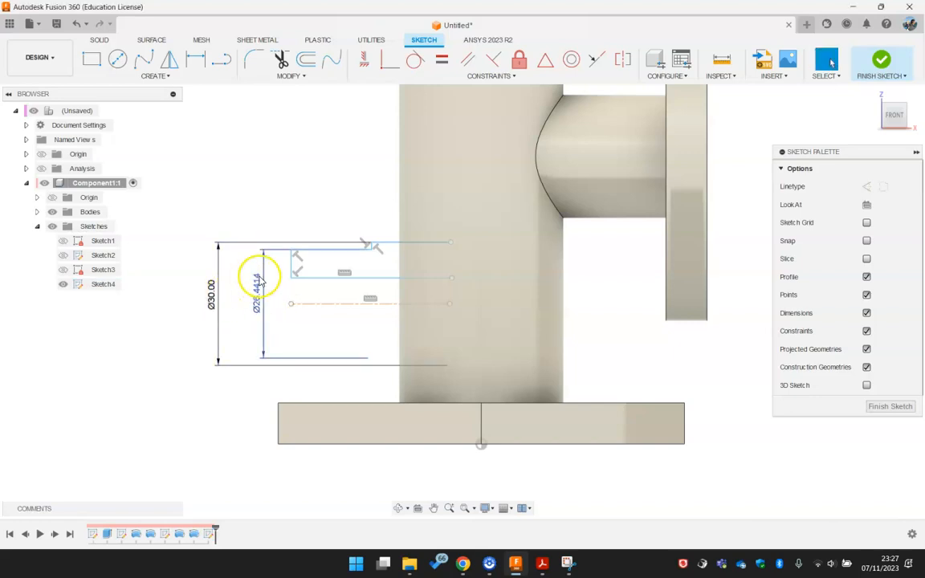
{"action": "left_click_drag", "start_coordinate": [257, 296], "coordinate": [239, 295]}
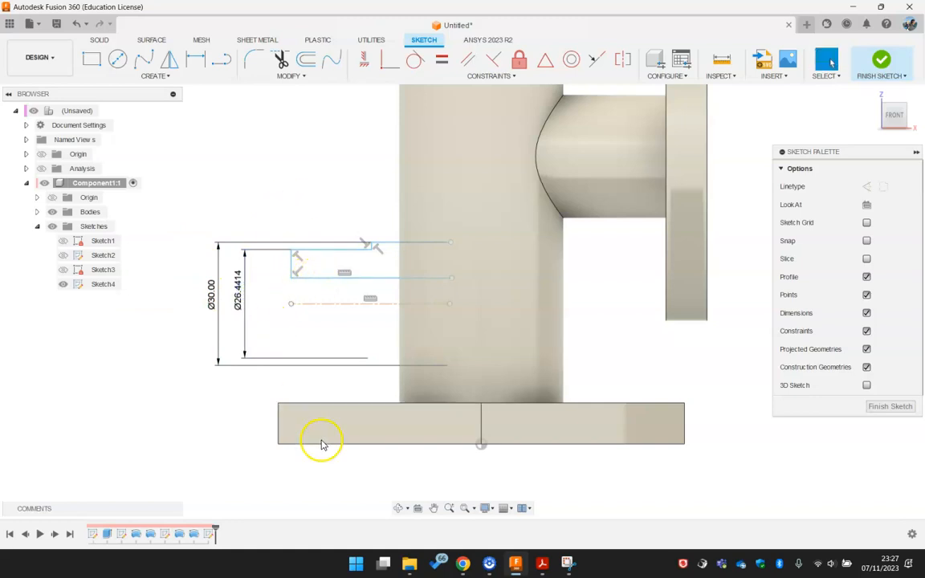
- Check the bore size in the PDF drawing and dimension the profile's inner bore line to a 15 mm diameter about the centreline
{"action": "left_click", "coordinate": [542, 565]}
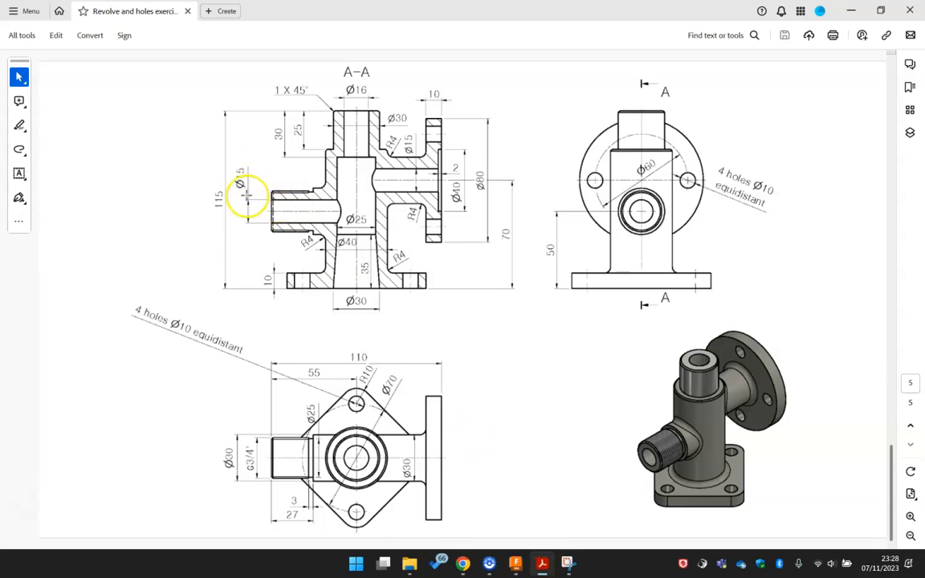
{"action": "left_click", "coordinate": [514, 565]}
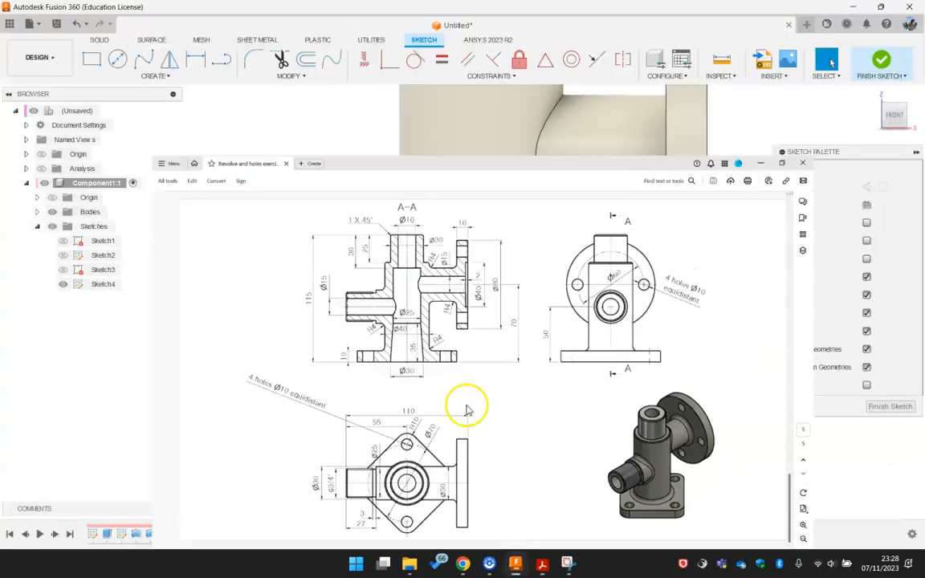
{"action": "key", "text": "s"}
{"action": "left_click", "coordinate": [393, 204]}
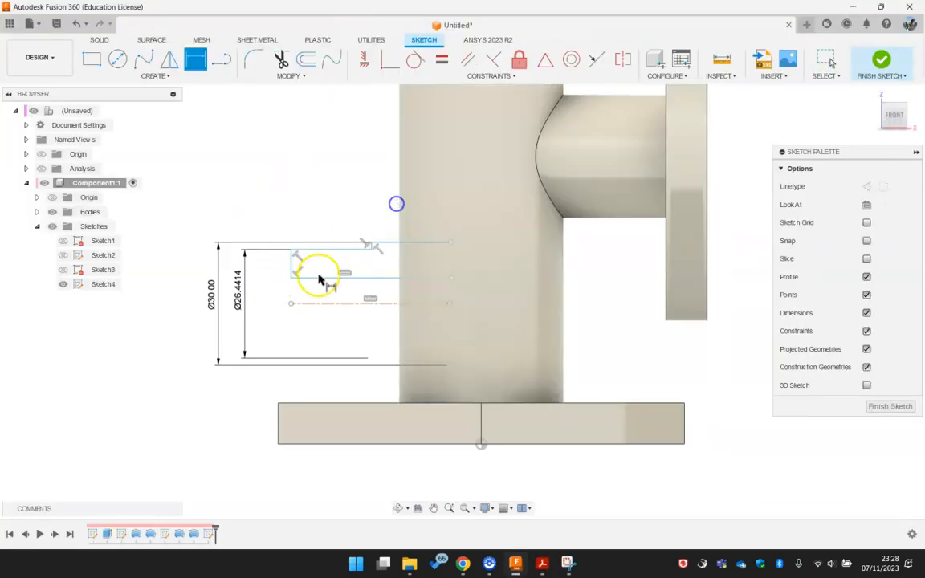
{"action": "left_click", "coordinate": [314, 277]}
{"action": "left_click", "coordinate": [313, 303]}
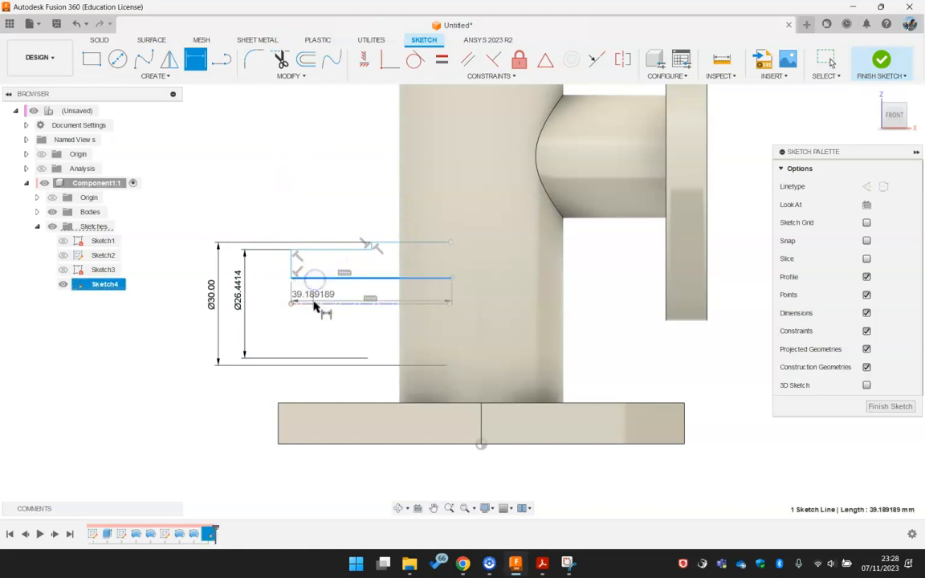
{"action": "left_click", "coordinate": [276, 283]}
{"action": "type", "text": "15"}
{"action": "key", "text": "Return"}
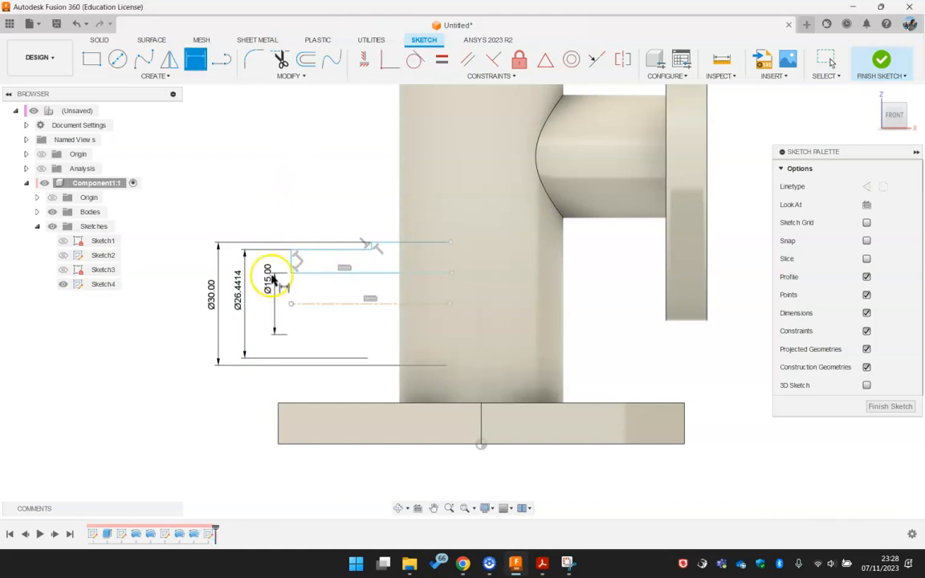
{"action": "key", "text": "Escape"}
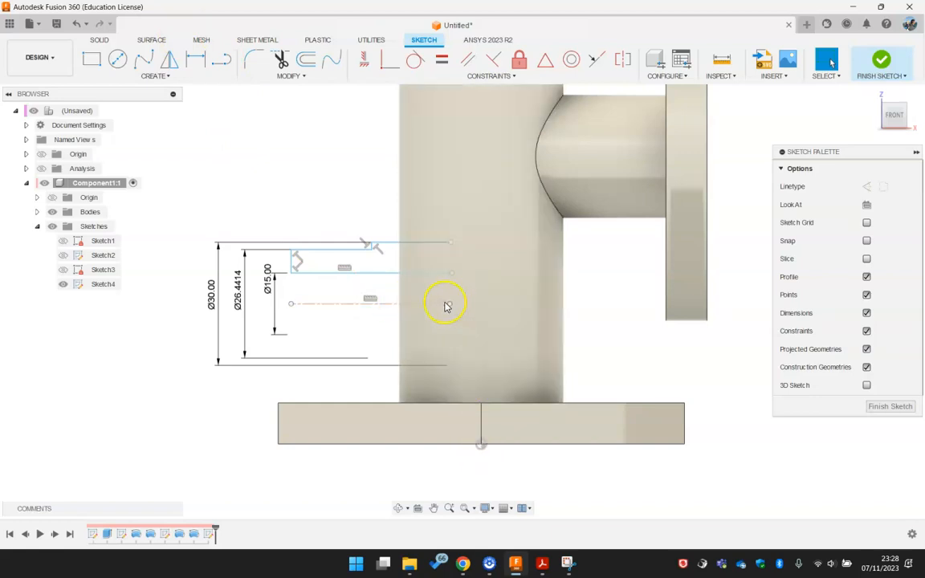
- Constrain the inner ends of the branch centreline and the bore line vertically in line with the sketch origin
{"action": "left_click", "coordinate": [222, 58]}
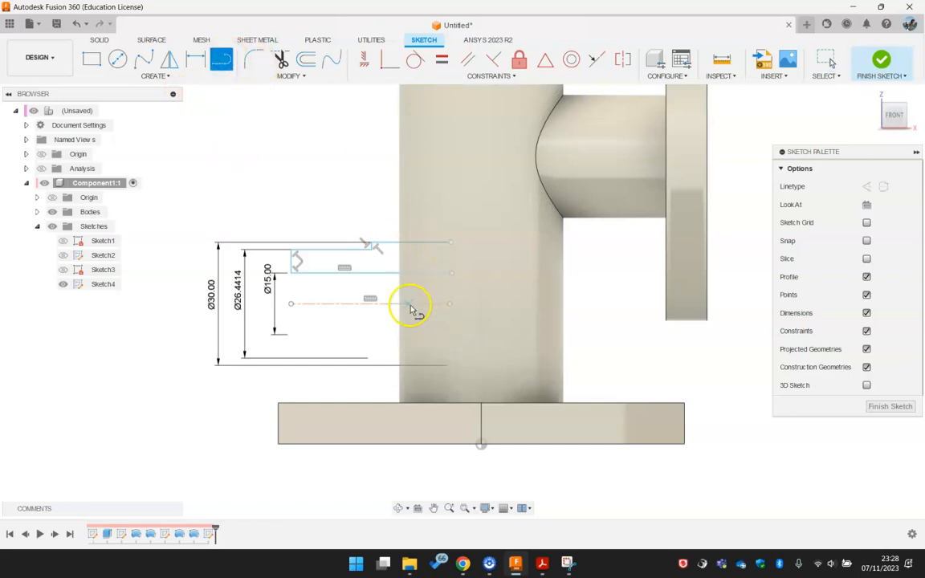
{"action": "left_click", "coordinate": [363, 59]}
{"action": "left_click", "coordinate": [448, 304]}
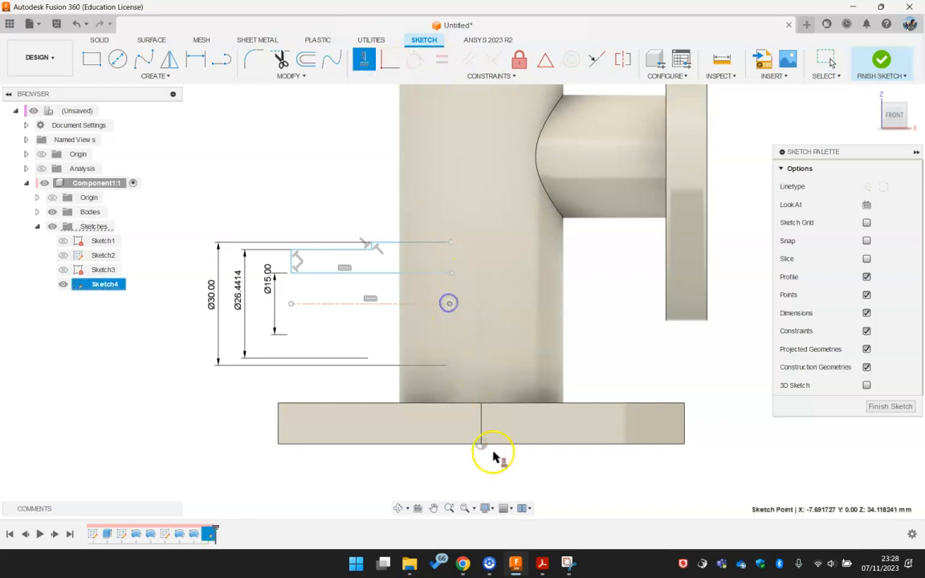
{"action": "left_click", "coordinate": [481, 446]}
{"action": "left_click", "coordinate": [474, 270]}
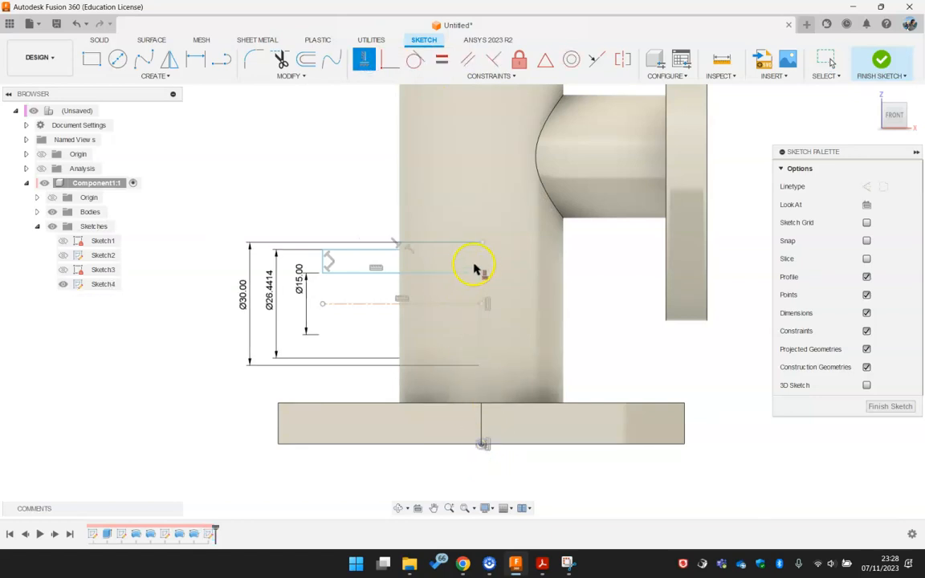
{"action": "left_click", "coordinate": [482, 443]}
{"action": "left_click", "coordinate": [402, 368]}
{"action": "key", "text": "Escape"}
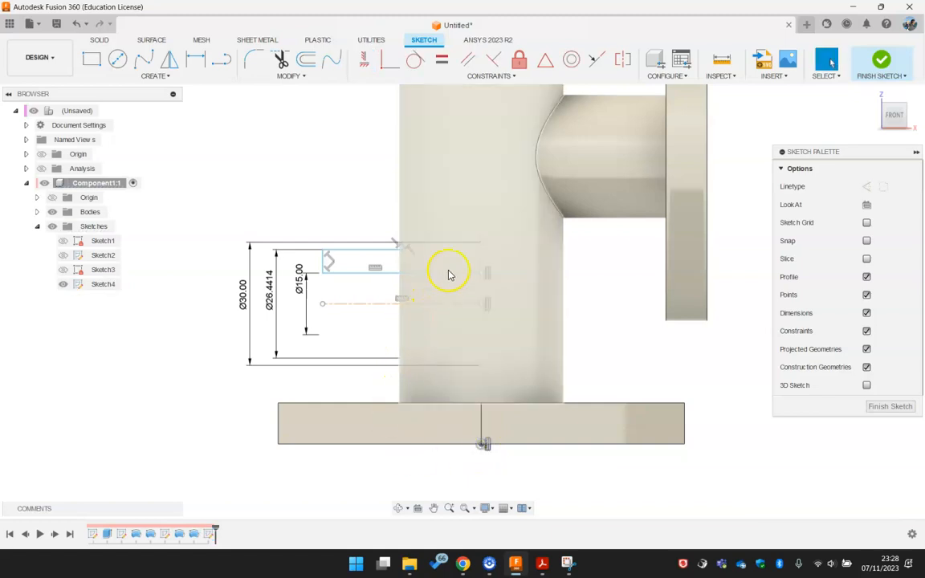
- Pull the upper edge's inner end back near the body's bore wall and shift the profile's threaded end edge outwards
{"action": "left_click_drag", "start_coordinate": [483, 246], "coordinate": [453, 242]}
{"action": "left_click", "coordinate": [329, 260]}
{"action": "left_click", "coordinate": [319, 262]}
{"action": "left_click_drag", "start_coordinate": [324, 263], "coordinate": [290, 262]}
{"action": "mouse_move", "coordinate": [403, 250]}
{"action": "left_mouse_down"}
{"action": "mouse_move", "coordinate": [346, 250]}
{"action": "mouse_move", "coordinate": [454, 250]}
{"action": "mouse_move", "coordinate": [431, 250]}
{"action": "left_mouse_up"}
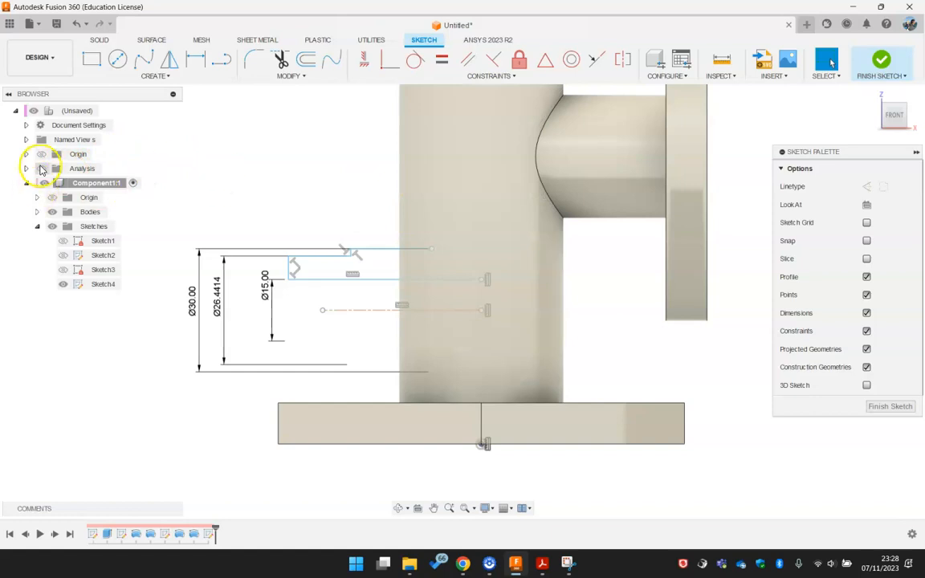
{"action": "left_click", "coordinate": [41, 169]}
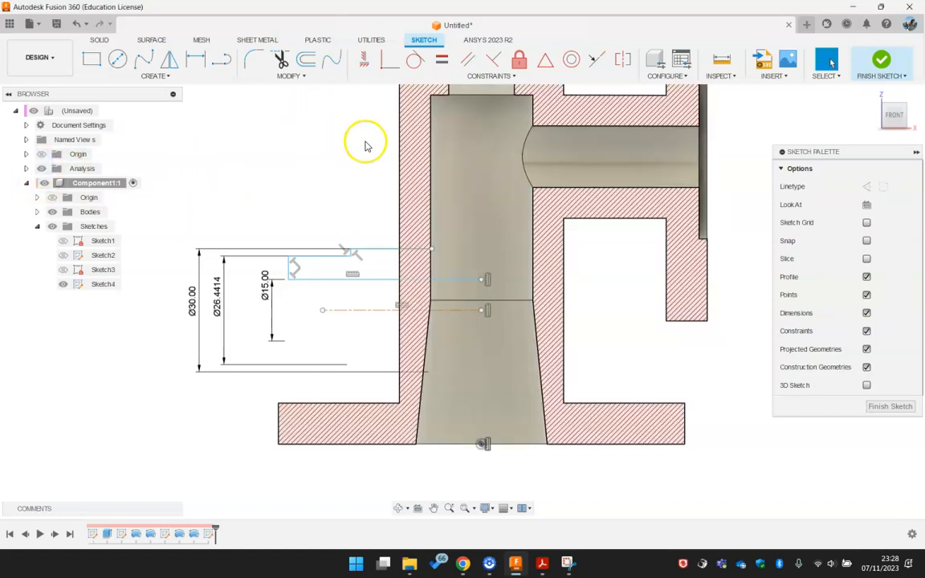
{"action": "key", "text": "s"}
{"action": "left_click", "coordinate": [368, 200]}
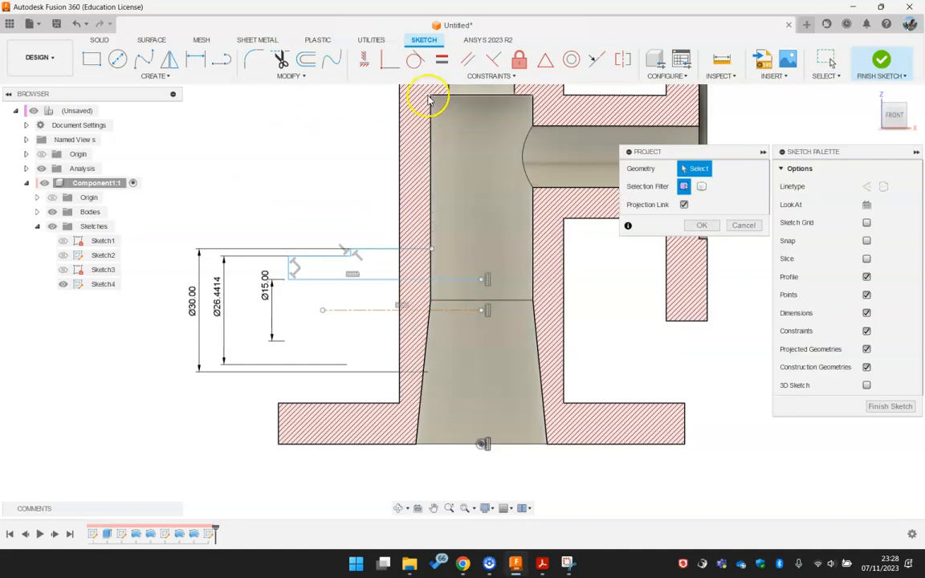
{"action": "left_click", "coordinate": [430, 302]}
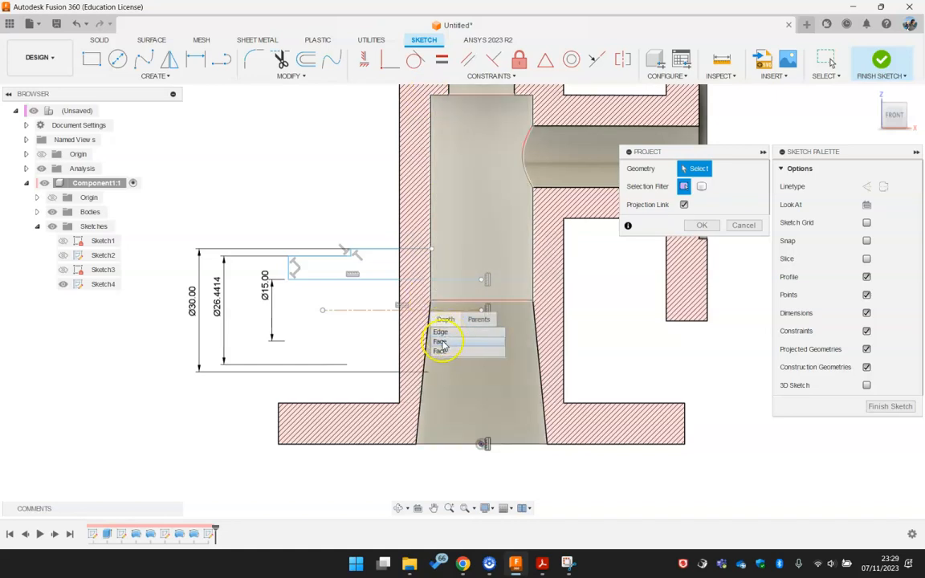
{"action": "left_click", "coordinate": [747, 228]}
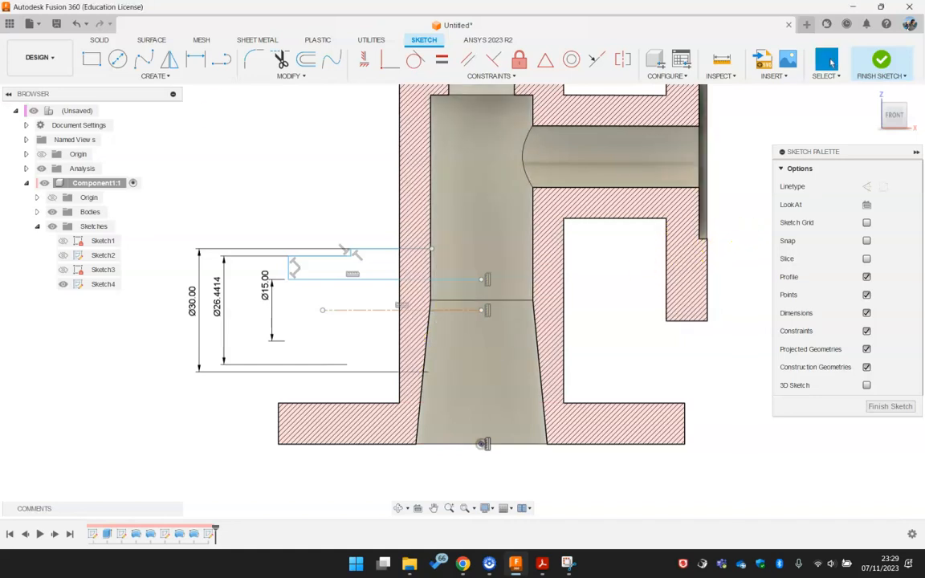
{"action": "left_click", "coordinate": [43, 169]}
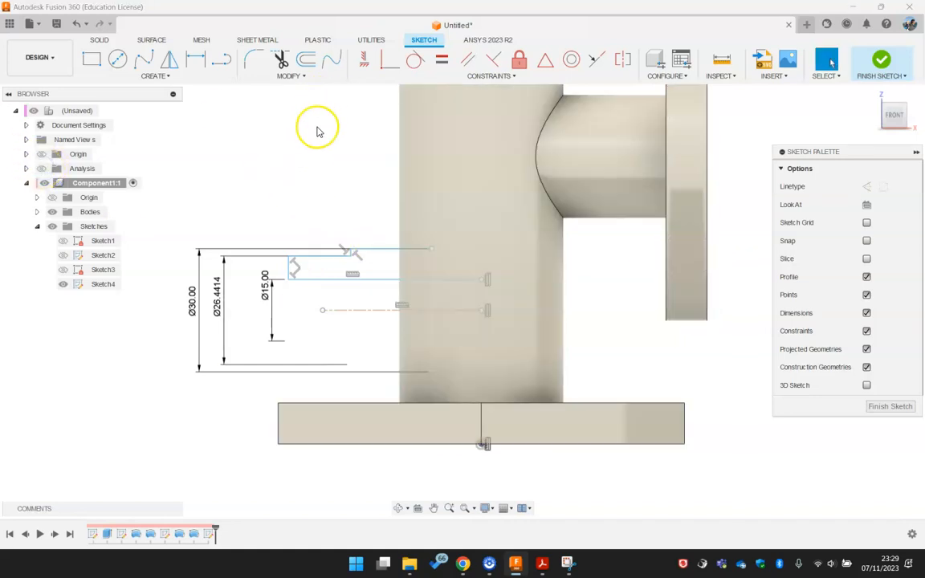
{"action": "left_click", "coordinate": [44, 169]}
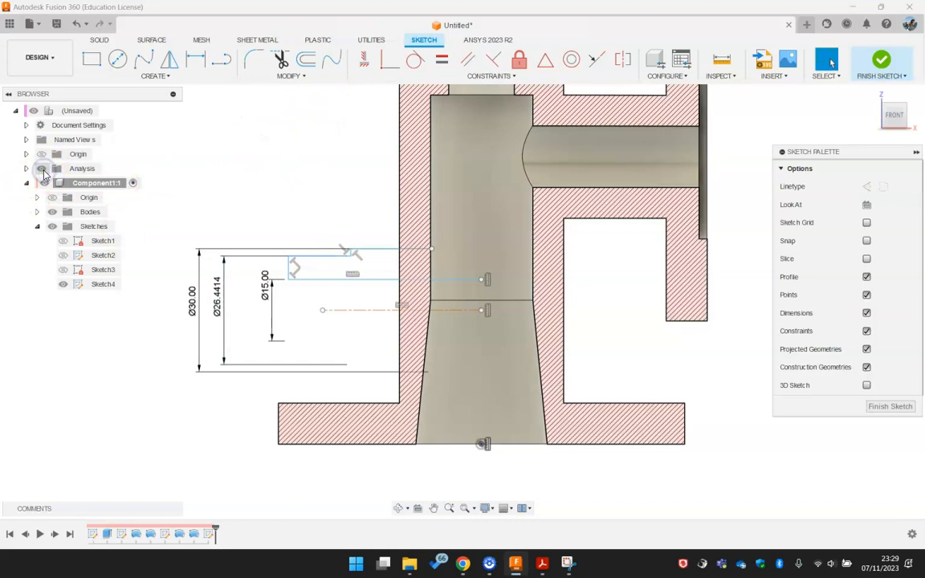
{"action": "left_click", "coordinate": [44, 169]}
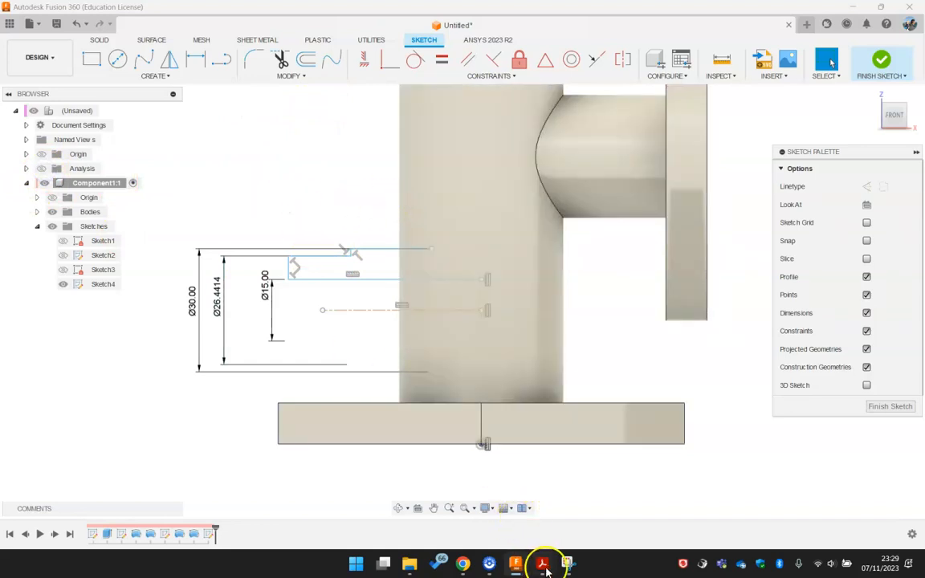
- Show the model in wireframe and project the circular edge where the body's straight bore meets the taper into the sketch
{"action": "key", "text": "ctrl+7"}
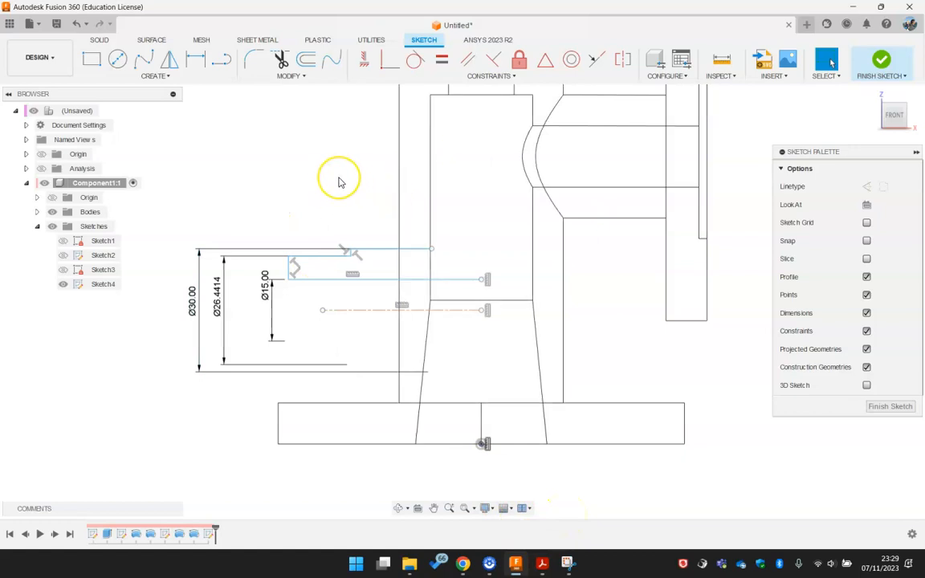
{"action": "key", "text": "p"}
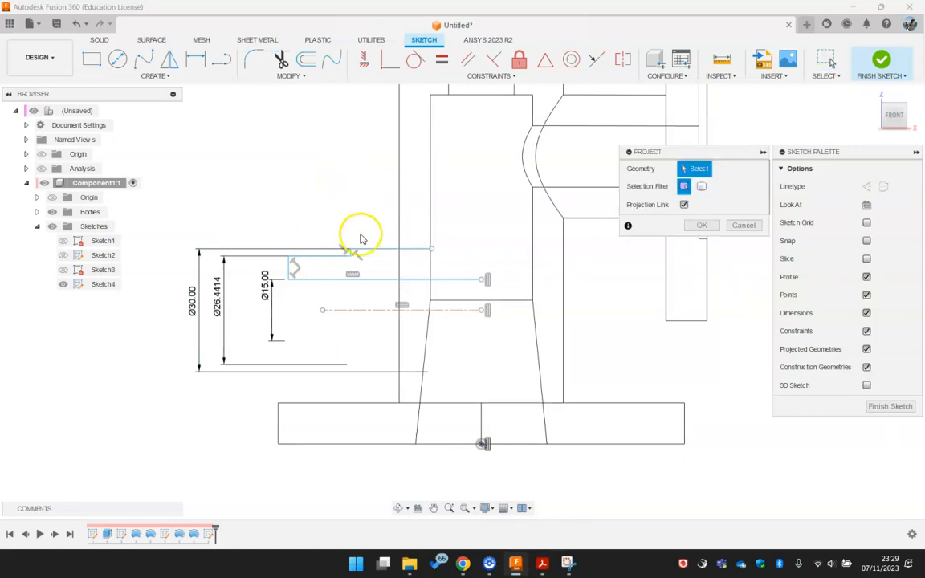
{"action": "left_click", "coordinate": [431, 302]}
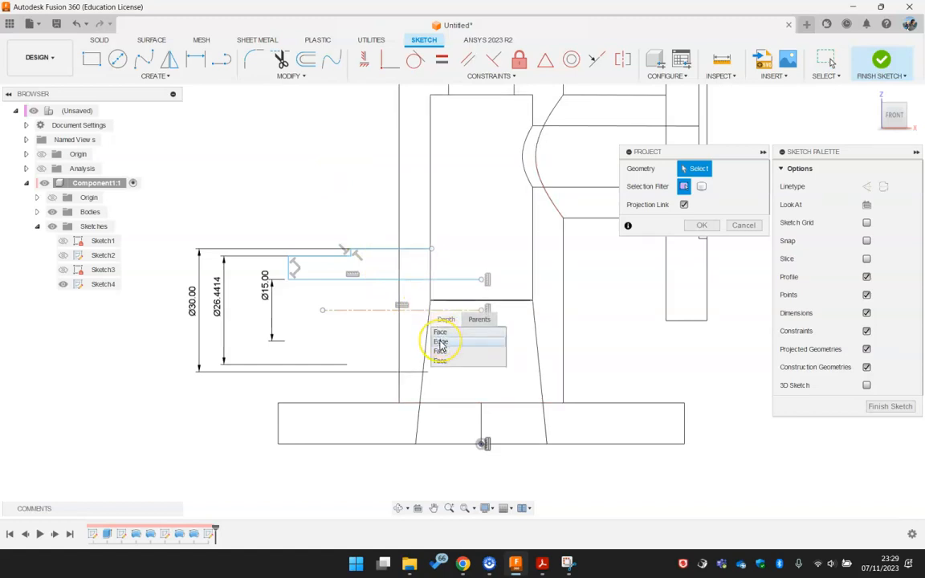
{"action": "left_click", "coordinate": [440, 342]}
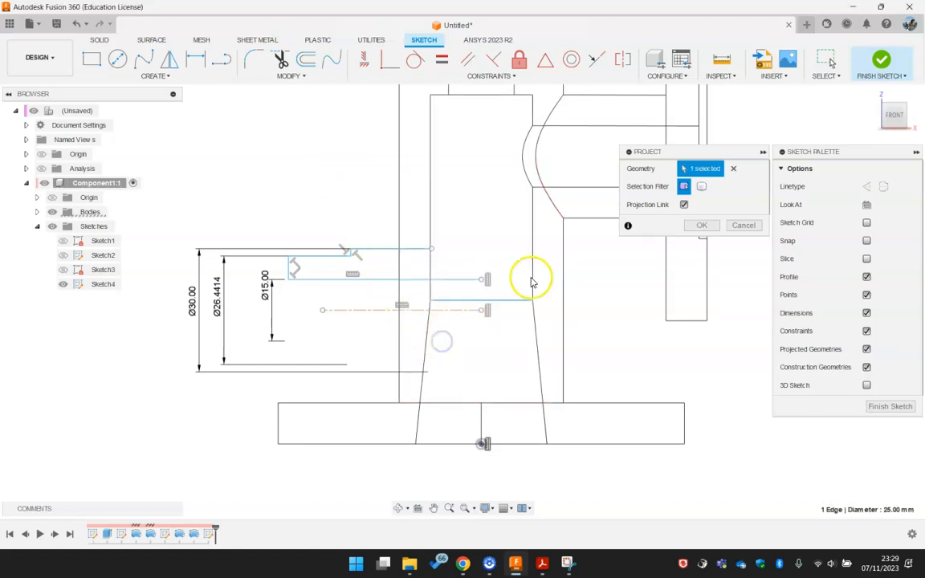
{"action": "left_click", "coordinate": [703, 227]}
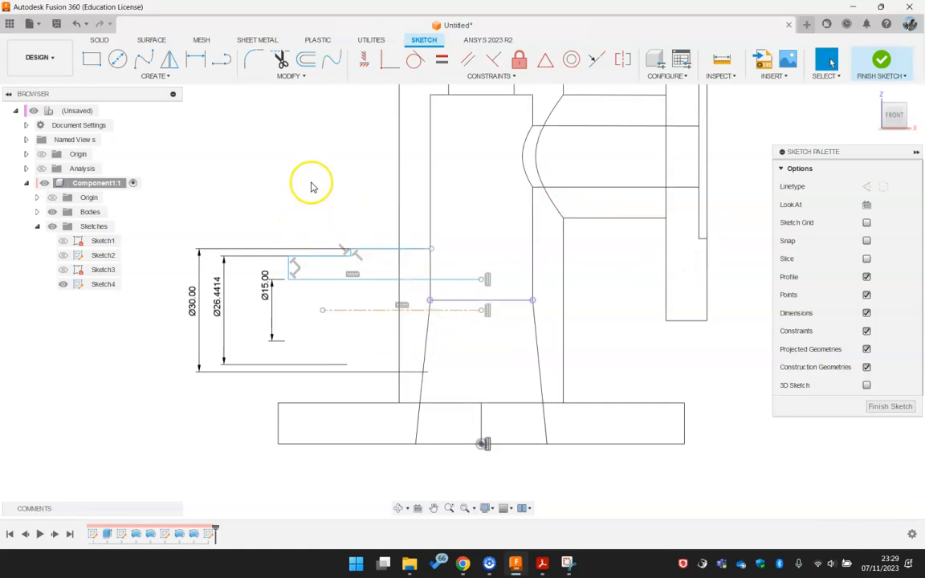
- Constrain the upper profile edge's inner end vertically in line with the near endpoint of the projected bore edge
{"action": "left_click", "coordinate": [364, 58]}
{"action": "left_click", "coordinate": [431, 249]}
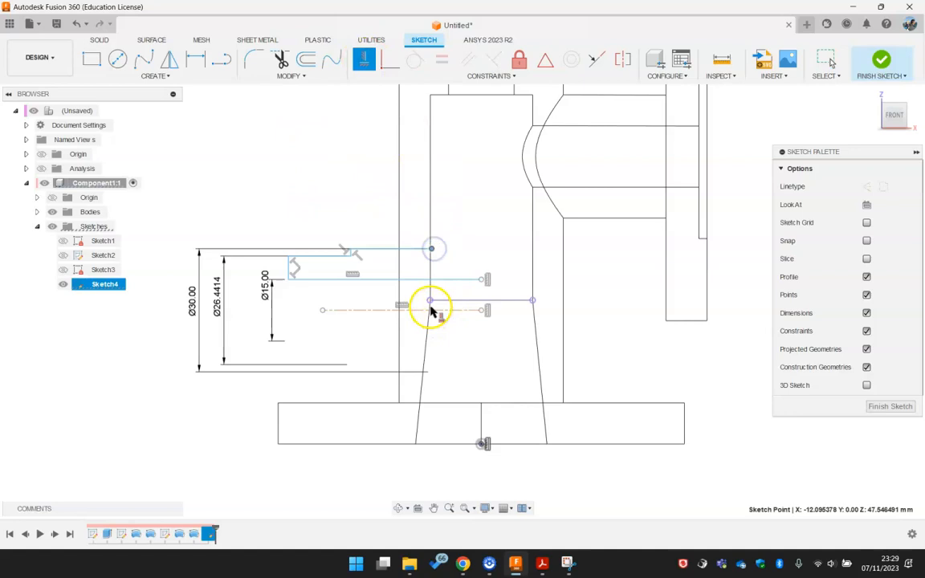
{"action": "left_click", "coordinate": [432, 305]}
{"action": "key", "text": "Escape"}
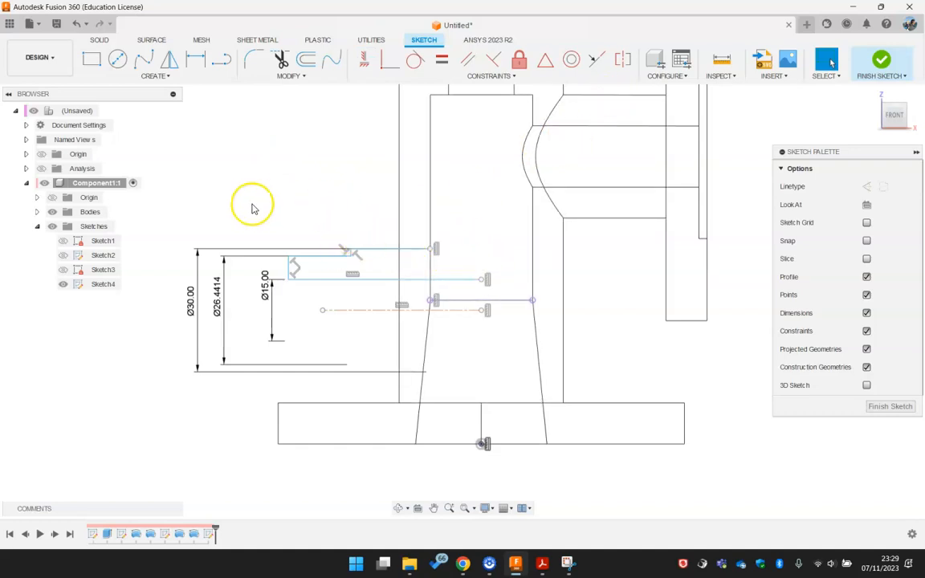
- Check the branch height in the PDF drawing and dimension the centreline 50 mm above the base flange's bottom edge, as a linear distance instead of a diameter
{"action": "left_click_drag", "start_coordinate": [348, 315], "coordinate": [348, 269]}
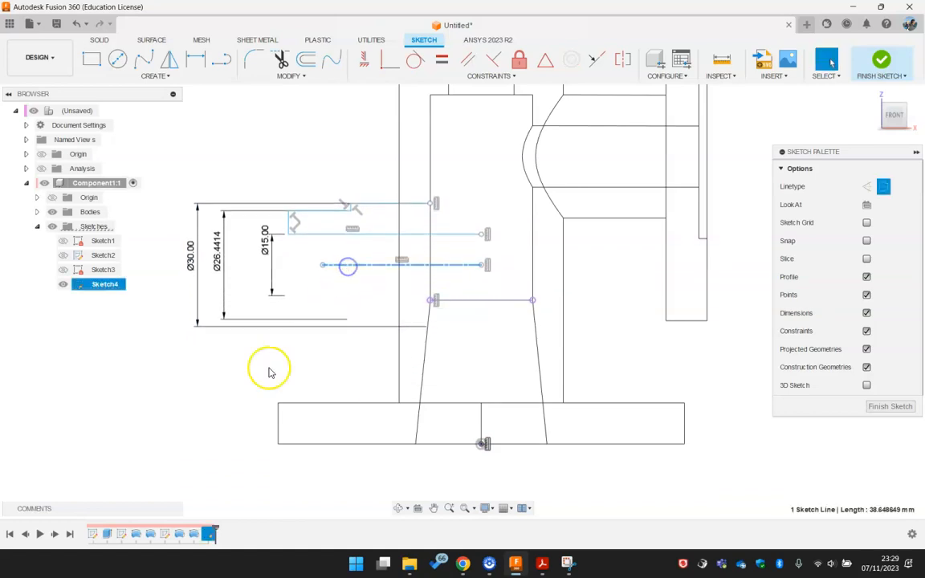
{"action": "left_click", "coordinate": [542, 564]}
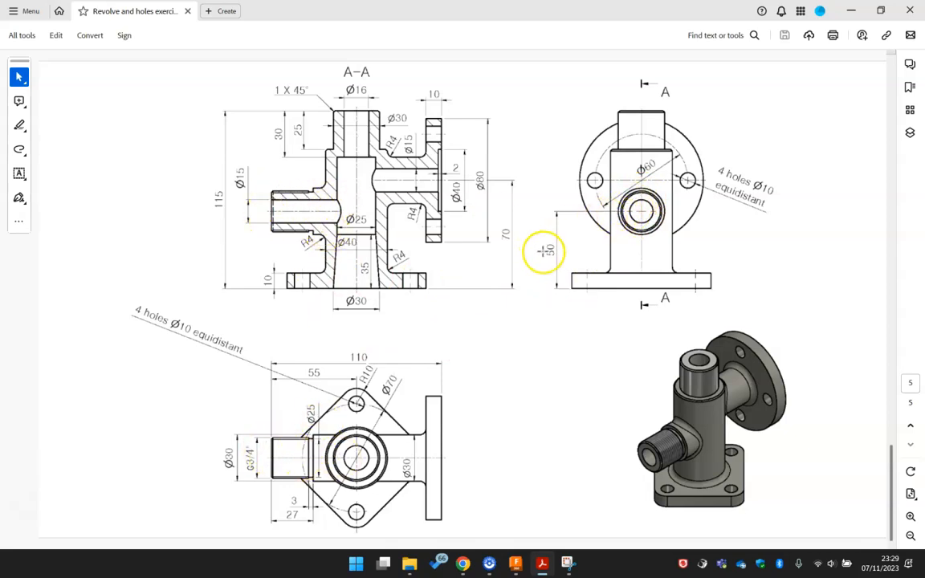
{"action": "left_click", "coordinate": [849, 11]}
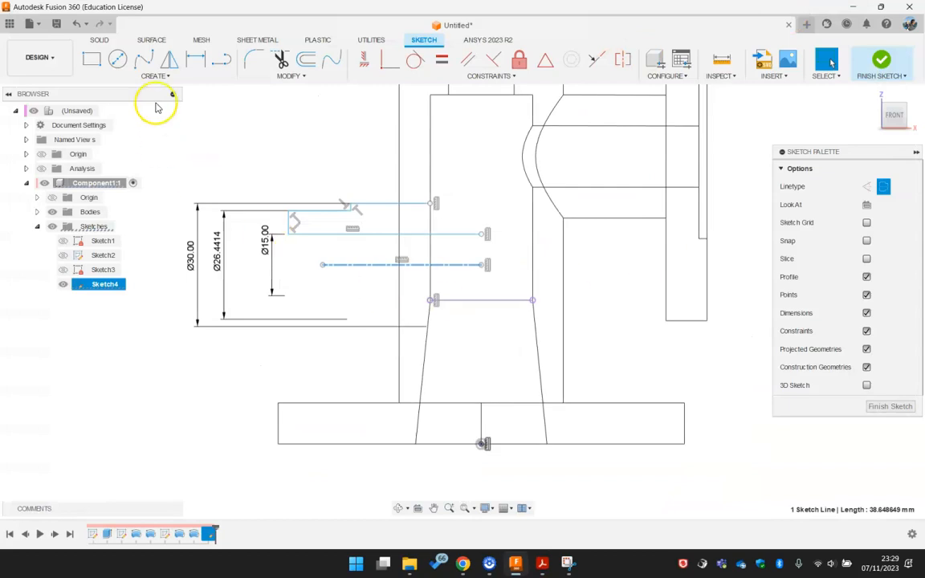
{"action": "left_click", "coordinate": [193, 59]}
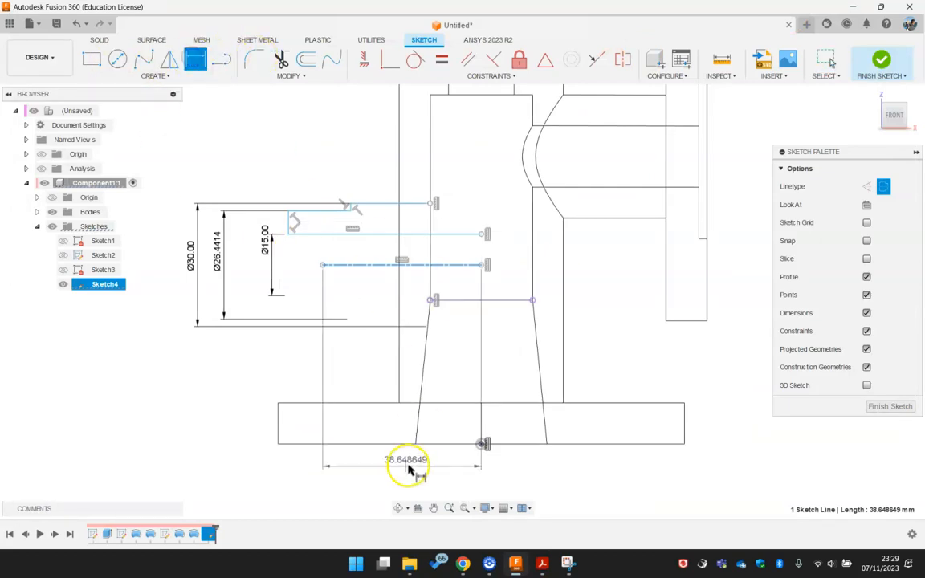
{"action": "key", "text": "Escape"}
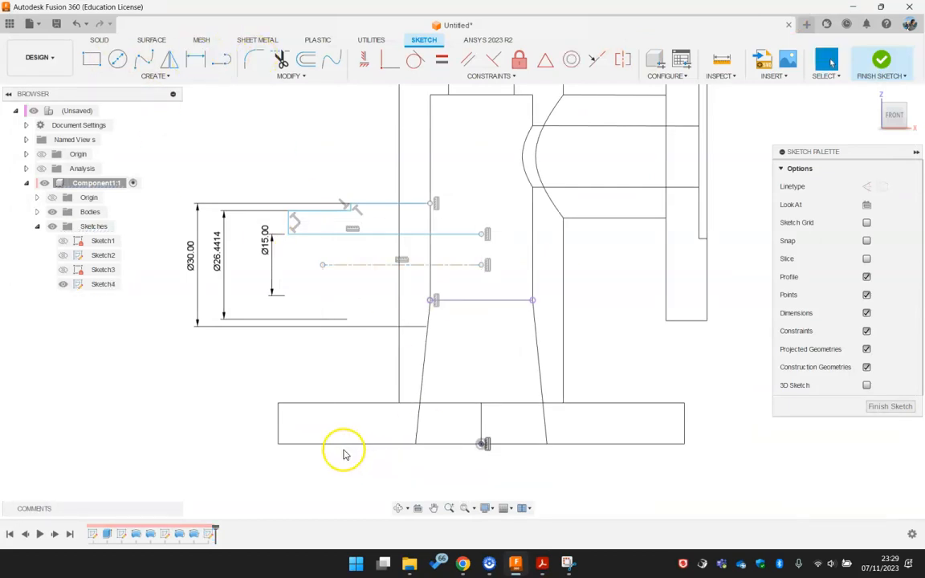
{"action": "left_click", "coordinate": [194, 60]}
{"action": "left_click", "coordinate": [319, 445]}
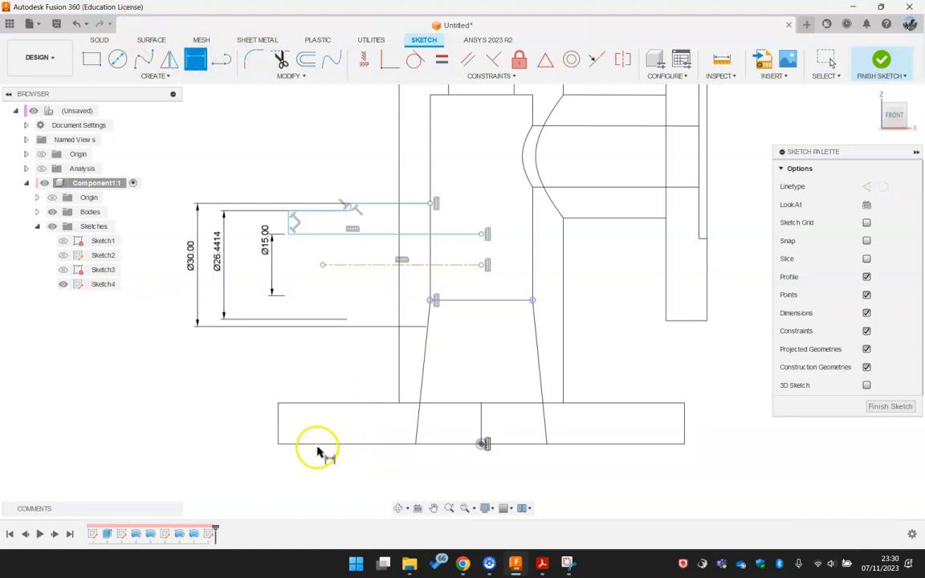
{"action": "left_click", "coordinate": [347, 265]}
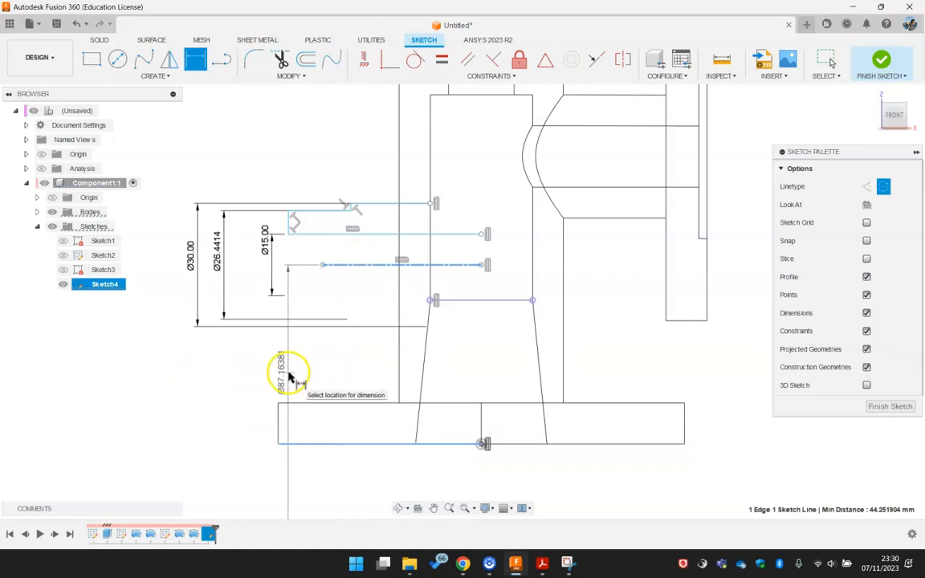
{"action": "right_click", "coordinate": [290, 376]}
{"action": "left_click", "coordinate": [287, 455]}
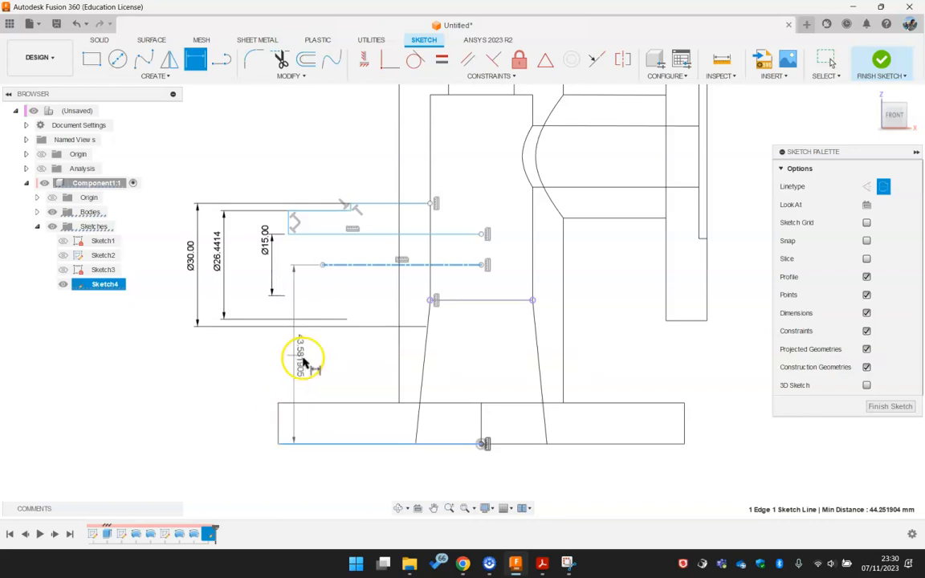
{"action": "left_click_drag", "start_coordinate": [315, 362], "coordinate": [339, 362]}
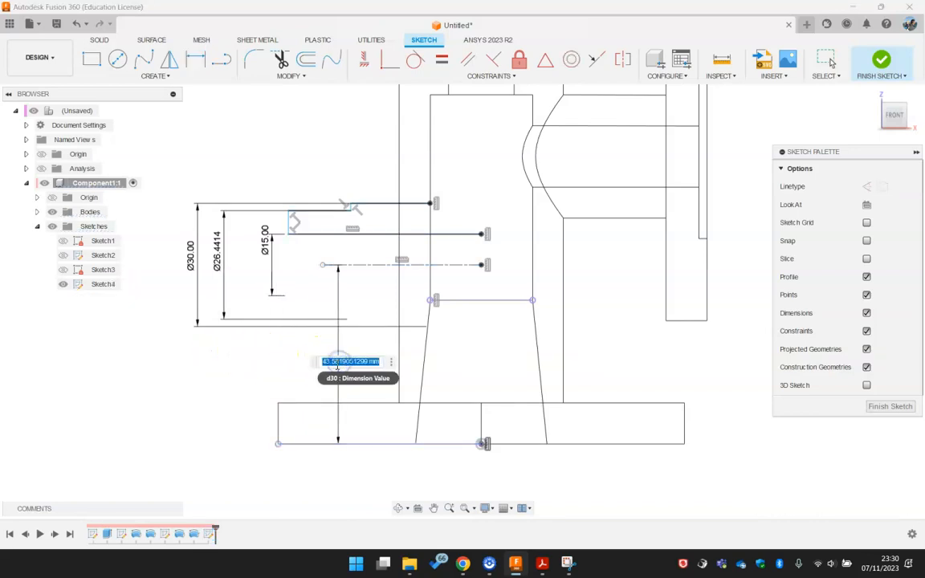
{"action": "type", "text": "50"}
{"action": "key", "text": "Return"}
{"action": "key", "text": "Escape"}
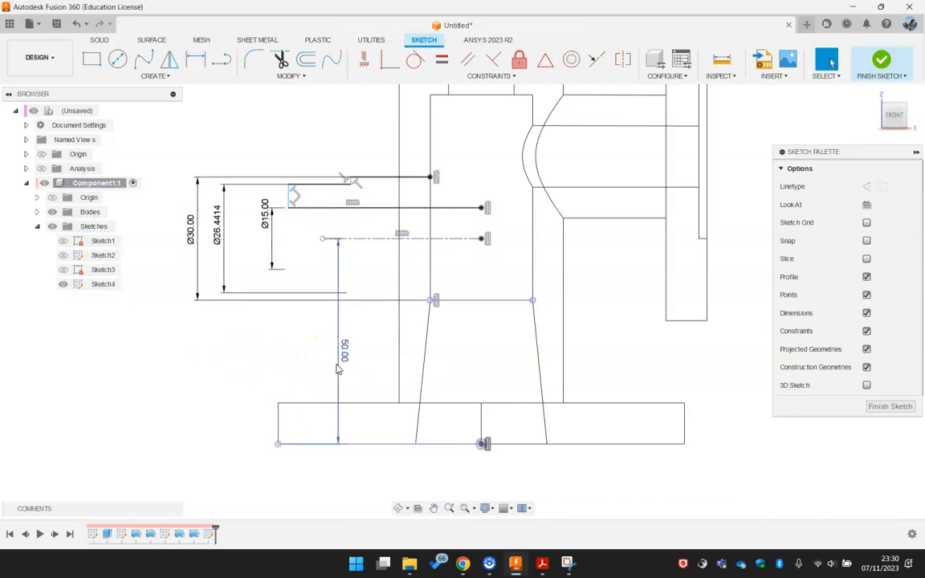
- Pull the profile's threaded end edge and its step edge outwards, and check the branch lengths in the PDF drawing
{"action": "scroll", "coordinate": [359, 178], "scroll_direction": "up", "scroll_amount": 4}
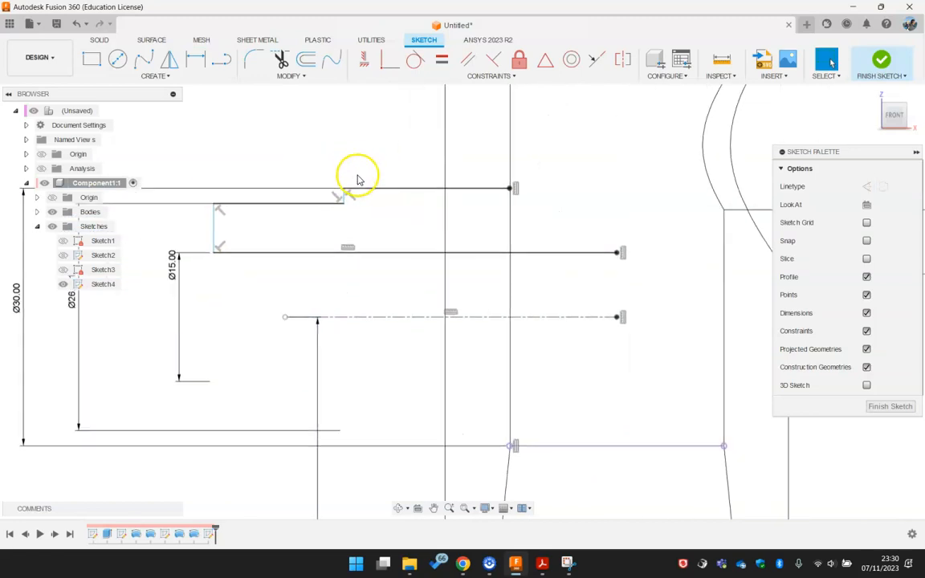
{"action": "left_click_drag", "start_coordinate": [213, 227], "coordinate": [177, 225]}
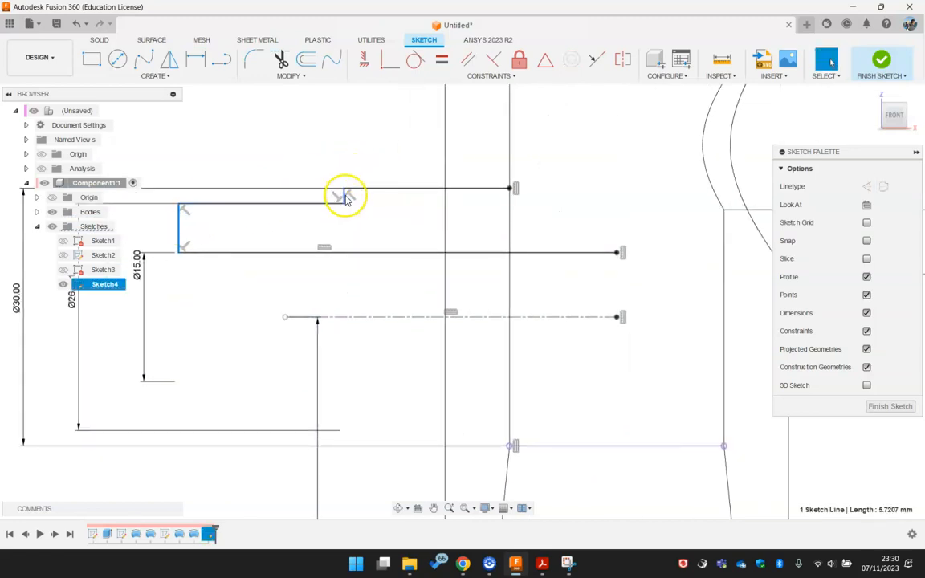
{"action": "left_click_drag", "start_coordinate": [345, 197], "coordinate": [316, 199]}
{"action": "scroll", "coordinate": [314, 210], "scroll_direction": "down", "scroll_amount": 2}
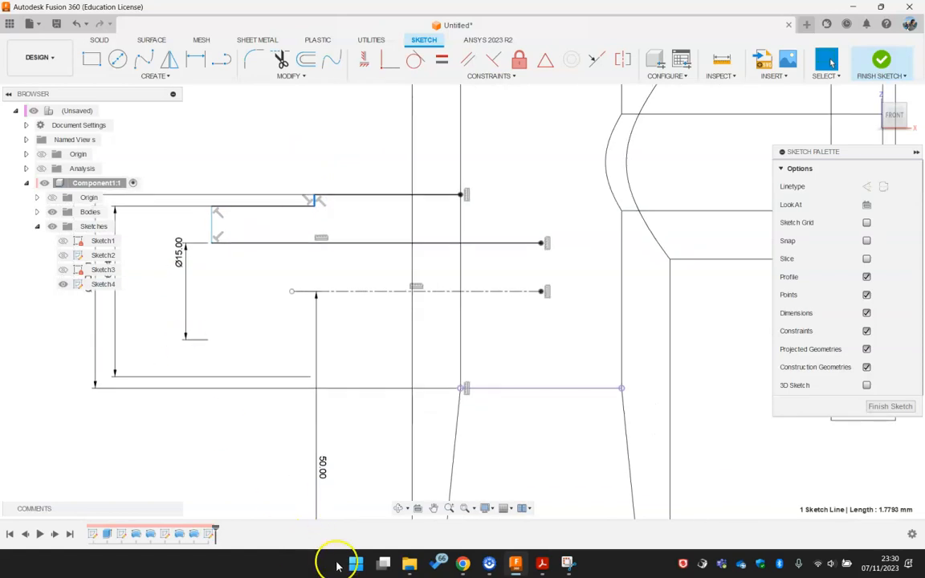
{"action": "left_click", "coordinate": [543, 563]}
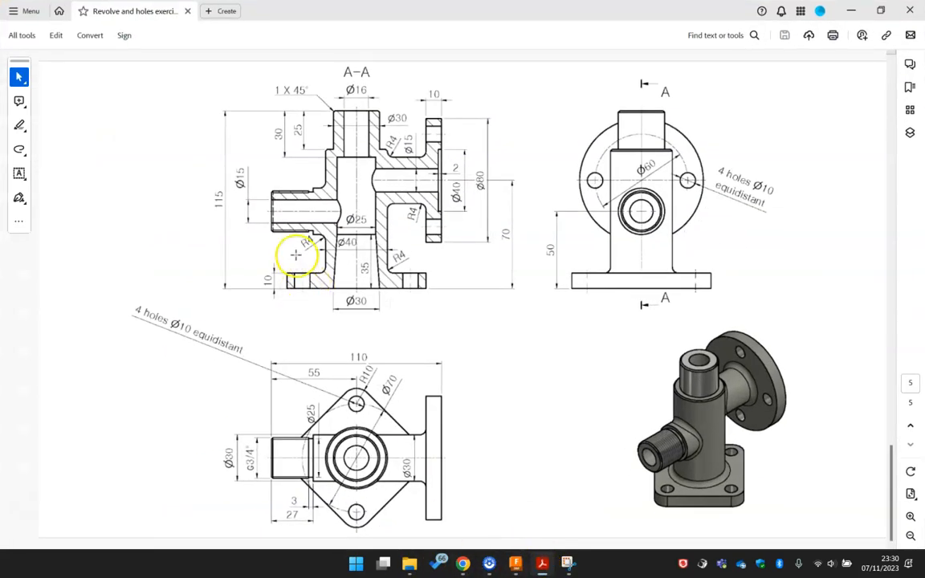
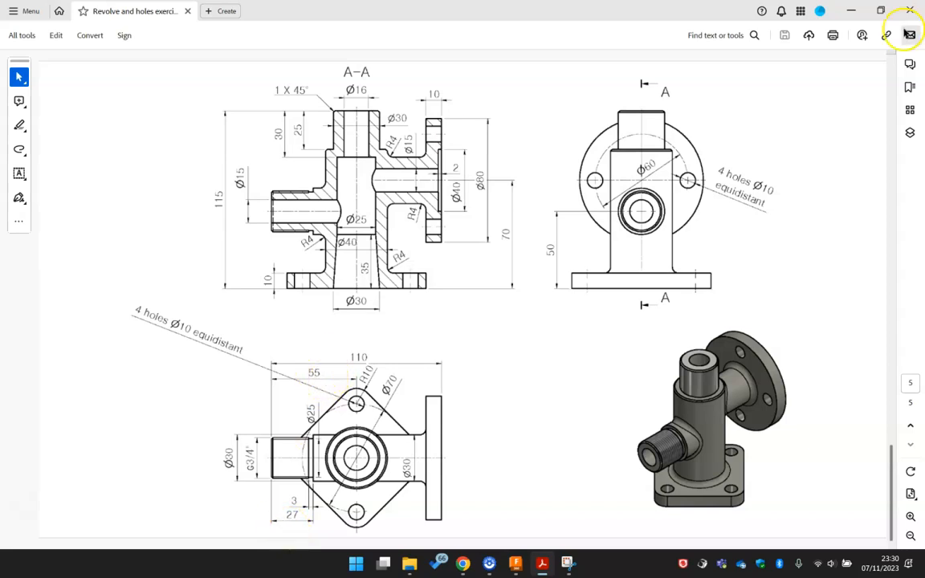
{"action": "left_click", "coordinate": [852, 10]}
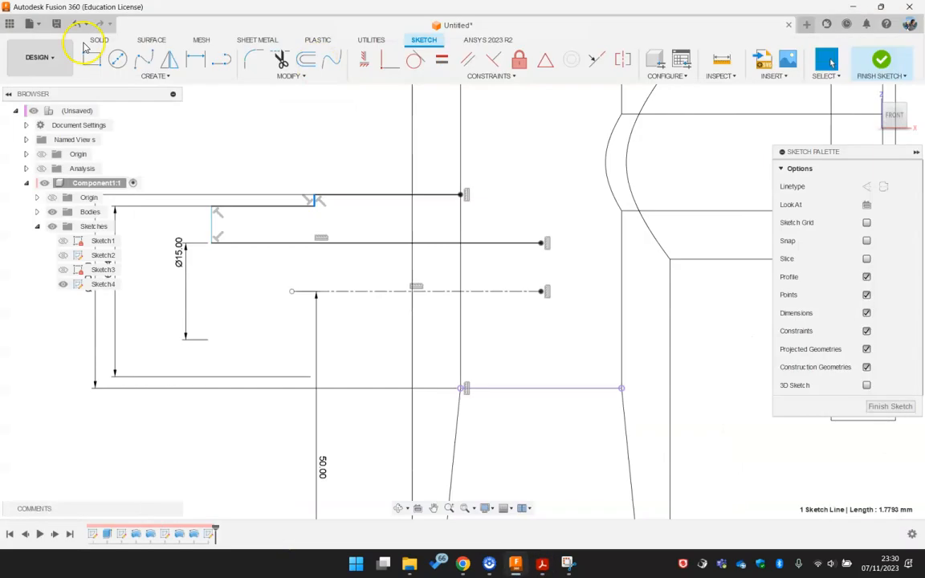
{"action": "left_click", "coordinate": [195, 58]}
{"action": "scroll", "coordinate": [283, 296], "scroll_direction": "down", "scroll_amount": 2}
{"action": "left_click", "coordinate": [281, 297]}
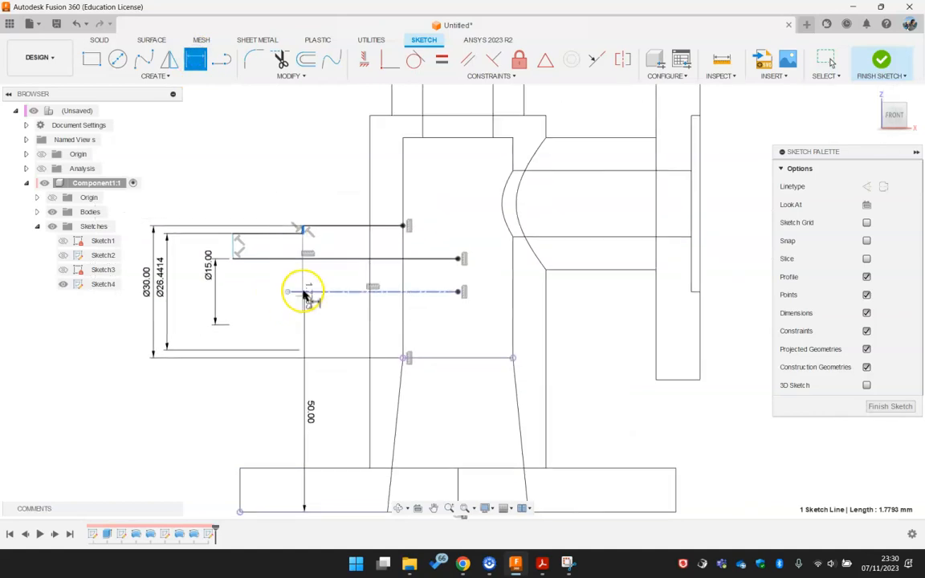
{"action": "key", "text": "Escape"}
{"action": "key", "text": "s"}
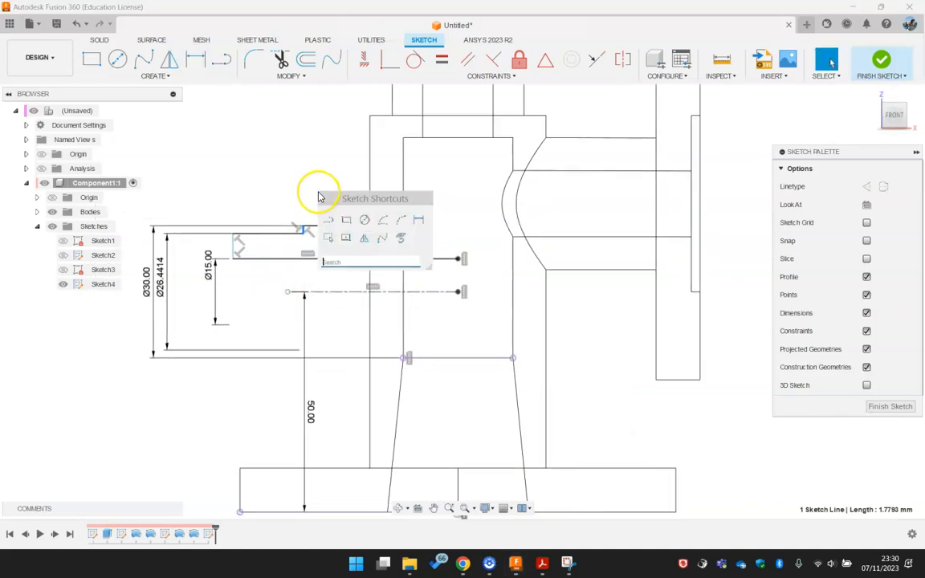
{"action": "left_click", "coordinate": [418, 221]}
{"action": "scroll", "coordinate": [390, 210], "scroll_direction": "down", "scroll_amount": 2}
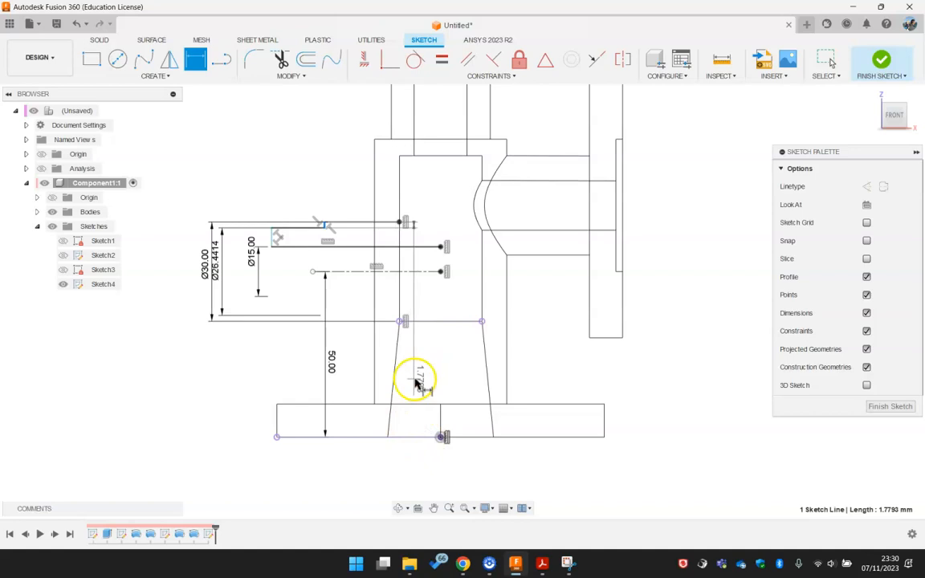
{"action": "key", "text": "Escape"}
- Dimension the profile's threaded end edge 55 mm horizontally from the sketch origin
{"action": "key", "text": "s"}
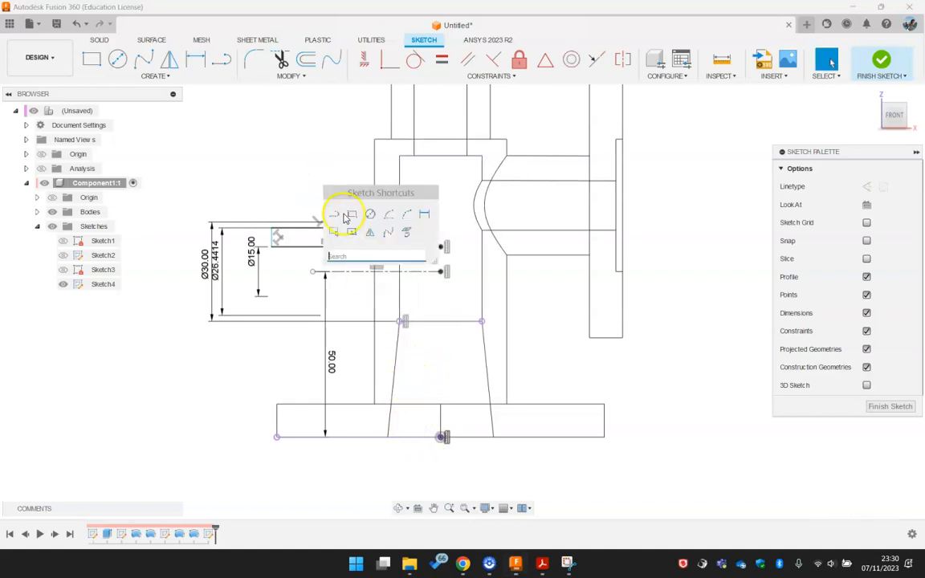
{"action": "left_click", "coordinate": [424, 214]}
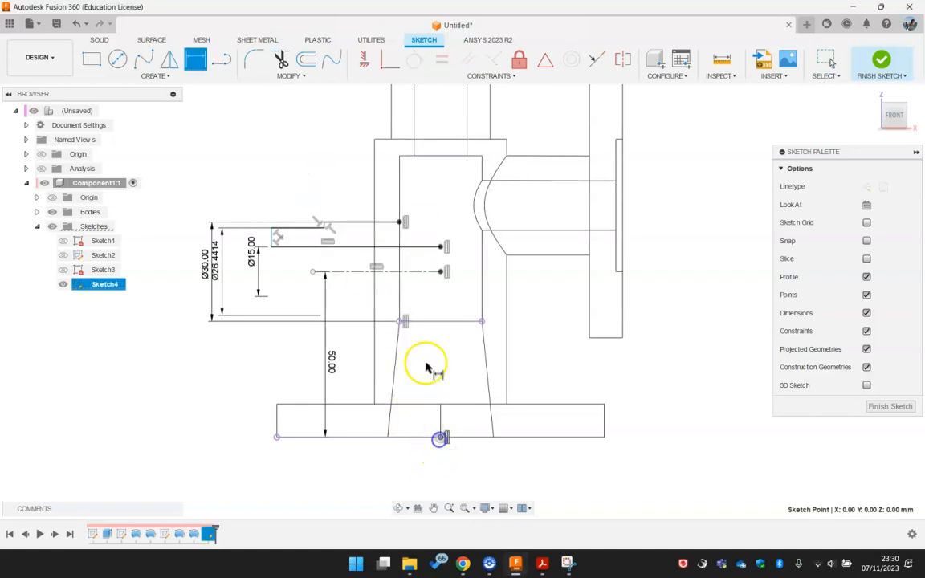
{"action": "left_click", "coordinate": [273, 239]}
{"action": "left_click", "coordinate": [324, 178]}
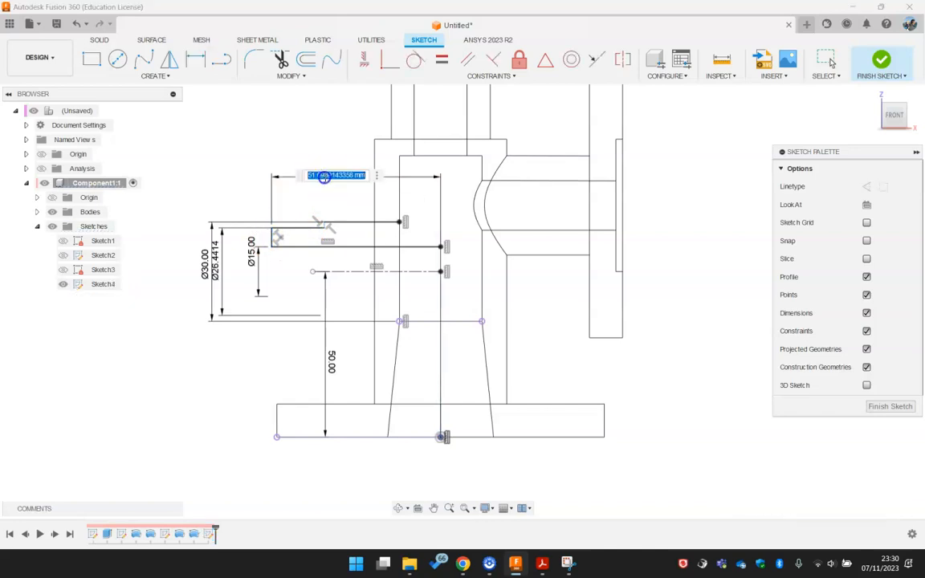
{"action": "key", "text": "Return"}
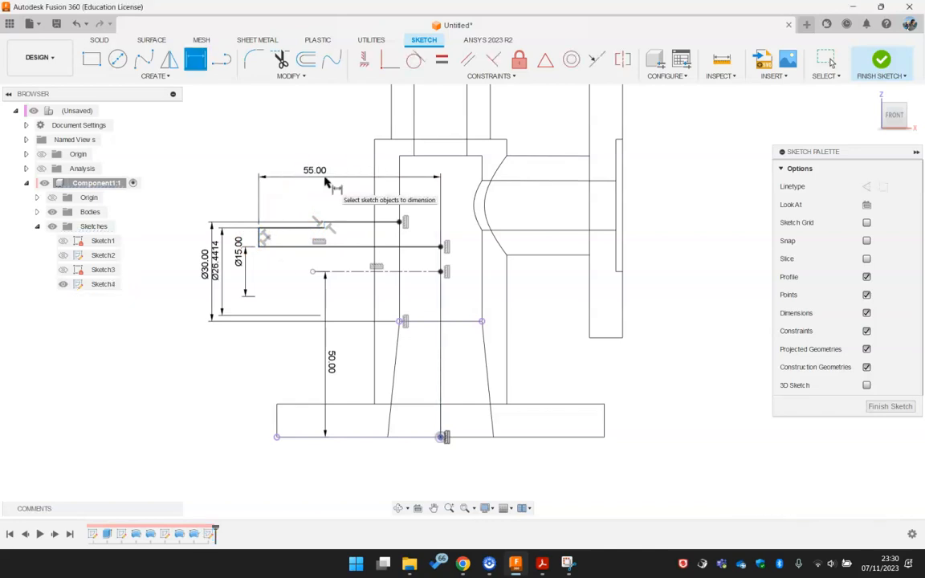
- Dimension the threaded section 27 mm long from the end edge to the step edge, and check the branch in the PDF drawing
{"action": "scroll", "coordinate": [325, 182], "scroll_direction": "up", "scroll_amount": 2}
{"action": "scroll", "coordinate": [229, 265], "scroll_direction": "up", "scroll_amount": 3}
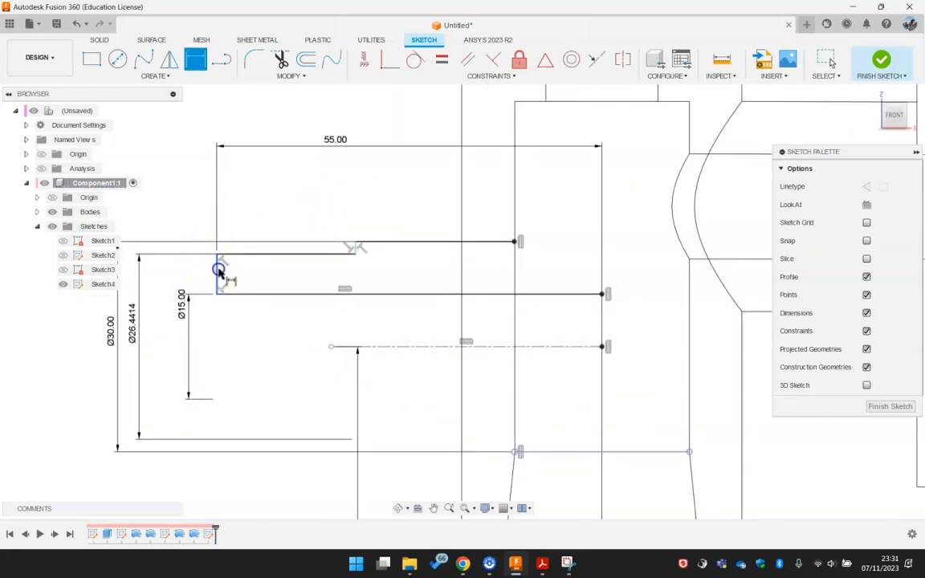
{"action": "left_click", "coordinate": [218, 270]}
{"action": "scroll", "coordinate": [361, 248], "scroll_direction": "up", "scroll_amount": 2}
{"action": "left_click", "coordinate": [350, 251]}
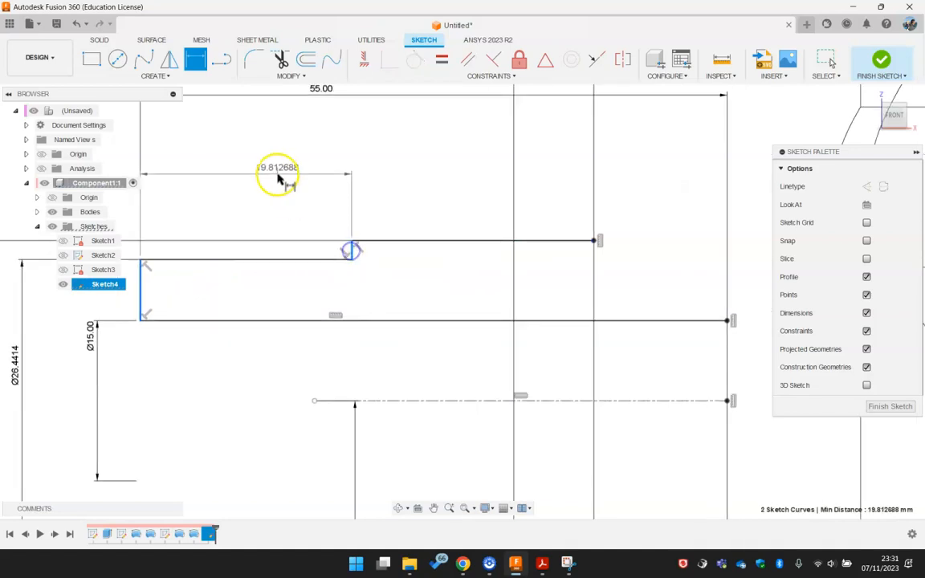
{"action": "left_click", "coordinate": [271, 167]}
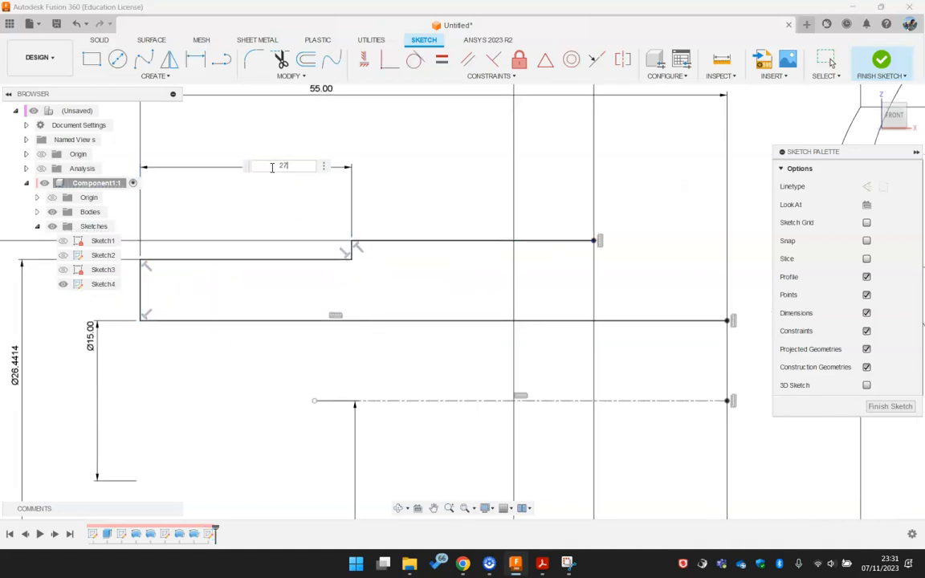
{"action": "type", "text": "27"}
{"action": "key", "text": "Return"}
{"action": "scroll", "coordinate": [274, 176], "scroll_direction": "down", "scroll_amount": 3}
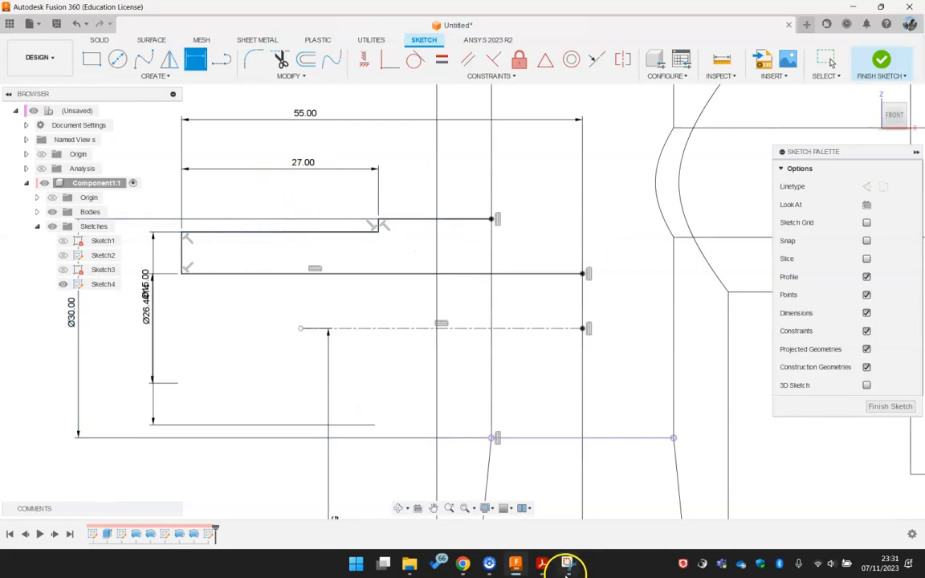
{"action": "left_click", "coordinate": [542, 563]}
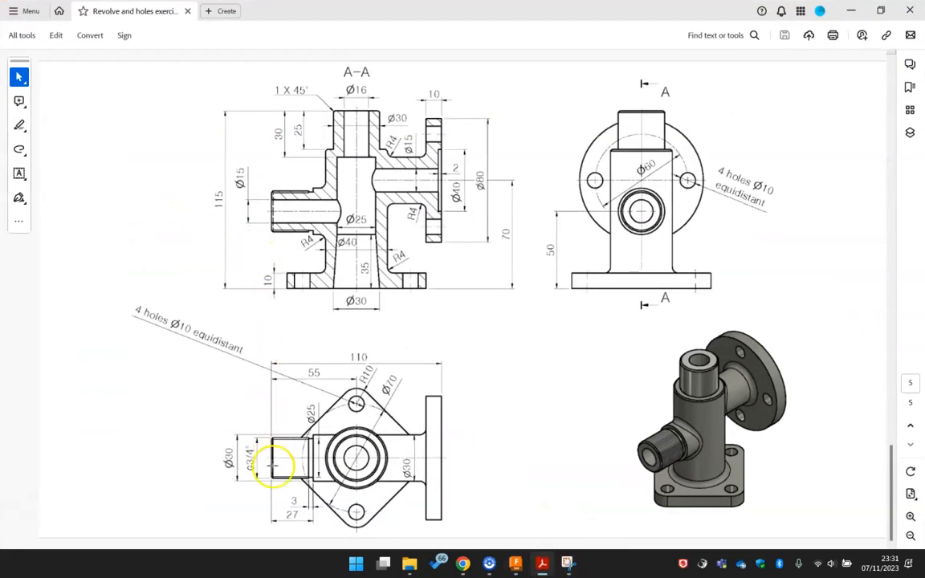
{"action": "left_click", "coordinate": [544, 564]}
{"action": "scroll", "coordinate": [251, 296], "scroll_direction": "up", "scroll_amount": 4}
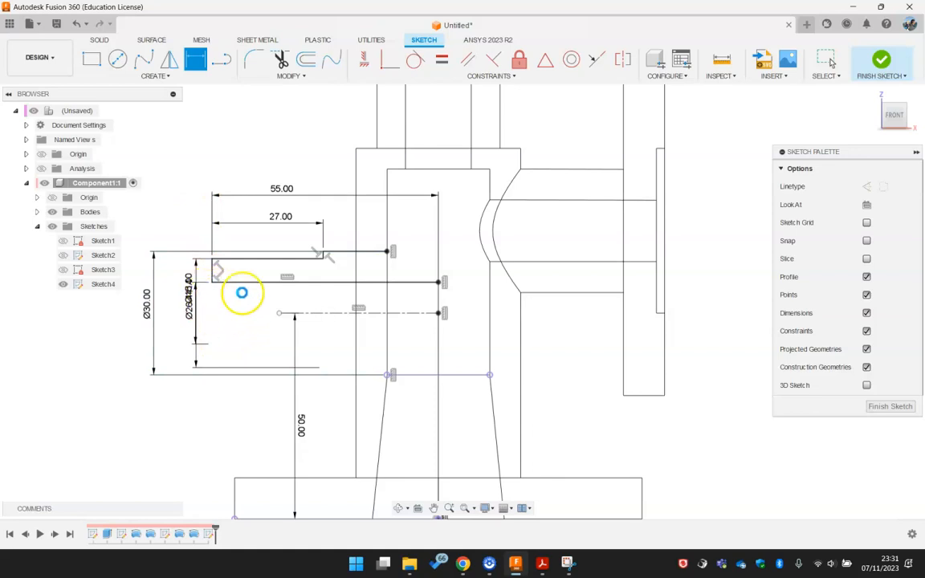
{"action": "key", "text": "Escape"}
- Extend the centreline's outer end and constrain it vertically in line with the outer end of the profile's bore edge
{"action": "scroll", "coordinate": [243, 305], "scroll_direction": "down", "scroll_amount": 2}
{"action": "scroll", "coordinate": [243, 305], "scroll_direction": "up", "scroll_amount": 4}
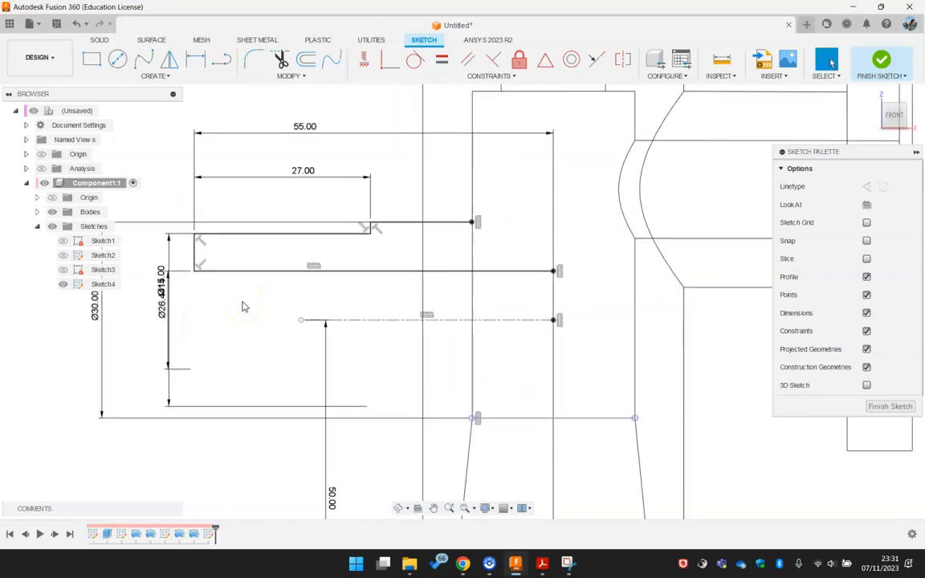
{"action": "left_click_drag", "start_coordinate": [295, 330], "coordinate": [209, 330]}
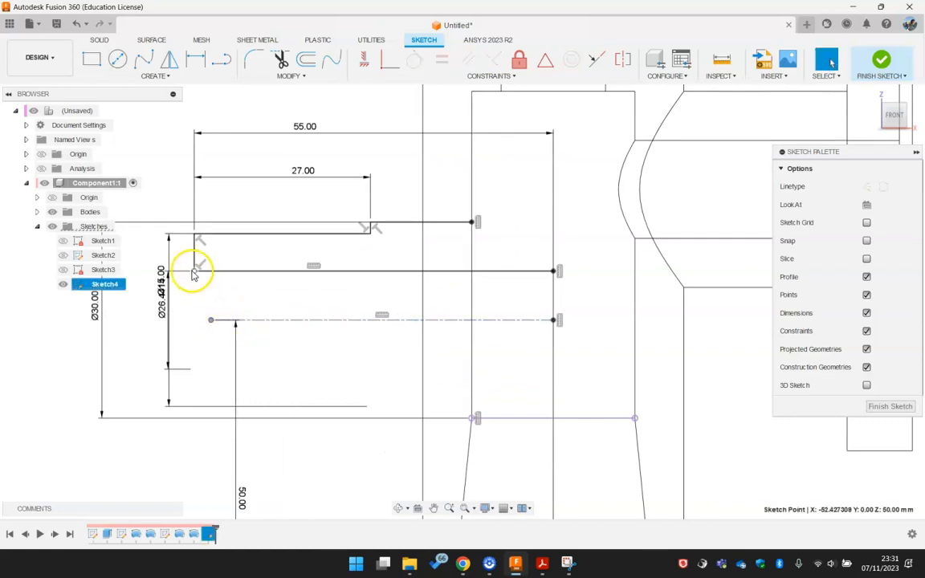
{"action": "left_click", "coordinate": [364, 58]}
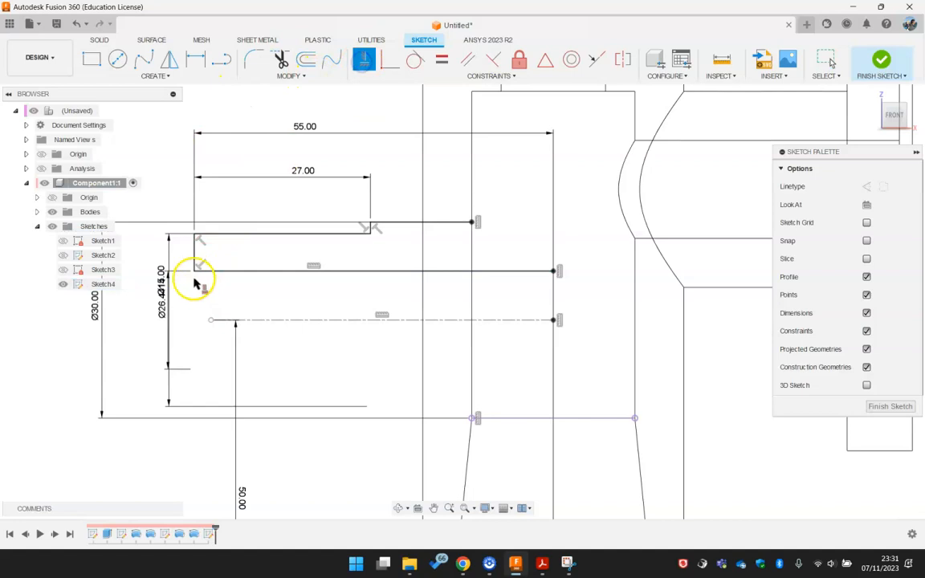
{"action": "left_click", "coordinate": [210, 321]}
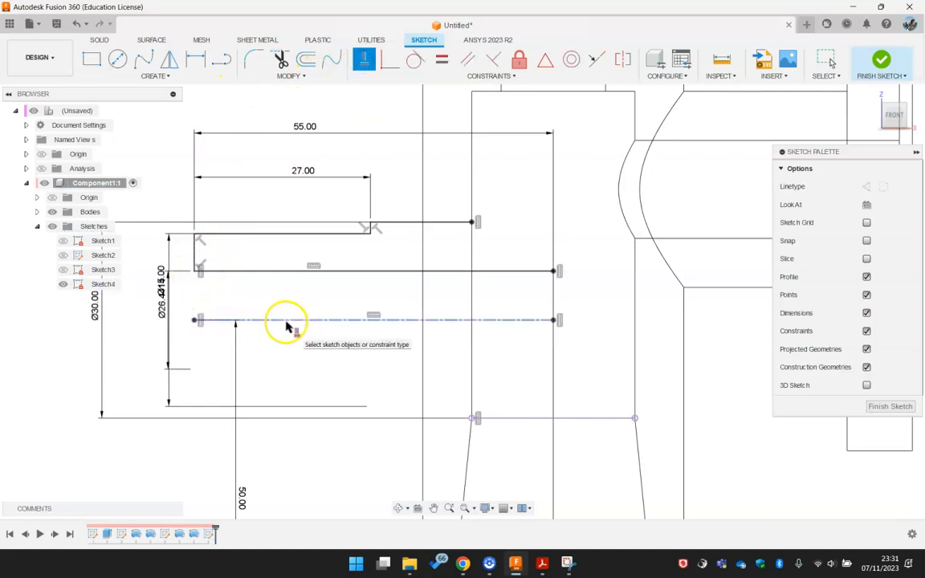
{"action": "key", "text": "Escape"}
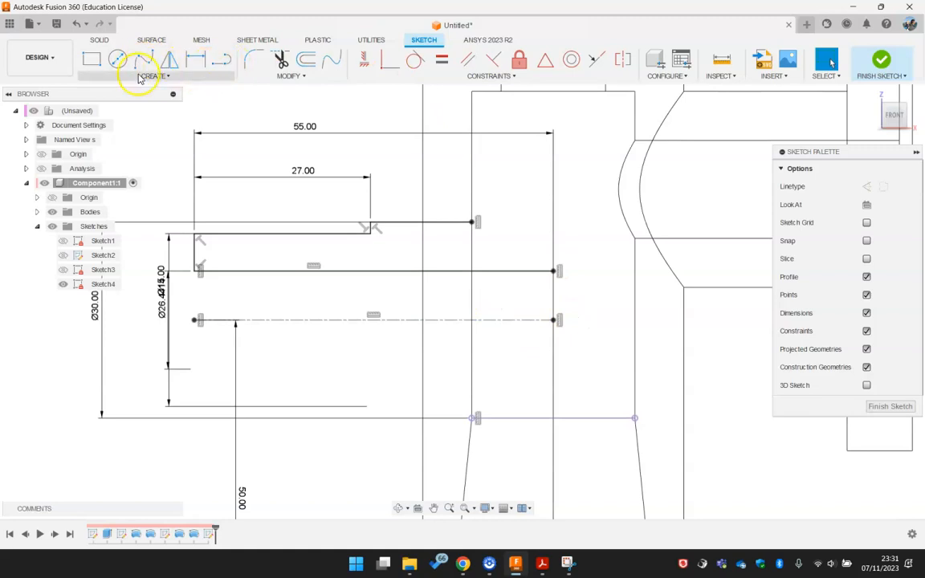
- Draw two vertical lines joining both ends of the bore edge to the centreline, closing the bore profile
{"action": "left_click", "coordinate": [222, 60]}
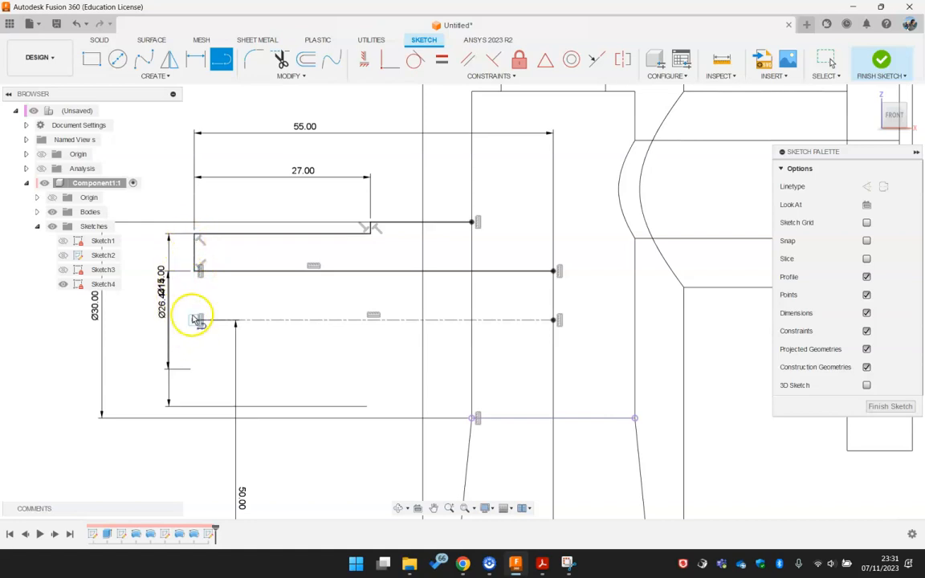
{"action": "left_click", "coordinate": [192, 273]}
{"action": "left_click", "coordinate": [195, 319]}
{"action": "left_click", "coordinate": [553, 270]}
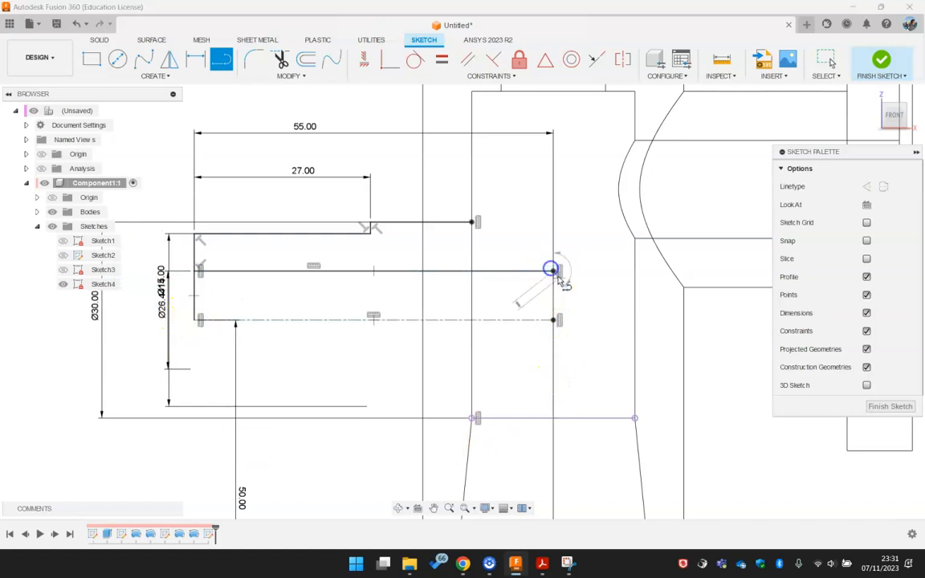
{"action": "left_click", "coordinate": [554, 320]}
{"action": "key", "text": "Escape"}
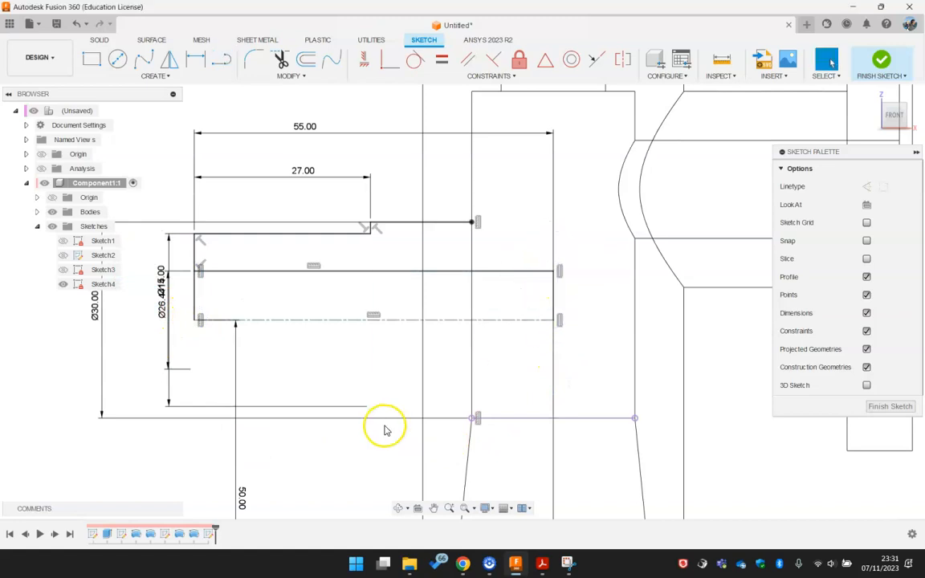
- Return the model's visual style to Shaded with Visible Edges Only
{"action": "left_click", "coordinate": [486, 509]}
{"action": "mouse_move", "coordinate": [538, 524]}
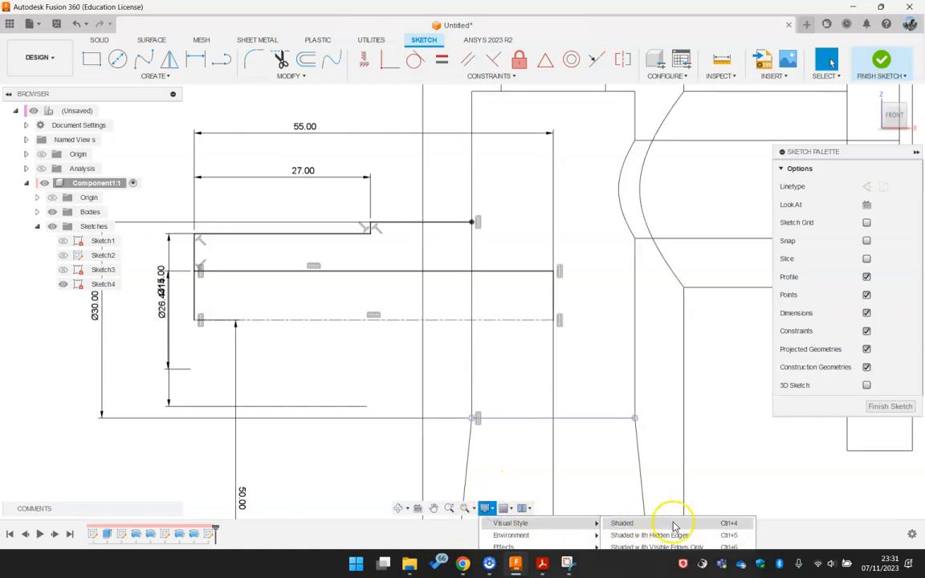
{"action": "left_click", "coordinate": [729, 549]}
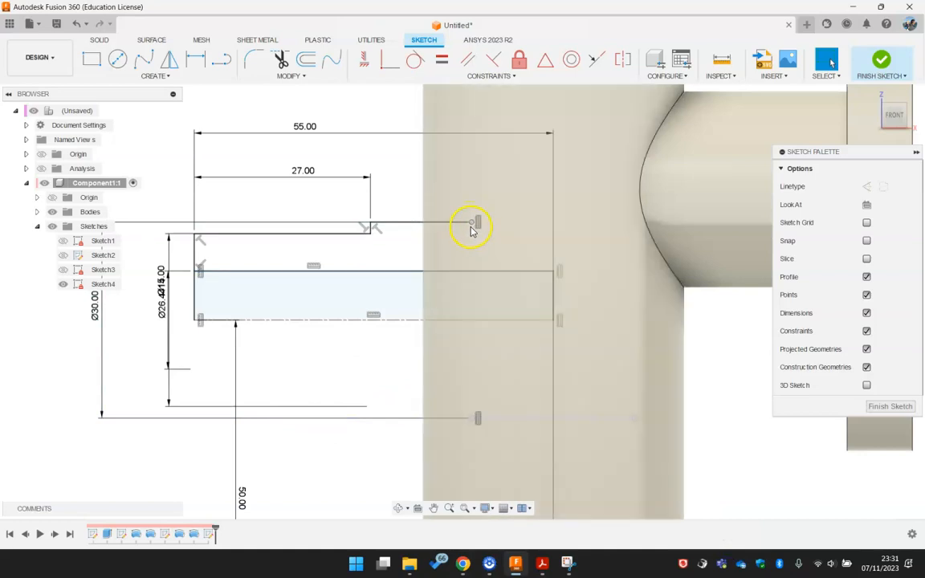
- Close the wall profile with a vertical line from the upper edge's inner end to the bore edge, and finish the sketch
{"action": "left_click", "coordinate": [222, 61]}
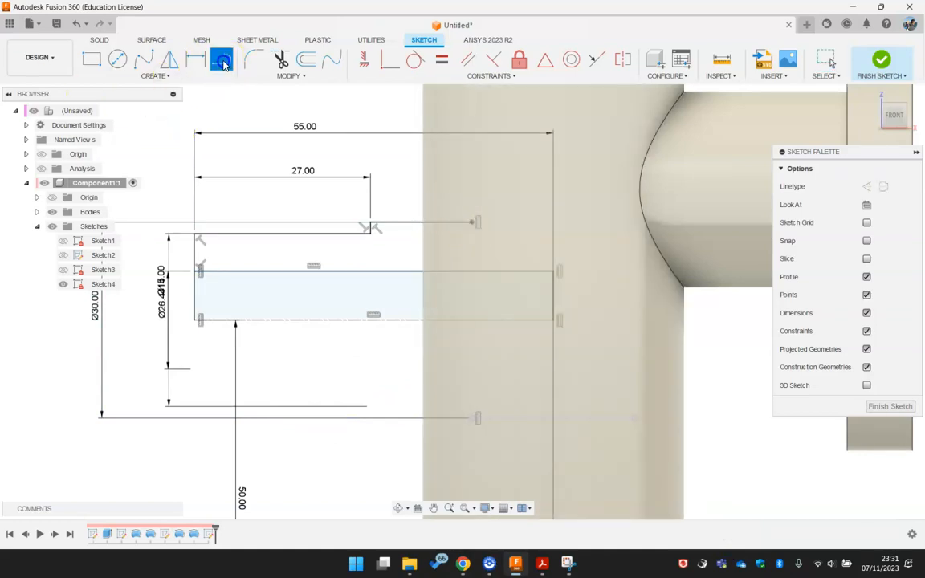
{"action": "left_click", "coordinate": [472, 222]}
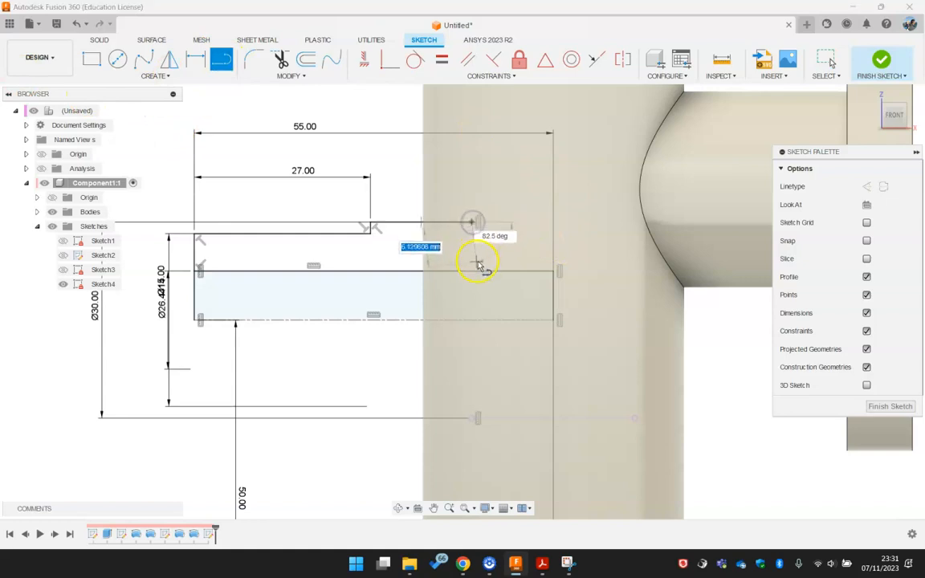
{"action": "left_click", "coordinate": [472, 272]}
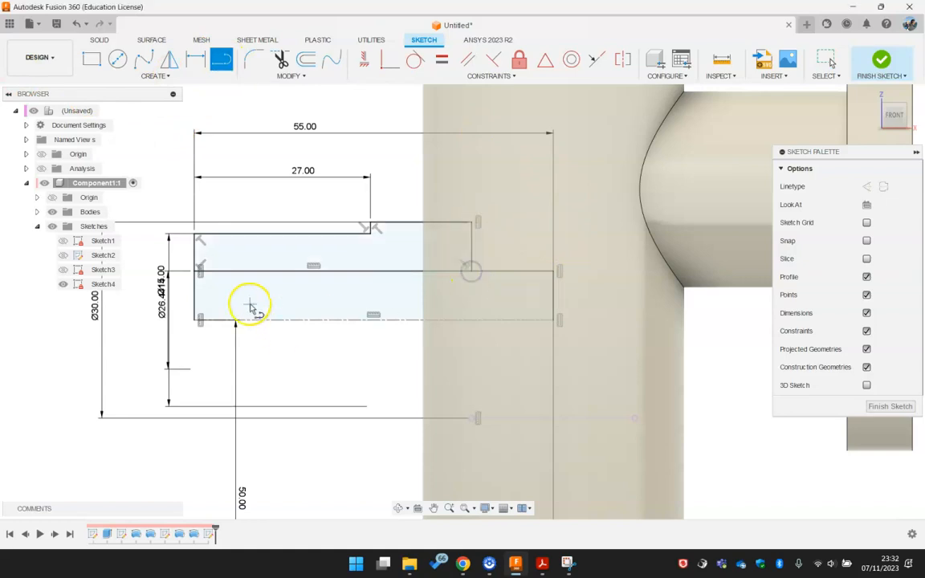
{"action": "key", "text": "Escape"}
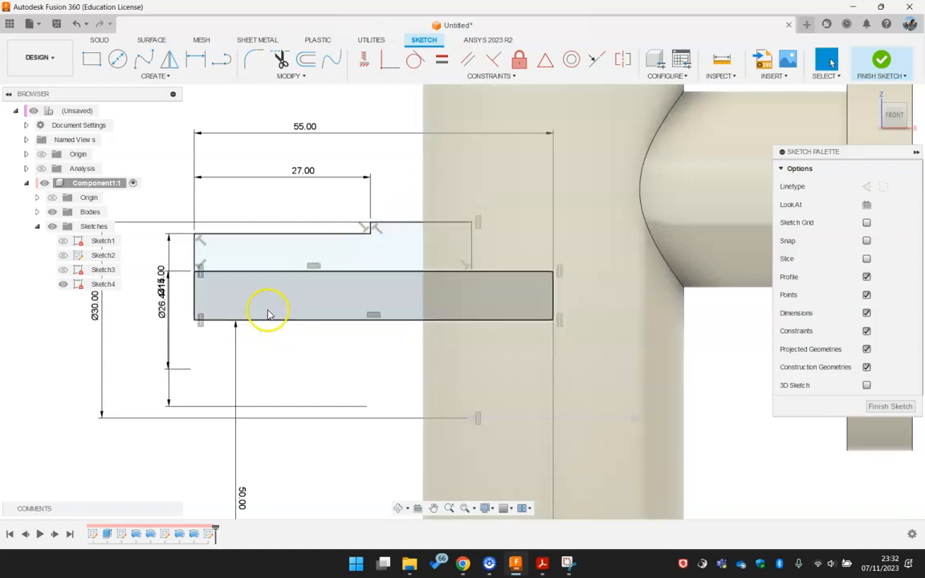
{"action": "scroll", "coordinate": [278, 310], "scroll_direction": "down", "scroll_amount": 3}
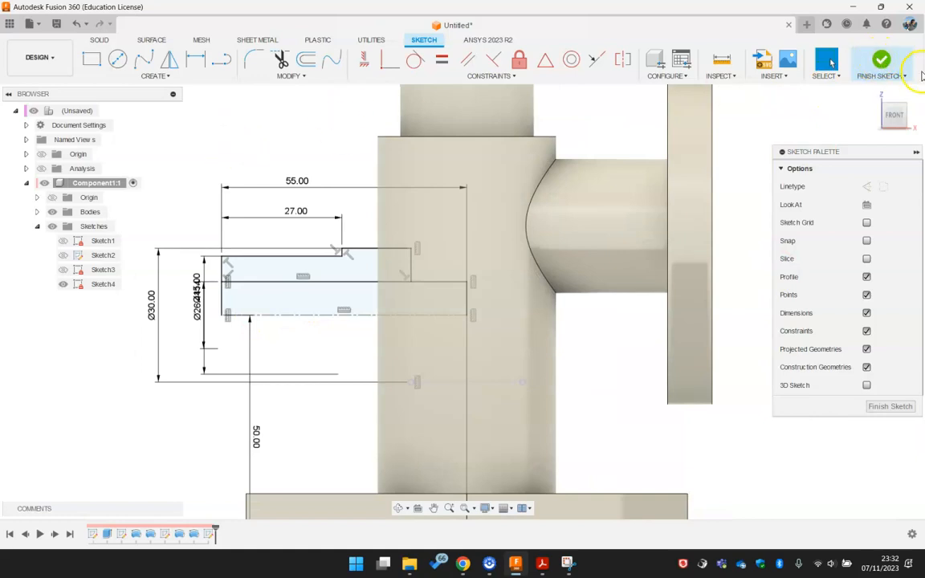
{"action": "left_click", "coordinate": [883, 63]}
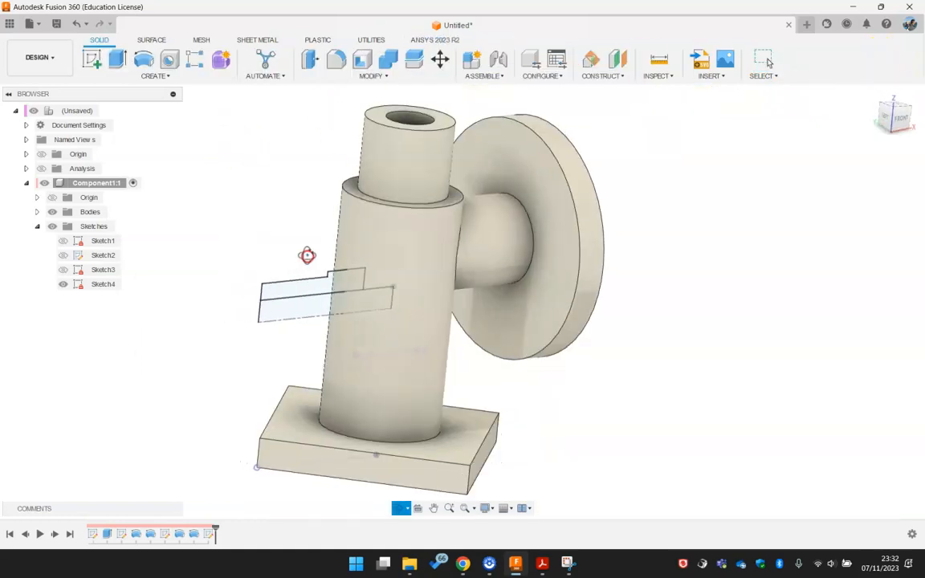
- Revolve the stepped wall profile of Sketch4 360° about its centreline, joining it to the main body
{"action": "scroll", "coordinate": [289, 255], "scroll_direction": "up", "scroll_amount": 3}
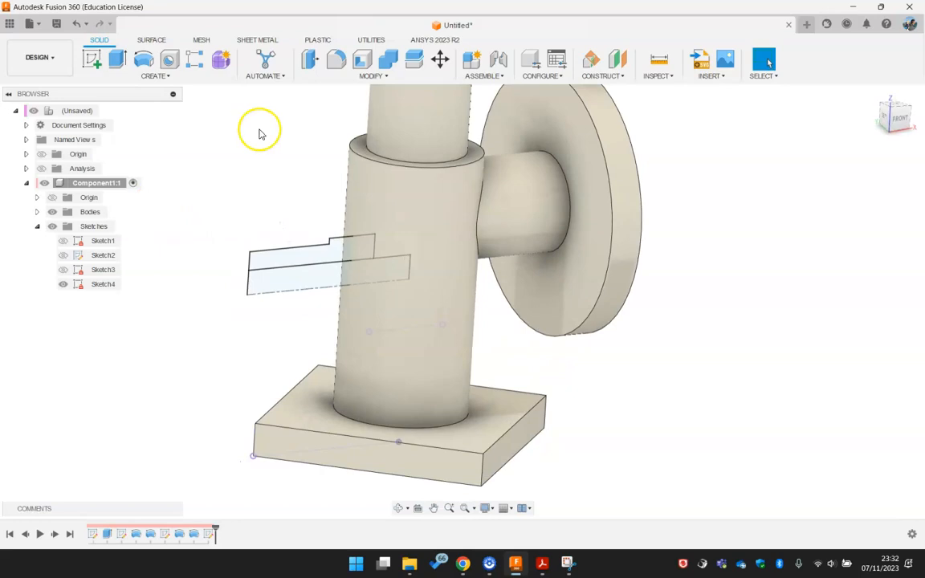
{"action": "left_click", "coordinate": [144, 58]}
{"action": "scroll", "coordinate": [272, 336], "scroll_direction": "up", "scroll_amount": 2}
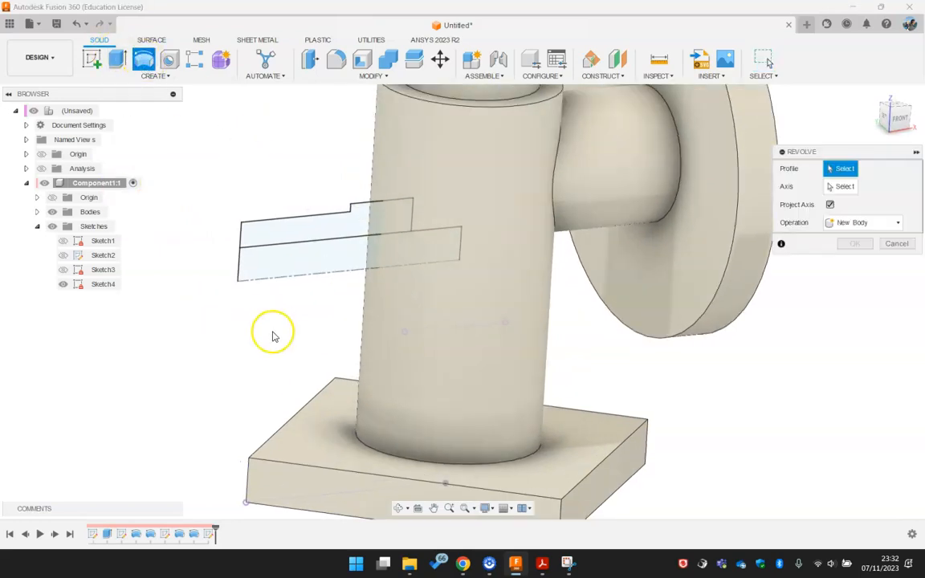
{"action": "left_click", "coordinate": [310, 227]}
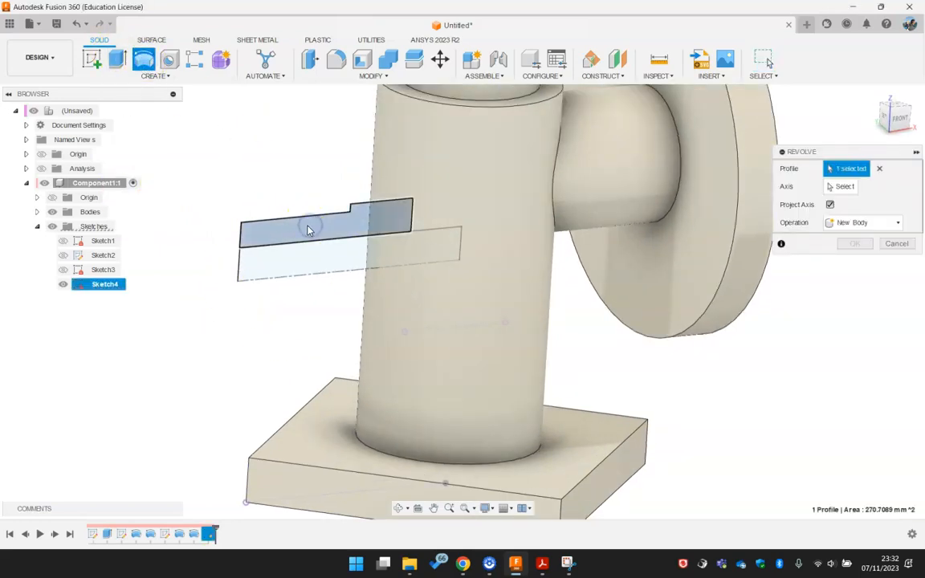
{"action": "left_click", "coordinate": [841, 186]}
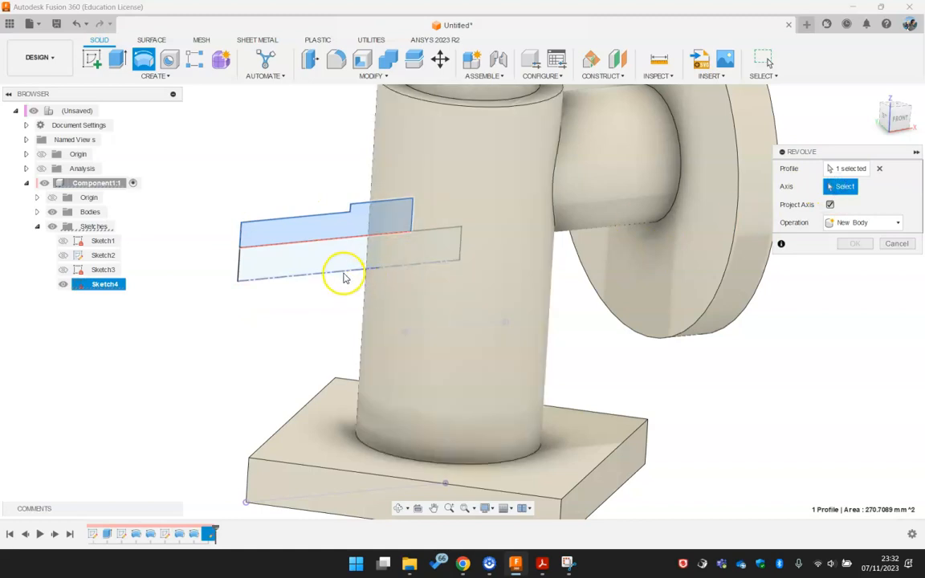
{"action": "left_click", "coordinate": [343, 276]}
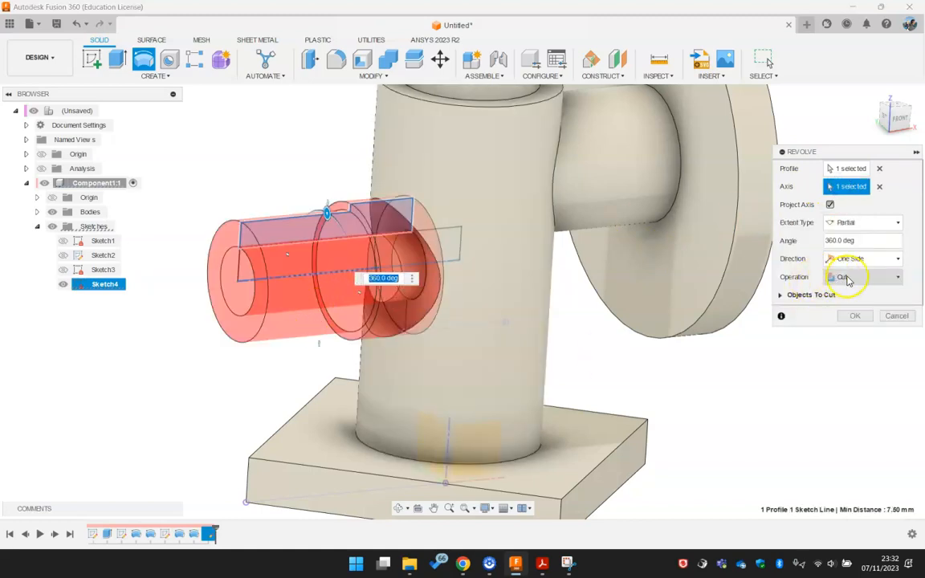
{"action": "left_click", "coordinate": [887, 278]}
{"action": "left_click", "coordinate": [848, 283]}
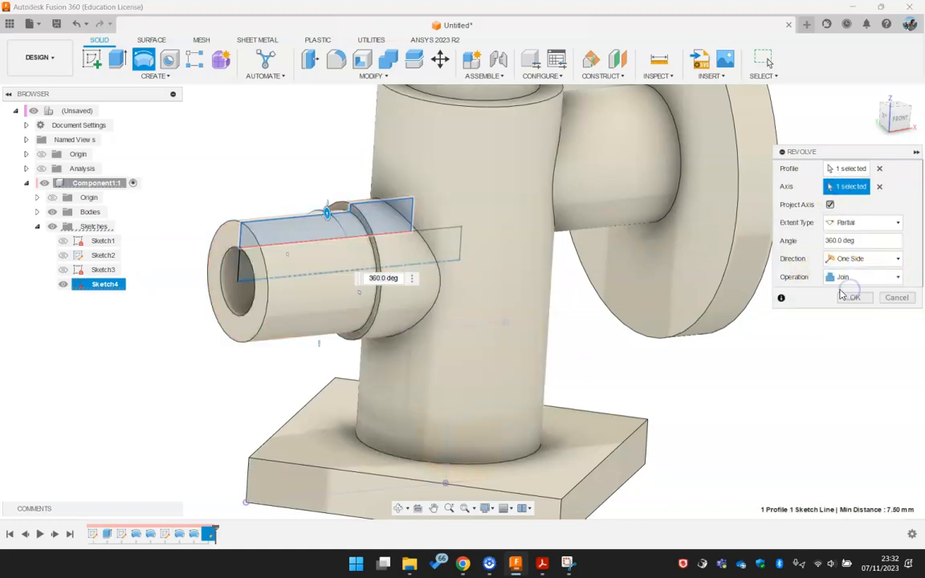
{"action": "middle_click_drag", "start_coordinate": [362, 290], "coordinate": [514, 240], "text": "shift"}
{"action": "left_click", "coordinate": [854, 298]}
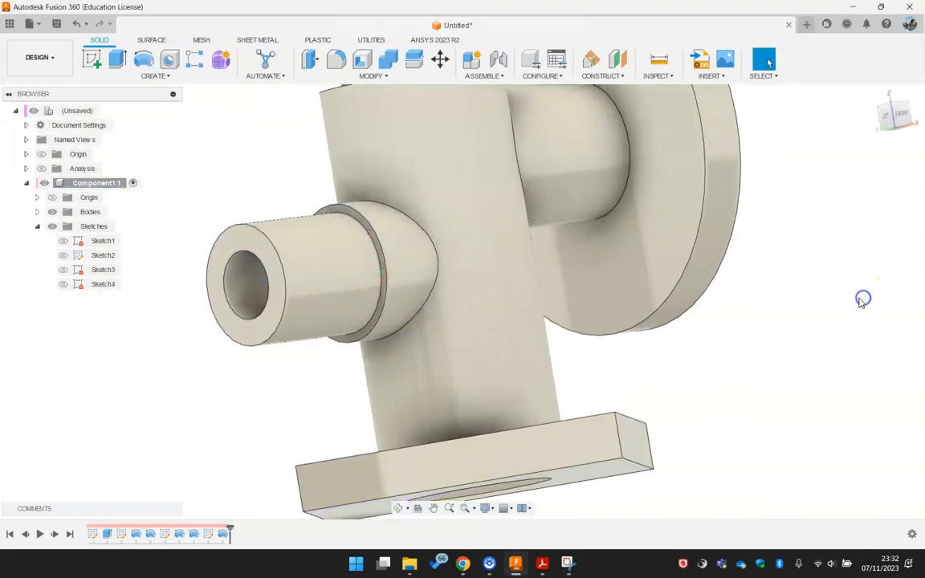
- Turn on the section analysis and show Sketch4 again to expose the branch's bore profile
{"action": "left_click", "coordinate": [41, 168]}
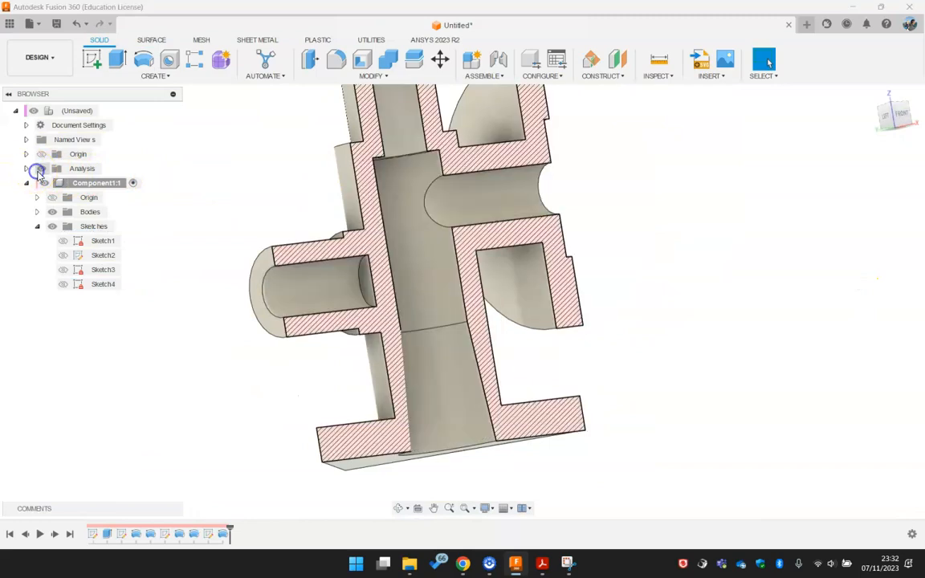
{"action": "middle_click_drag", "start_coordinate": [358, 236], "coordinate": [373, 289], "text": "shift"}
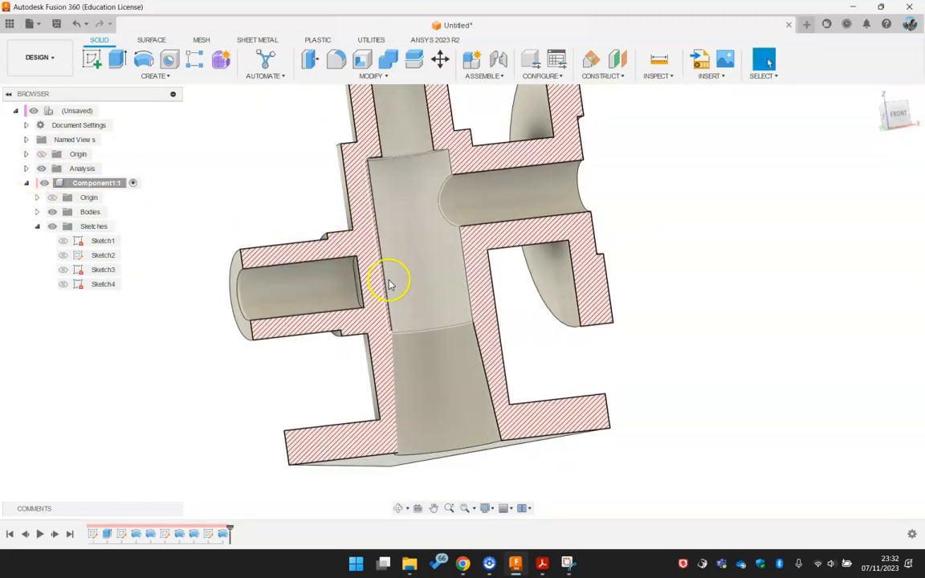
{"action": "left_click", "coordinate": [63, 284]}
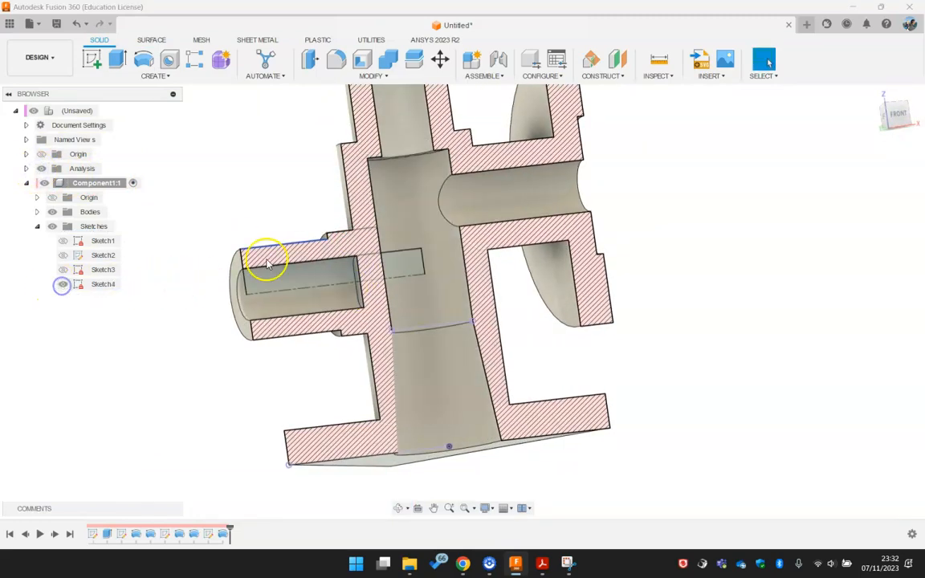
- Revolve the rectangular bore profile 360° about the centreline as a cut into the main bore, and hide Sketch4
{"action": "left_click", "coordinate": [144, 58]}
{"action": "left_click", "coordinate": [305, 270]}
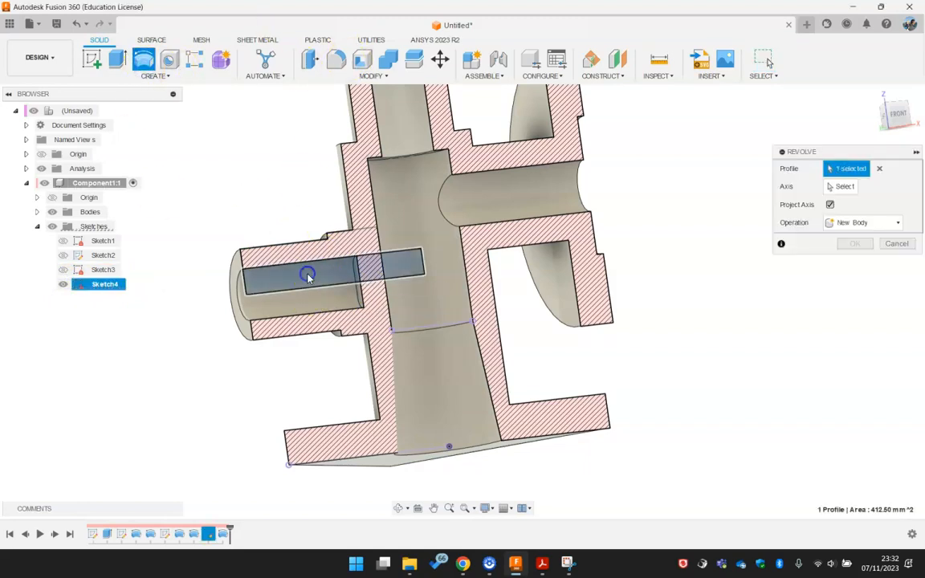
{"action": "left_click", "coordinate": [835, 188]}
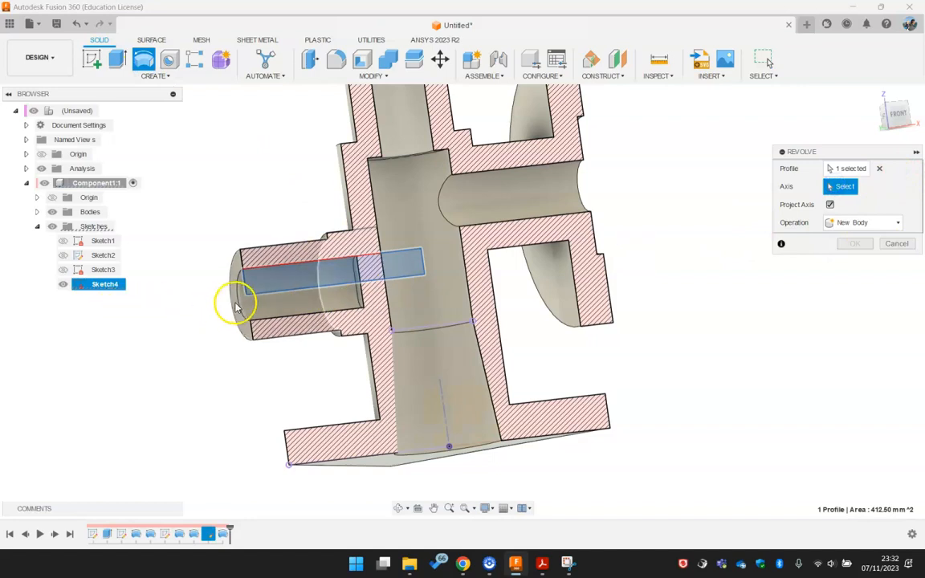
{"action": "left_click", "coordinate": [270, 296]}
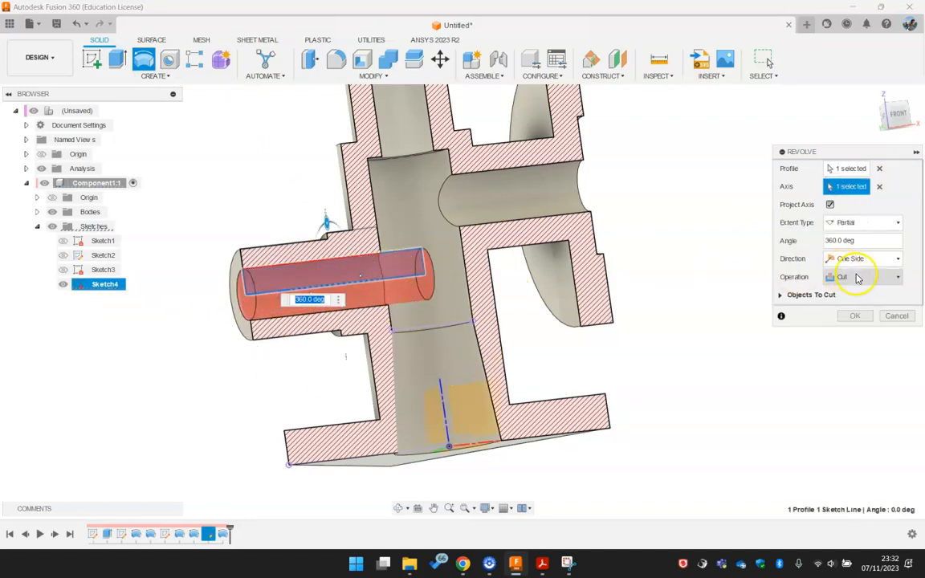
{"action": "middle_click_drag", "start_coordinate": [430, 260], "coordinate": [363, 254], "text": "shift"}
{"action": "left_click", "coordinate": [854, 319]}
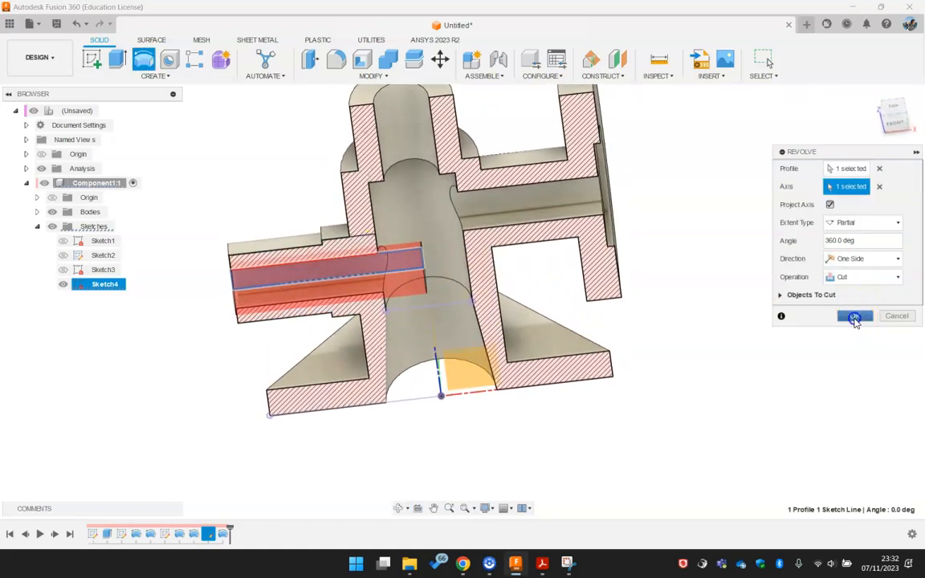
{"action": "middle_click_drag", "start_coordinate": [328, 291], "coordinate": [322, 265], "text": "shift"}
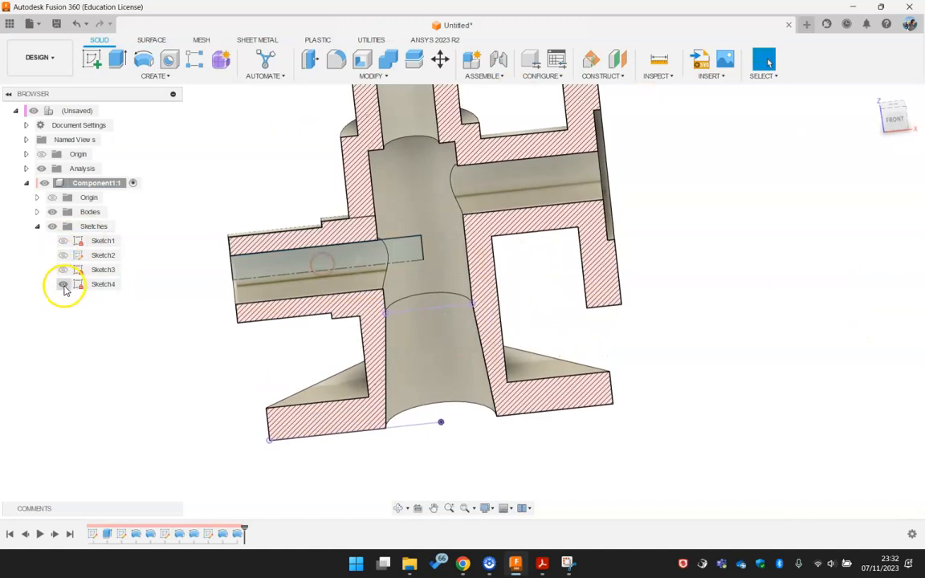
{"action": "mouse_move", "coordinate": [325, 299]}
{"action": "middle_mouse_down", "text": "shift"}
{"action": "mouse_move", "coordinate": [388, 268]}
{"action": "mouse_move", "coordinate": [388, 223]}
{"action": "mouse_move", "coordinate": [386, 257]}
{"action": "middle_mouse_up", "text": "shift"}
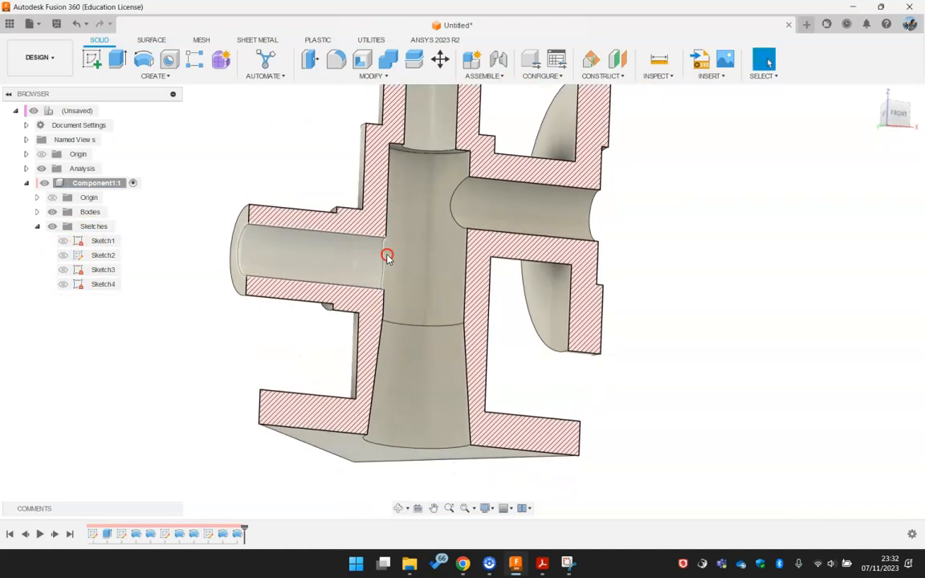
{"action": "scroll", "coordinate": [346, 372], "scroll_direction": "down", "scroll_amount": 2}
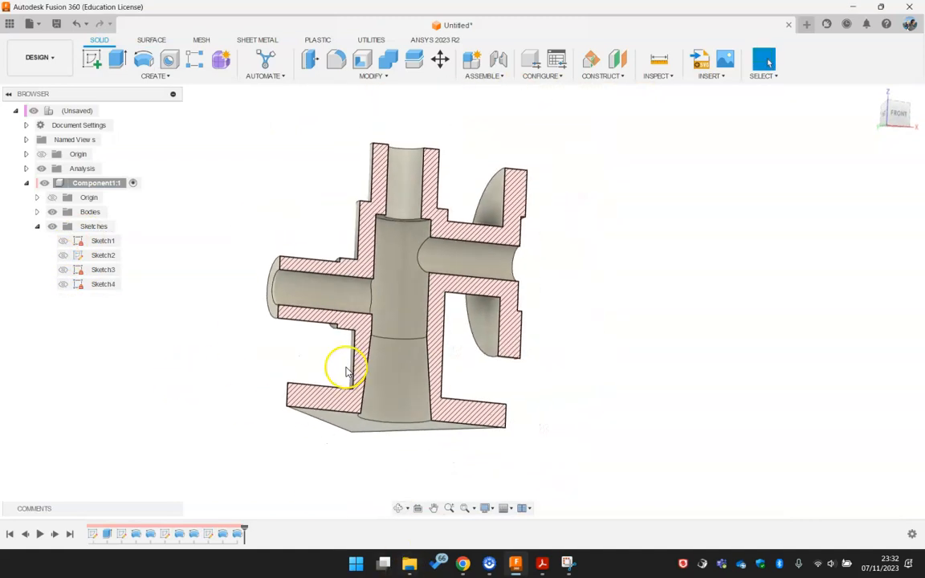
- Review the annotated snip of the fitting and the PDF exercise drawing for the features still missing
{"action": "left_click", "coordinate": [566, 561]}
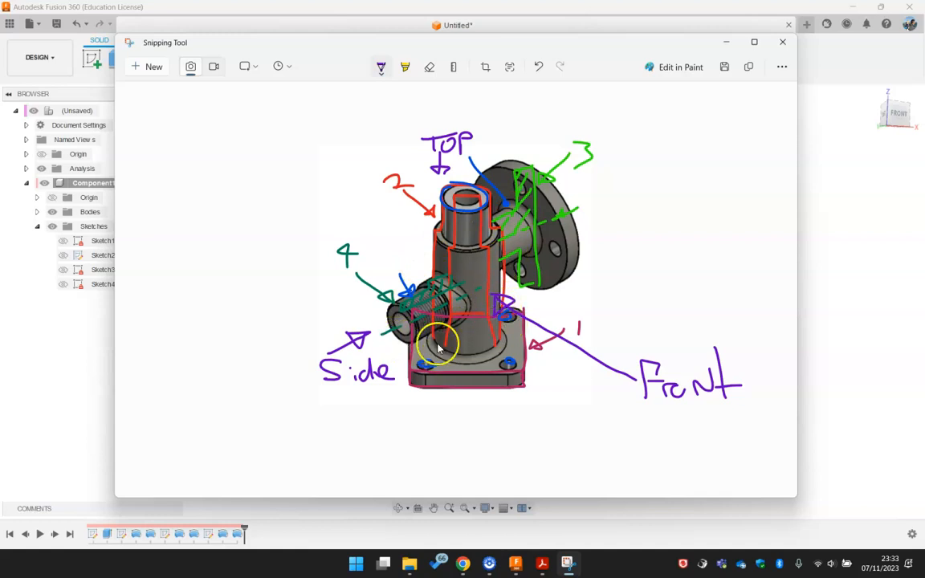
{"action": "left_click", "coordinate": [727, 44]}
{"action": "middle_click_drag", "start_coordinate": [542, 296], "coordinate": [550, 308], "text": "shift"}
{"action": "left_click", "coordinate": [543, 562]}
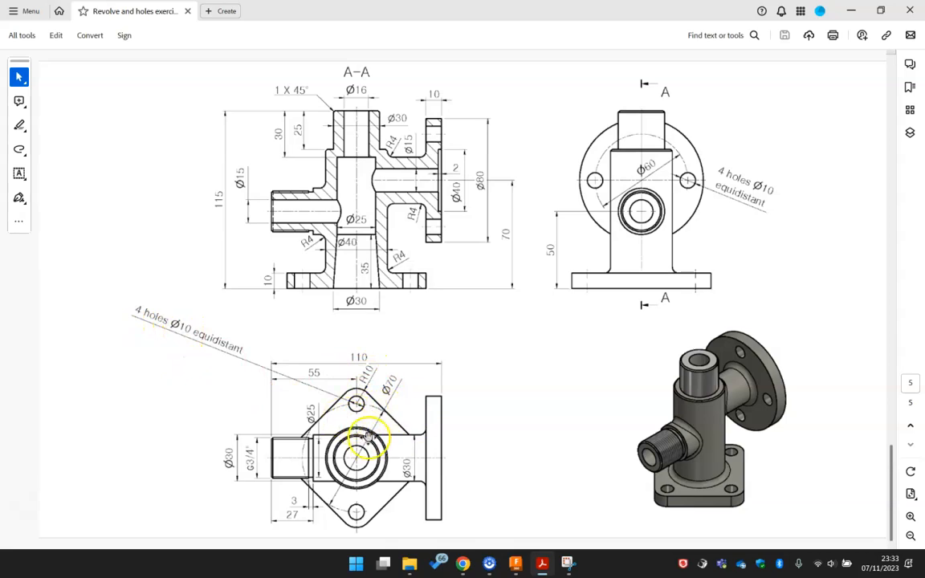
{"action": "left_click", "coordinate": [849, 11]}
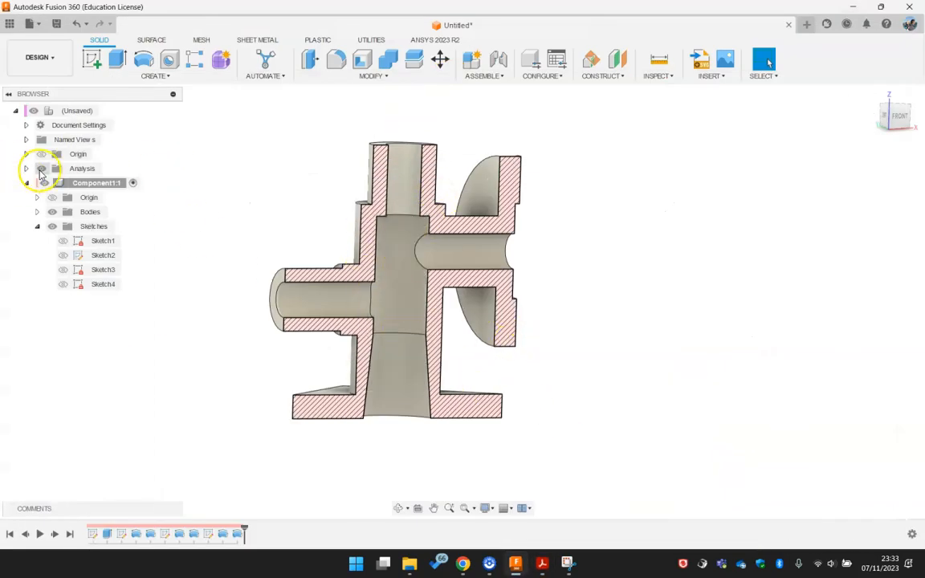
- Turn off the section analysis and show Sketch1 of the base plate
{"action": "left_click", "coordinate": [42, 170]}
{"action": "mouse_move", "coordinate": [337, 220]}
{"action": "middle_mouse_down", "text": "shift"}
{"action": "mouse_move", "coordinate": [322, 246]}
{"action": "mouse_move", "coordinate": [356, 320]}
{"action": "mouse_move", "coordinate": [336, 263]}
{"action": "middle_mouse_up", "text": "shift"}
{"action": "left_click", "coordinate": [62, 241]}
{"action": "mouse_move", "coordinate": [361, 341]}
{"action": "middle_mouse_down", "text": "shift"}
{"action": "mouse_move", "coordinate": [382, 337]}
{"action": "mouse_move", "coordinate": [366, 253]}
{"action": "mouse_move", "coordinate": [387, 384]}
{"action": "middle_mouse_up", "text": "shift"}
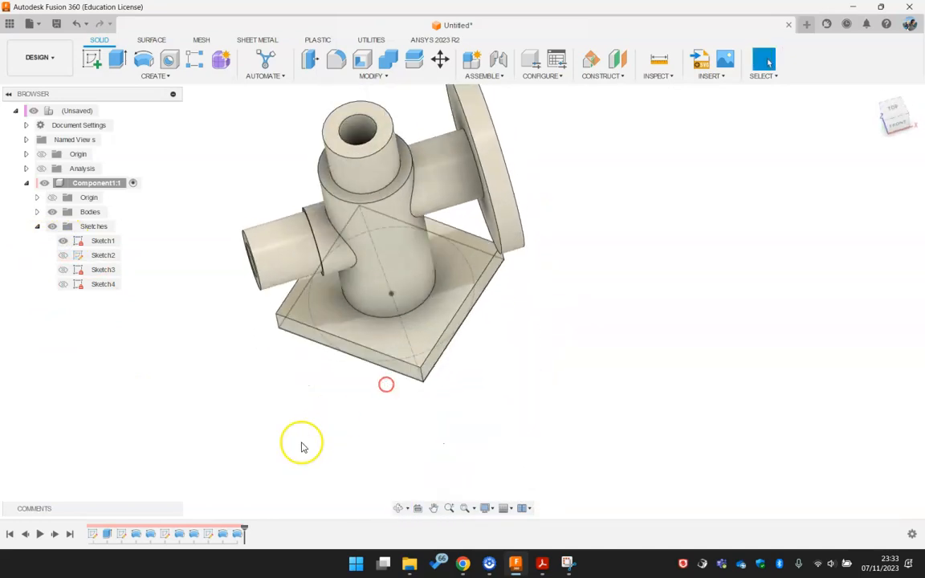
- Check the base plate's hole callout in the PDF drawing, and reopen Sketch1 for editing
{"action": "left_click", "coordinate": [542, 563]}
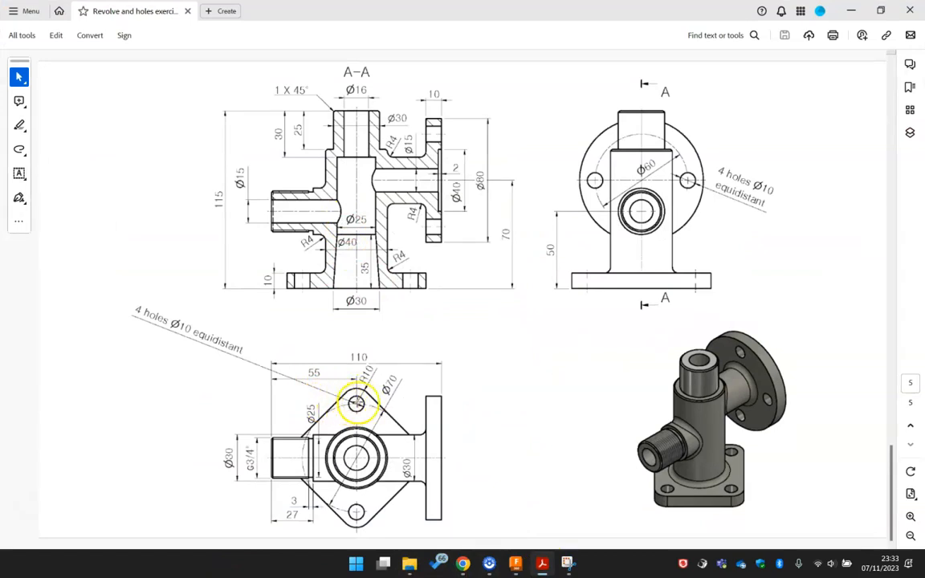
{"action": "left_click", "coordinate": [854, 12]}
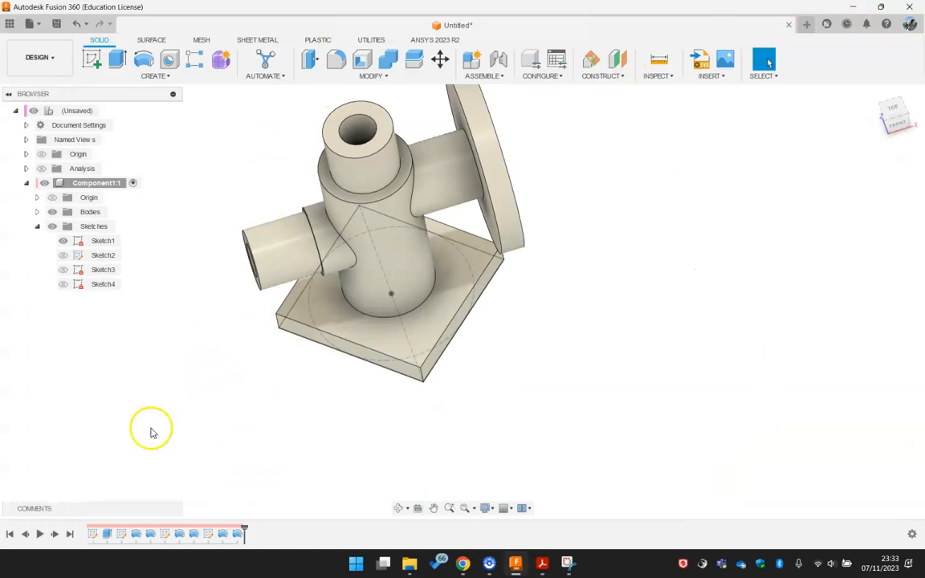
{"action": "left_click", "coordinate": [94, 538]}
{"action": "right_click", "coordinate": [94, 538]}
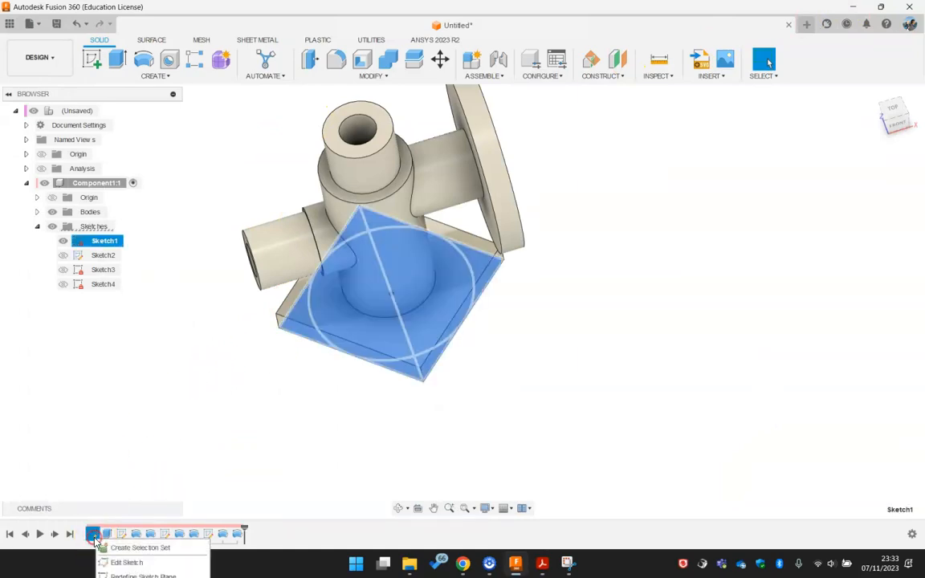
{"action": "left_click", "coordinate": [123, 560]}
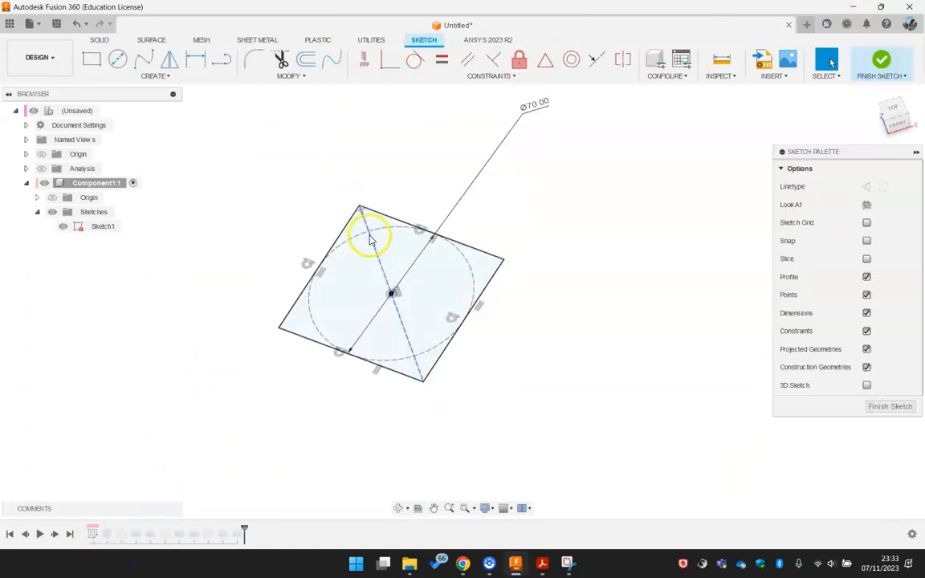
- Sketch two circles where the existing diagonal crosses the 70 mm construction circle, the rear one about 14 mm in diameter
{"action": "left_click", "coordinate": [118, 58]}
{"action": "scroll", "coordinate": [401, 248], "scroll_direction": "up", "scroll_amount": 2}
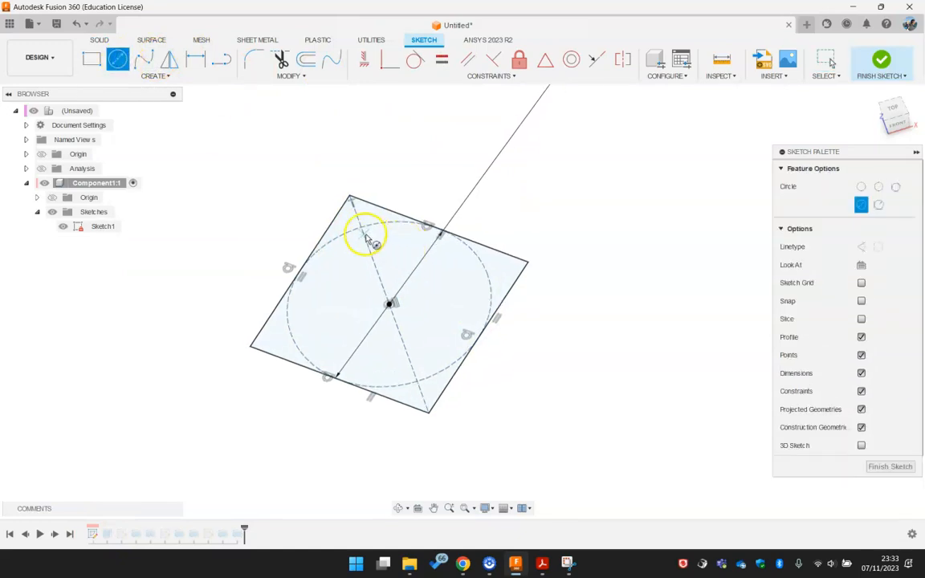
{"action": "left_click", "coordinate": [362, 228]}
{"action": "left_click", "coordinate": [374, 239]}
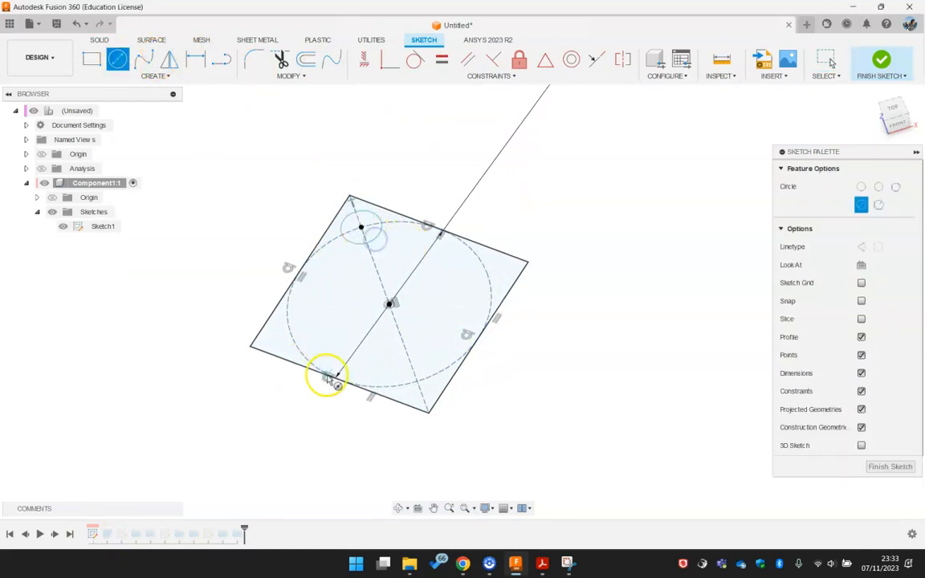
{"action": "left_click", "coordinate": [417, 382]}
{"action": "left_click", "coordinate": [420, 370]}
- Draw a line between the square's other two opposite corners and convert it to construction geometry
{"action": "left_click", "coordinate": [222, 59]}
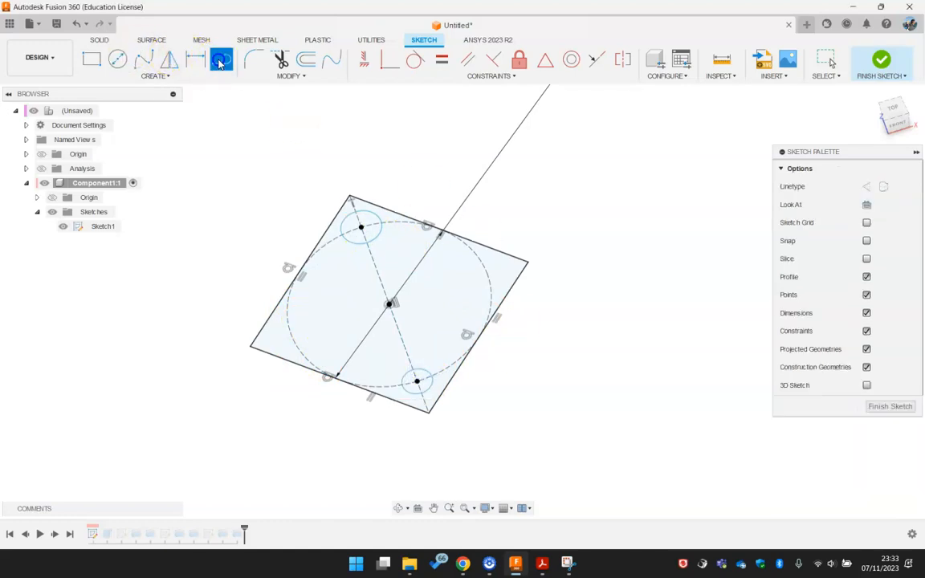
{"action": "left_click_drag", "start_coordinate": [249, 344], "coordinate": [528, 262]}
{"action": "key", "text": "Escape"}
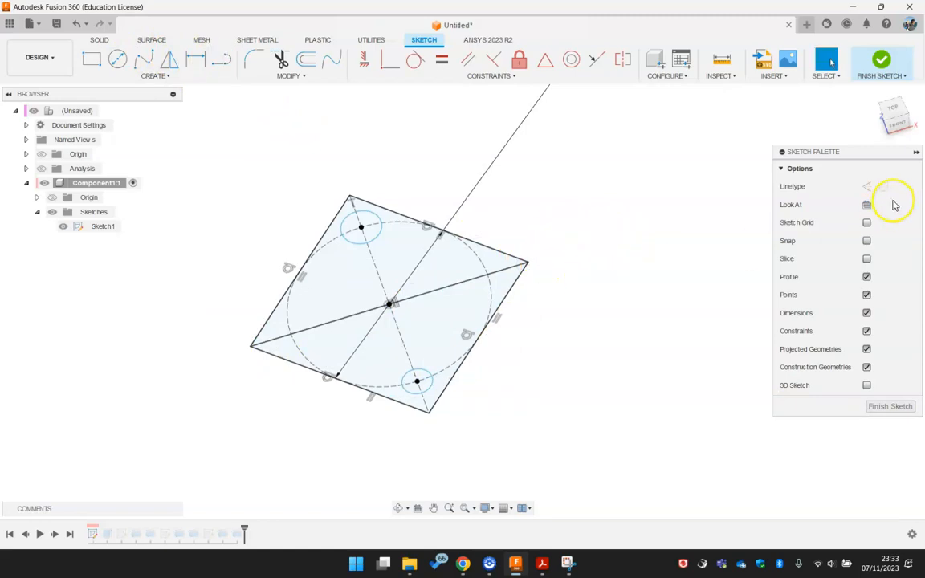
{"action": "left_click", "coordinate": [510, 269]}
{"action": "left_click", "coordinate": [868, 187]}
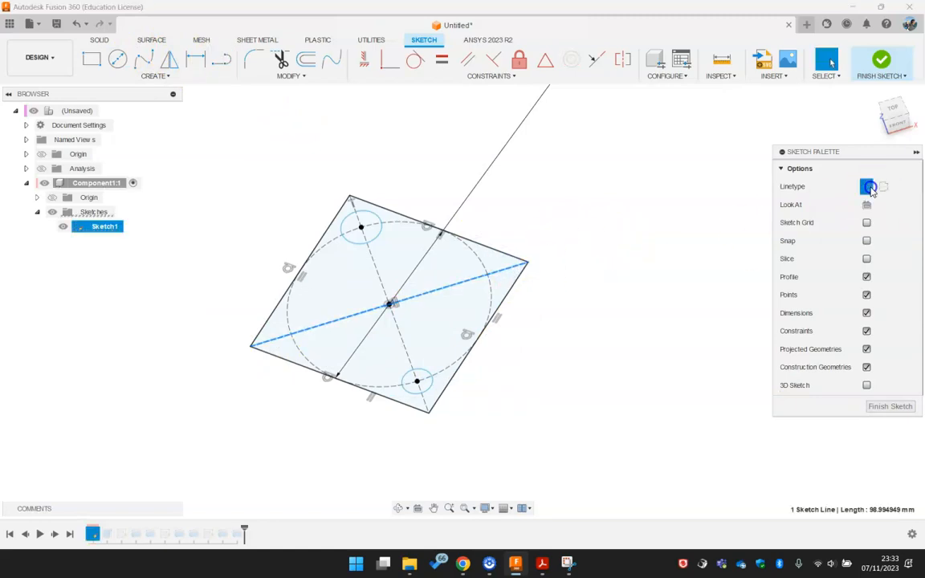
{"action": "key", "text": "Escape"}
- Sketch two more circles where the new diagonal crosses the 70 mm construction circle
{"action": "left_click", "coordinate": [117, 59]}
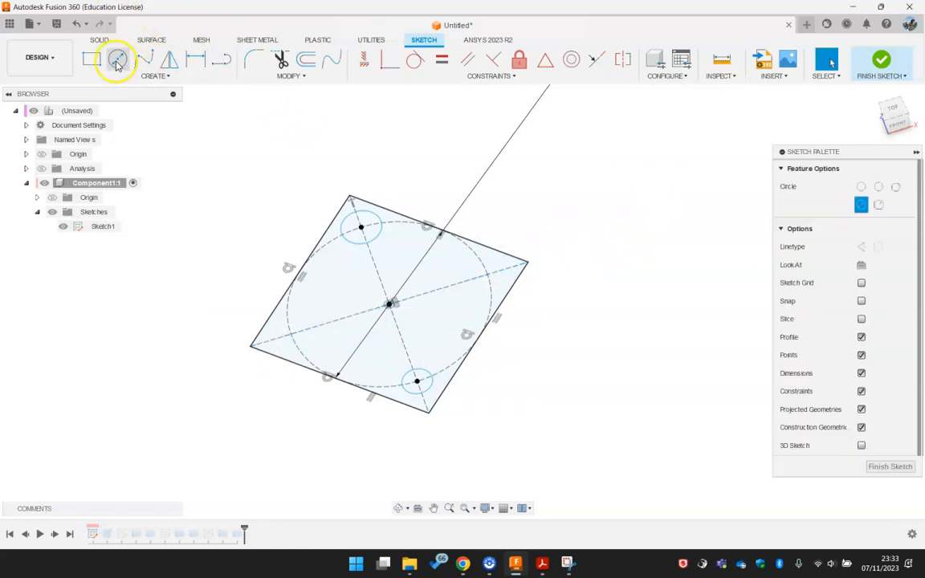
{"action": "left_click", "coordinate": [291, 335]}
{"action": "left_click", "coordinate": [299, 344]}
{"action": "left_click", "coordinate": [489, 273]}
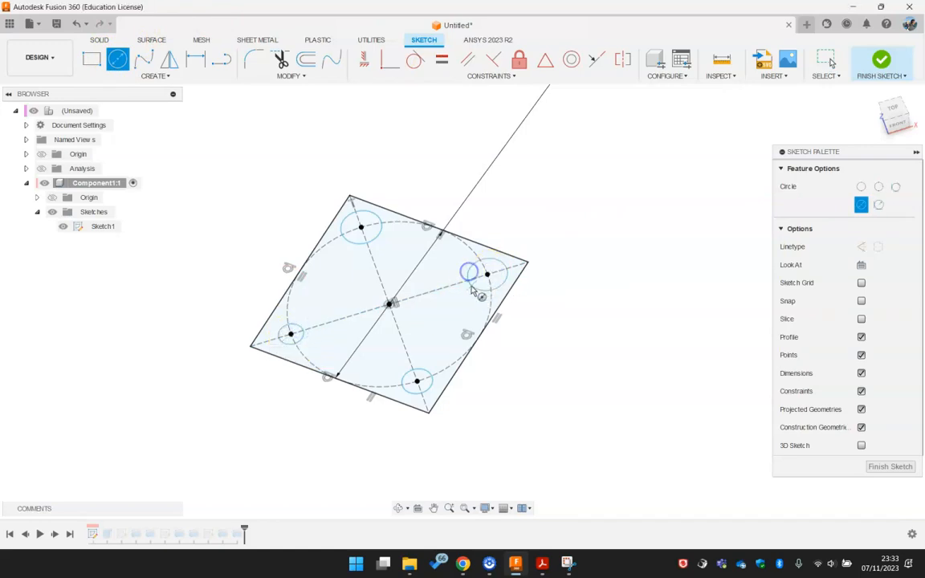
{"action": "left_click", "coordinate": [474, 291]}
{"action": "key", "text": "Escape"}
- Dimension the rear corner's circle to a diameter of 10 mm
{"action": "key", "text": "s"}
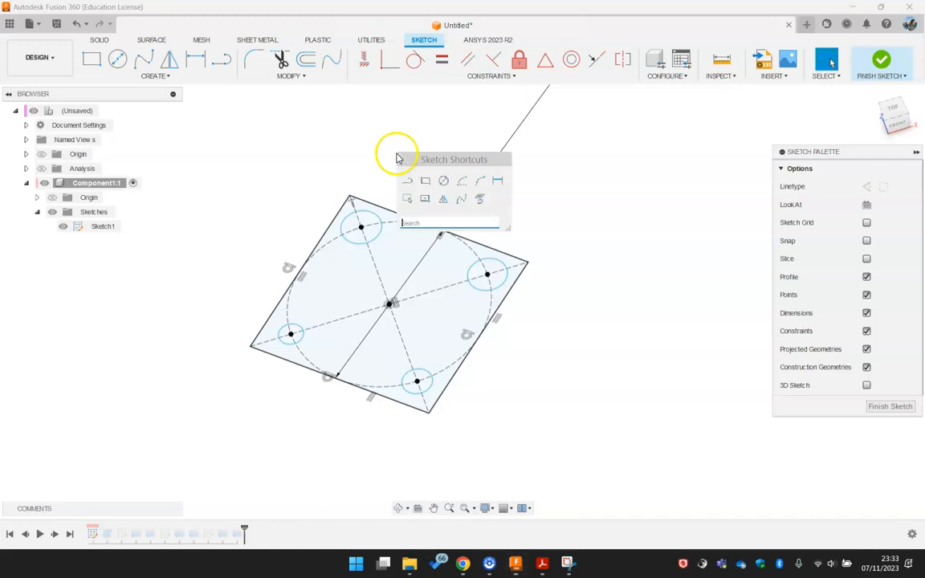
{"action": "left_click", "coordinate": [497, 187]}
{"action": "left_click", "coordinate": [378, 214]}
{"action": "left_click", "coordinate": [388, 178]}
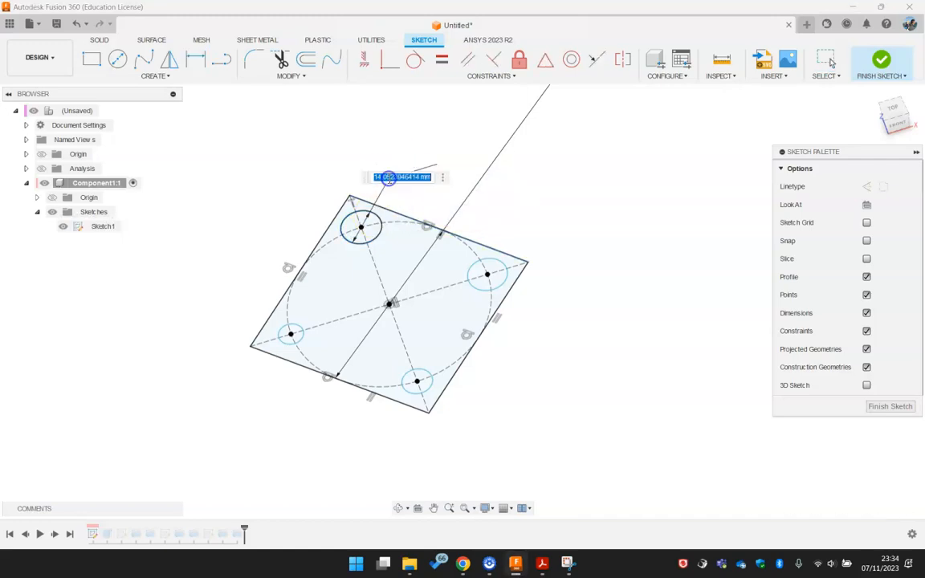
{"action": "type", "text": "10"}
{"action": "key", "text": "Return"}
{"action": "key", "text": "Escape"}
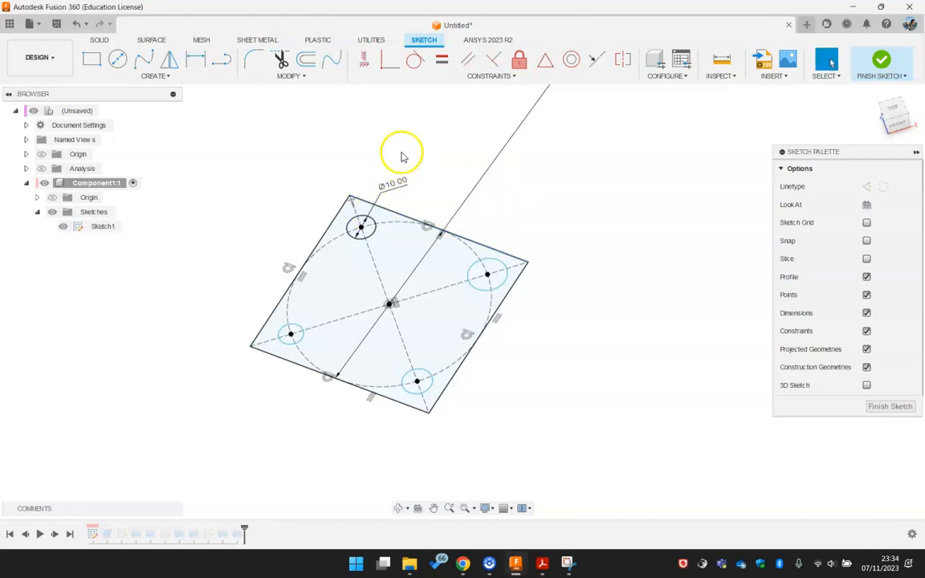
- Apply an Equal constraint to all four corner circles in the base plate sketch and finish the sketch
{"action": "left_click", "coordinate": [373, 234]}
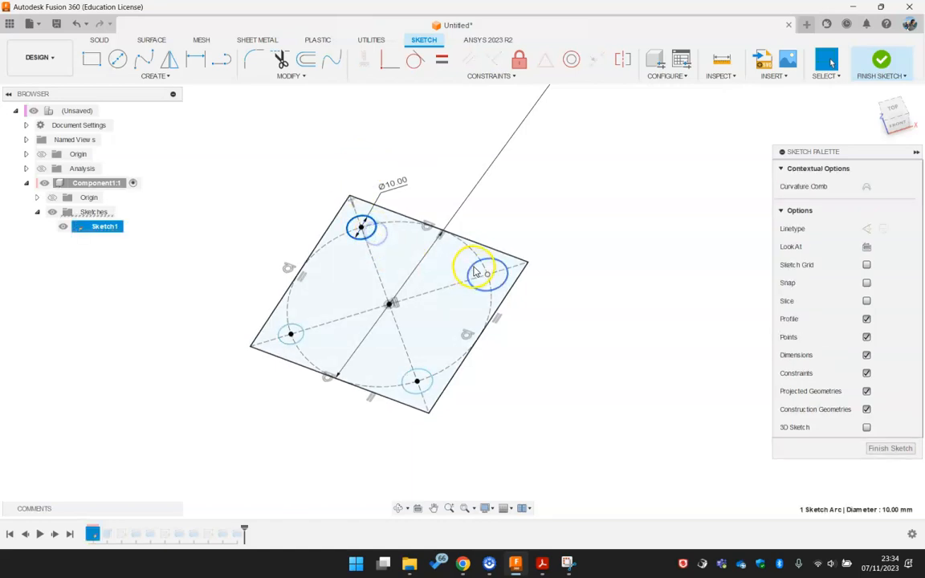
{"action": "left_click", "coordinate": [480, 274], "text": "shift"}
{"action": "left_click", "coordinate": [422, 373], "text": "shift"}
{"action": "left_click", "coordinate": [301, 337], "text": "shift"}
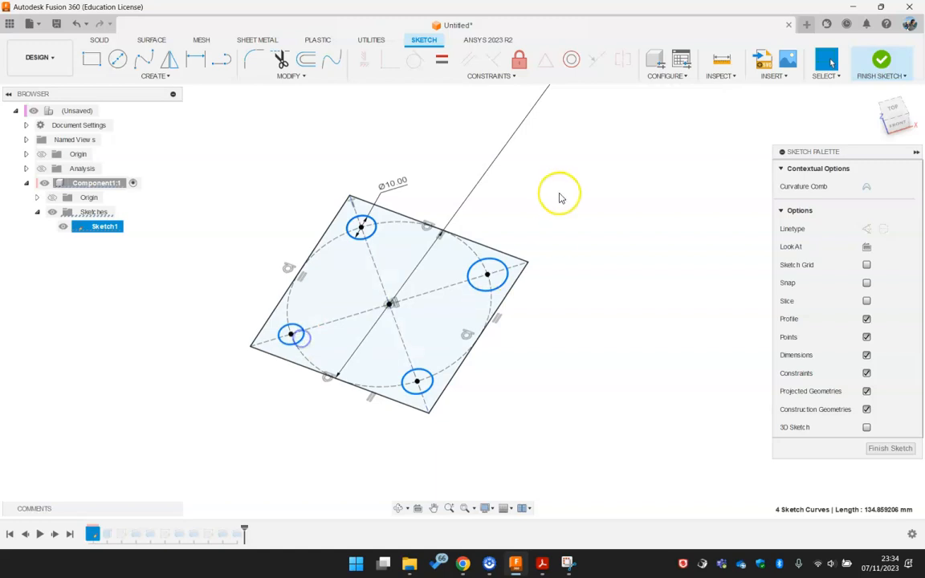
{"action": "left_click", "coordinate": [444, 63]}
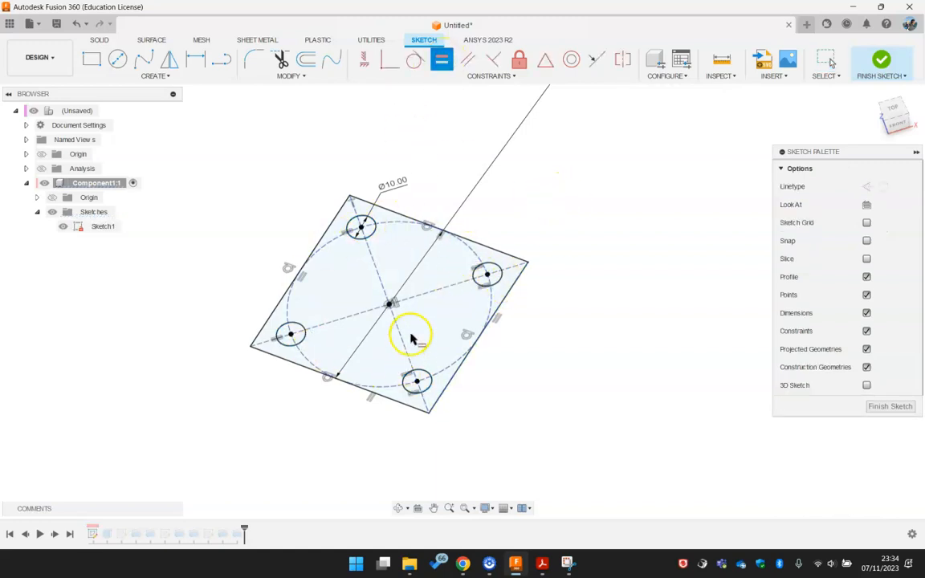
{"action": "key", "text": "Escape"}
{"action": "left_click", "coordinate": [882, 60]}
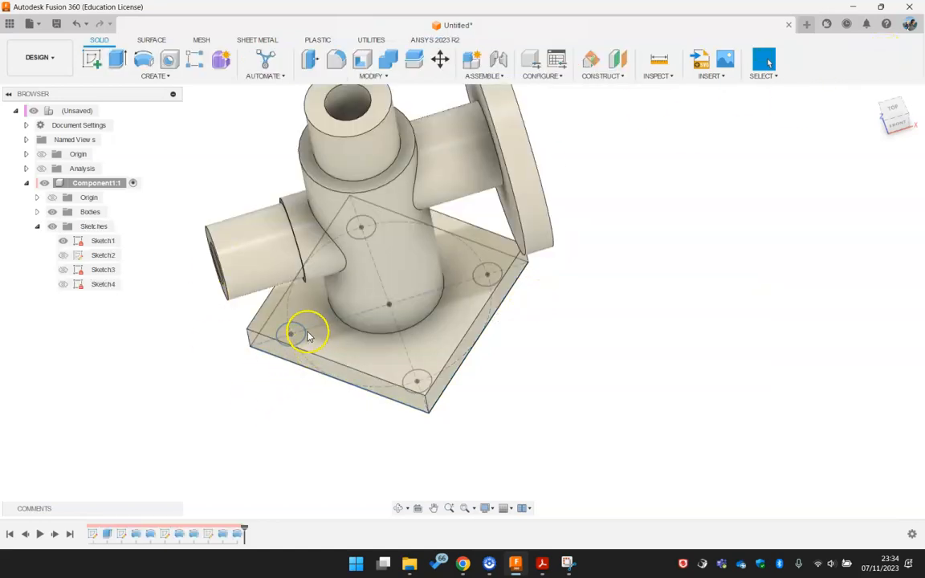
- Edit the base plate's extrusion to exclude the four corner circles from its profiles, leaving them as through holes
{"action": "middle_click_drag", "start_coordinate": [368, 407], "coordinate": [369, 367], "text": "shift"}
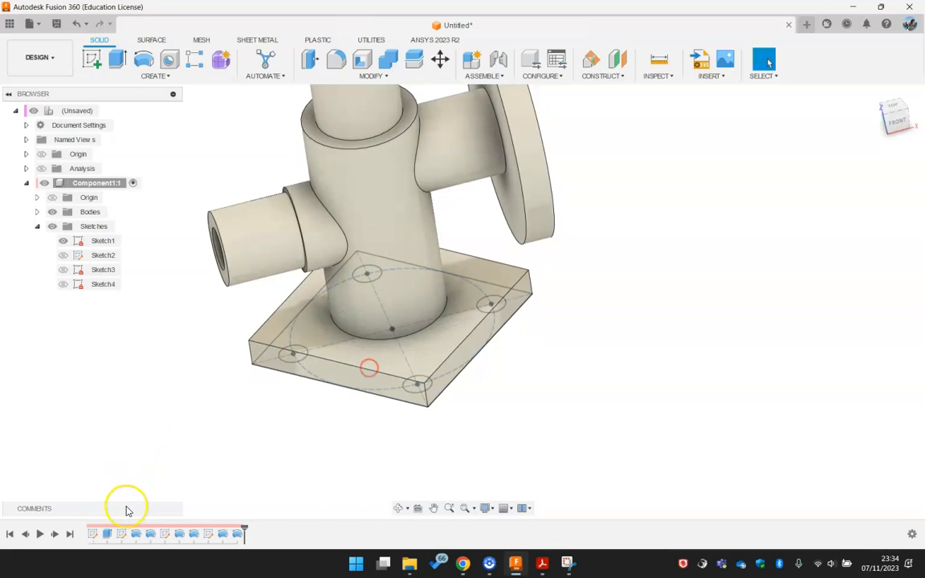
{"action": "left_click", "coordinate": [107, 538]}
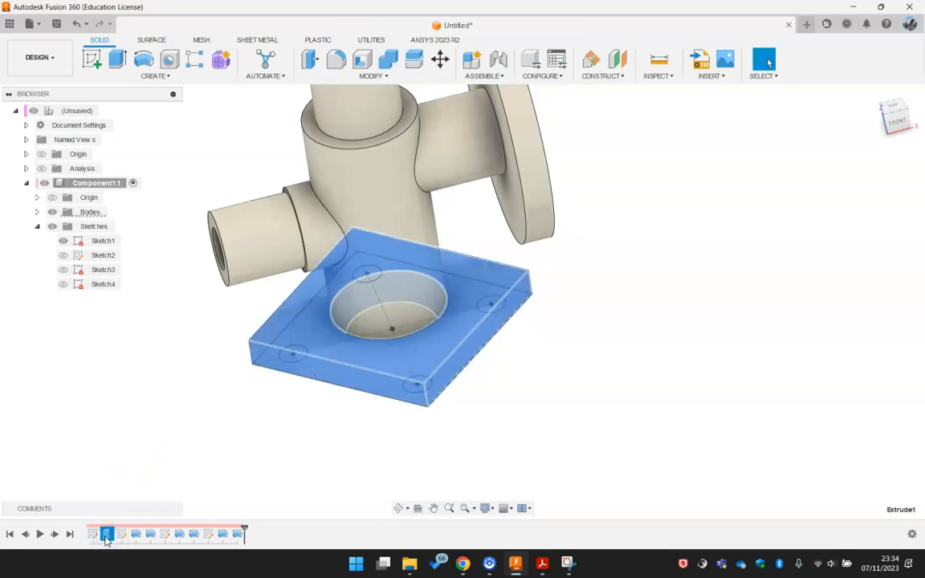
{"action": "right_click", "coordinate": [107, 537]}
{"action": "left_click", "coordinate": [125, 558]}
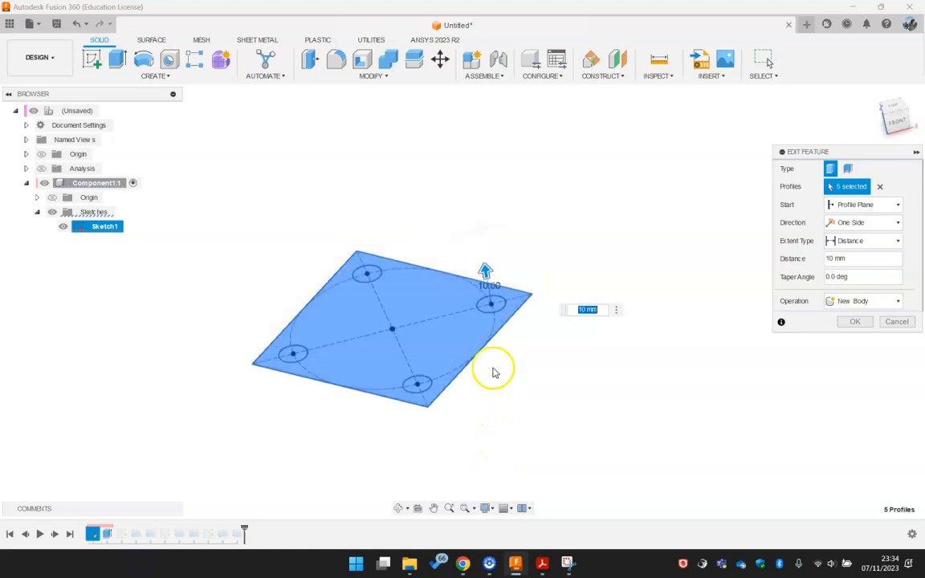
{"action": "left_click", "coordinate": [491, 304]}
{"action": "left_click", "coordinate": [366, 271]}
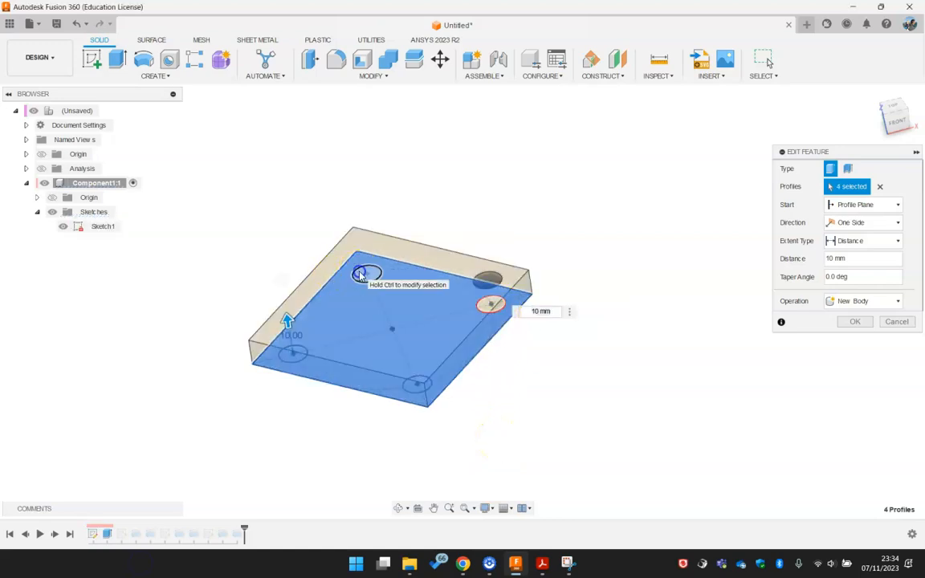
{"action": "left_click", "coordinate": [293, 353]}
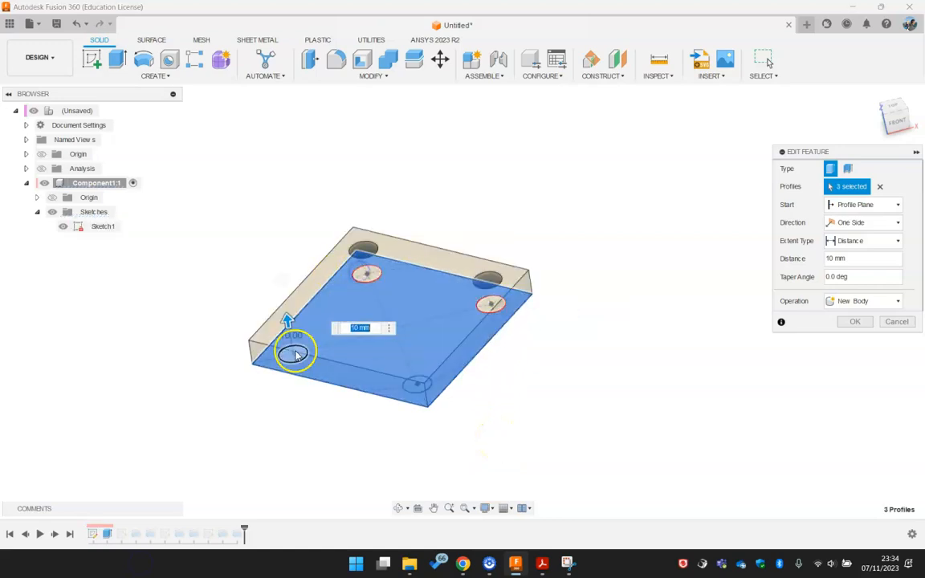
{"action": "left_click", "coordinate": [415, 385]}
{"action": "left_click", "coordinate": [856, 323]}
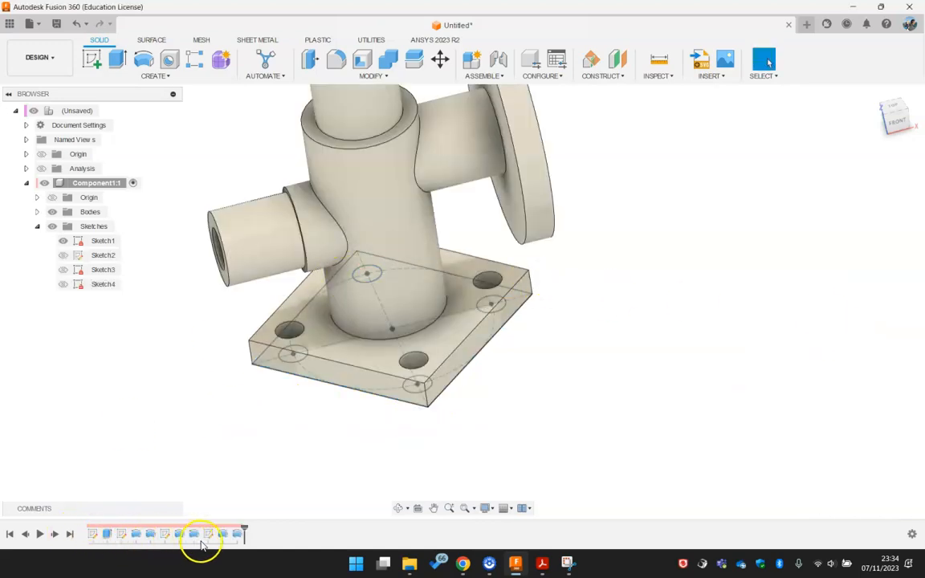
- Check the flange holes in the PDF drawing and start a sketch on the round flange's outer face, viewed face-on
{"action": "left_click", "coordinate": [542, 564]}
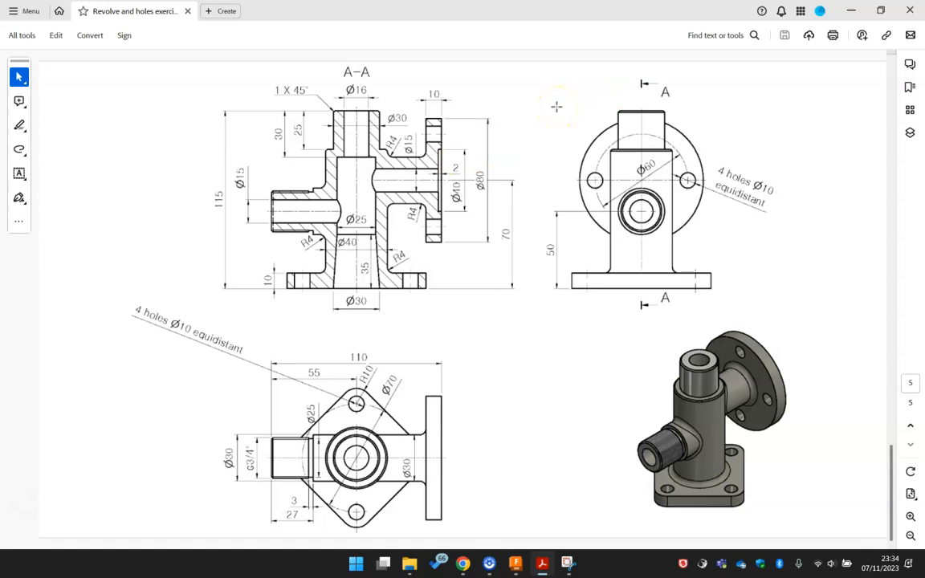
{"action": "left_click", "coordinate": [852, 12]}
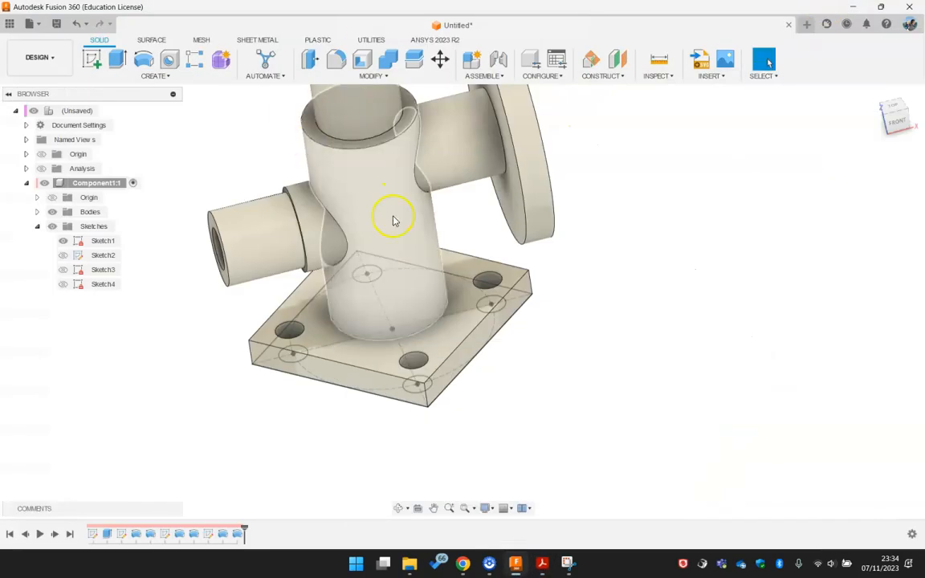
{"action": "middle_click_drag", "start_coordinate": [561, 281], "coordinate": [491, 239], "text": "shift"}
{"action": "left_click", "coordinate": [648, 123]}
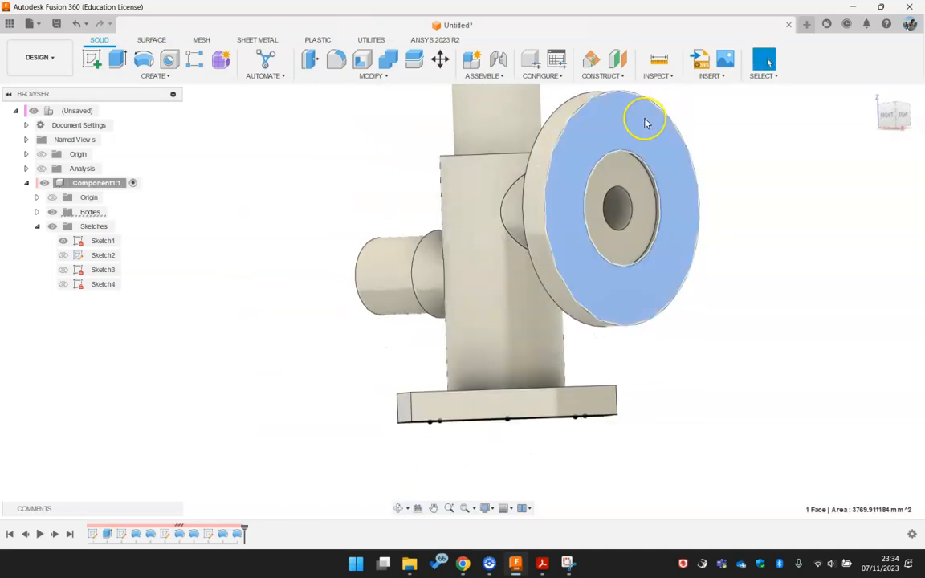
{"action": "right_click", "coordinate": [645, 120]}
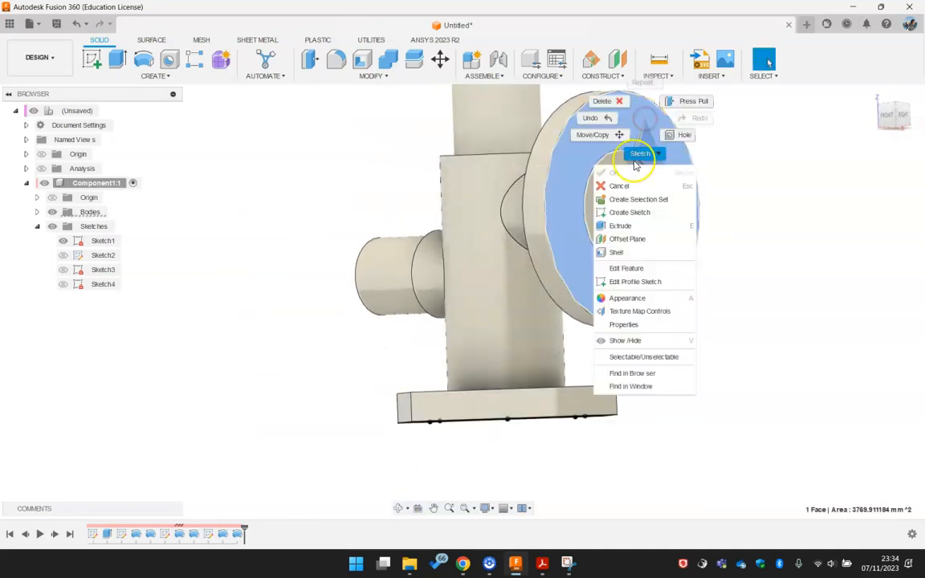
{"action": "left_click", "coordinate": [630, 215]}
{"action": "left_click", "coordinate": [867, 223]}
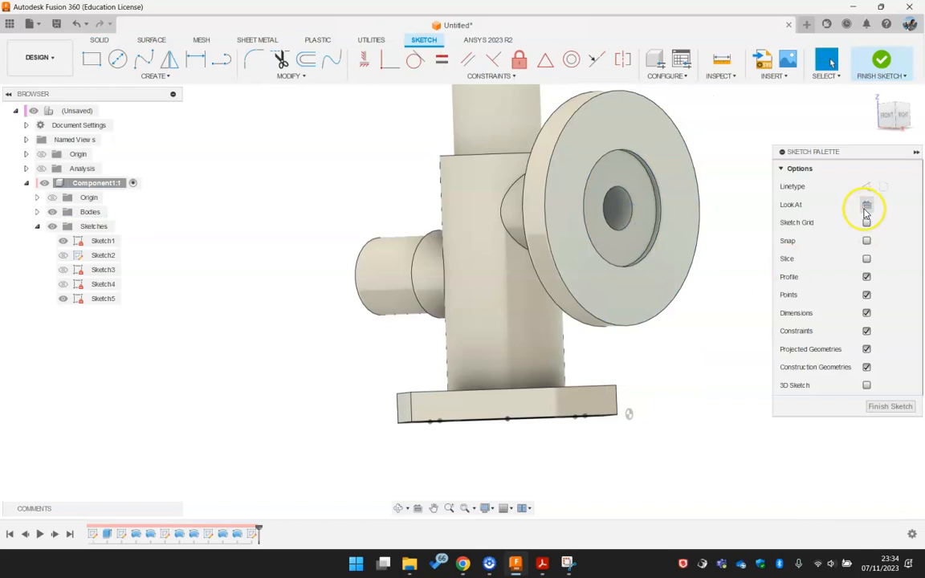
{"action": "left_click", "coordinate": [865, 208]}
{"action": "middle_click_drag", "start_coordinate": [464, 164], "coordinate": [394, 320]}
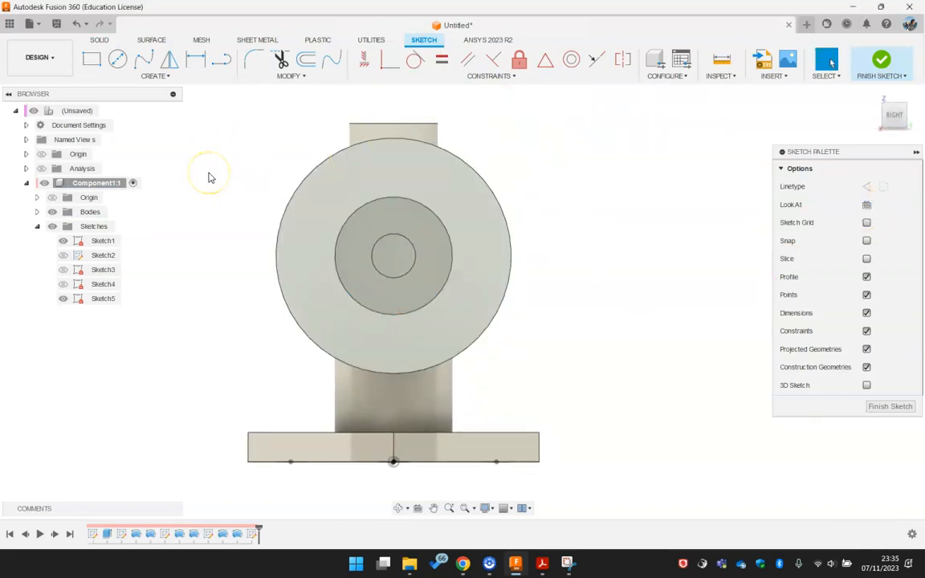
- Project the flange's outer circular edge into the sketch
{"action": "key", "text": "s"}
{"action": "left_click", "coordinate": [293, 219]}
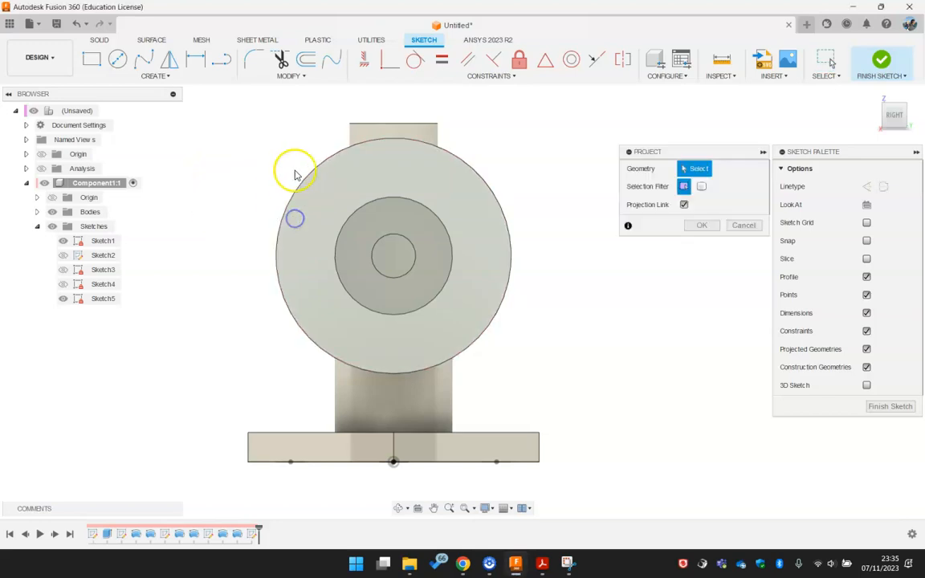
{"action": "left_click", "coordinate": [305, 176]}
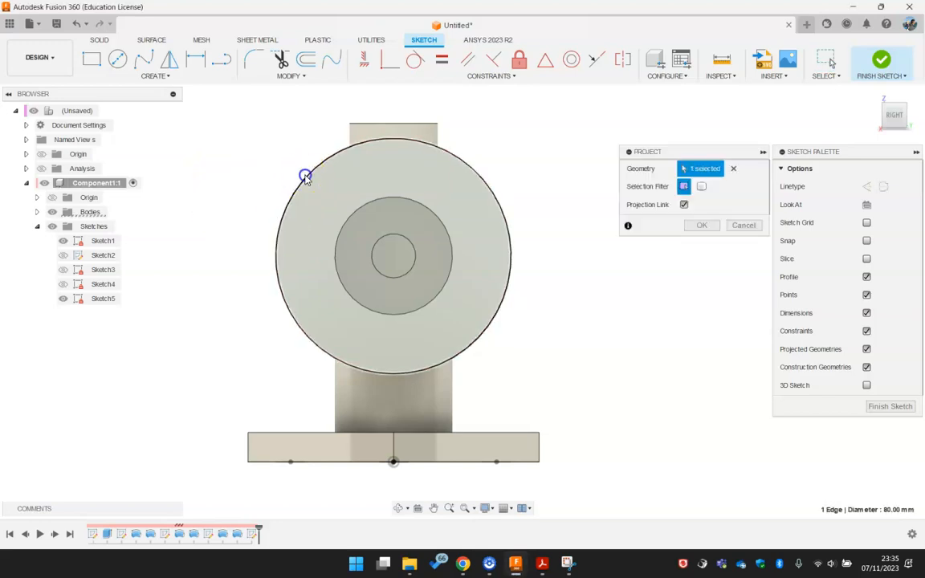
{"action": "left_click", "coordinate": [710, 224]}
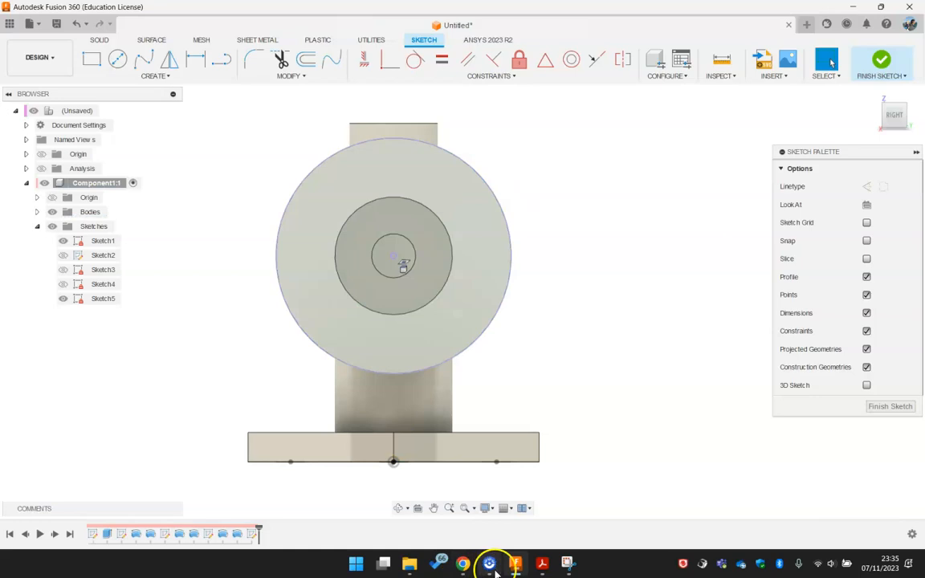
- Check the PDF drawing, sketch a 60 mm diameter circle on the flange centre, and convert it to construction geometry
{"action": "left_click", "coordinate": [541, 563]}
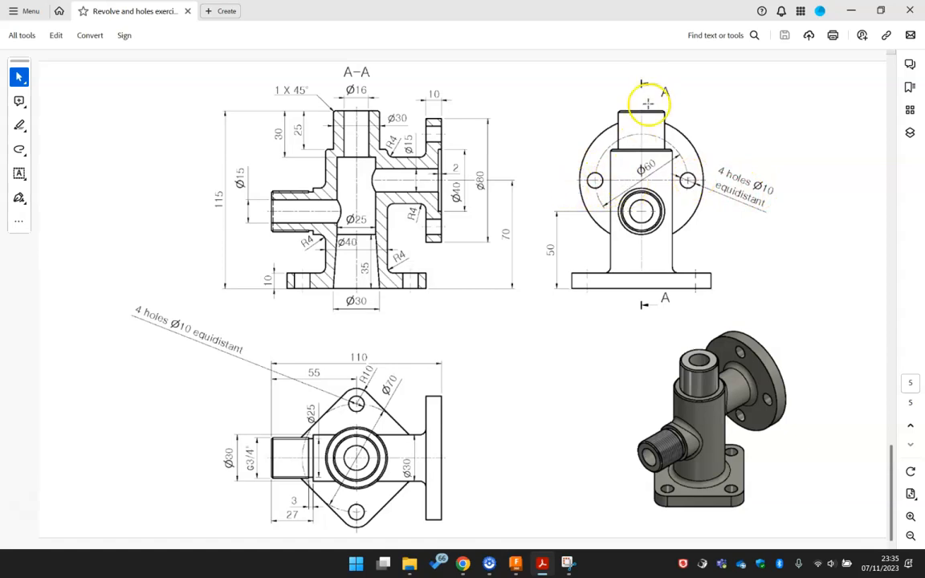
{"action": "left_click", "coordinate": [851, 9]}
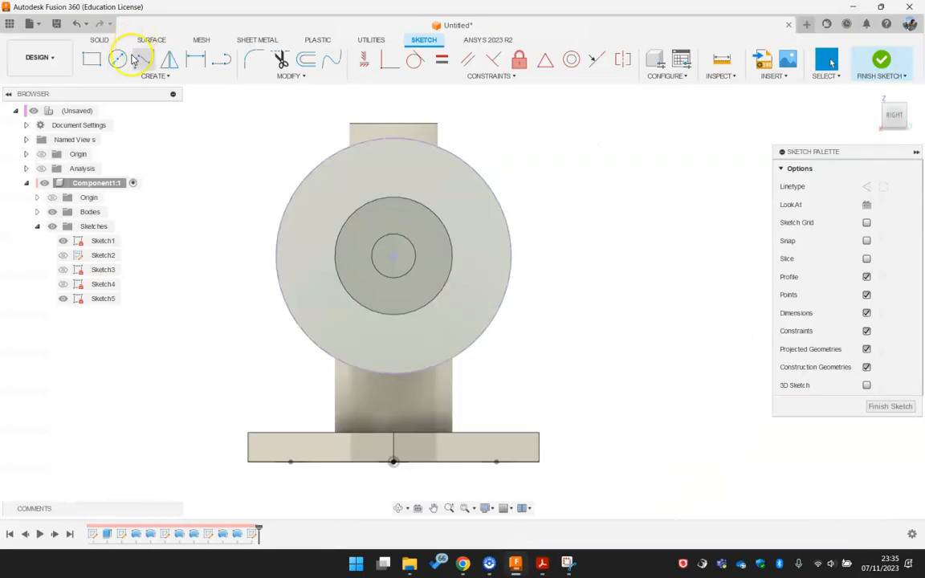
{"action": "left_click", "coordinate": [542, 562]}
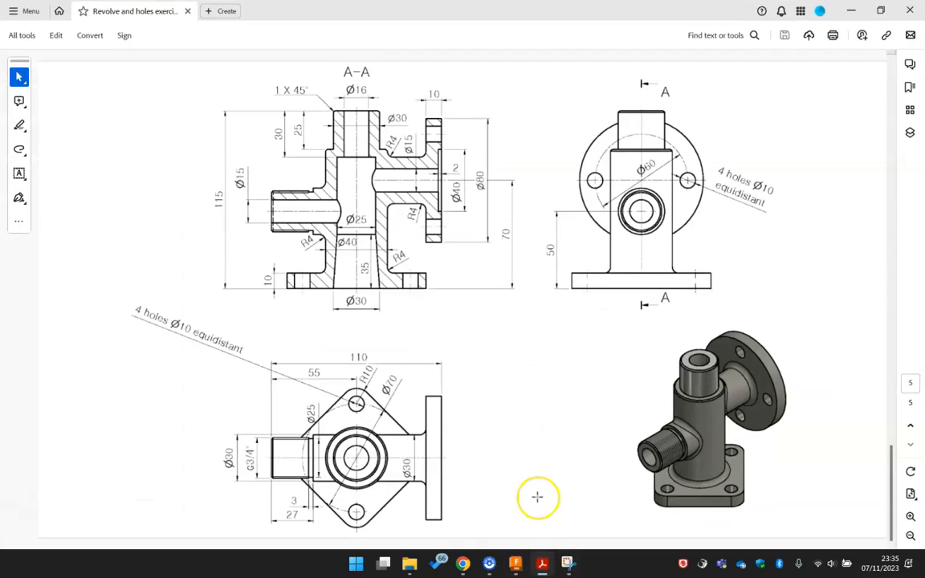
{"action": "left_click", "coordinate": [852, 9]}
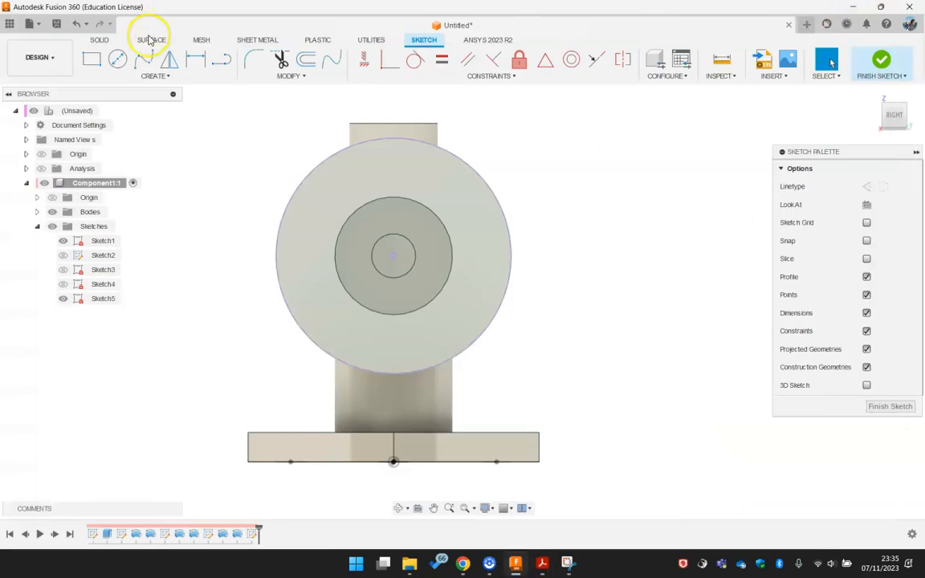
{"action": "left_click", "coordinate": [117, 59]}
{"action": "left_click", "coordinate": [393, 256]}
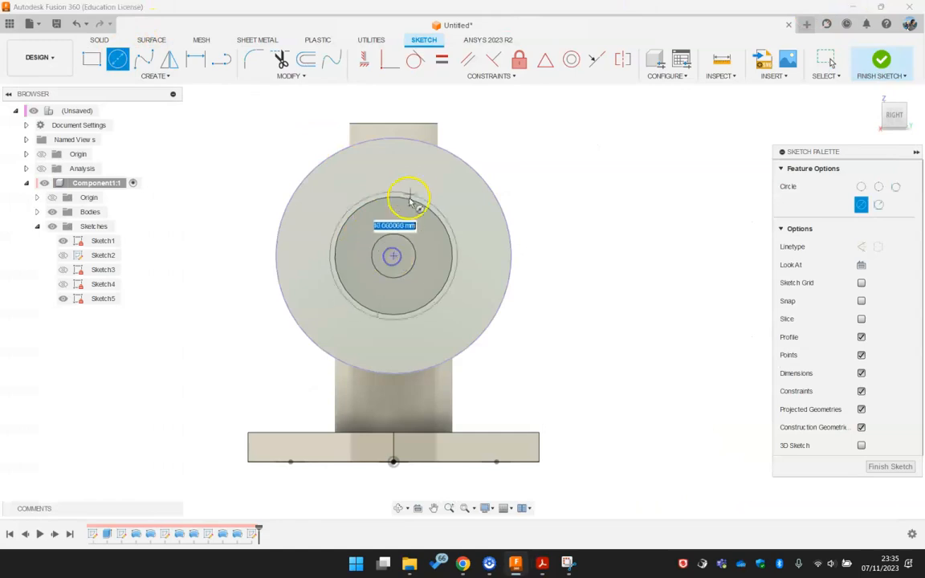
{"action": "type", "text": "60"}
{"action": "key", "text": "Return"}
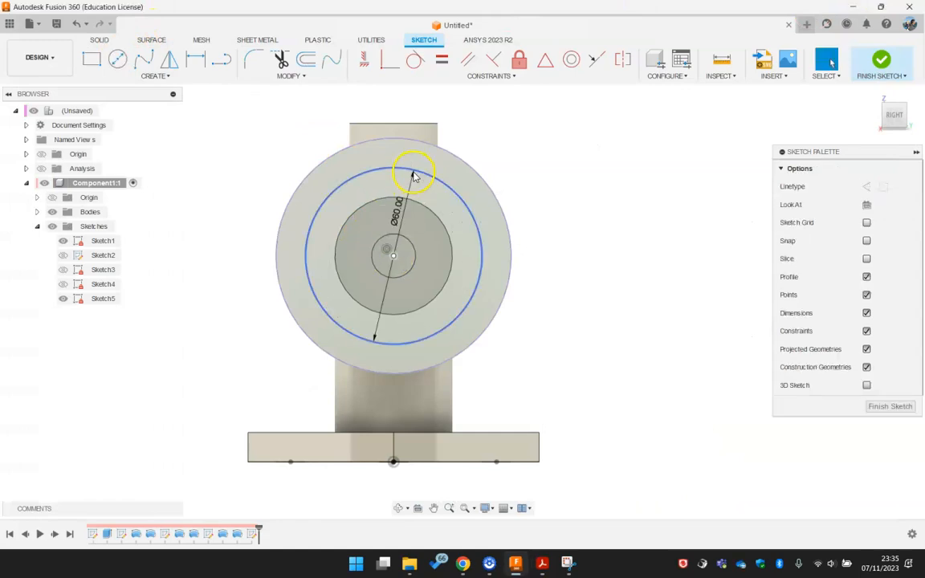
{"action": "left_click", "coordinate": [453, 192]}
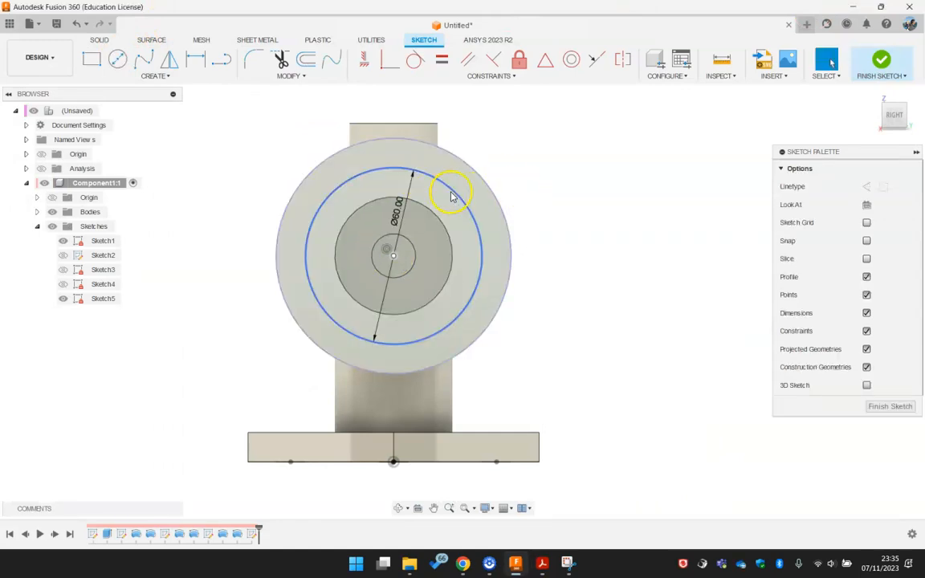
{"action": "left_click", "coordinate": [866, 228]}
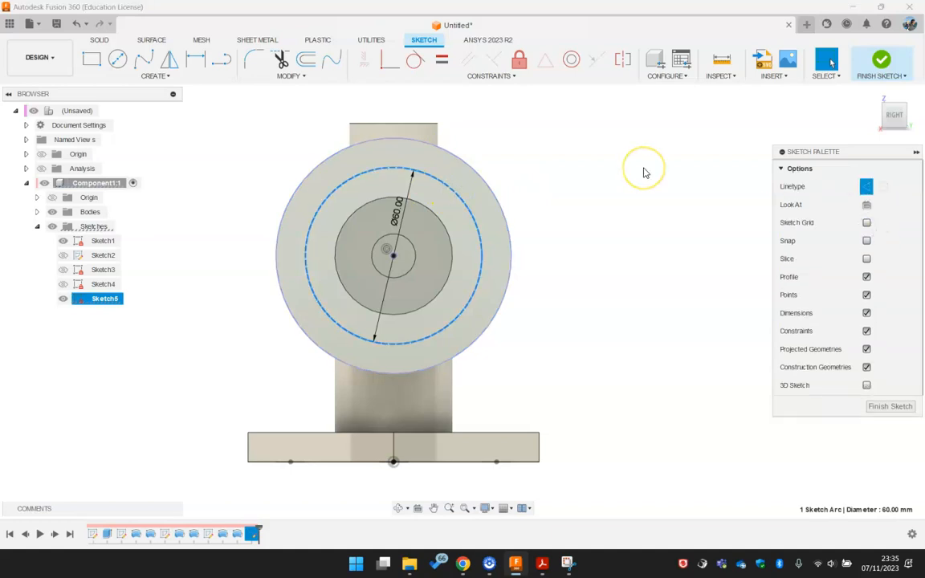
- Draw a vertical line from the flange centre up to the 60 mm circle and convert it to construction geometry
{"action": "left_click", "coordinate": [221, 59]}
{"action": "left_click", "coordinate": [393, 256]}
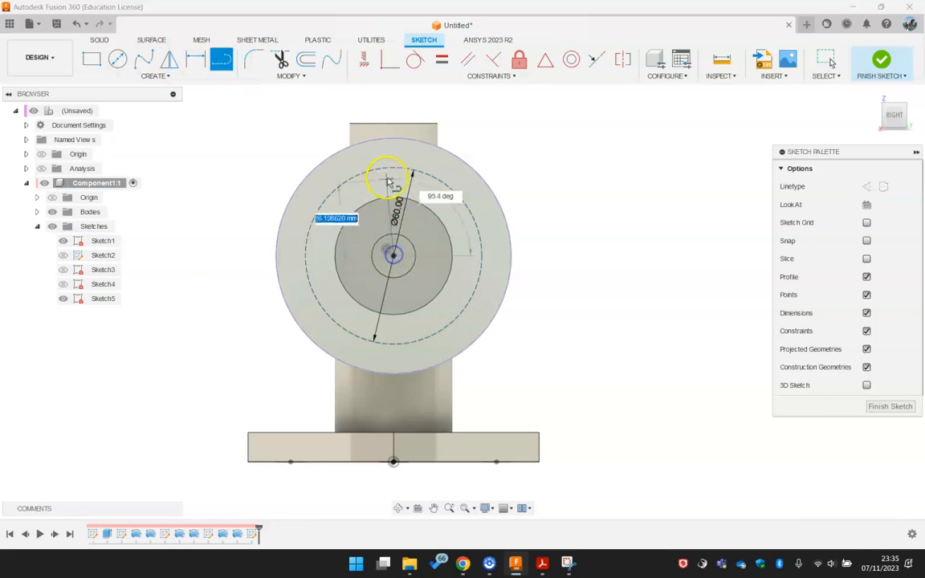
{"action": "key", "text": "Escape"}
{"action": "key", "text": "Escape"}
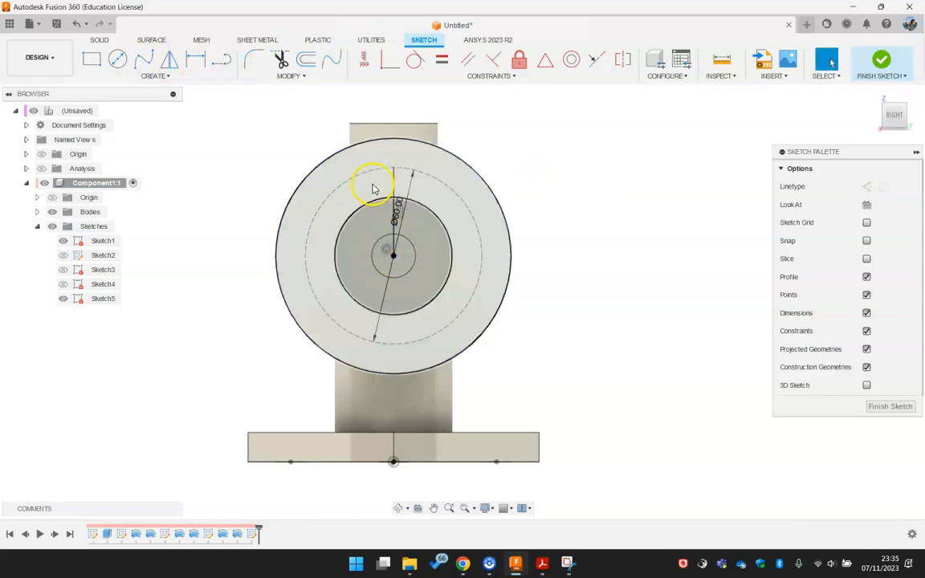
{"action": "left_click", "coordinate": [397, 181]}
{"action": "left_click", "coordinate": [867, 186]}
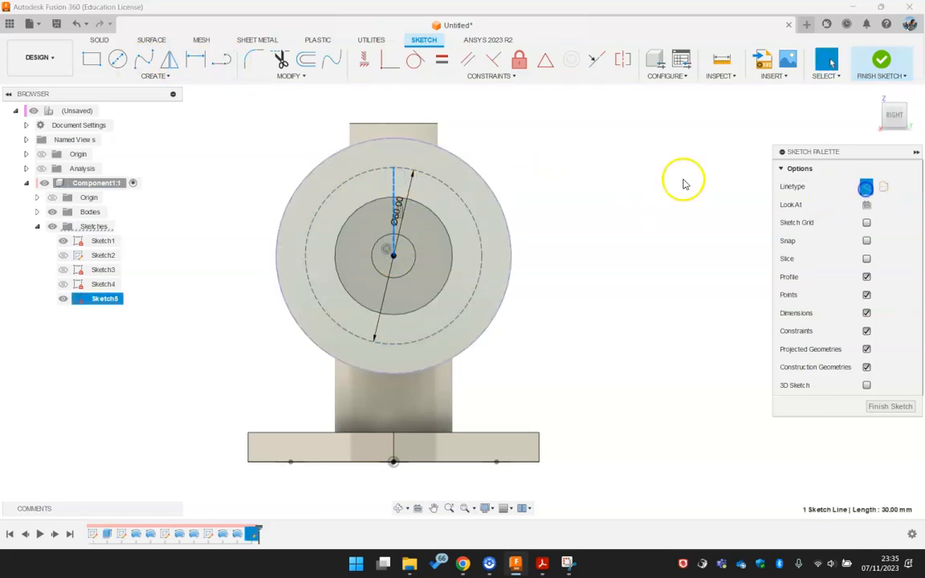
- Sketch four small circles centred on the 60 mm construction circle, near its top, both sides and bottom
{"action": "left_click", "coordinate": [118, 59]}
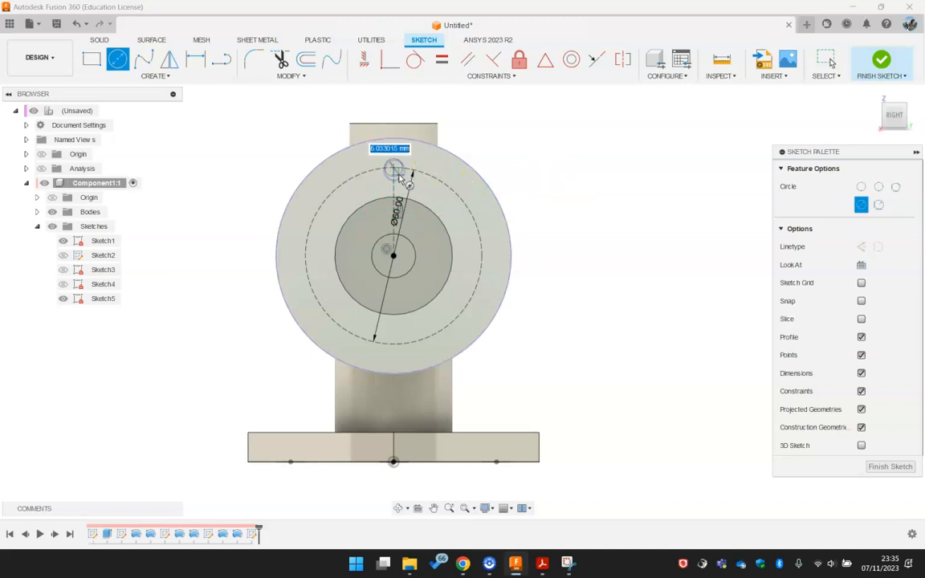
{"action": "left_click", "coordinate": [306, 255]}
{"action": "left_click", "coordinate": [314, 264]}
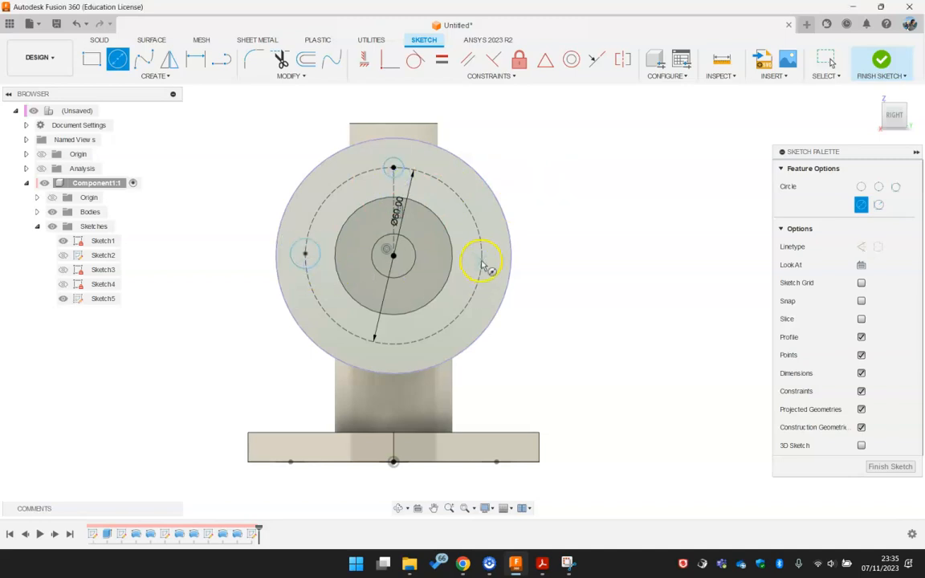
{"action": "left_click", "coordinate": [482, 261]}
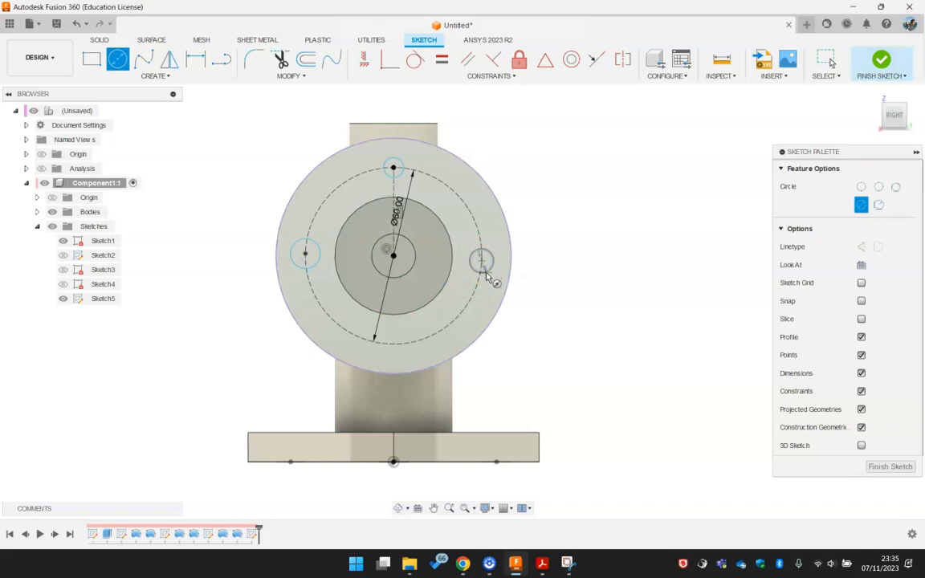
{"action": "left_click", "coordinate": [411, 342]}
{"action": "left_click", "coordinate": [418, 350]}
{"action": "key", "text": "Escape"}
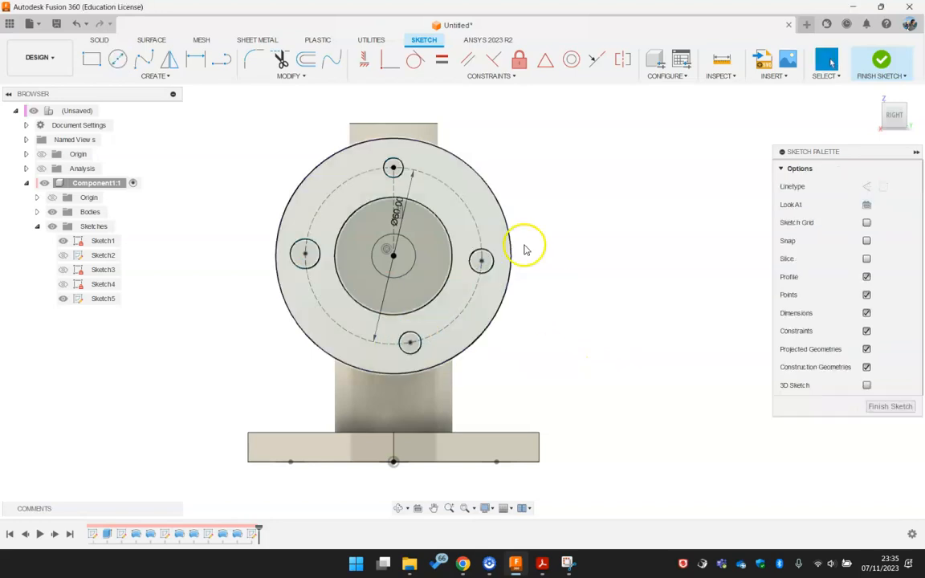
- Delete the top circle and vertical construction line, and sketch a replacement circle on the 60 mm circle, slightly left of its top
{"action": "left_click", "coordinate": [395, 189]}
{"action": "key", "text": "Delete"}
{"action": "left_click", "coordinate": [397, 176]}
{"action": "key", "text": "Delete"}
{"action": "left_click", "coordinate": [117, 60]}
{"action": "left_click", "coordinate": [361, 175]}
{"action": "left_click", "coordinate": [369, 183]}
{"action": "key", "text": "Escape"}
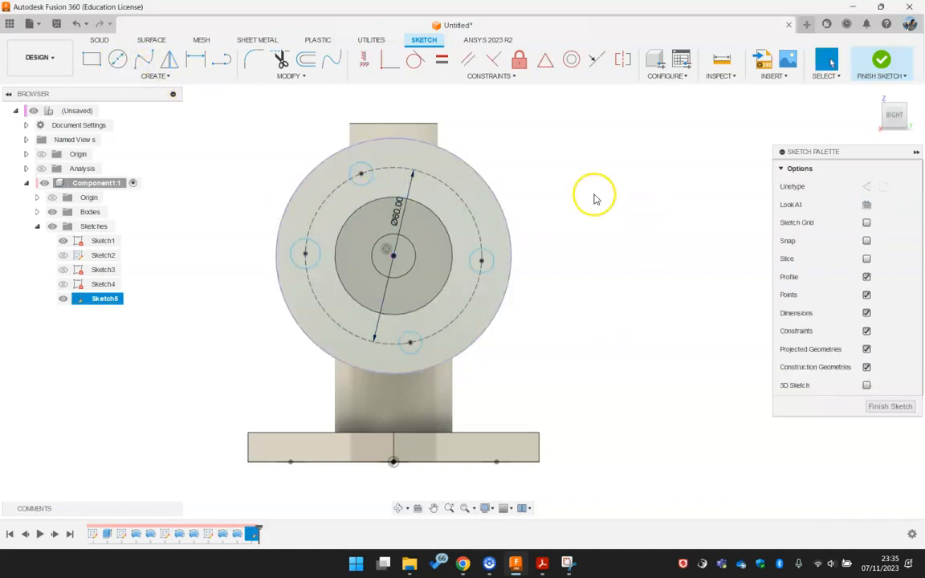
- Check the hole callout in the PDF drawing and dimension the right-hand small circle on the flange to 10 mm diameter
{"action": "key", "text": "s"}
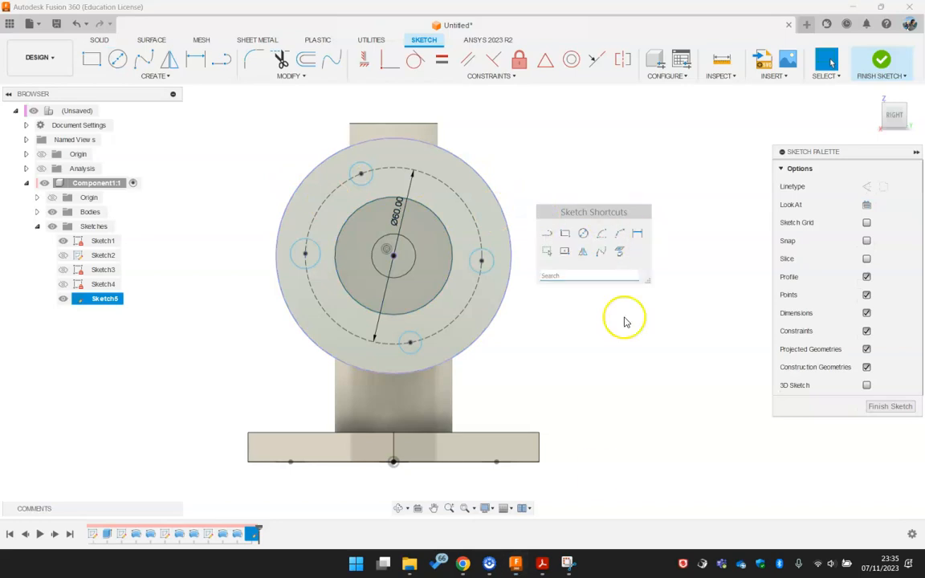
{"action": "left_click", "coordinate": [544, 563]}
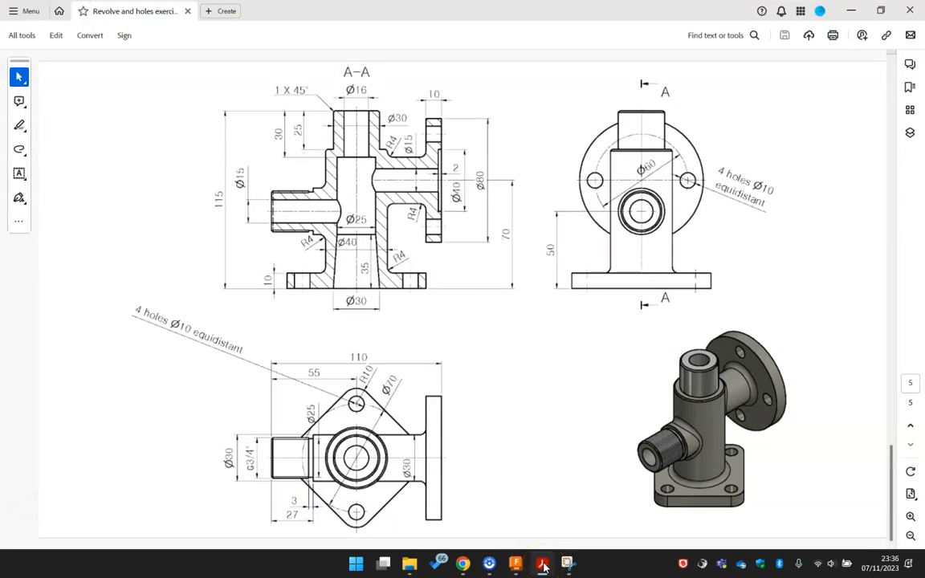
{"action": "left_click", "coordinate": [543, 563]}
{"action": "key", "text": "s"}
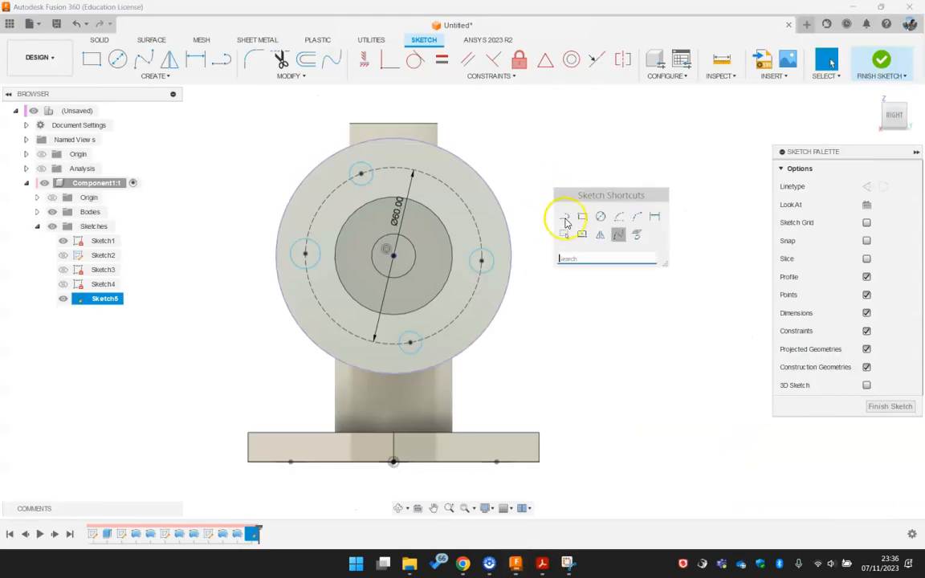
{"action": "left_click", "coordinate": [654, 217]}
{"action": "left_click", "coordinate": [493, 257]}
{"action": "left_click", "coordinate": [536, 210]}
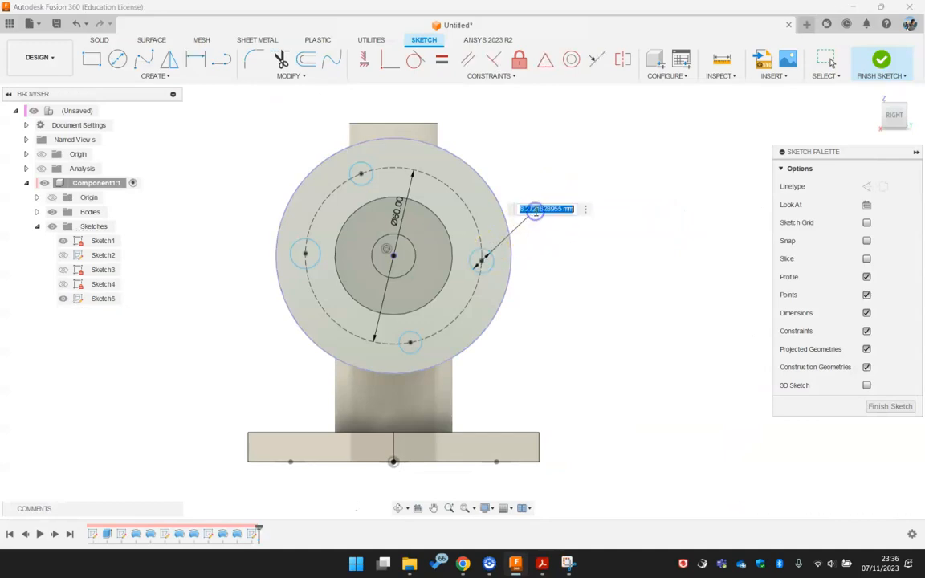
{"action": "type", "text": "10"}
{"action": "key", "text": "Return"}
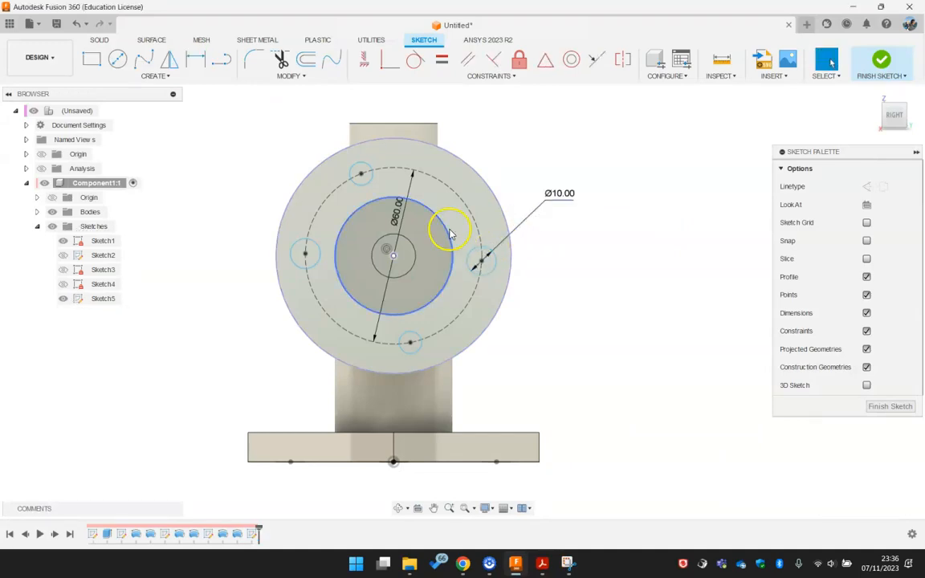
{"action": "key", "text": "Escape"}
- Apply an Equal constraint to the four small circles on the 60 mm construction circle
{"action": "left_click", "coordinate": [481, 261]}
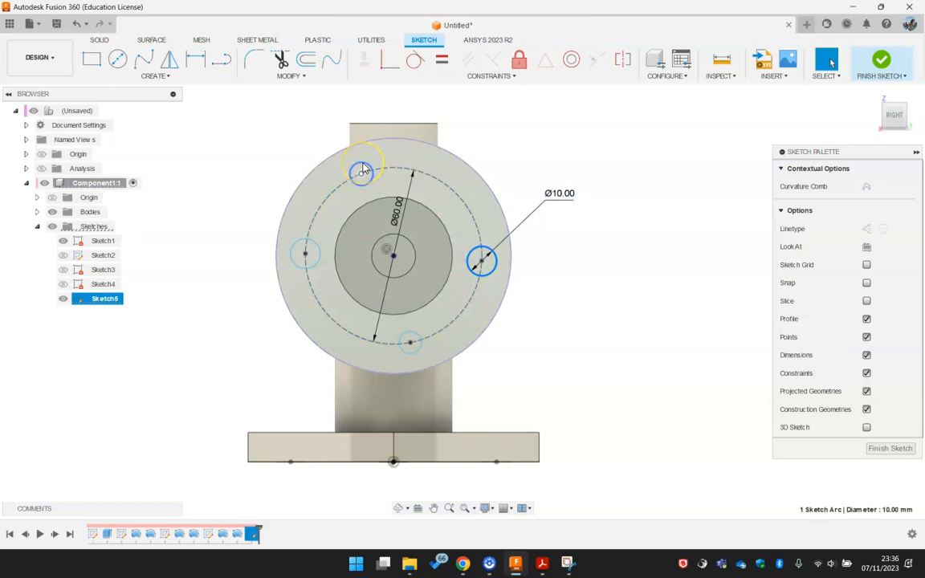
{"action": "left_click", "coordinate": [363, 170], "text": "shift"}
{"action": "left_click", "coordinate": [303, 257], "text": "shift"}
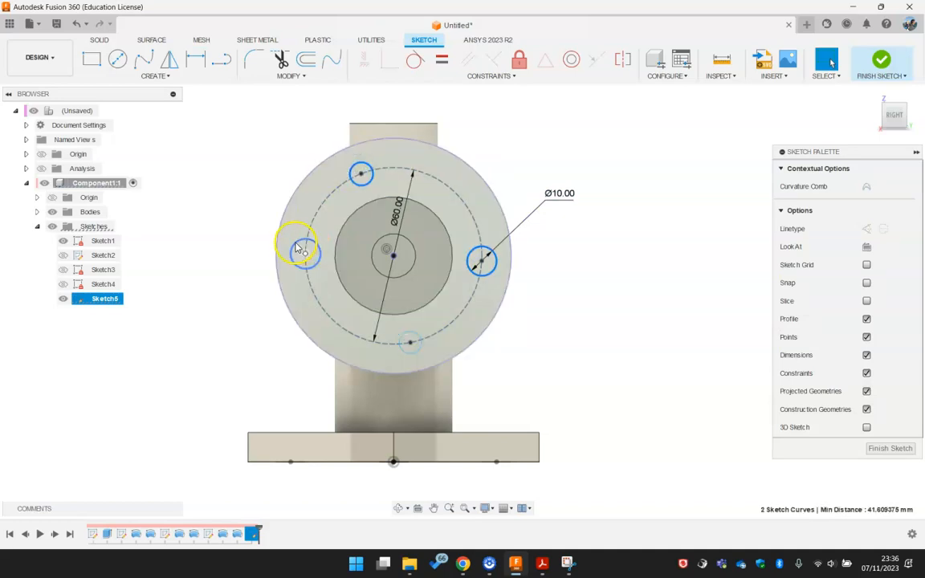
{"action": "left_click", "coordinate": [442, 58]}
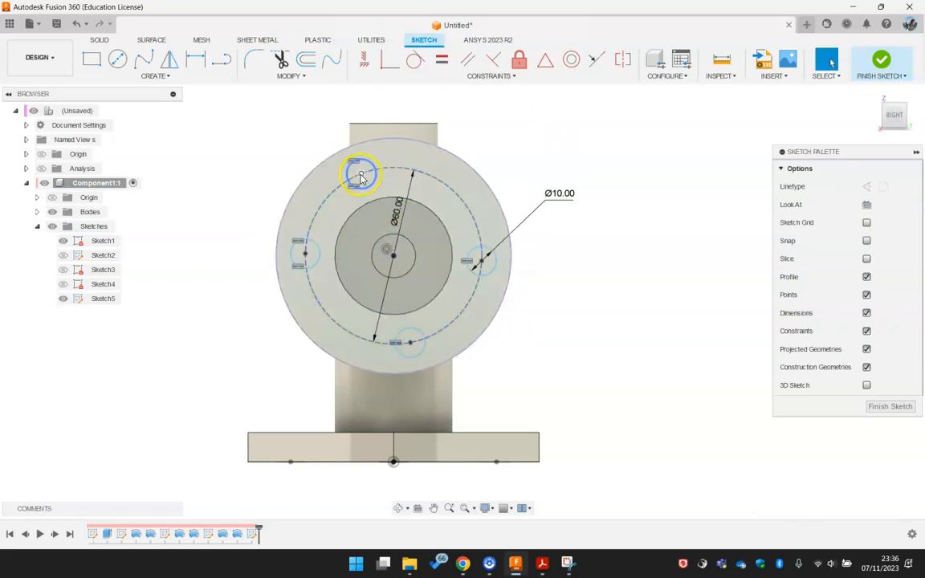
{"action": "left_click", "coordinate": [356, 276]}
- Align the four small circles' centres vertically and horizontally with the flange centre using Horizontal/Vertical constraints, and finish the sketch
{"action": "left_click", "coordinate": [392, 256]}
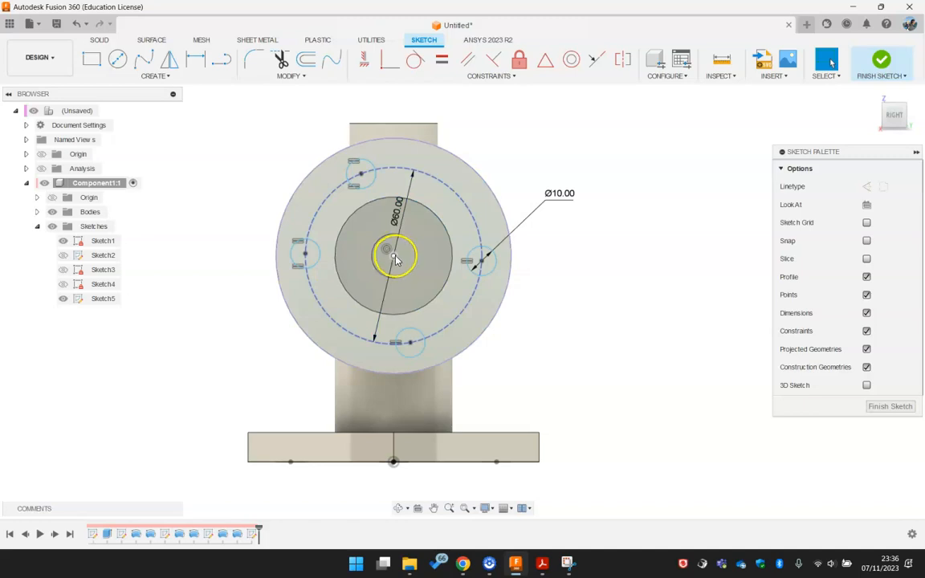
{"action": "left_click", "coordinate": [365, 61]}
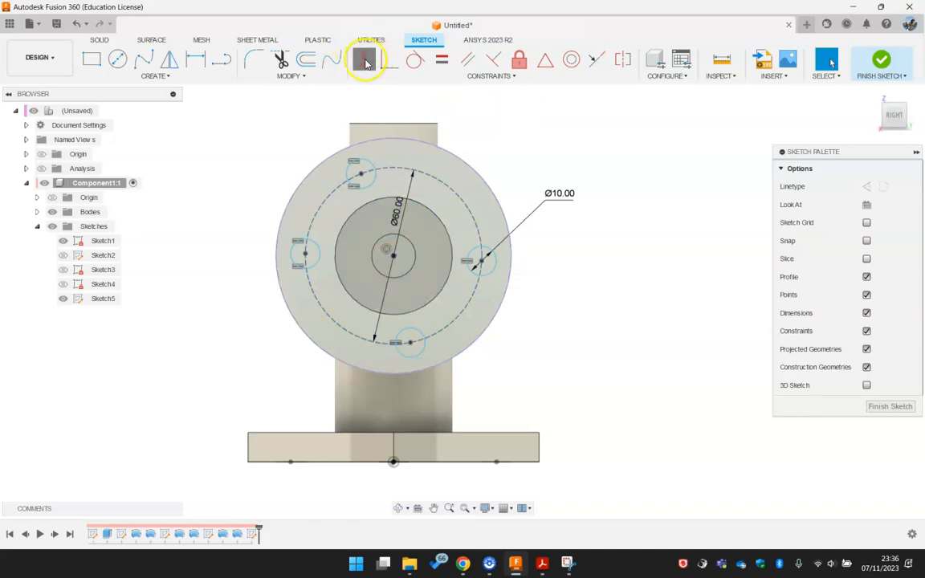
{"action": "left_click", "coordinate": [393, 257]}
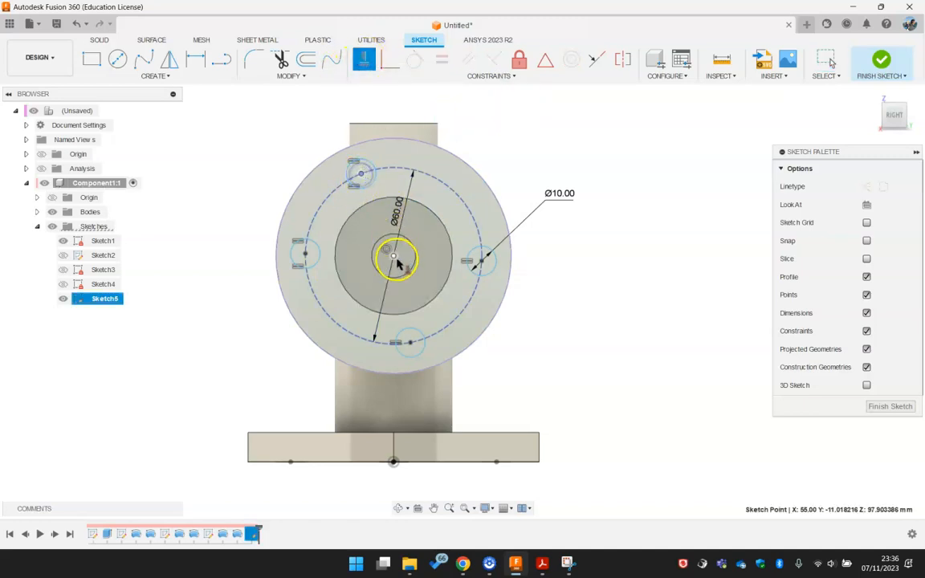
{"action": "left_click", "coordinate": [409, 343]}
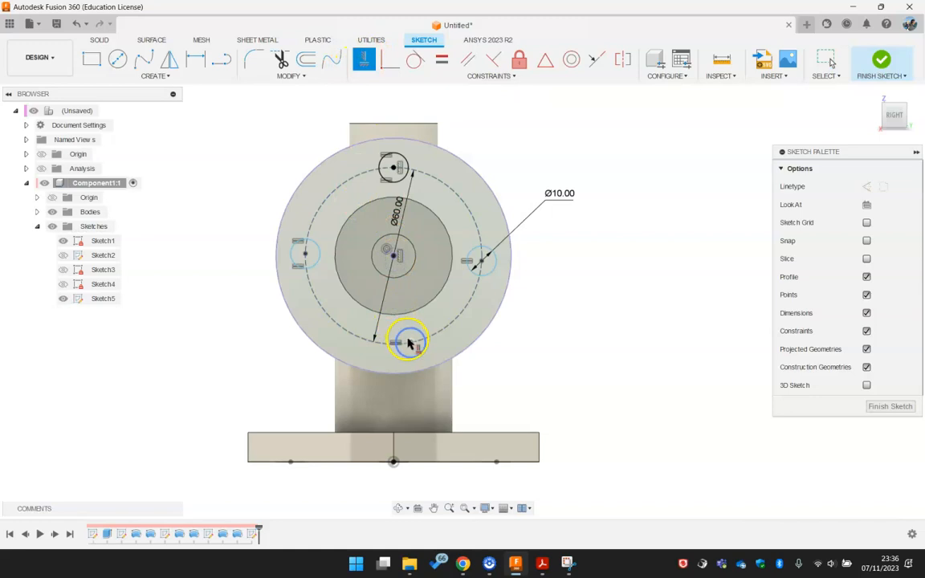
{"action": "left_click", "coordinate": [393, 256]}
{"action": "left_click", "coordinate": [304, 255]}
{"action": "left_click", "coordinate": [393, 256]}
{"action": "left_click", "coordinate": [480, 259]}
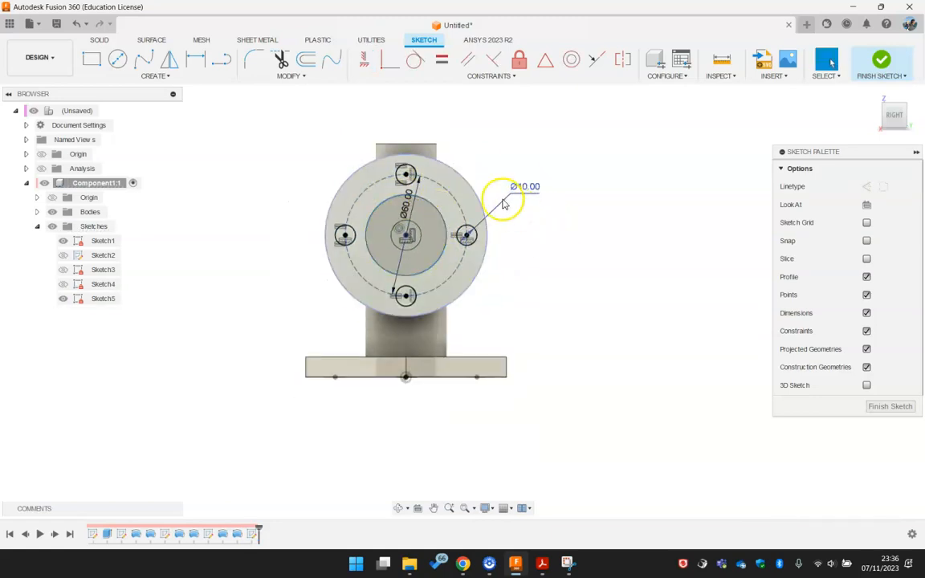
{"action": "right_click", "coordinate": [530, 215]}
{"action": "left_click", "coordinate": [882, 62]}
- Start an Extrude of the four small flange circles as a cut, pulled about 29 mm through the flange towards the central pipe
{"action": "middle_click_drag", "start_coordinate": [506, 209], "coordinate": [587, 218], "text": "shift"}
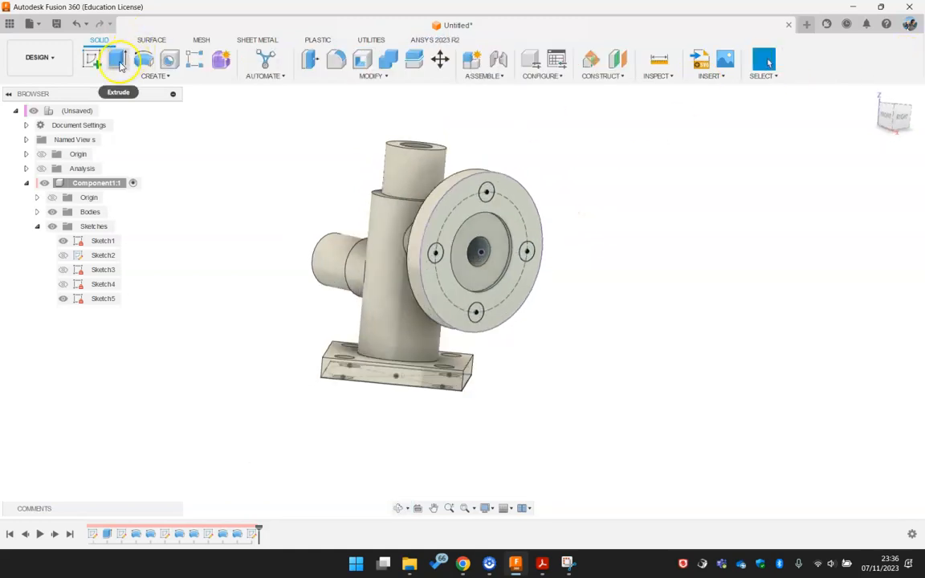
{"action": "left_click", "coordinate": [118, 61]}
{"action": "scroll", "coordinate": [459, 214], "scroll_direction": "up", "scroll_amount": 5}
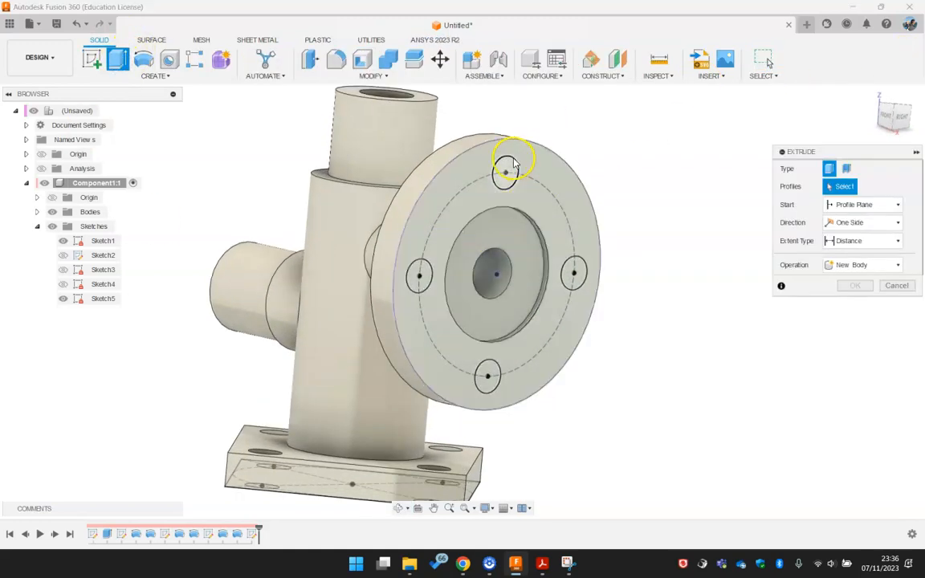
{"action": "left_click", "coordinate": [509, 169]}
{"action": "left_click", "coordinate": [575, 273]}
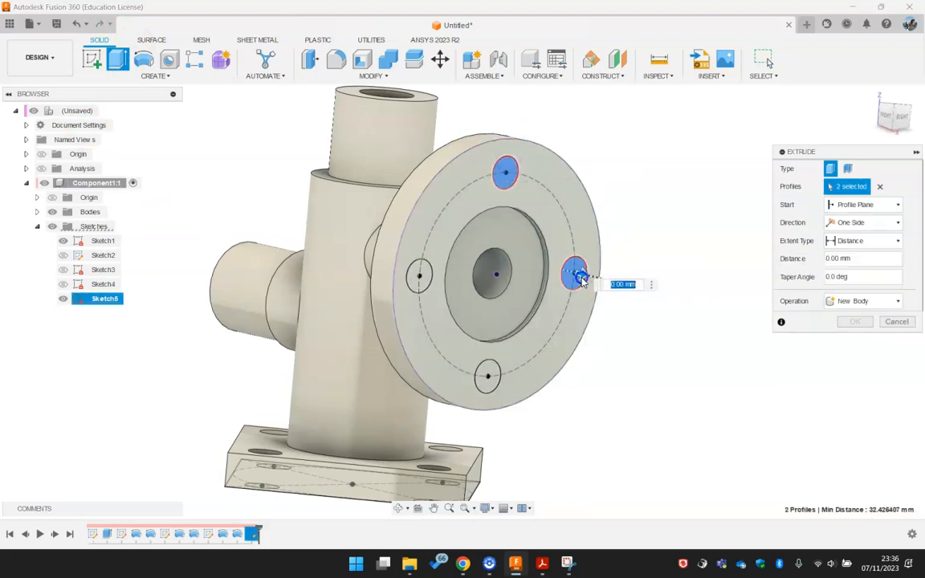
{"action": "left_click", "coordinate": [413, 276]}
{"action": "left_click", "coordinate": [486, 378]}
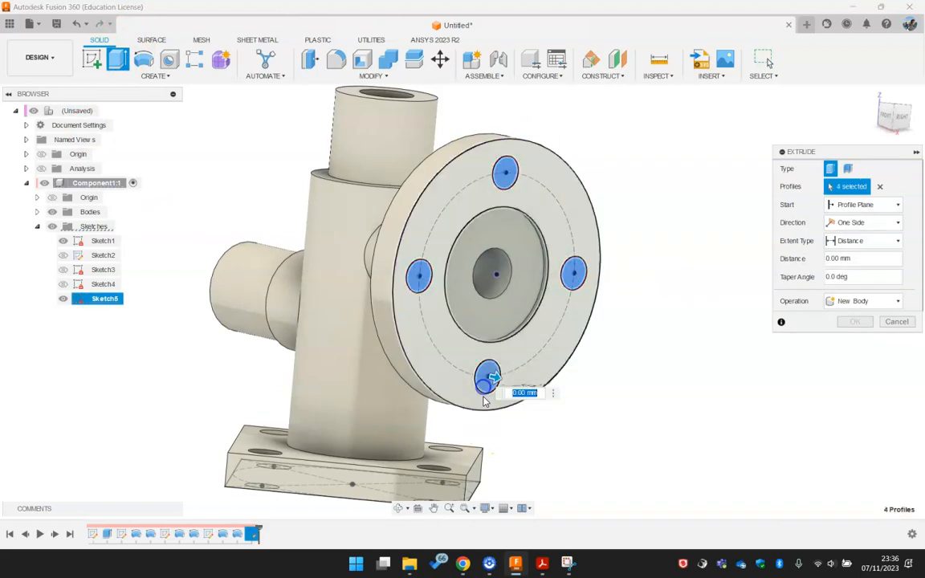
{"action": "left_click_drag", "start_coordinate": [494, 377], "coordinate": [351, 262]}
{"action": "middle_click_drag", "start_coordinate": [351, 263], "coordinate": [426, 323], "text": "shift"}
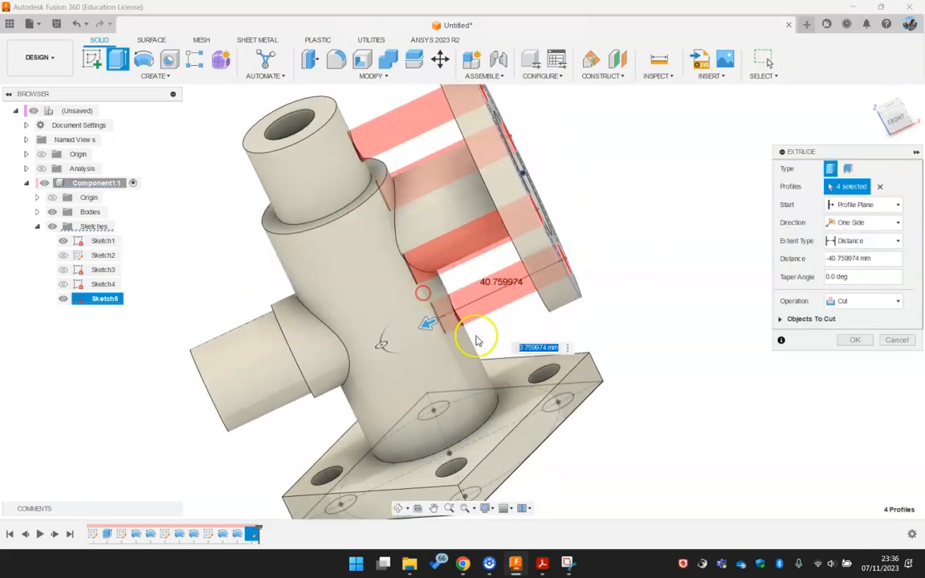
{"action": "left_click_drag", "start_coordinate": [426, 325], "coordinate": [464, 312]}
{"action": "middle_click_drag", "start_coordinate": [489, 213], "coordinate": [677, 262], "text": "shift"}
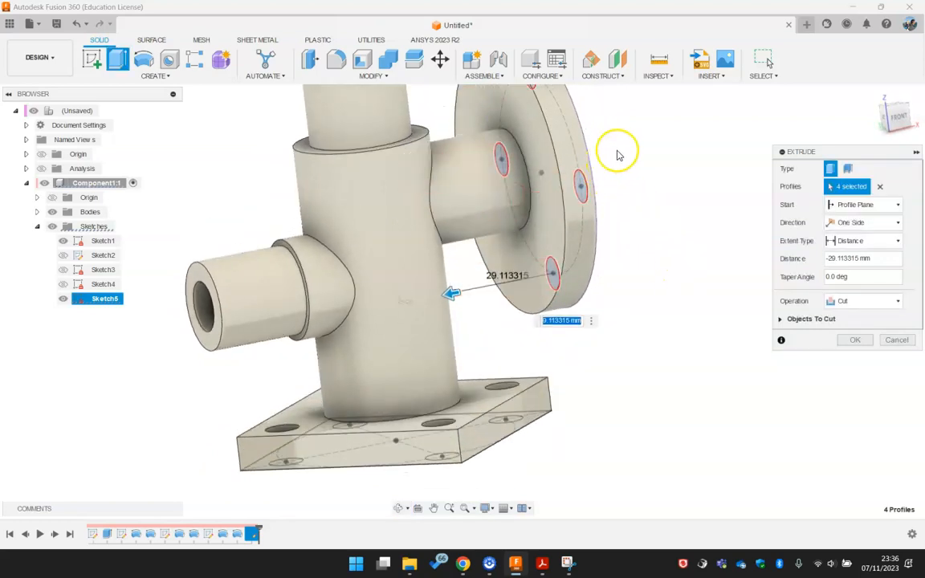
{"action": "middle_click_drag", "start_coordinate": [615, 151], "coordinate": [592, 202], "text": "shift"}
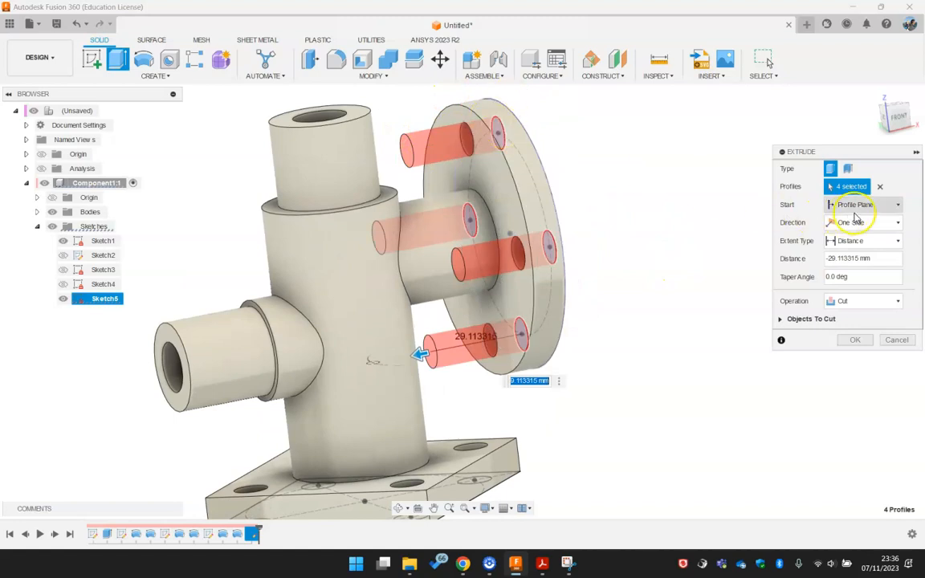
- Set the cut's extent type to To Object, ending at the flange's back face, and complete the four holes
{"action": "left_click", "coordinate": [869, 240]}
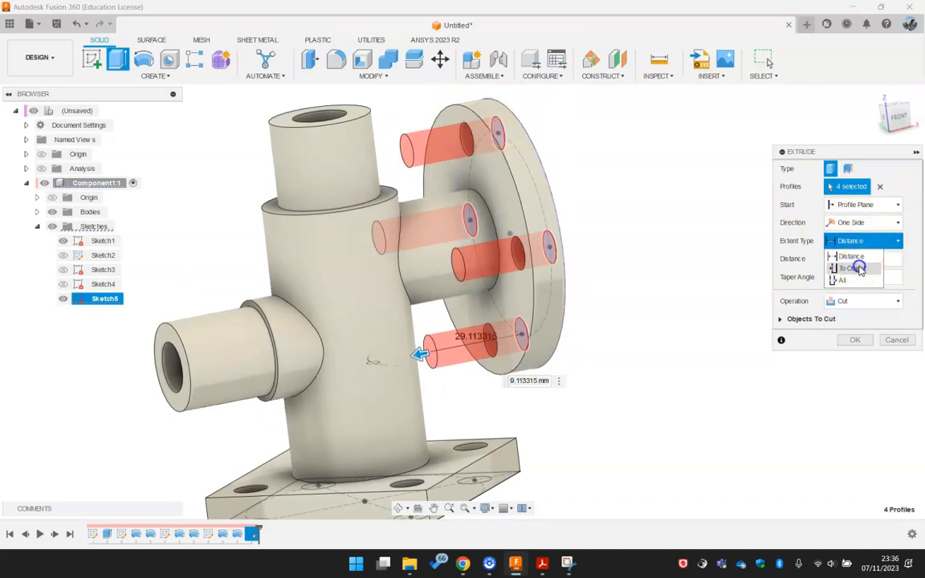
{"action": "left_click", "coordinate": [857, 269]}
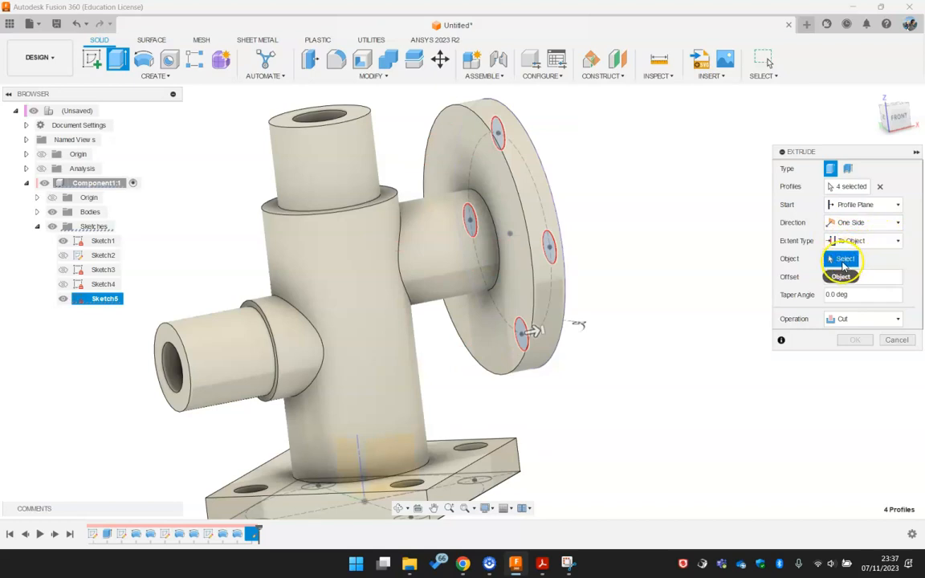
{"action": "left_click", "coordinate": [447, 134]}
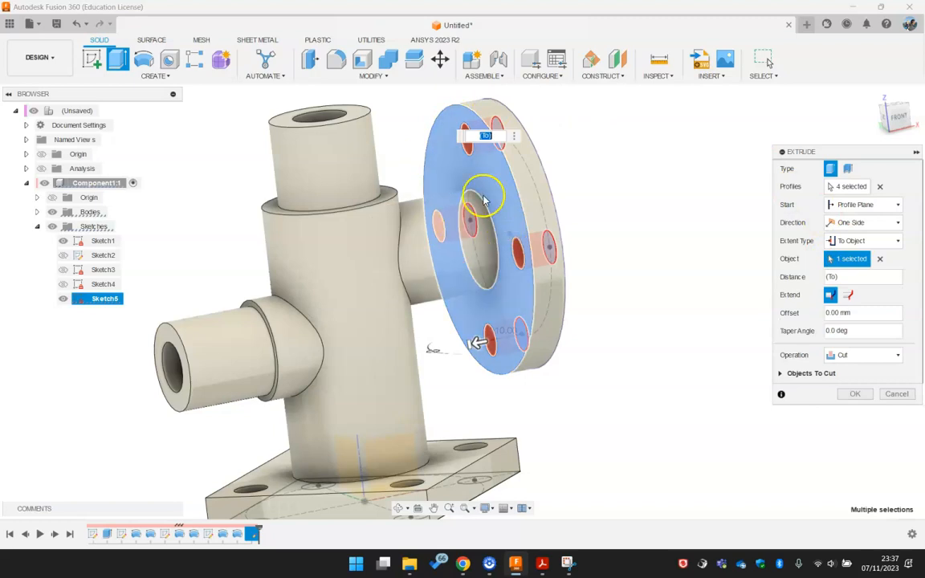
{"action": "left_click", "coordinate": [850, 395]}
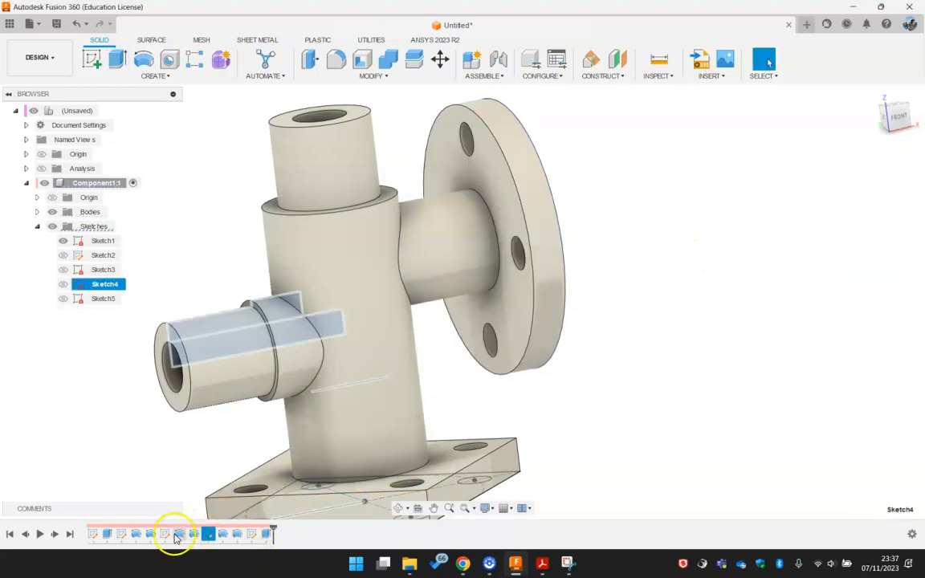
- Edit the side flange's profile sketch, set the flange thickness to 20 mm and finish the sketch
{"action": "right_click", "coordinate": [169, 539]}
{"action": "left_click", "coordinate": [182, 558]}
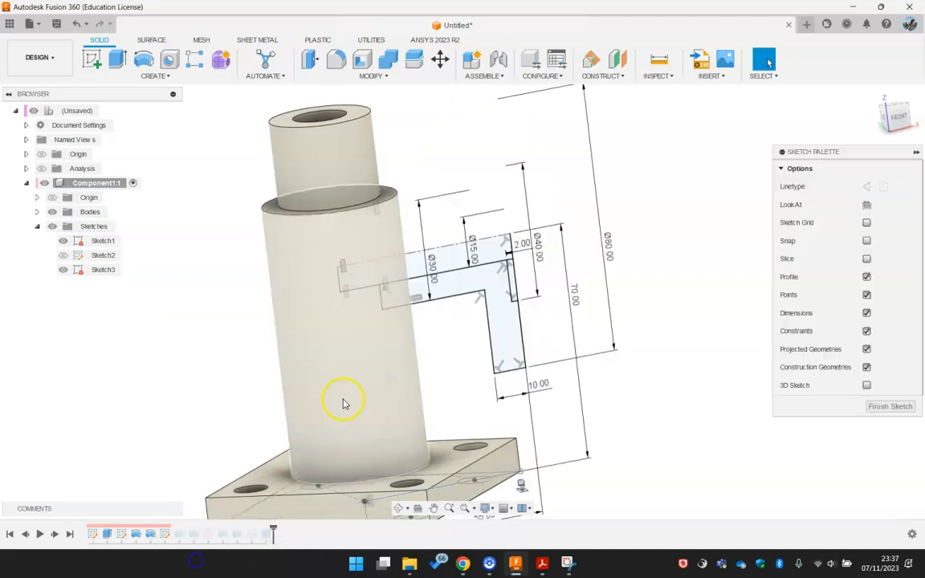
{"action": "double_click", "coordinate": [538, 383]}
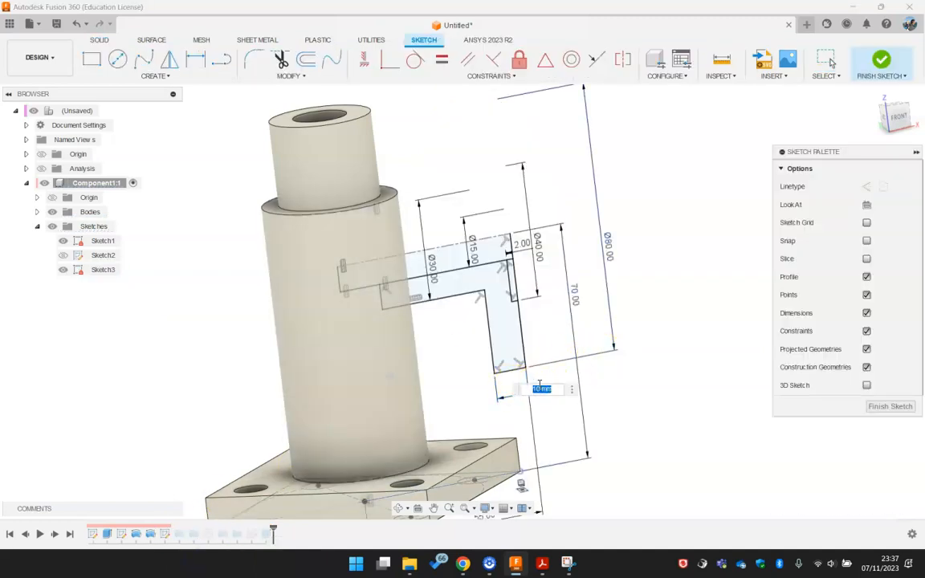
{"action": "key", "text": "Return"}
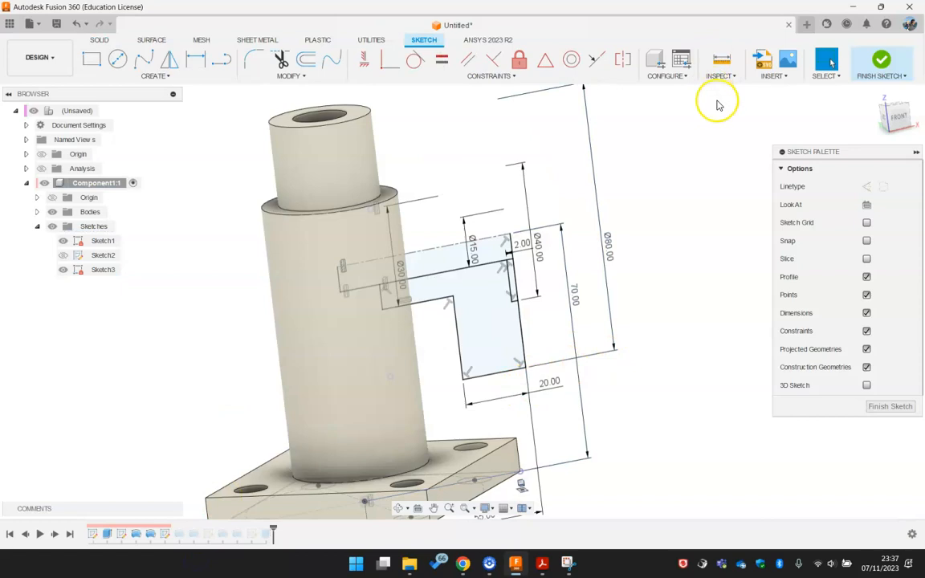
{"action": "left_click", "coordinate": [895, 55]}
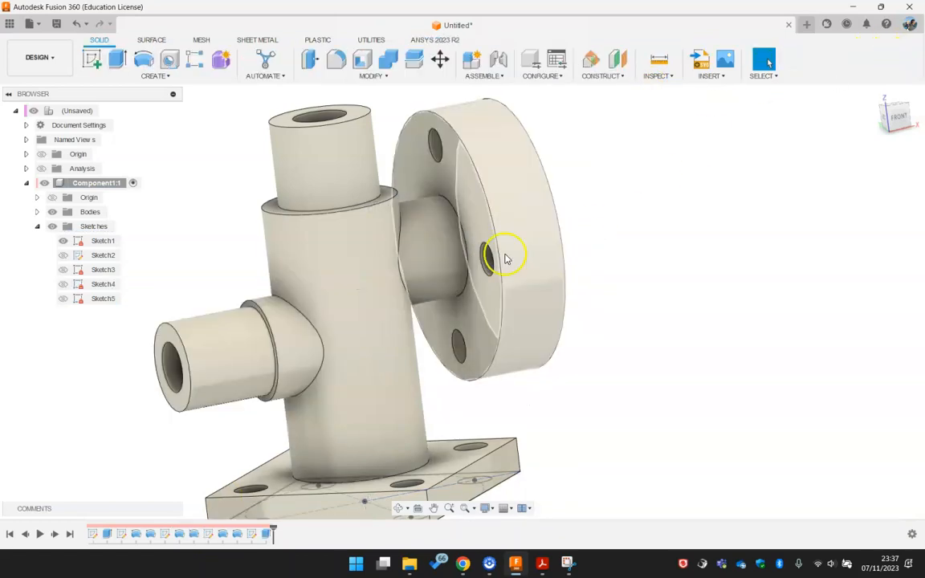
- Undo the flange thickness change in the profile sketch
{"action": "key", "text": "ctrl+z"}
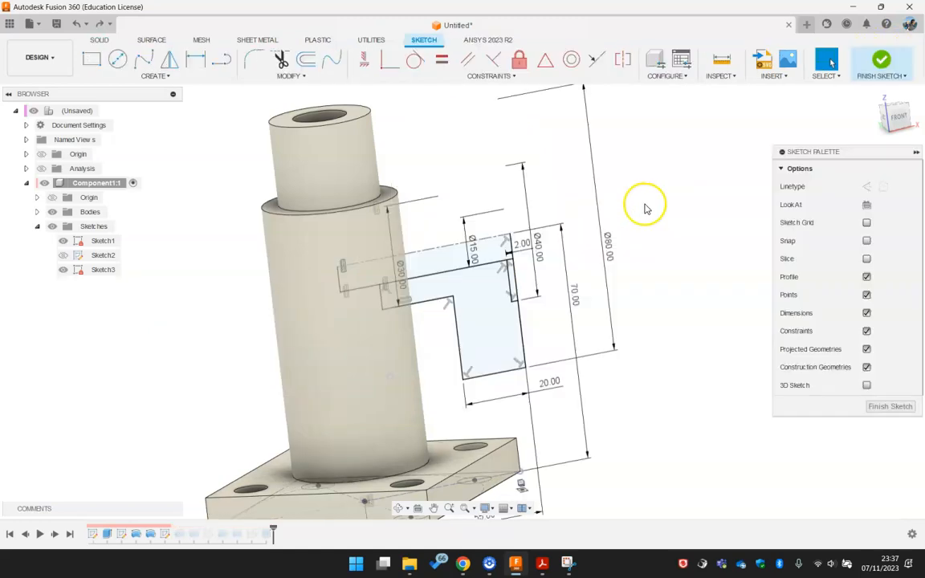
{"action": "key", "text": "ctrl+y"}
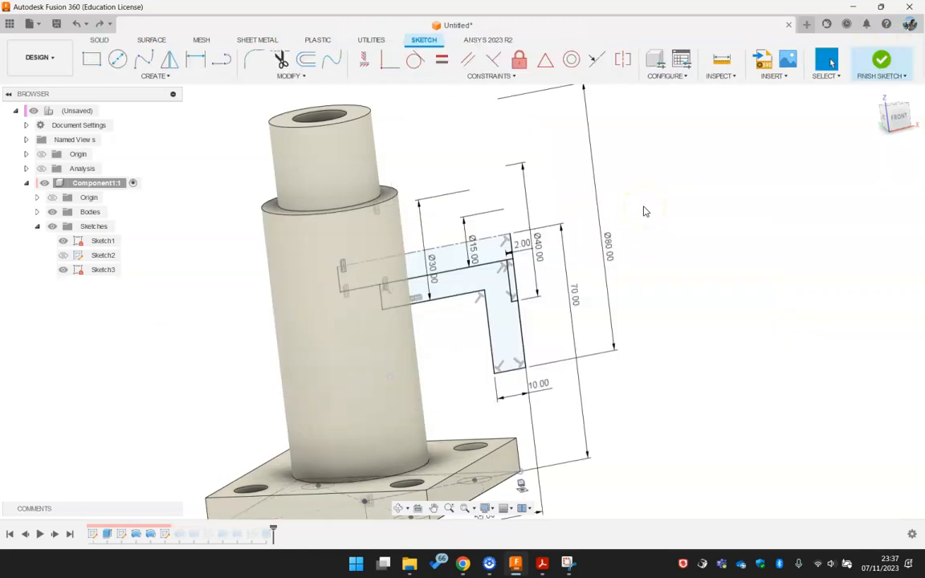
- Check the remaining features in the PDF drawing, return to the model and hide the base plate's sketch, Sketch1
{"action": "left_click", "coordinate": [549, 567]}
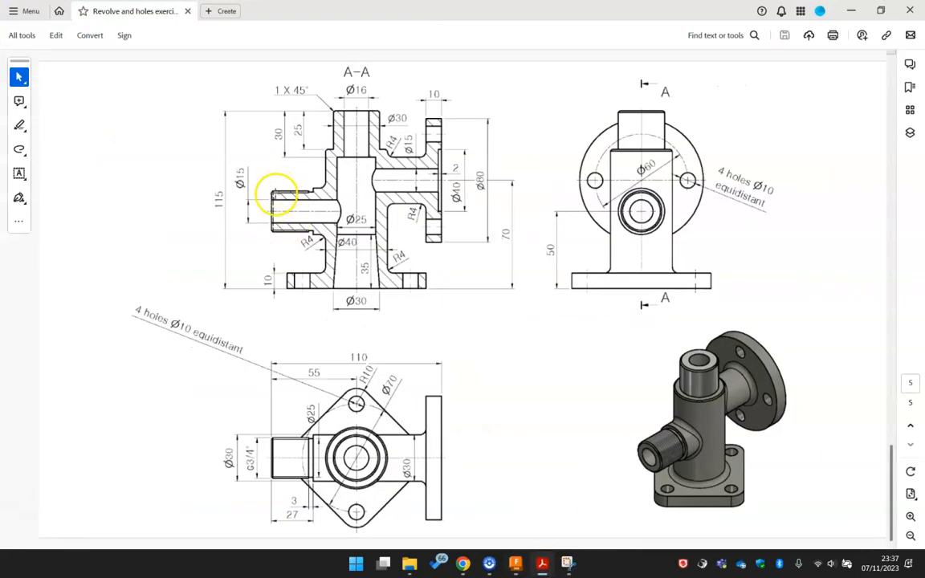
{"action": "left_click", "coordinate": [851, 10]}
{"action": "mouse_move", "coordinate": [257, 207]}
{"action": "middle_mouse_down", "text": "shift"}
{"action": "mouse_move", "coordinate": [296, 167]}
{"action": "mouse_move", "coordinate": [296, 192]}
{"action": "middle_mouse_up", "text": "shift"}
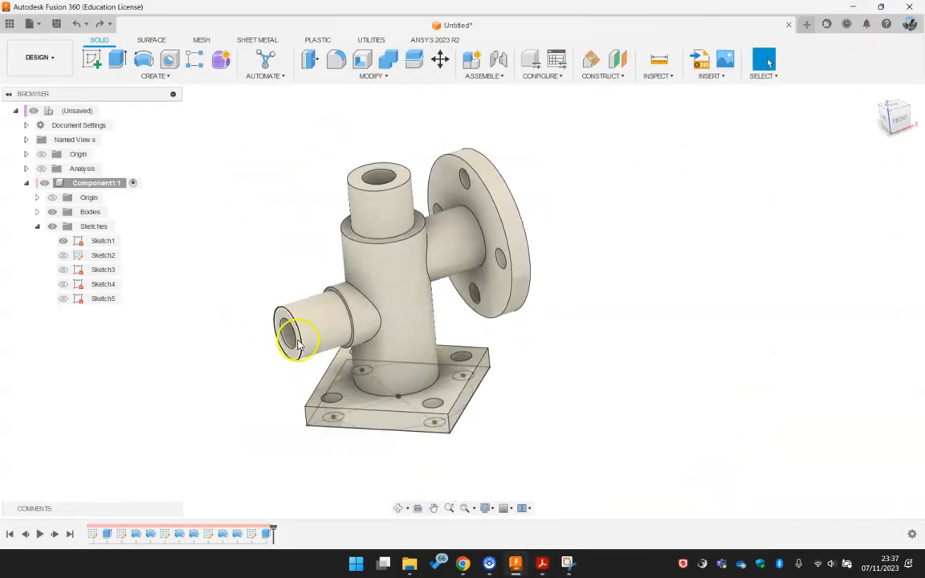
{"action": "left_click", "coordinate": [62, 240]}
{"action": "left_click", "coordinate": [271, 209]}
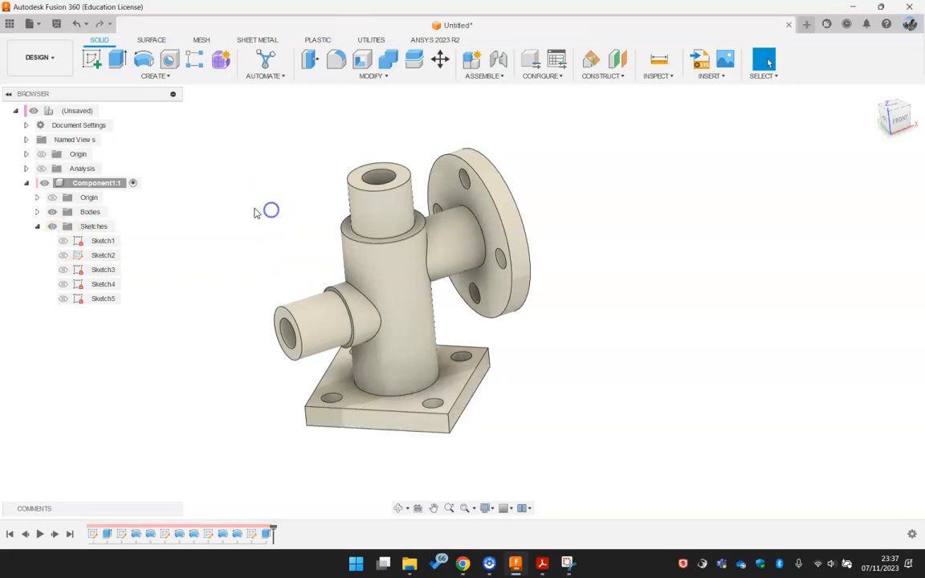
- Add a full-length, right-hand M27x3 ISO Metric profile thread, class 6g and not modeled, to the side branch's outer face
{"action": "left_click", "coordinate": [184, 78]}
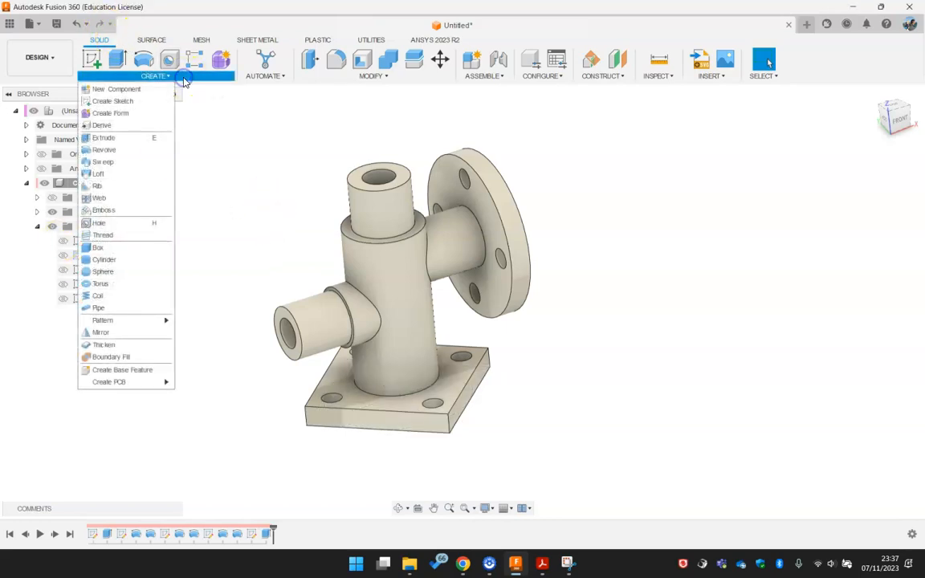
{"action": "left_click", "coordinate": [121, 238]}
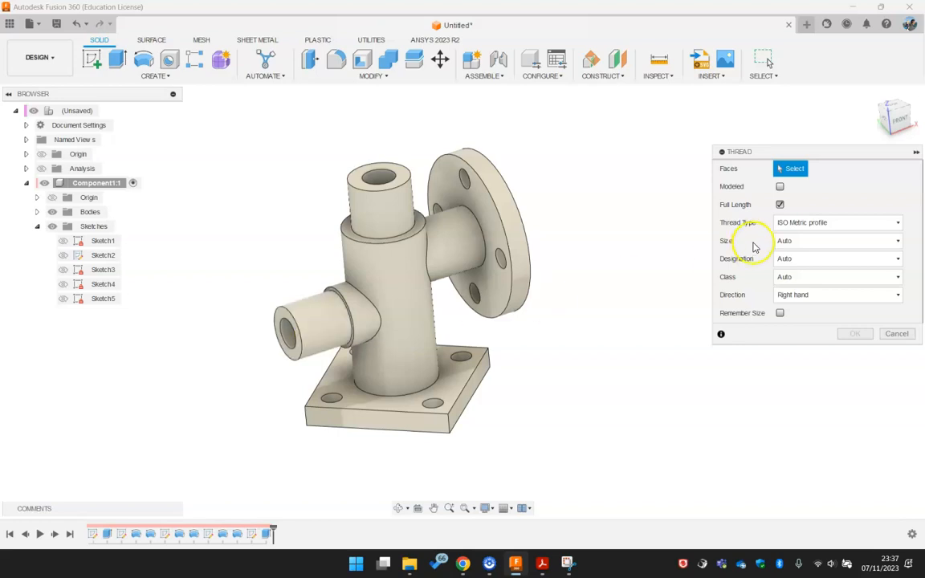
{"action": "left_click", "coordinate": [309, 313]}
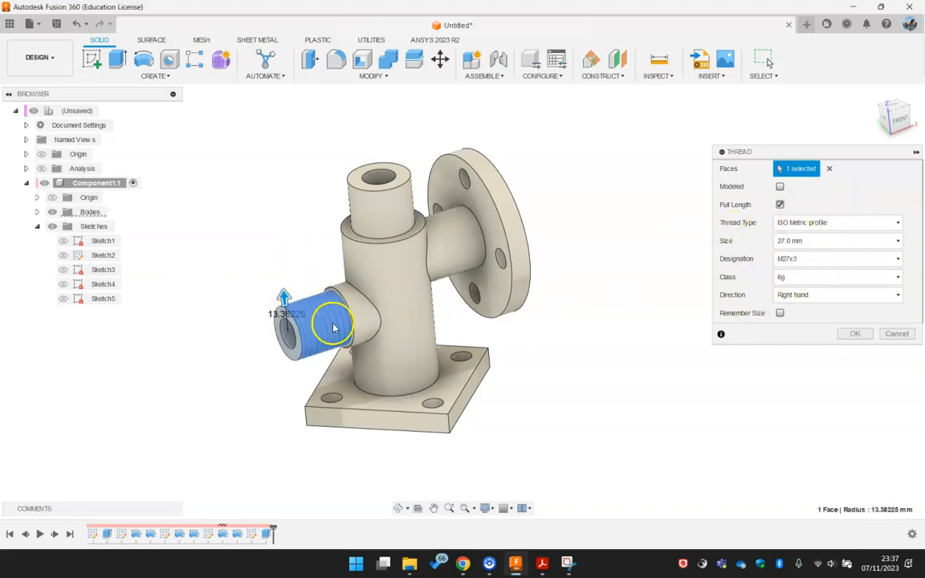
{"action": "scroll", "coordinate": [310, 317], "scroll_direction": "up", "scroll_amount": 4}
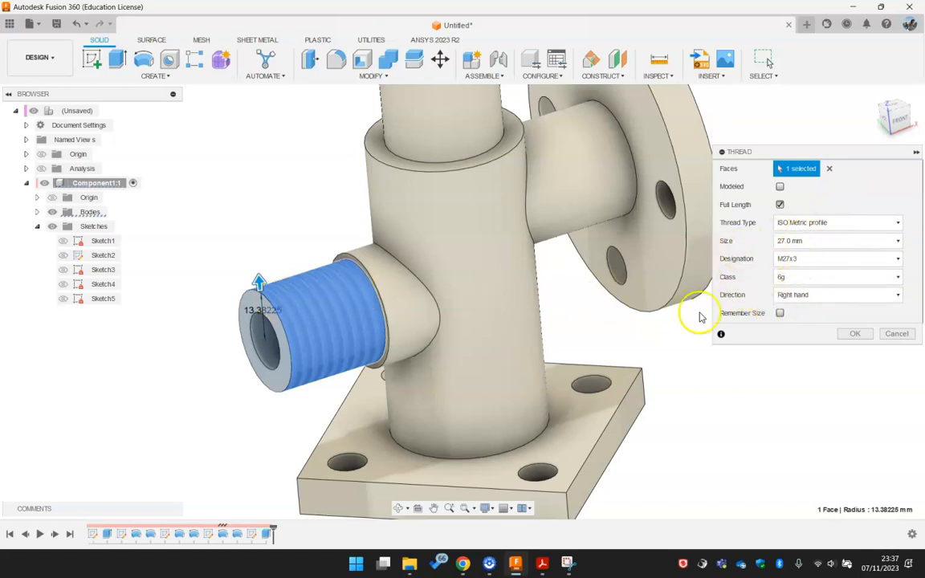
{"action": "left_click", "coordinate": [899, 295]}
{"action": "left_click", "coordinate": [878, 311]}
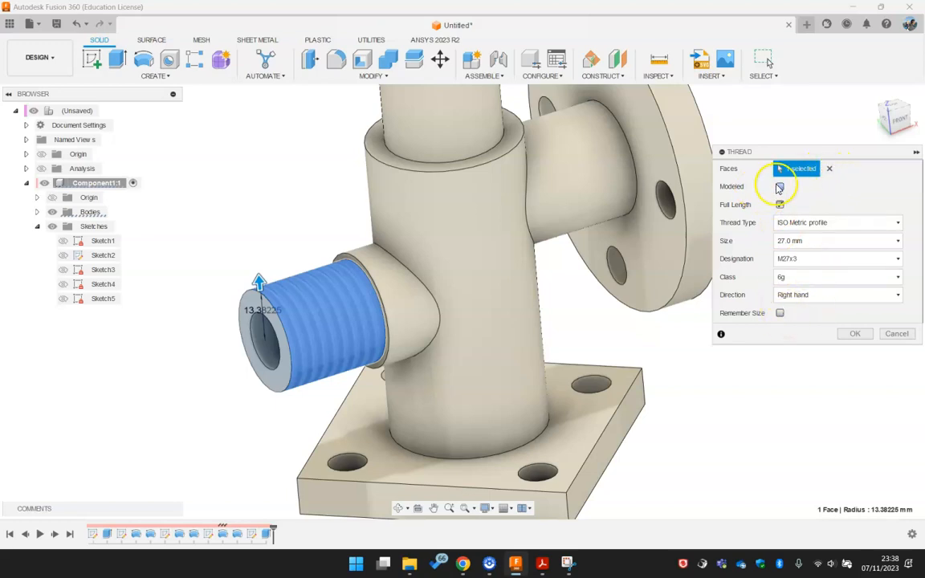
{"action": "left_click", "coordinate": [779, 187]}
{"action": "left_click", "coordinate": [780, 188]}
{"action": "mouse_move", "coordinate": [186, 312]}
{"action": "middle_mouse_down", "text": "shift"}
{"action": "mouse_move", "coordinate": [221, 347]}
{"action": "mouse_move", "coordinate": [191, 325]}
{"action": "middle_mouse_up", "text": "shift"}
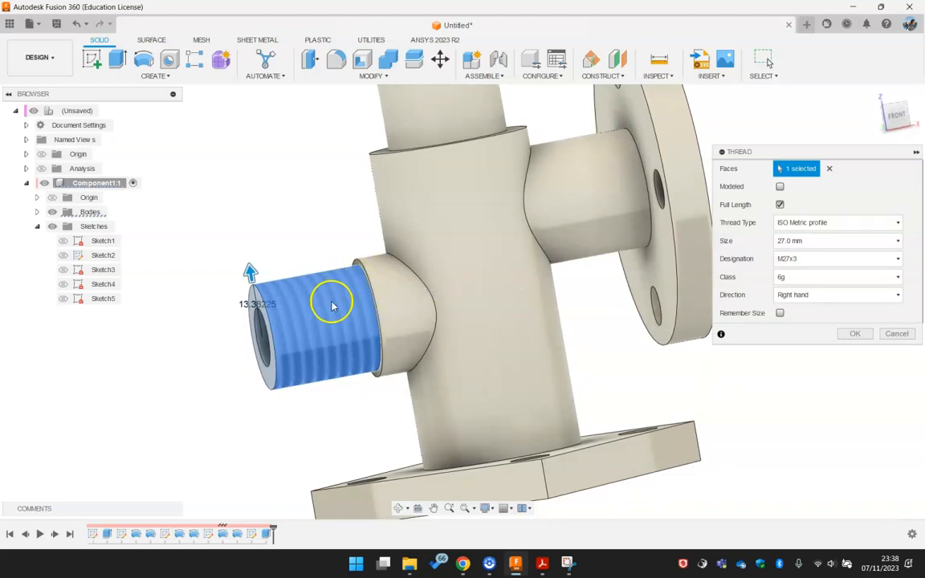
{"action": "middle_click_drag", "start_coordinate": [342, 311], "coordinate": [557, 351], "text": "shift"}
{"action": "left_click", "coordinate": [855, 334]}
{"action": "middle_click_drag", "start_coordinate": [196, 250], "coordinate": [229, 190], "text": "shift"}
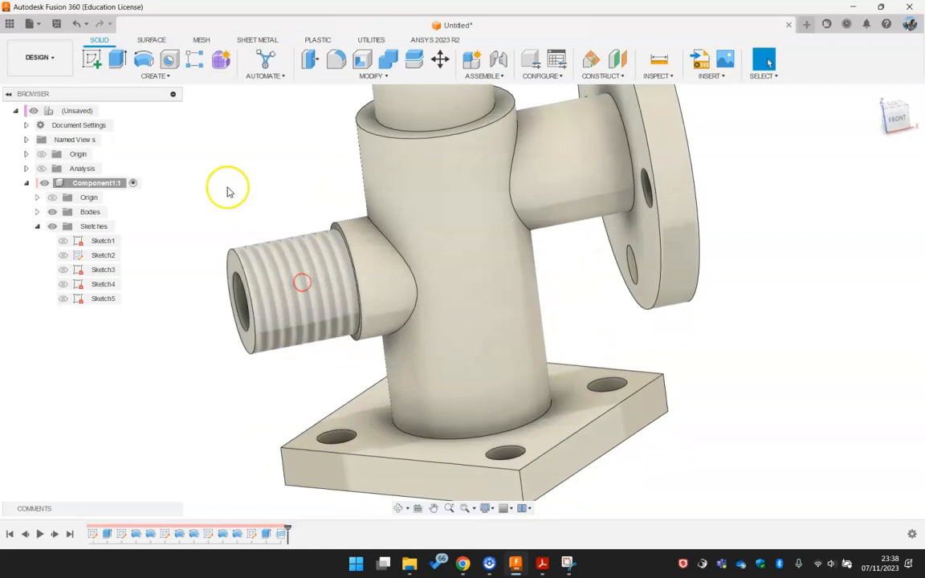
{"action": "left_click", "coordinate": [281, 537]}
{"action": "right_click", "coordinate": [280, 537]}
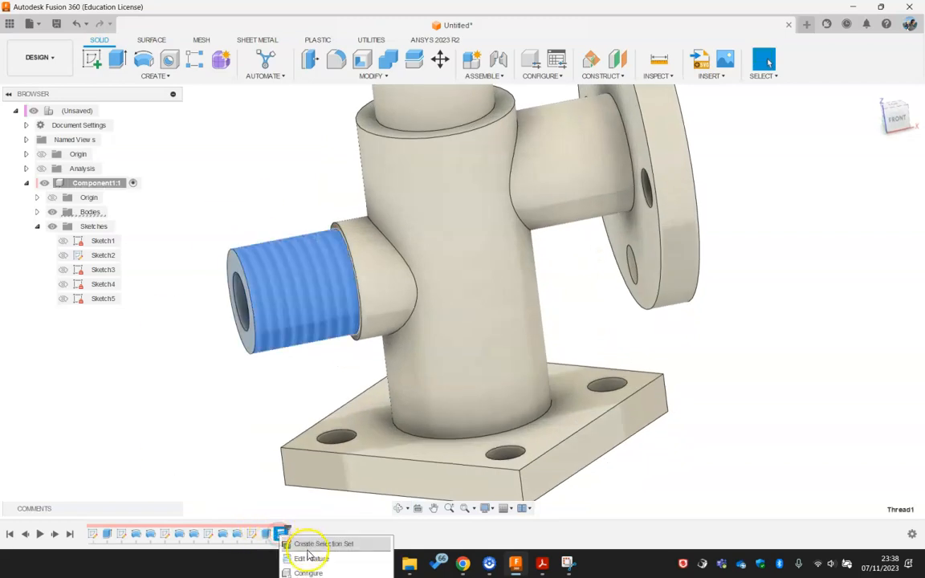
{"action": "left_click", "coordinate": [306, 555]}
{"action": "left_click_drag", "start_coordinate": [233, 241], "coordinate": [234, 213]}
{"action": "left_click", "coordinate": [896, 334]}
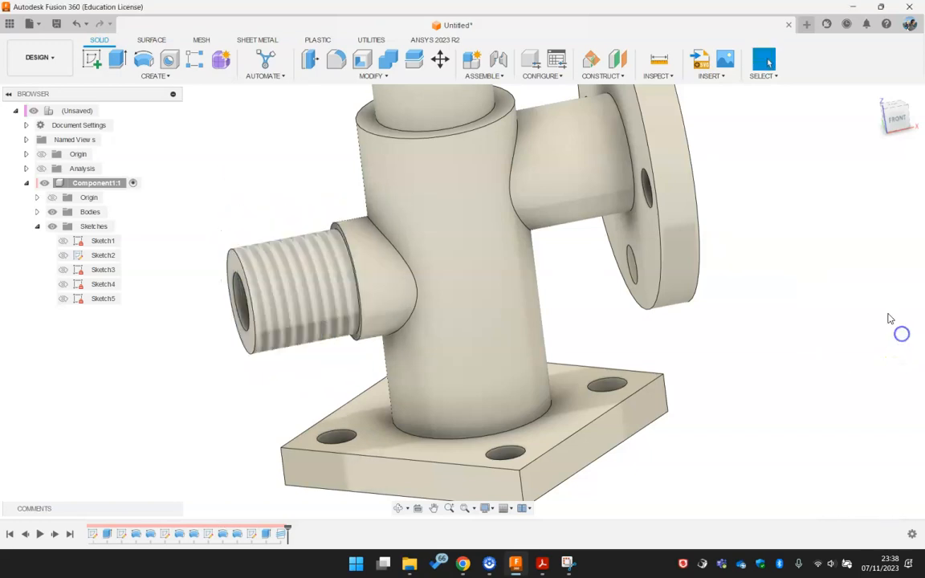
- Edit the side branch's thread, try the Modeled option and switch it back off before accepting the feature
{"action": "right_click", "coordinate": [283, 536]}
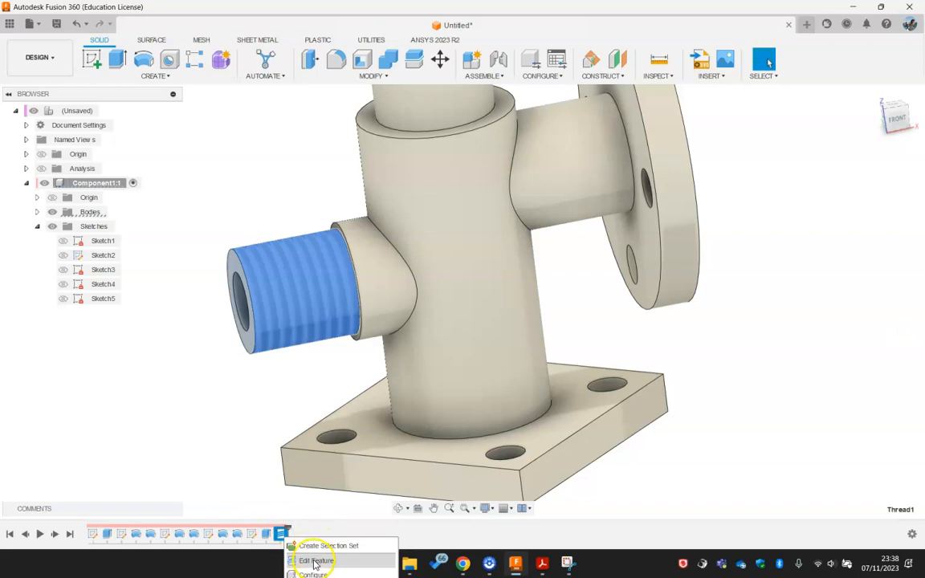
{"action": "left_click", "coordinate": [307, 557]}
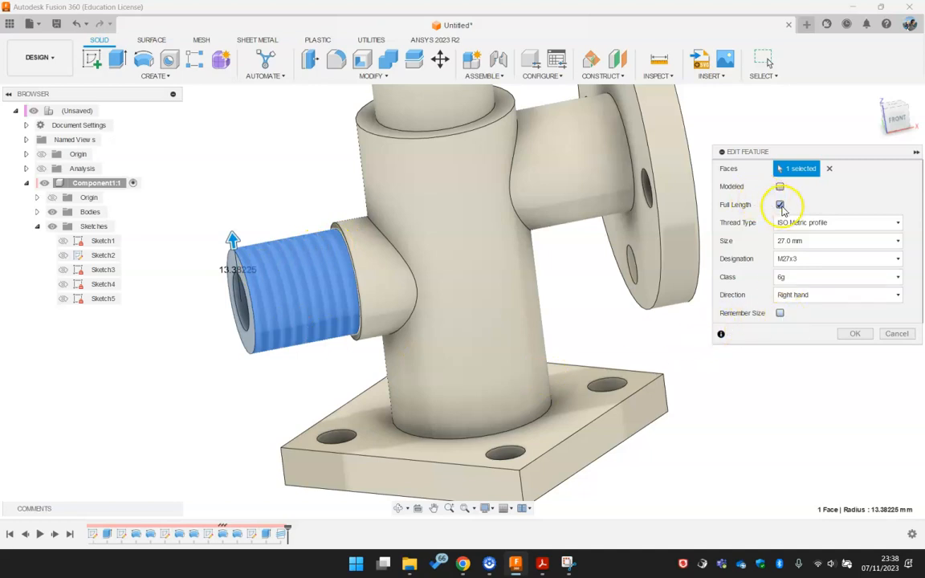
{"action": "left_click", "coordinate": [779, 187]}
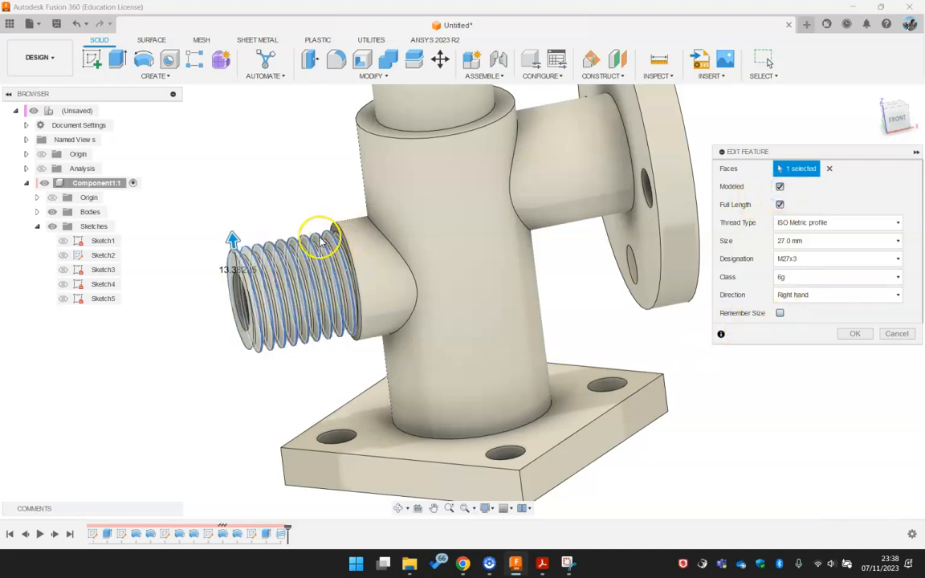
{"action": "scroll", "coordinate": [301, 268], "scroll_direction": "up", "scroll_amount": 3}
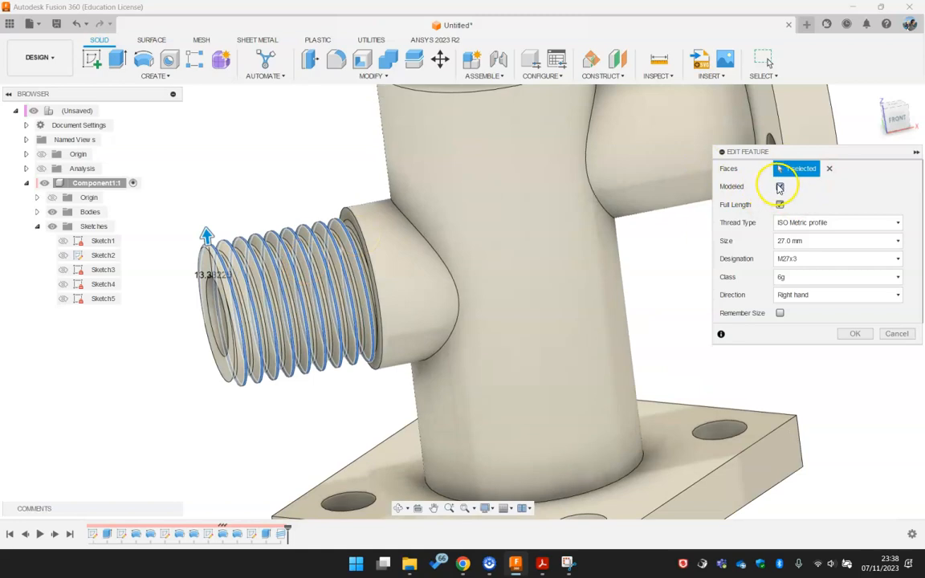
{"action": "left_click", "coordinate": [780, 187]}
{"action": "left_click", "coordinate": [856, 333]}
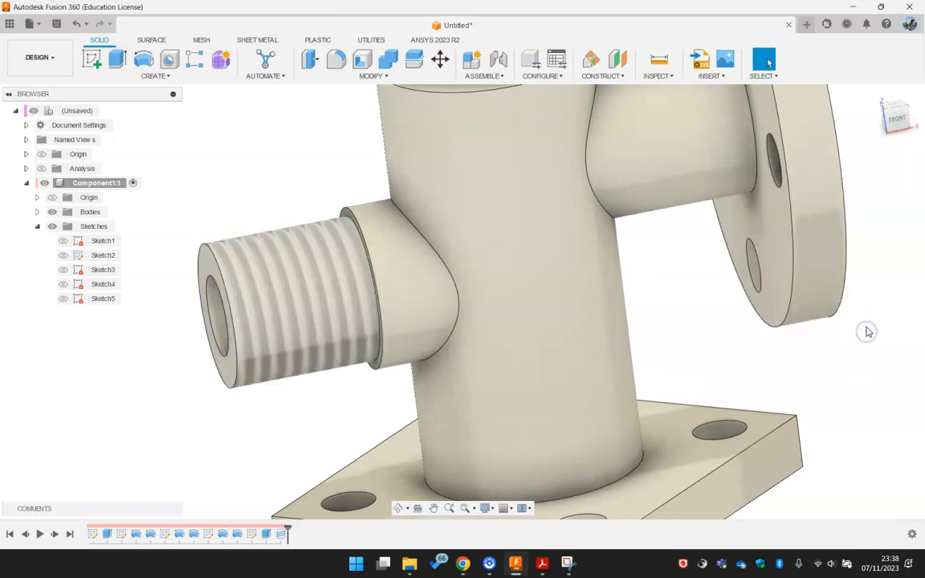
{"action": "middle_click_drag", "start_coordinate": [265, 271], "coordinate": [271, 304], "text": "shift"}
{"action": "scroll", "coordinate": [241, 370], "scroll_direction": "down", "scroll_amount": 3}
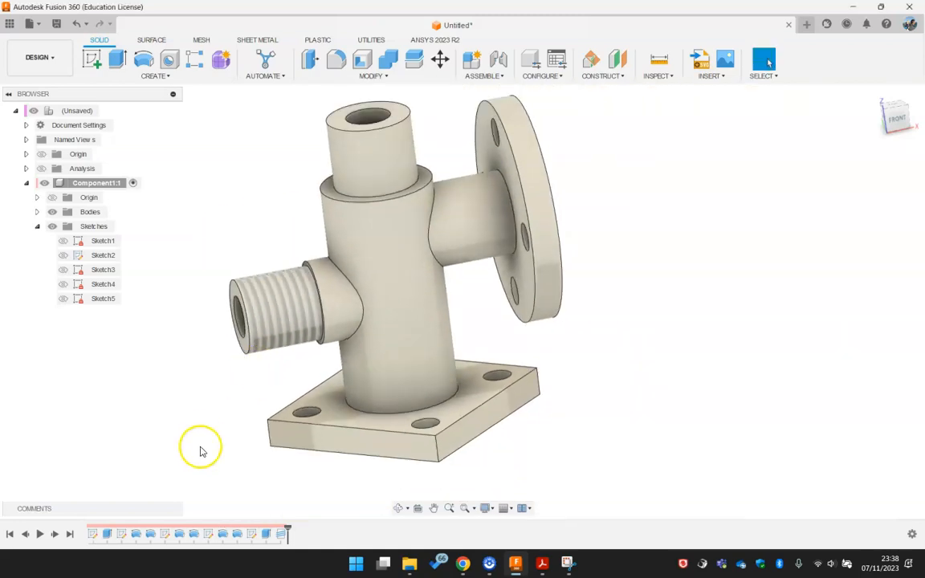
{"action": "right_click", "coordinate": [283, 534]}
{"action": "left_click", "coordinate": [310, 558]}
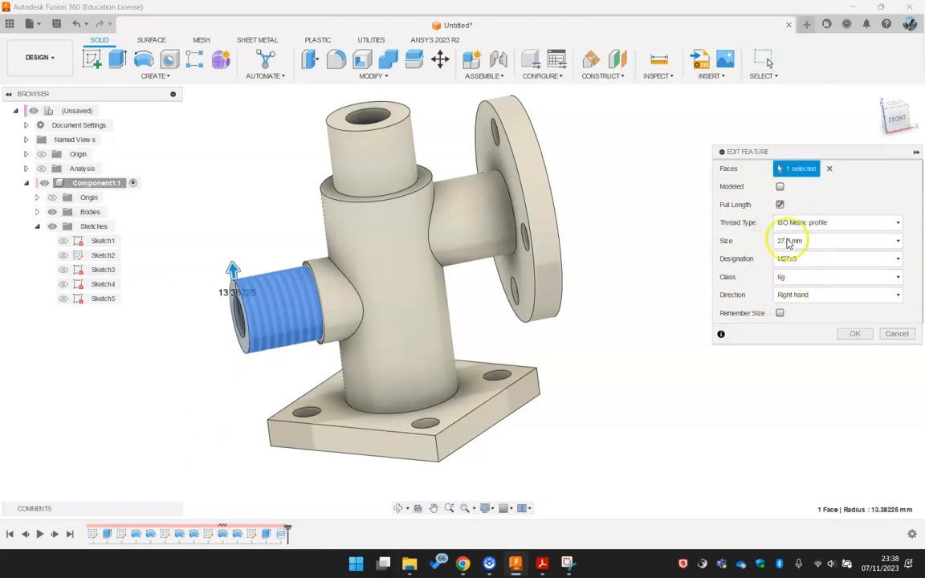
{"action": "left_click", "coordinate": [894, 335]}
{"action": "middle_click_drag", "start_coordinate": [242, 289], "coordinate": [318, 351], "text": "shift"}
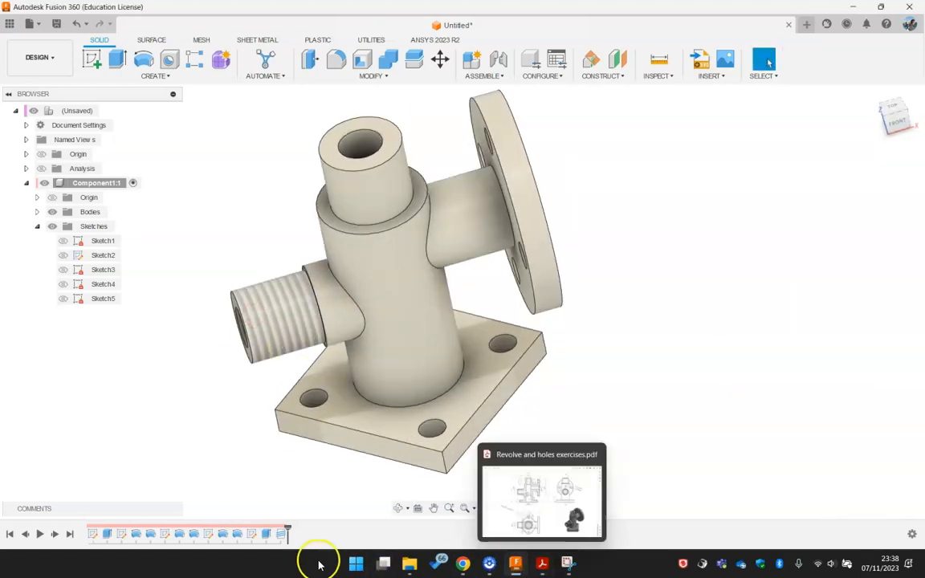
- Check the PDF drawing and the annotated Snipping Tool picture for the remaining edge features and return to the Fusion 360 model
{"action": "left_click", "coordinate": [542, 563]}
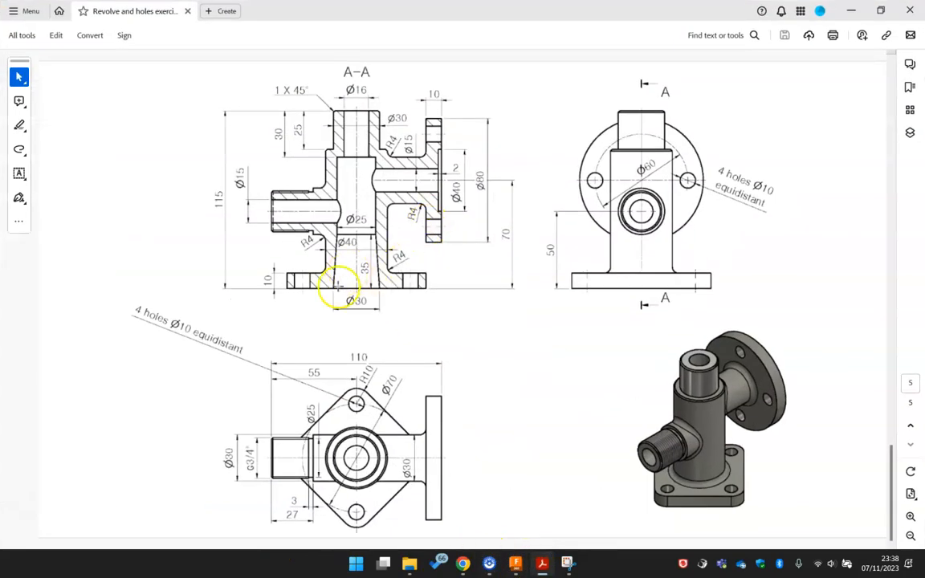
{"action": "left_click", "coordinate": [567, 562]}
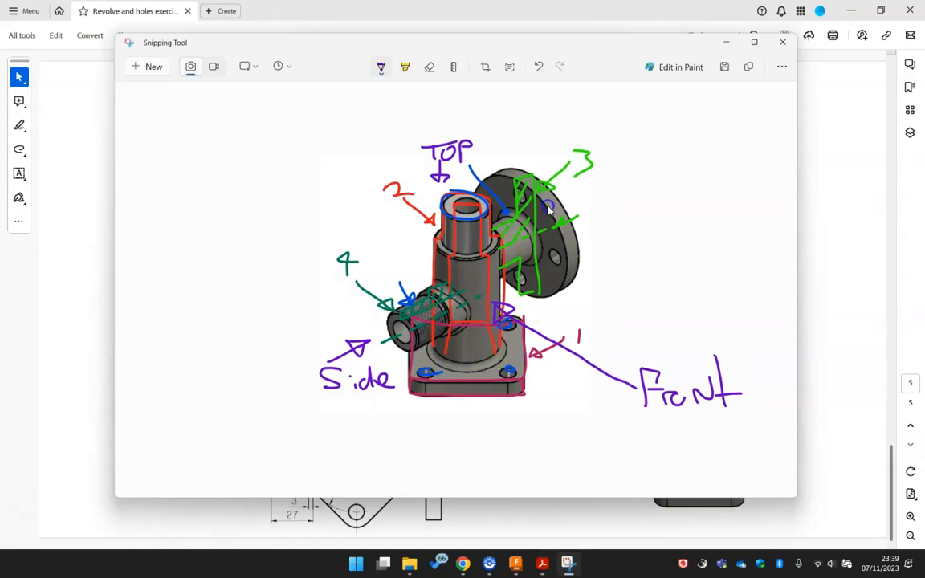
{"action": "left_click", "coordinate": [702, 8]}
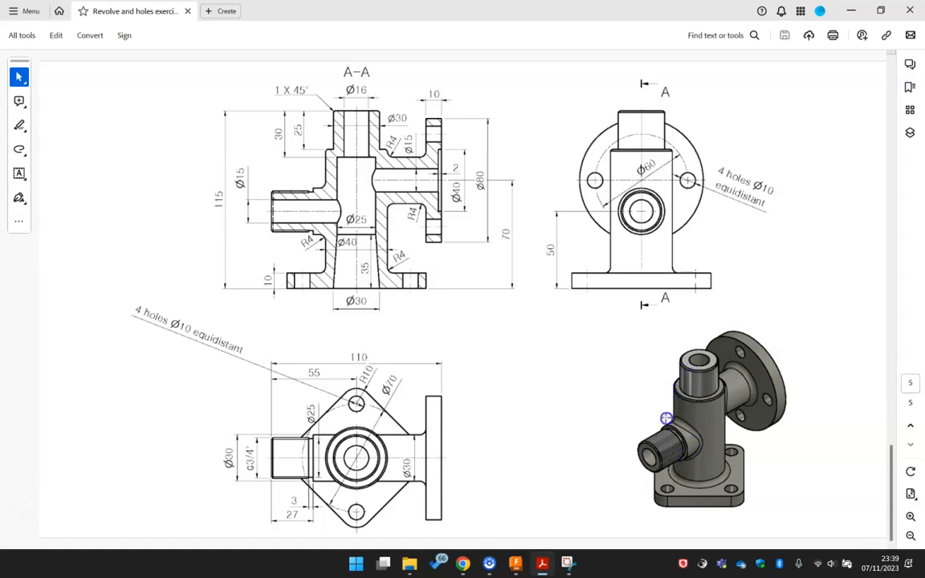
{"action": "left_click", "coordinate": [850, 9]}
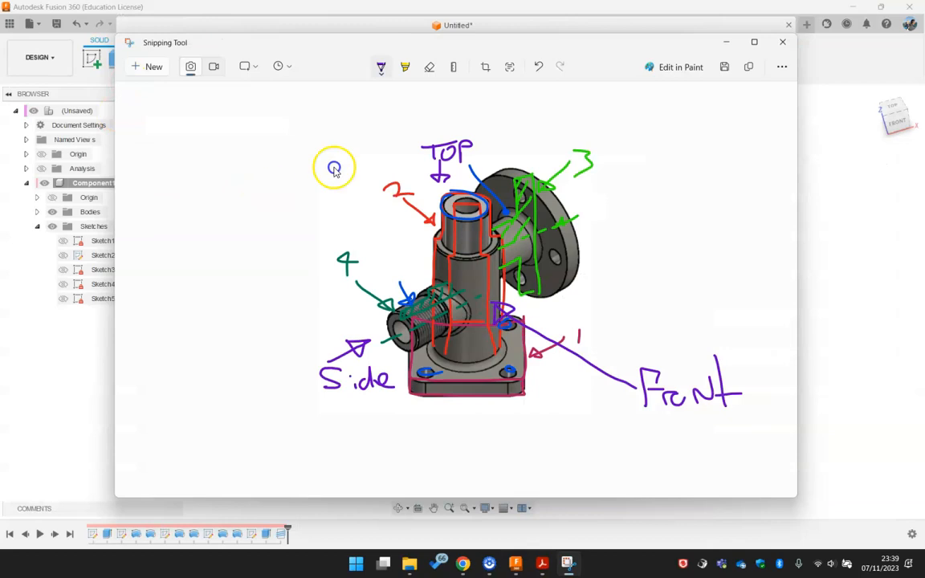
{"action": "left_click", "coordinate": [733, 42]}
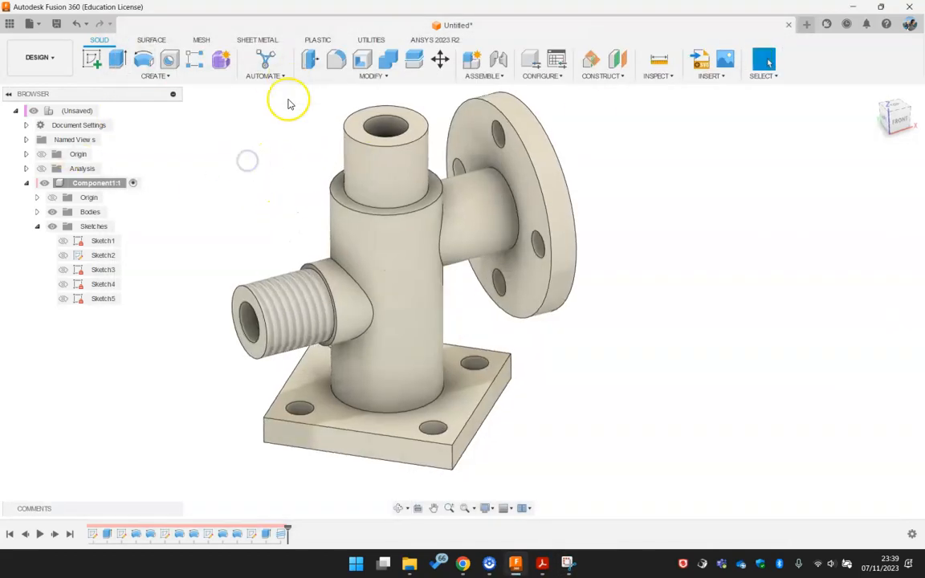
- Try a 45 mm equal-distance chamfer on the upper pipe's outer rim, the main cylinder's top shoulder and the threaded branch's end edge
{"action": "left_click", "coordinate": [372, 78]}
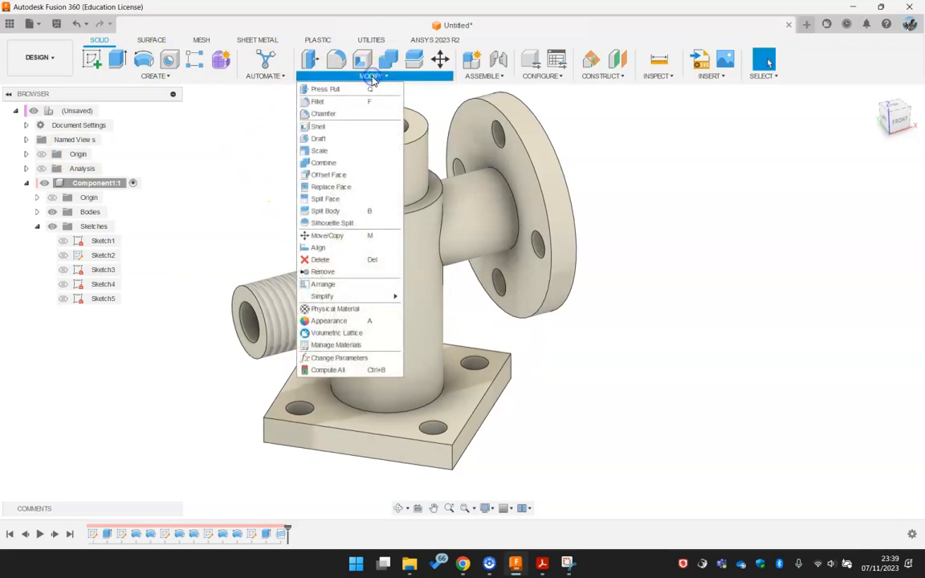
{"action": "left_click", "coordinate": [333, 115]}
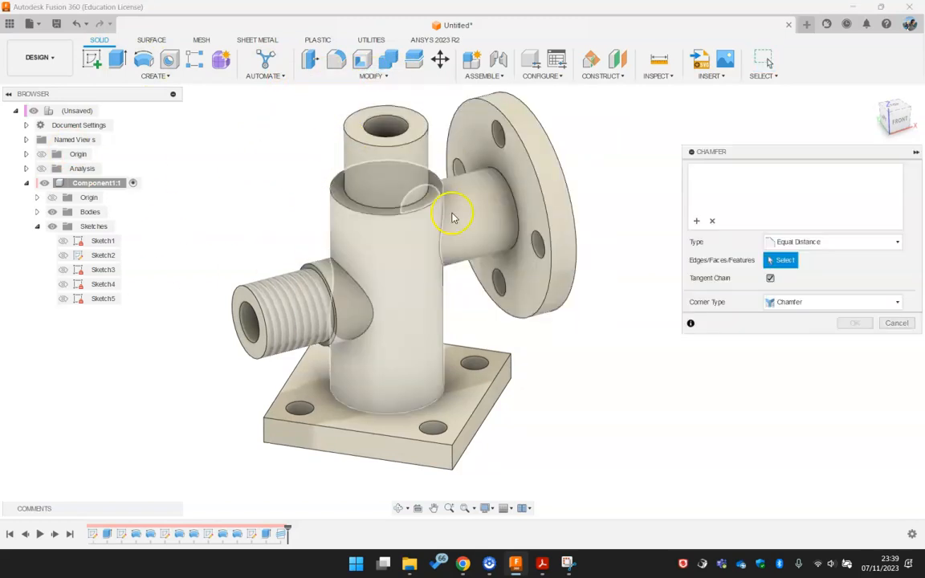
{"action": "left_click", "coordinate": [354, 140]}
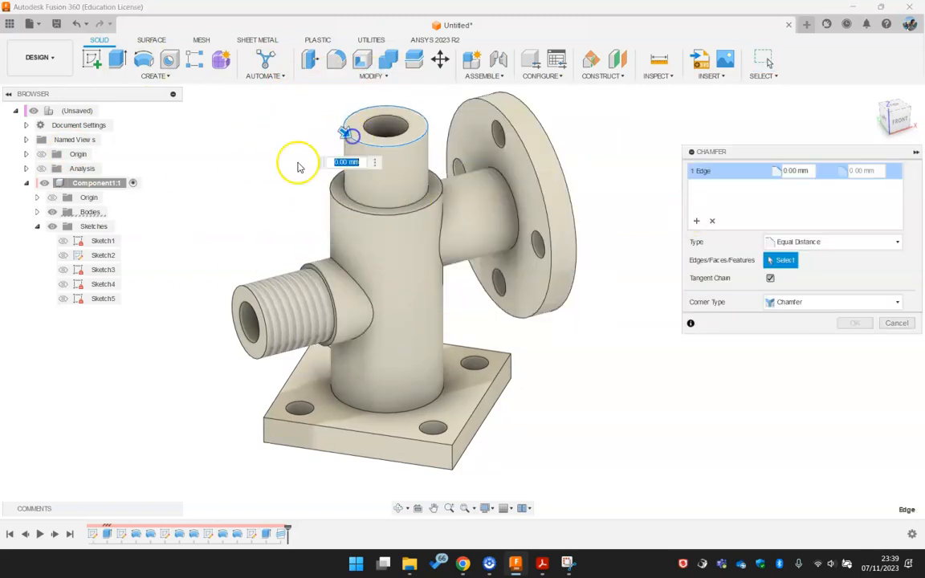
{"action": "left_click", "coordinate": [362, 207]}
{"action": "left_click", "coordinate": [234, 289]}
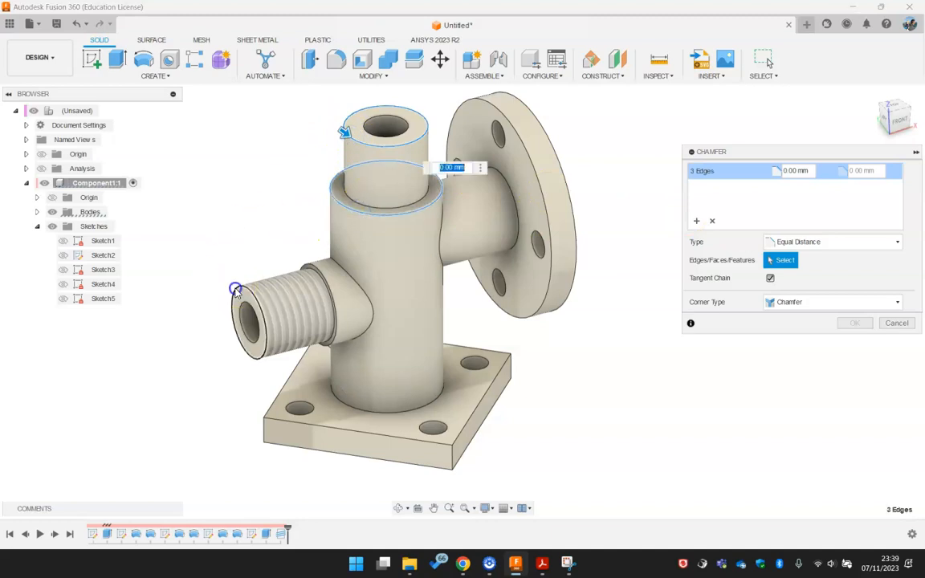
{"action": "key", "text": "Return"}
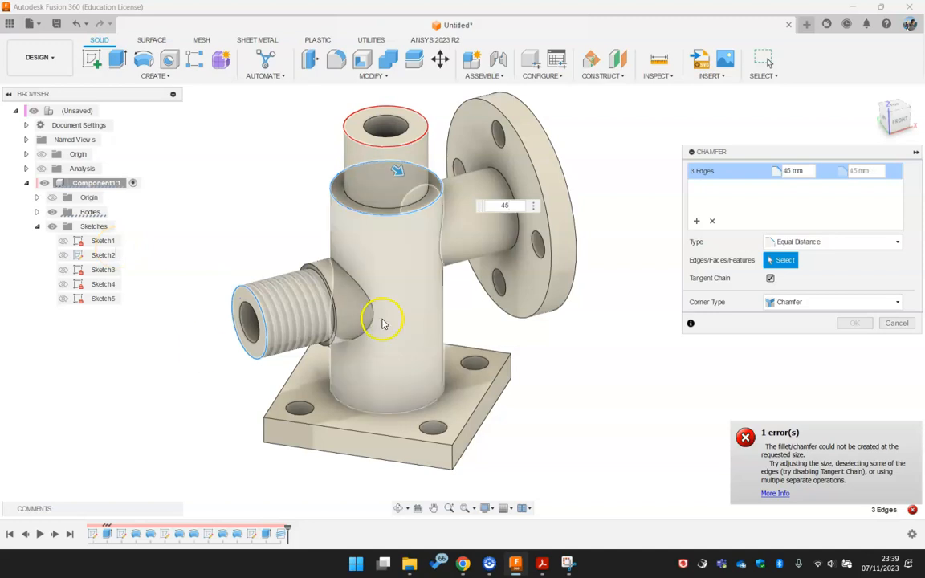
- Set the three-edge chamfer to 1 mm, change its type to Distance and Angle at 45 degrees, and complete it
{"action": "left_click", "coordinate": [809, 172]}
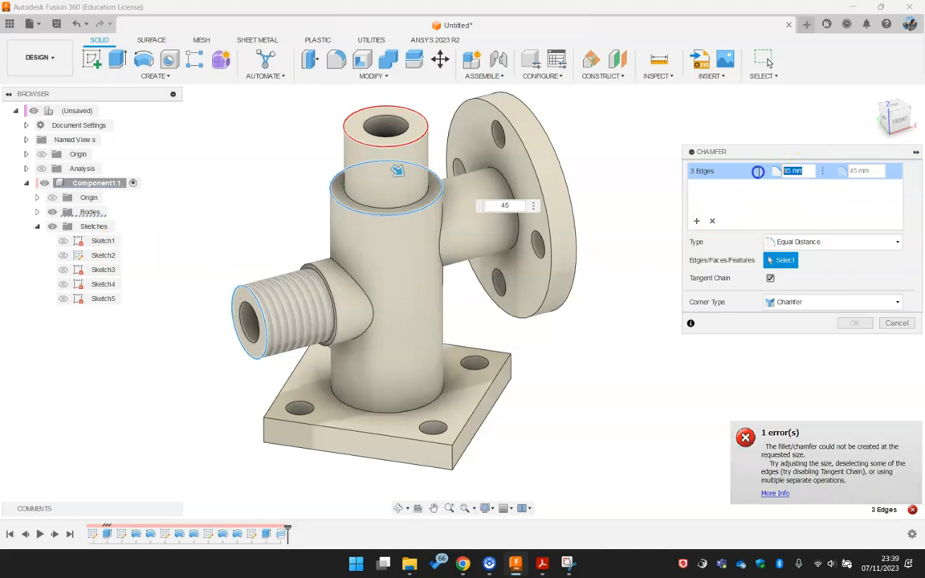
{"action": "key", "text": "ctrl+a"}
{"action": "type", "text": "1"}
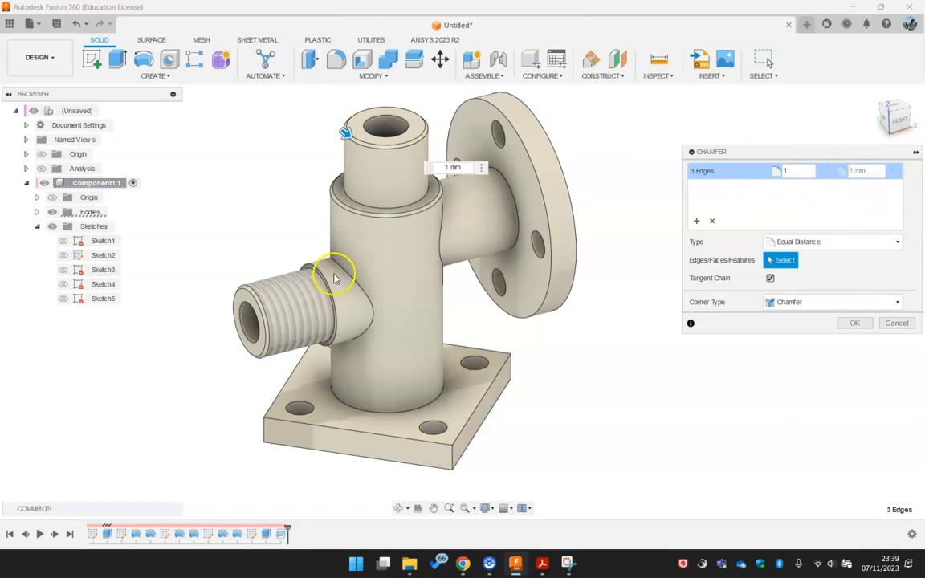
{"action": "left_click", "coordinate": [837, 242]}
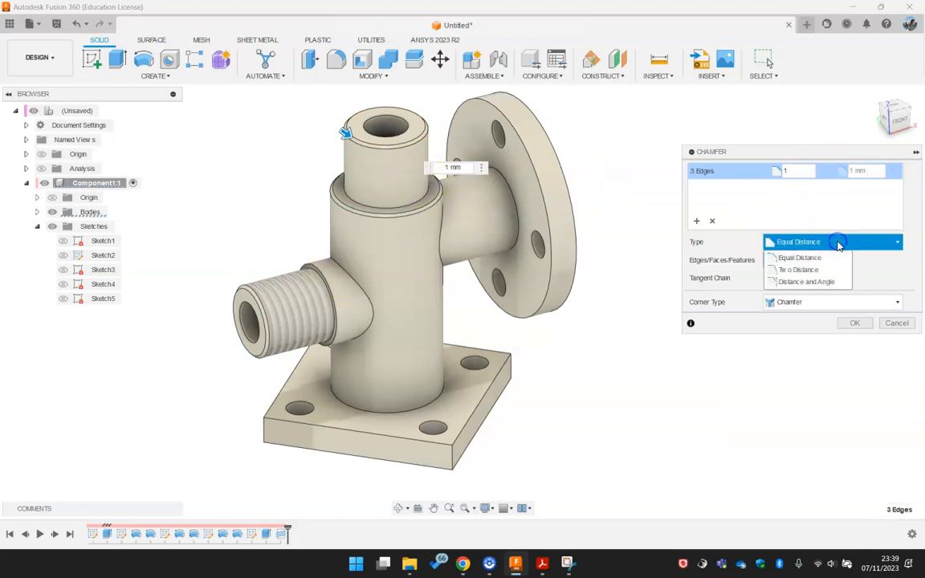
{"action": "left_click", "coordinate": [796, 283]}
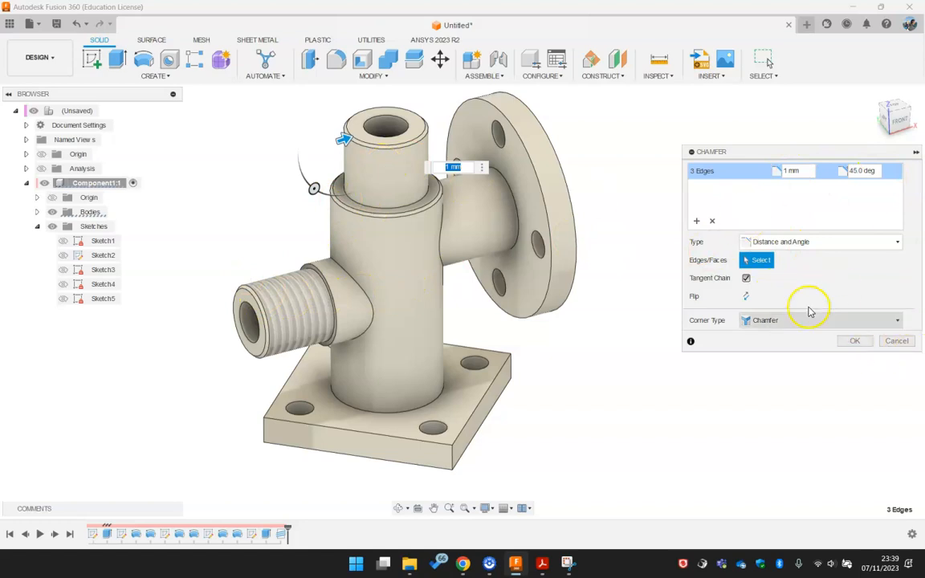
{"action": "left_click", "coordinate": [852, 342]}
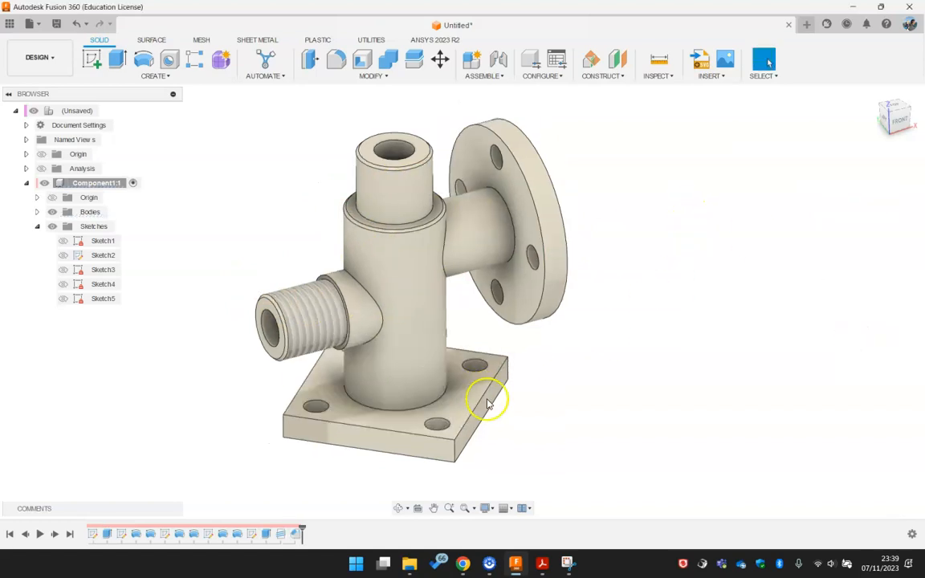
- Check the corner radius in the PDF drawing and fillet the base plate's four vertical corner edges with a 10 mm radius
{"action": "left_click", "coordinate": [542, 565]}
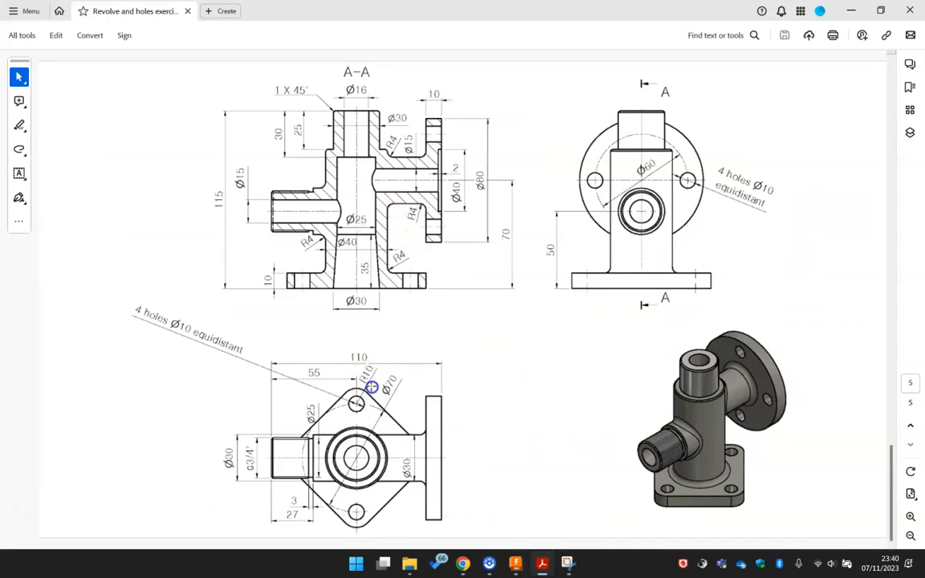
{"action": "left_click", "coordinate": [851, 9]}
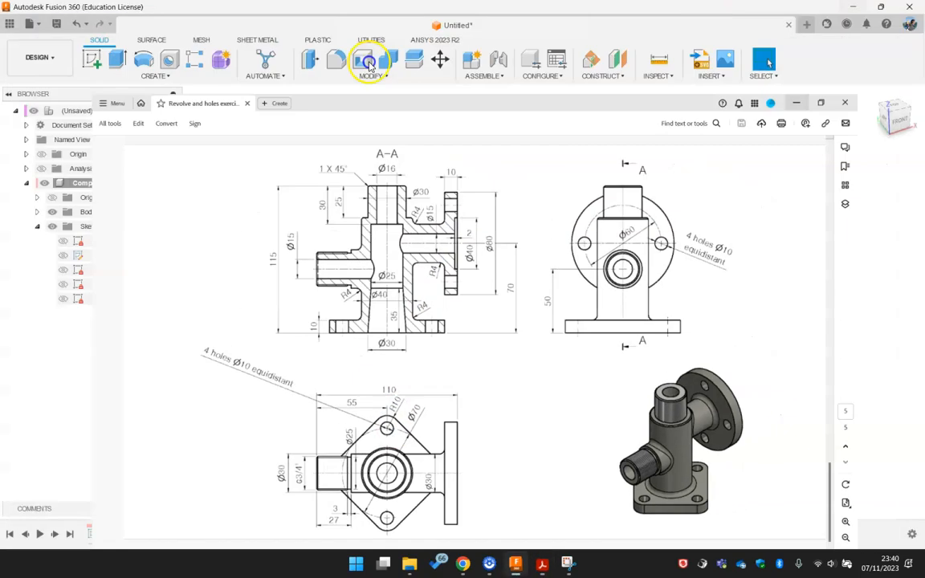
{"action": "left_click", "coordinate": [337, 59]}
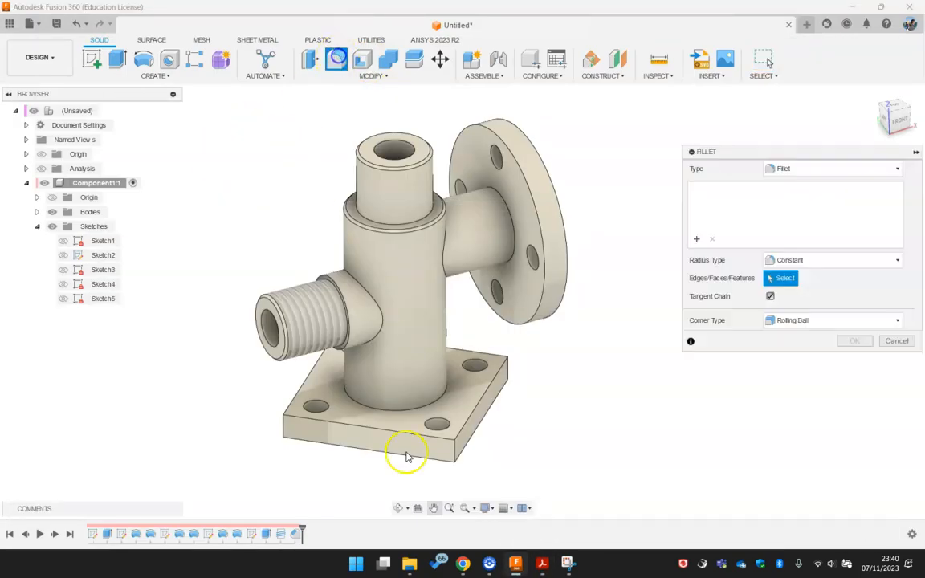
{"action": "left_click", "coordinate": [455, 451]}
{"action": "left_click", "coordinate": [510, 370]}
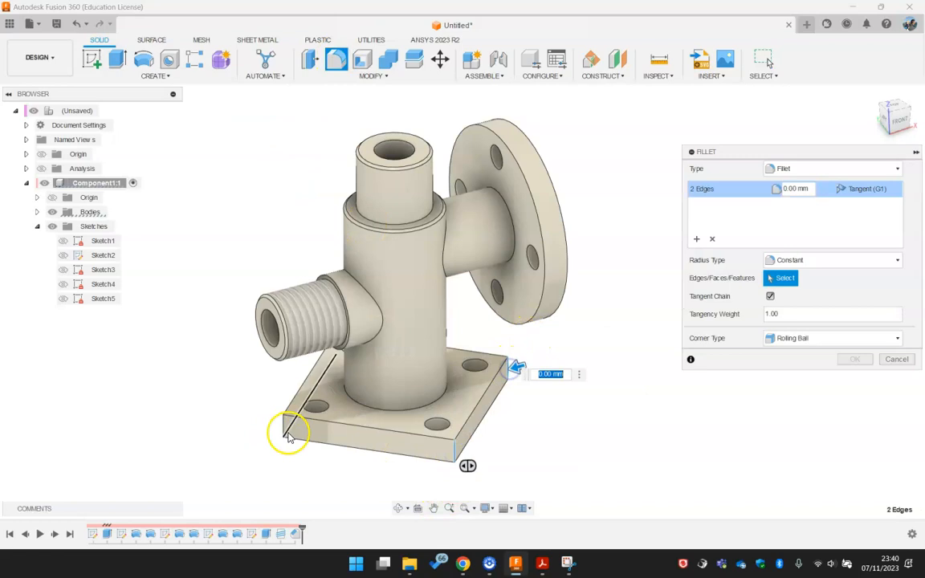
{"action": "left_click", "coordinate": [283, 428]}
{"action": "middle_click_drag", "start_coordinate": [291, 386], "coordinate": [345, 380], "text": "shift"}
{"action": "left_click", "coordinate": [261, 349]}
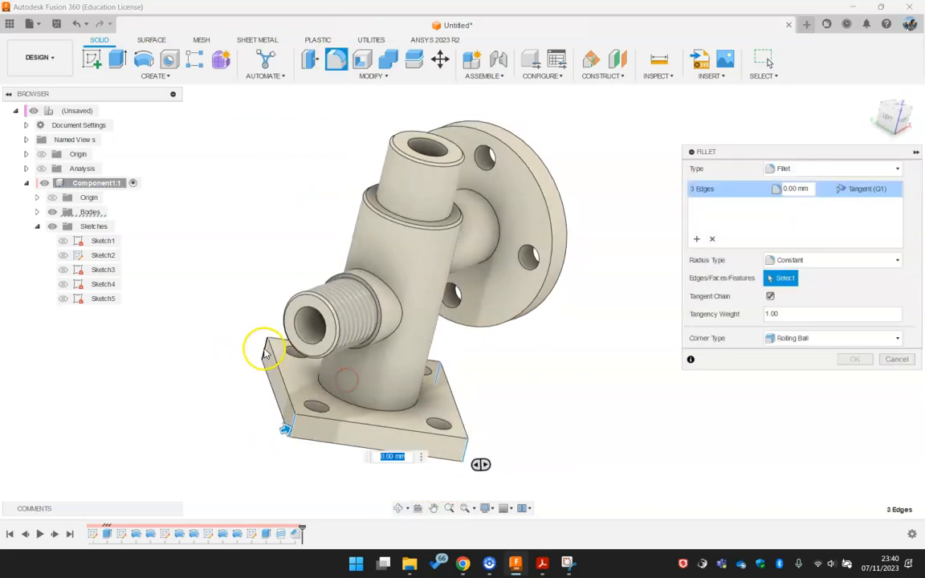
{"action": "type", "text": "10"}
{"action": "key", "text": "Return"}
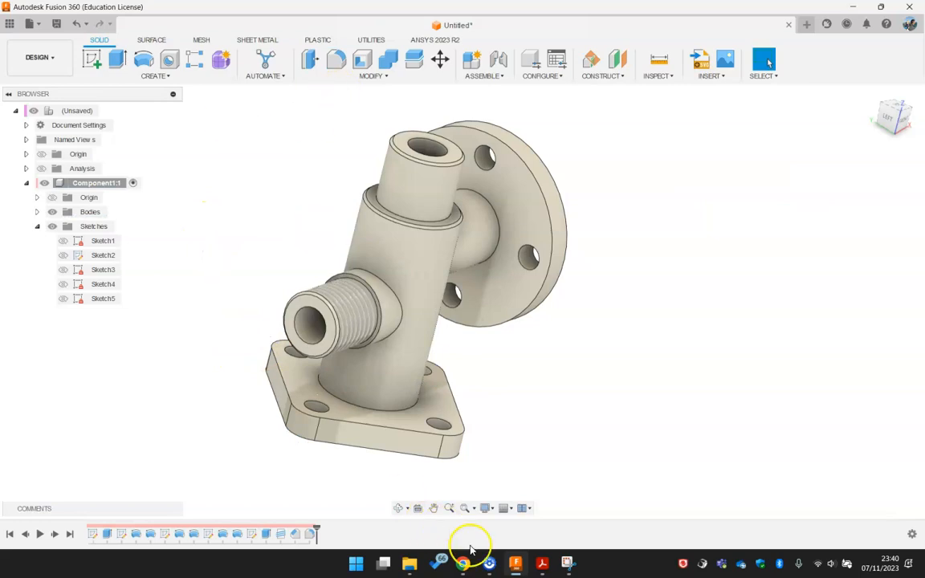
- Following the PDF drawing, apply a 4 mm fillet where the main cylinder meets the base and both side branches, and where the branch meets the round flange
{"action": "left_click", "coordinate": [542, 562]}
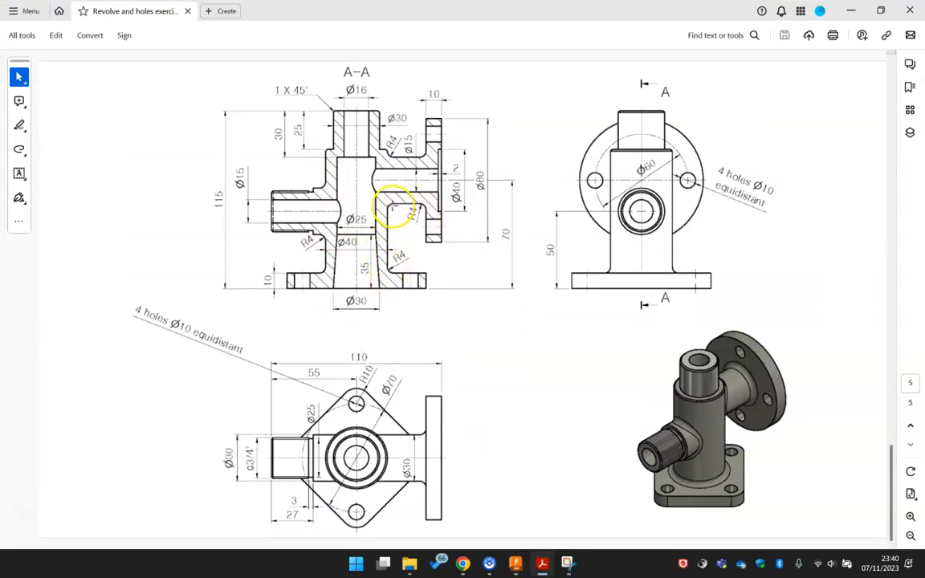
{"action": "left_click", "coordinate": [850, 10]}
{"action": "left_click", "coordinate": [336, 62]}
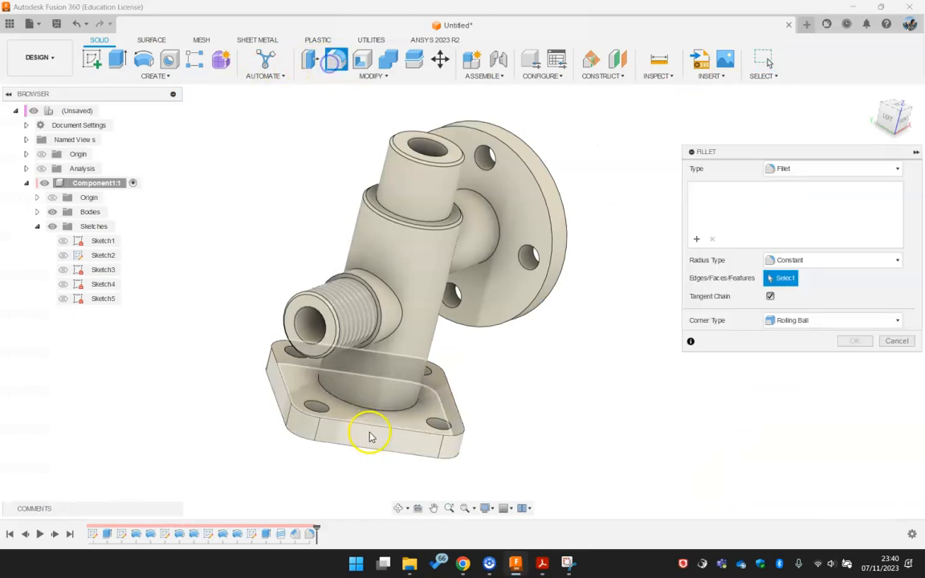
{"action": "left_click", "coordinate": [368, 406]}
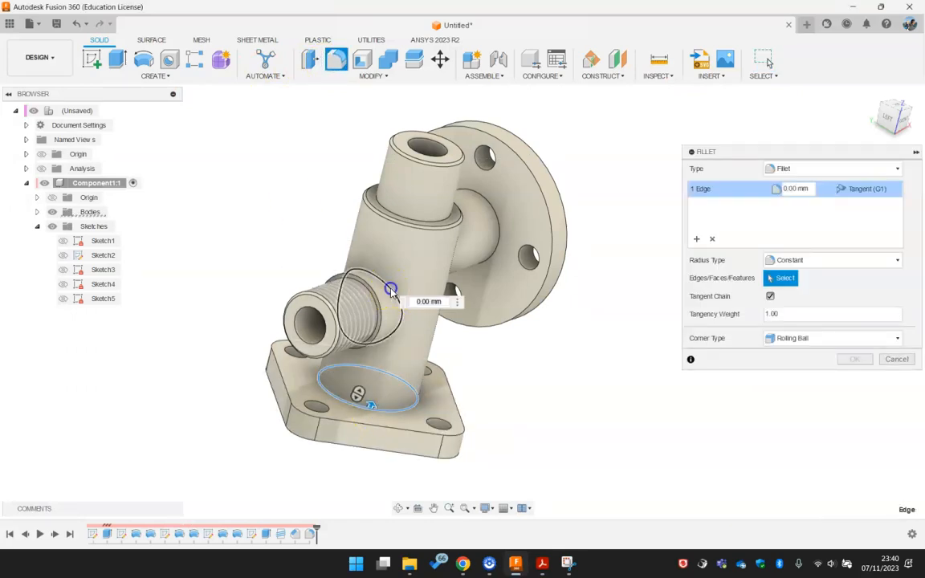
{"action": "left_click", "coordinate": [392, 293]}
{"action": "middle_click_drag", "start_coordinate": [471, 227], "coordinate": [465, 324], "text": "shift"}
{"action": "left_click", "coordinate": [426, 265]}
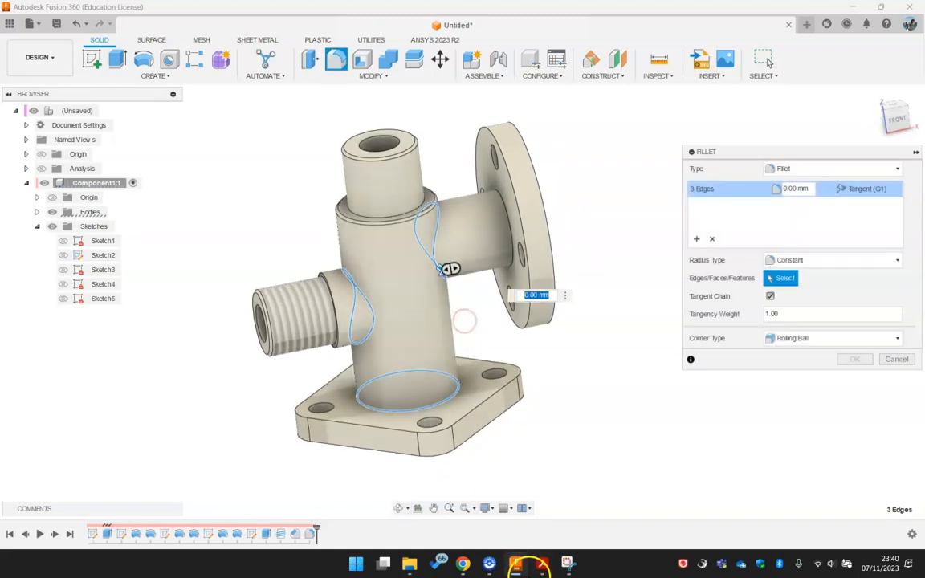
{"action": "left_click", "coordinate": [543, 565]}
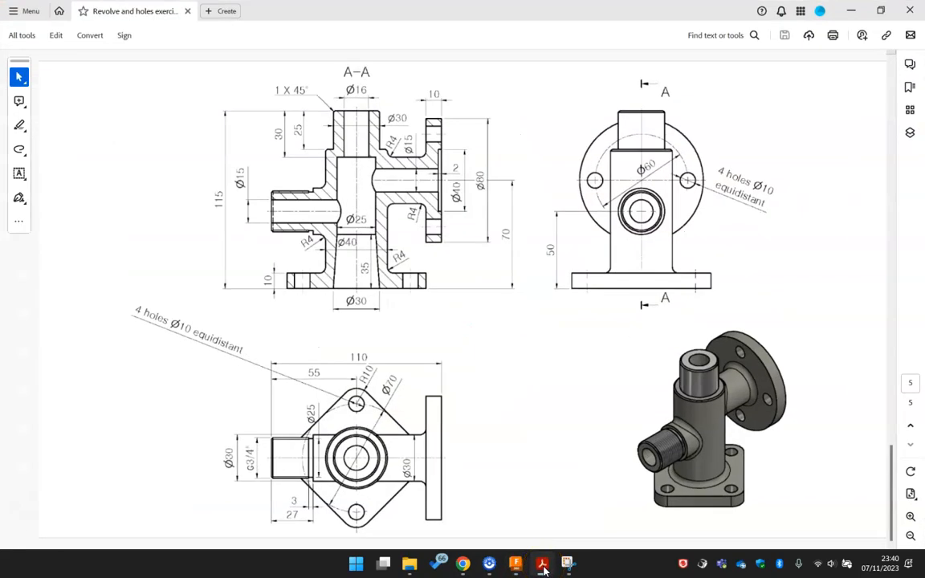
{"action": "left_click", "coordinate": [543, 565]}
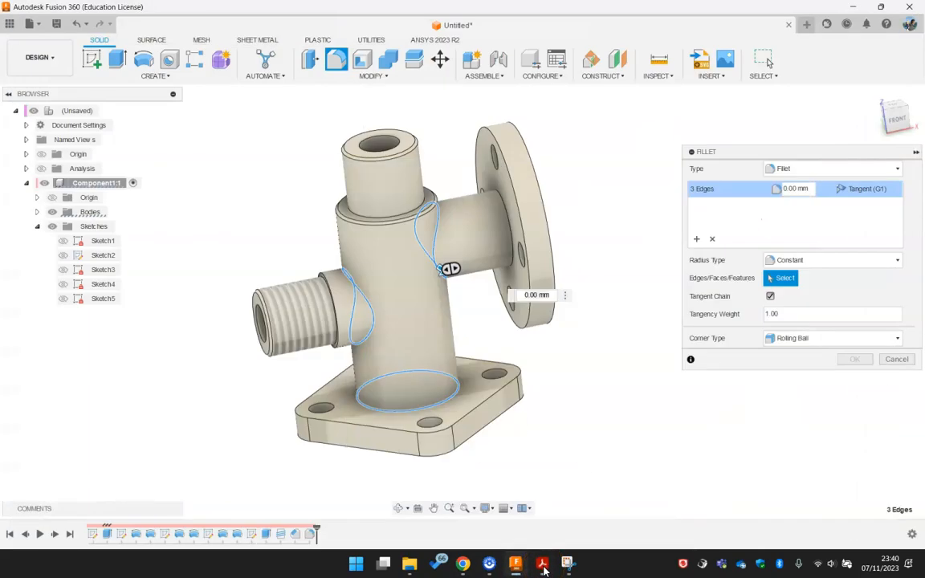
{"action": "left_click", "coordinate": [506, 224]}
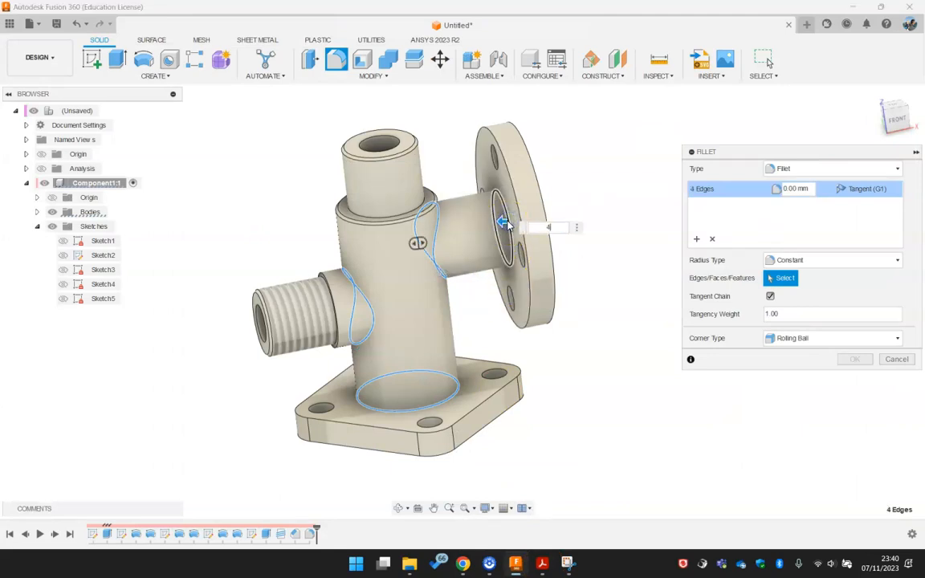
{"action": "type", "text": "4"}
{"action": "left_click", "coordinate": [853, 359]}
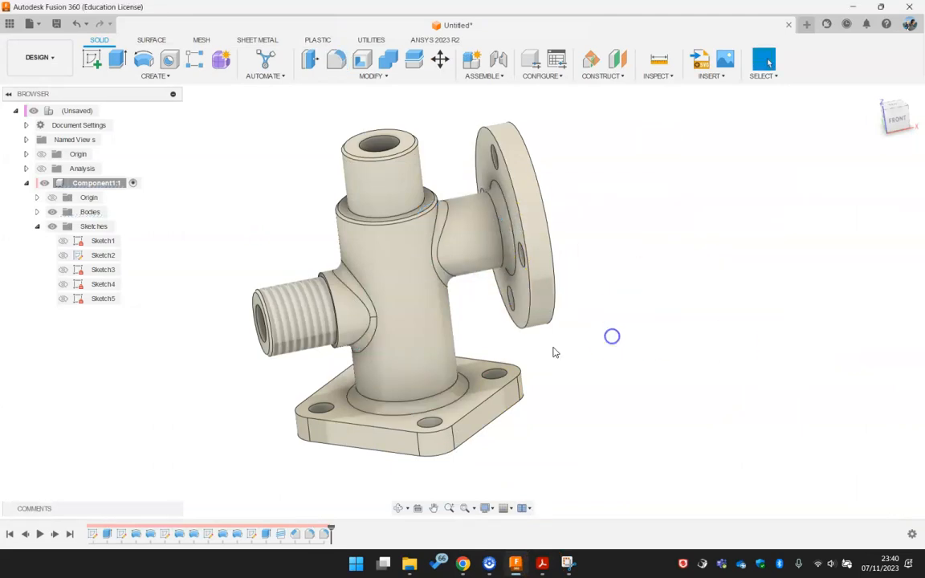
- Compare the fitting with the PDF drawing, show the section analysis to inspect the interior, and hide it again to view the whole part
{"action": "left_click", "coordinate": [543, 564]}
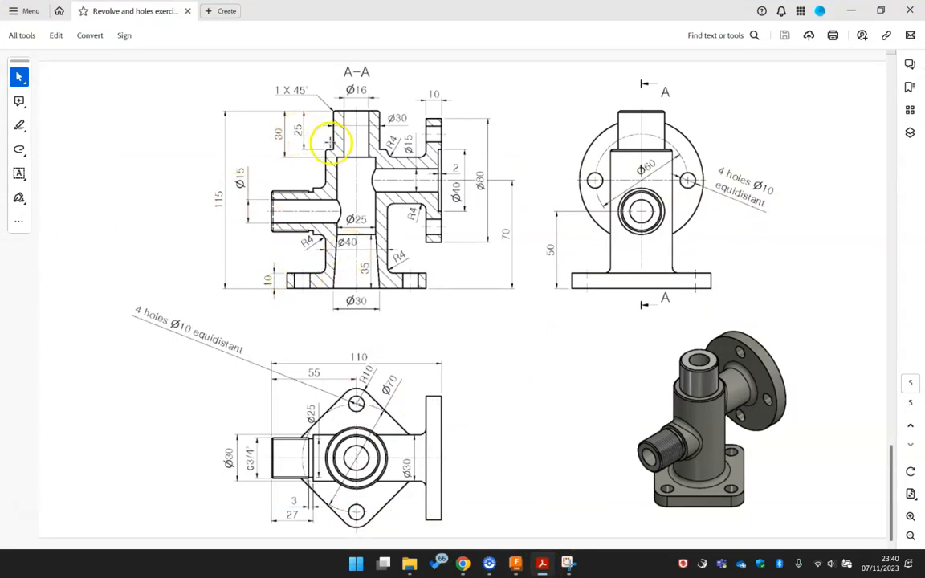
{"action": "left_click", "coordinate": [852, 9]}
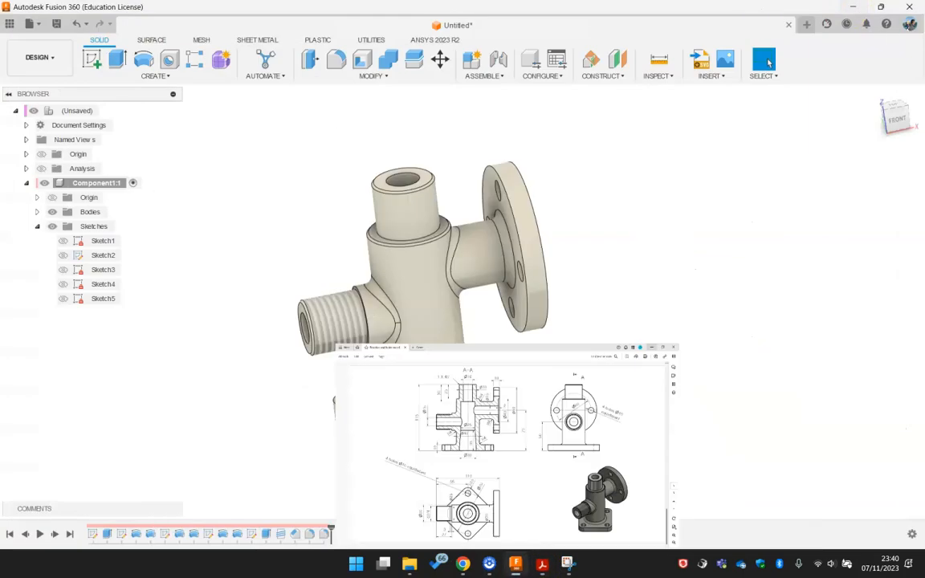
{"action": "left_click", "coordinate": [43, 169]}
{"action": "middle_click_drag", "start_coordinate": [457, 271], "coordinate": [382, 268], "text": "shift"}
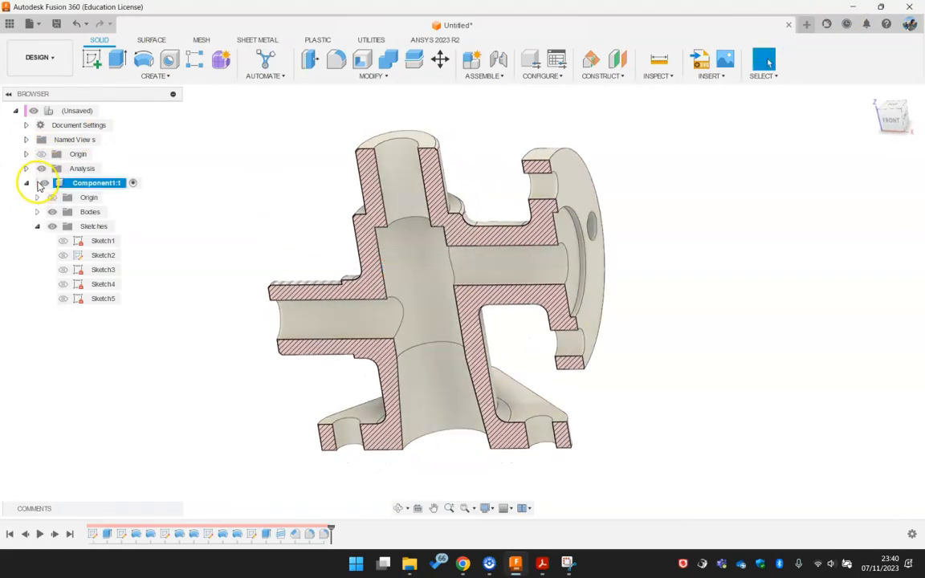
{"action": "left_click", "coordinate": [41, 168]}
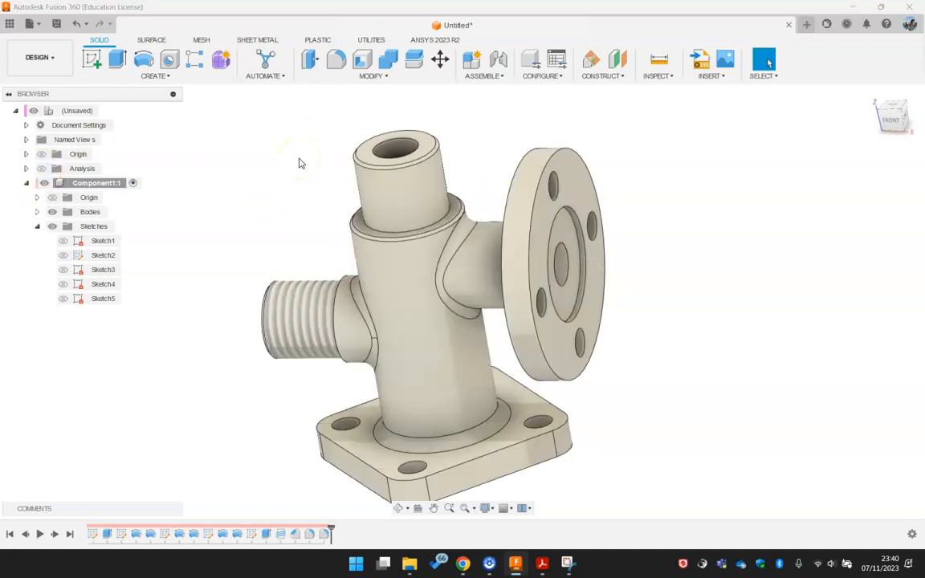
{"action": "middle_click_drag", "start_coordinate": [393, 326], "coordinate": [398, 351], "text": "shift"}
{"action": "middle_click_drag", "start_coordinate": [442, 286], "coordinate": [327, 267]}
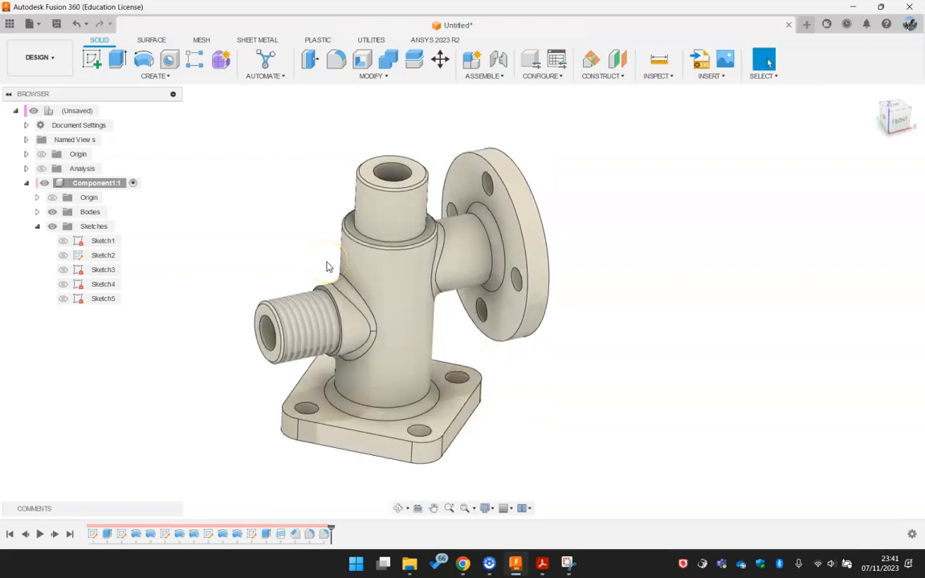